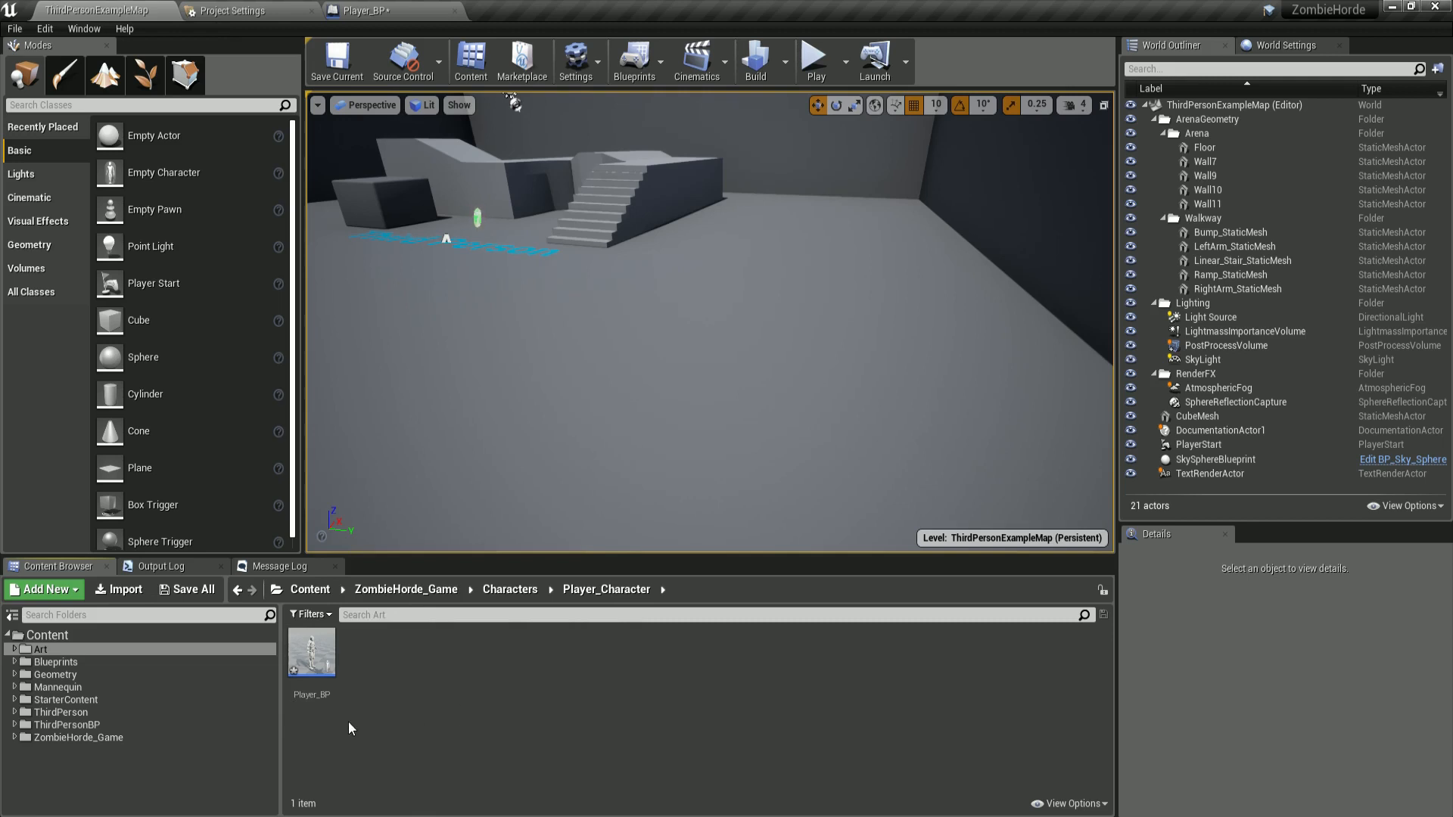
Create an Animation Blueprint in the Player_Character folder with MannequinSkeleton as its target skeleton.
right_click(394, 649)
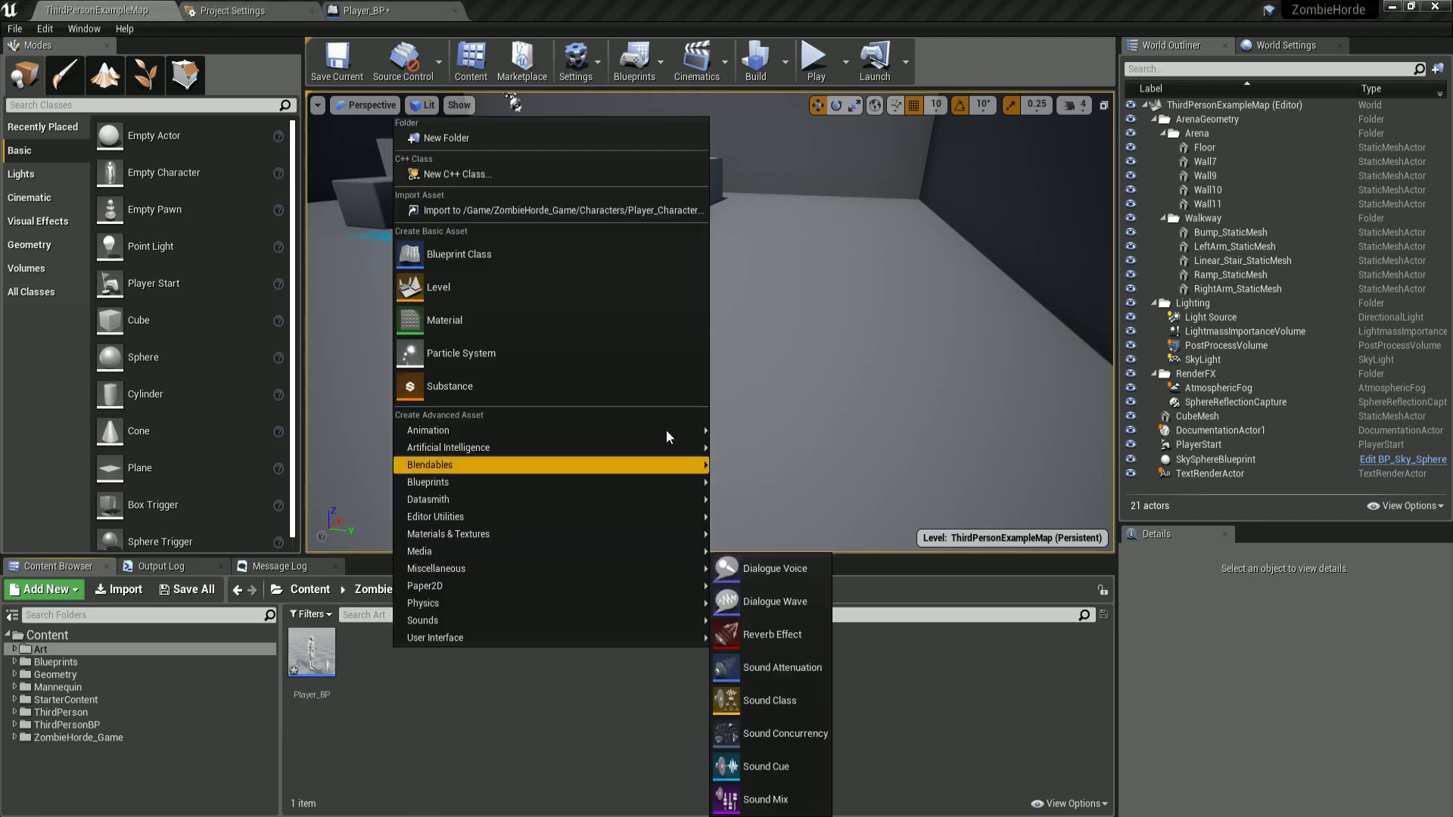
mouse_move(475, 437)
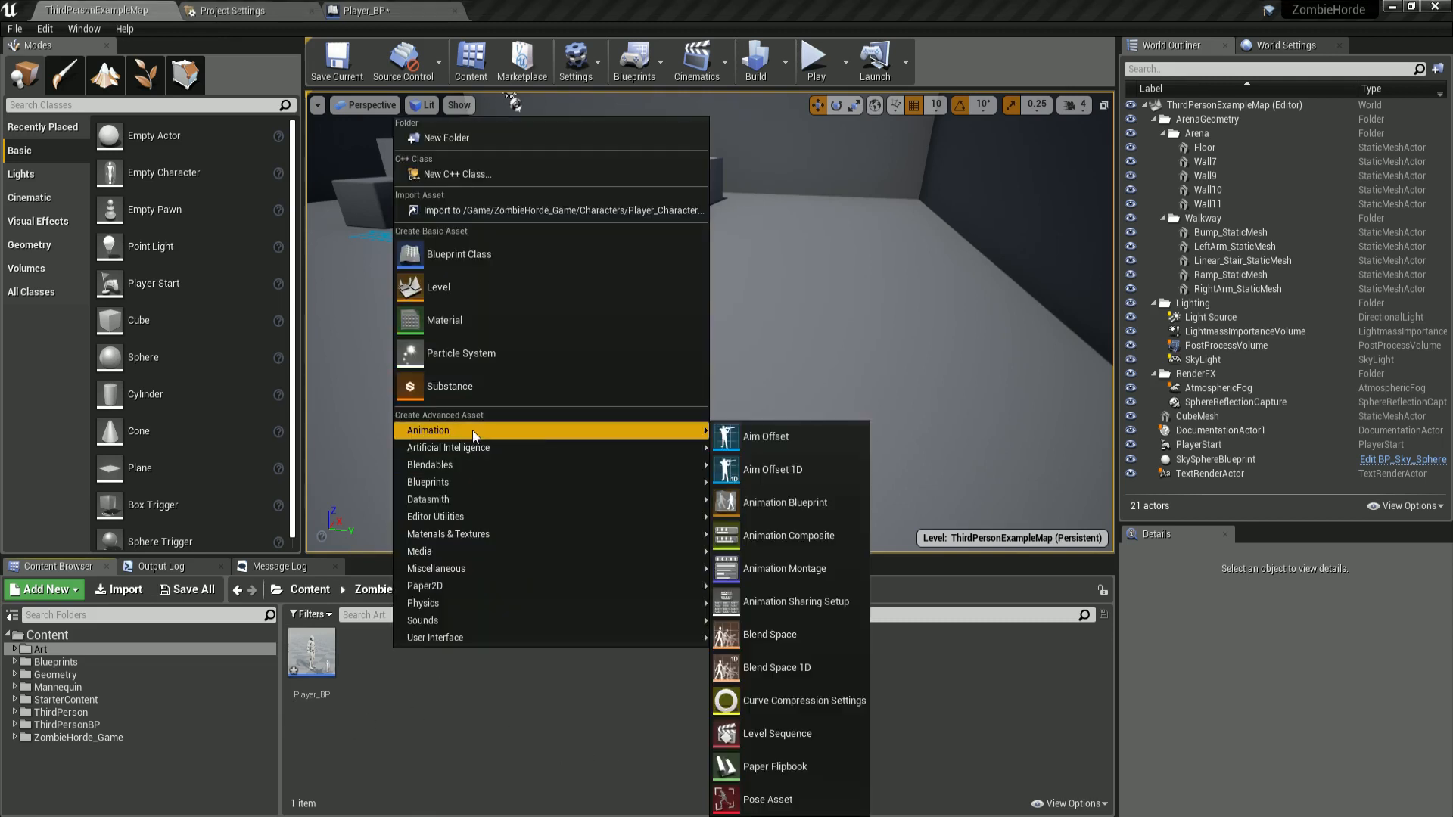
click(786, 513)
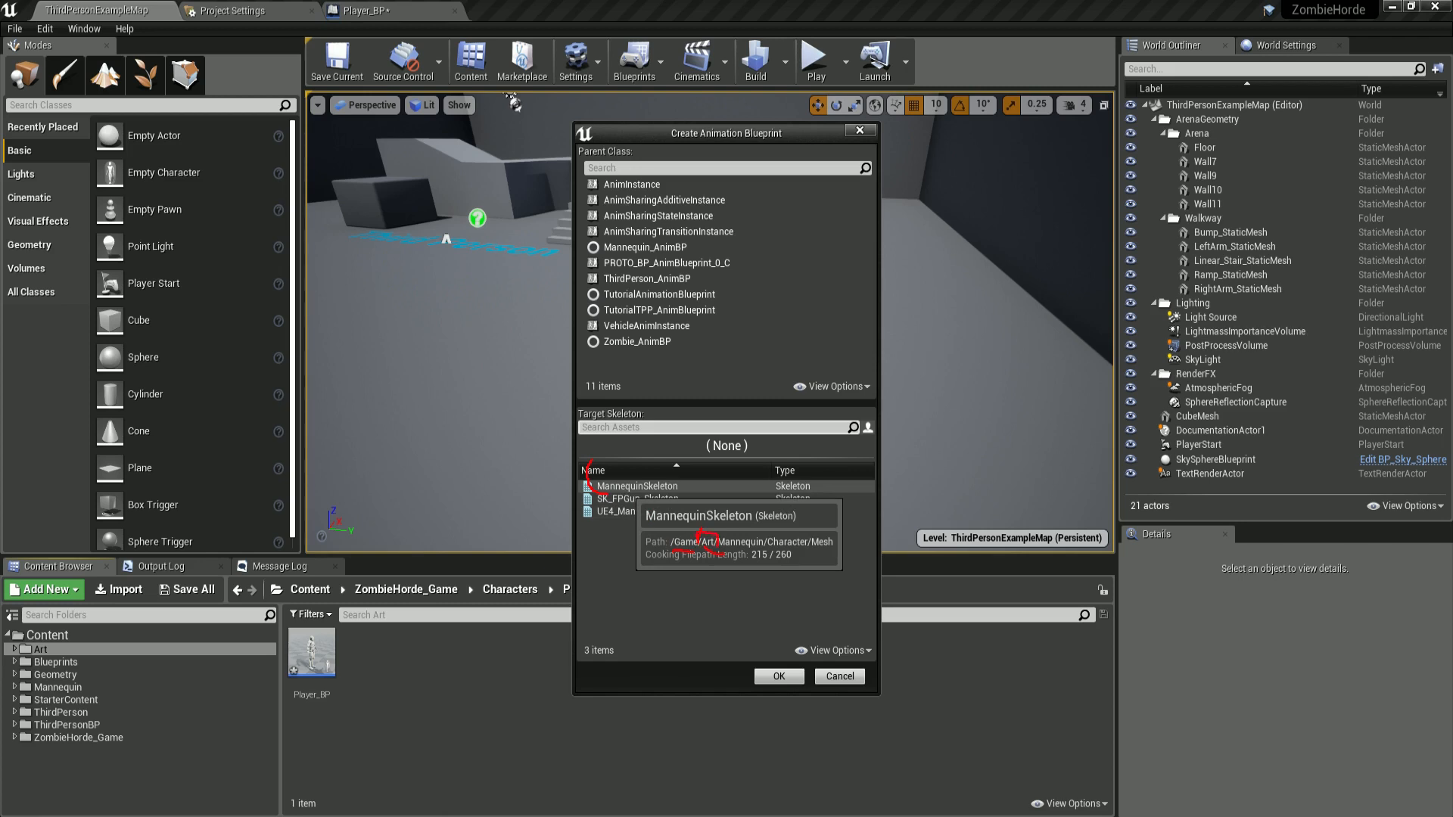
mouse_move(588, 463)
mouse_down()
mouse_move(227, 509)
mouse_move(61, 617)
mouse_up()
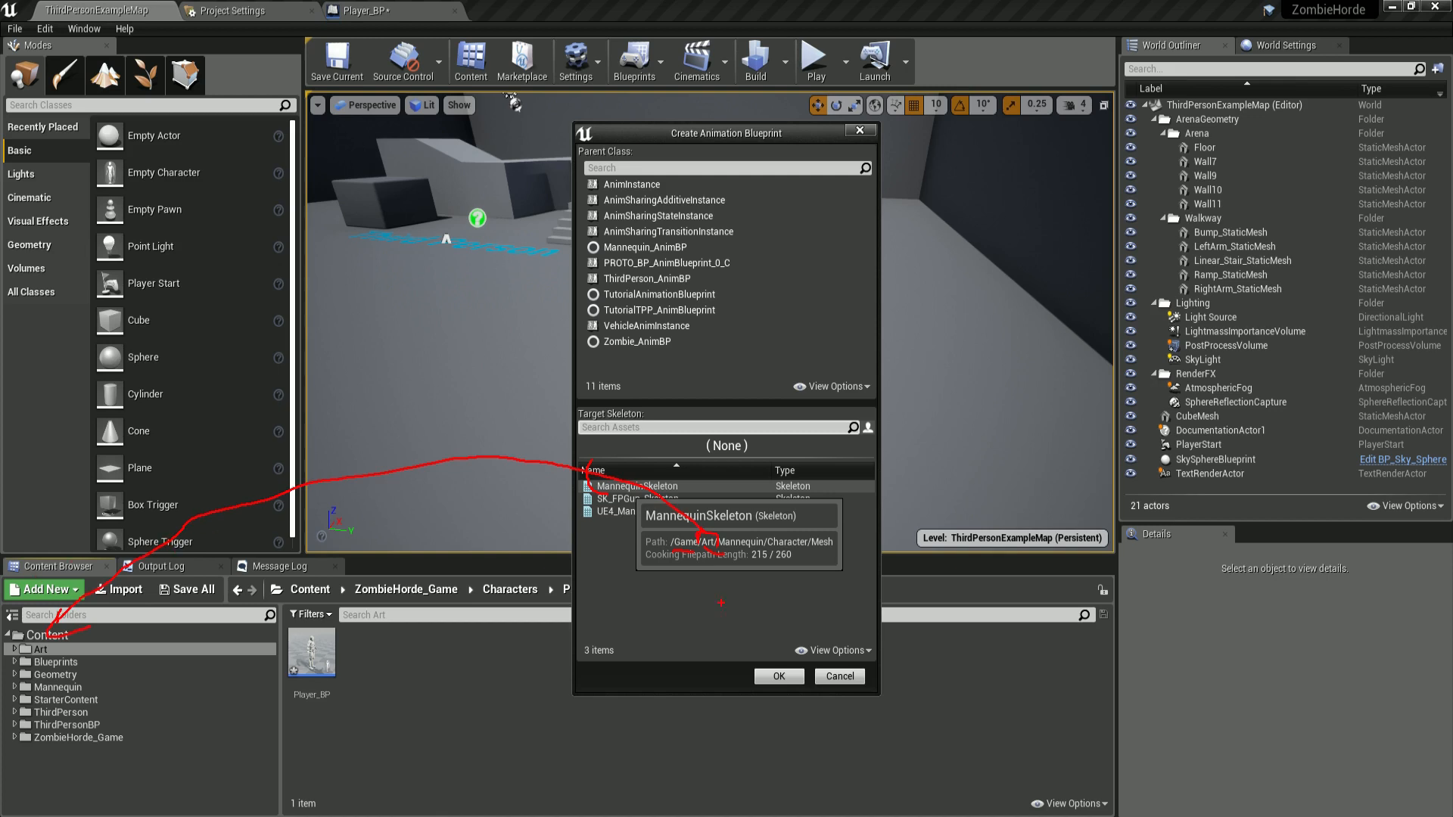
click(637, 486)
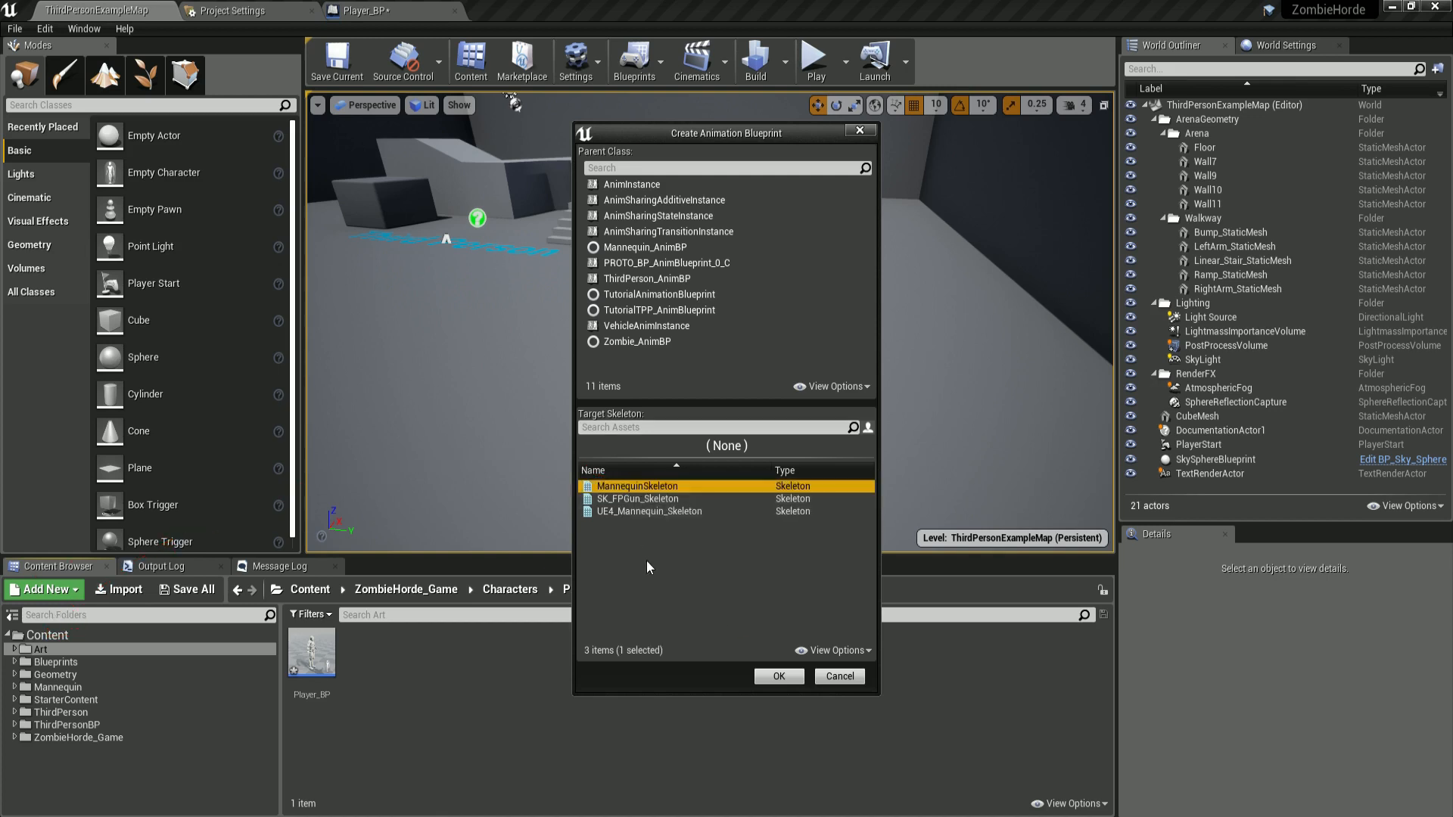
click(665, 511)
click(639, 486)
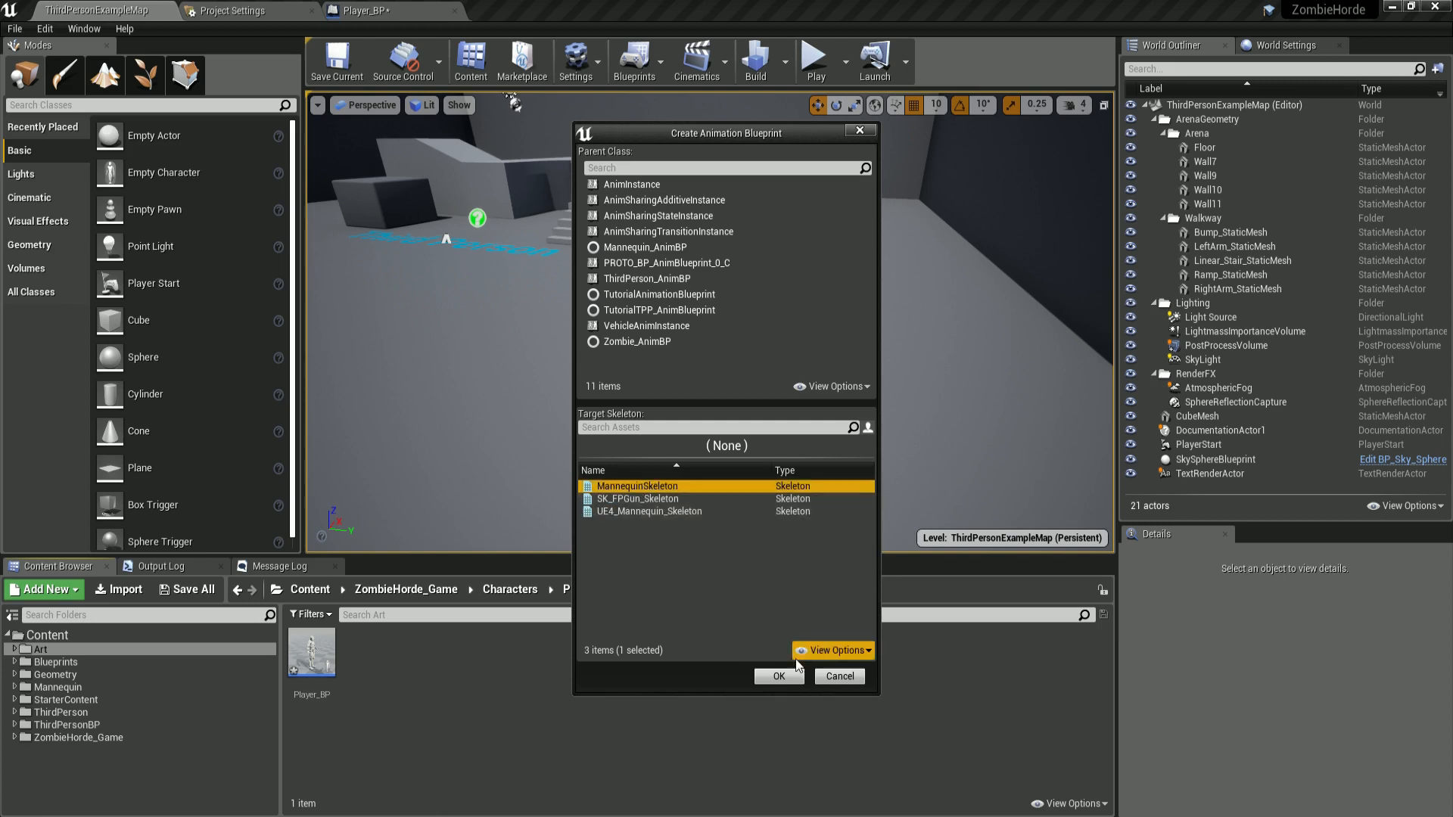
click(780, 676)
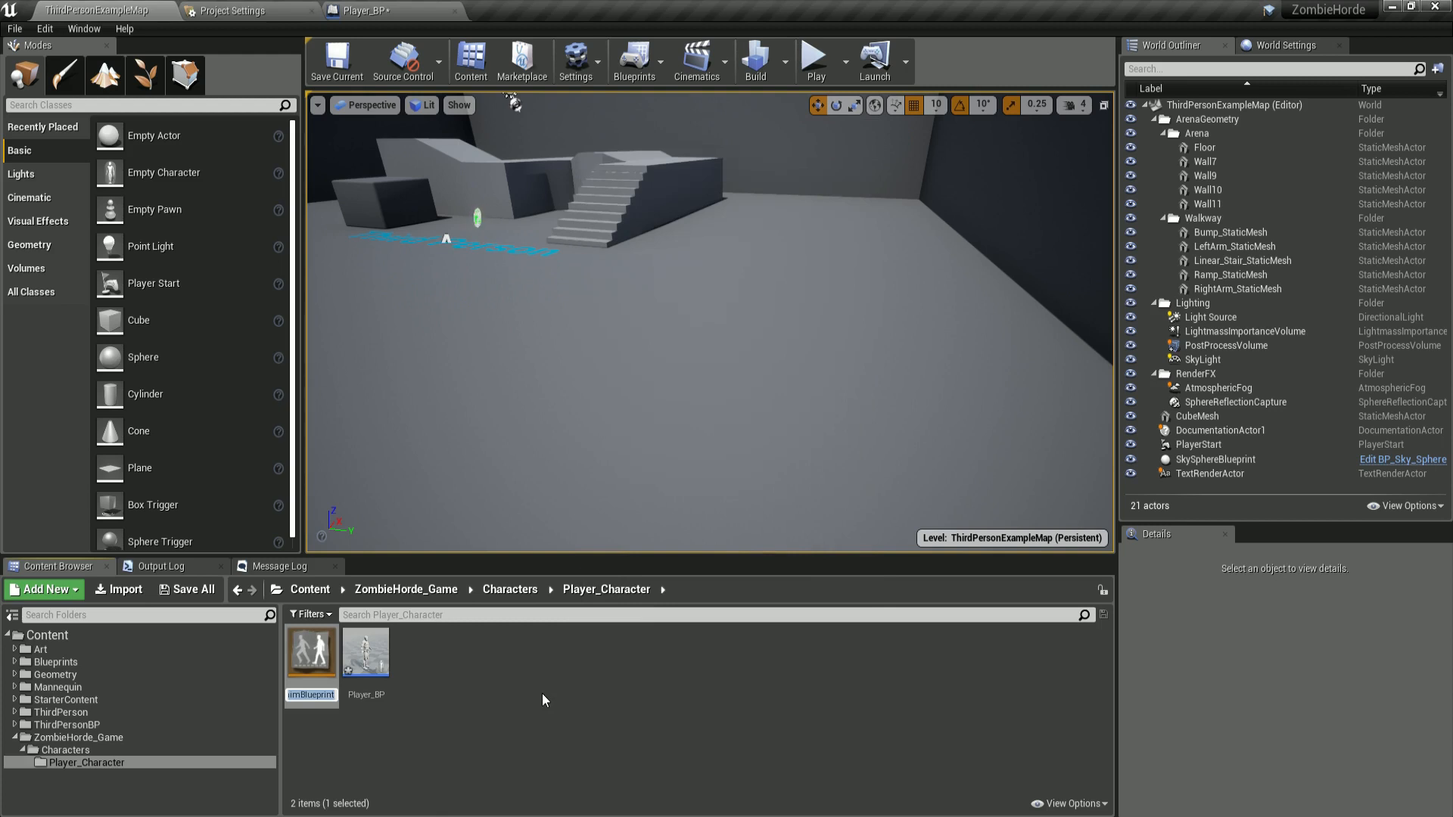
Name the new animation blueprint Player_Animation_BP.
text(Player)Ani)
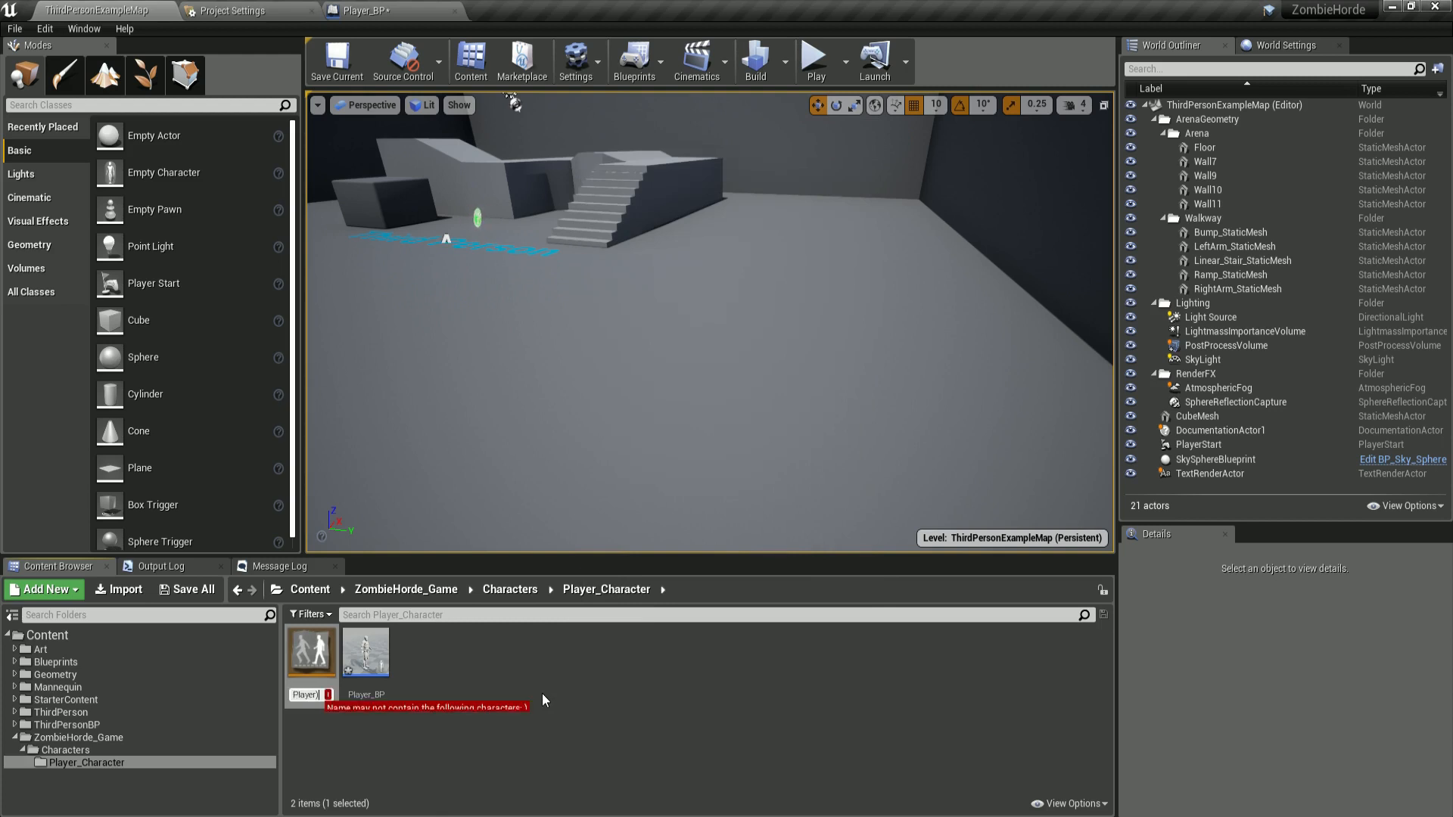
key(BackSpace)
key(BackSpace)
key(BackSpace)
key(BackSpace)
text(_Ani)
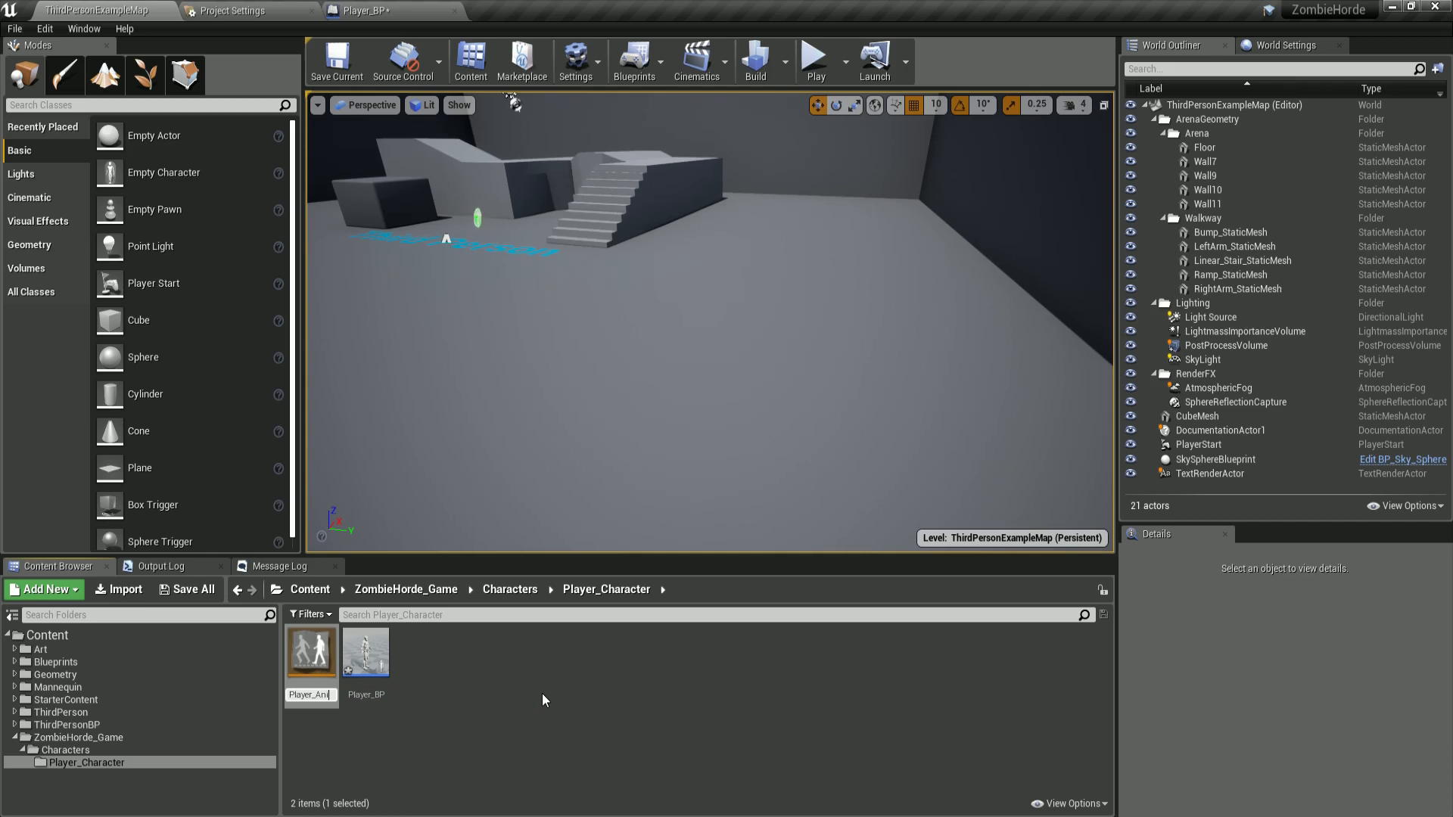
text(mation_BP)
key(Return)
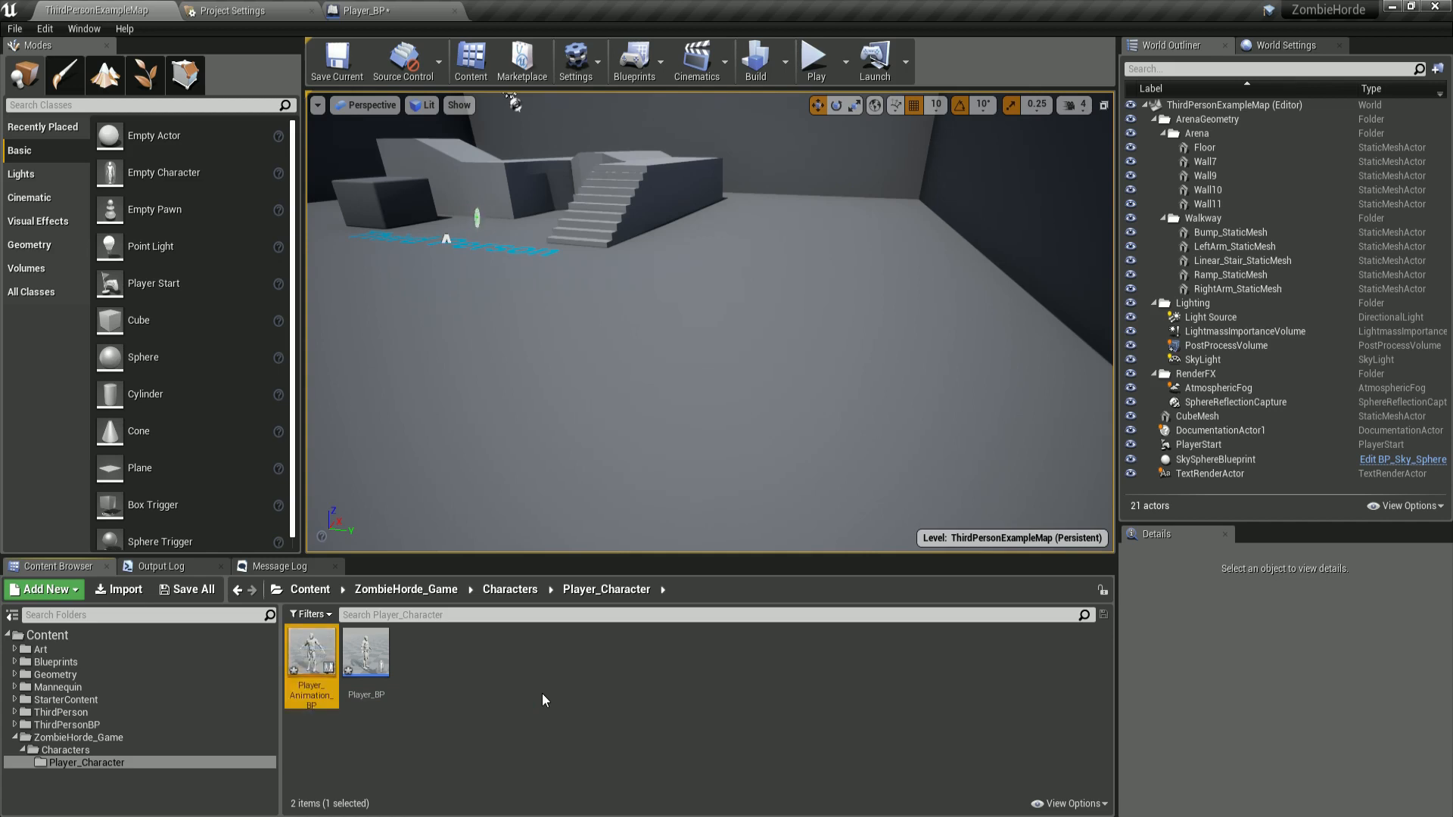
click(551, 675)
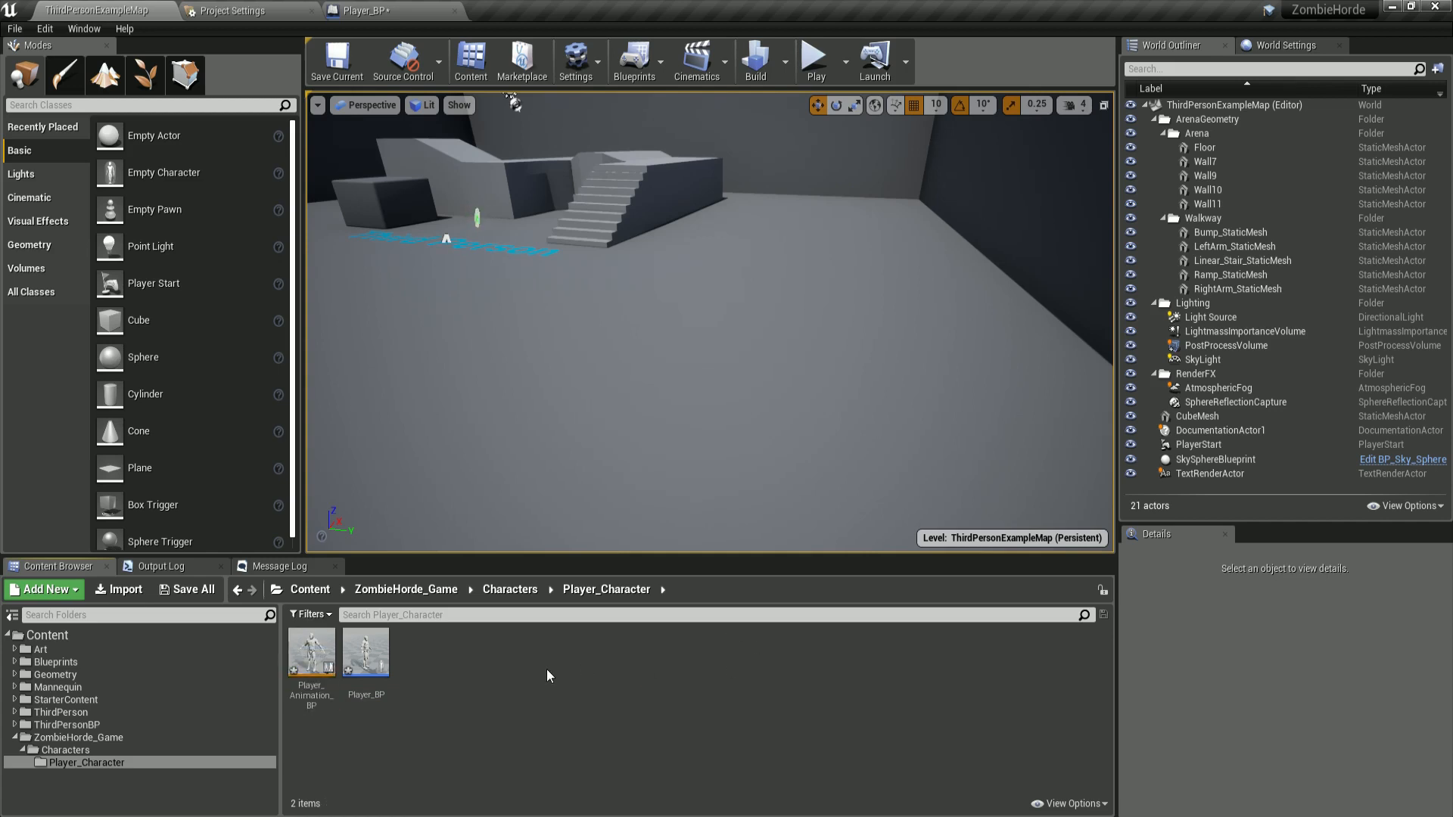
Open Player_Animation_BP in the animation blueprint editor.
double_click(311, 656)
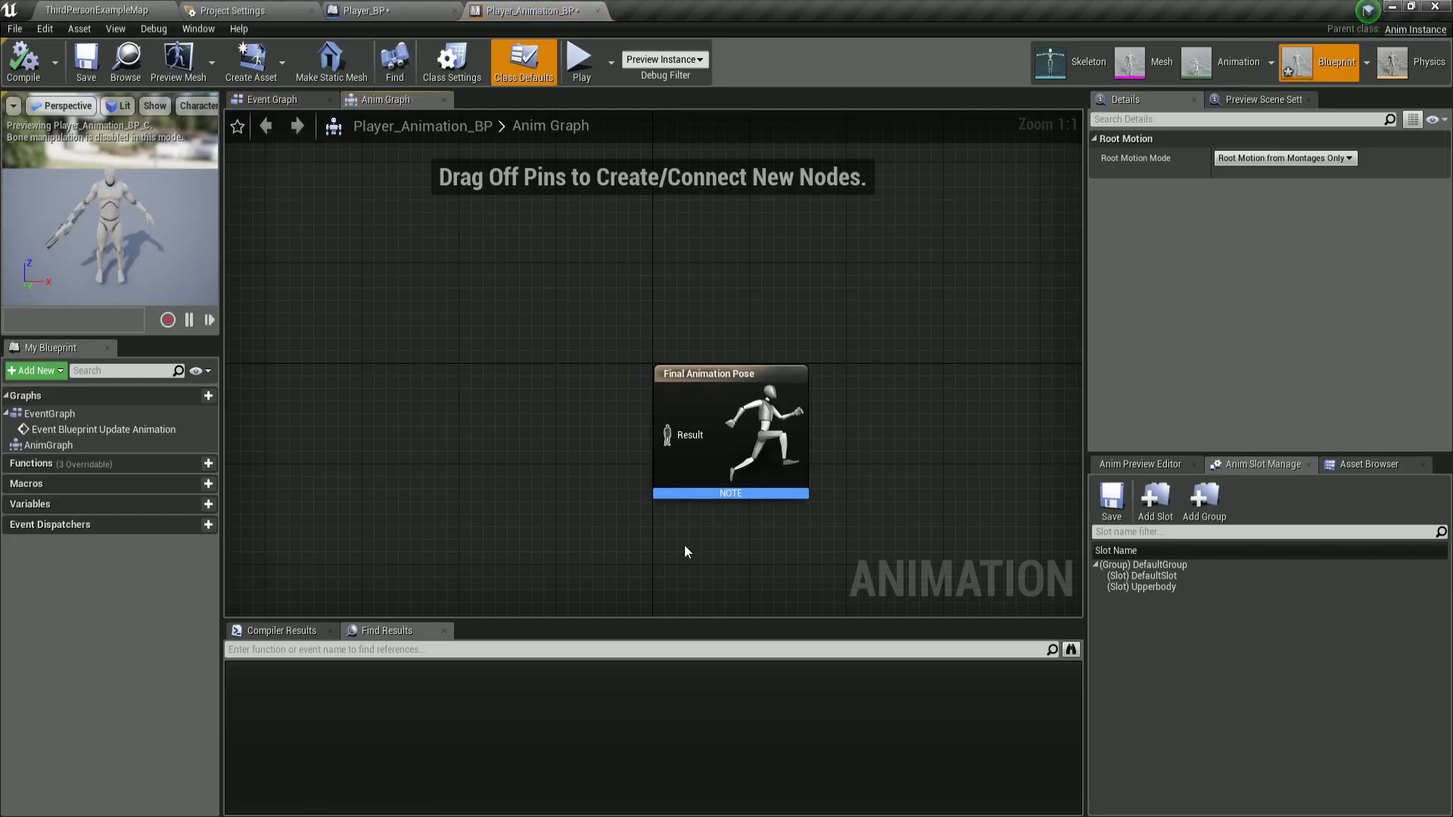
right_drag(489, 390, 557, 357)
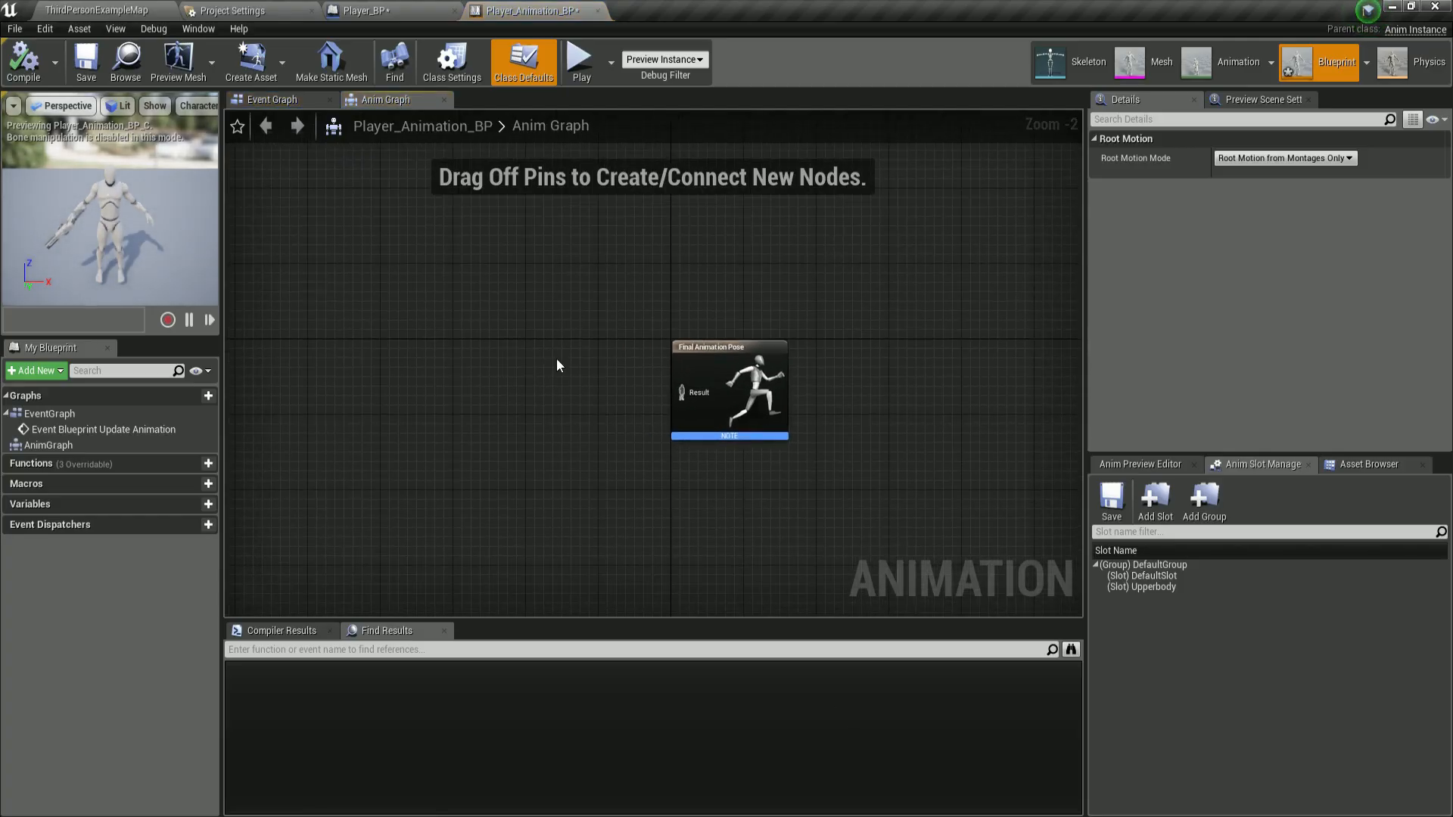
drag(1085, 291, 1117, 291)
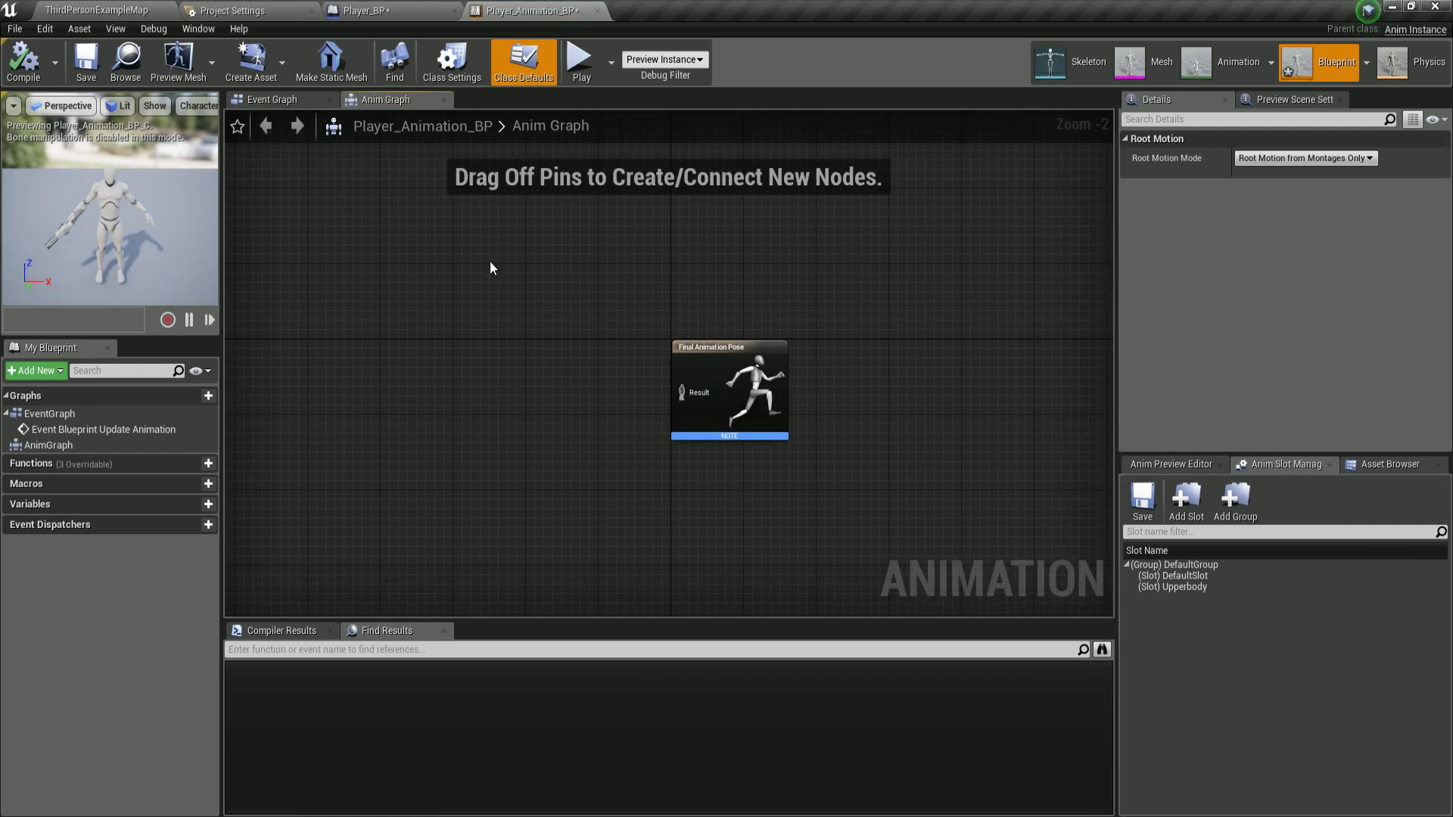
scroll(444, 293, down, 1)
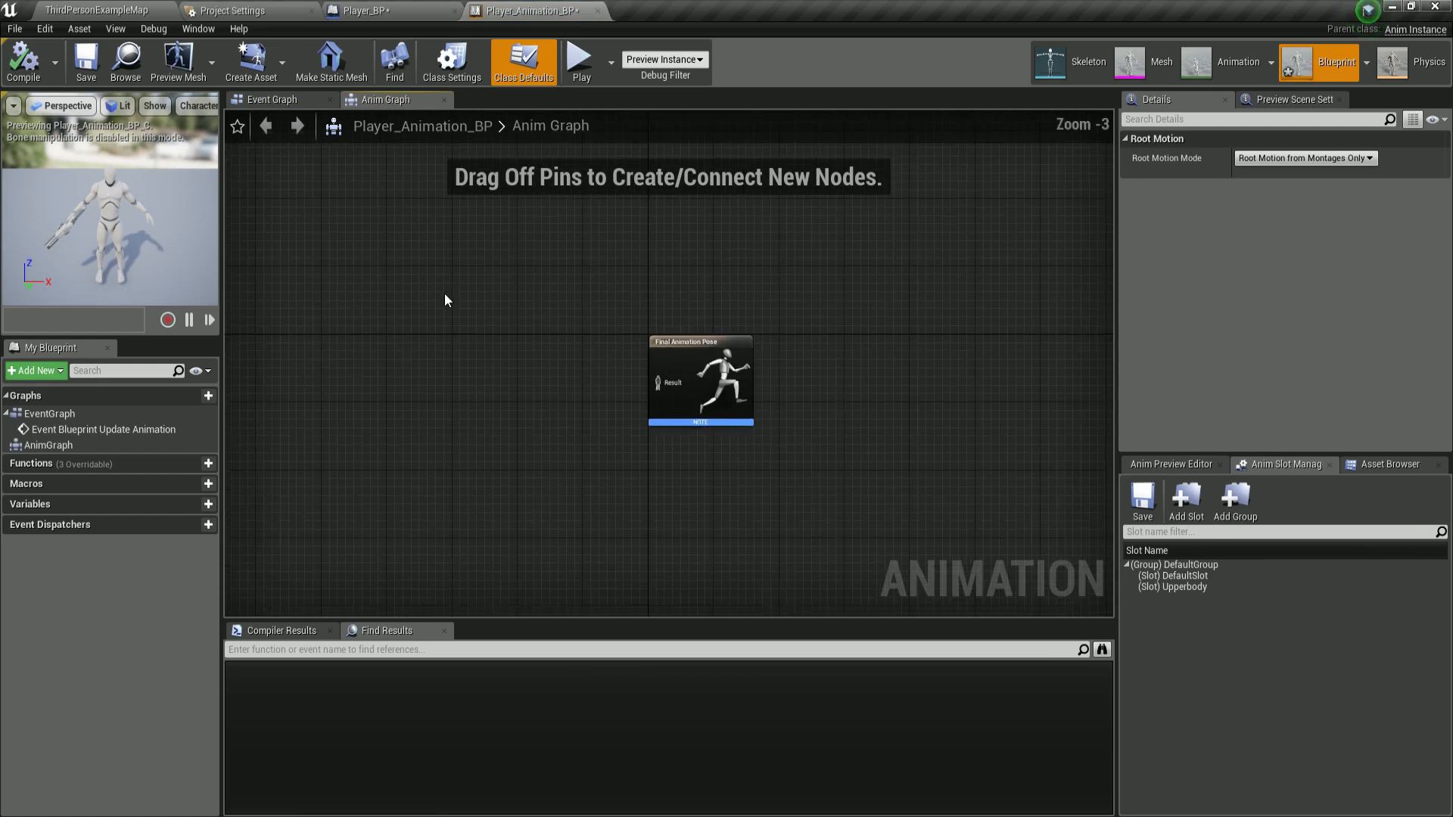
In Player_BP, set the Mesh component's Anim Class to Player_Animation_BP, then compile and save the blueprint.
click(371, 11)
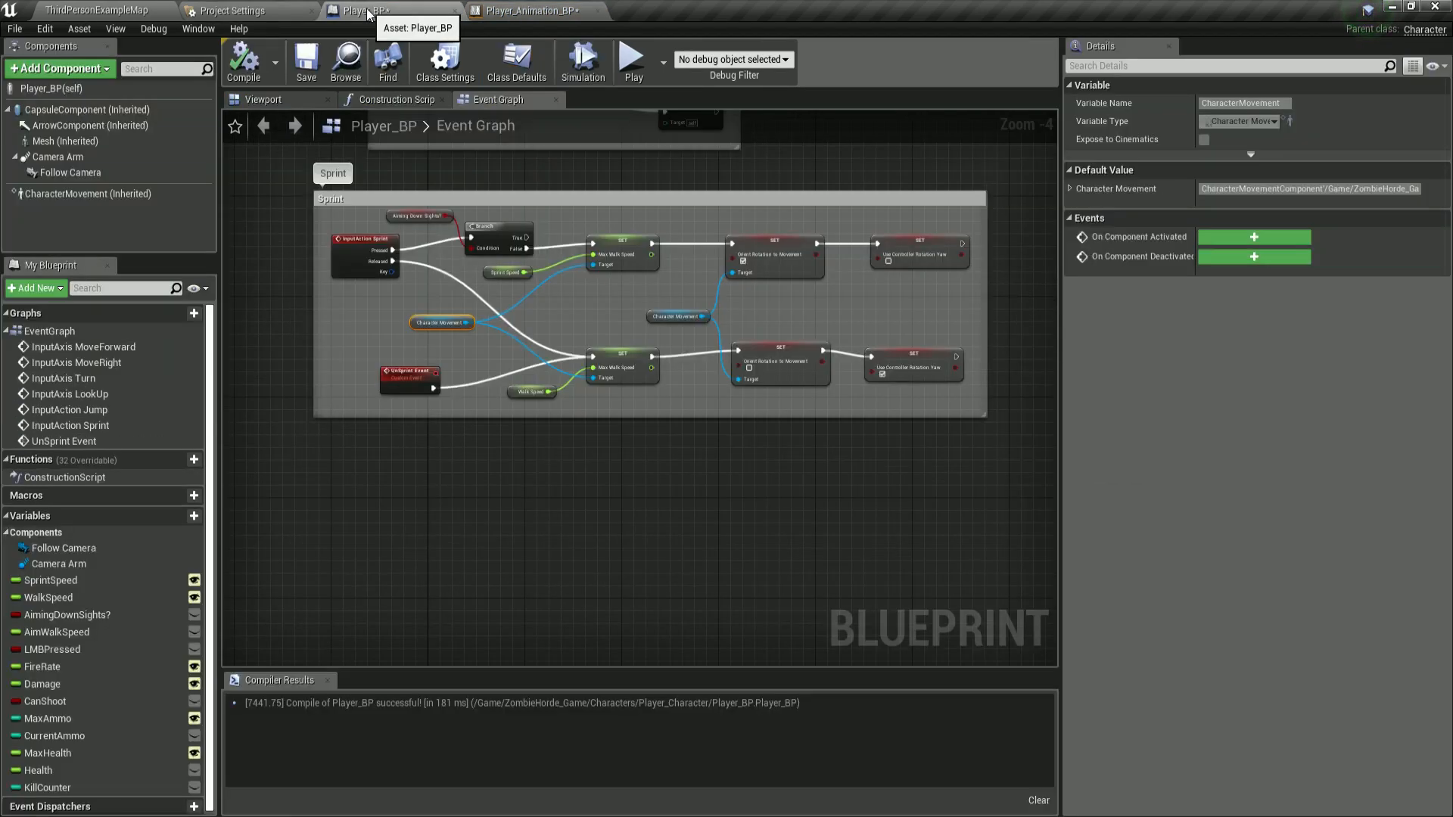
click(277, 102)
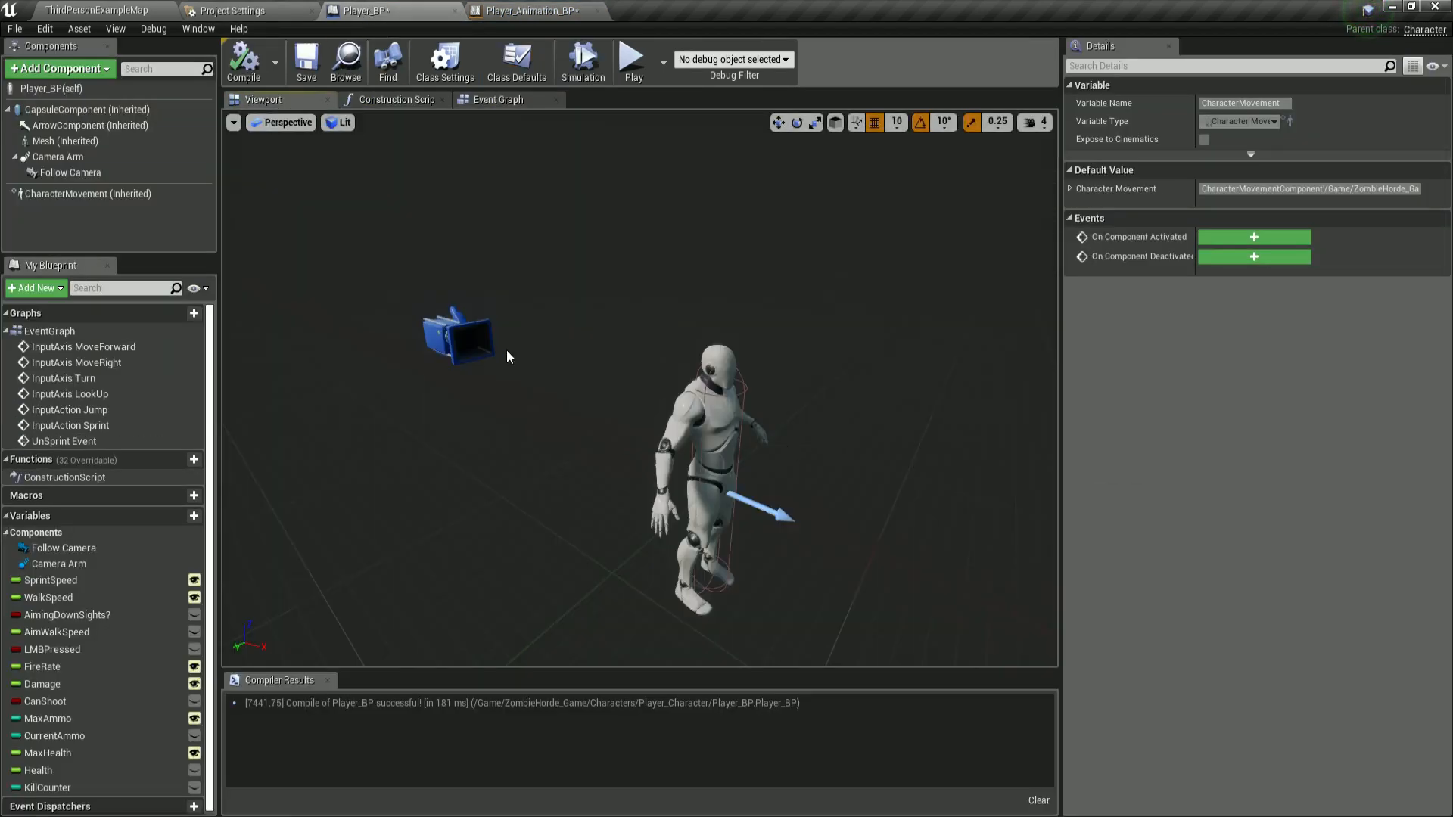
right_drag(639, 387, 727, 477)
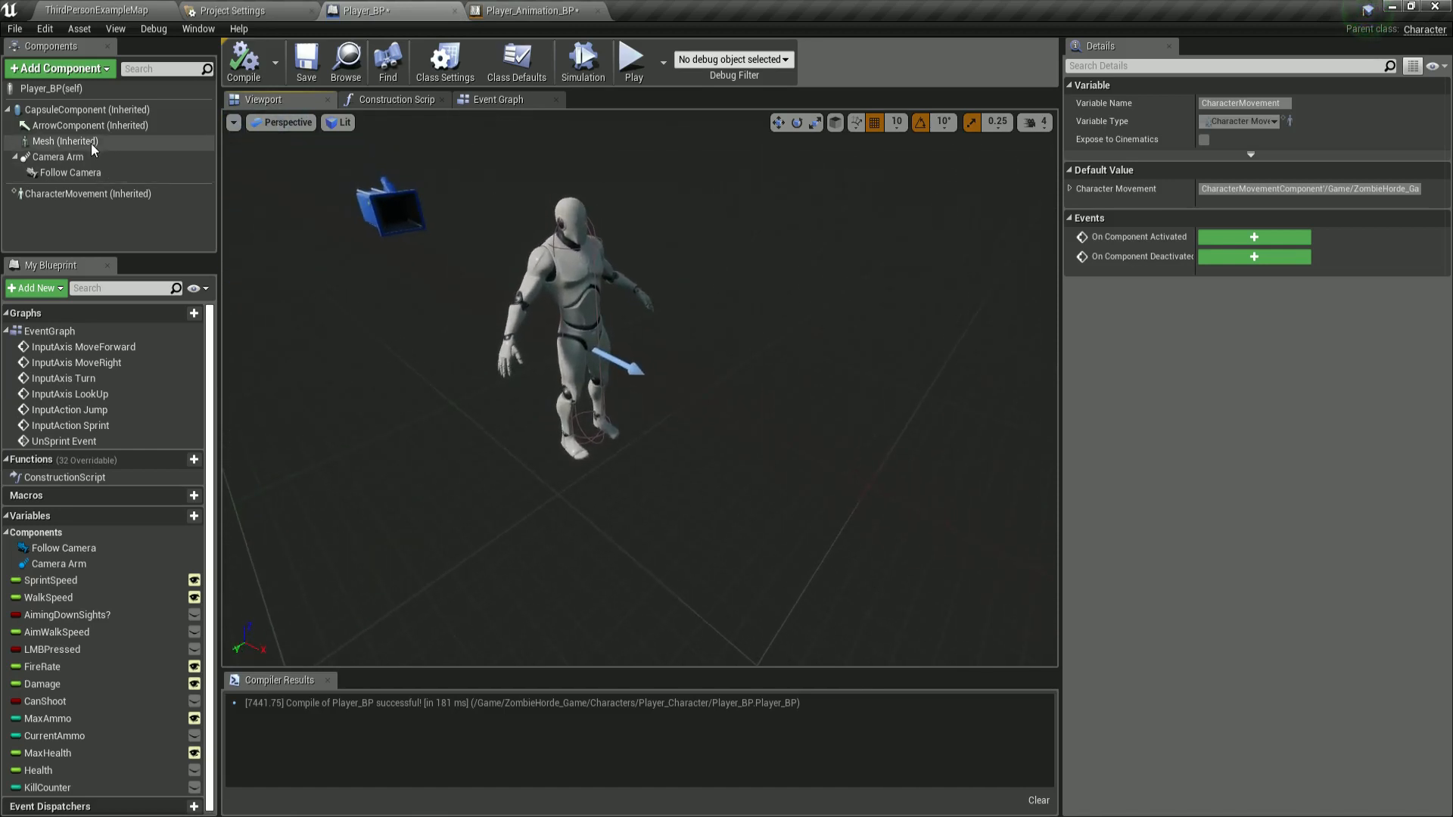
click(65, 140)
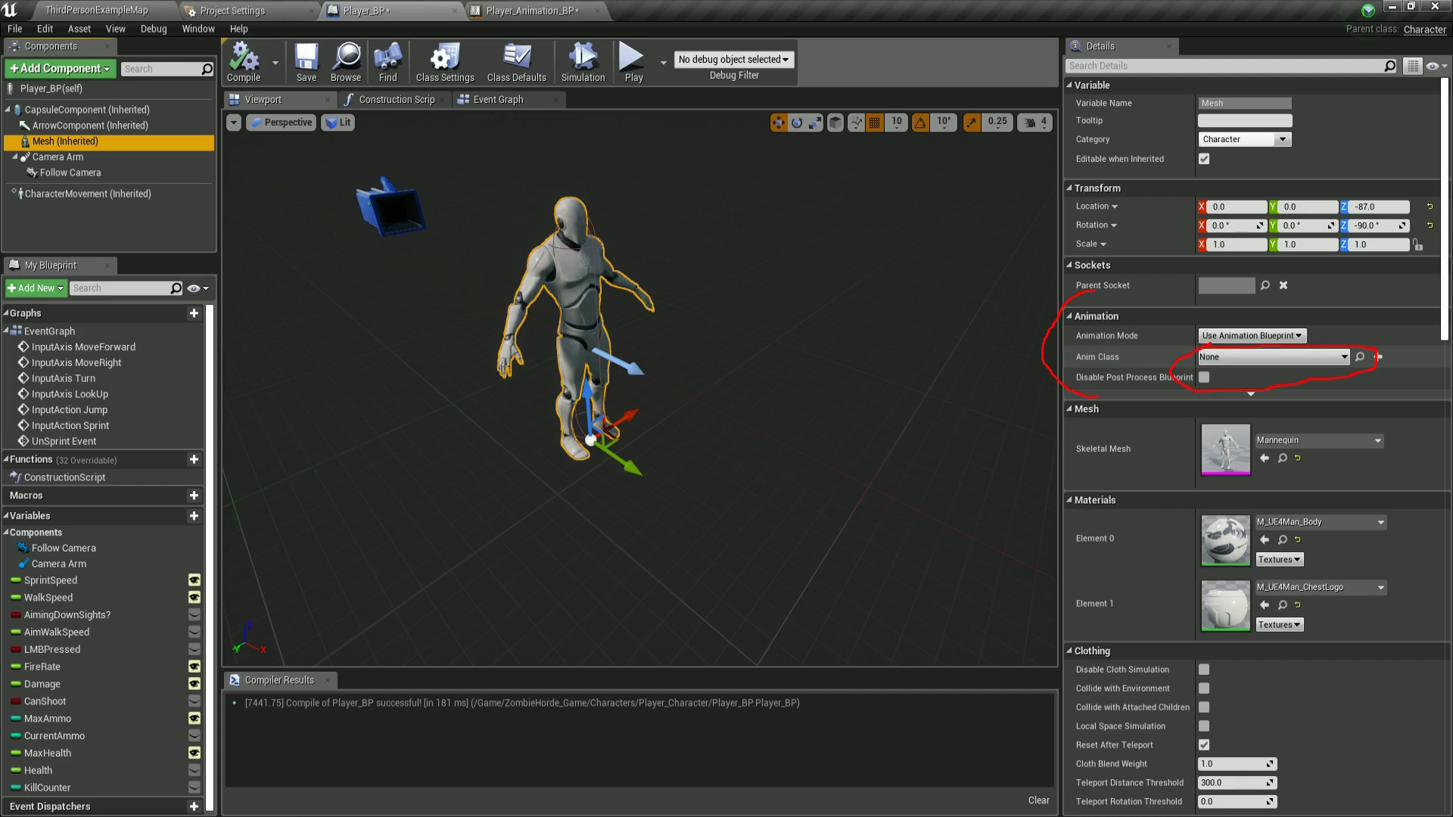
click(1272, 357)
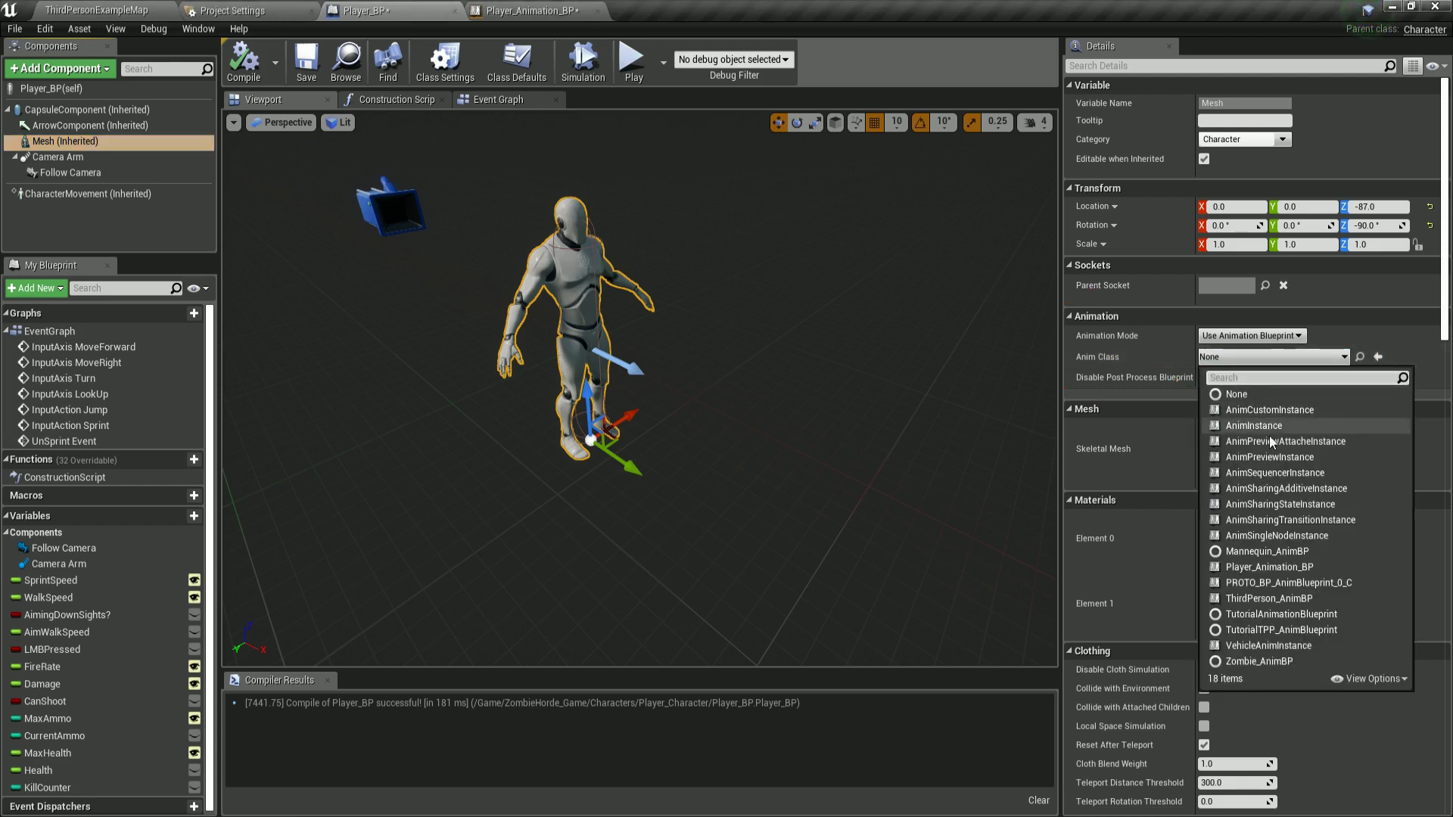
click(1281, 567)
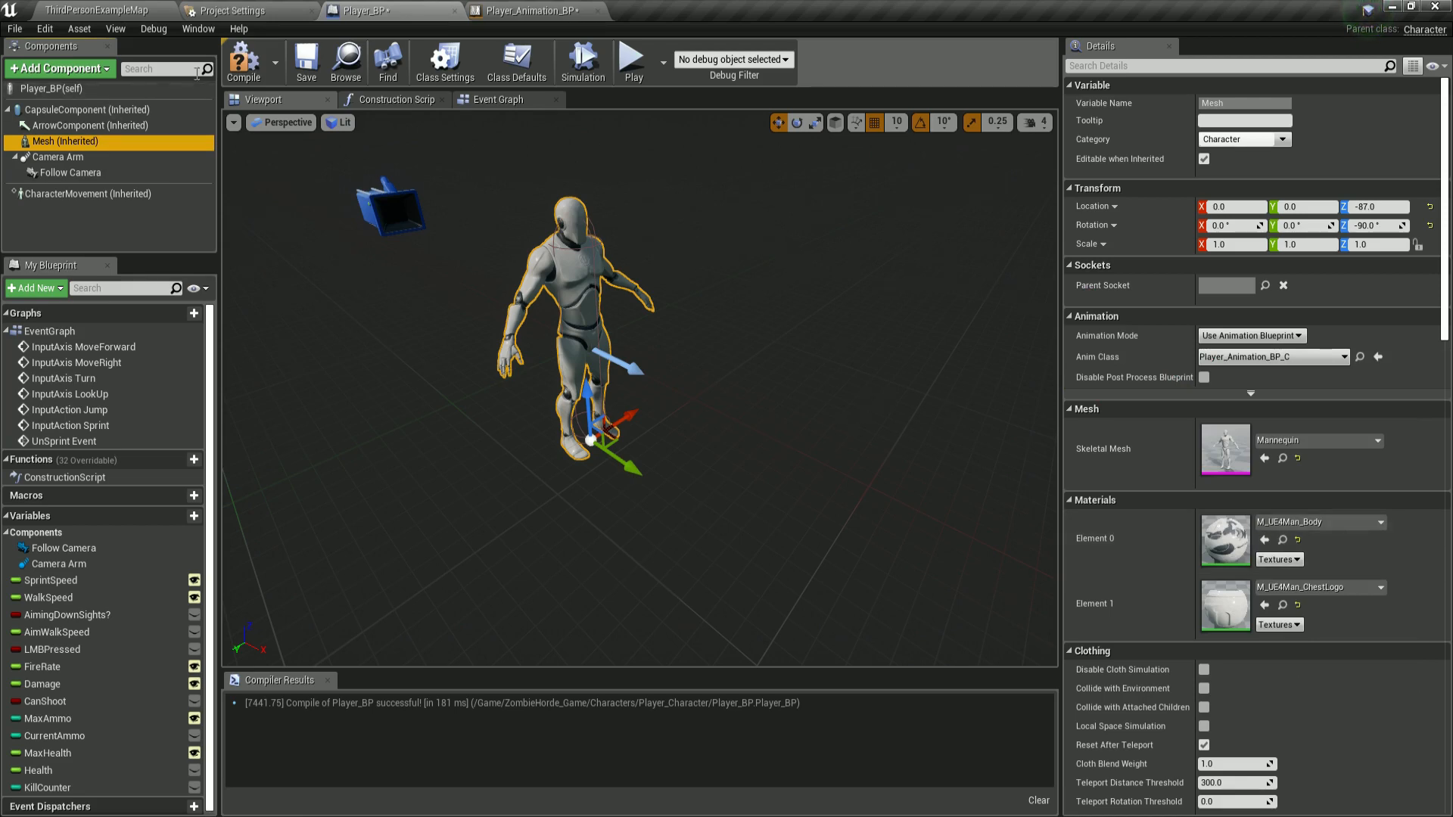
click(243, 61)
click(307, 60)
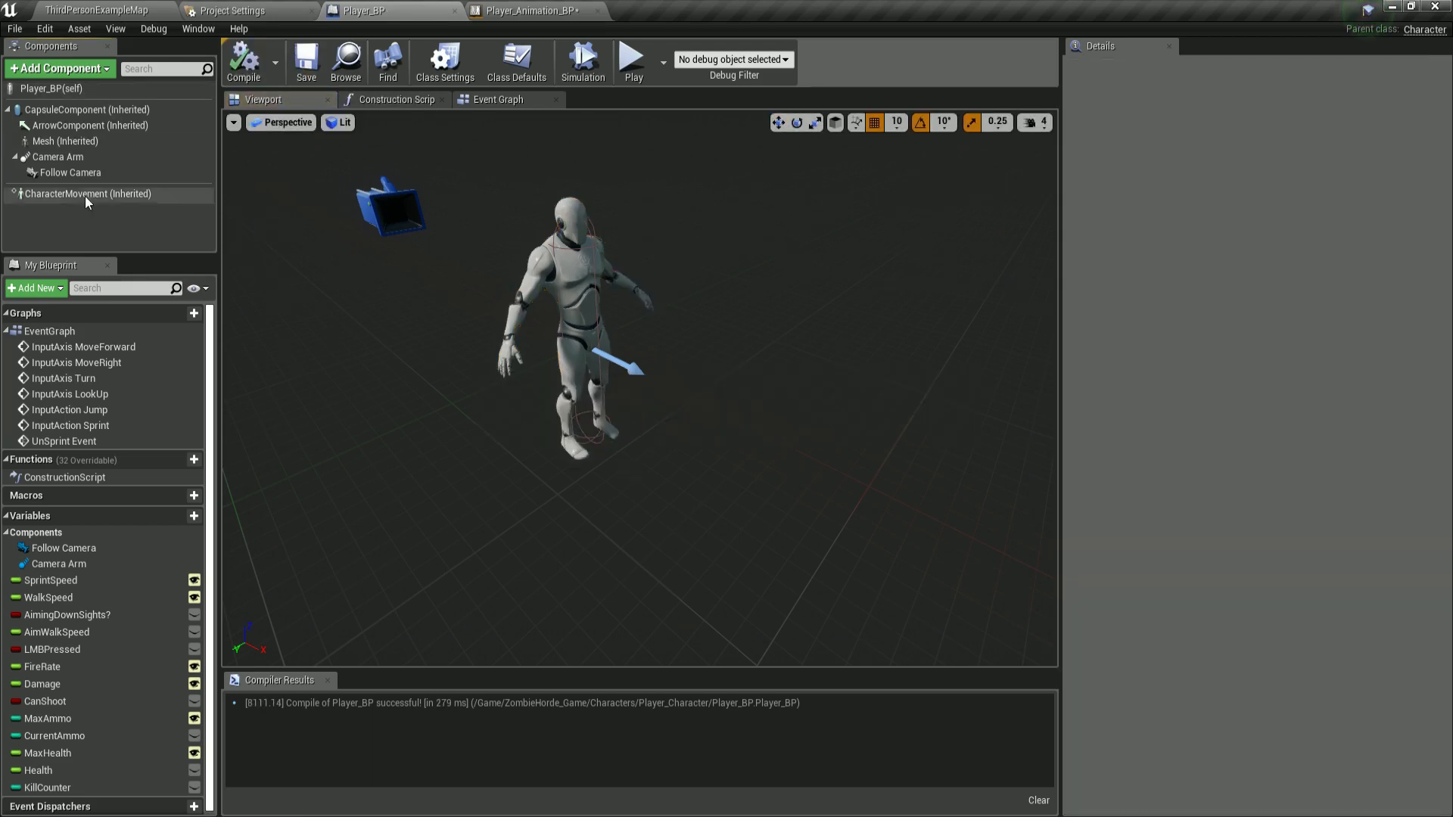
Add a new State Machine node to Player_Animation_BP's Anim Graph.
click(501, 10)
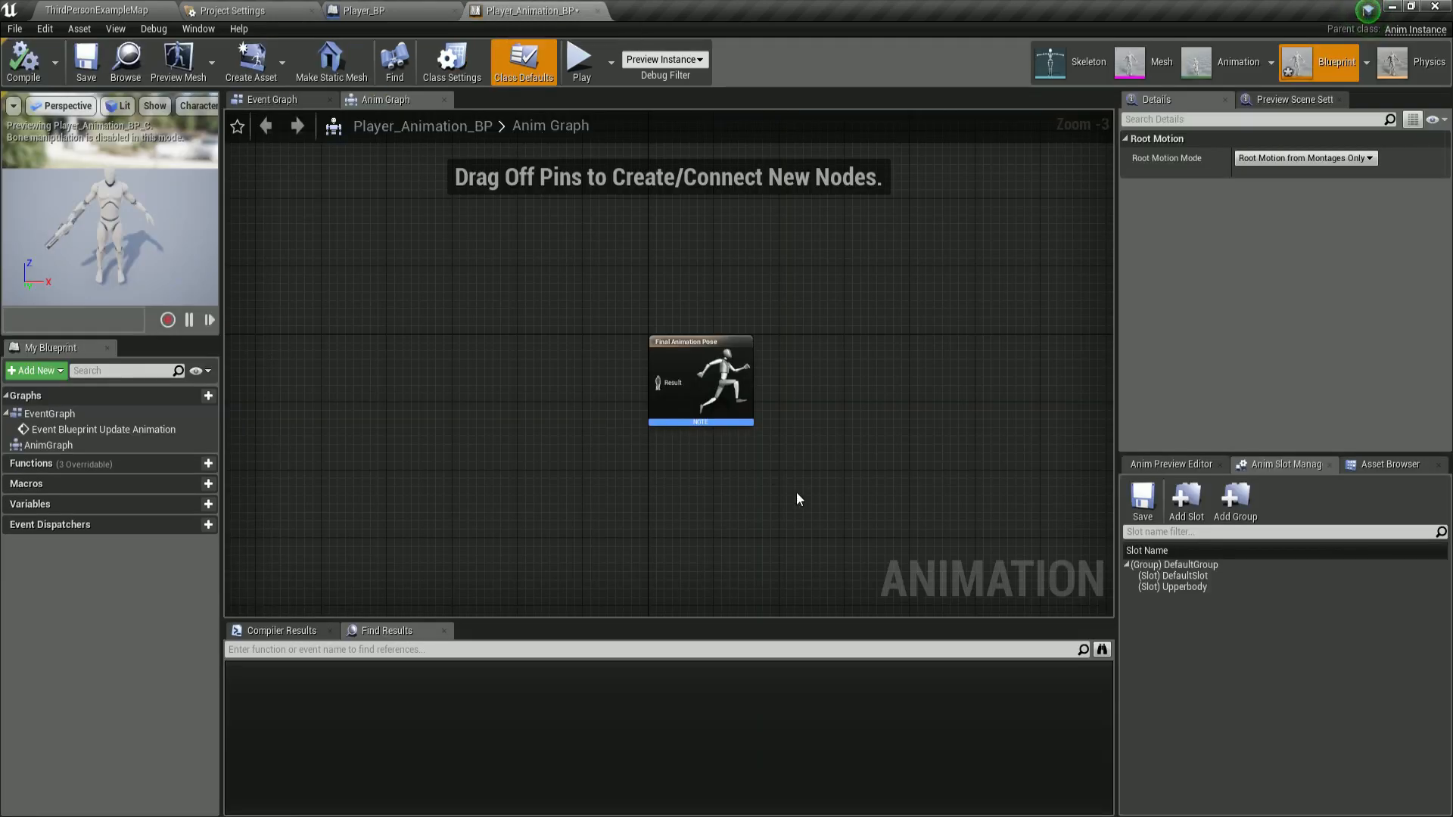
scroll(623, 382, up, 3)
click(746, 367)
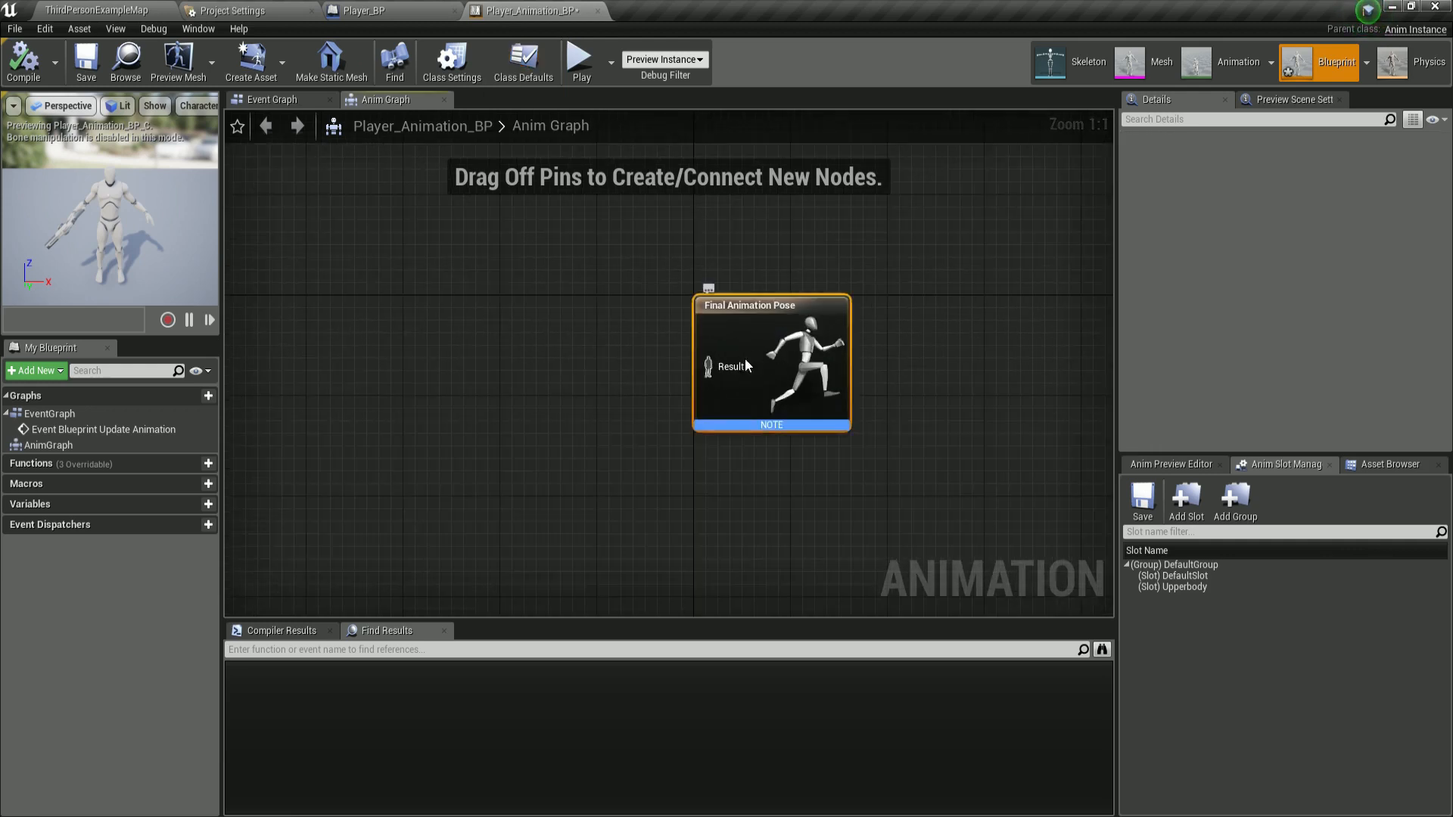
click(556, 343)
scroll(482, 316, down, 2)
right_drag(431, 311, 504, 328)
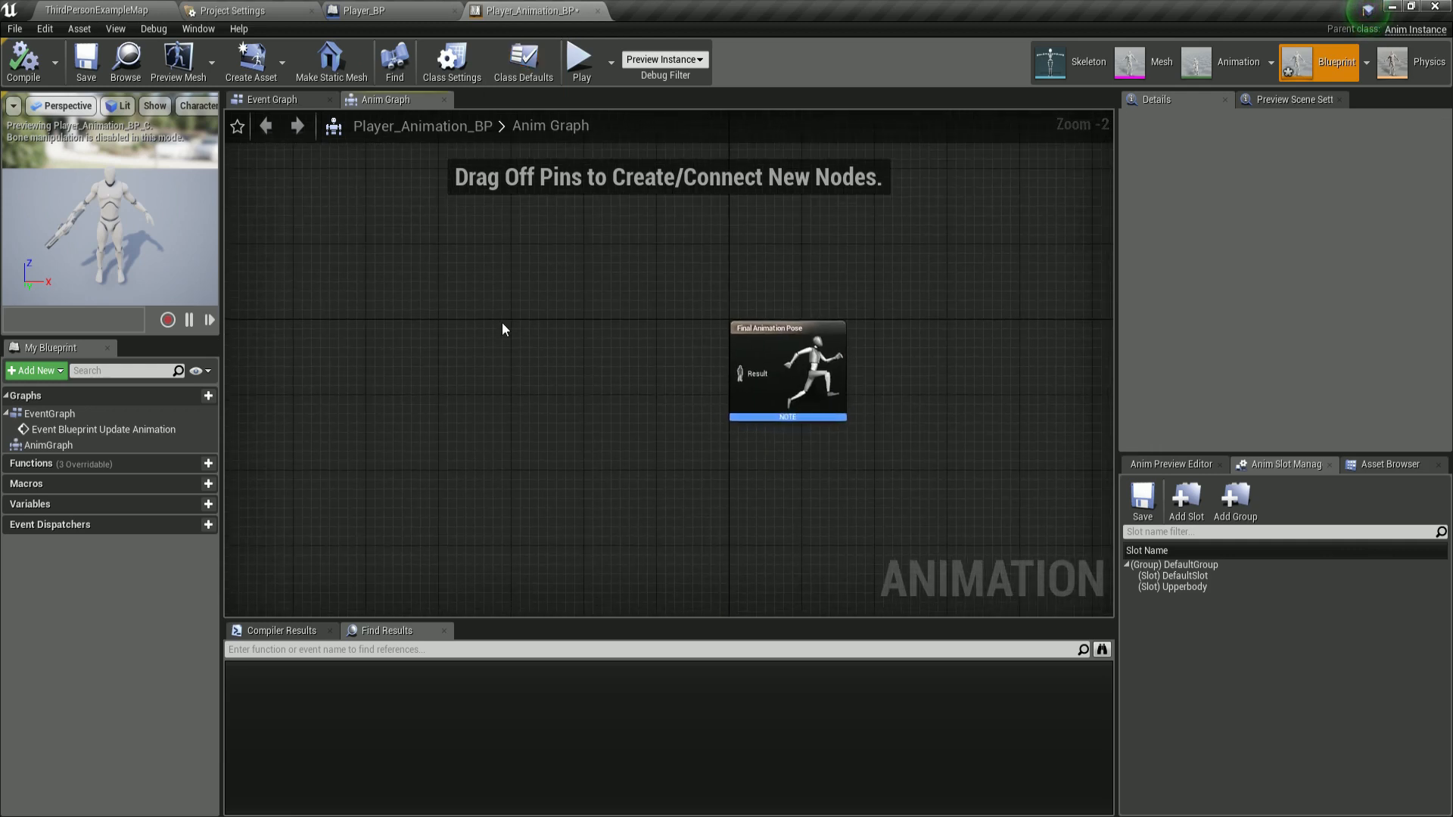
right_click(423, 246)
text(state)
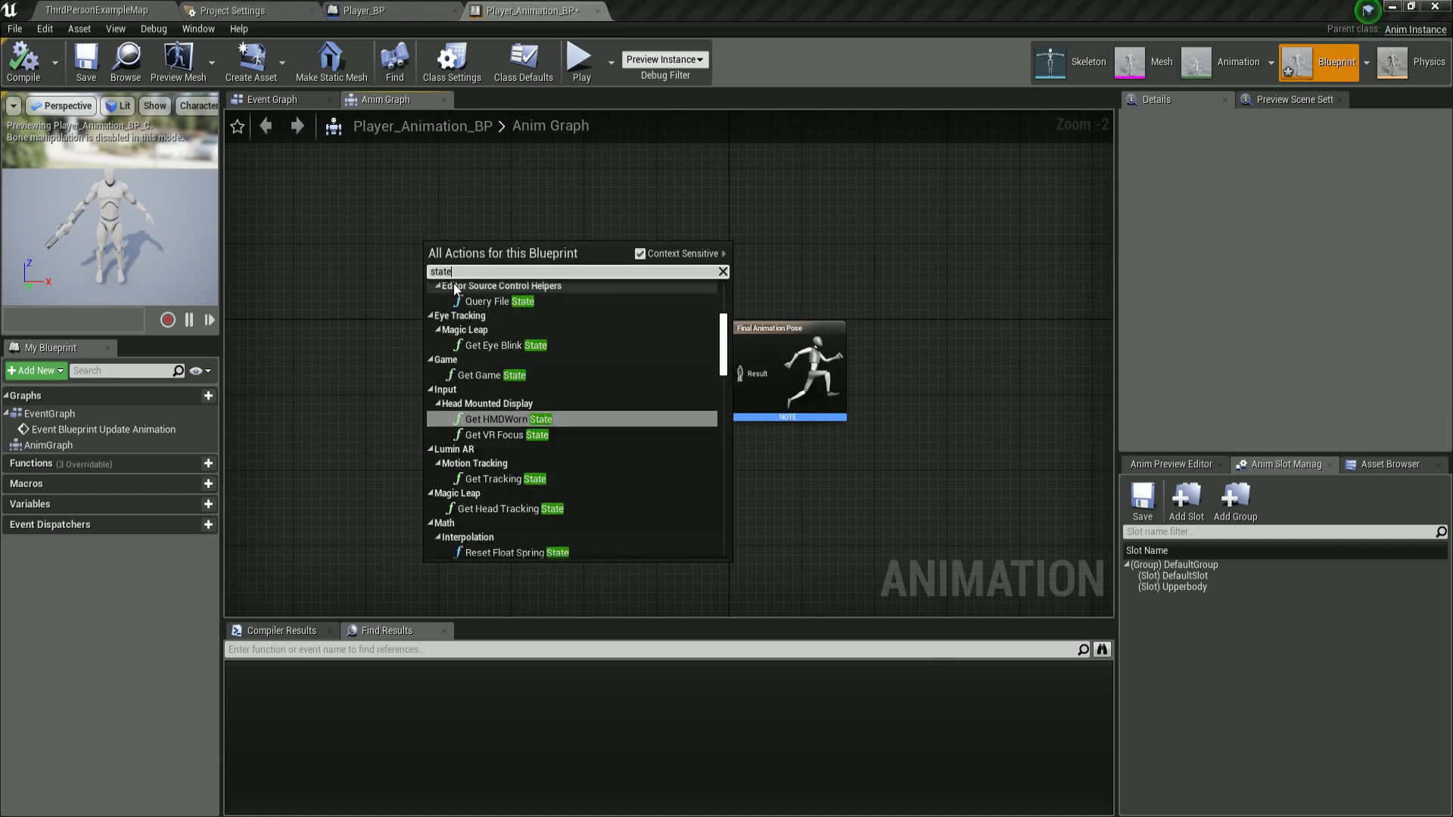
text( machine)
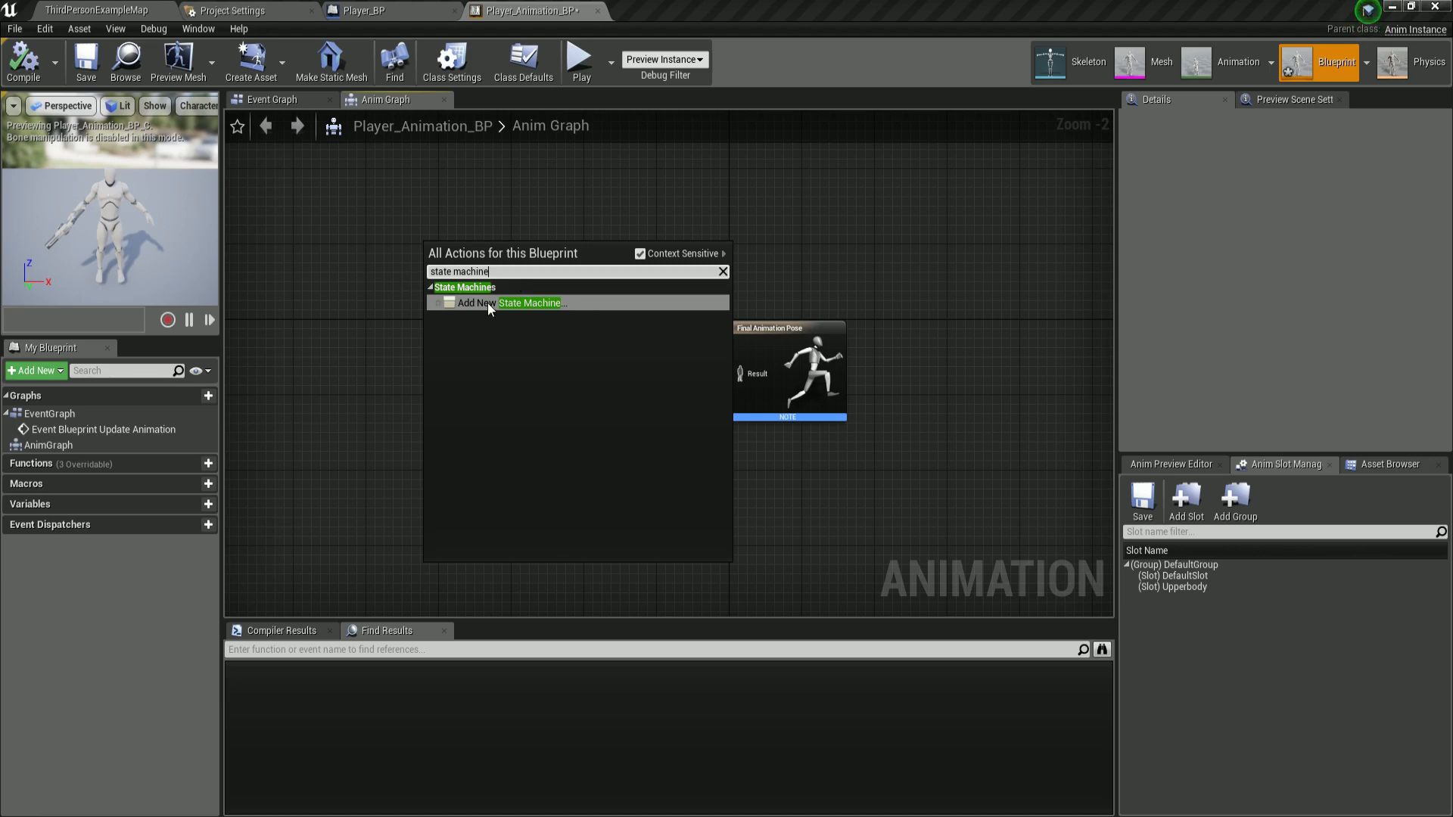
click(487, 303)
scroll(430, 244, up, 2)
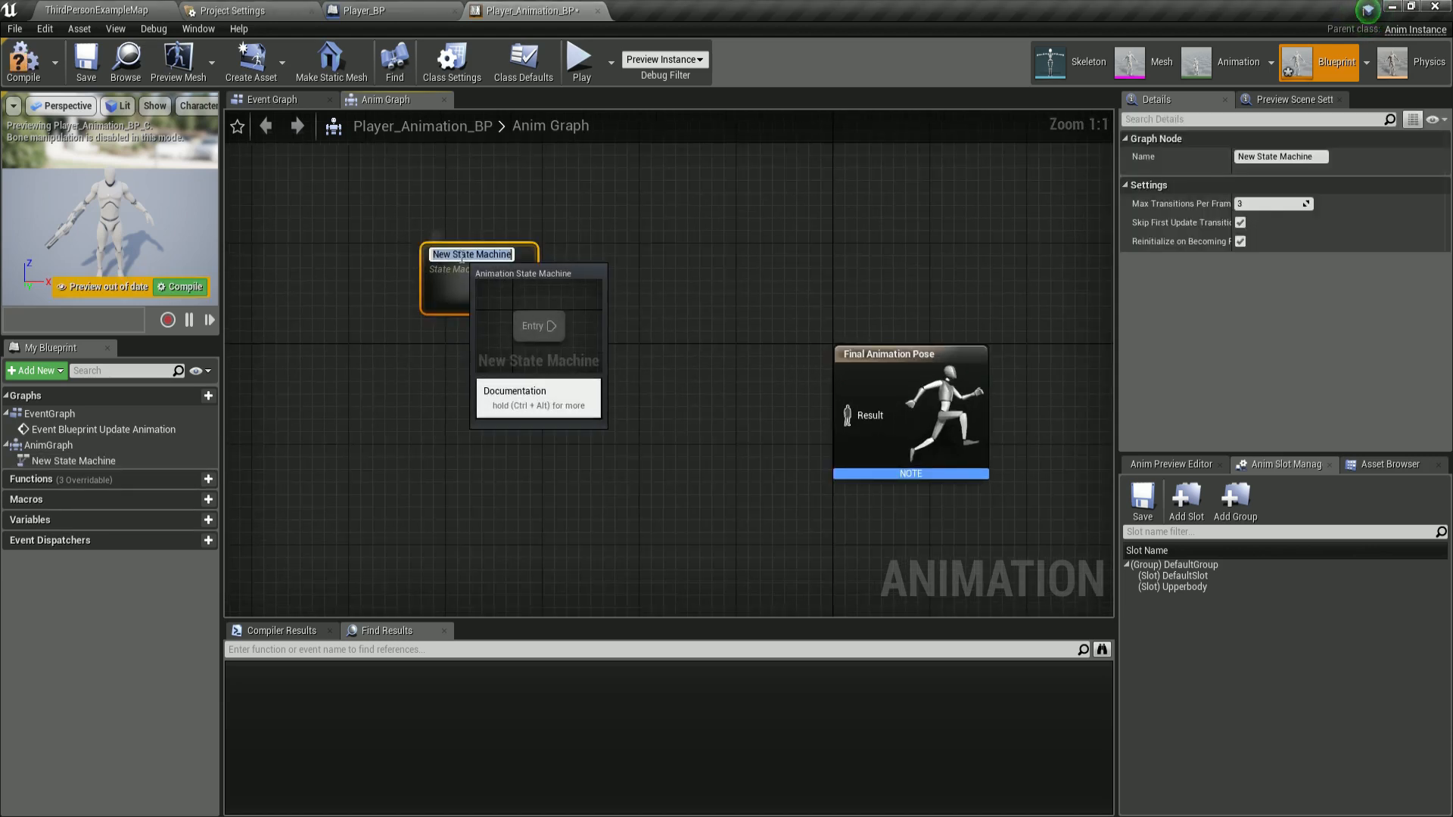
Rename the state machine node to Default and nudge it slightly.
text(De)
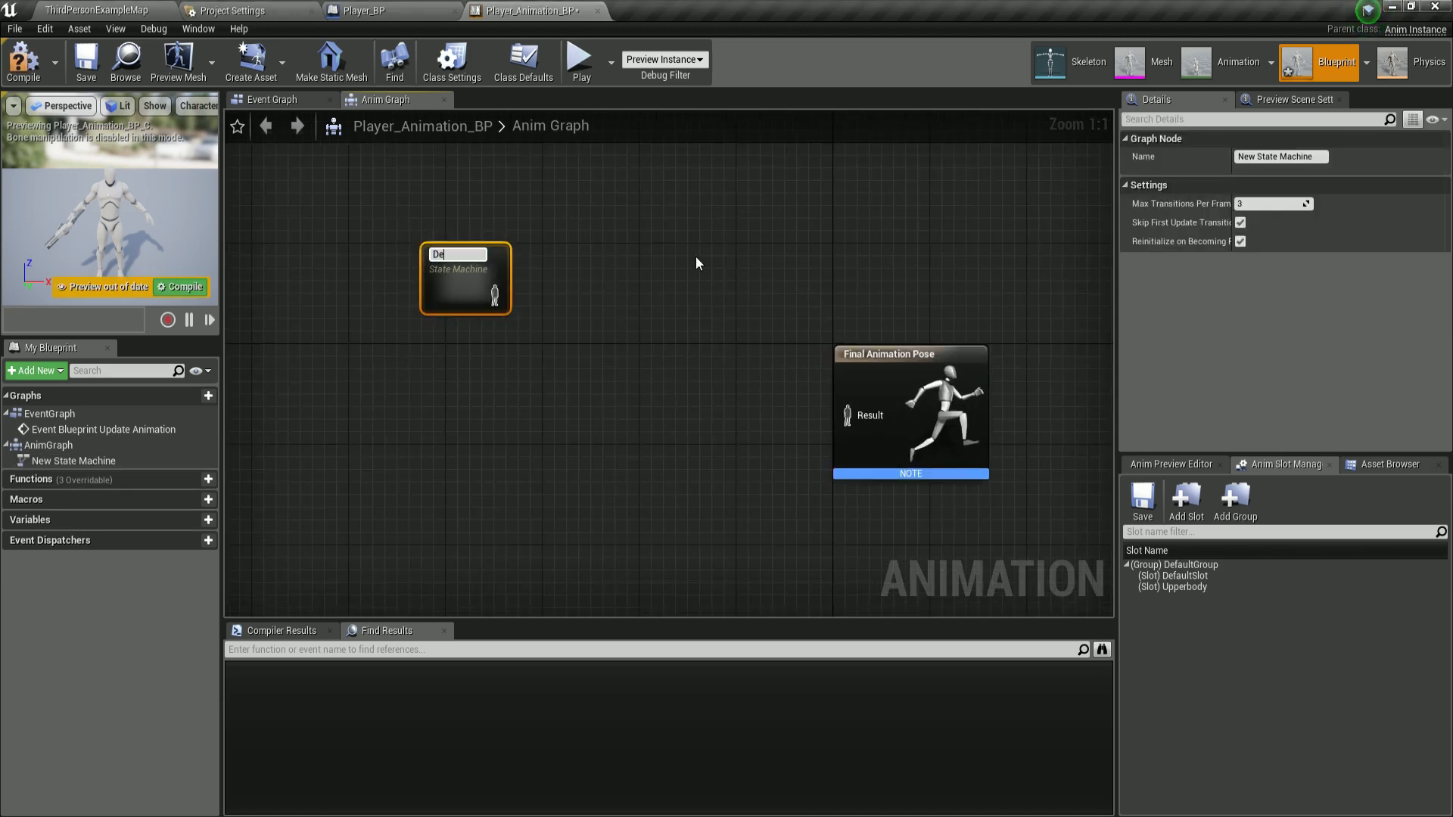
text(fault)
key(Return)
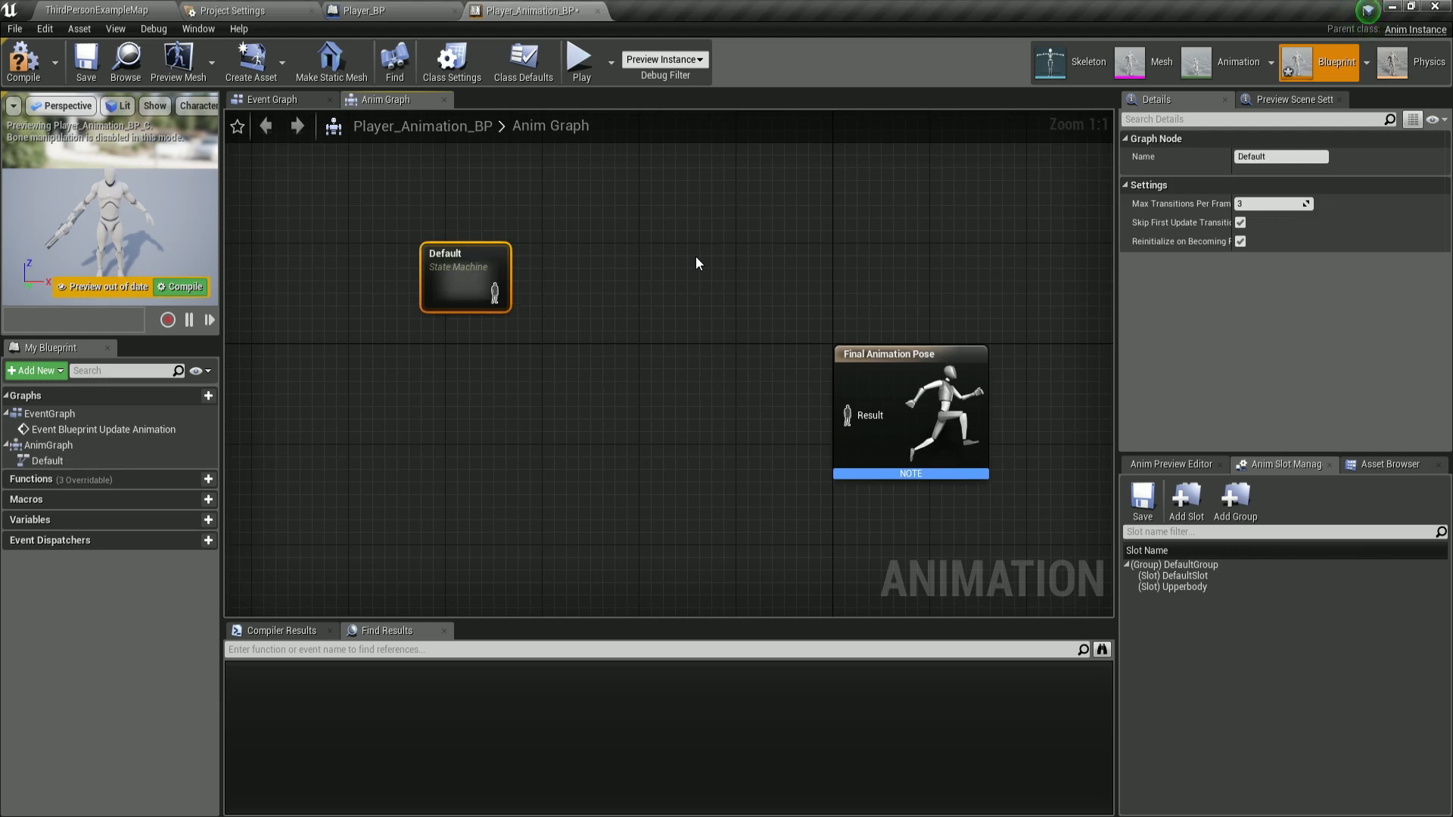
drag(491, 248, 503, 249)
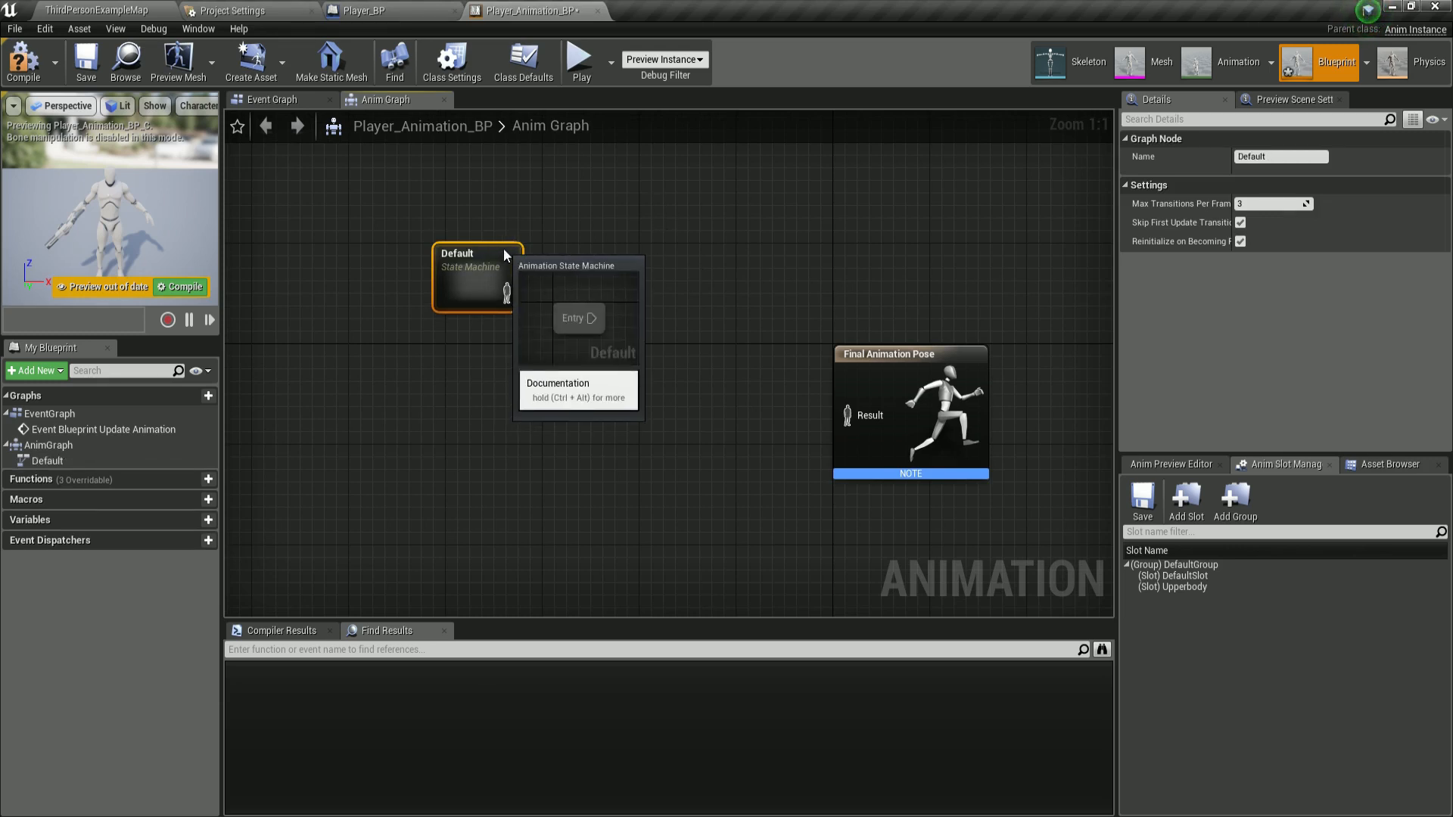
Open the Default state machine's graph and save the animation blueprint.
double_click(496, 295)
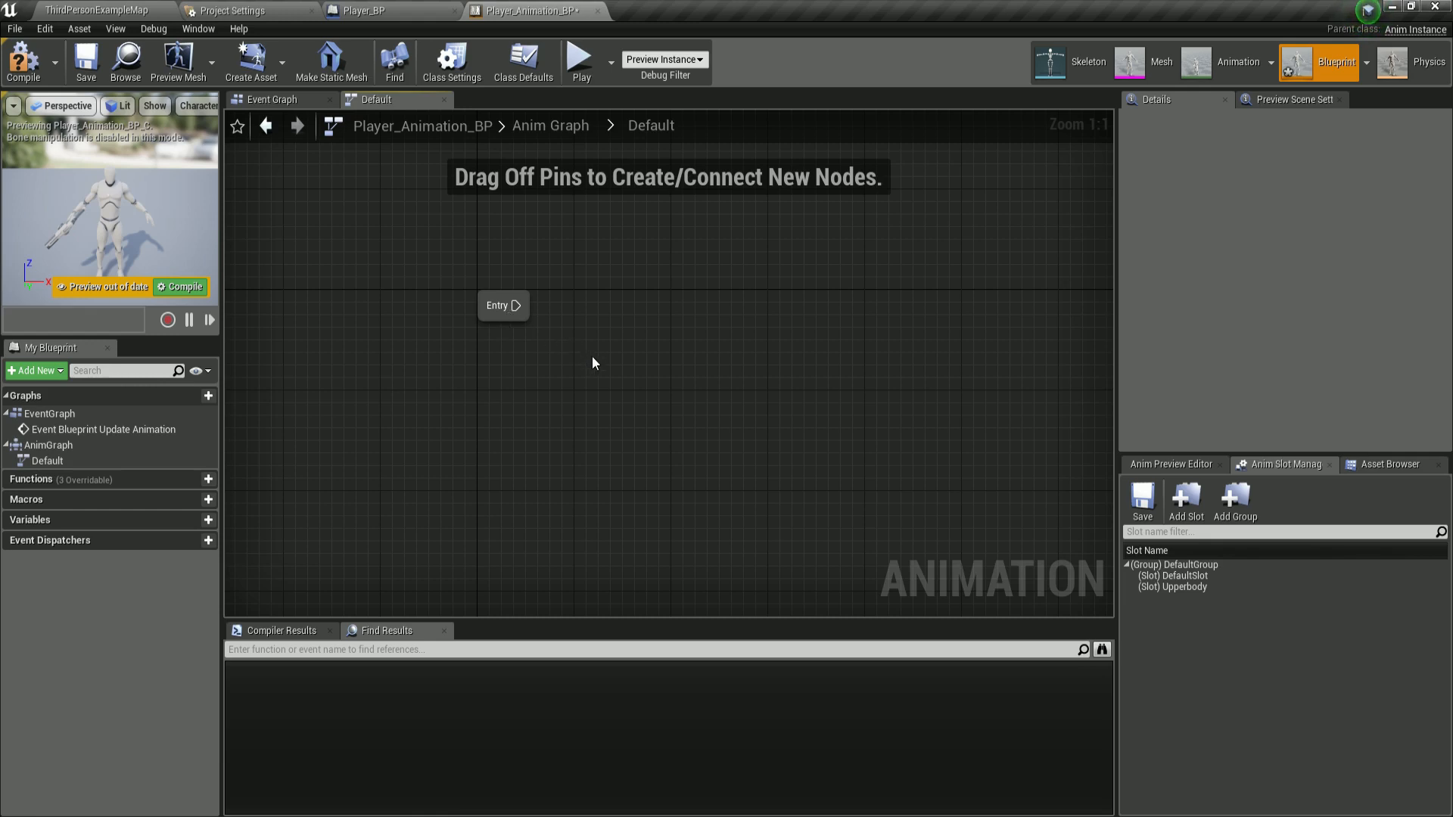
click(85, 52)
right_drag(558, 314, 516, 315)
Add a state inside the Default state machine and name it Idle/Run.
right_click(532, 281)
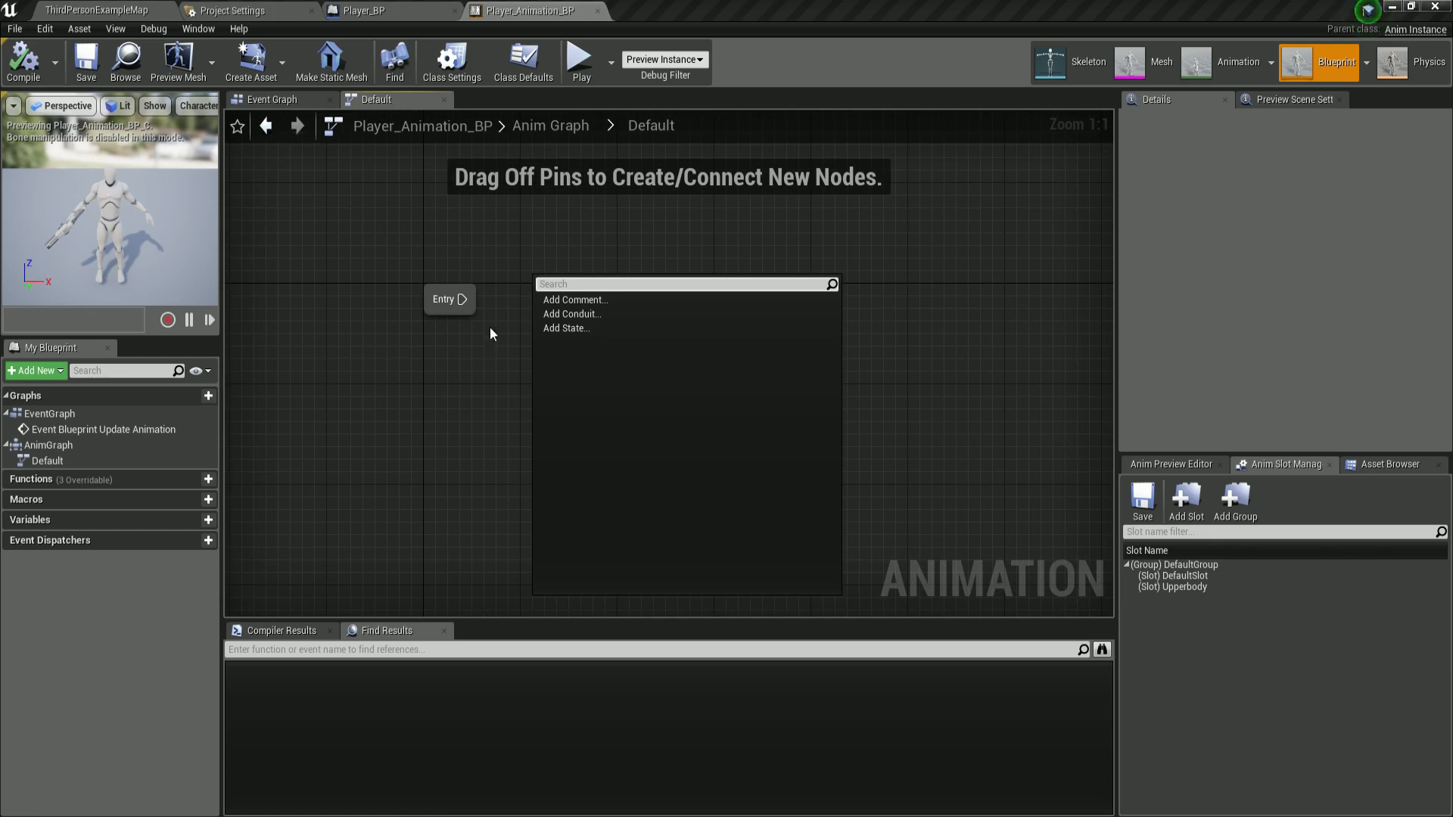
click(566, 331)
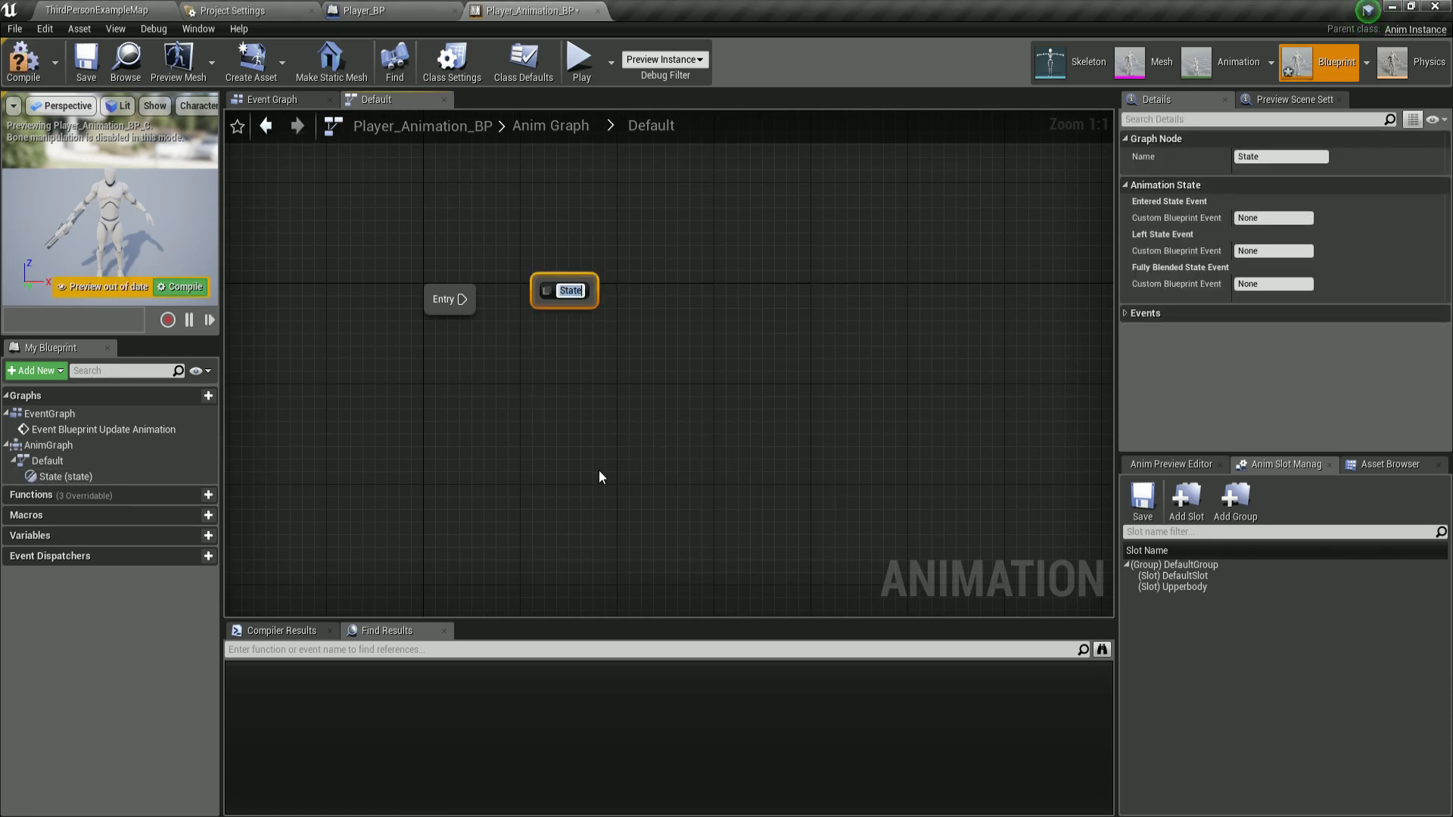
key(BackSpace)
text(Idle/Run)
key(Return)
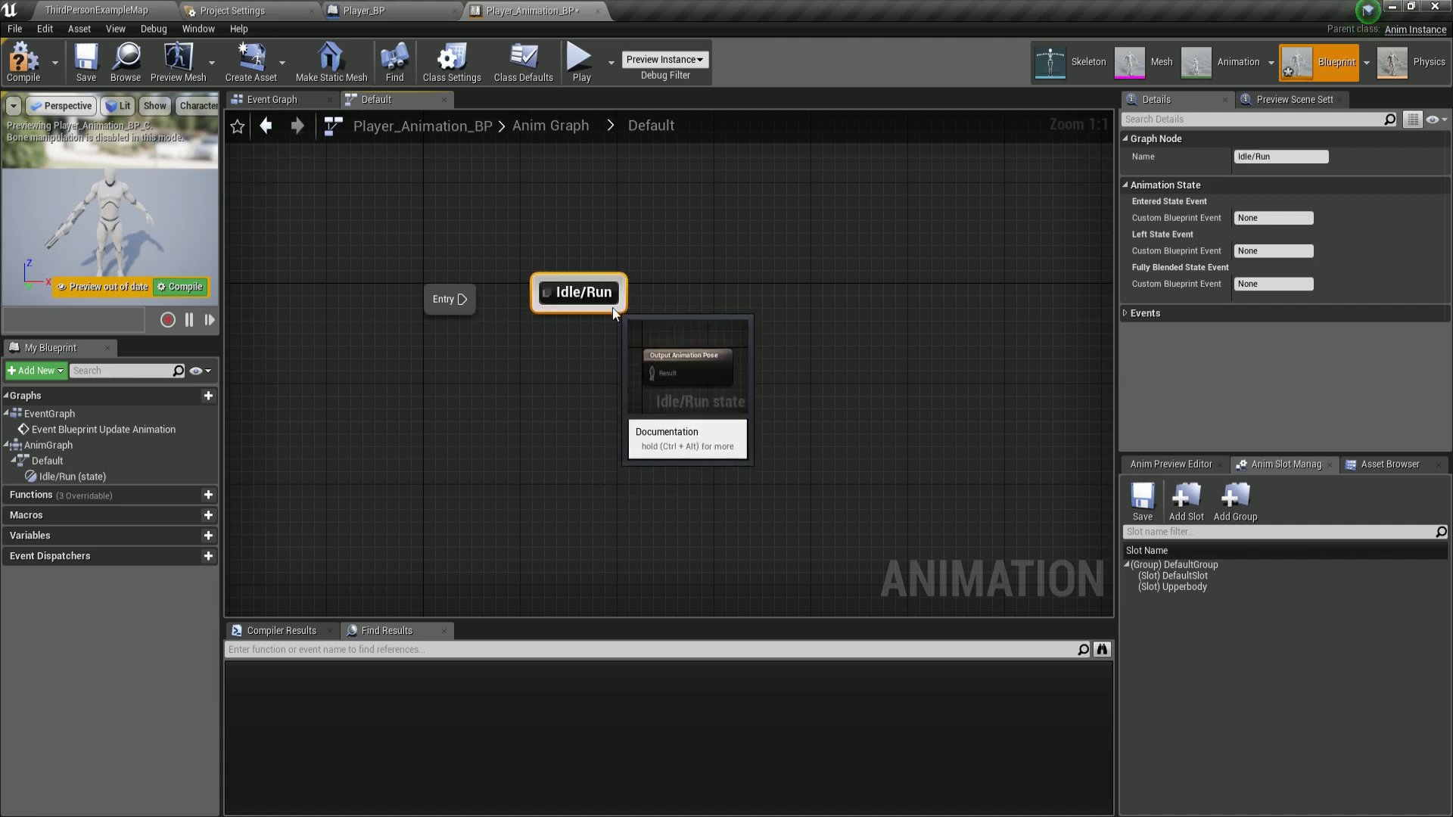
Duplicate the Idle/Run state, place the copy above and to the right, and rename it Jump Start.
key(ctrl+c)
key(ctrl+v)
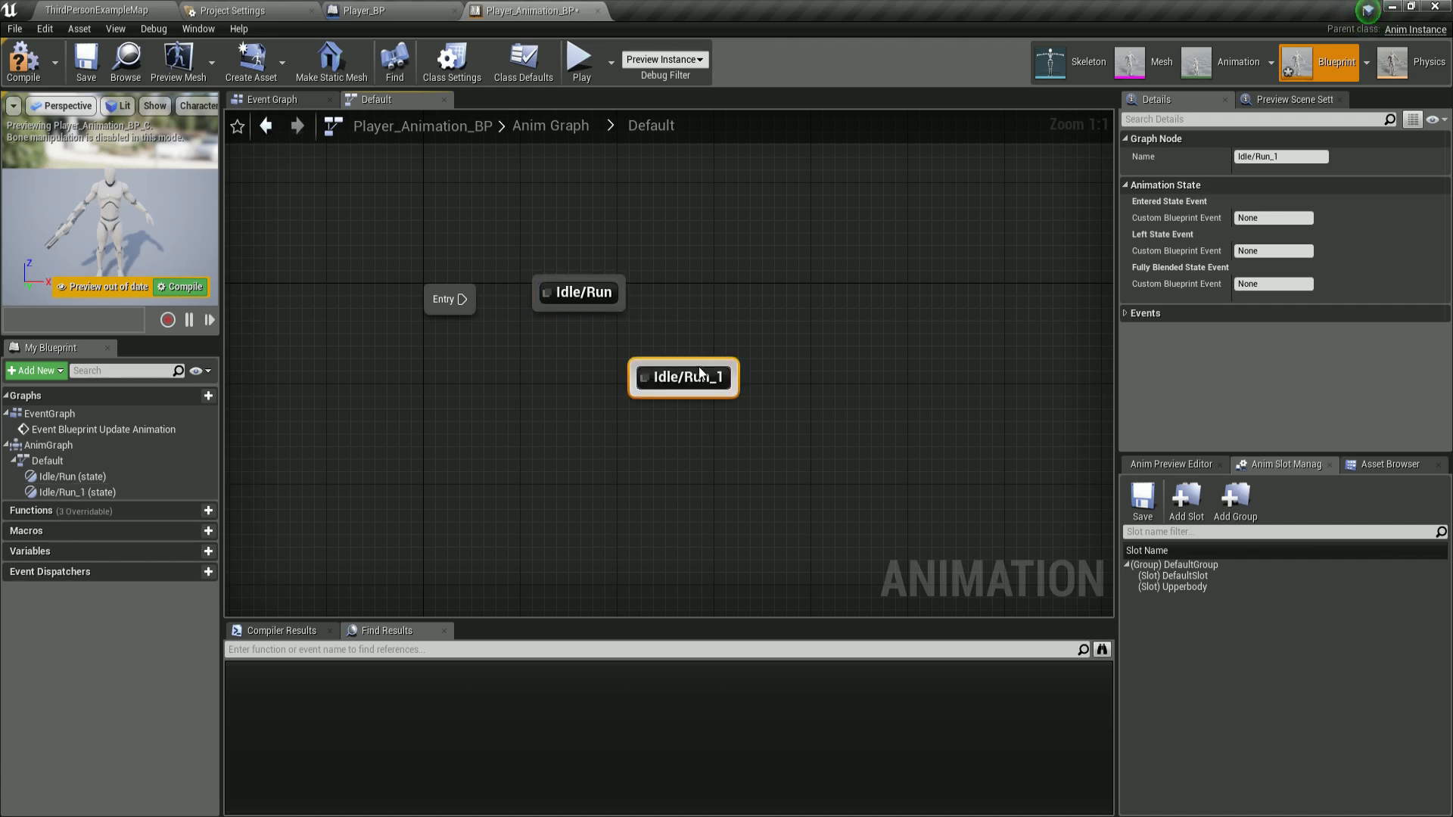
drag(701, 364, 699, 333)
click(696, 340)
click(686, 341)
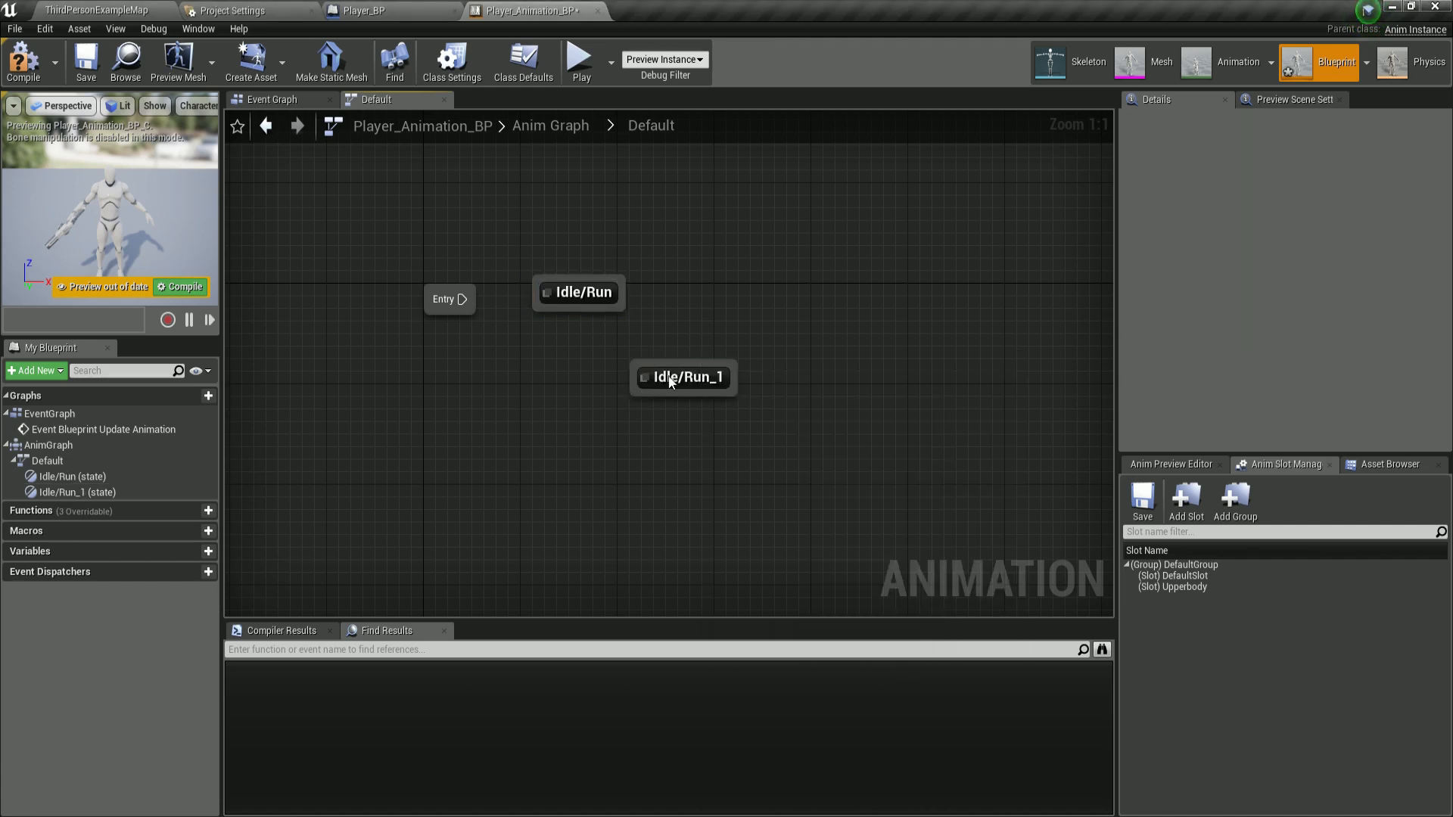
drag(670, 381, 719, 256)
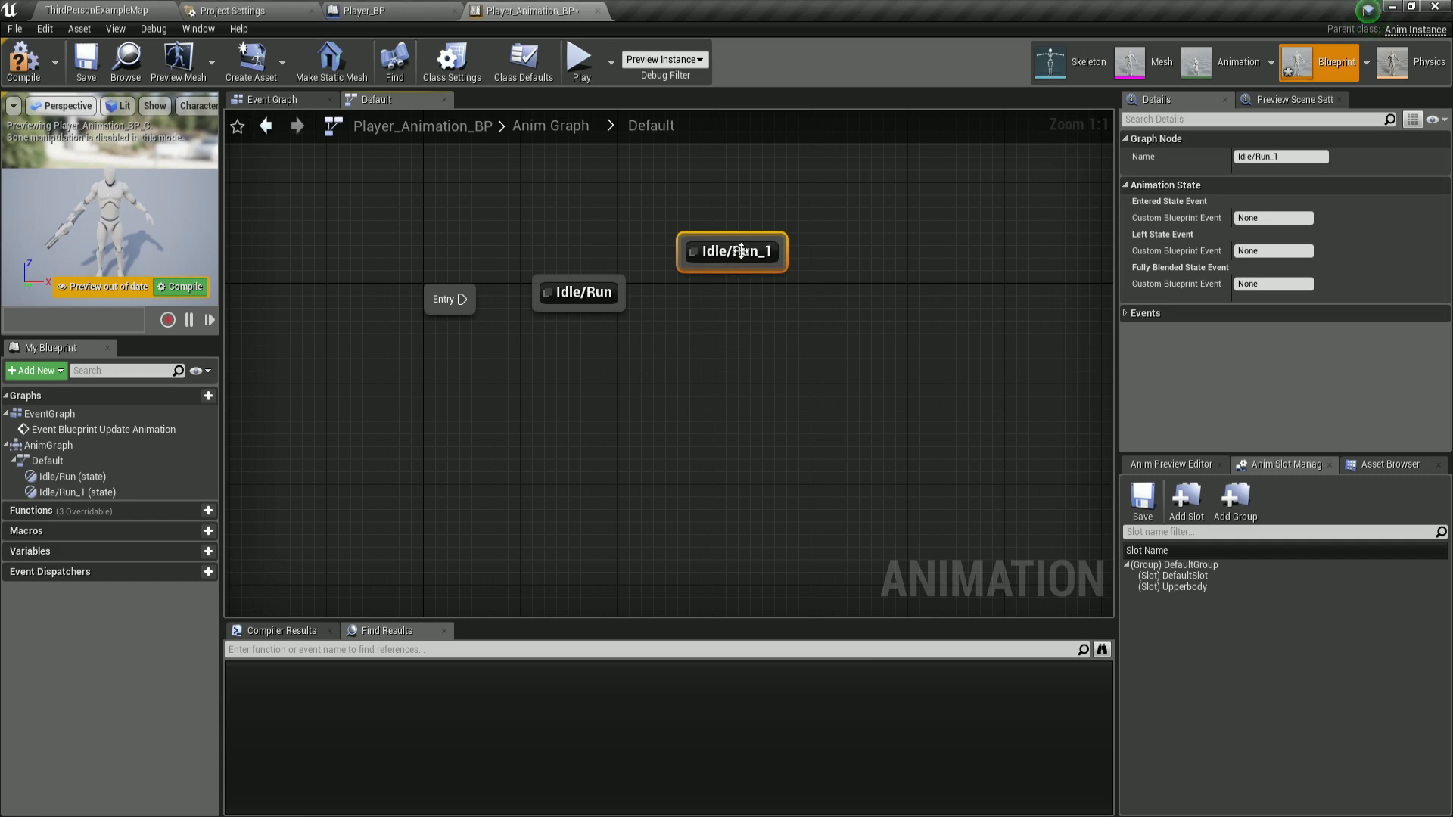
click(734, 250)
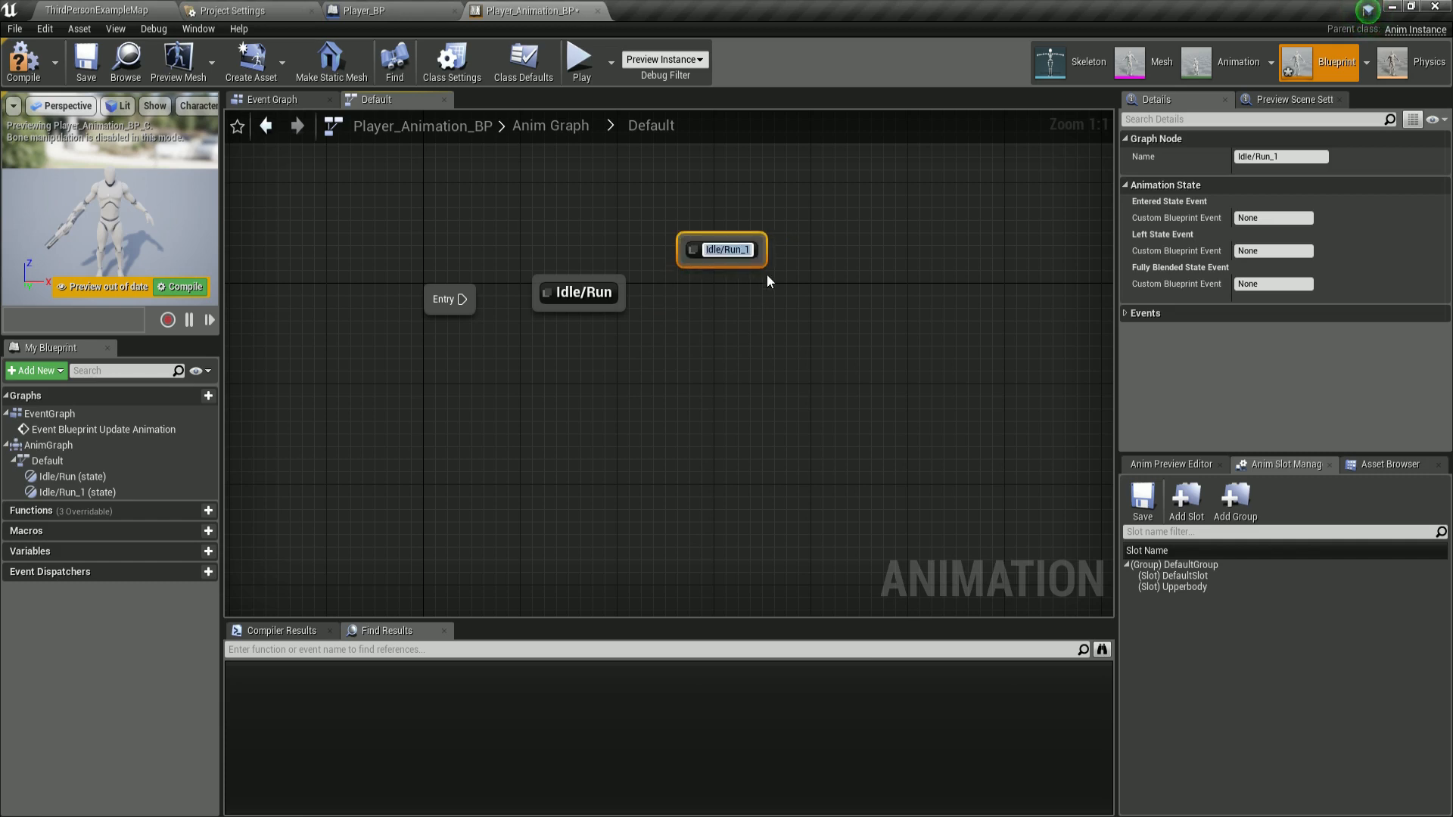
text(Jump Start)
key(Return)
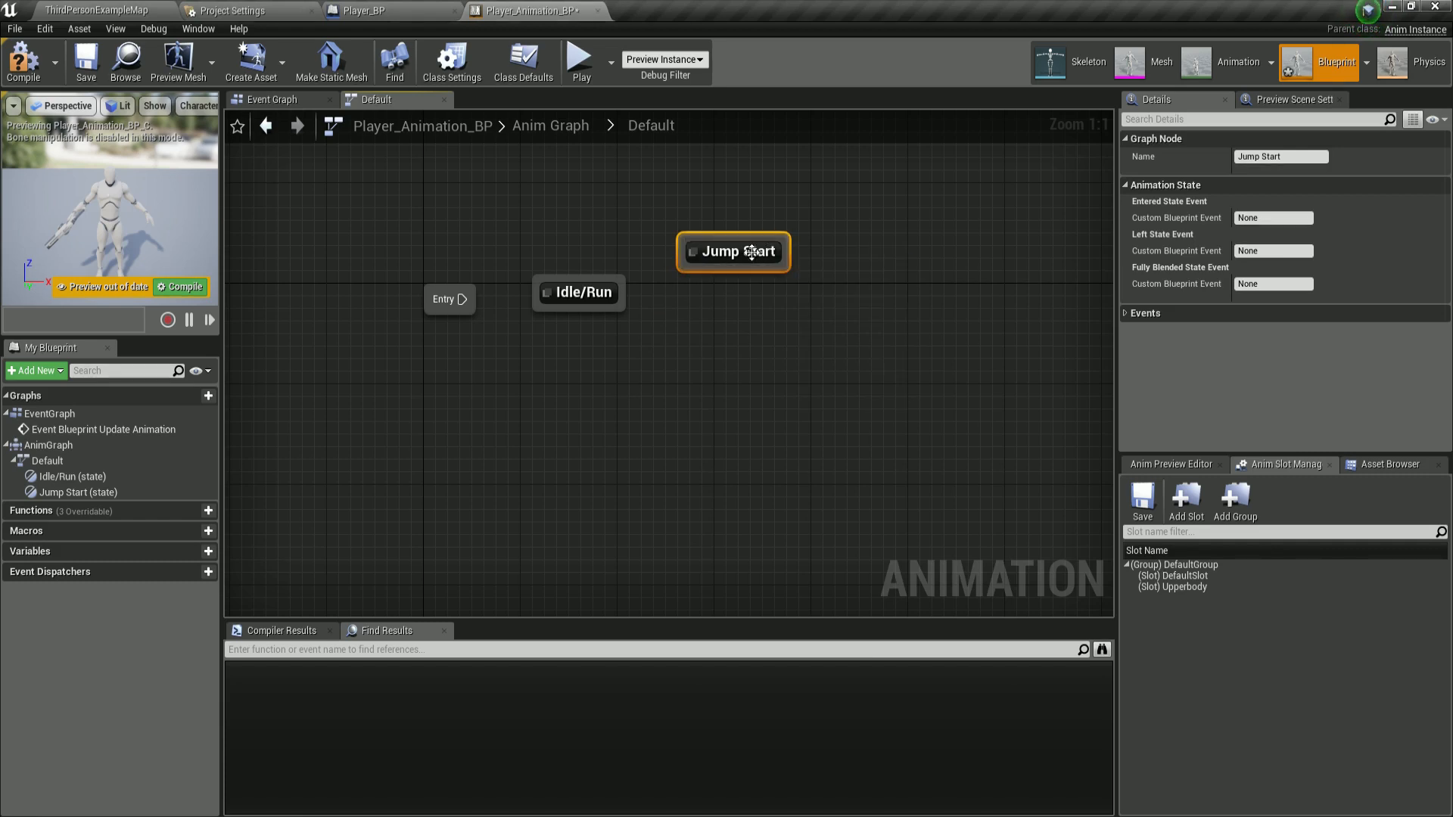
Paste another state copy to the right of Idle/Run and rename it Jump Loop.
drag(751, 255, 756, 231)
right_drag(808, 304, 689, 271)
key(ctrl+v)
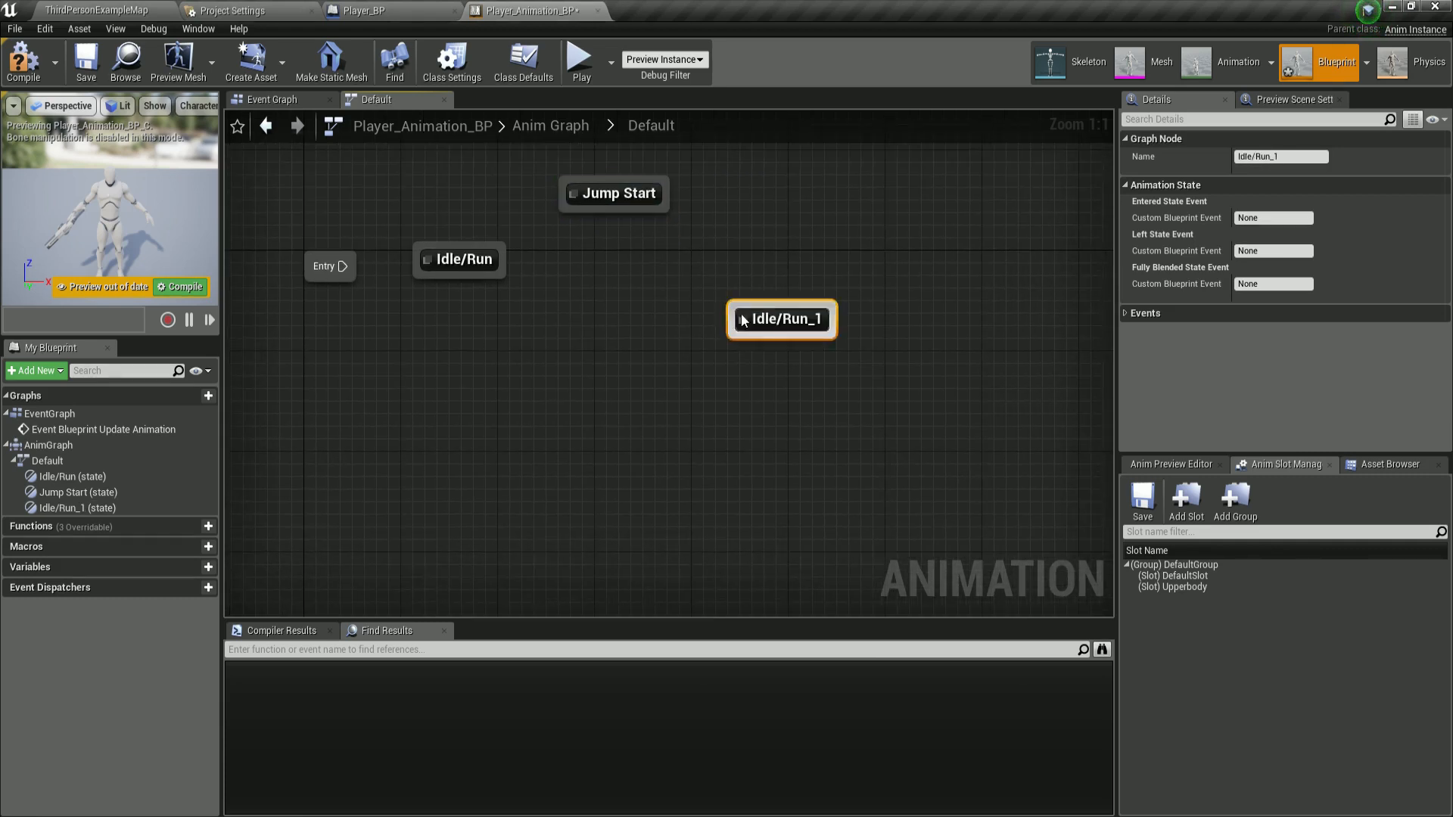
drag(771, 321, 758, 265)
key(F2)
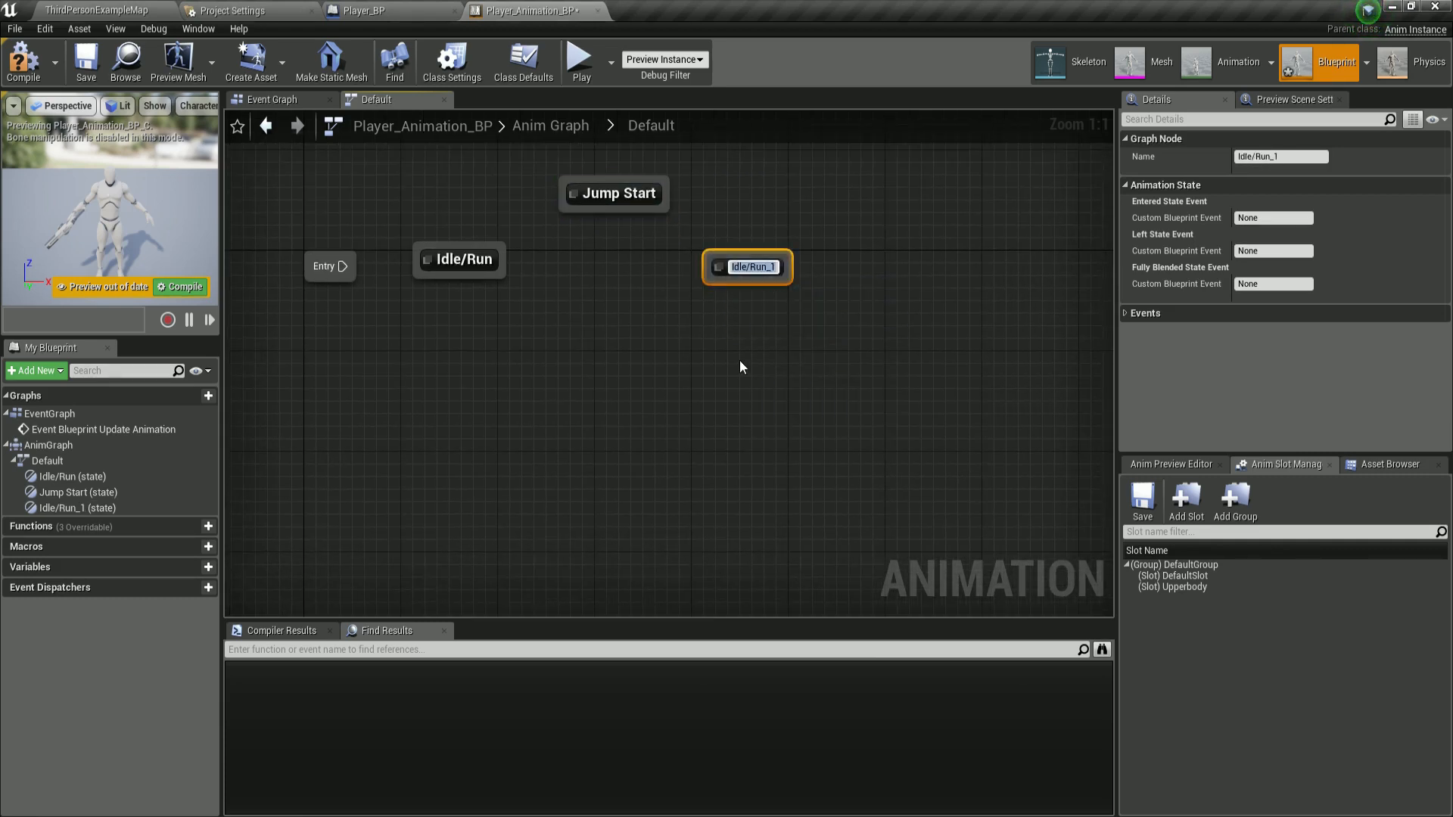
text(Jump Loop)
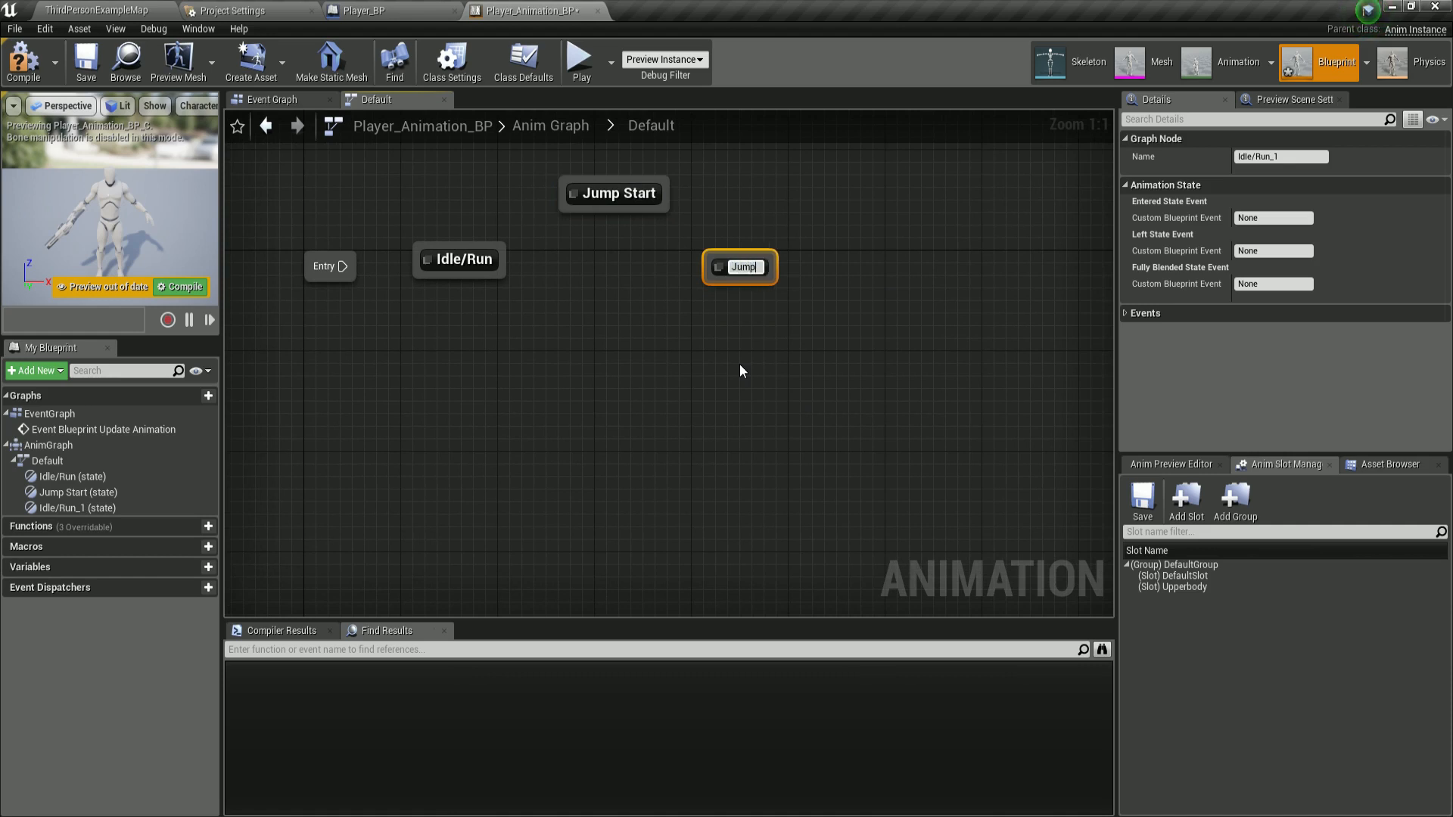
key(Return)
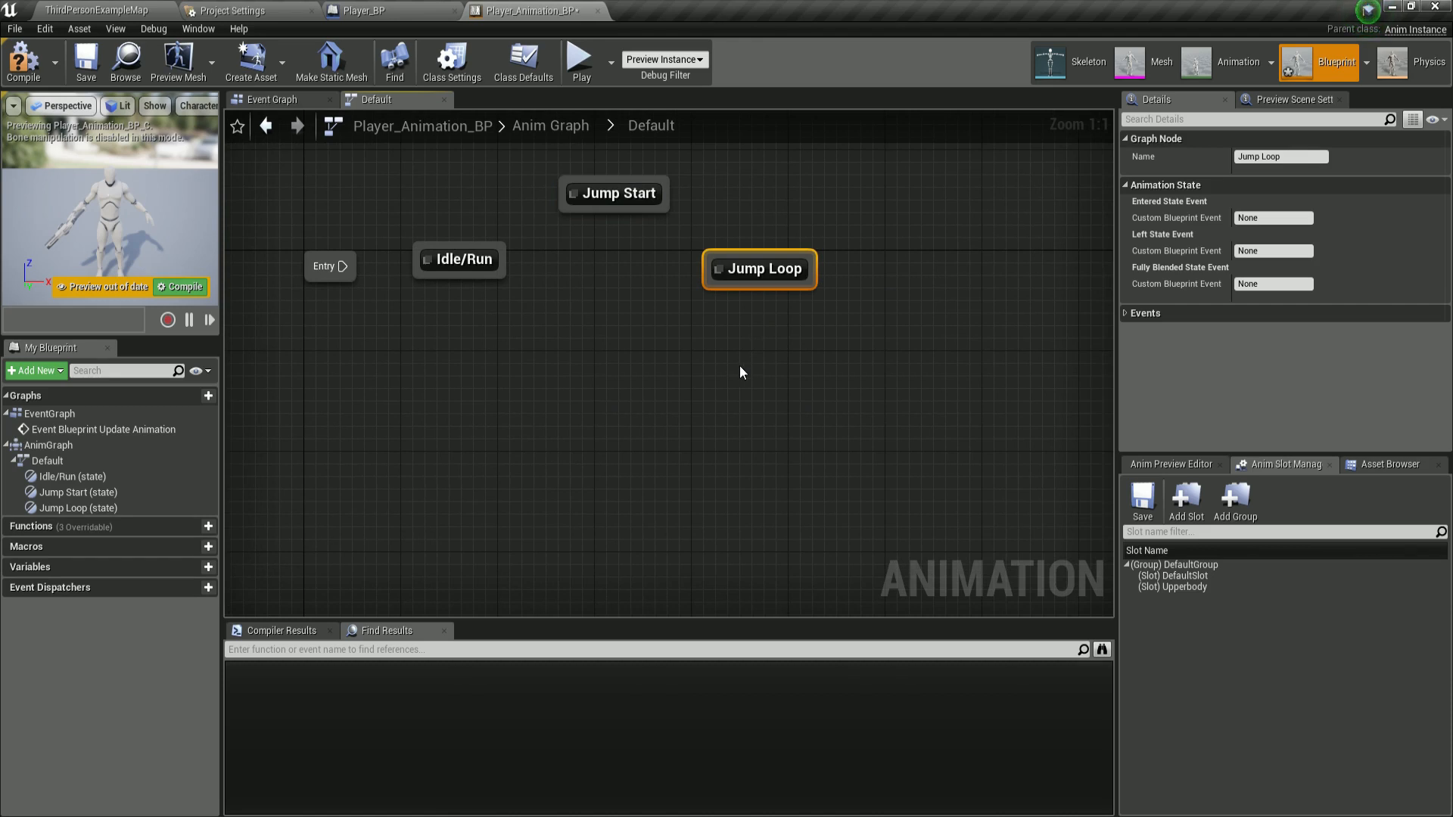
Paste a third state copy below Jump Start and rename it Jump End.
key(ctrl+v)
drag(740, 372, 587, 348)
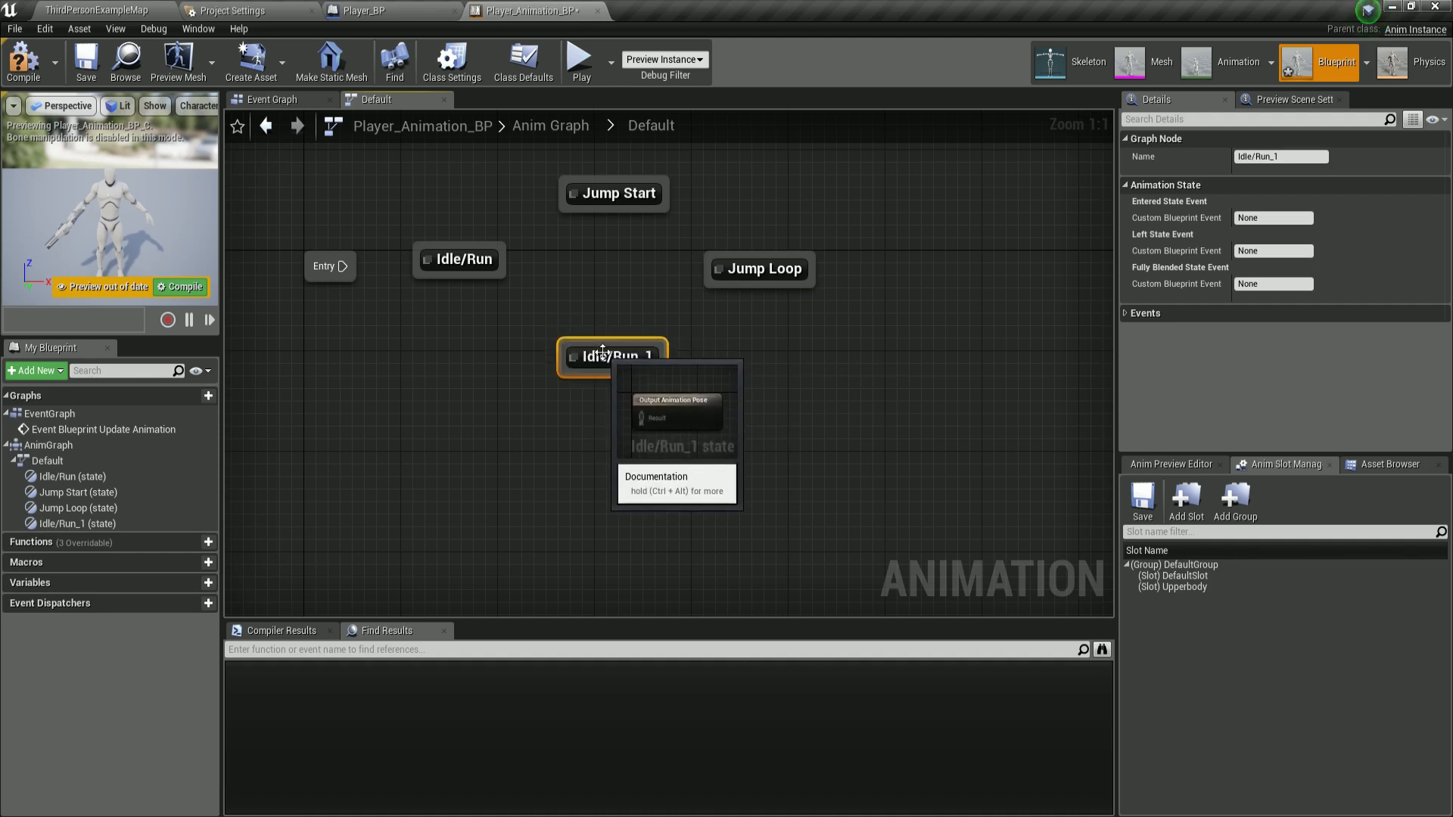
click(584, 345)
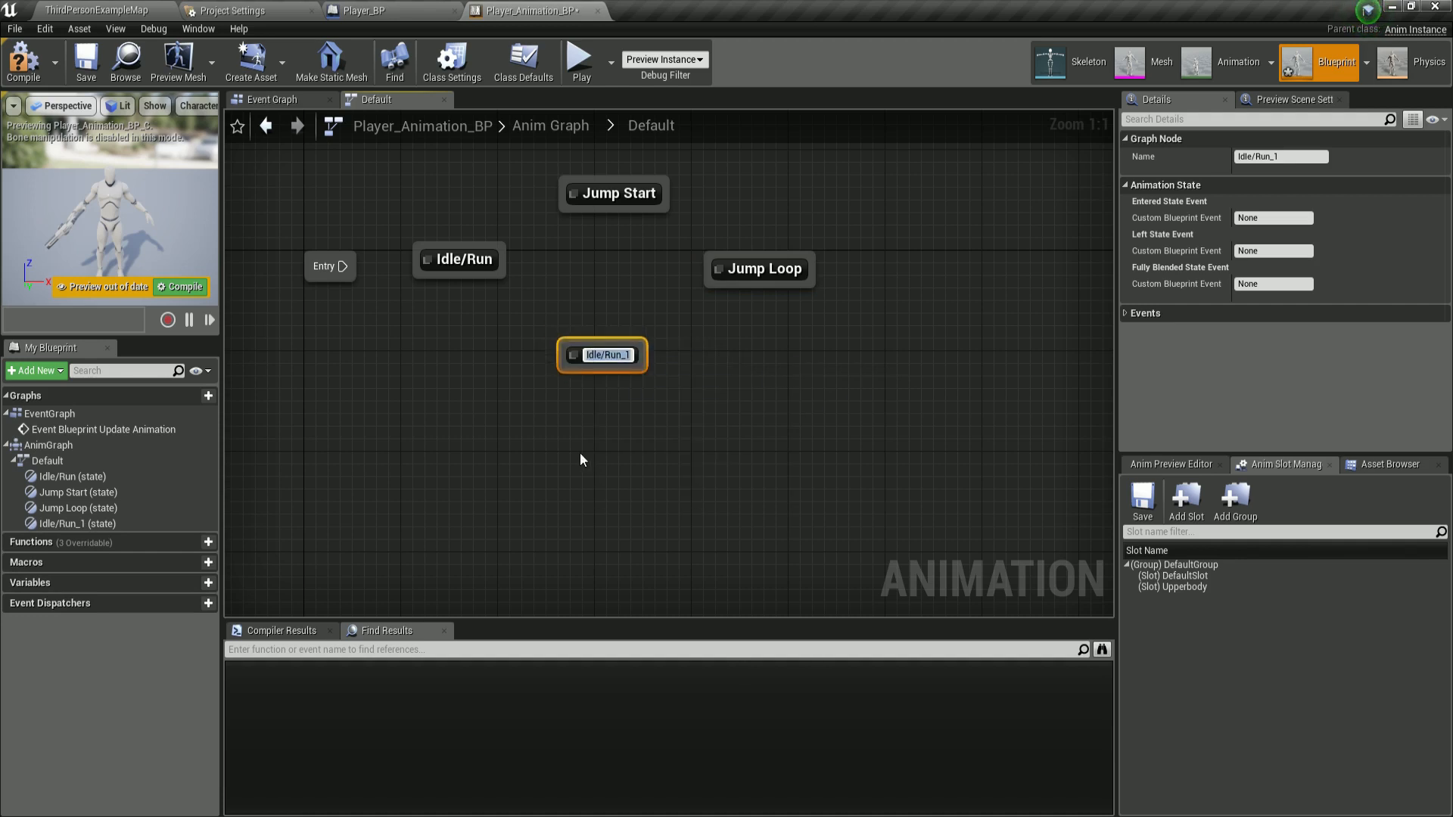
text(Jump End)
key(Return)
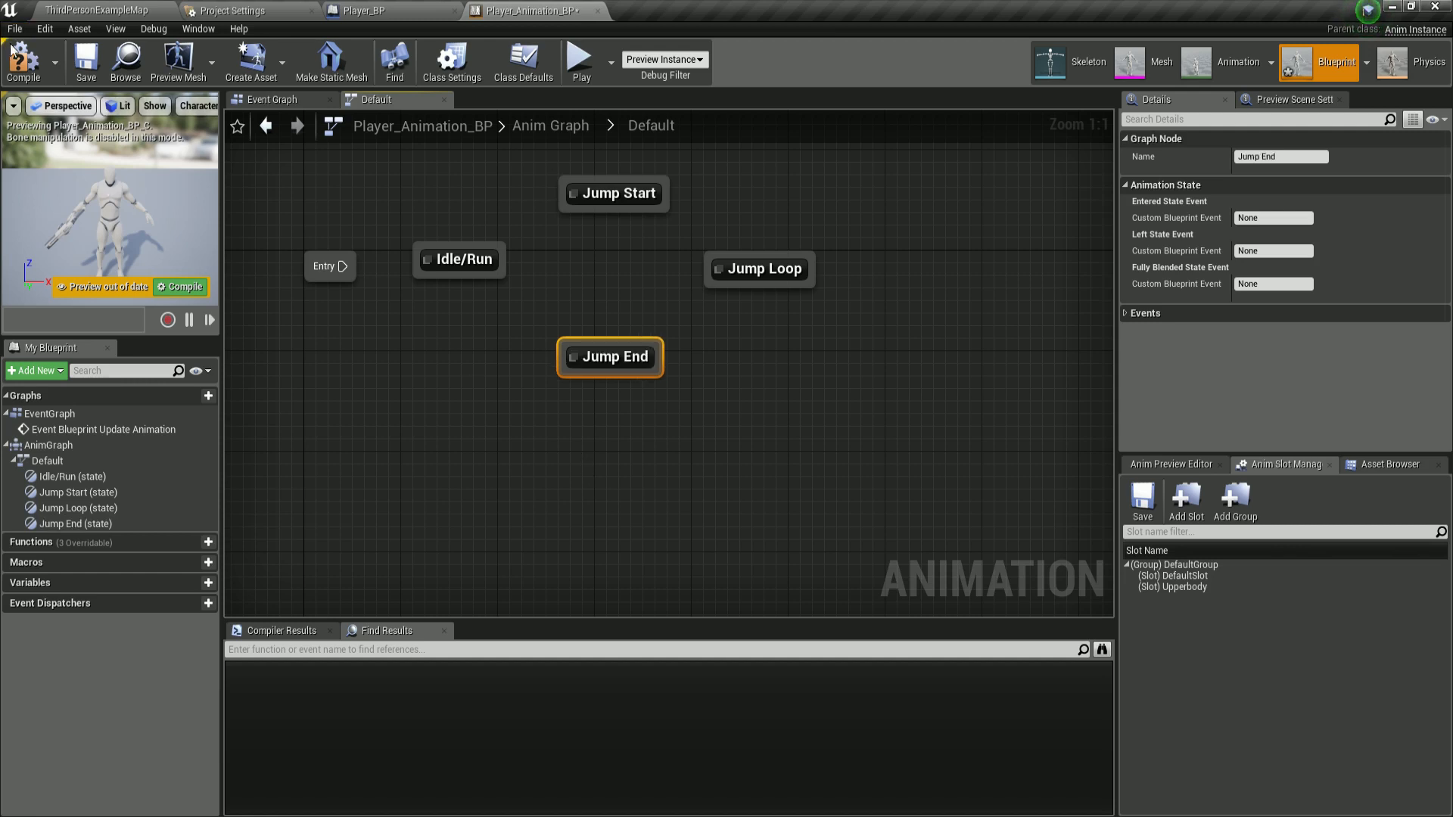
Compile and save the animation blueprint.
click(18, 61)
click(86, 61)
right_drag(454, 344, 535, 406)
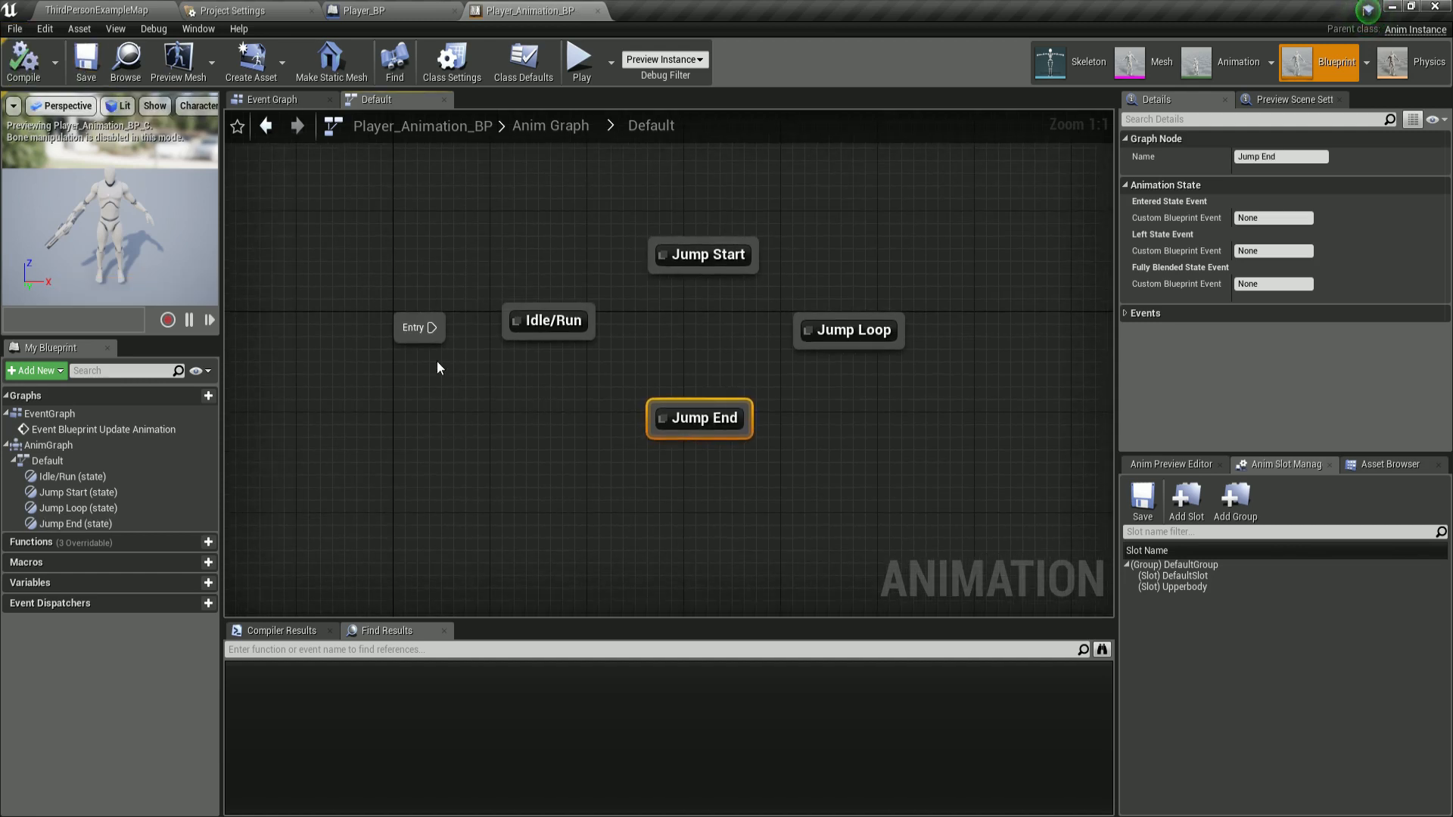
Connect the Entry node to the Idle/Run state and reposition the Entry node beside it.
drag(418, 338, 392, 354)
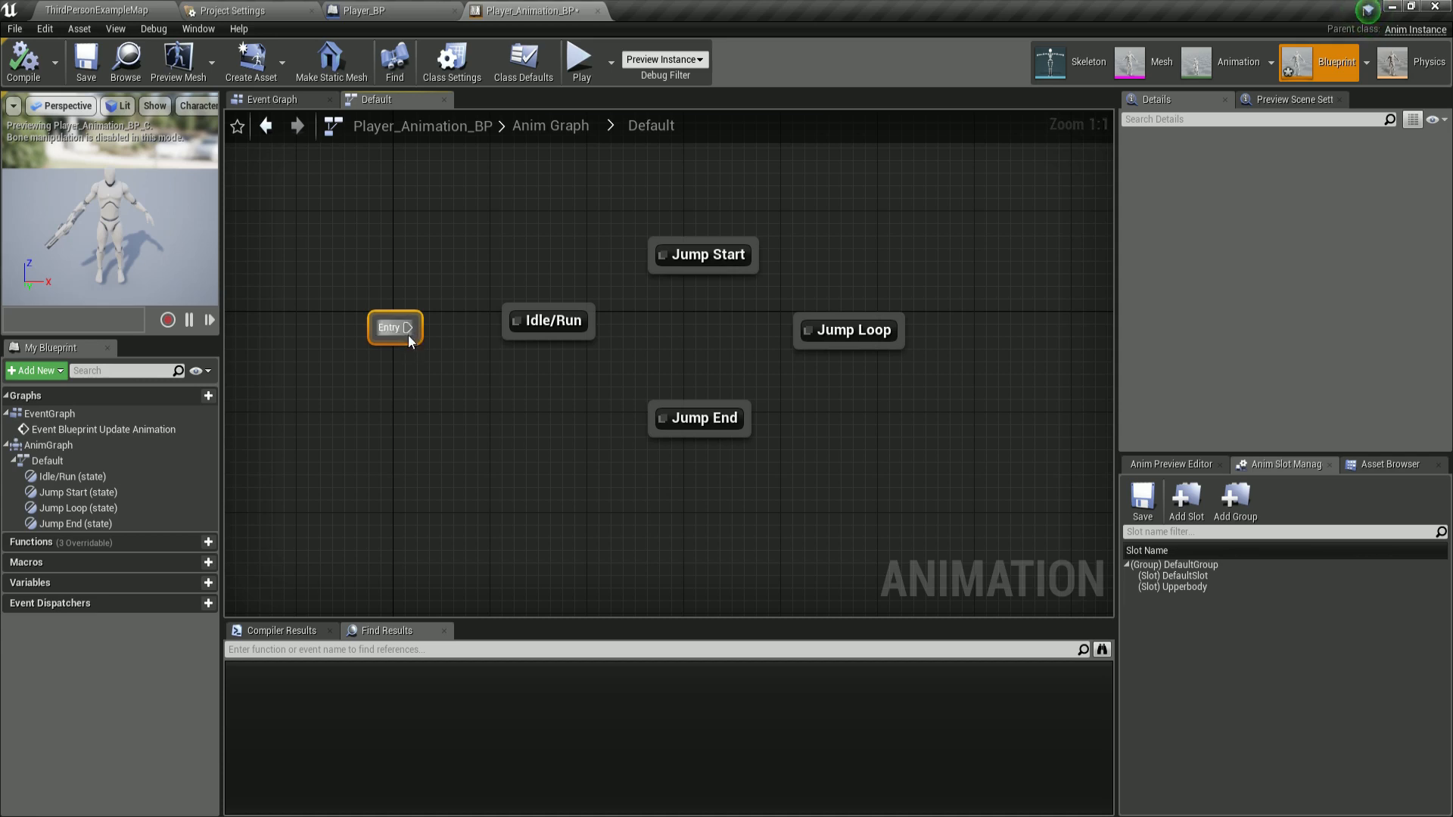
drag(409, 341, 780, 598)
click(655, 428)
right_click(656, 429)
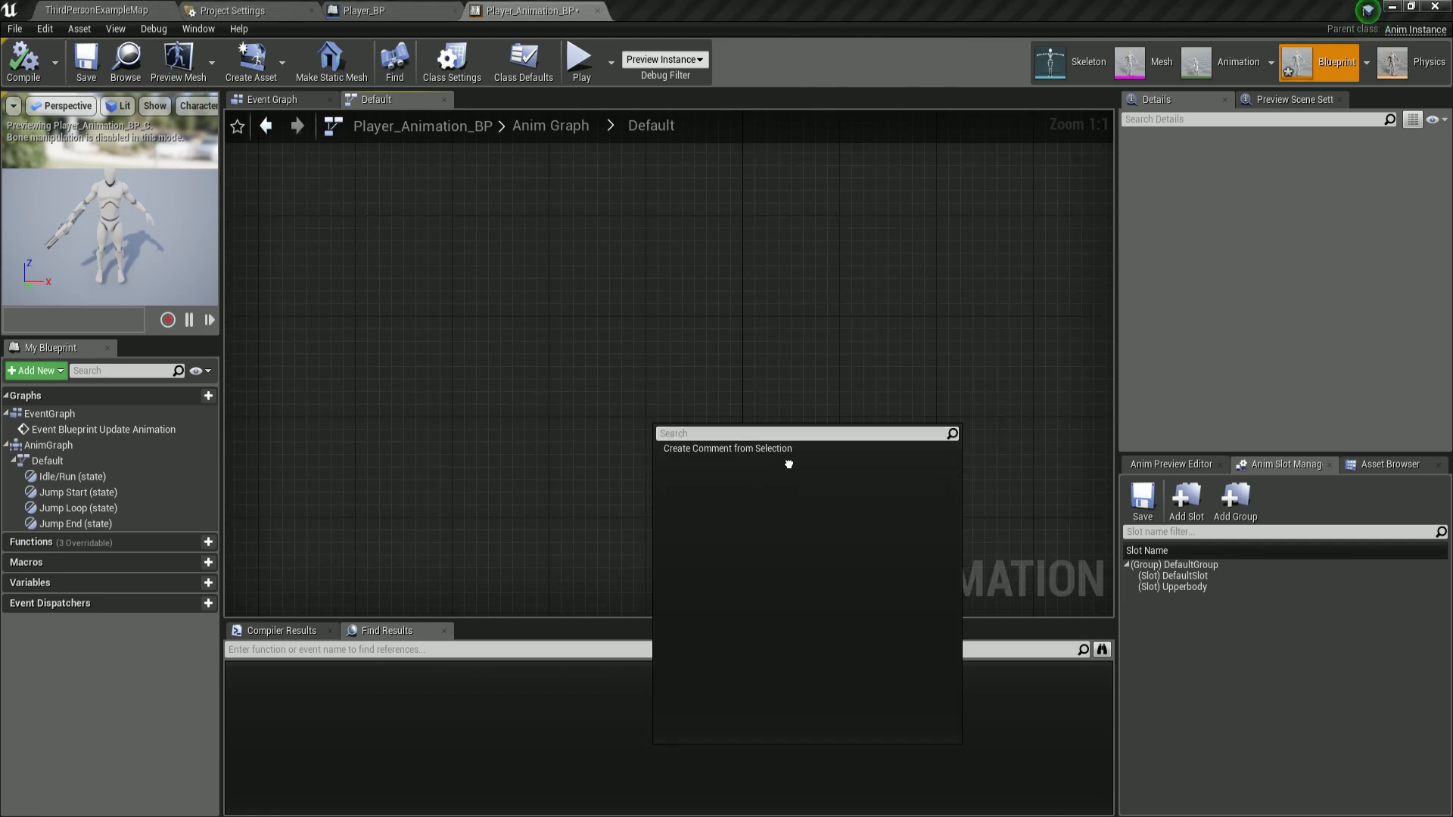
click(769, 361)
scroll(859, 428, down, 4)
right_drag(873, 439, 808, 246)
right_drag(858, 596, 711, 394)
scroll(768, 339, up, 4)
drag(464, 329, 561, 325)
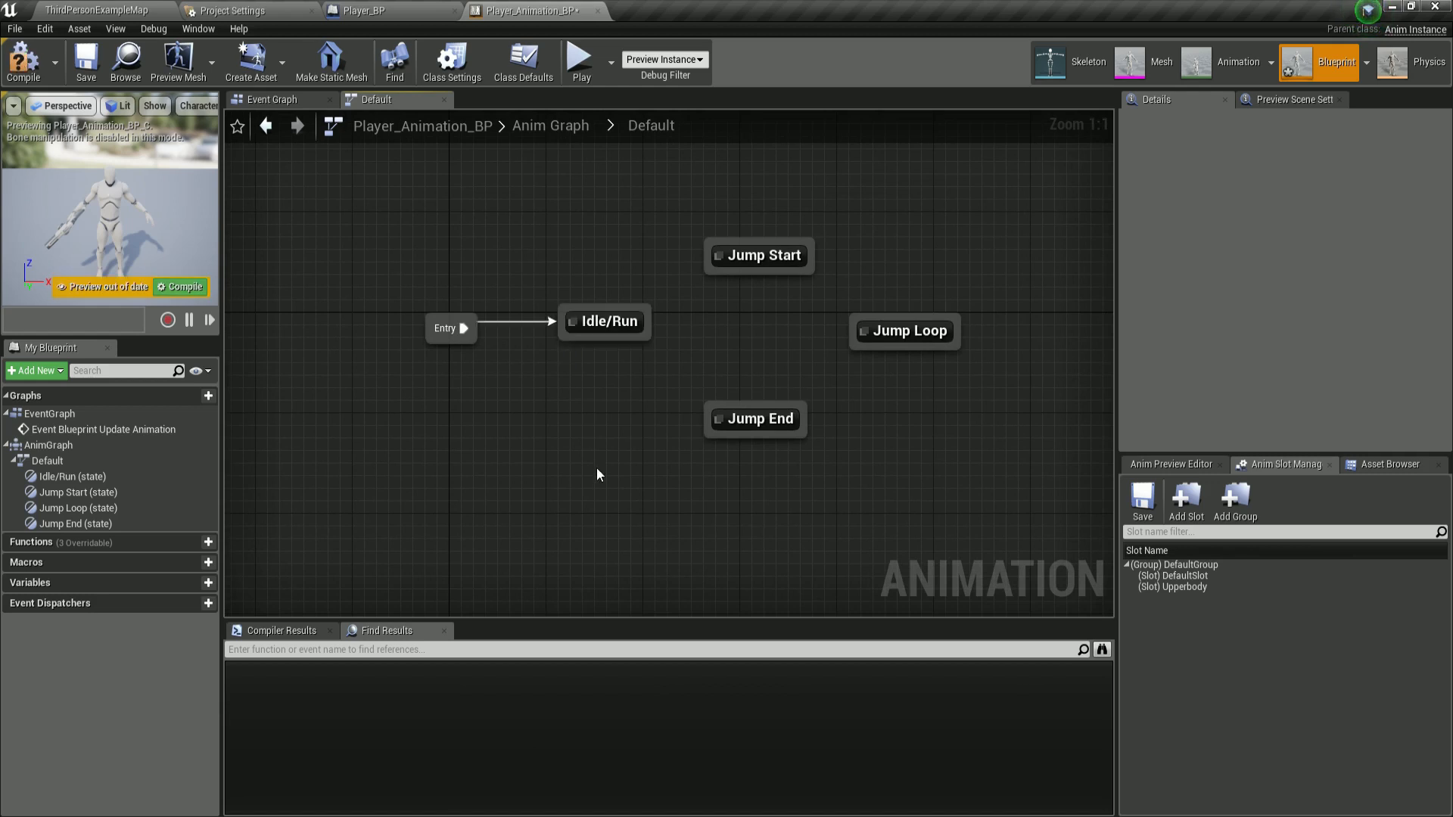
drag(421, 261, 373, 336)
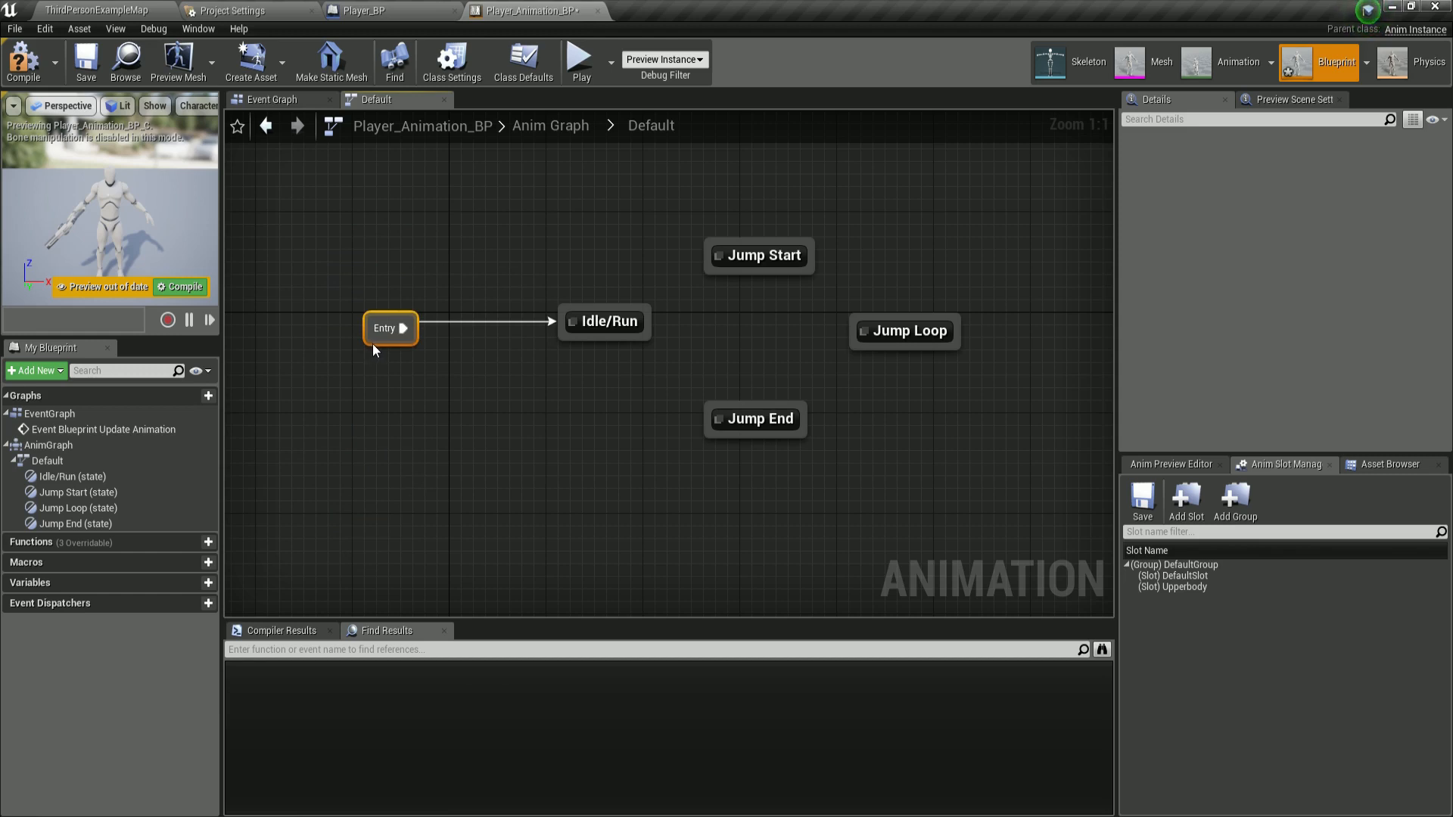
drag(373, 343, 384, 341)
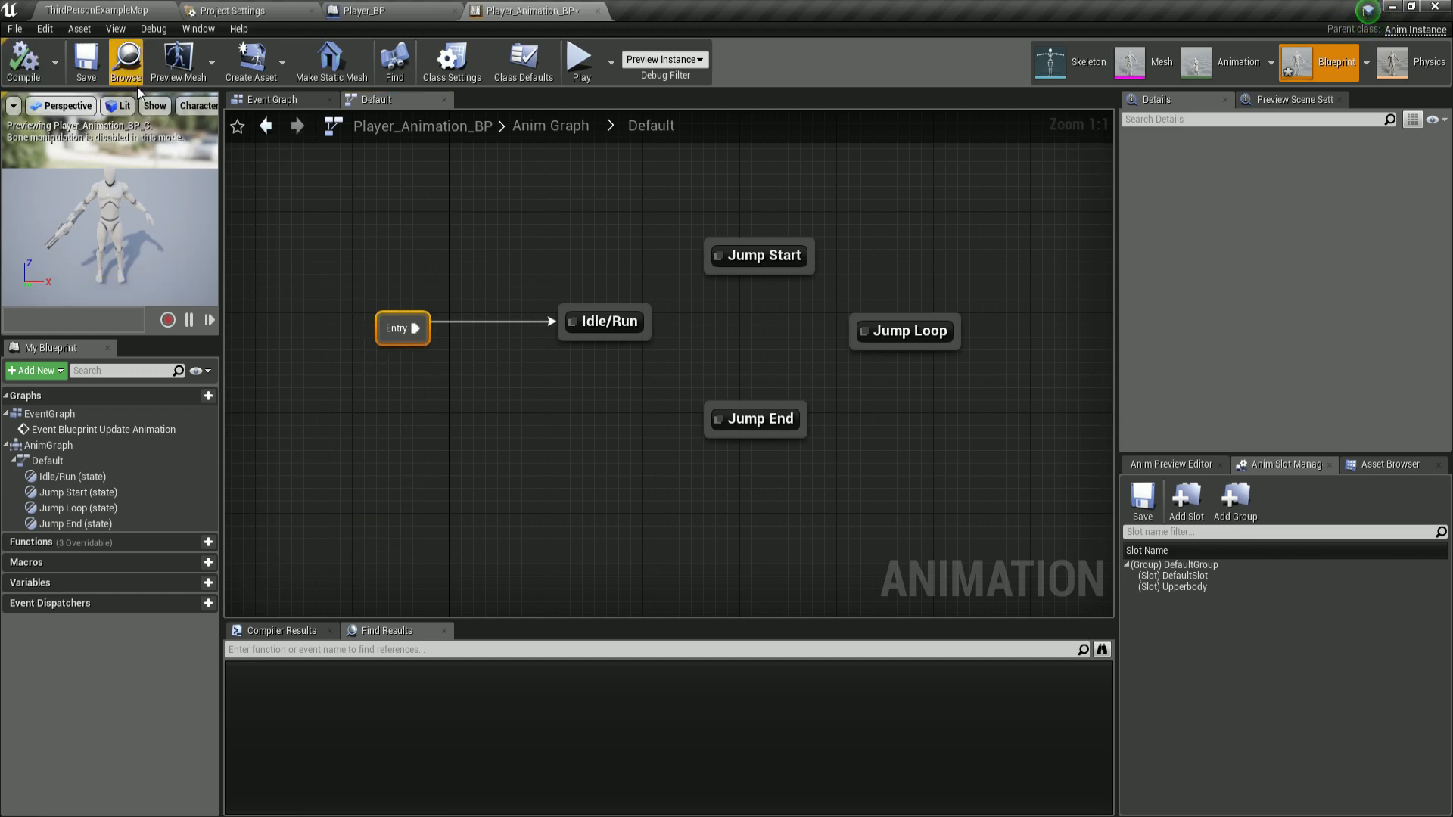
Open the Idle/Run state graph and add a new Float variable named Direction.
double_click(606, 317)
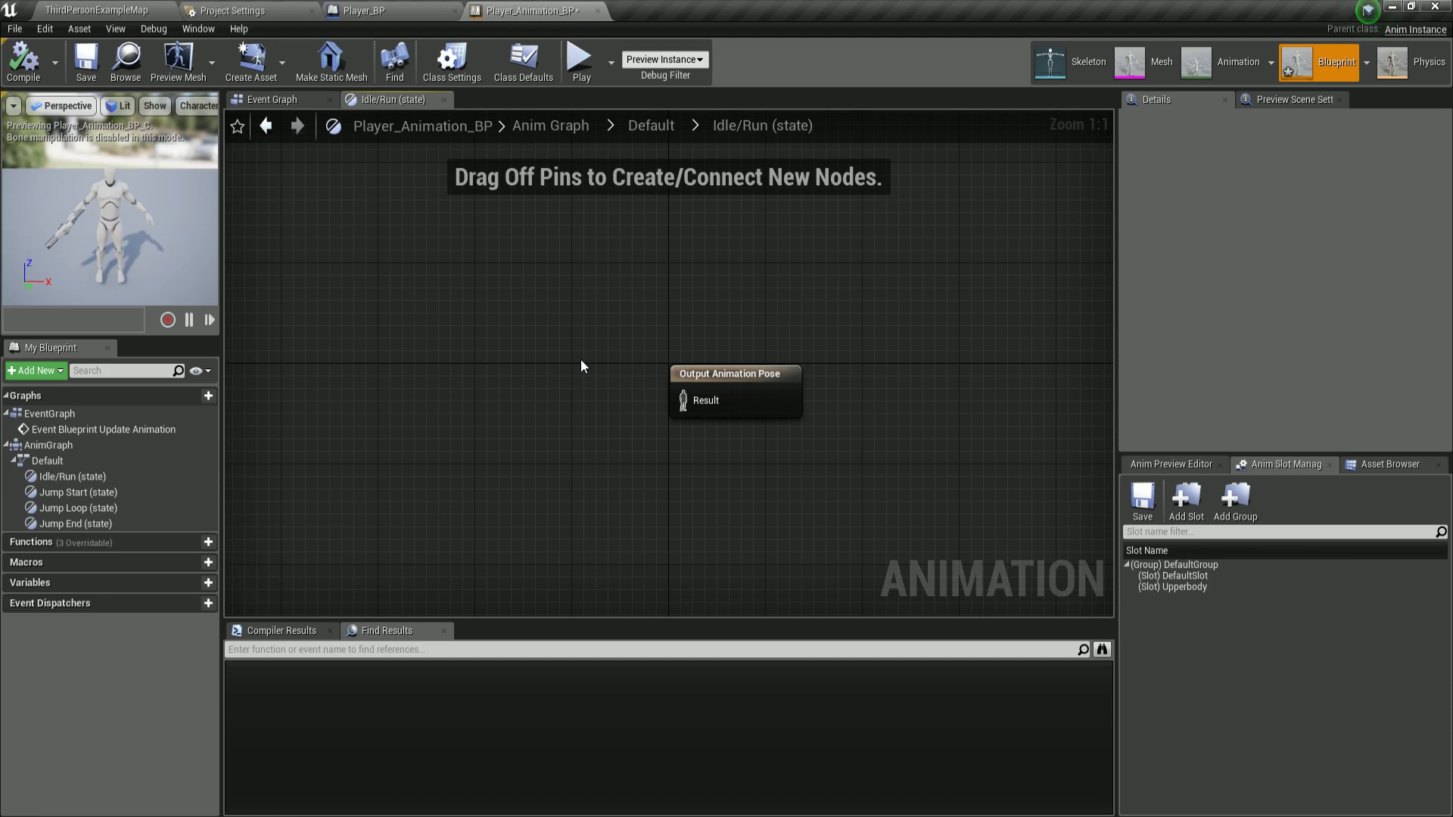
right_drag(580, 357, 668, 319)
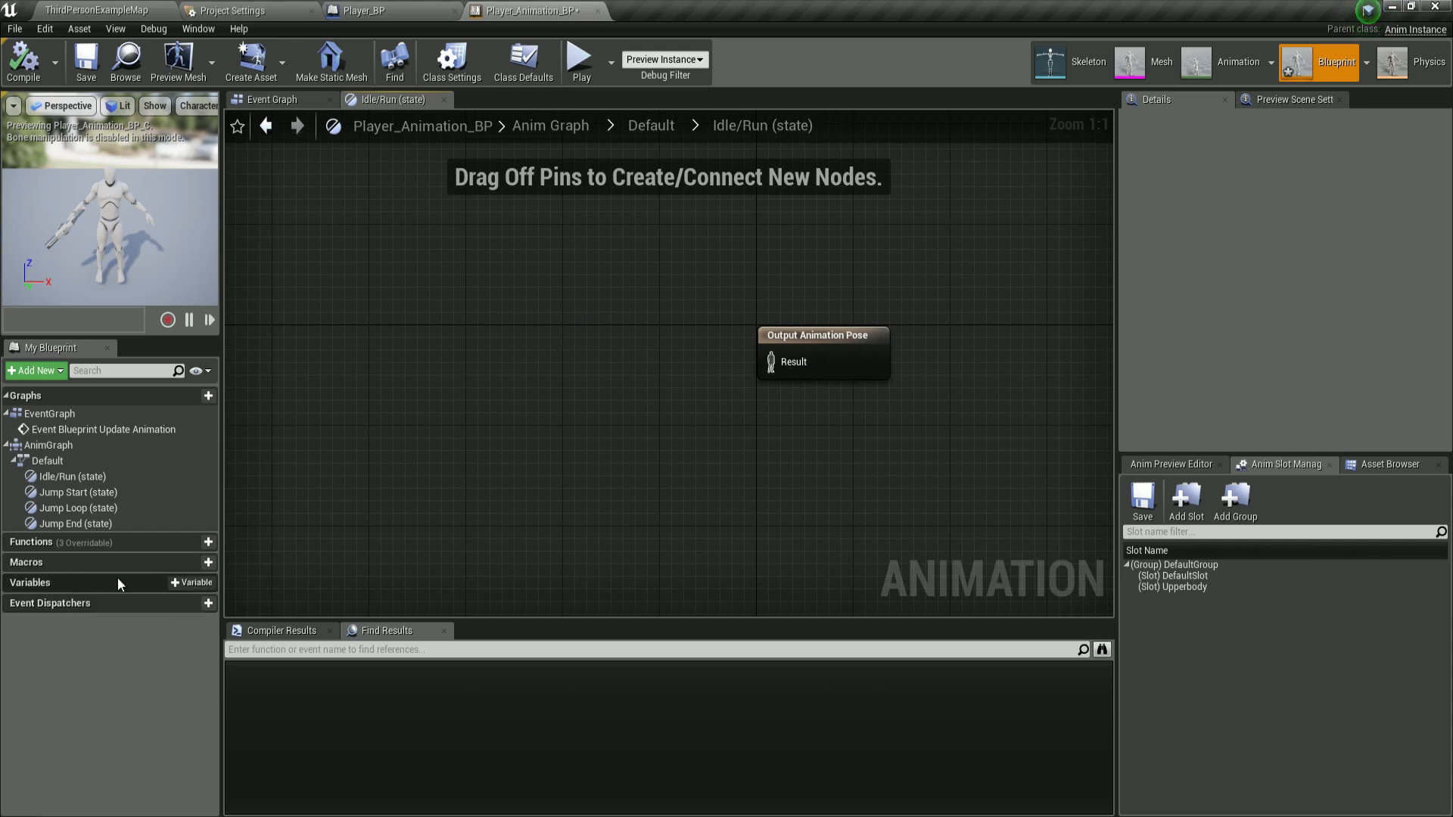
click(173, 589)
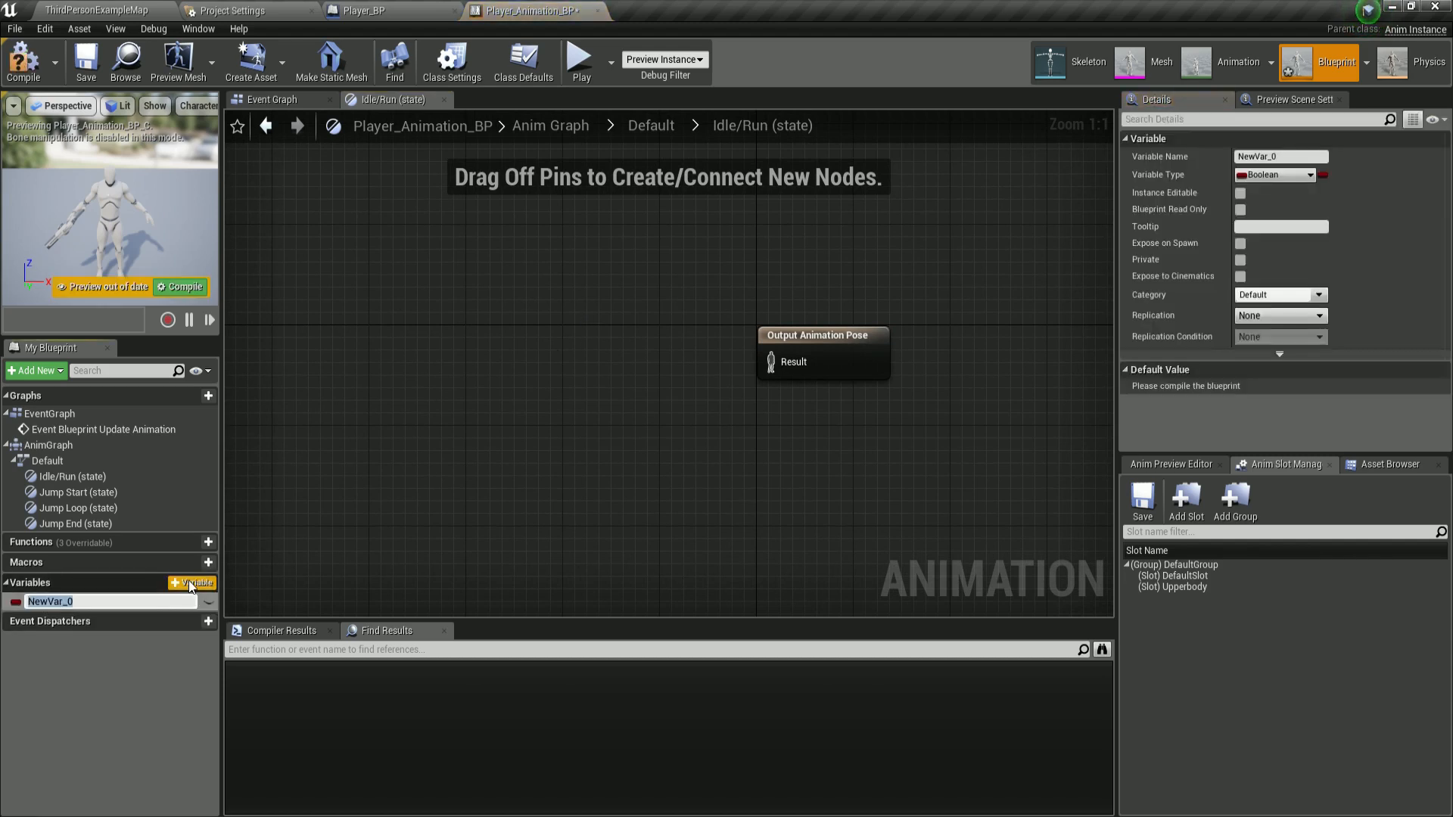
text(Direction)
key(Return)
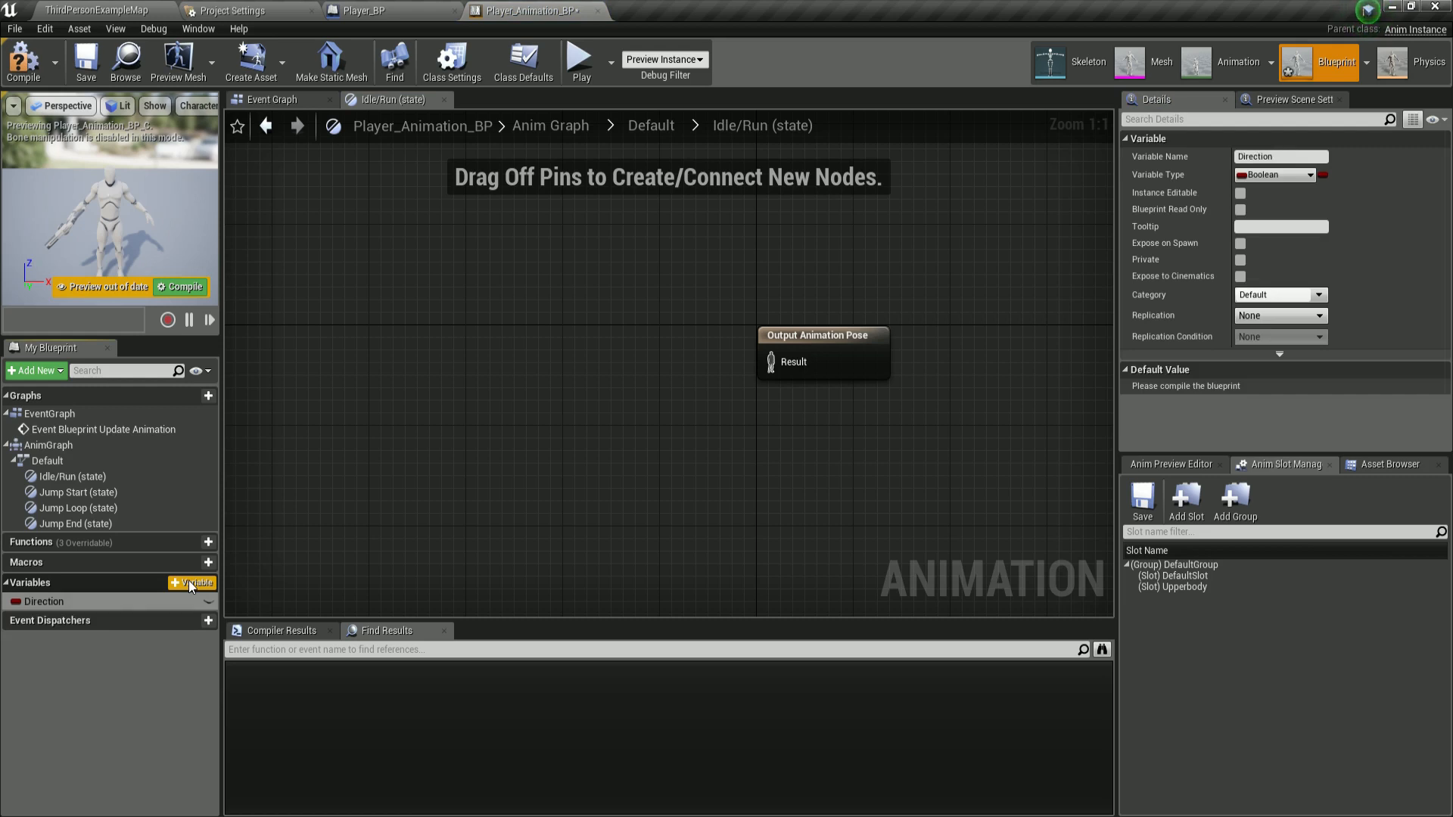
click(16, 603)
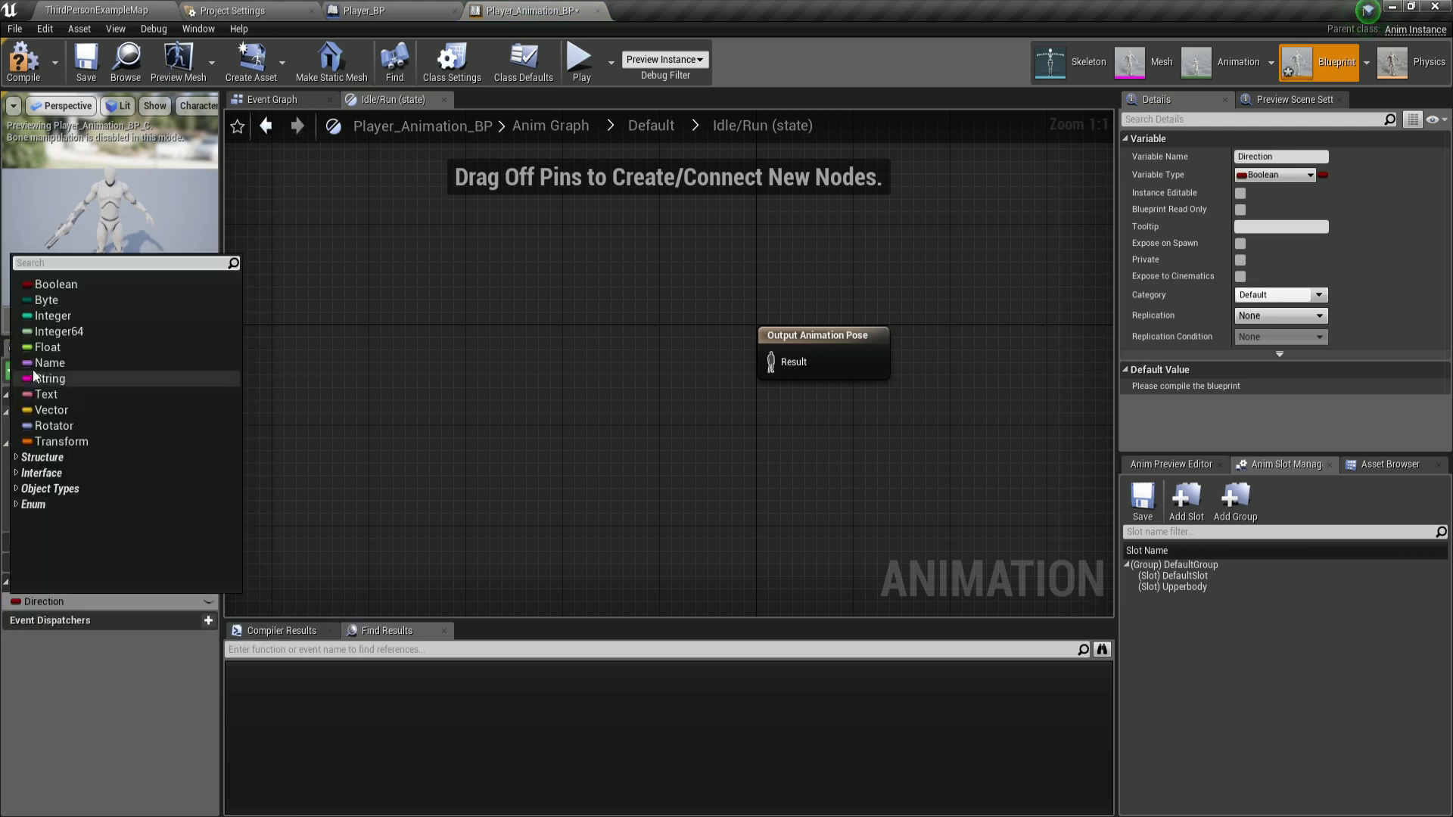
click(38, 348)
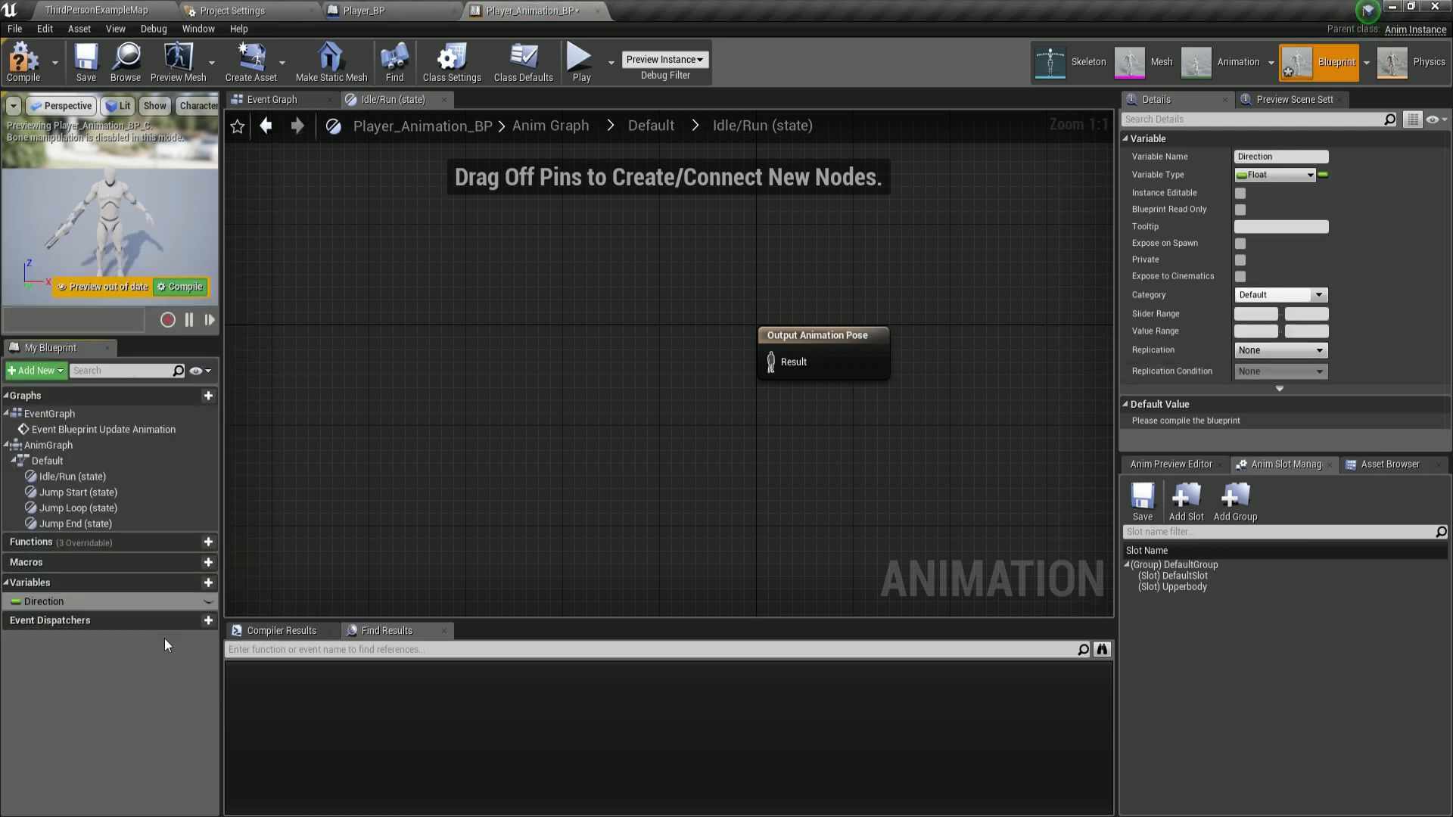
Add a Float variable named Speed.
click(190, 584)
text(Speed)
key(Return)
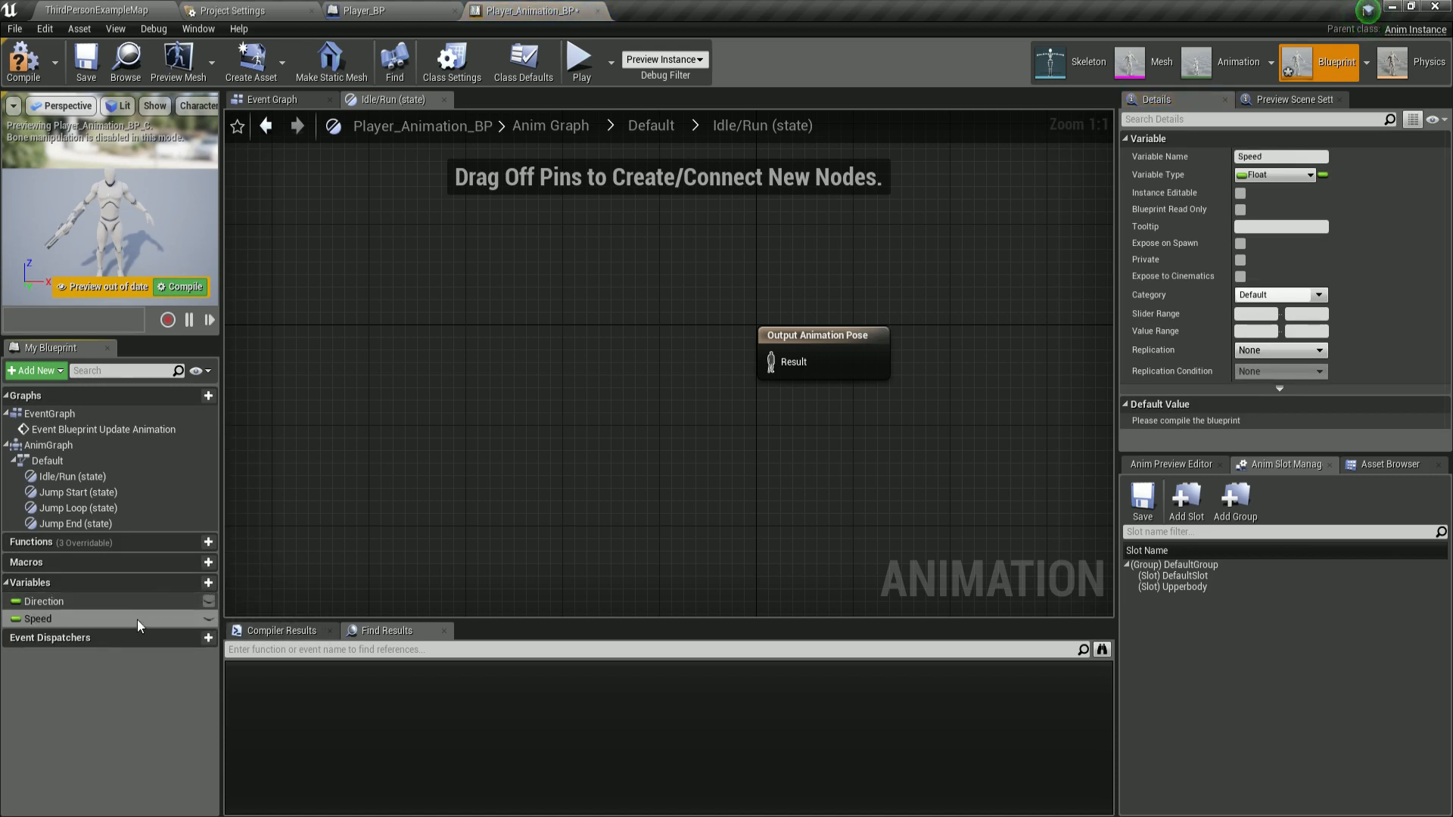
Add a variable named IsInAir? and set its type to Boolean.
click(180, 584)
text(Is)
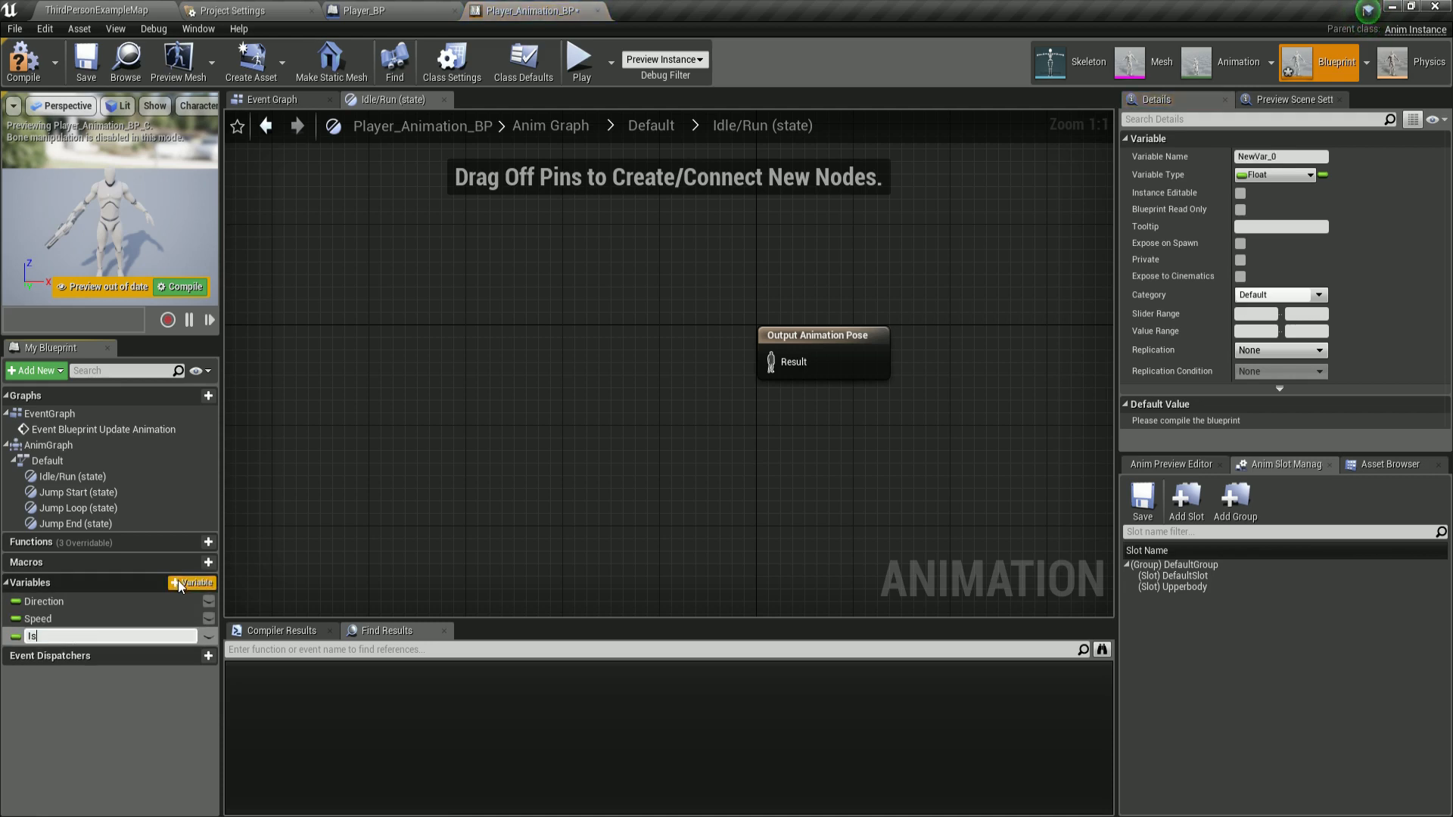
text(InAir?)
key(Return)
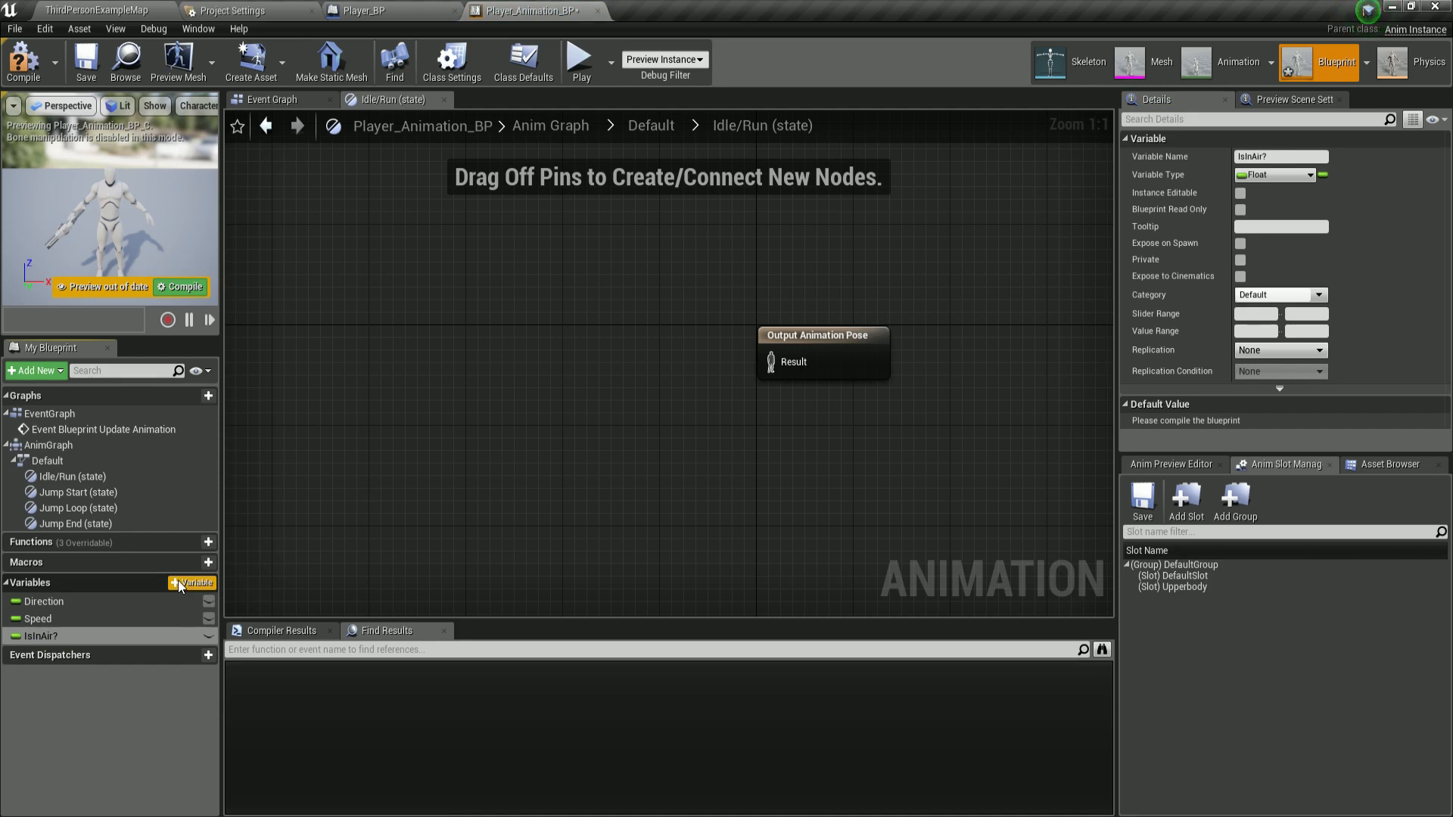
click(15, 636)
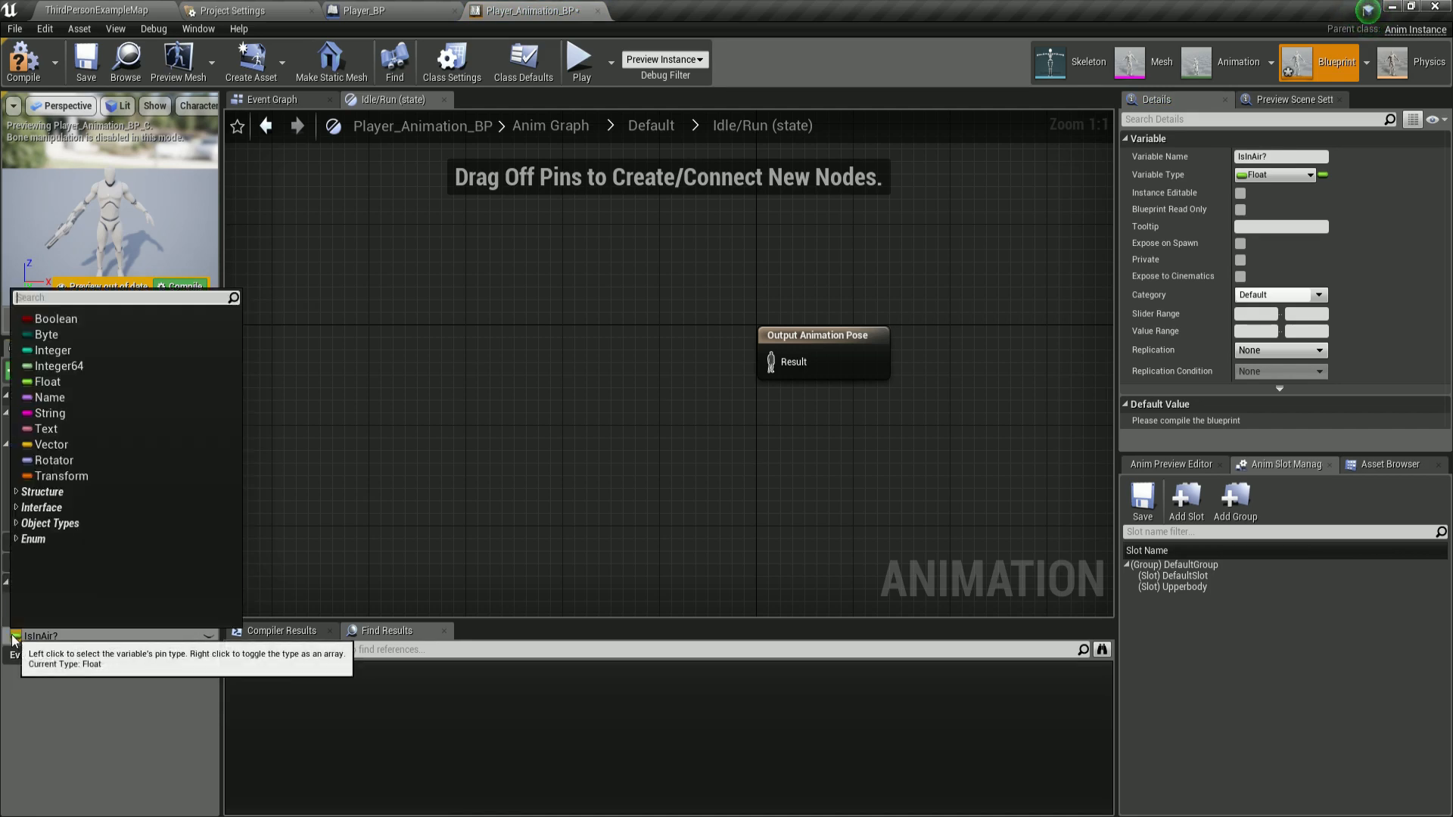
click(46, 319)
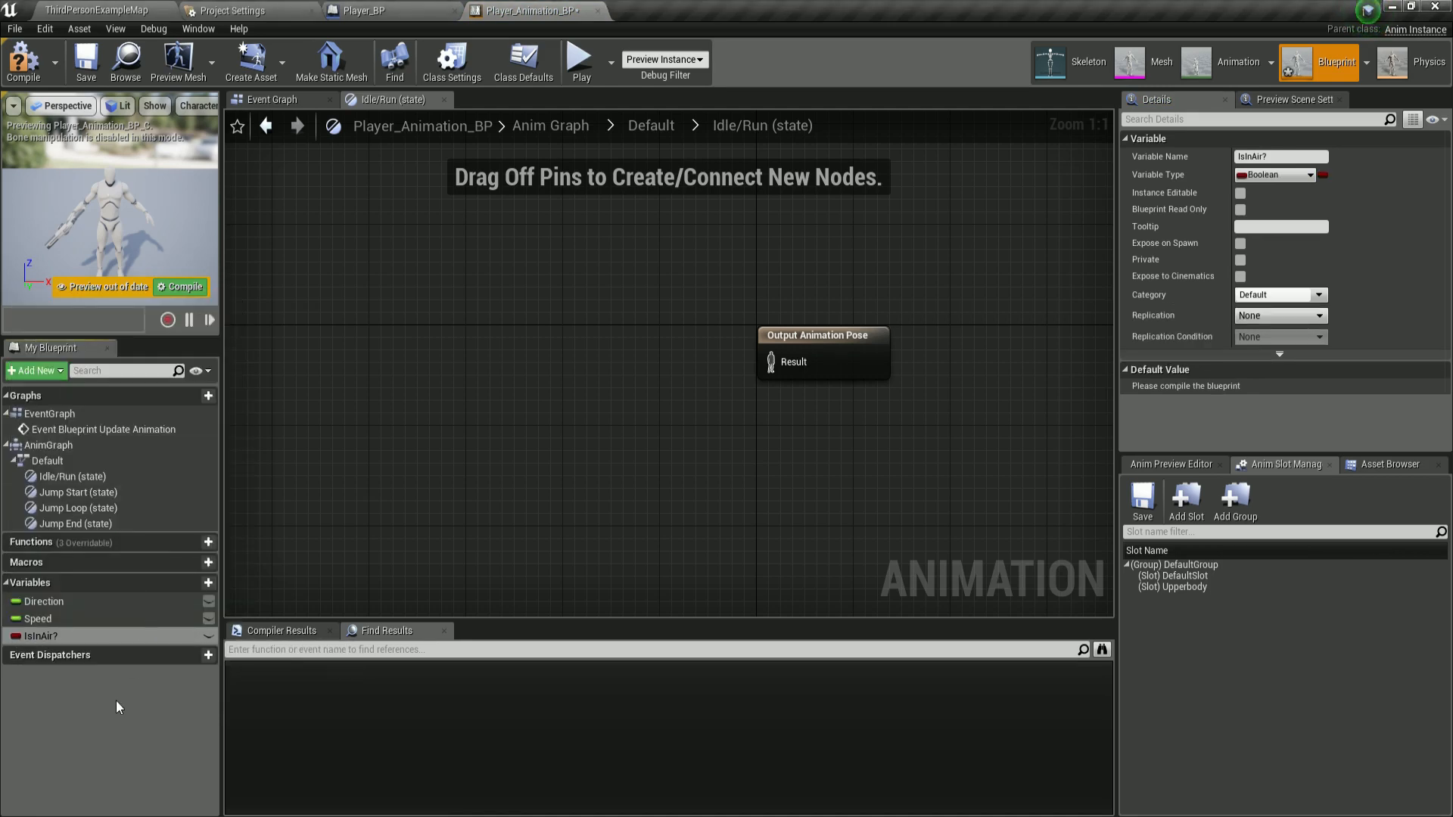
Add a Boolean variable named ADS.
click(194, 586)
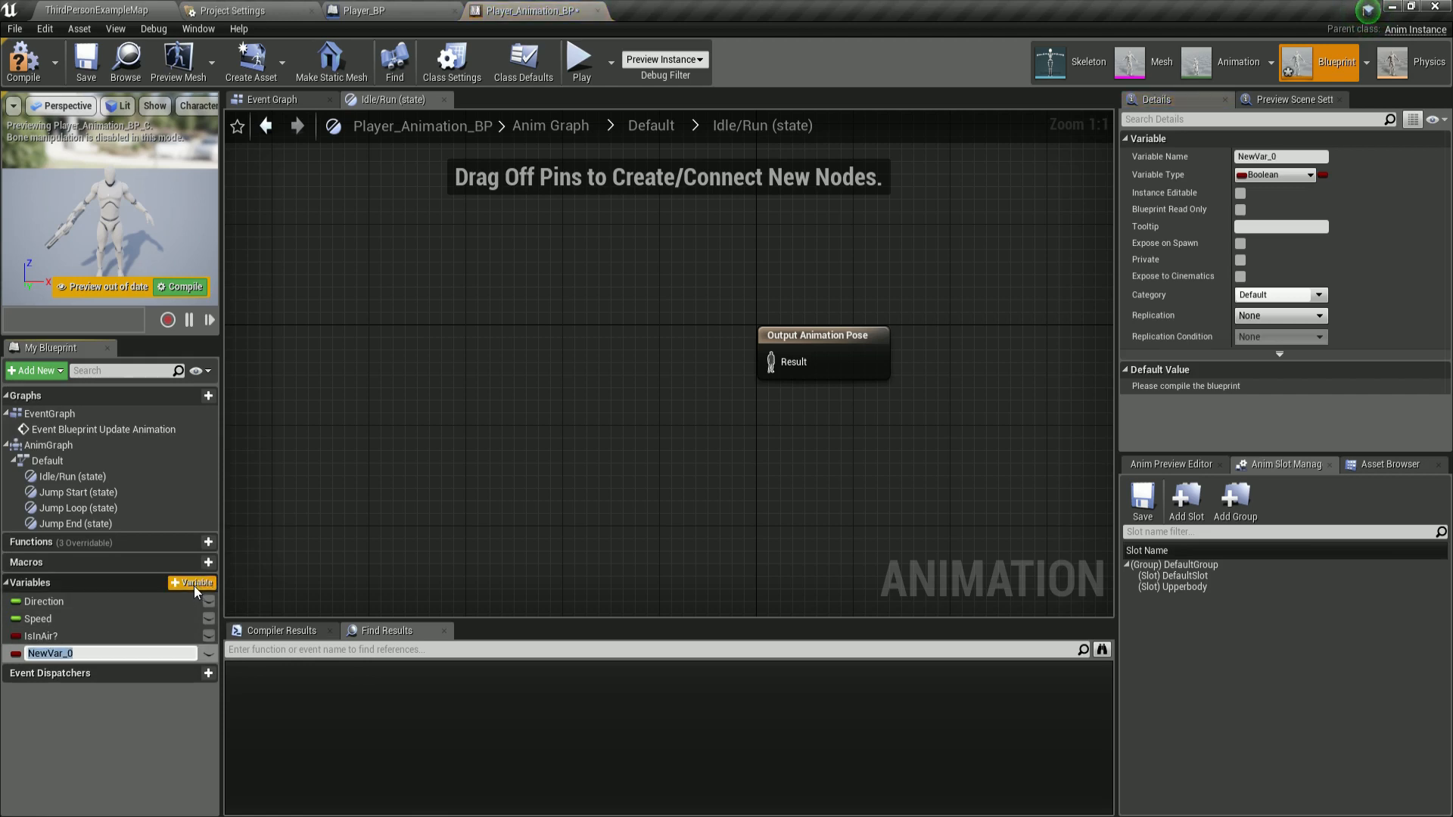
text(ADS)
key(Return)
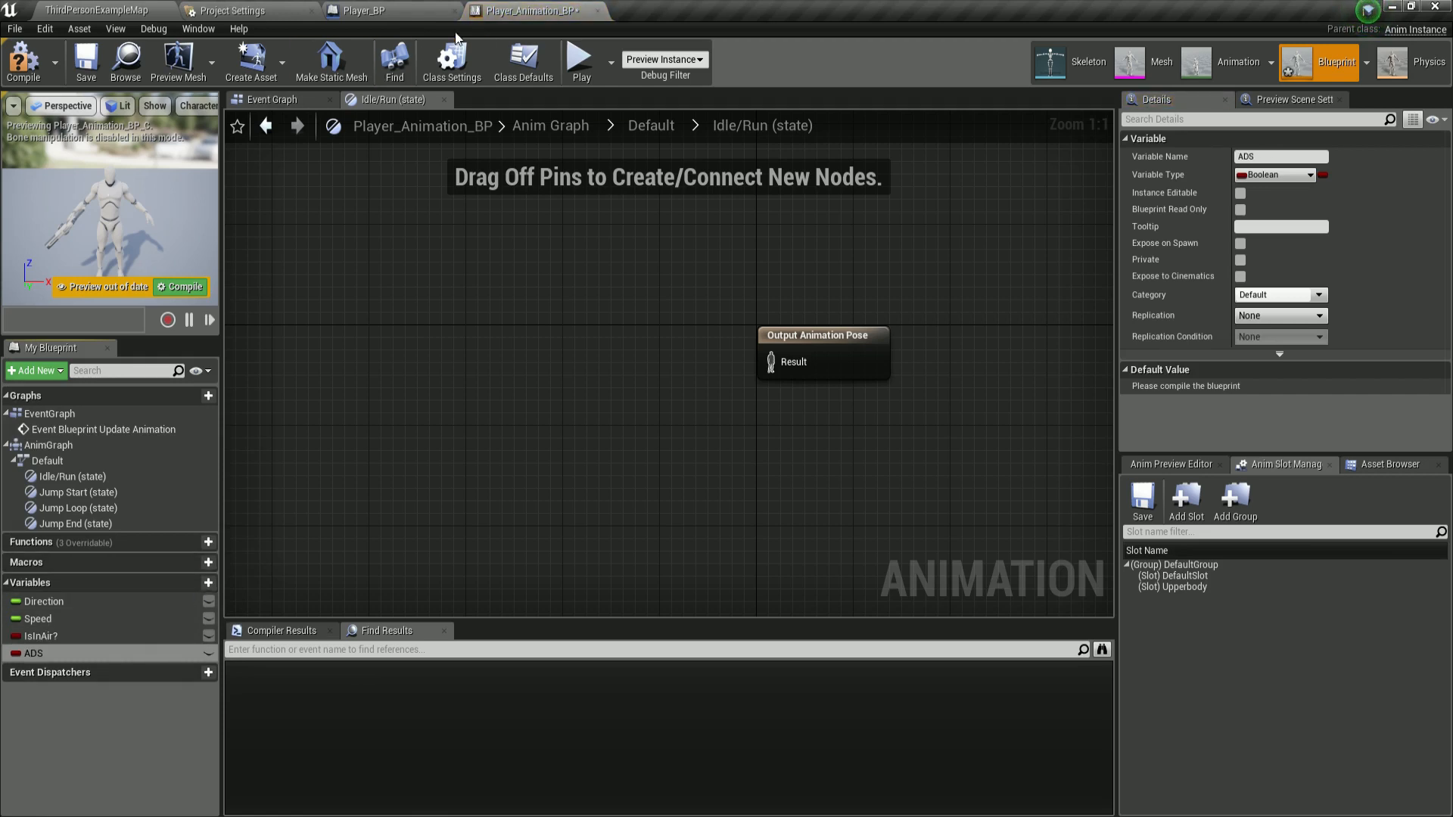
Check the AimingDownSights? variable in Player_BP, then return to the animation blueprint.
click(370, 10)
click(147, 615)
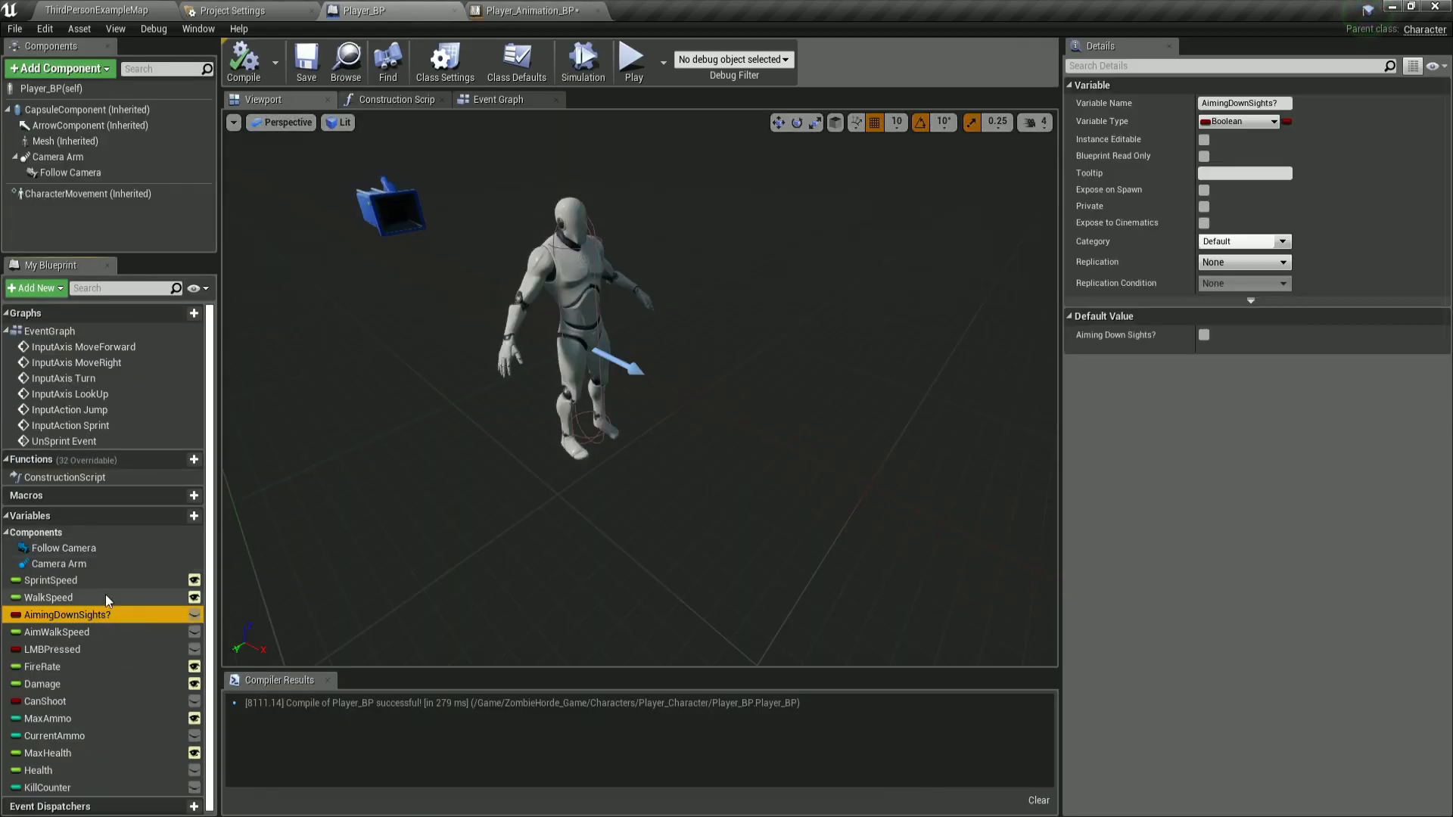
click(502, 11)
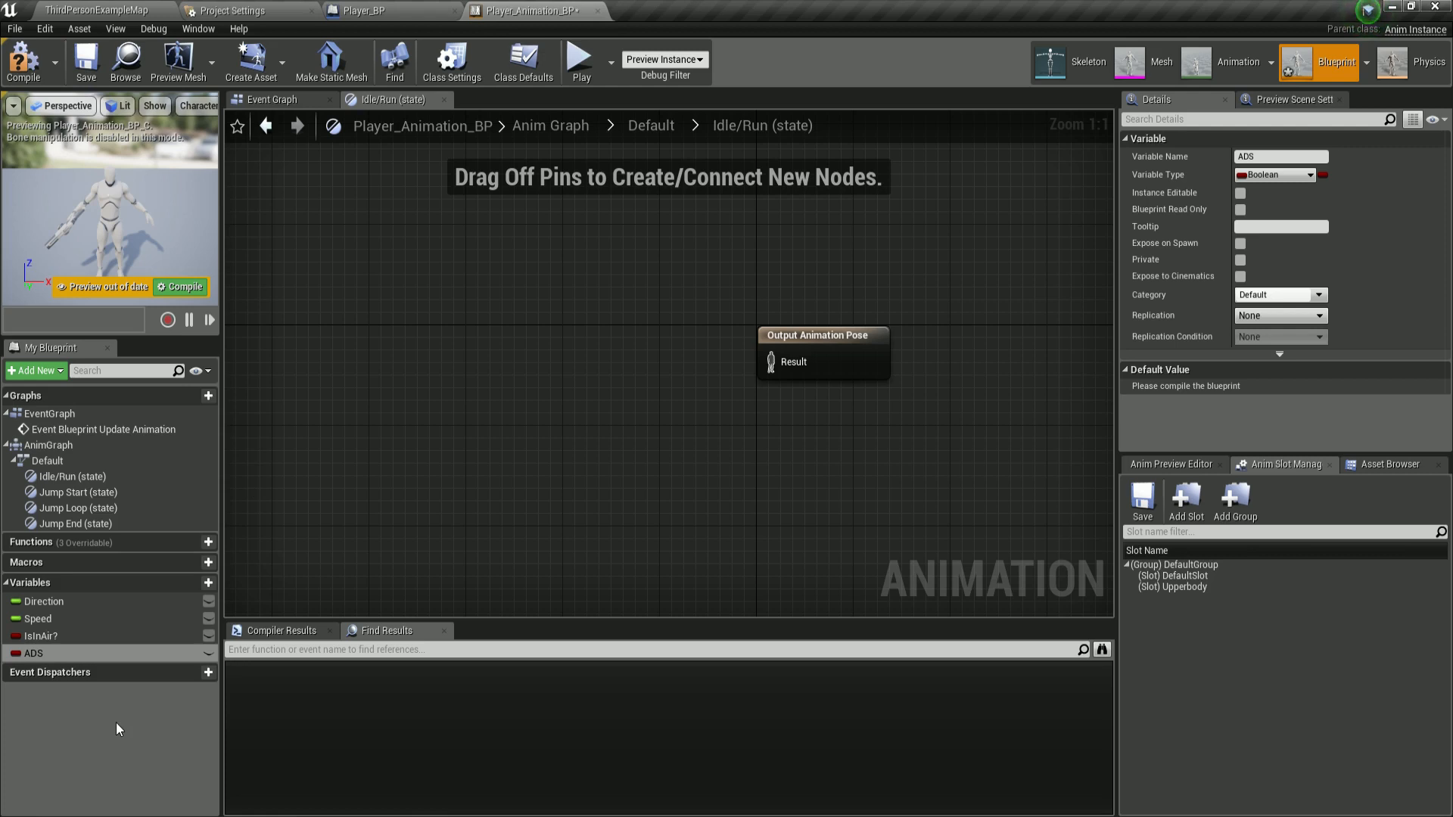
Add a Boolean variable named Pitch.
click(188, 584)
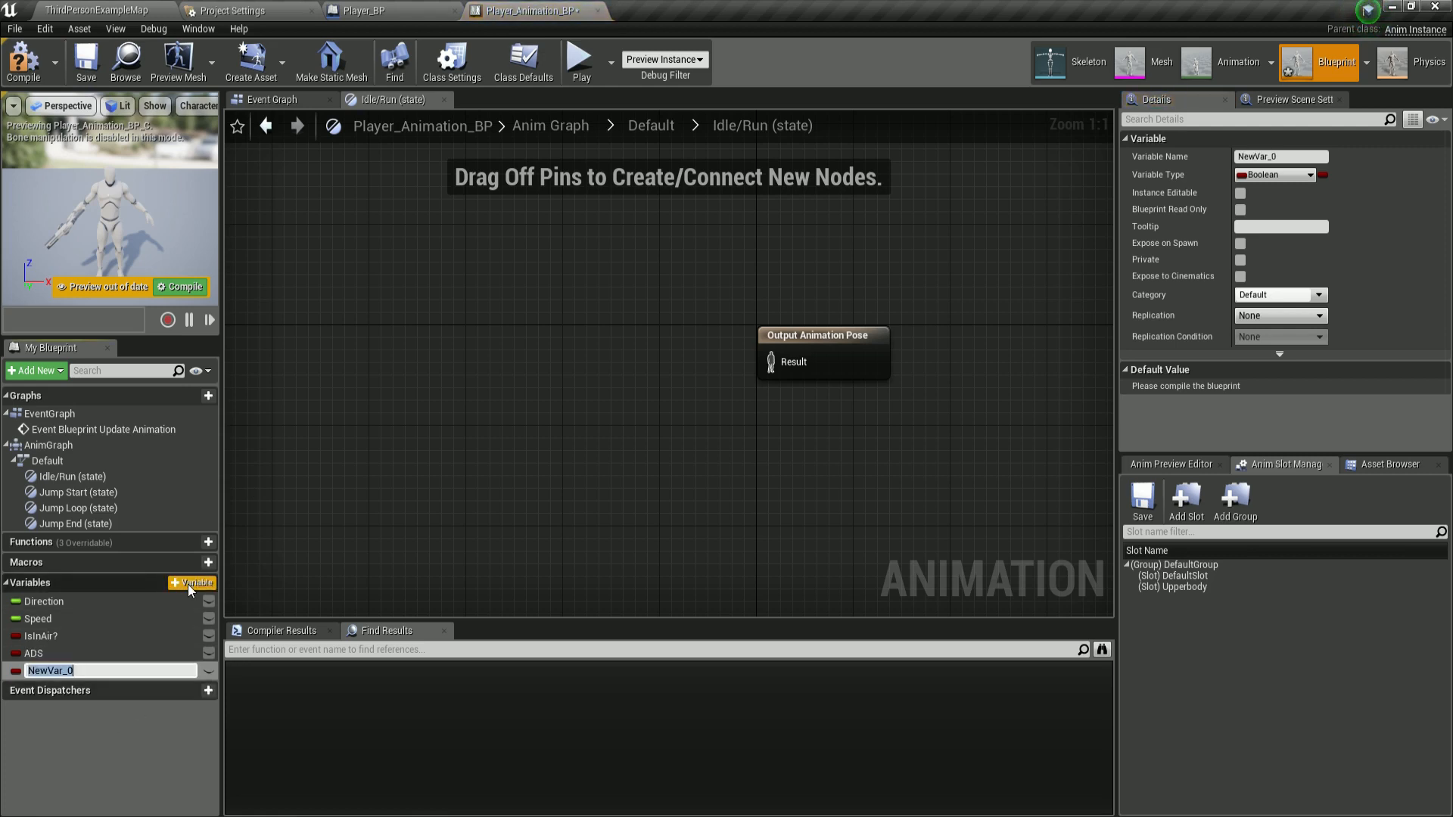
text(Pitch)
key(Return)
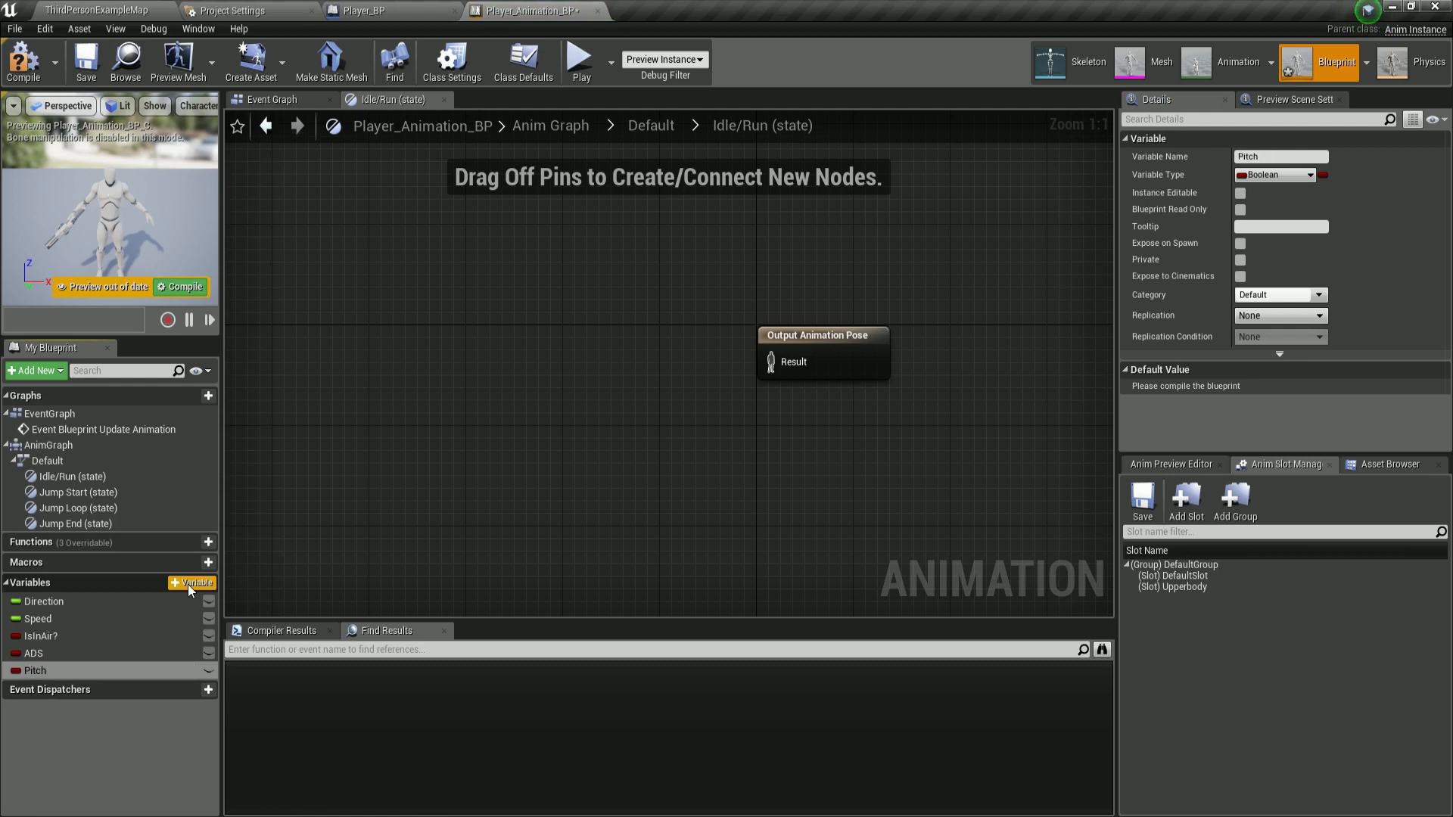
Change the Pitch variable's type to Float.
click(15, 671)
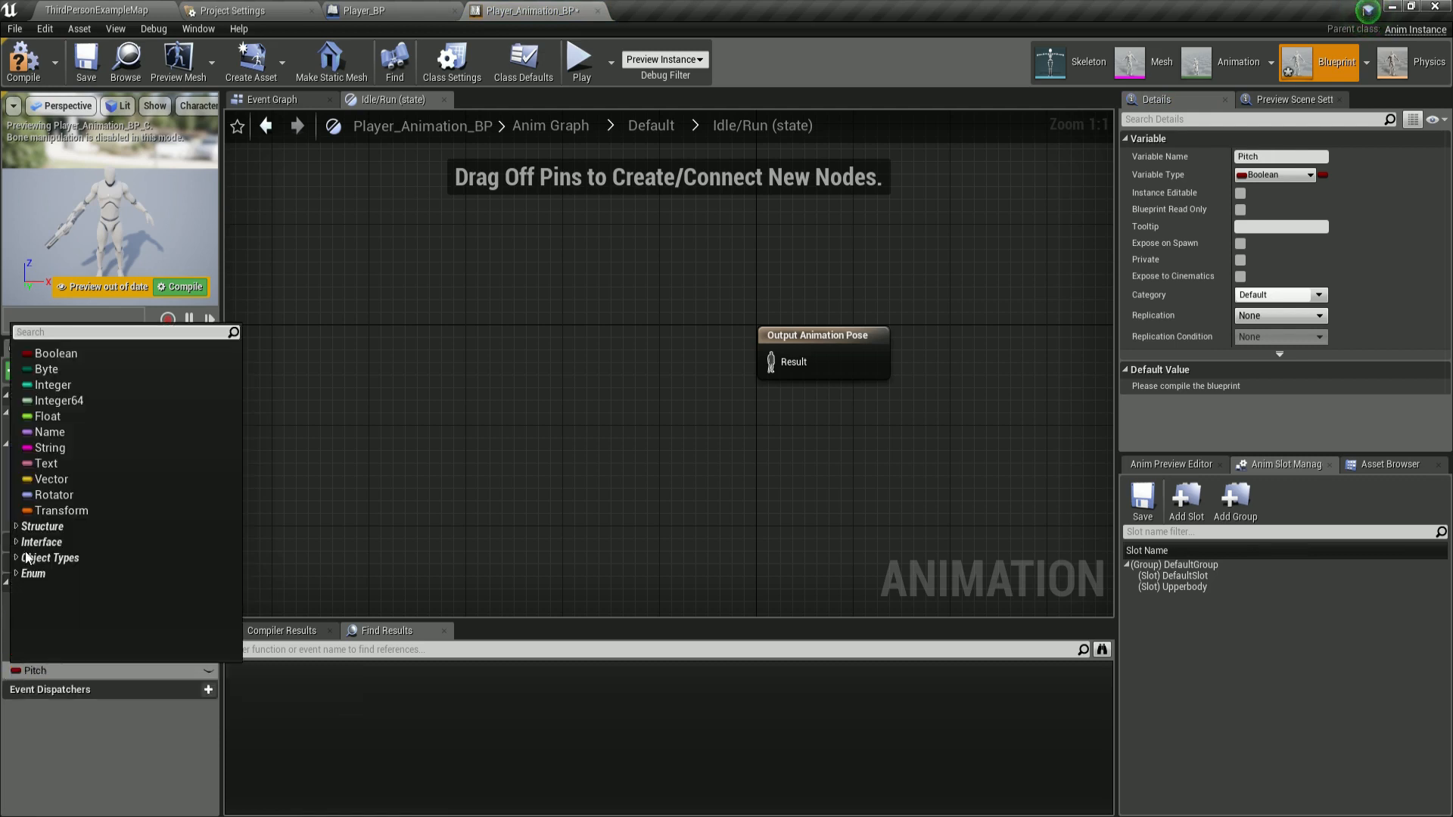
click(47, 417)
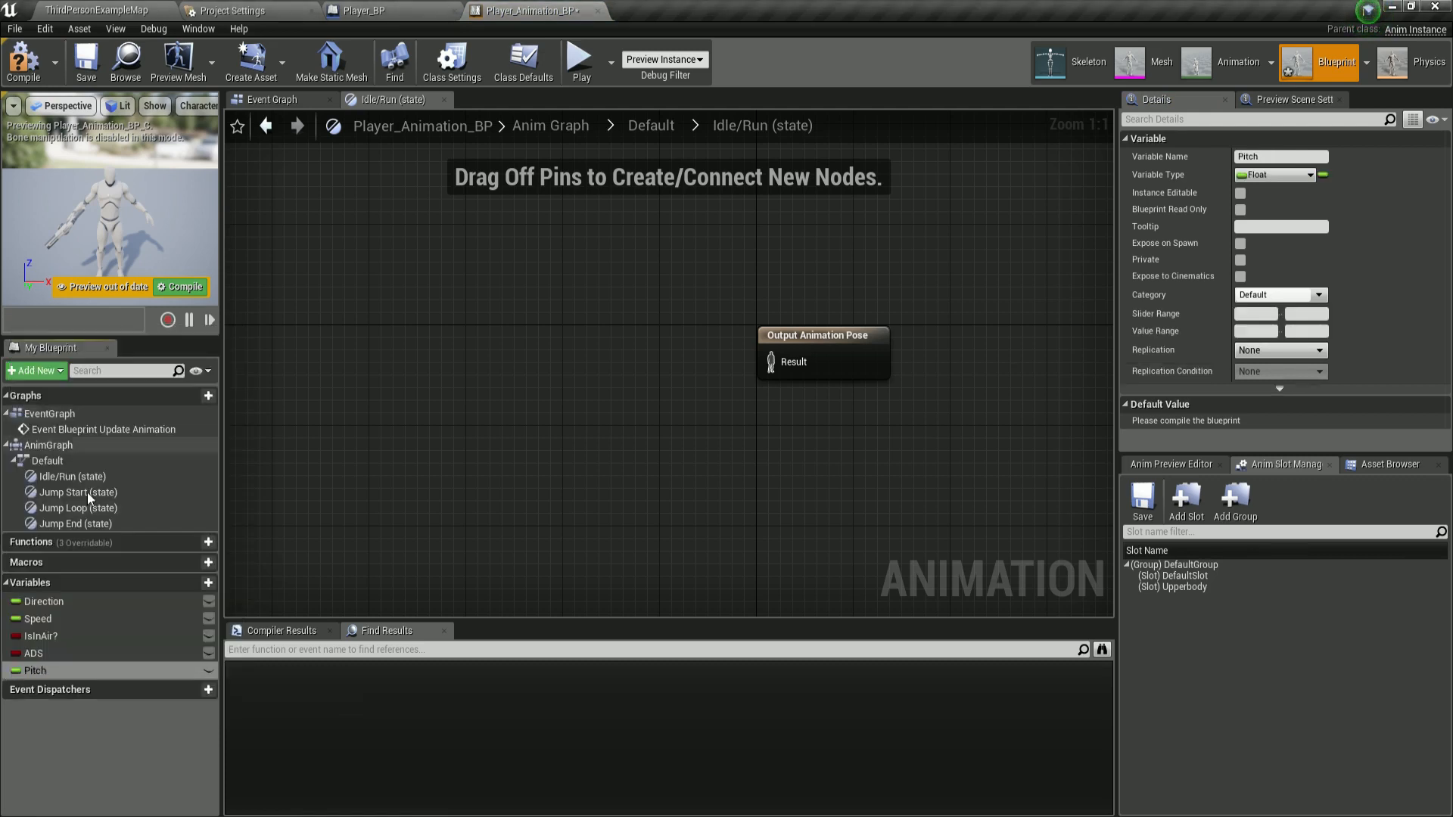
Add a new variable named Sprinting and set its type to Boolean.
click(180, 583)
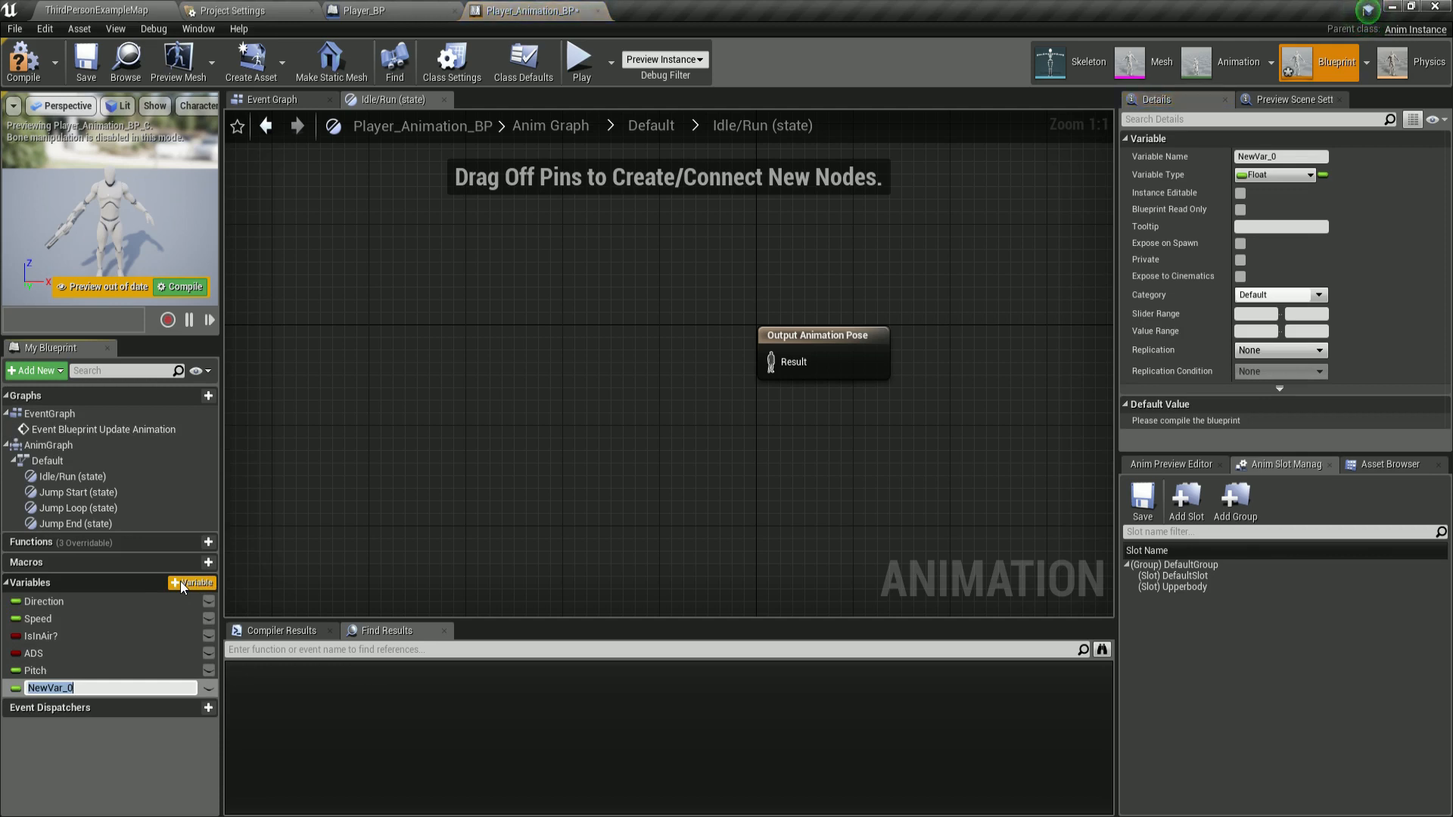
text(Sprinting)
key(Return)
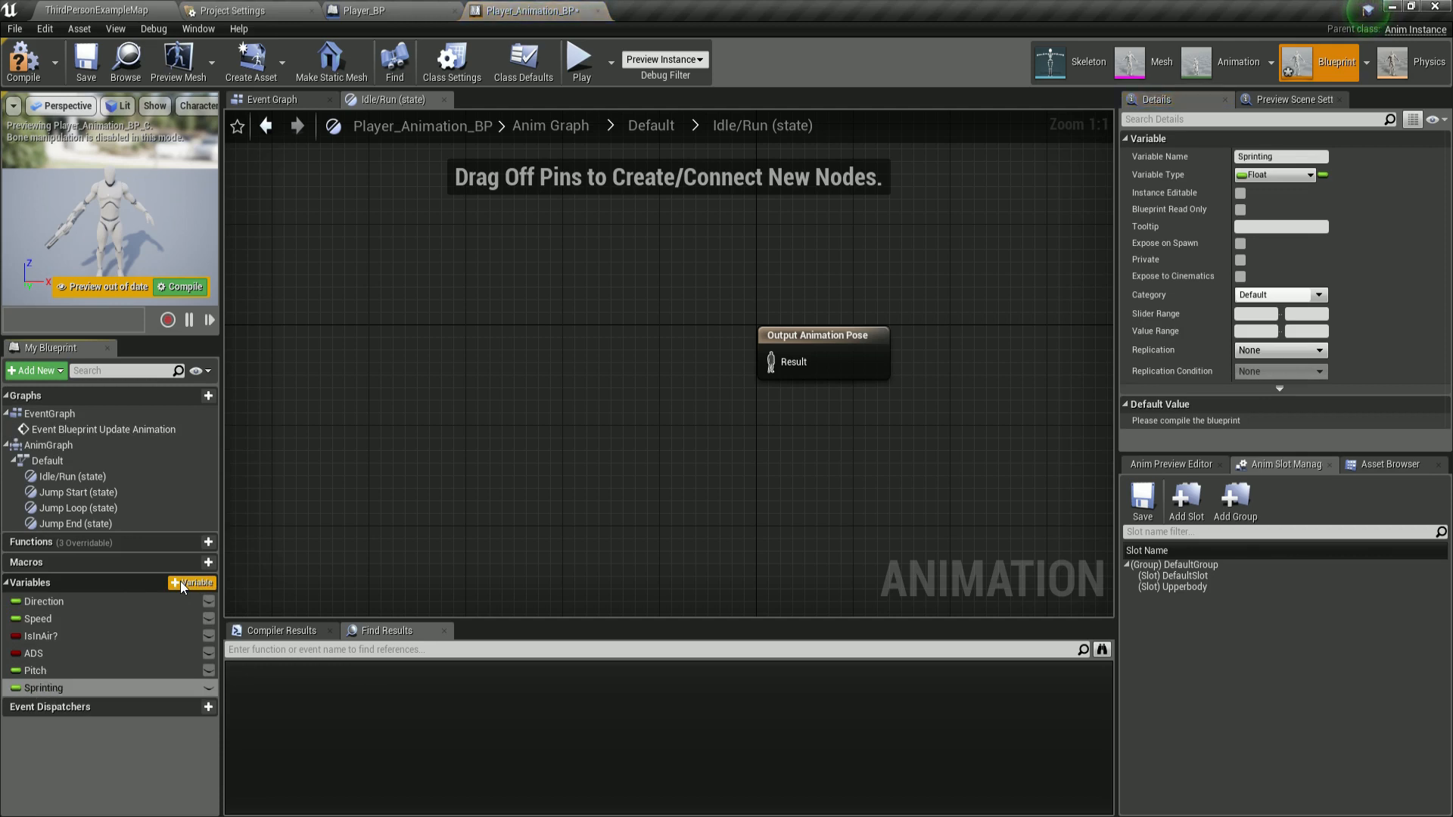
click(18, 688)
click(31, 376)
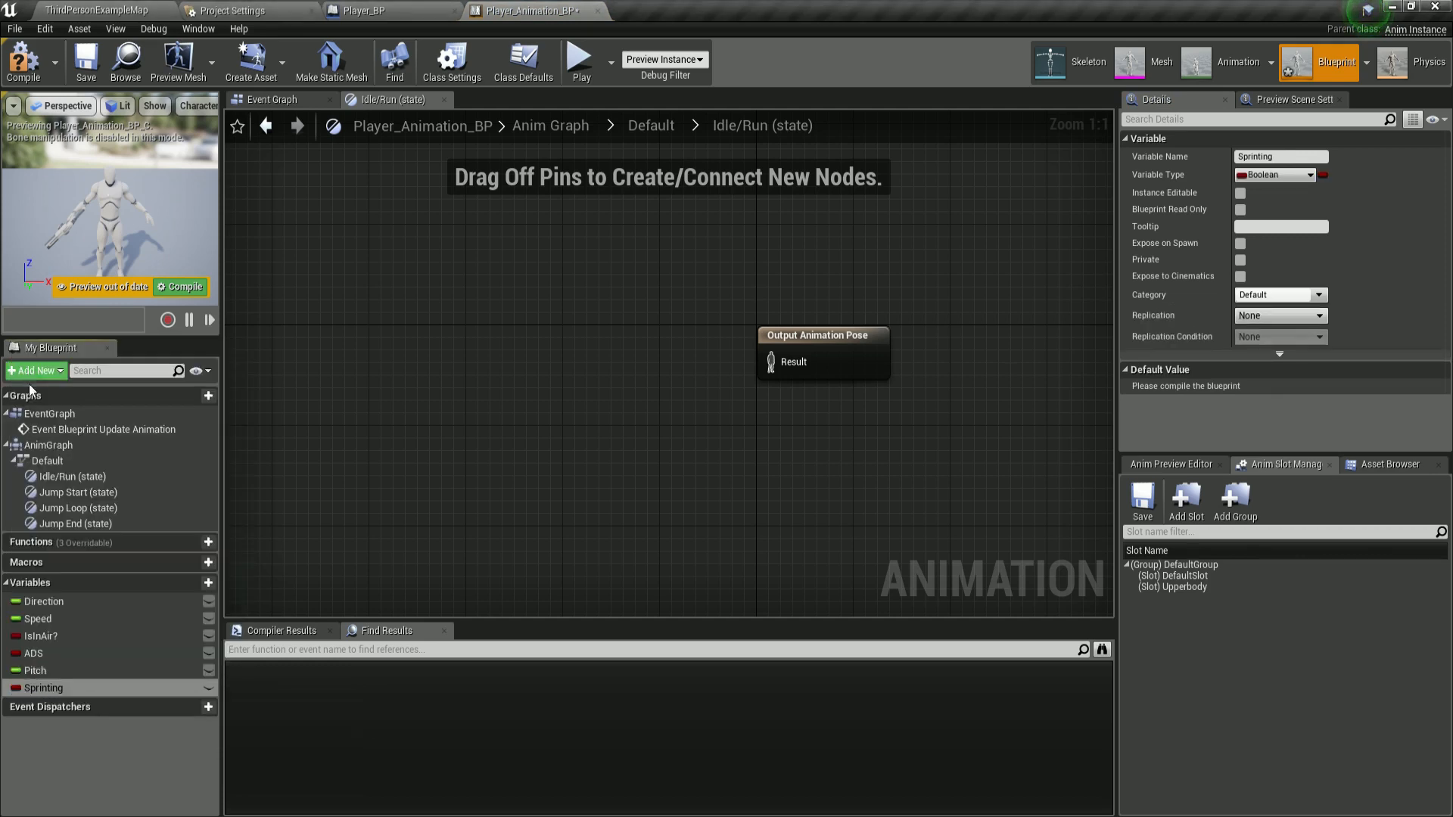
Add another new variable named Player.
click(106, 783)
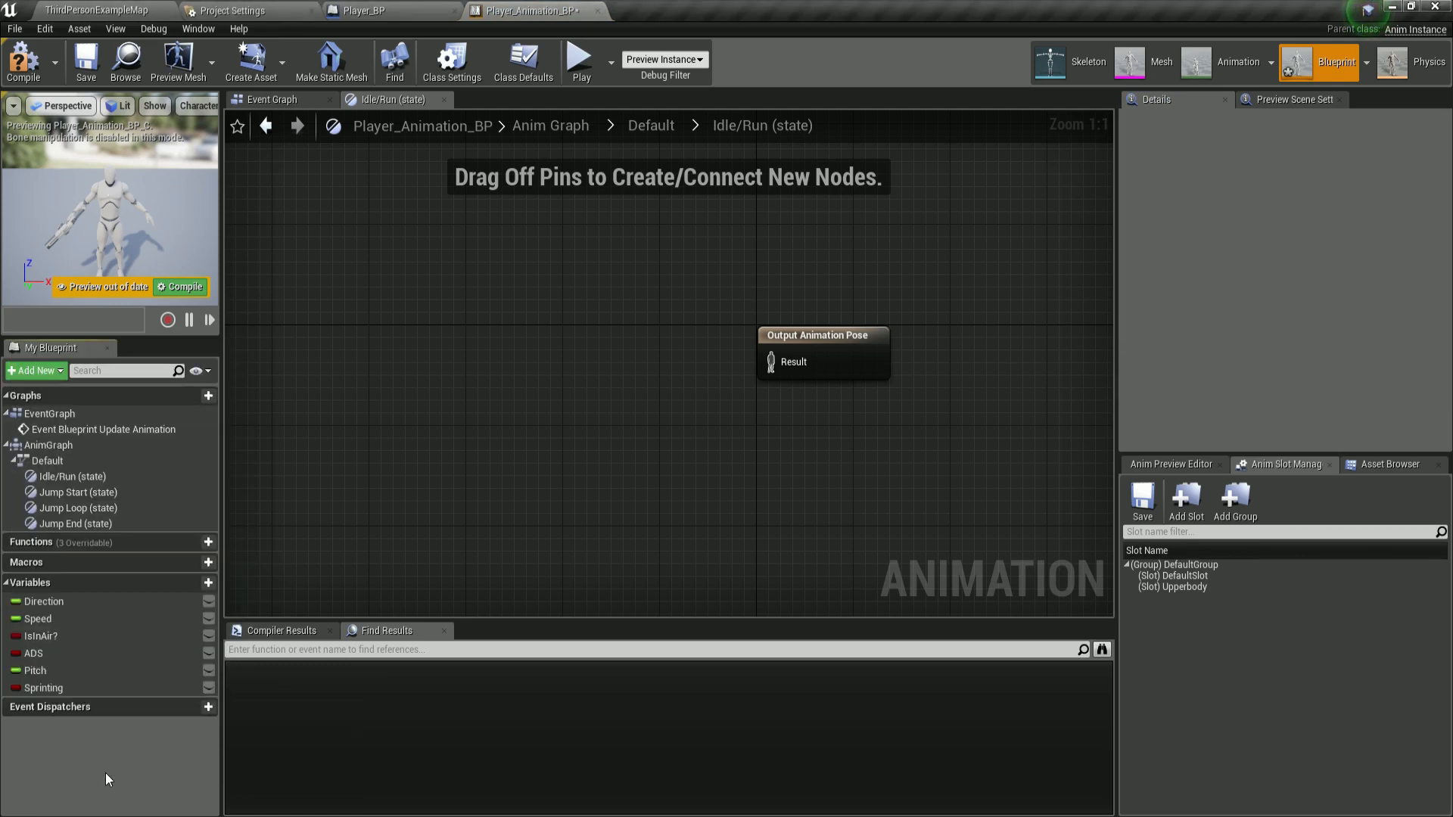
click(183, 582)
text(P)
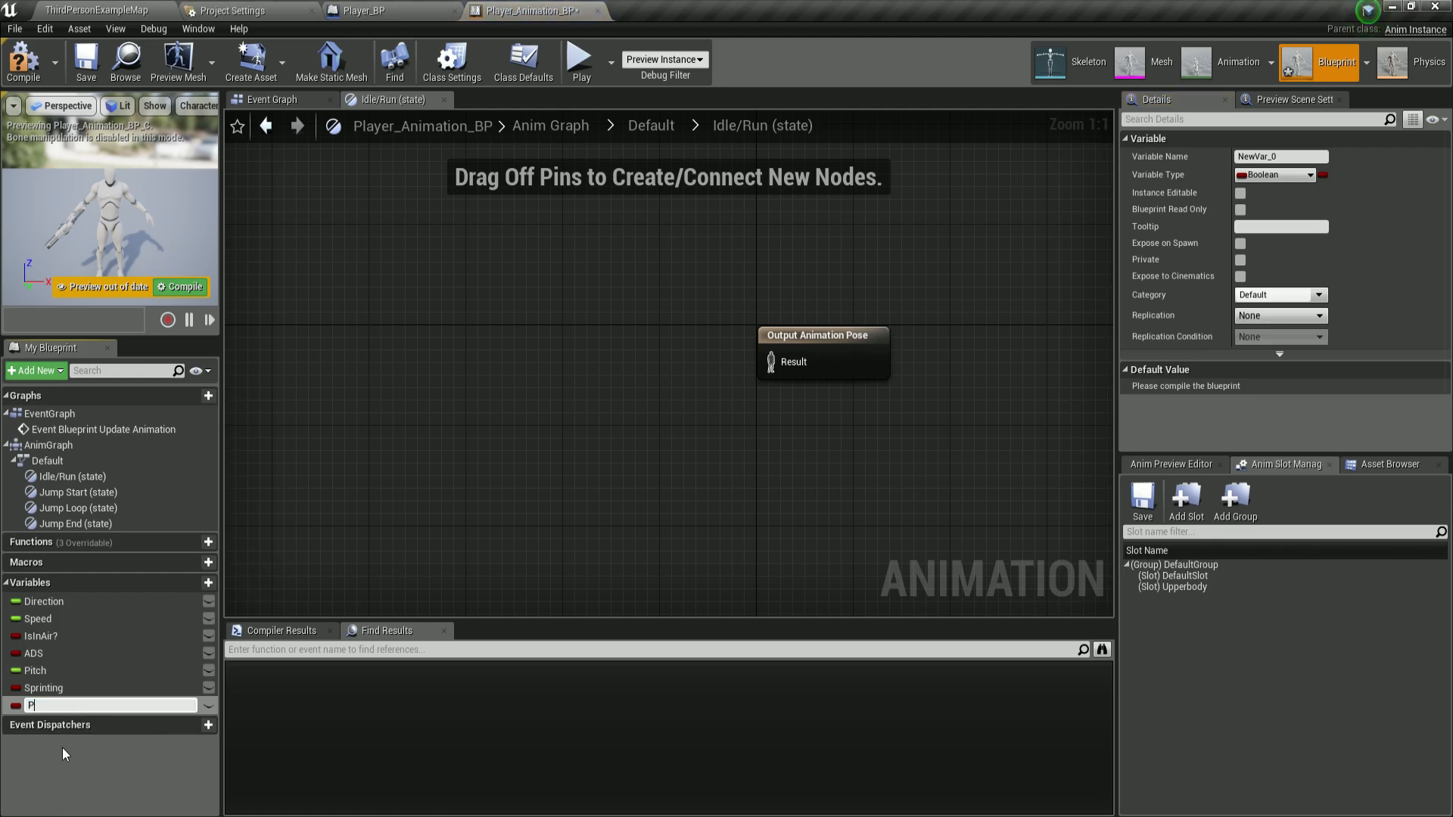
text(layer)
key(Return)
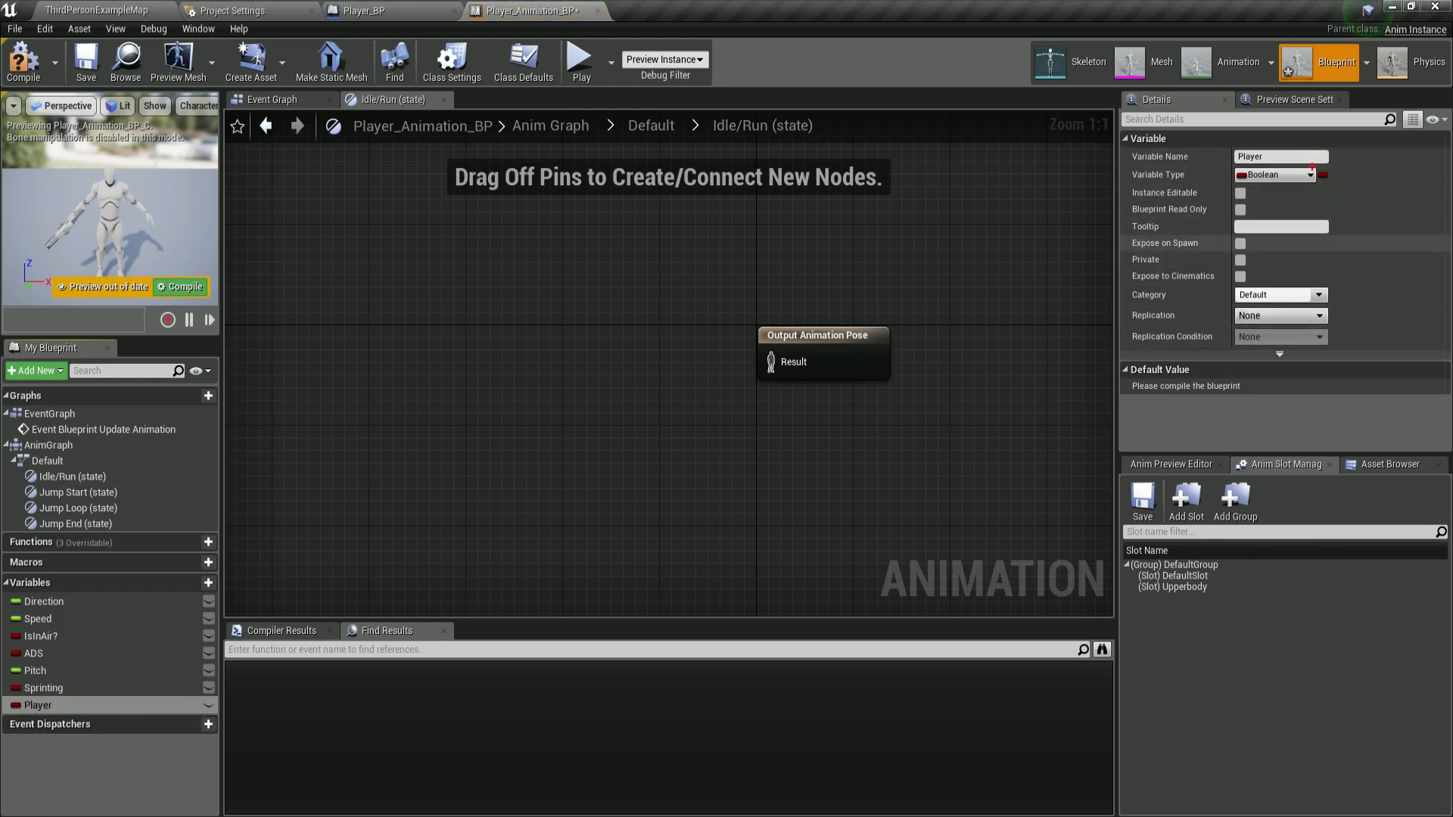
Set the Player variable's type to a Player BP object reference.
mouse_move(1308, 150)
mouse_down()
mouse_move(1313, 217)
mouse_move(1283, 177)
mouse_up()
drag(506, 470, 1184, 220)
drag(1076, 198, 1254, 188)
drag(1152, 318, 1255, 189)
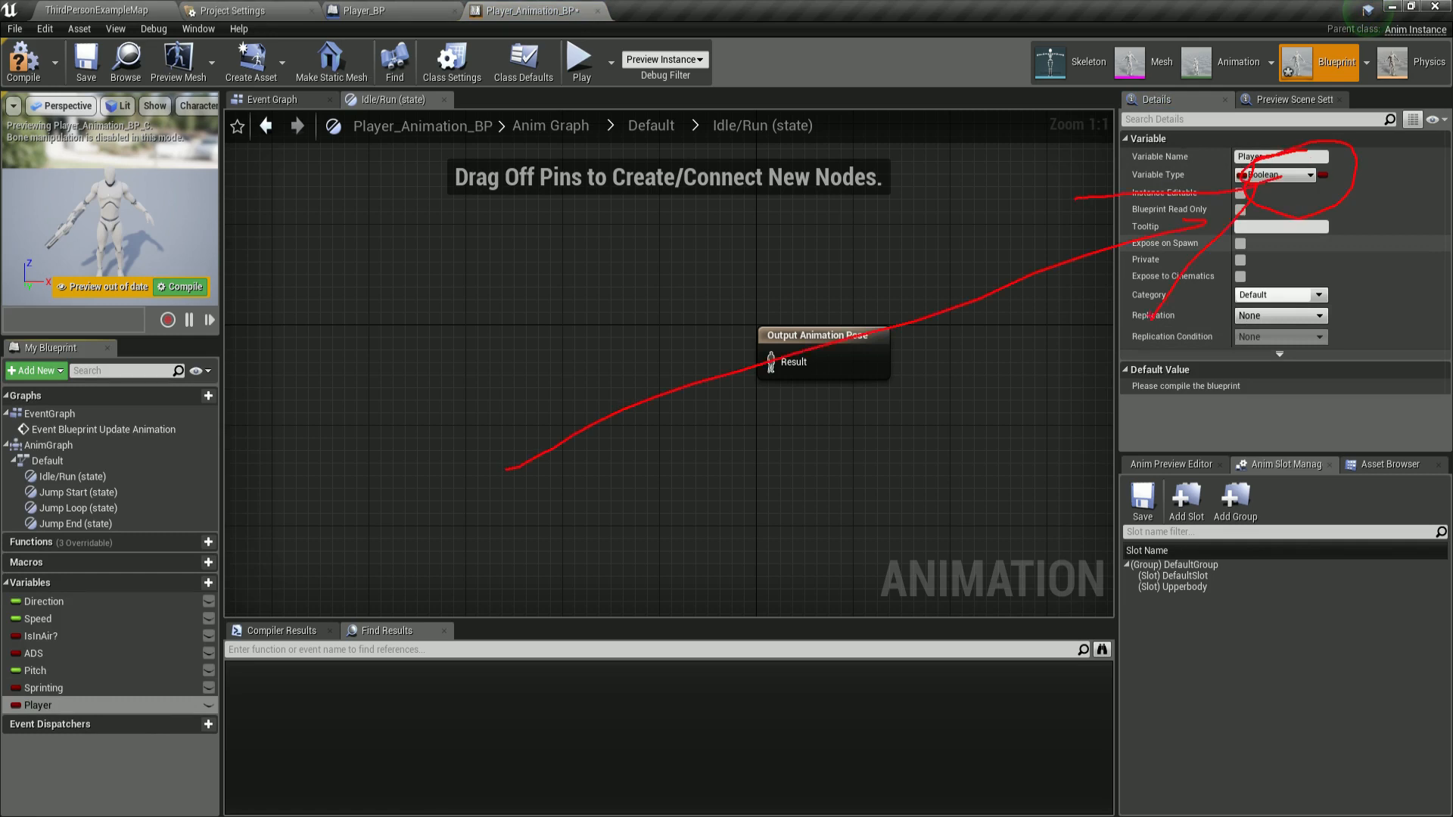
click(1300, 175)
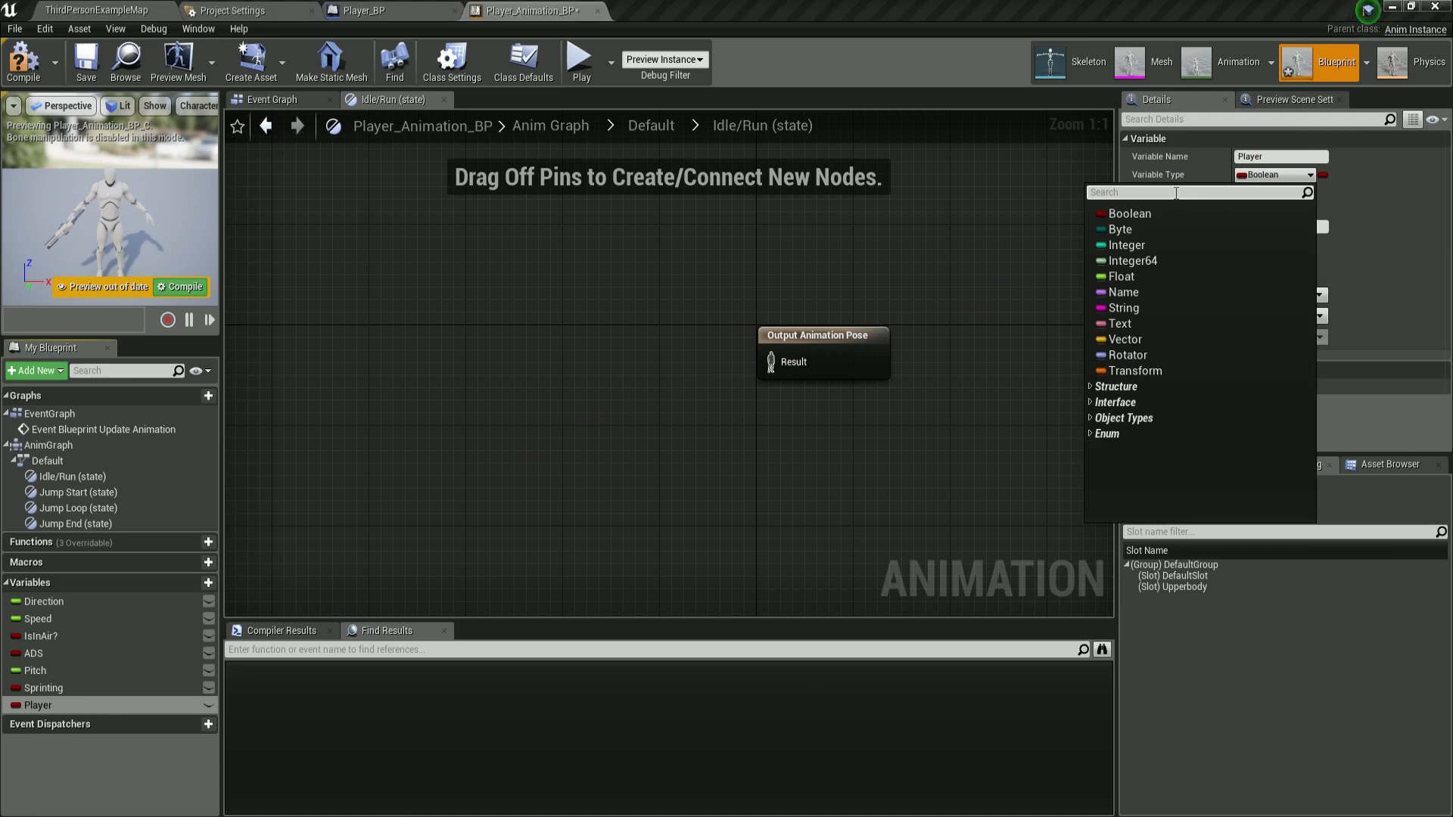
text(player)
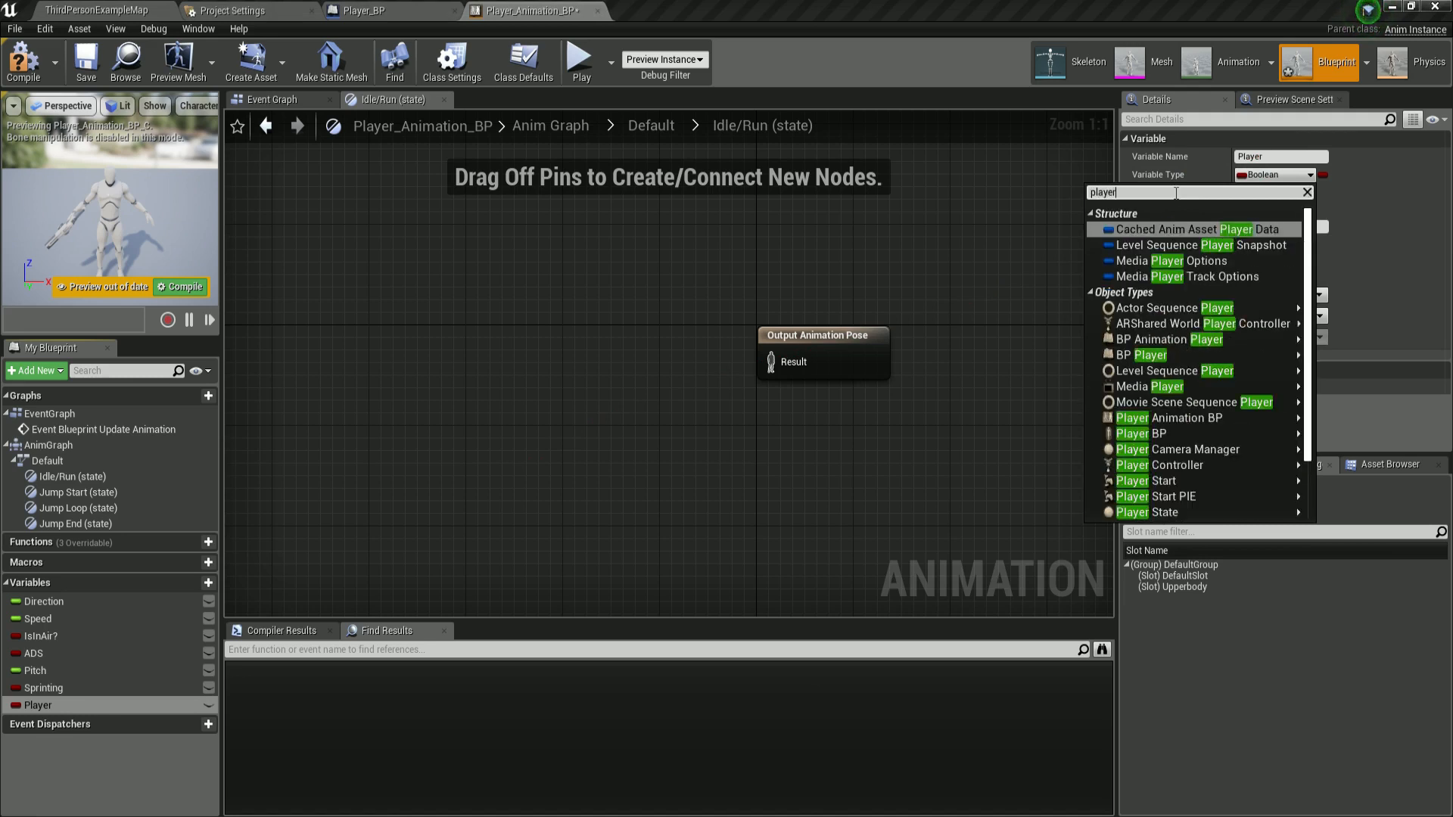
text(_bp)
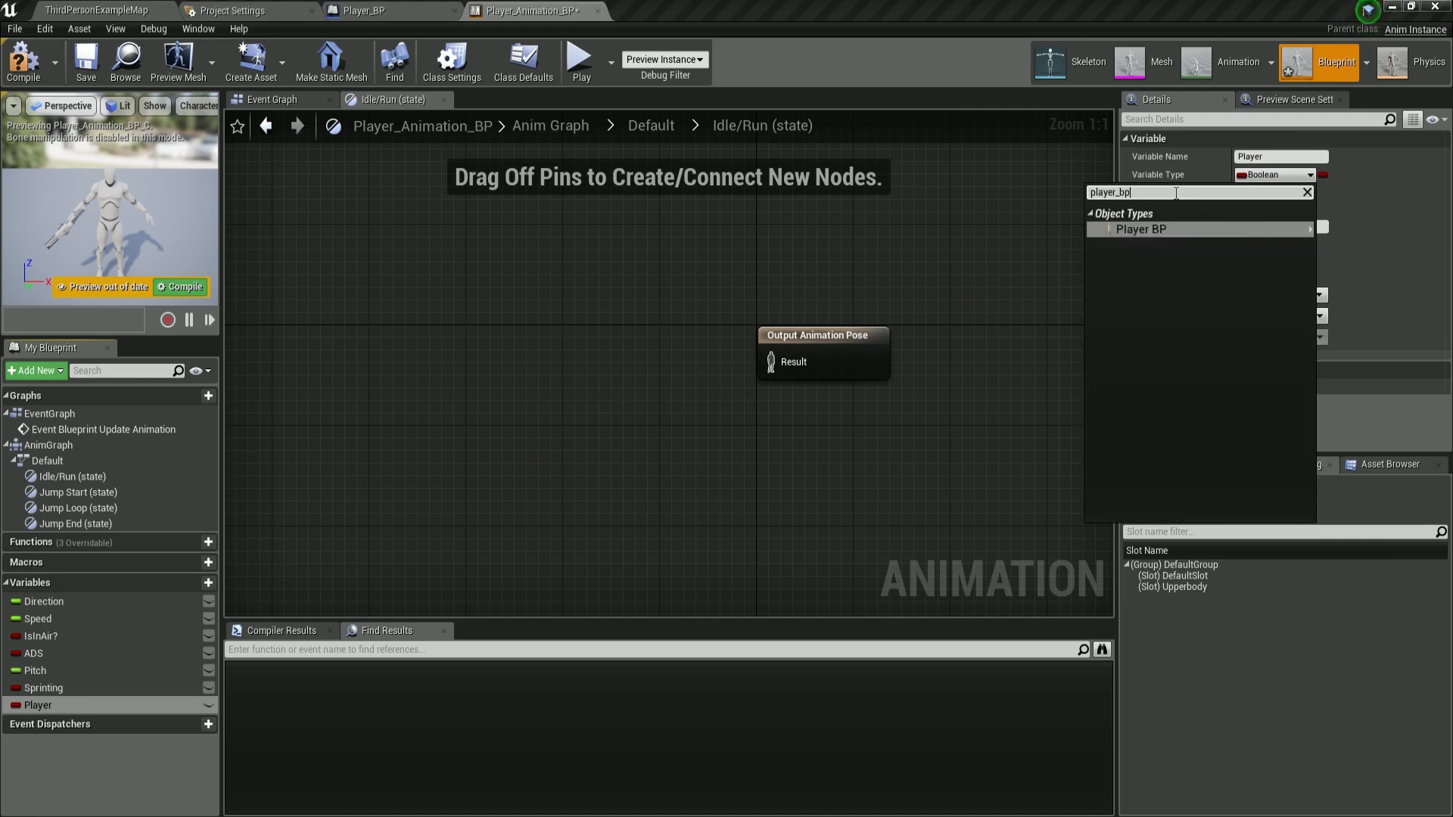
mouse_move(1135, 230)
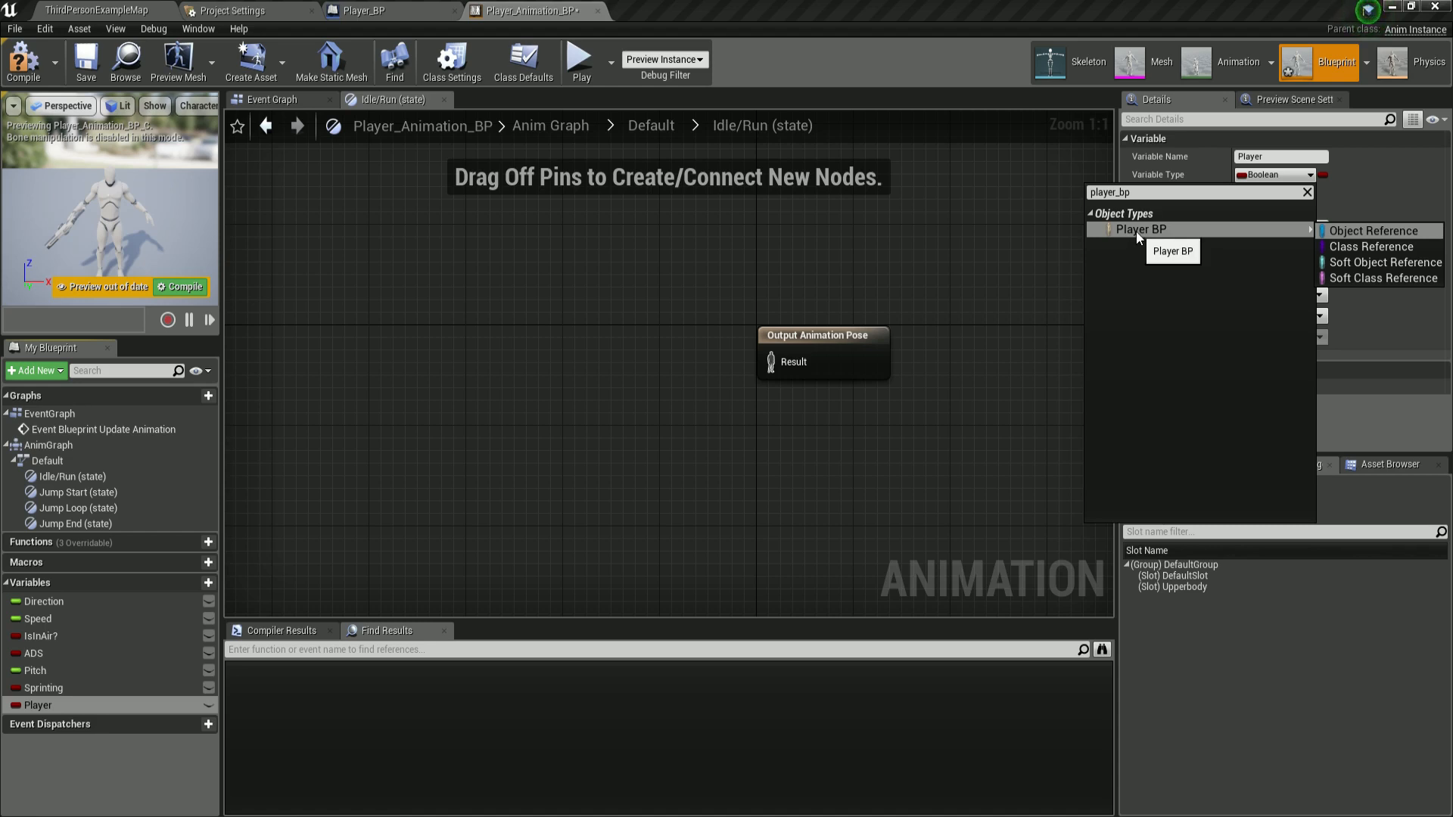
click(1137, 232)
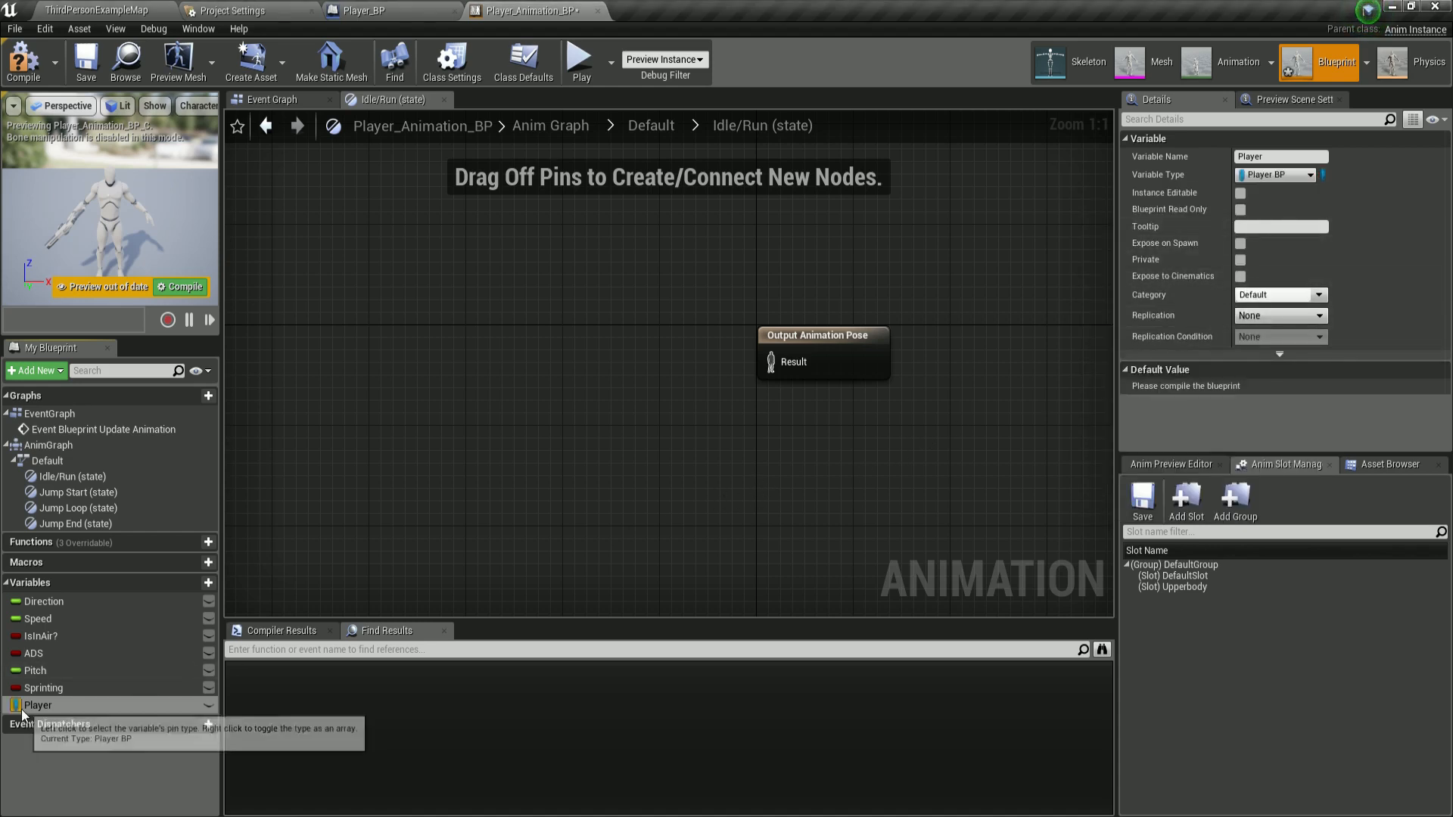
click(1265, 179)
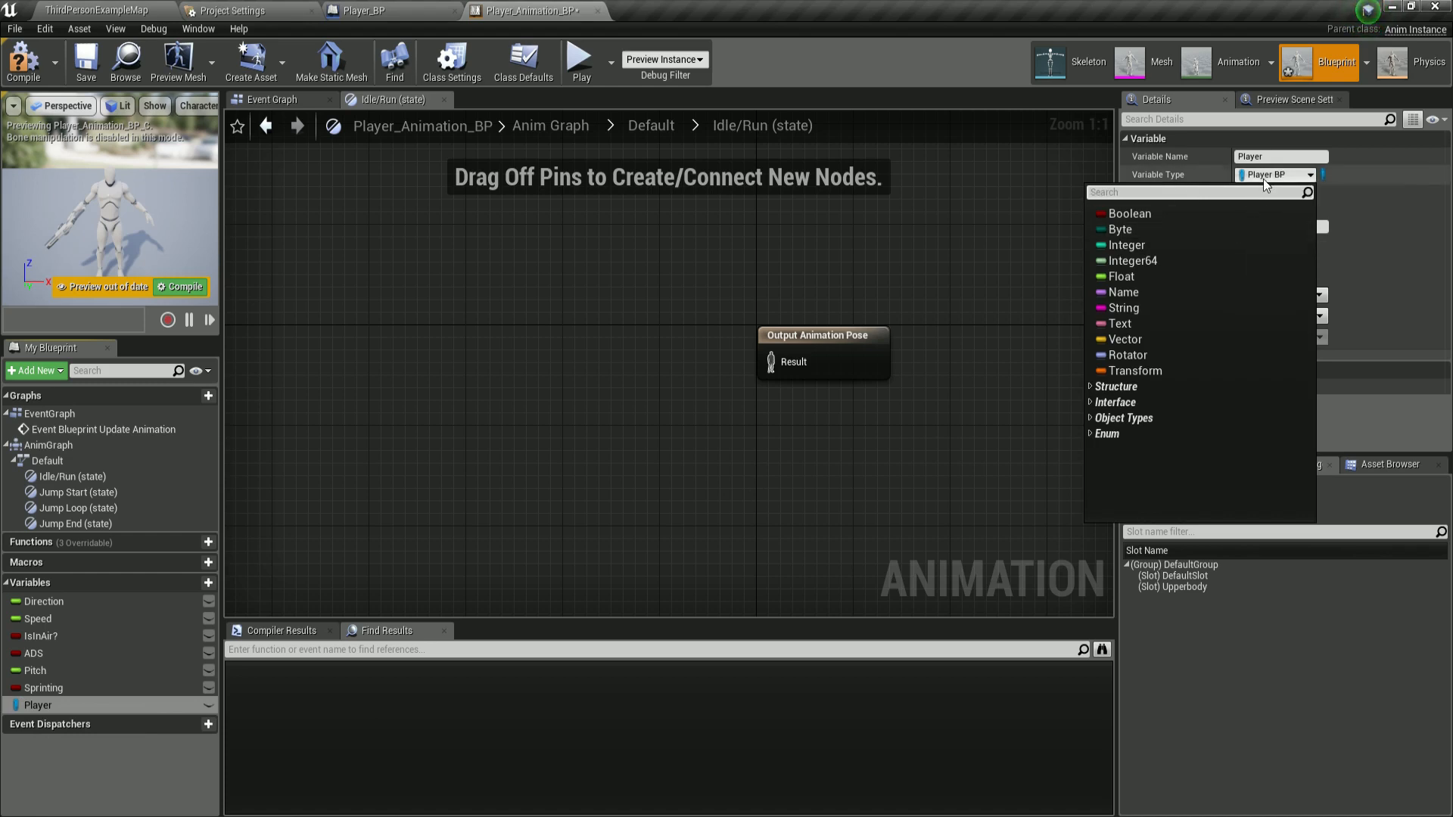
click(1301, 175)
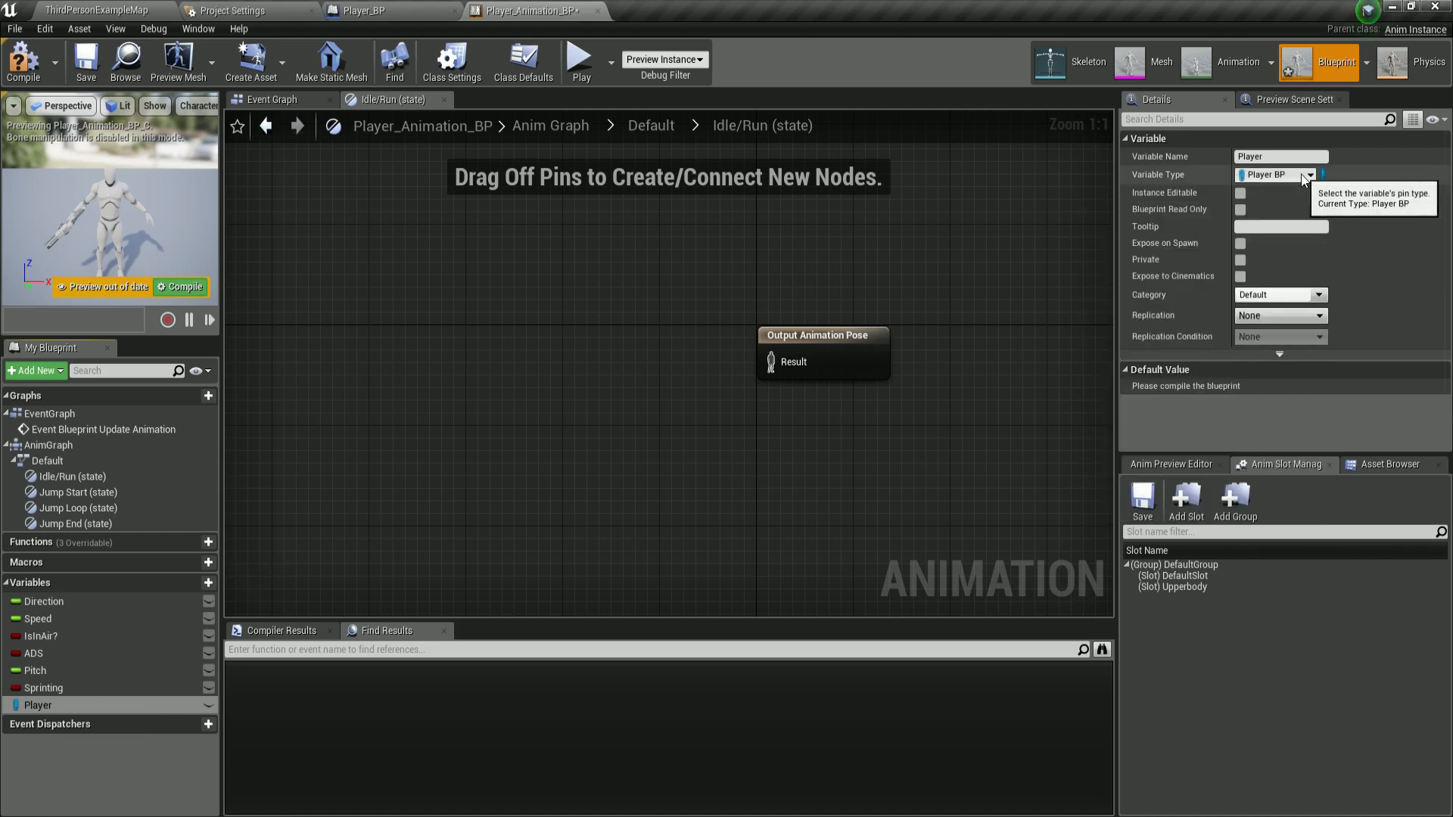
Create a new folder named Blend_Spaces in the Player_Character content folder.
click(358, 10)
click(540, 9)
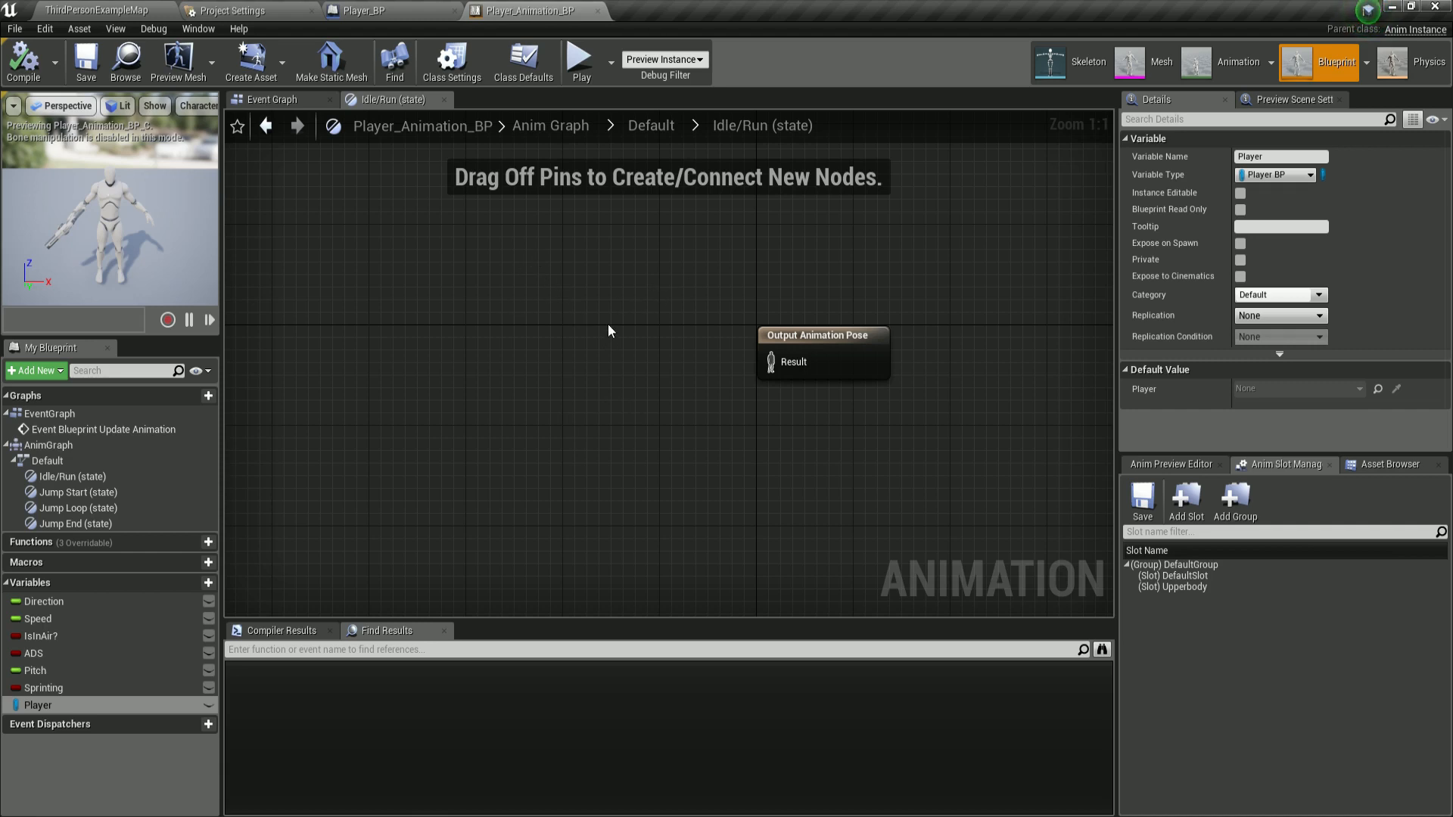
click(103, 11)
right_click(449, 690)
mouse_move(448, 685)
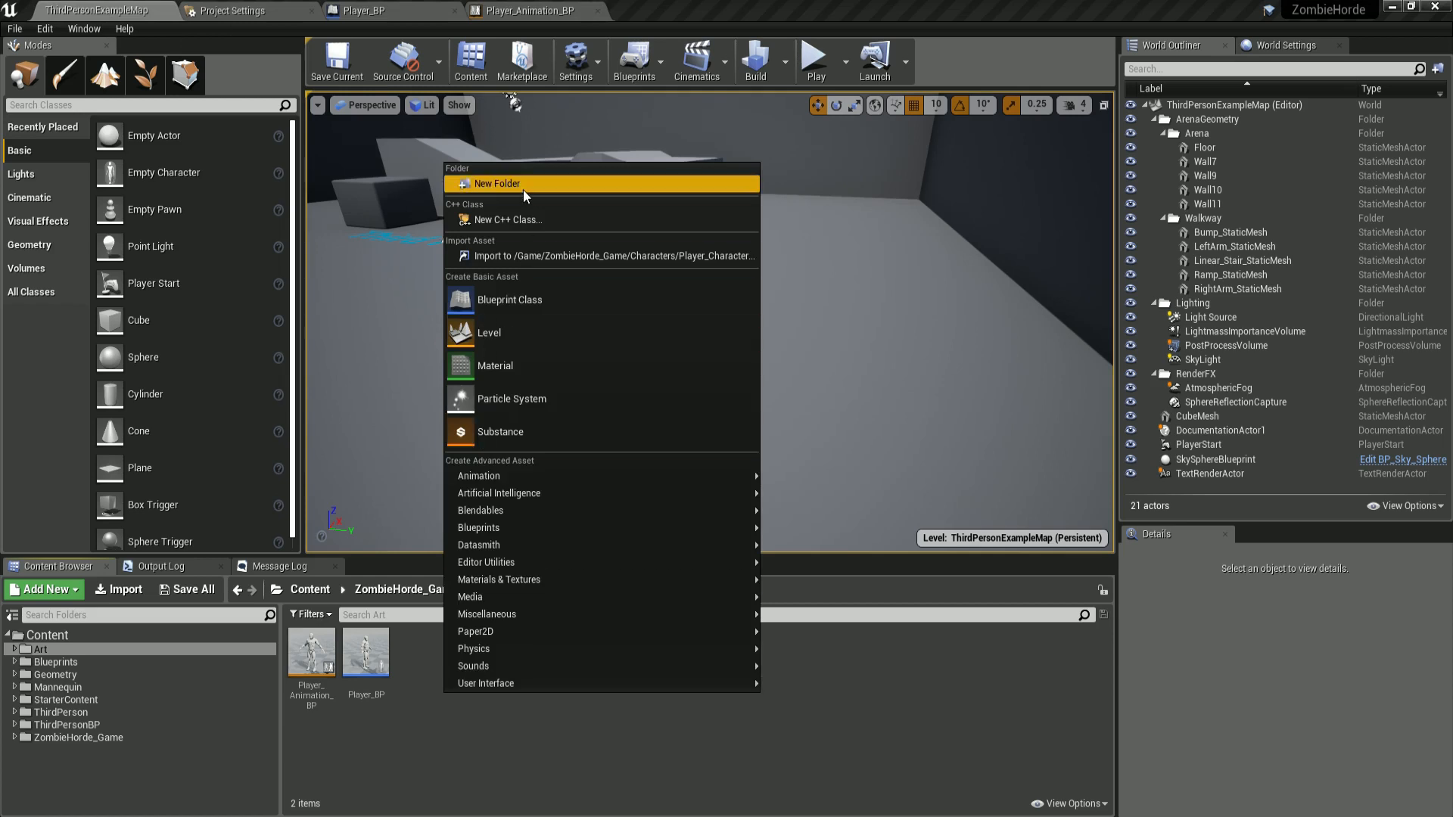
click(488, 184)
text(Blend_Sp)
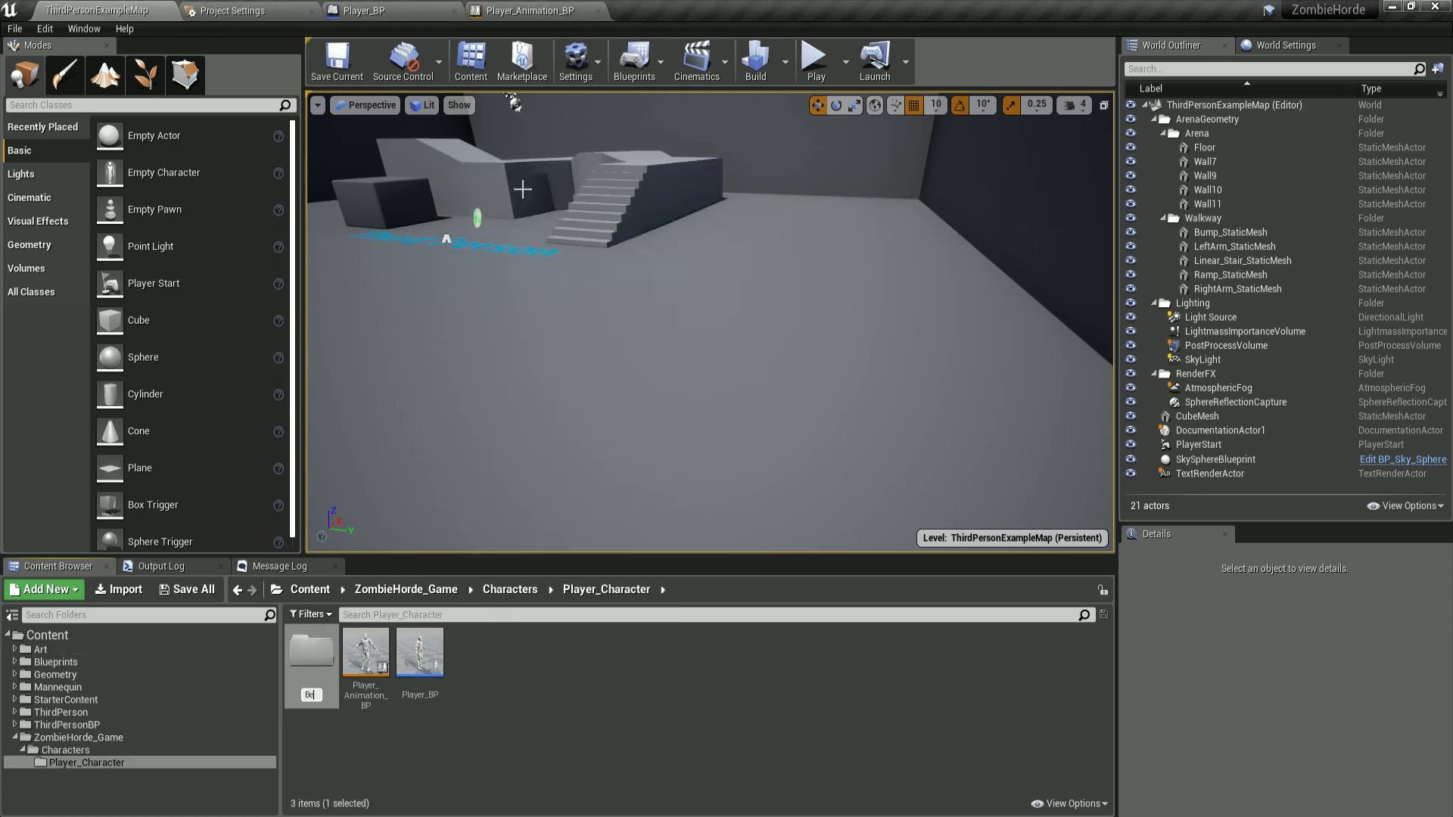
text(aces)
key(Return)
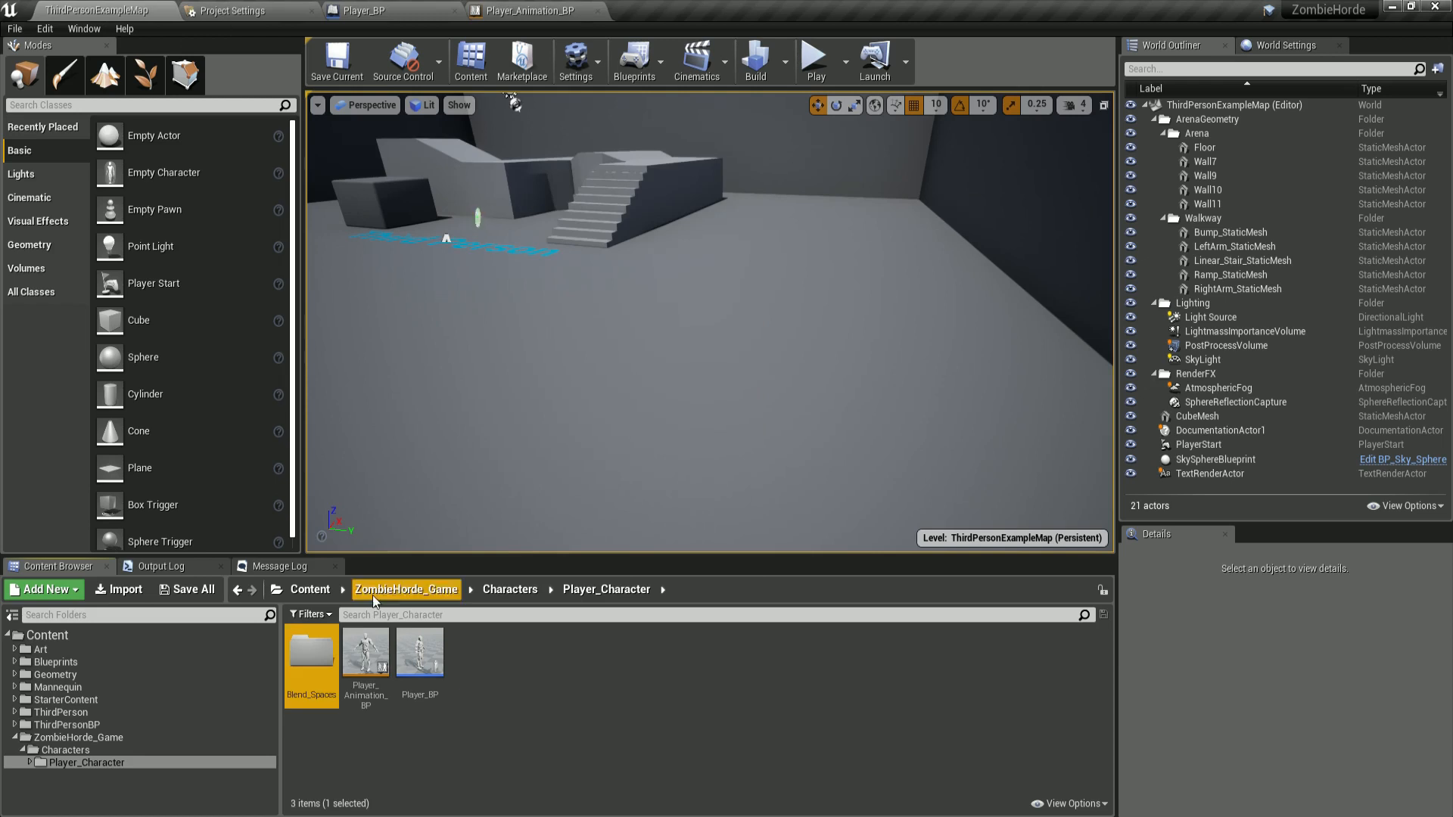
Inside Blend_Spaces, create a Blend Space for MannequinSkeleton named BS_Movement.
double_click(311, 655)
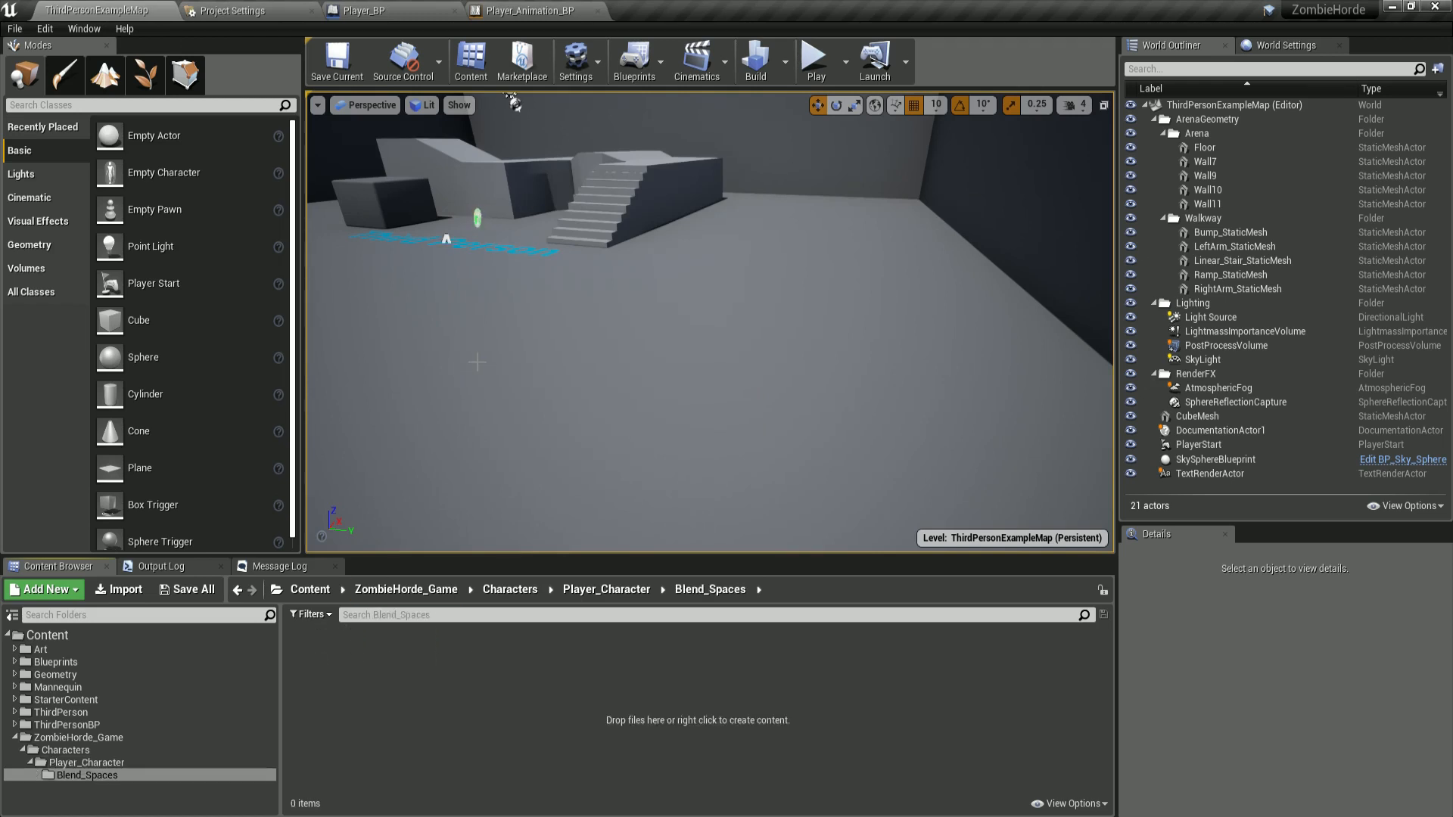
right_click(388, 708)
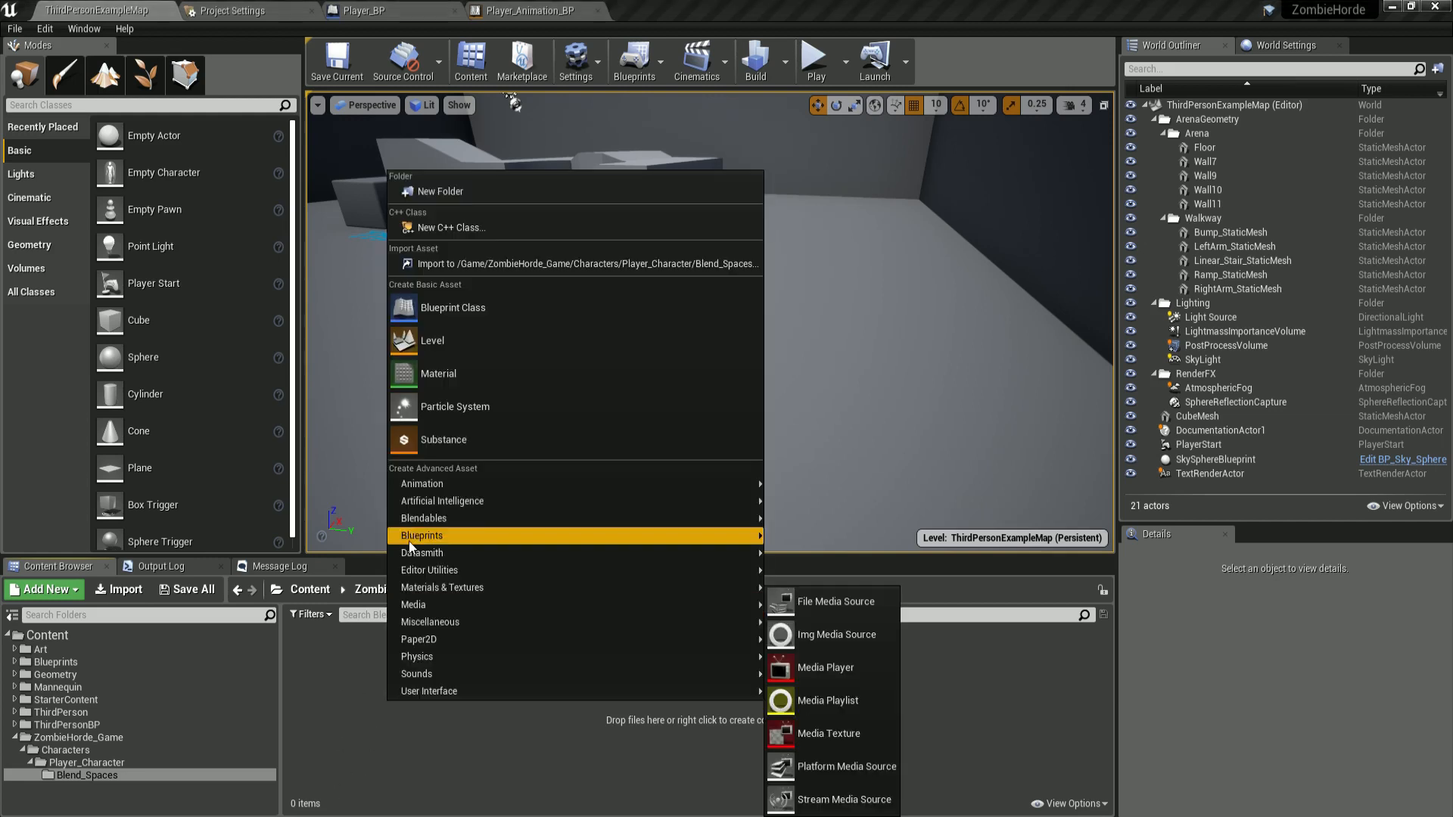
mouse_move(746, 483)
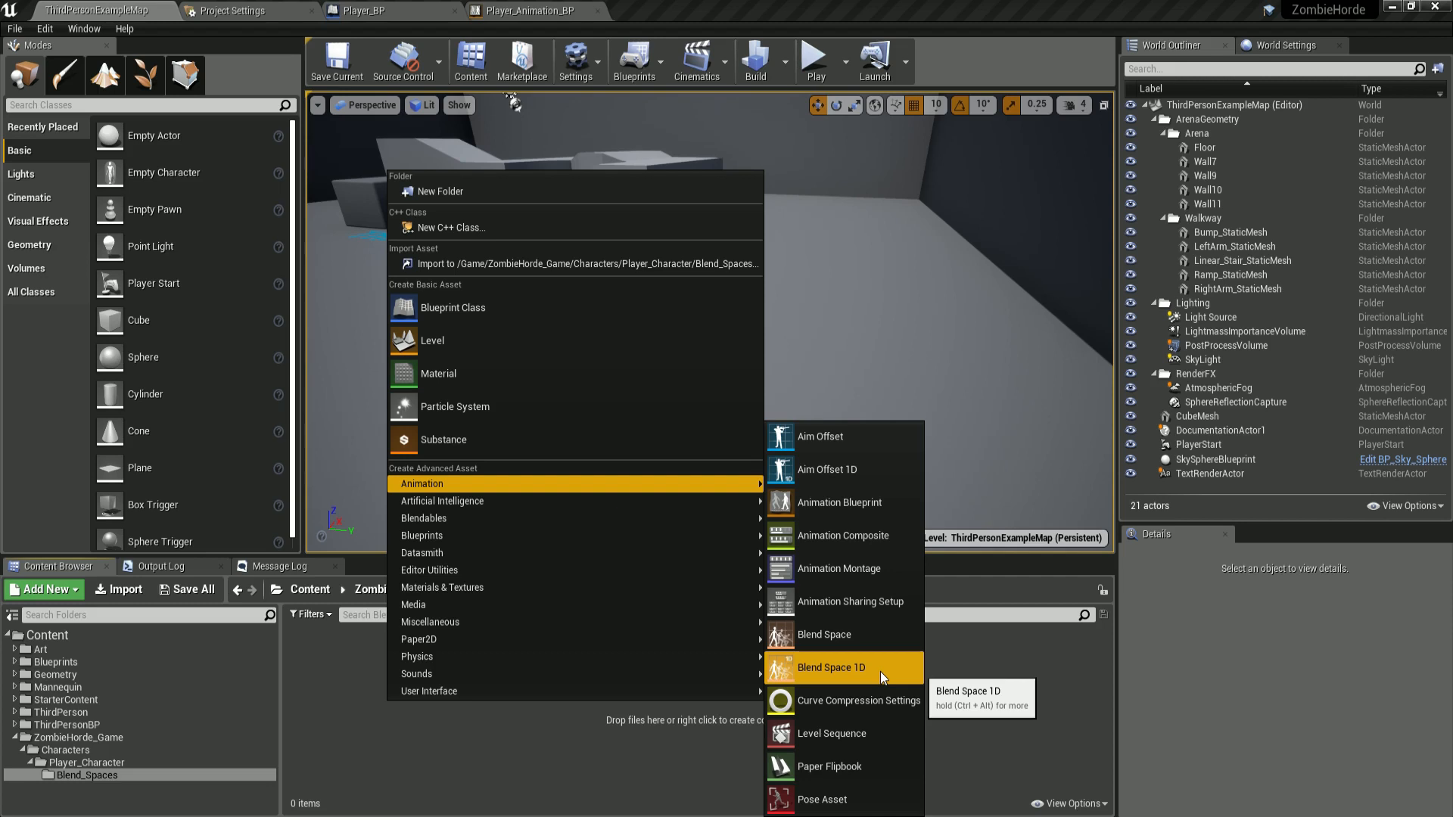
click(828, 636)
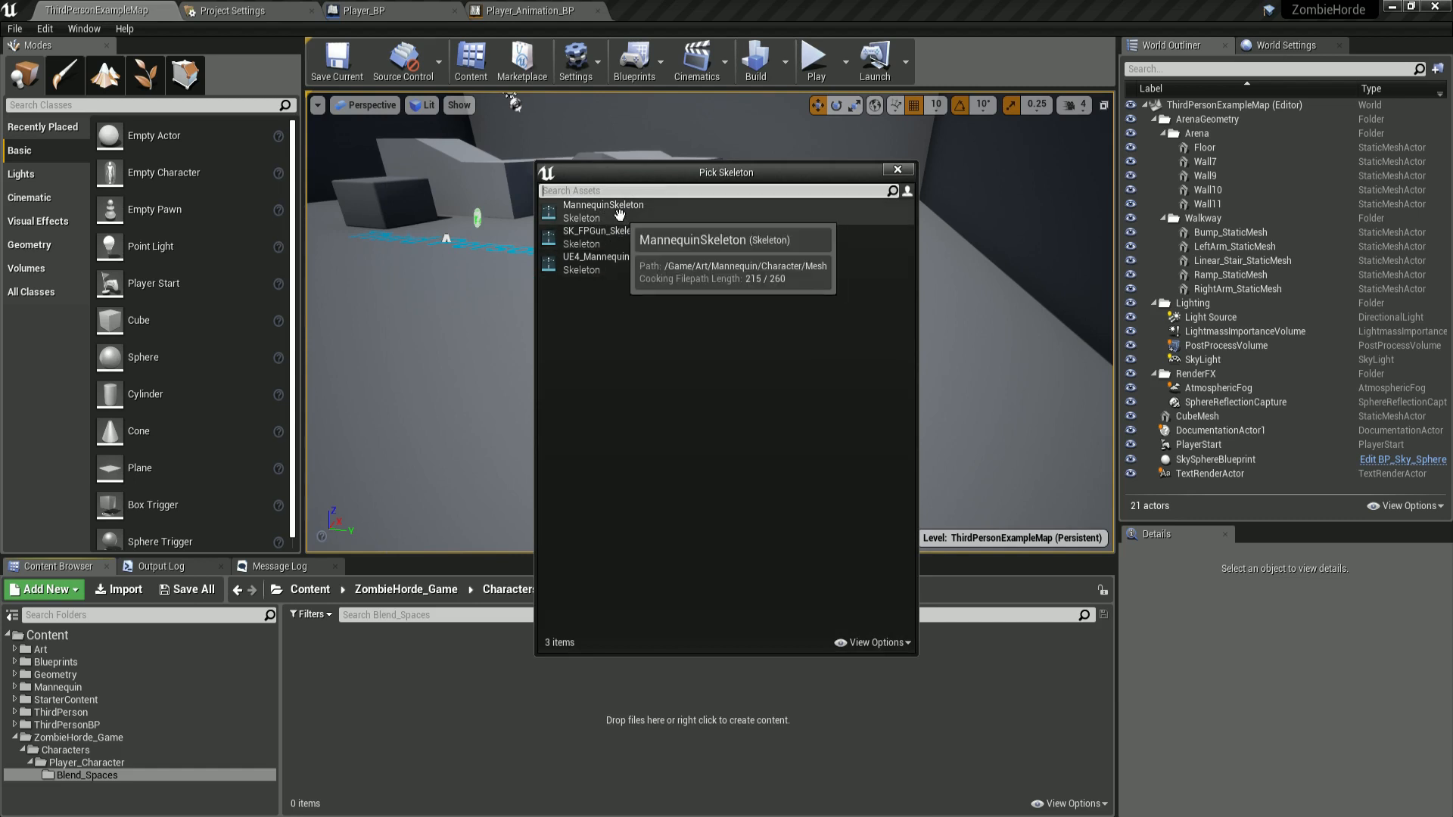
click(619, 215)
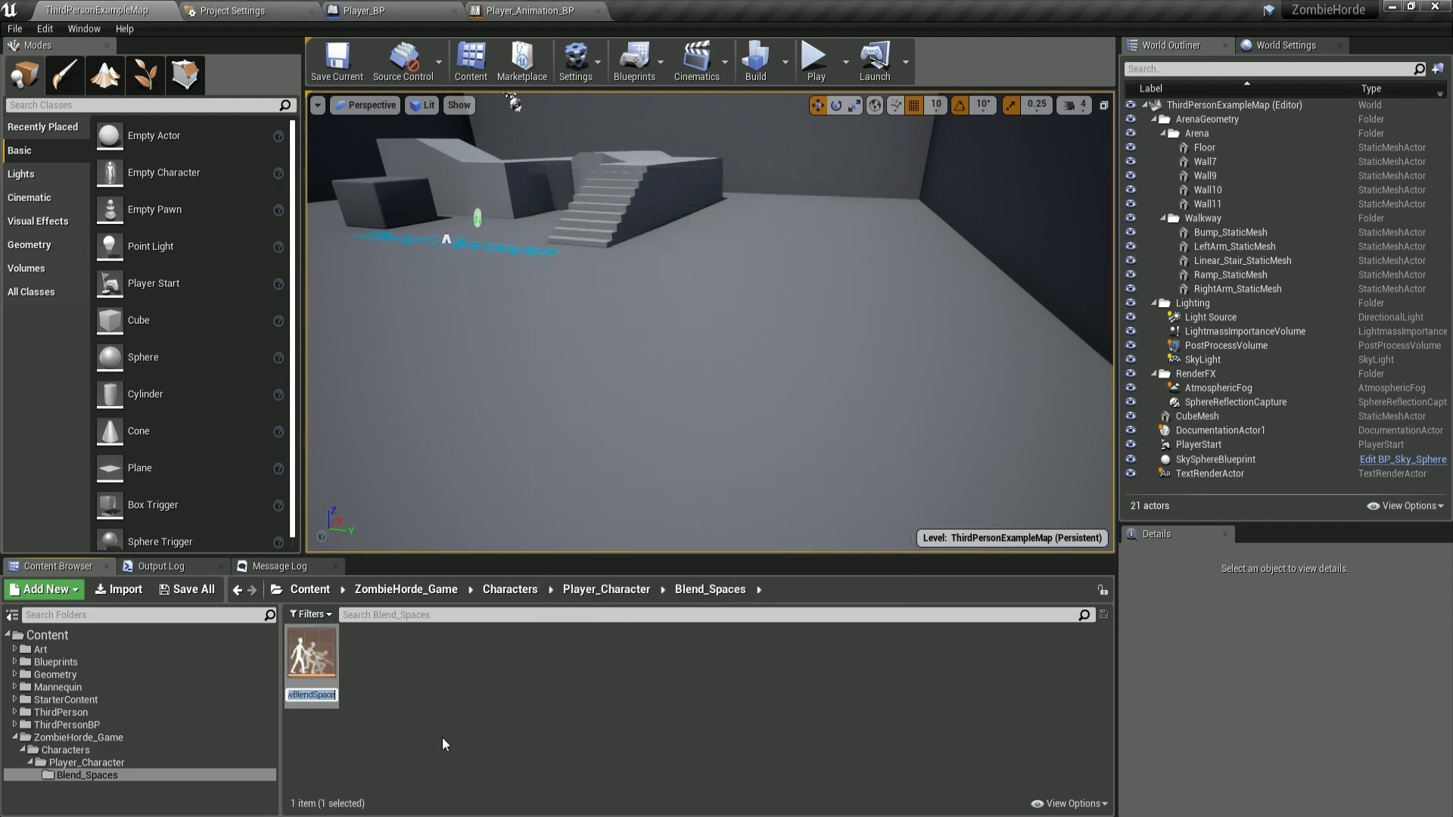
text(BS_Movement)
key(Return)
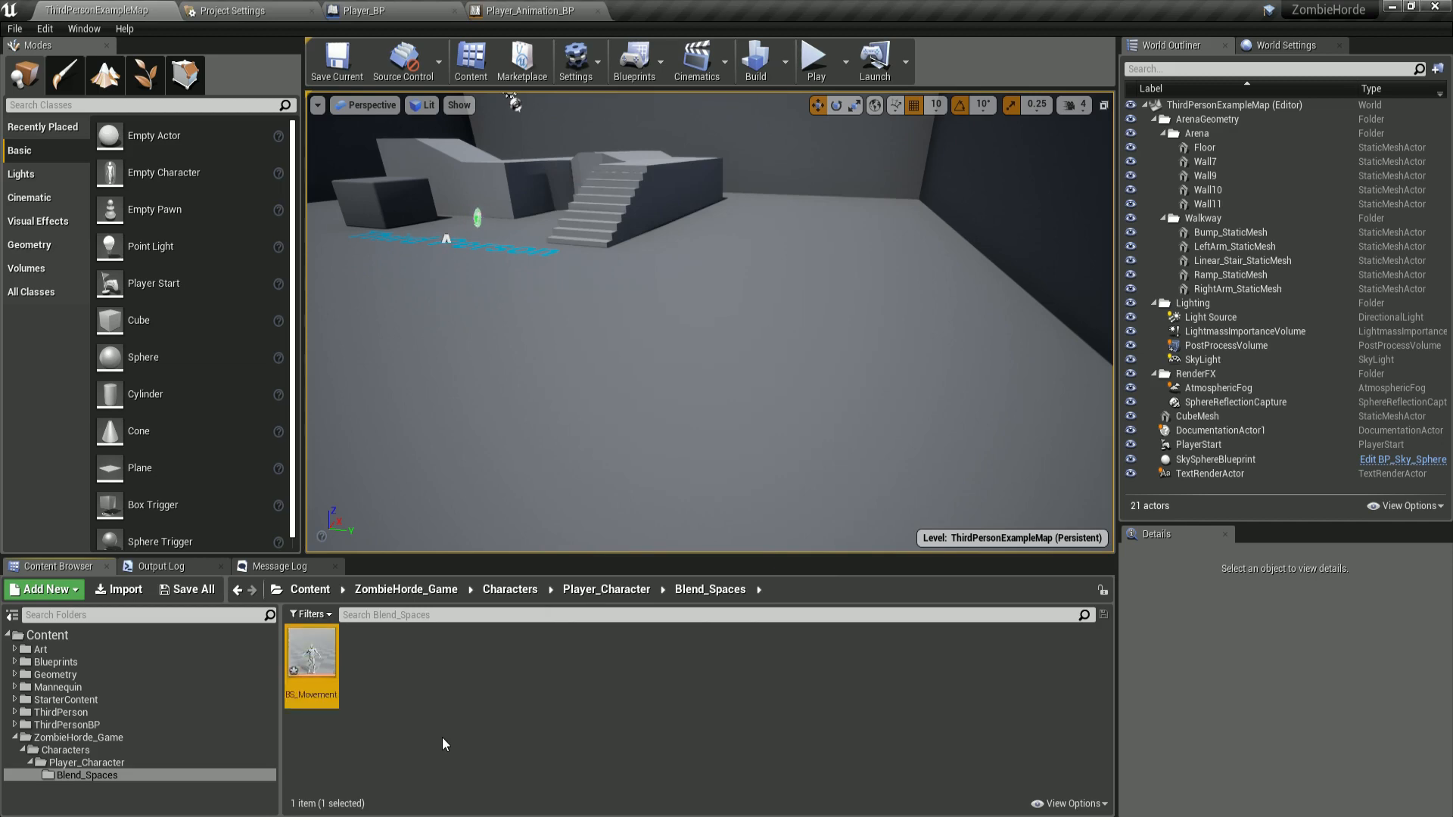
Open BS_Movement and expand its horizontal and vertical axis settings.
double_click(309, 652)
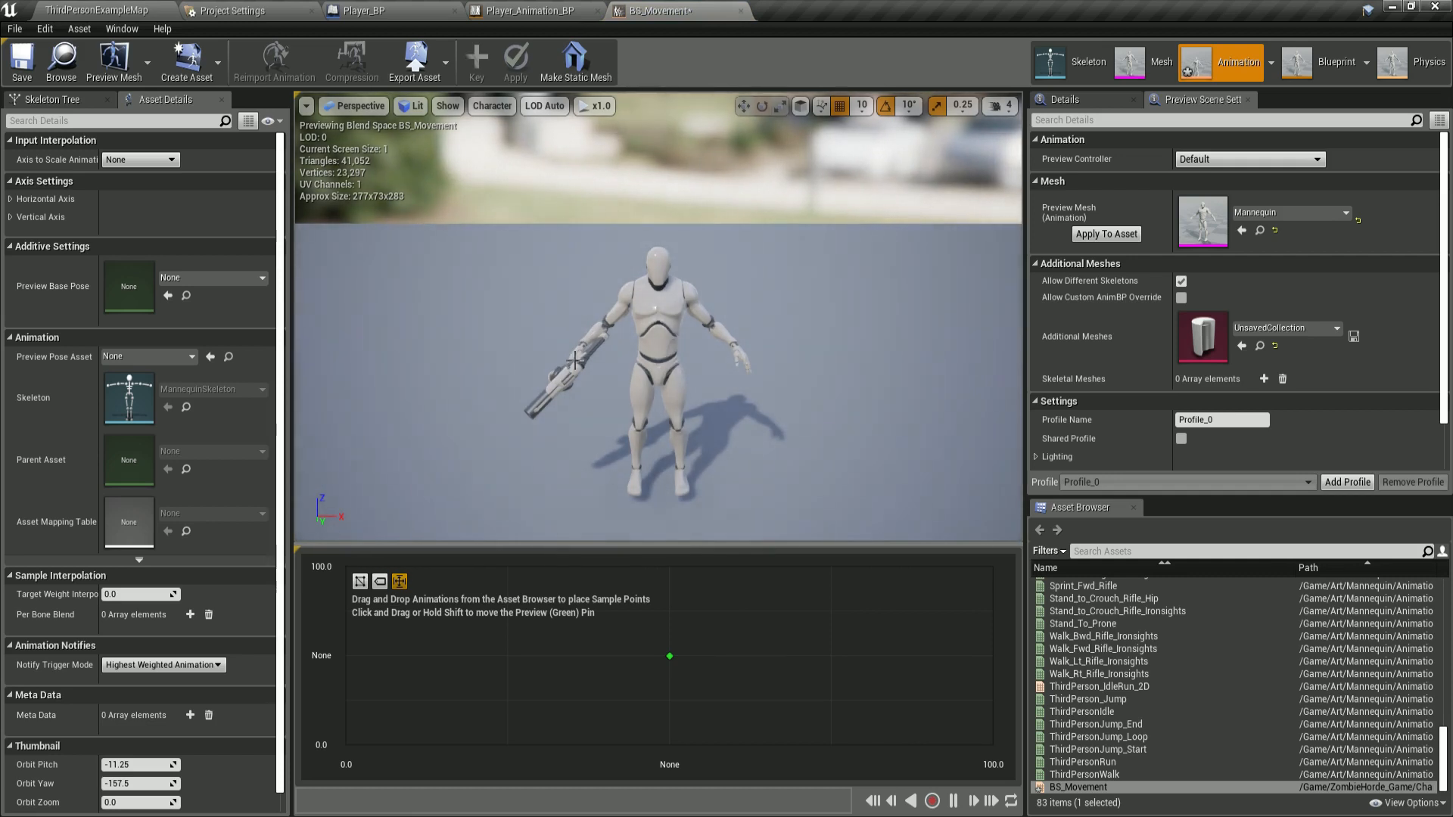
click(10, 199)
click(10, 333)
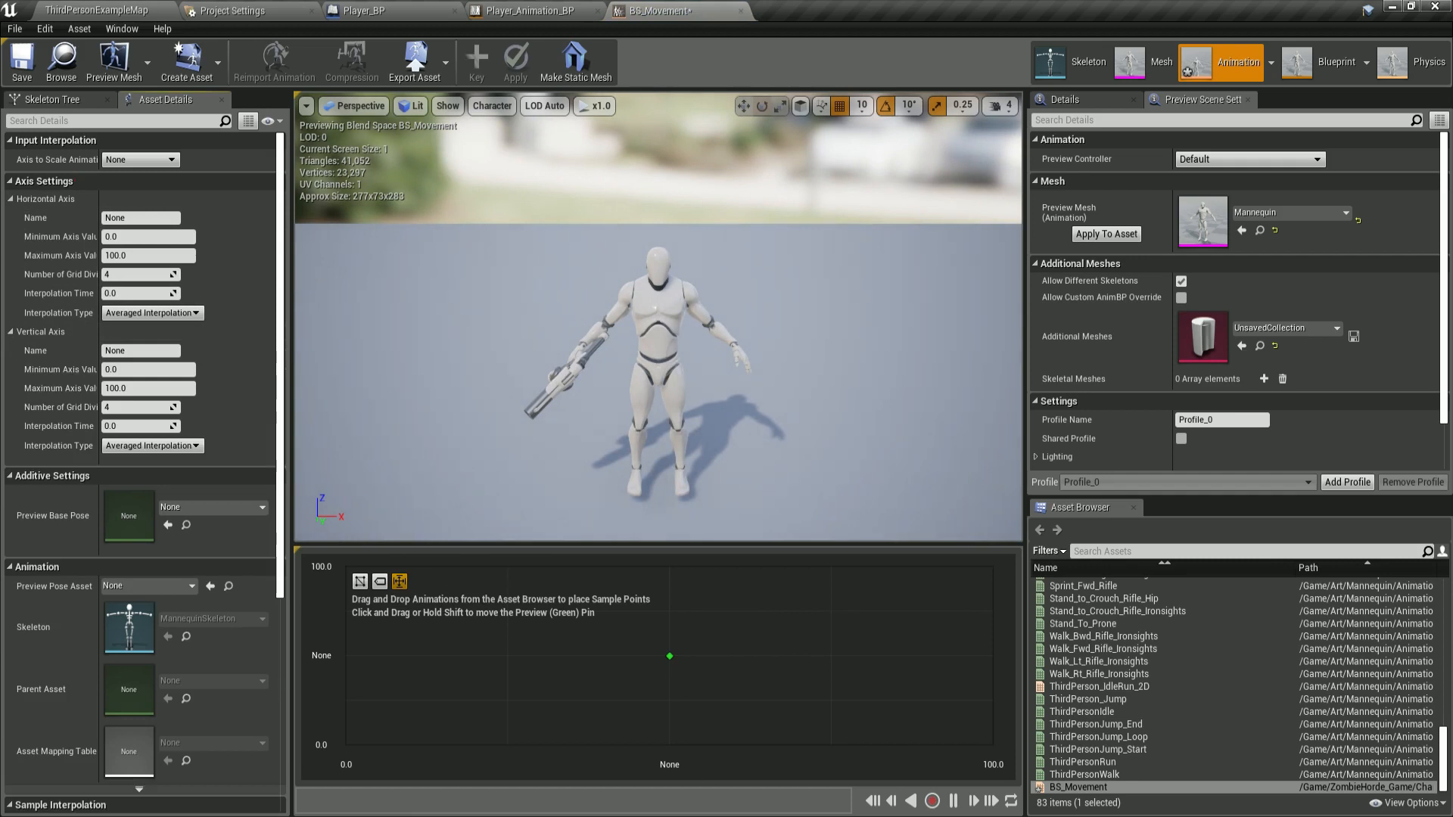
mouse_move(1, 210)
mouse_down()
mouse_move(26, 448)
mouse_move(266, 227)
mouse_move(23, 178)
mouse_move(168, 138)
mouse_move(46, 127)
mouse_up()
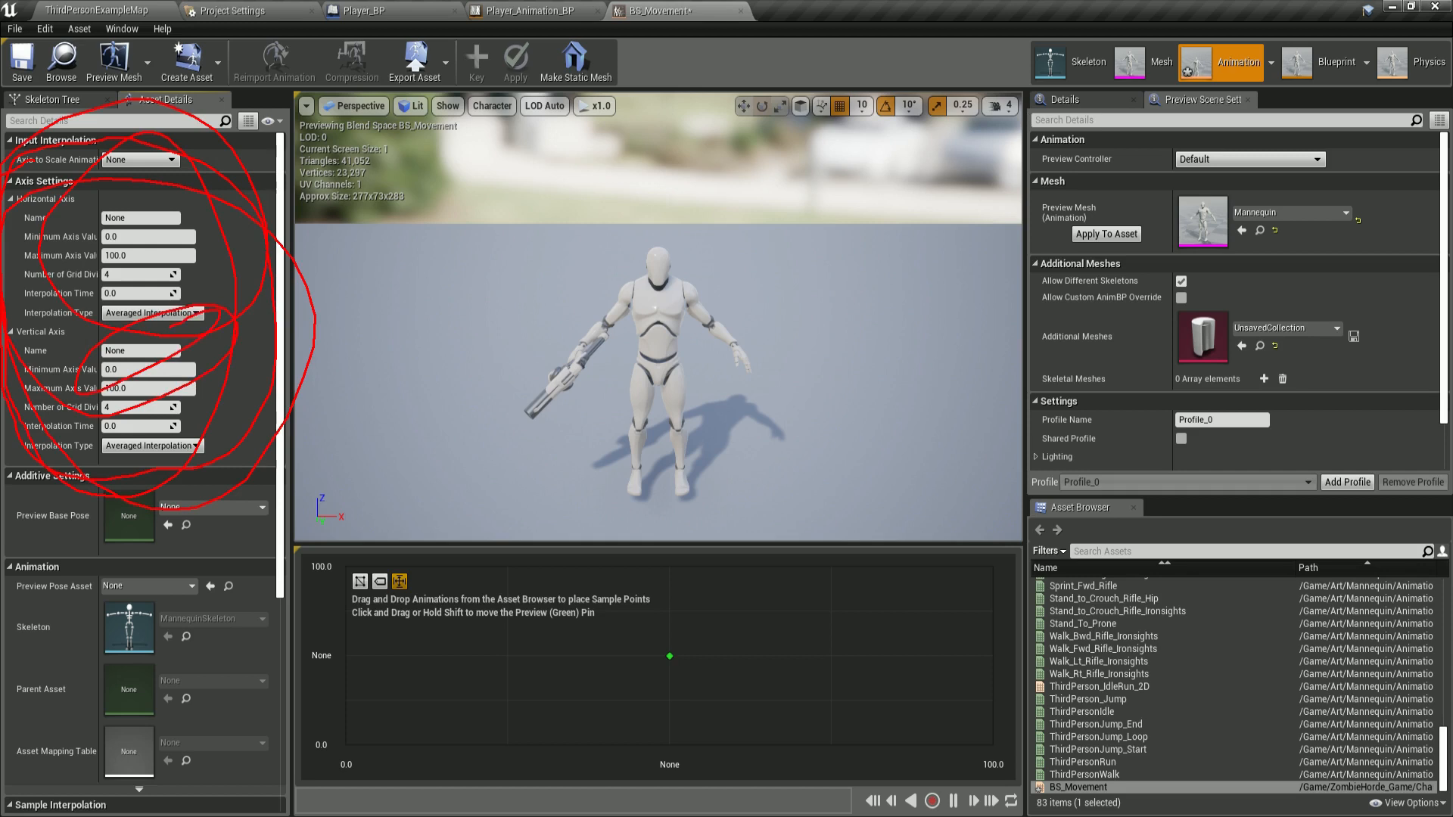
key(Escape)
Name the horizontal axis Direction and the vertical axis Speed.
click(137, 215)
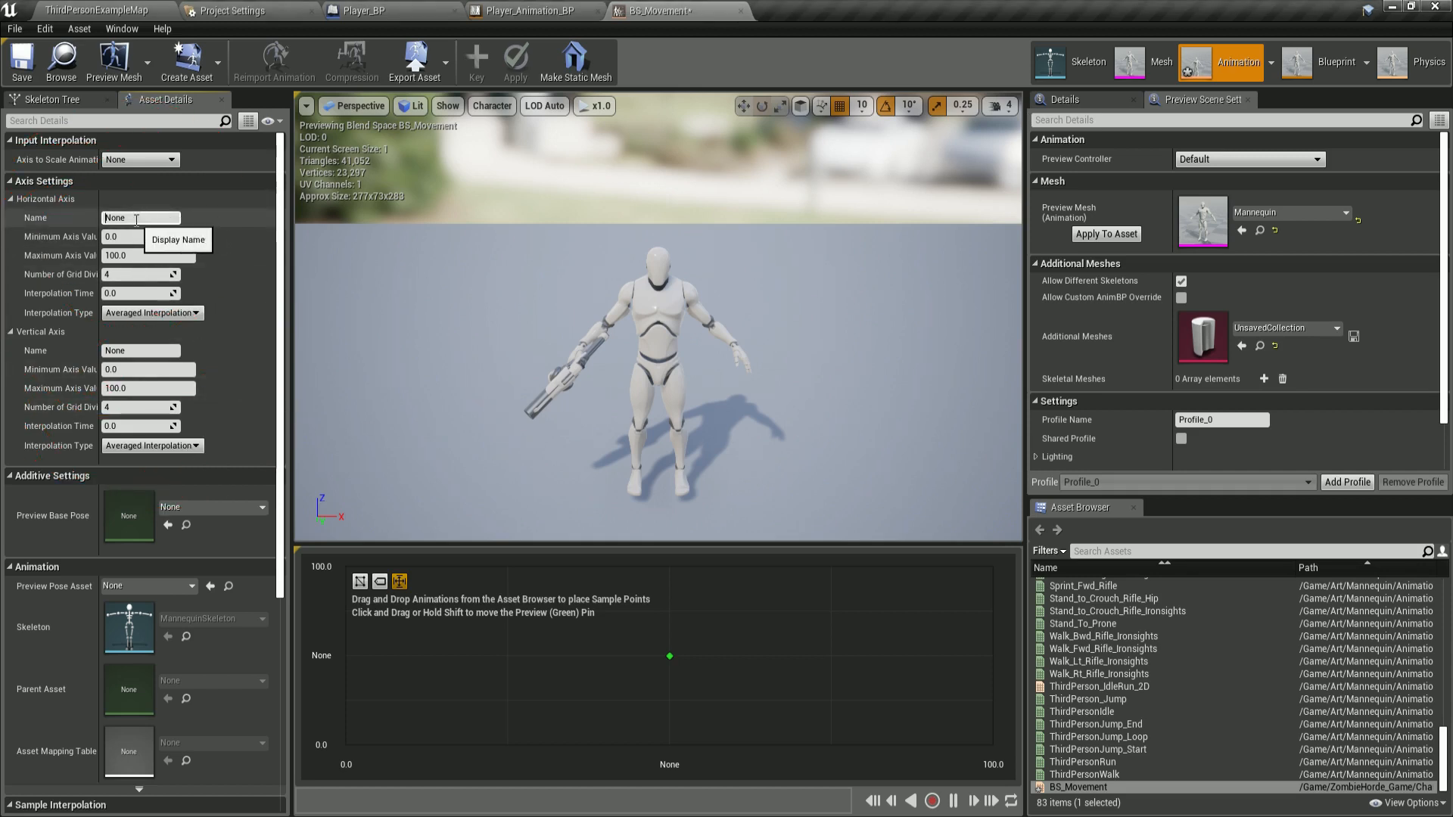
double_click(136, 219)
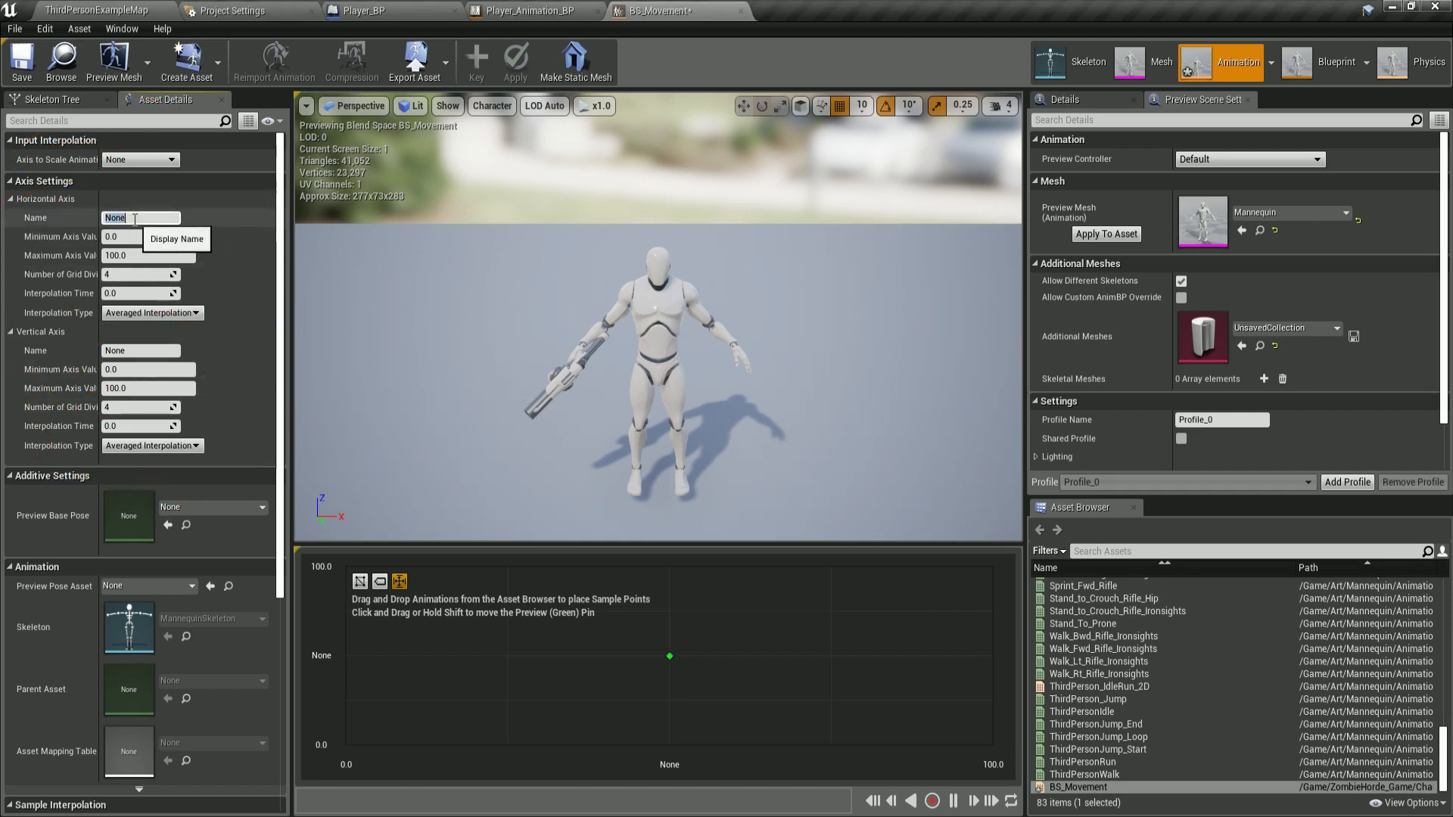
text(Do)
double_click(152, 350)
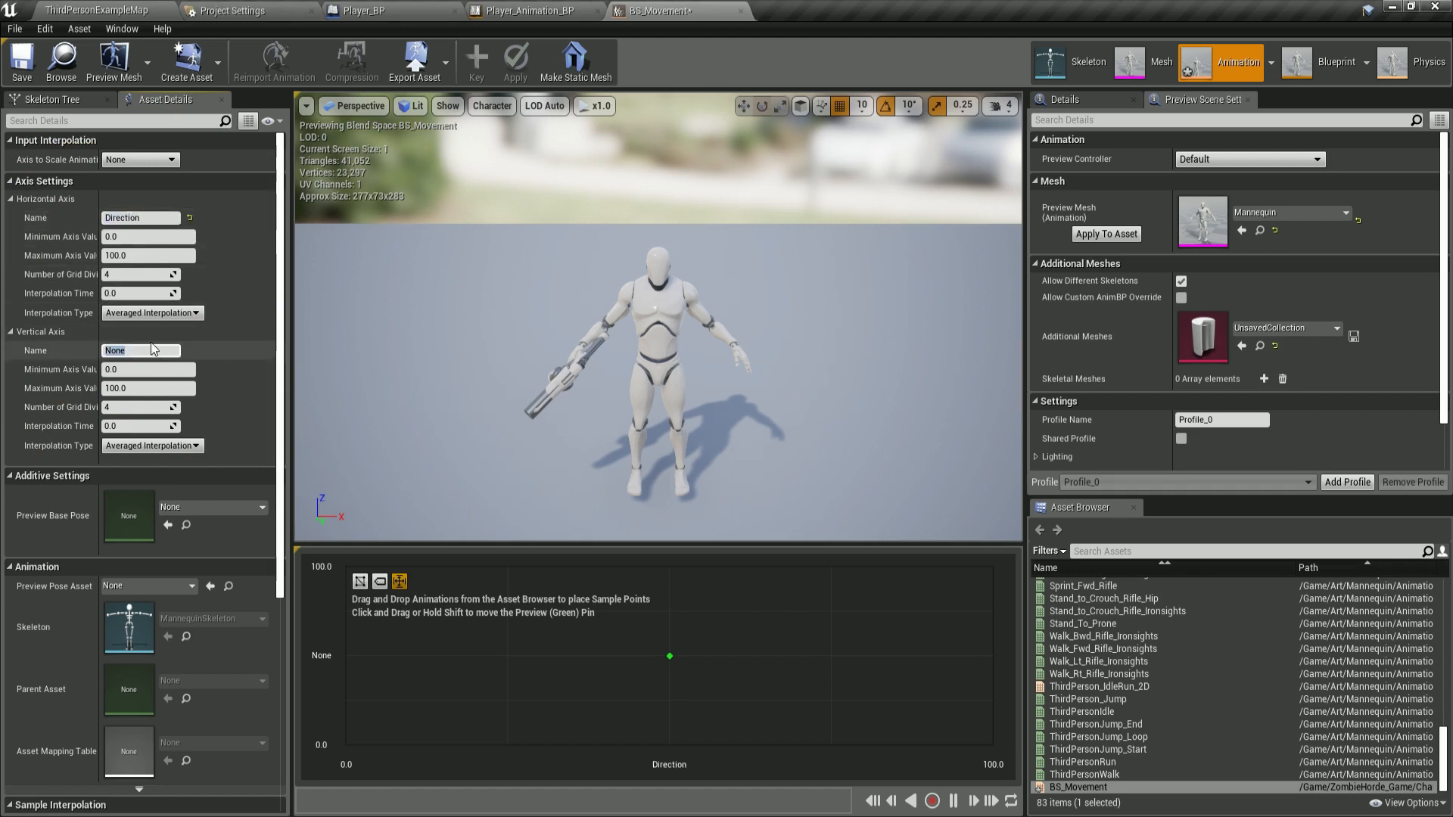
text(Speed)
key(Return)
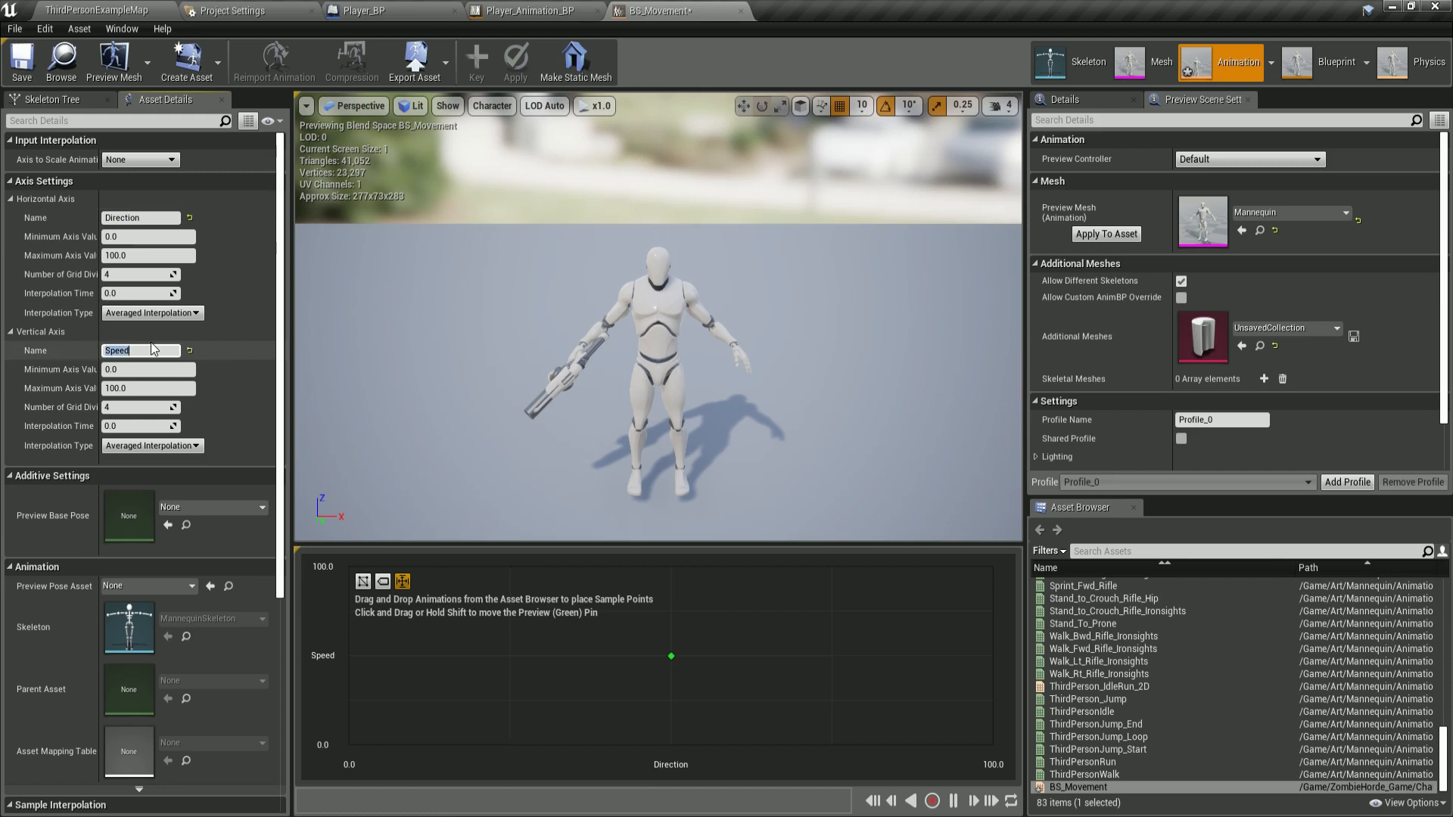
Set the horizontal axis minimum value to -180.
click(114, 237)
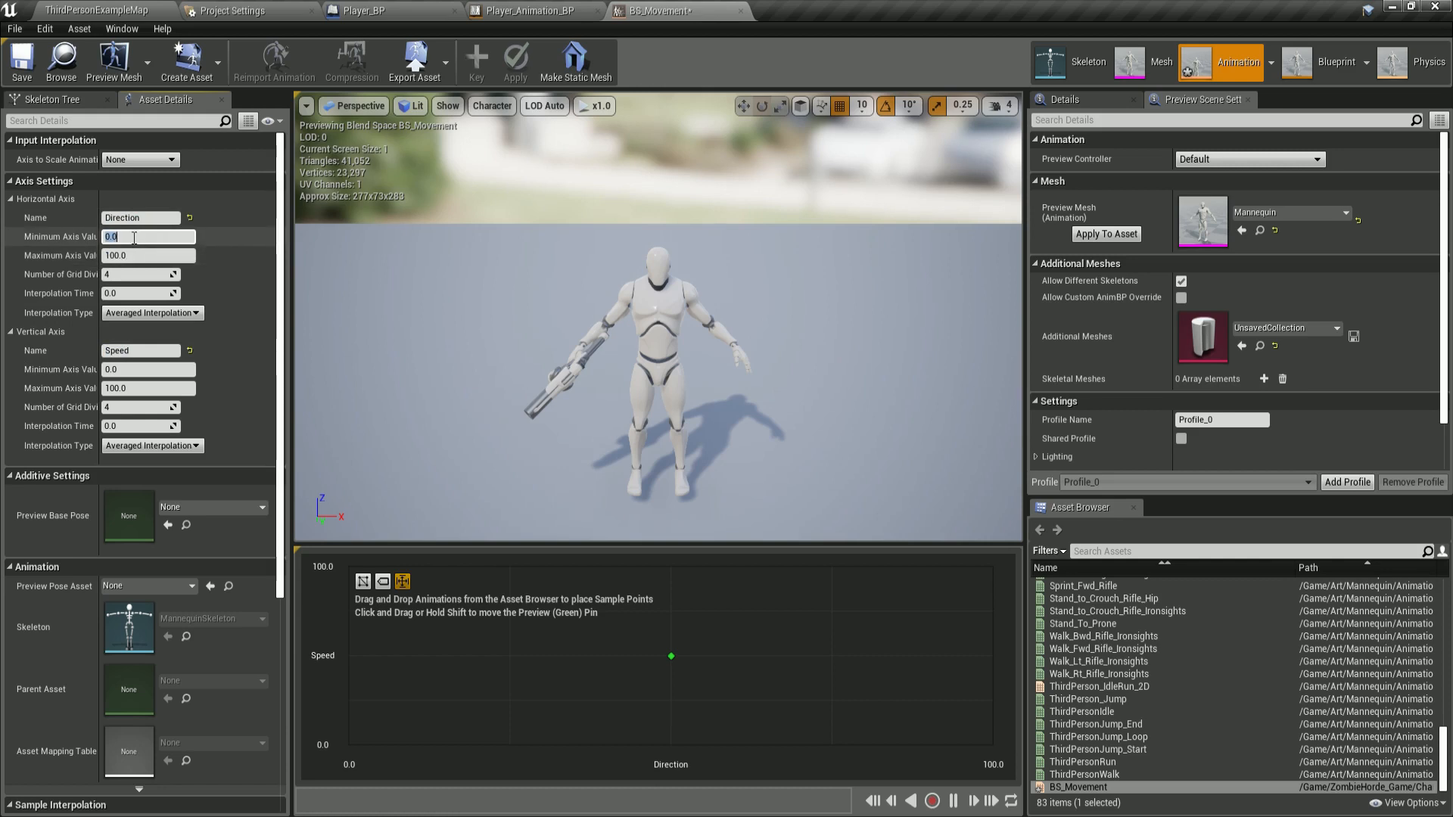
text(-180)
key(Tab)
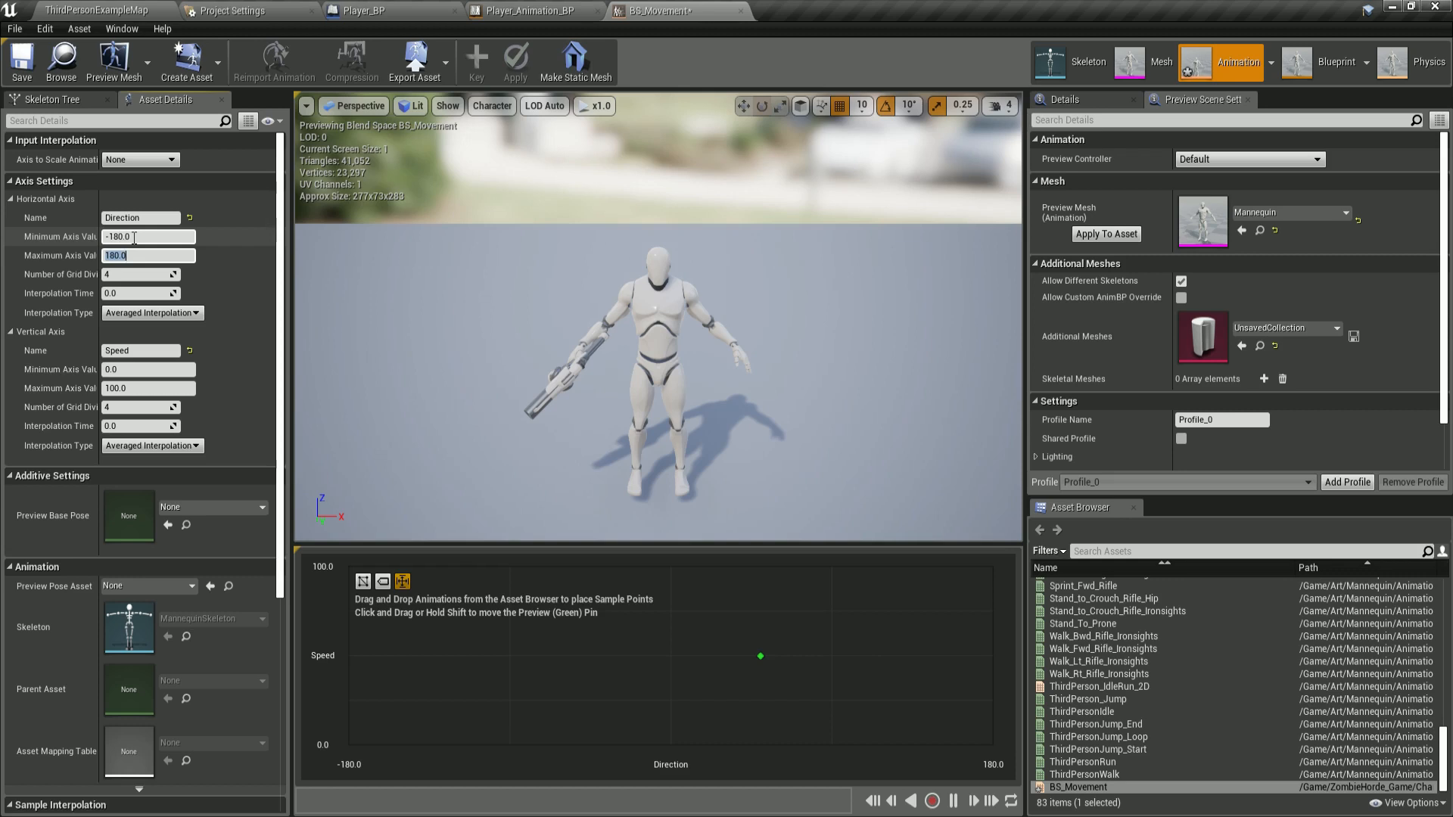
Set the vertical Speed axis maximum value to 300.
click(154, 371)
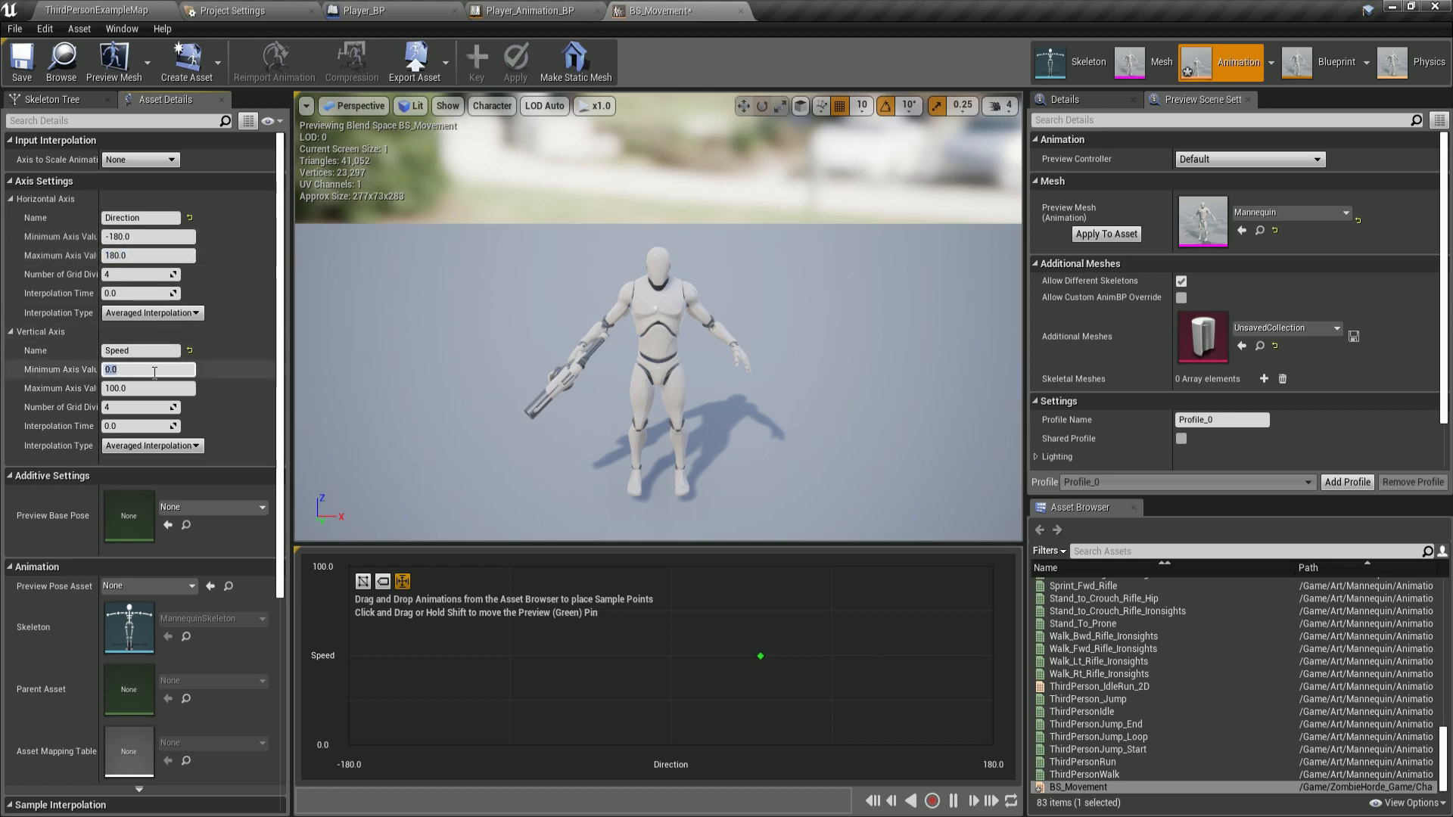
key(Tab)
text(300)
key(Return)
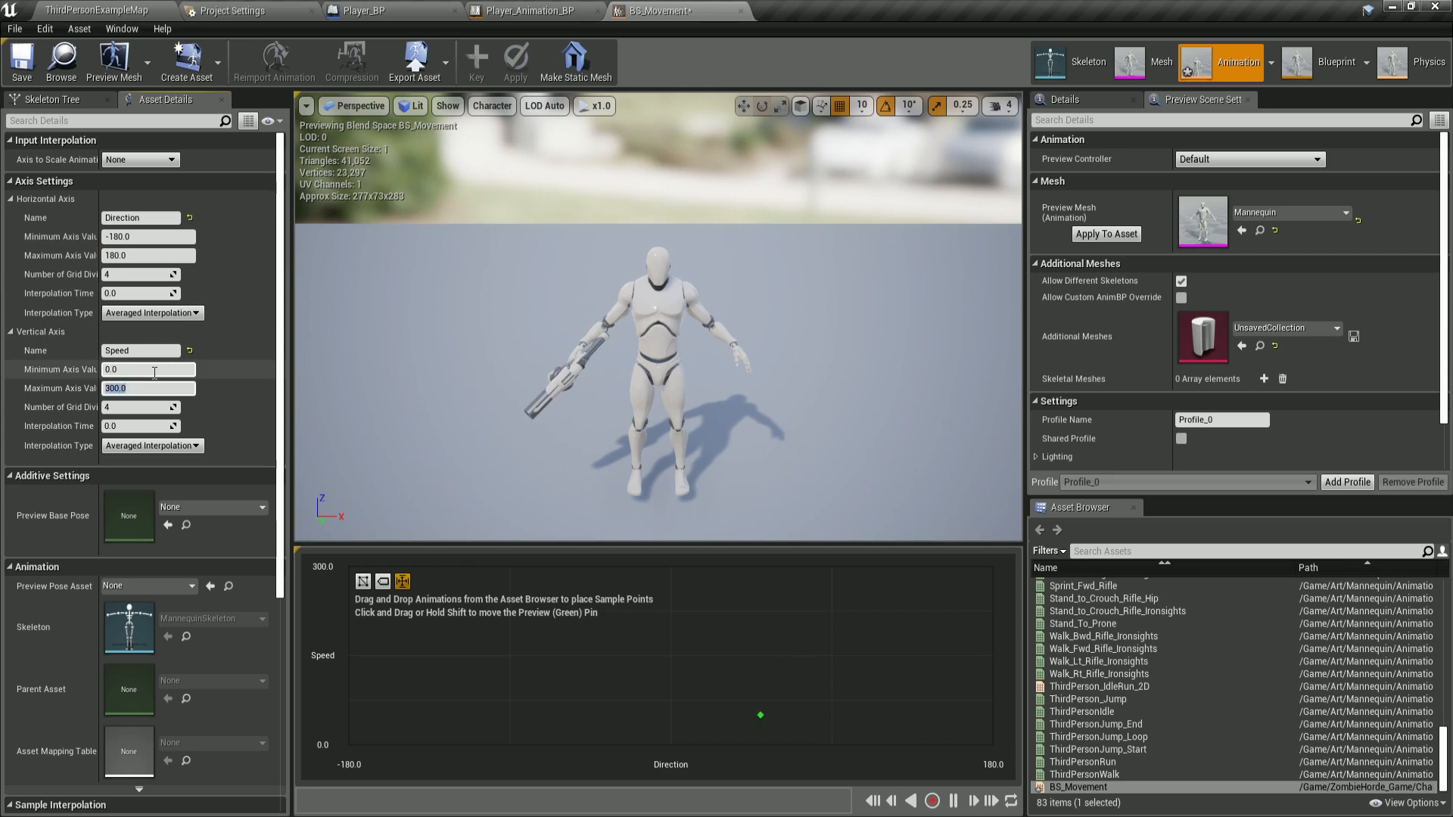
Set the Speed axis grid divisions to 10 and interpolation time to 0.2, and save the blend space.
click(123, 407)
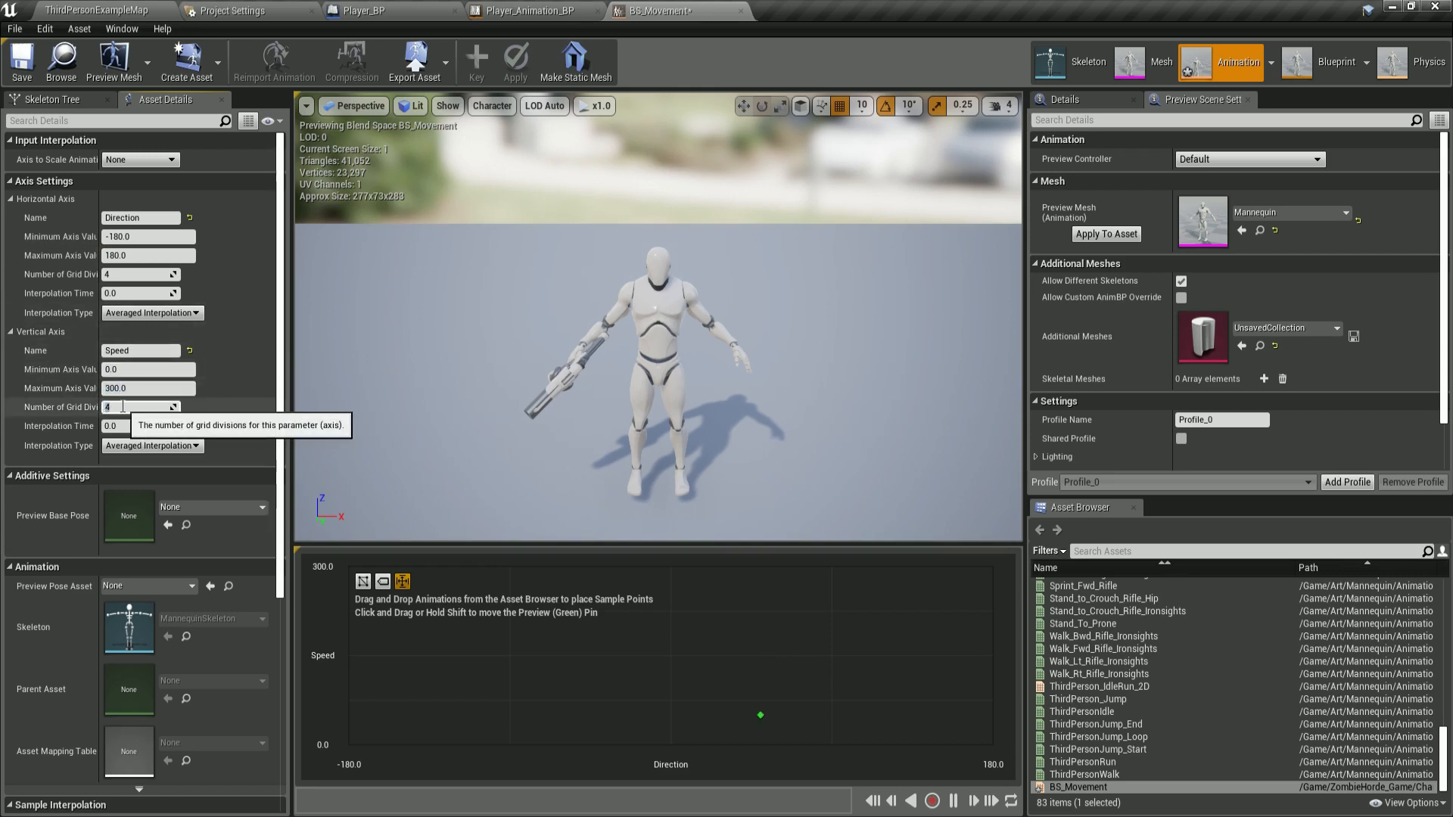
text(10)
key(Return)
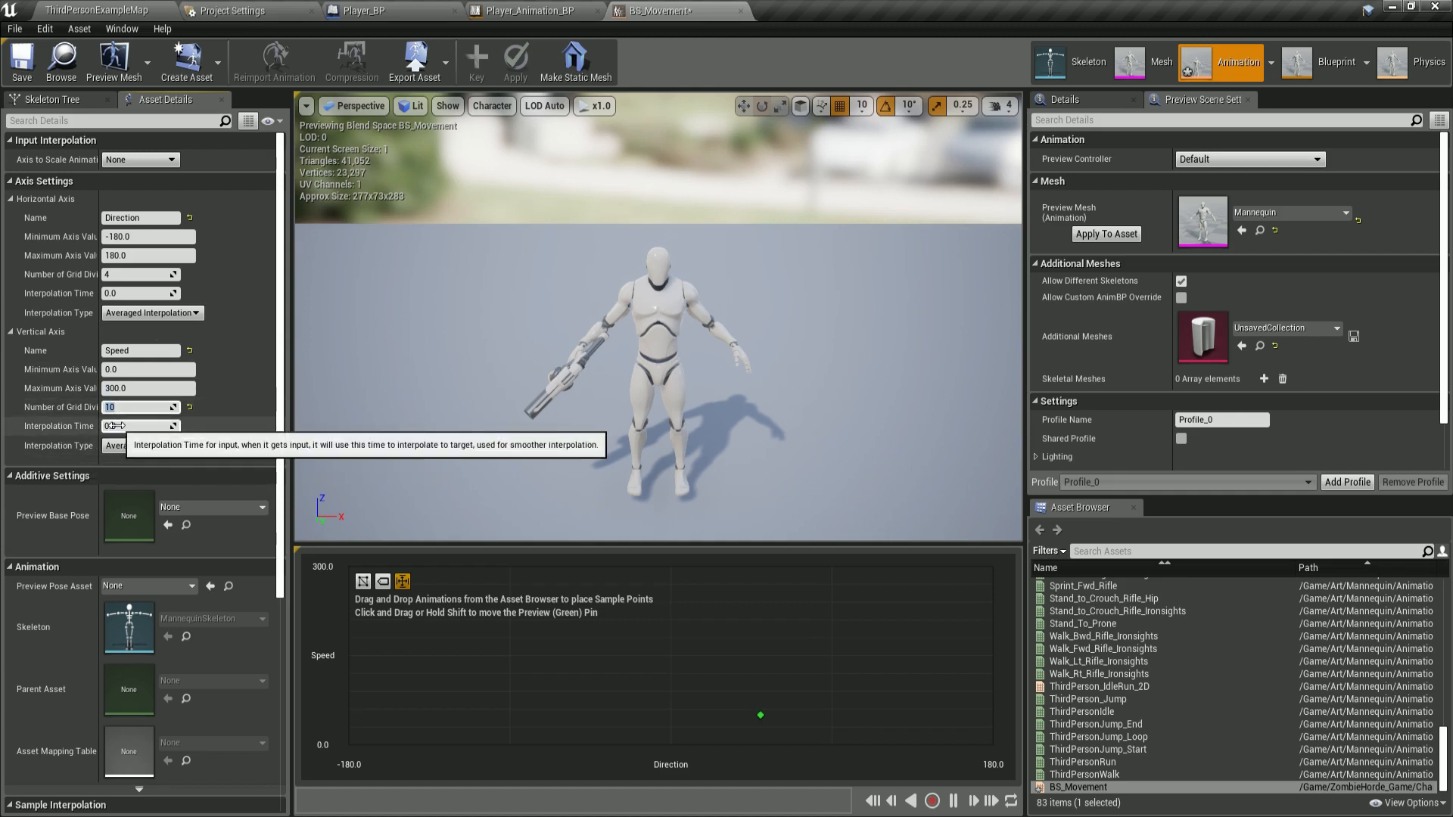
click(116, 426)
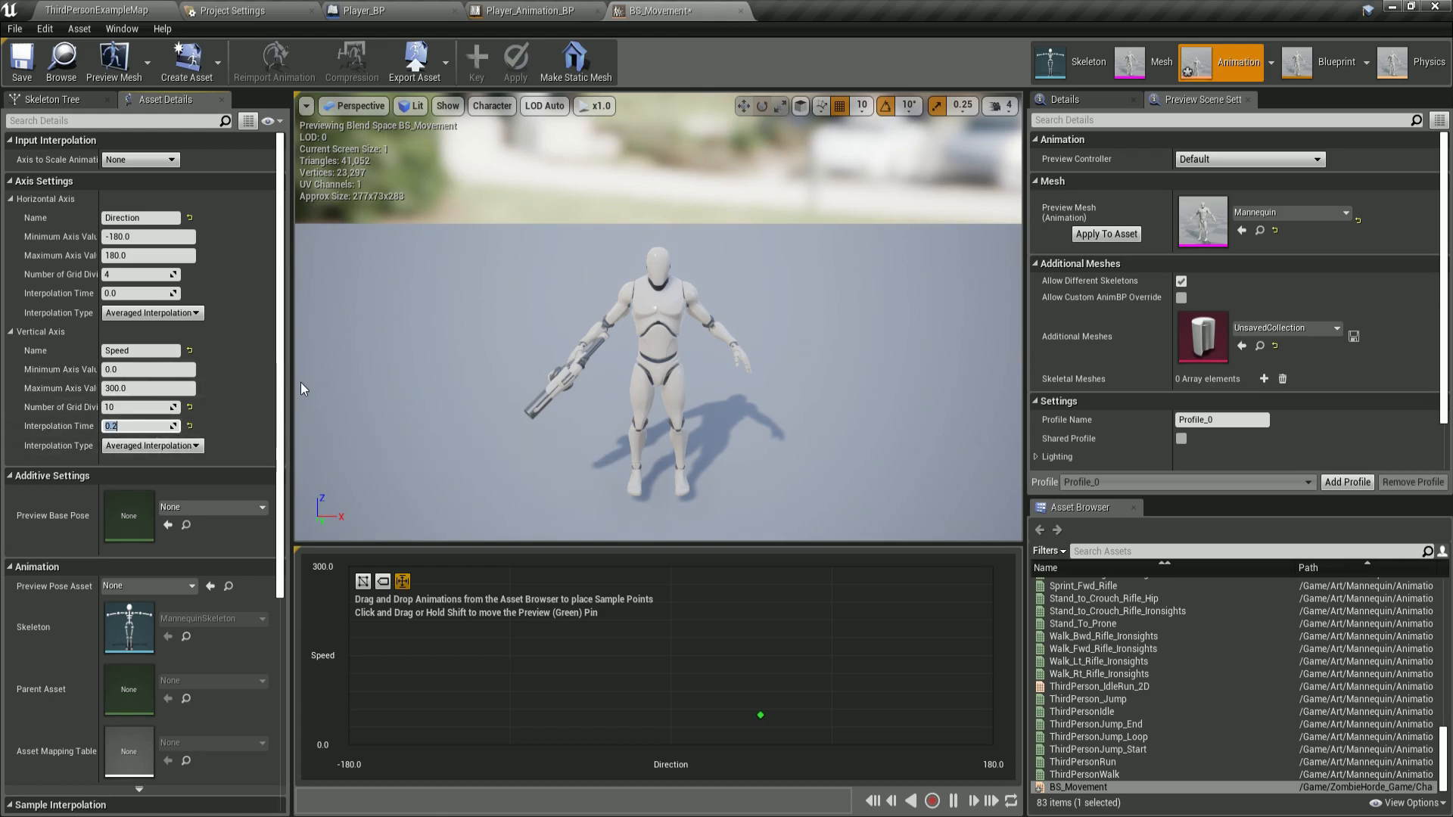
click(22, 60)
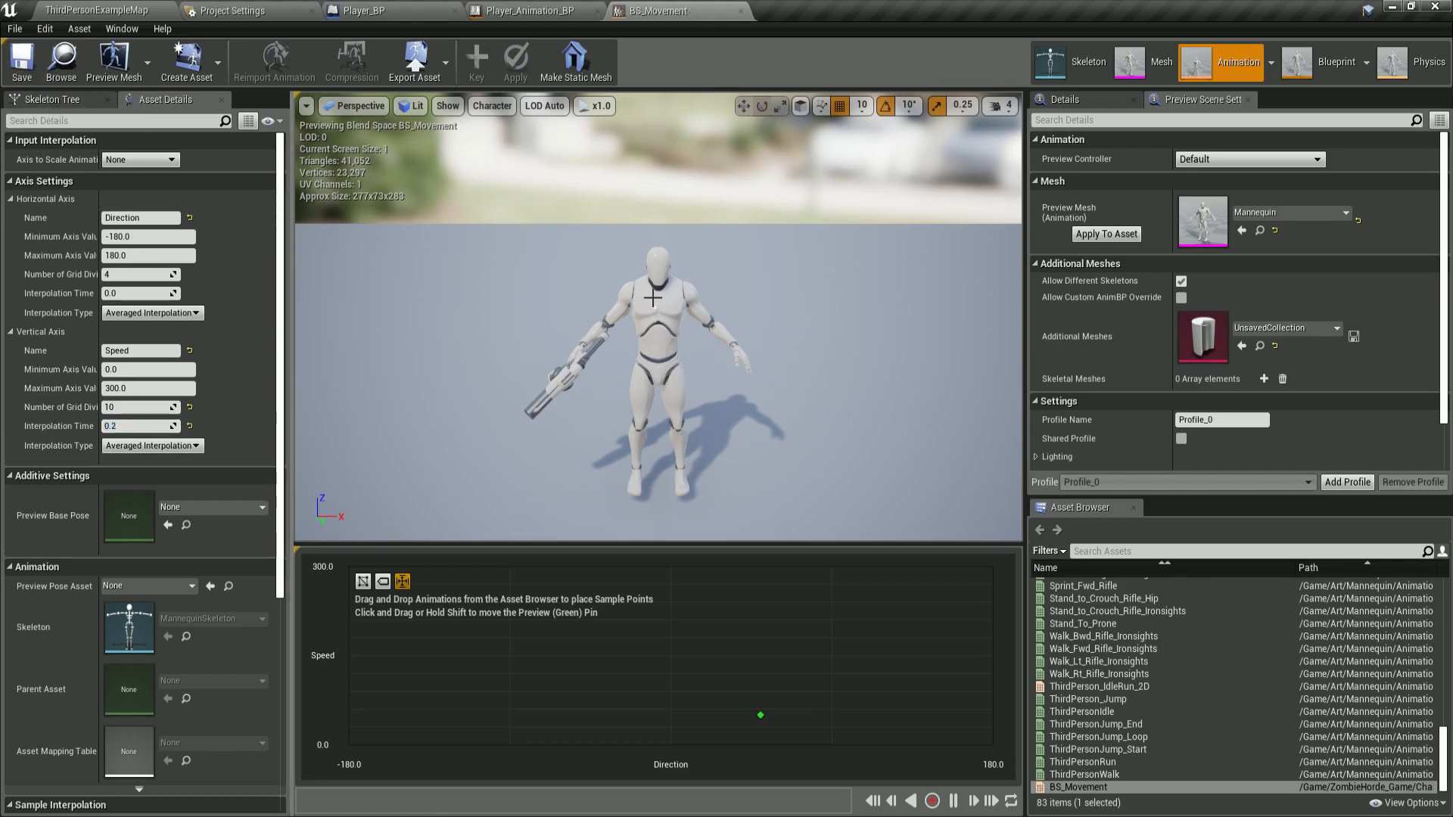
Browse the content folders to Art/Mannequin/Animations/AnimStarterPack to locate the walk animations, then return to BS_Movement.
click(1103, 551)
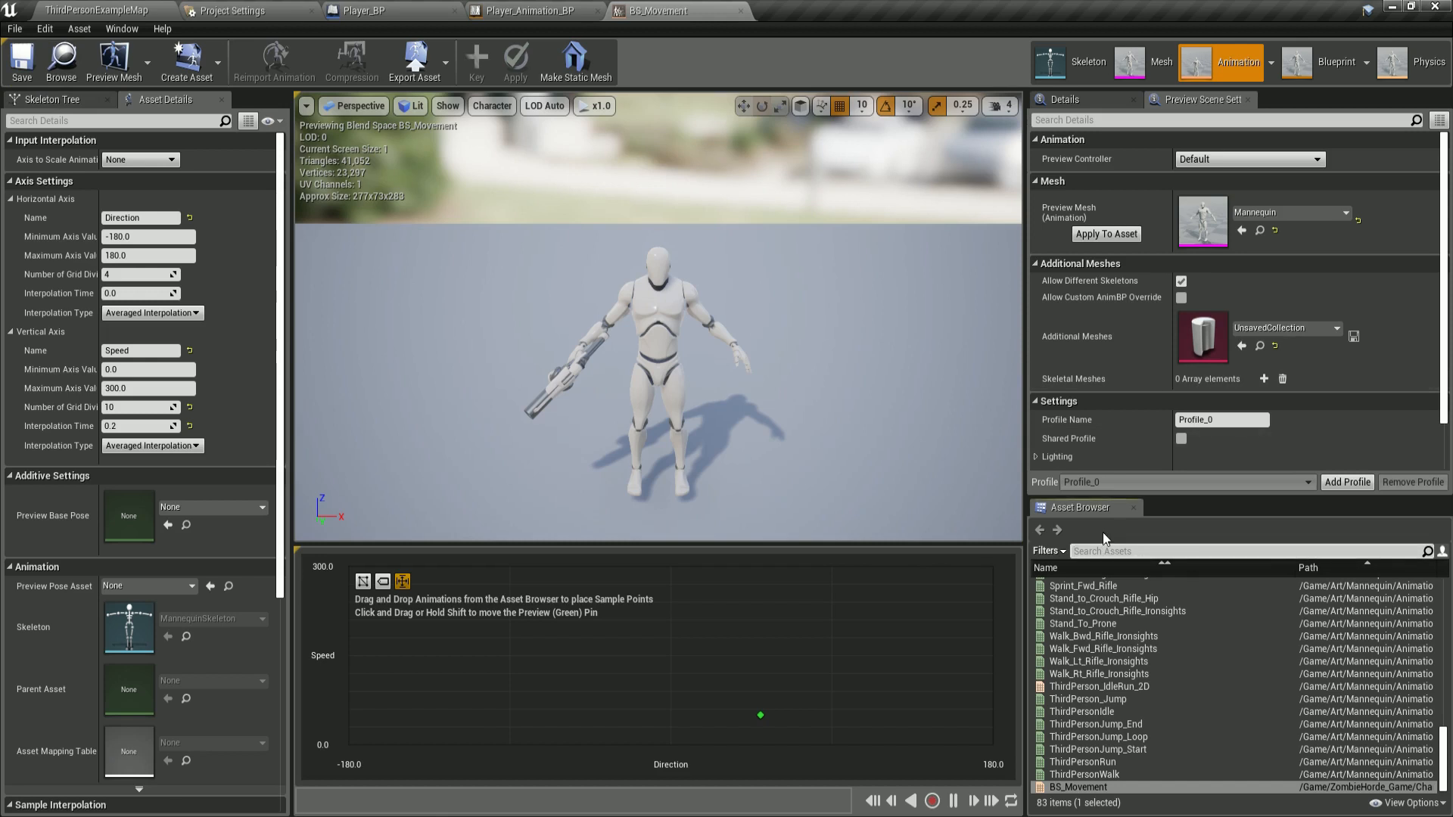
drag(942, 308, 1083, 483)
click(147, 10)
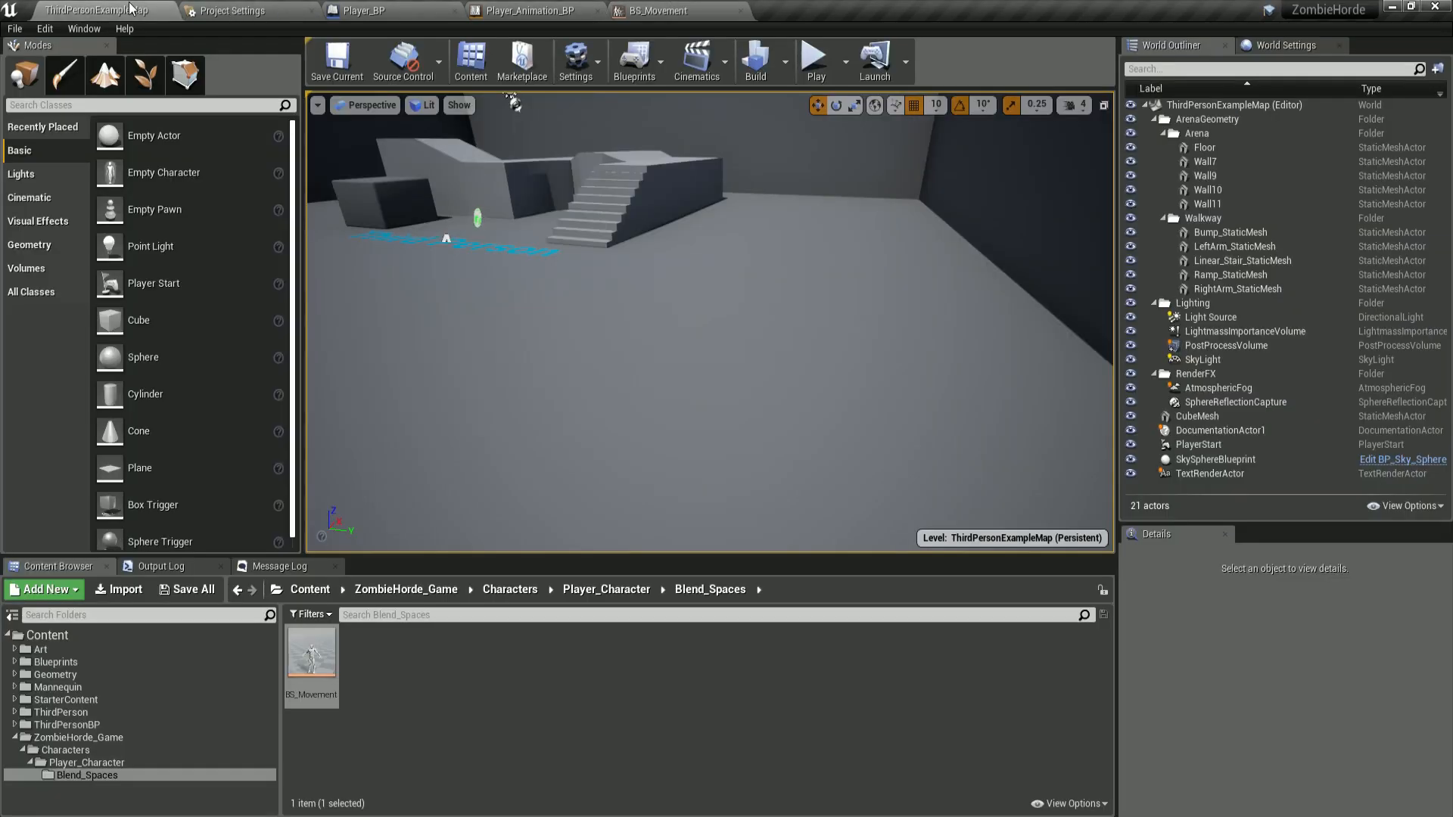
click(152, 649)
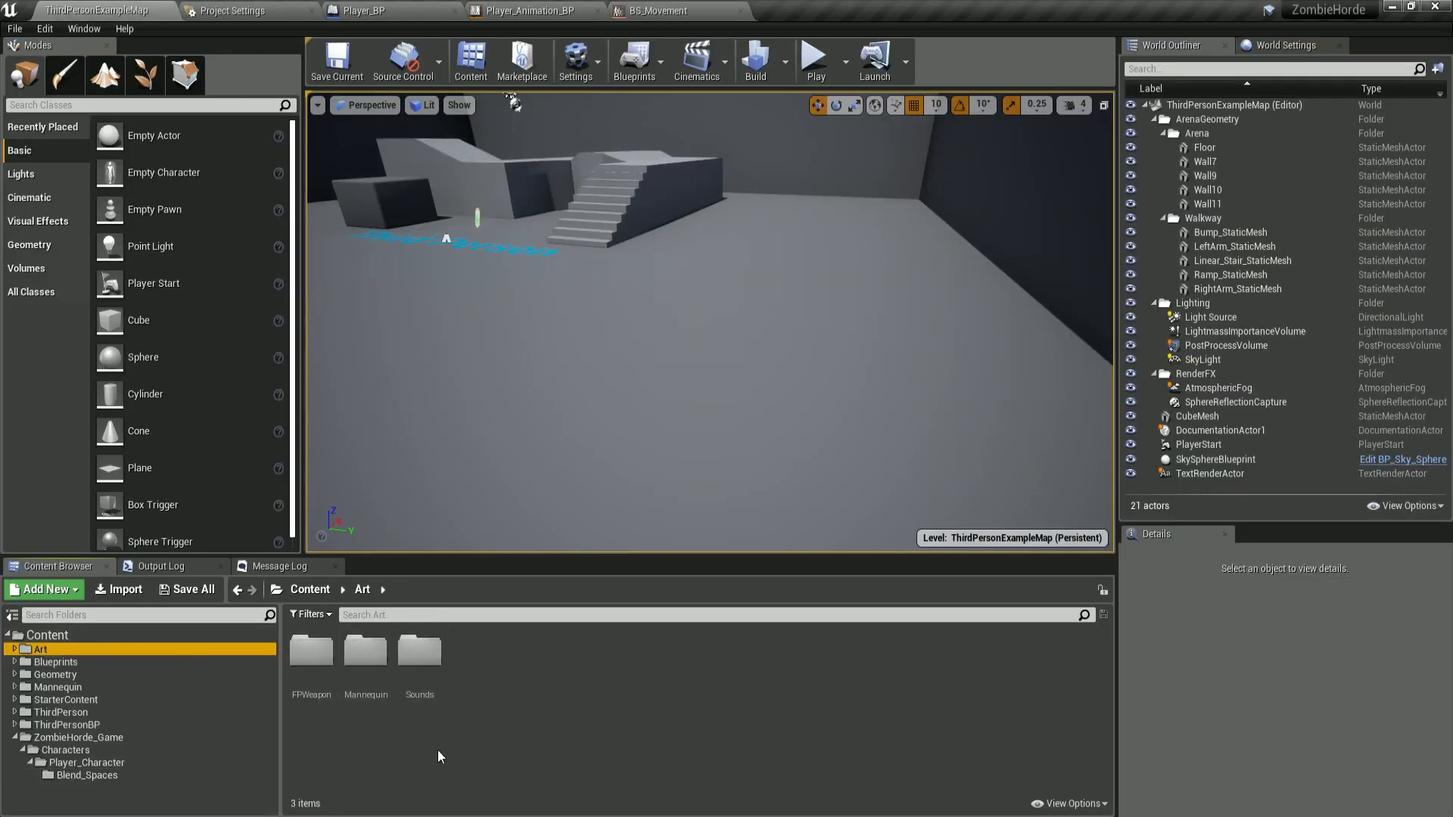
click(360, 651)
double_click(359, 651)
double_click(311, 649)
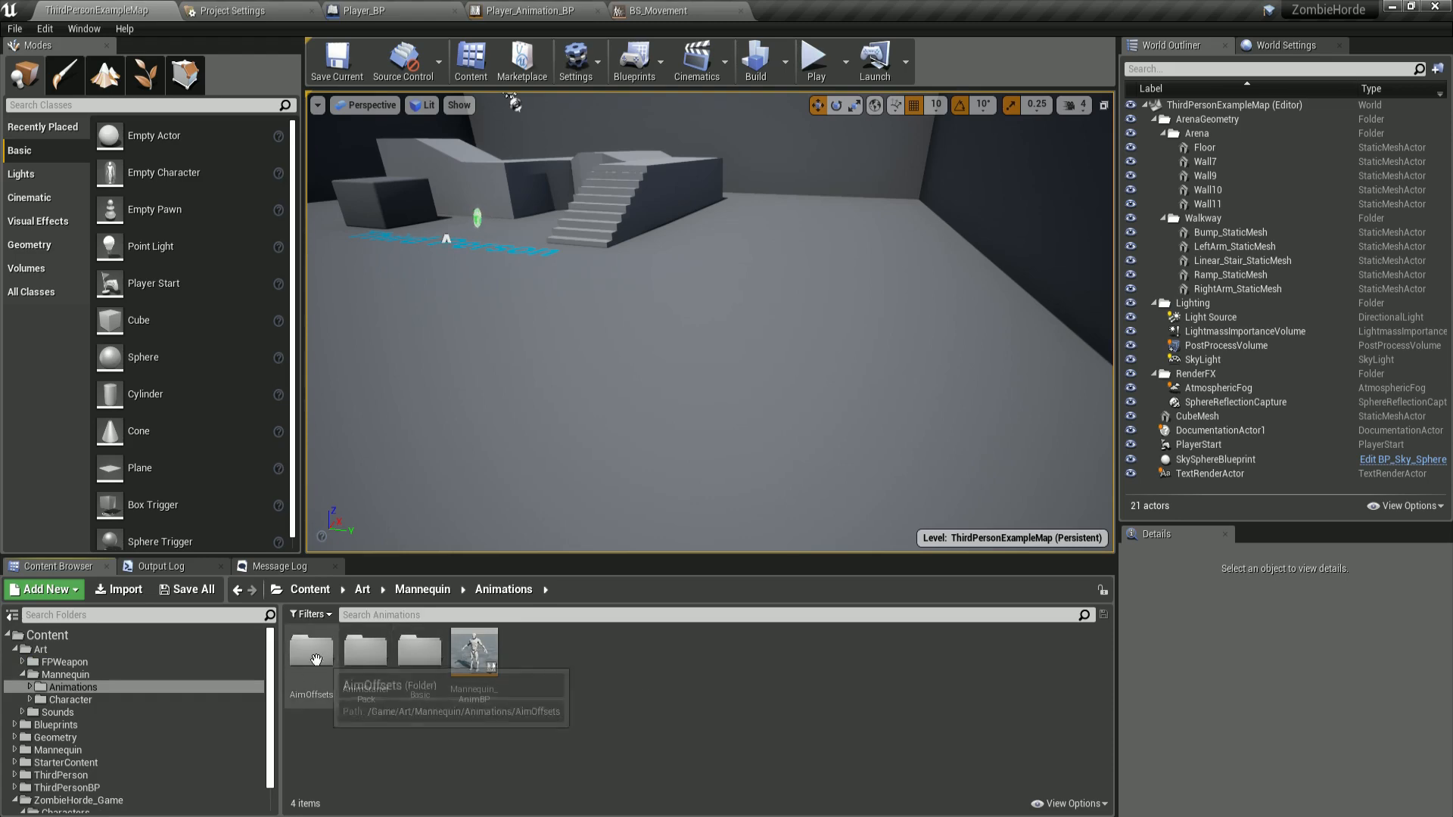
double_click(363, 652)
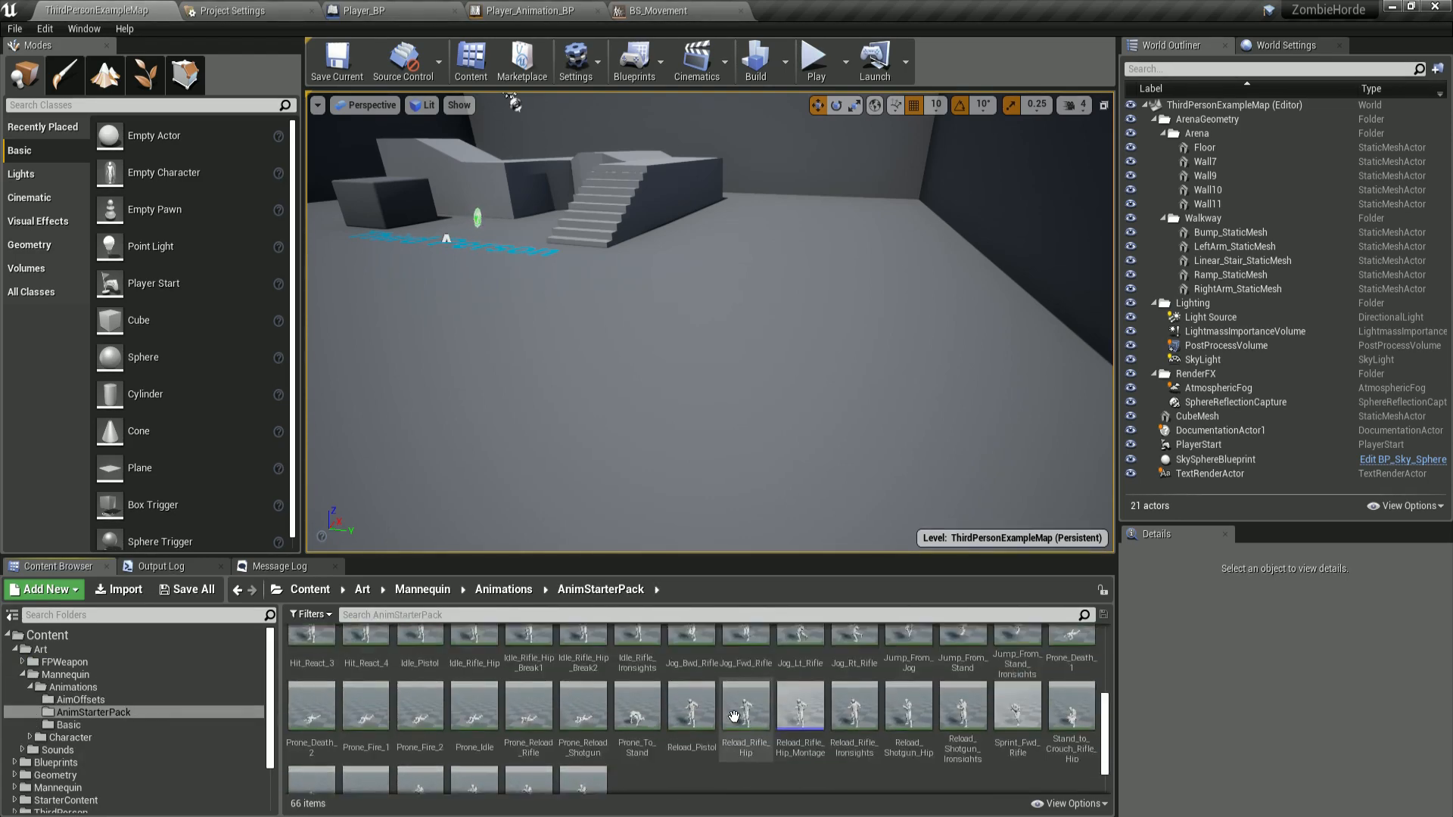
click(47, 635)
click(648, 12)
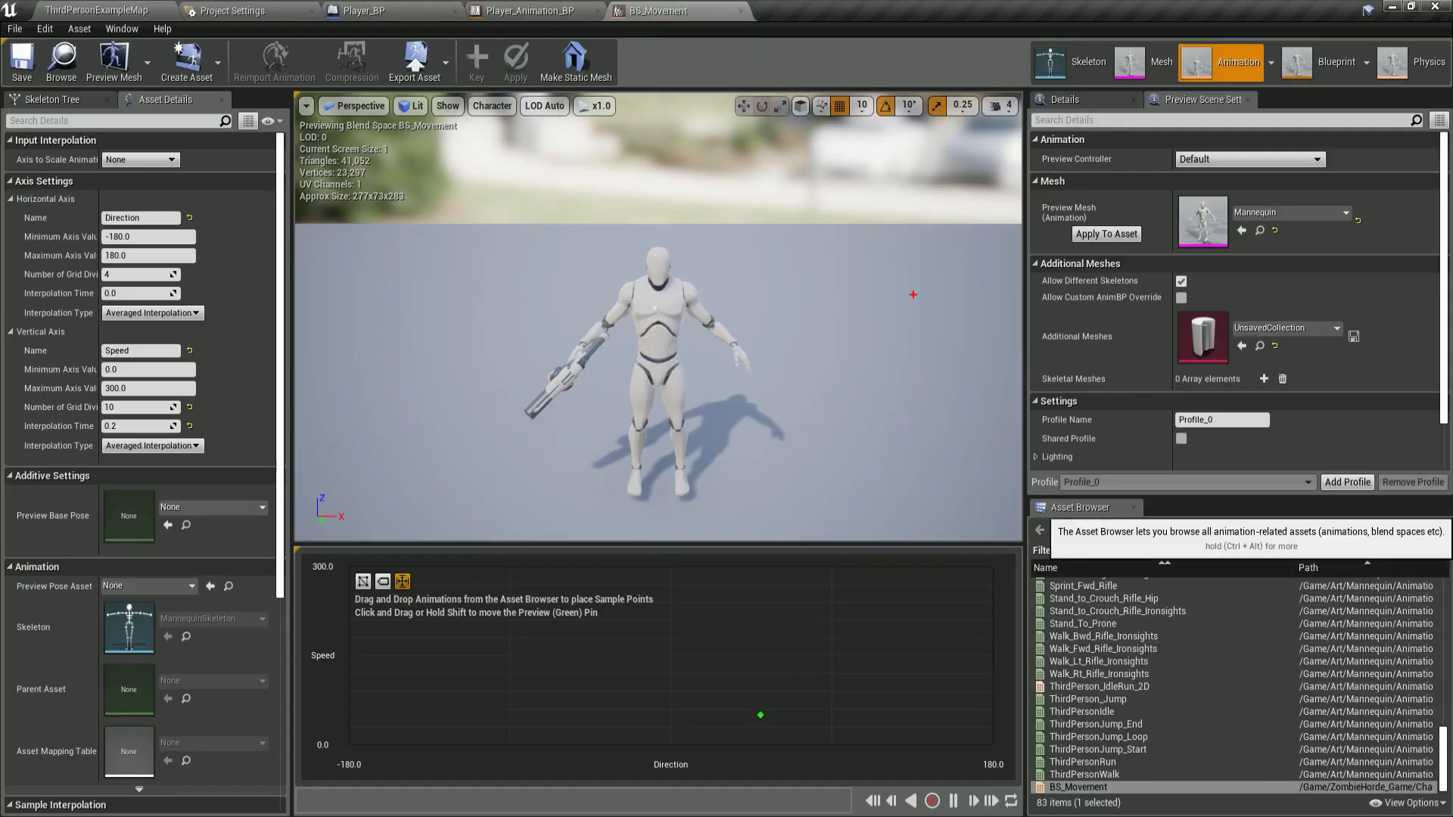
Search the asset browser for walk_bwd and place Walk_Bwd_Rifle_Ironsights at Direction -180, Speed 300.
mouse_move(913, 294)
mouse_down()
mouse_move(1094, 522)
mouse_move(1260, 523)
mouse_move(991, 564)
mouse_up()
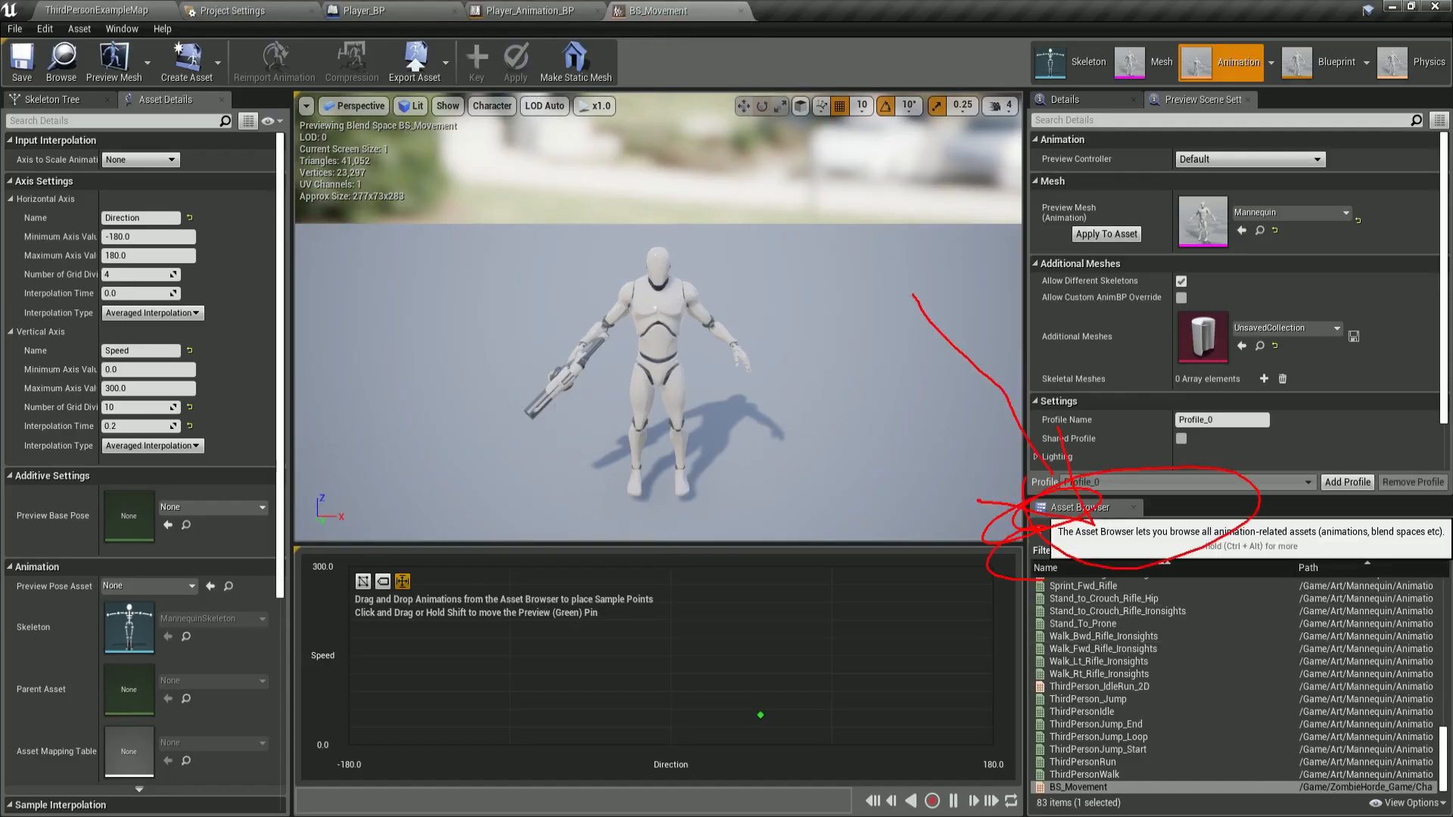
drag(1142, 549, 1263, 704)
key(Escape)
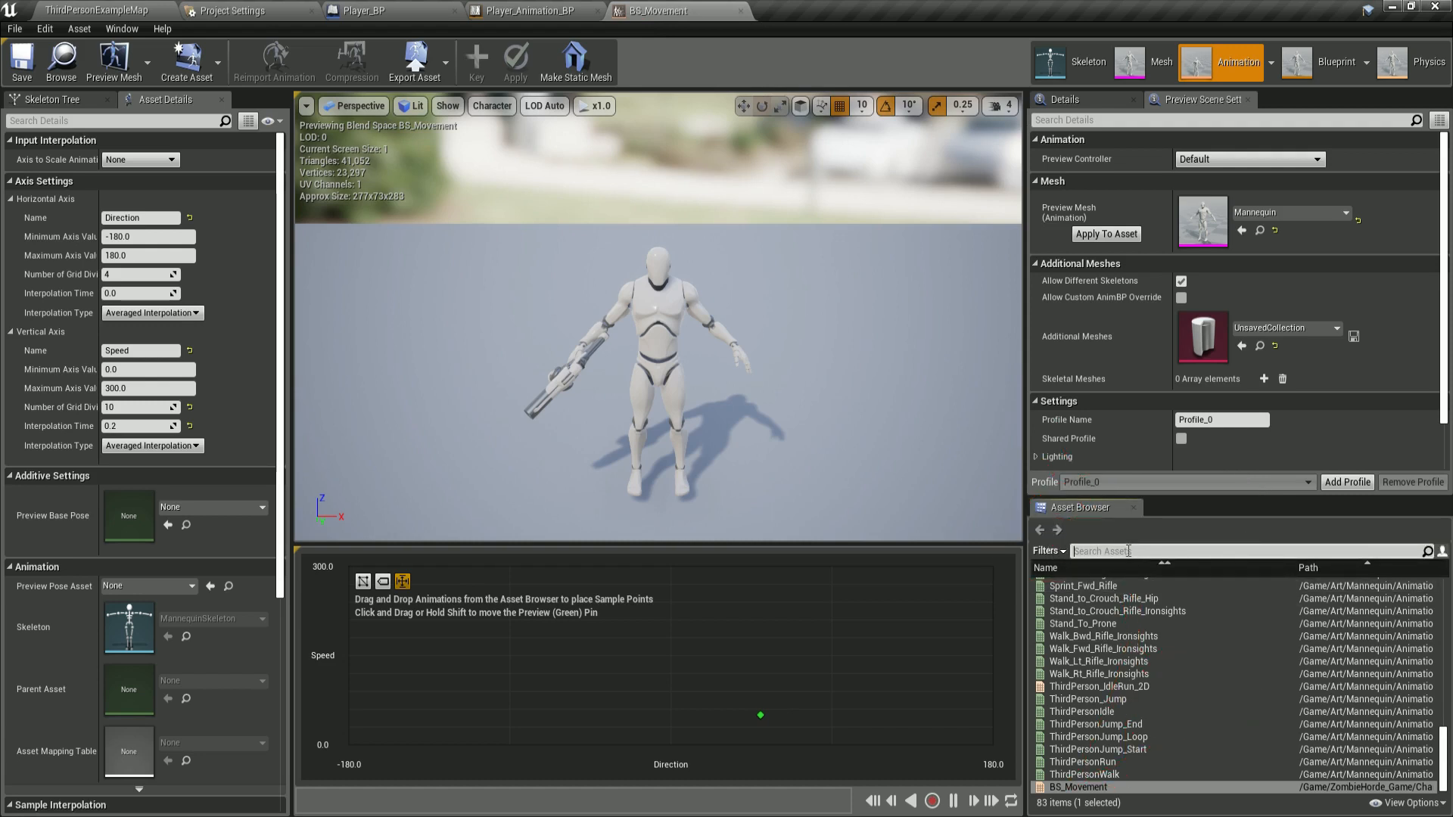
text(walk)
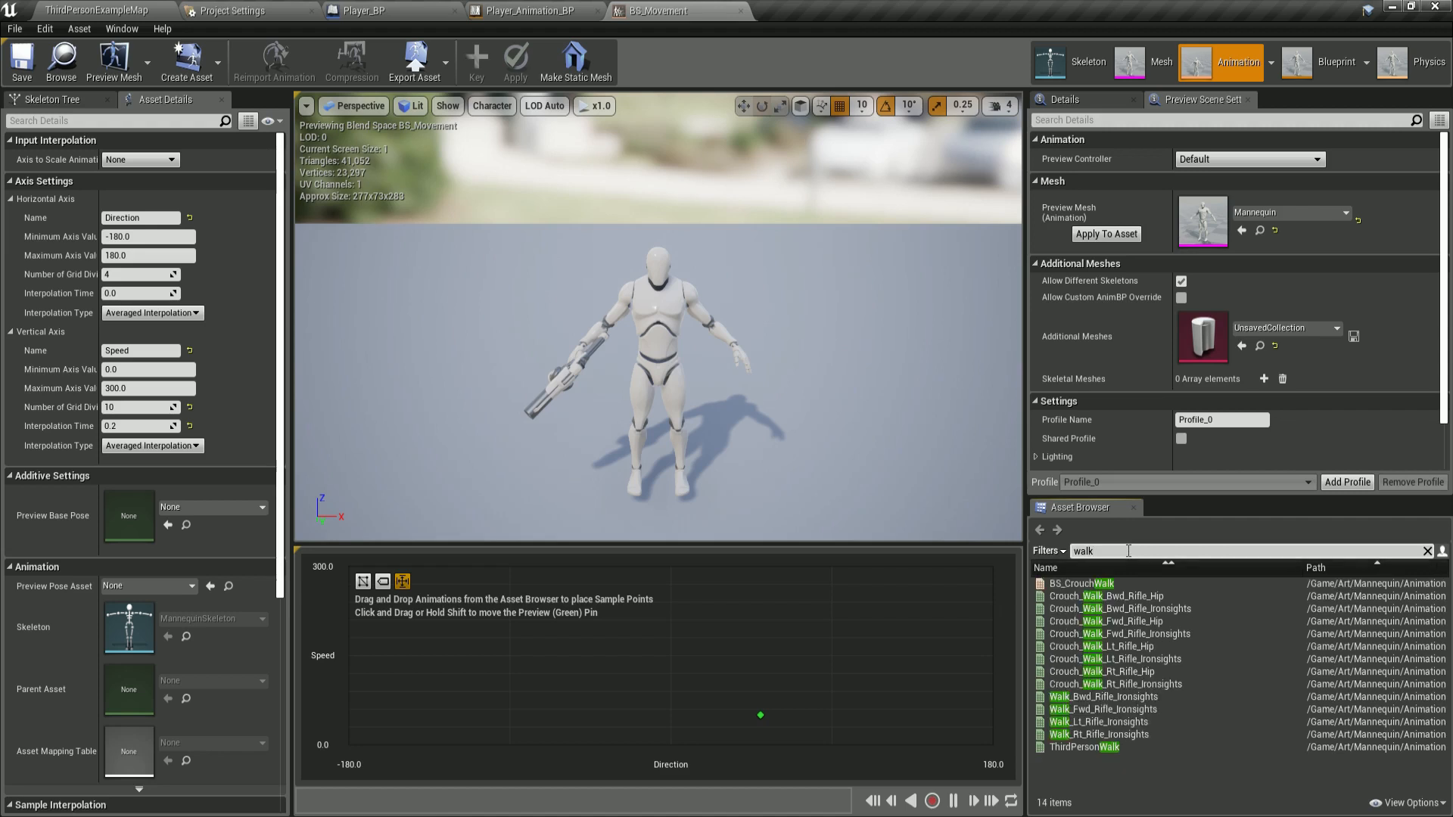
text(_bw)
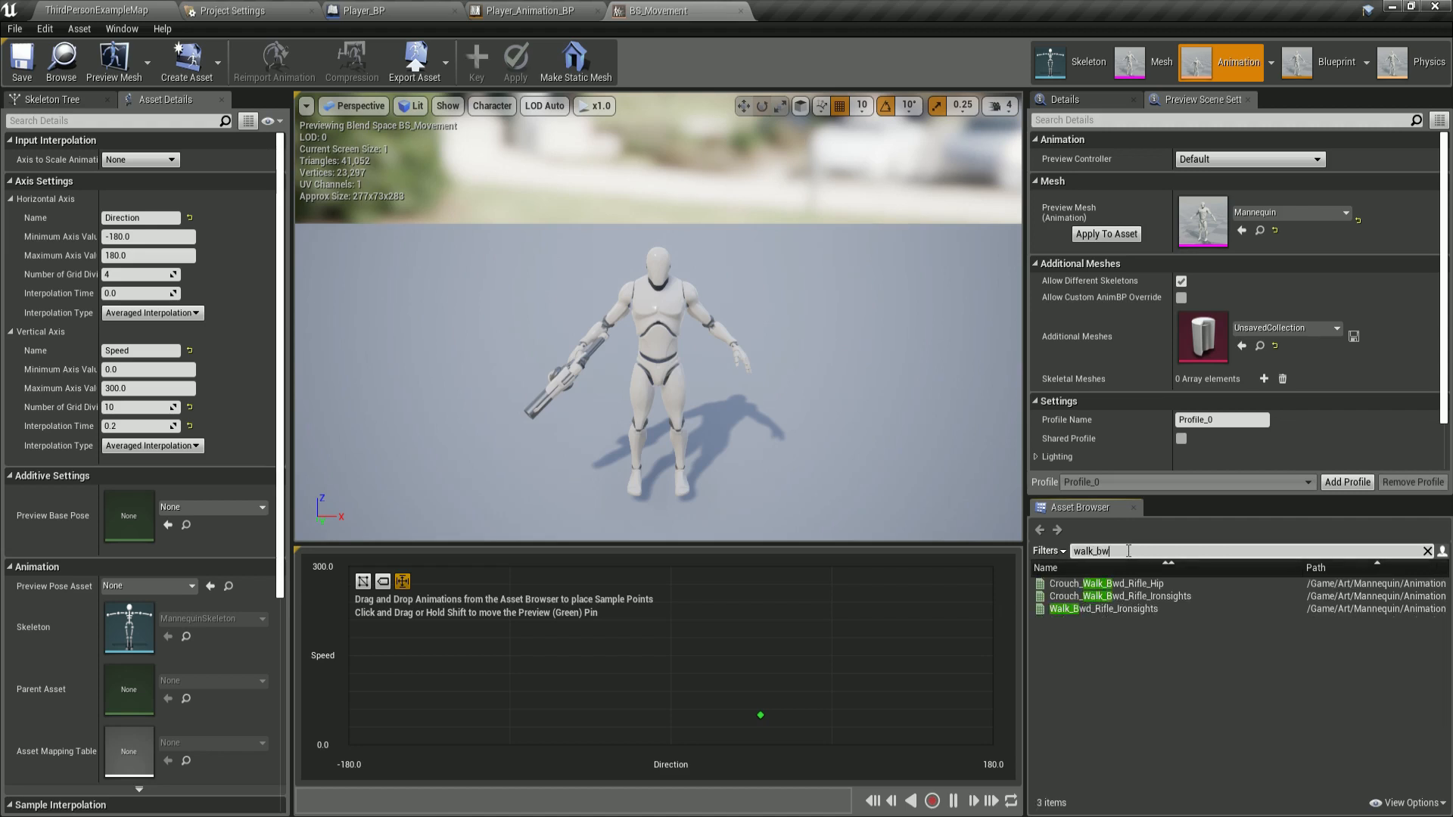
text(d)
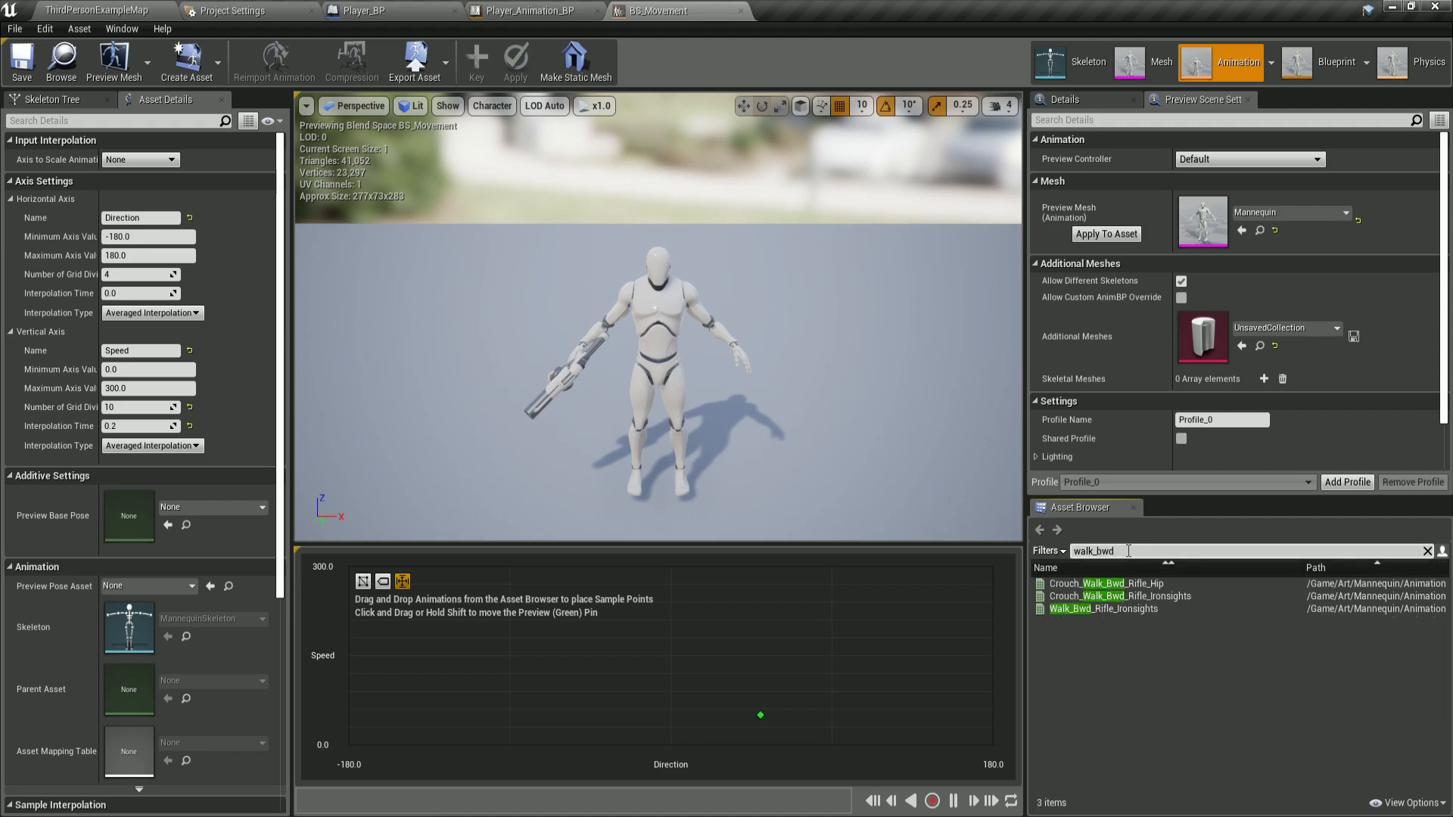
click(1086, 610)
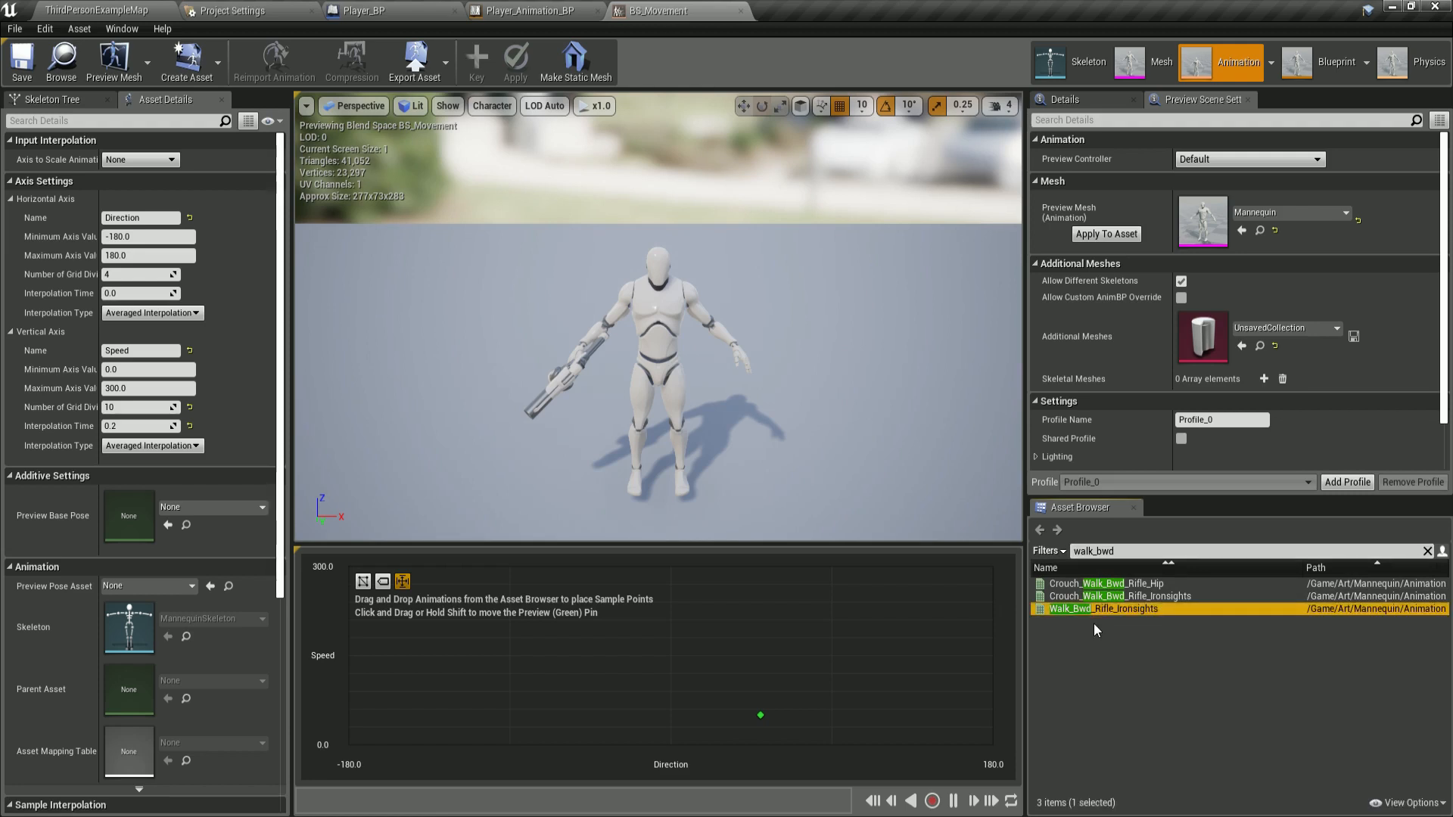
drag(1074, 609, 352, 573)
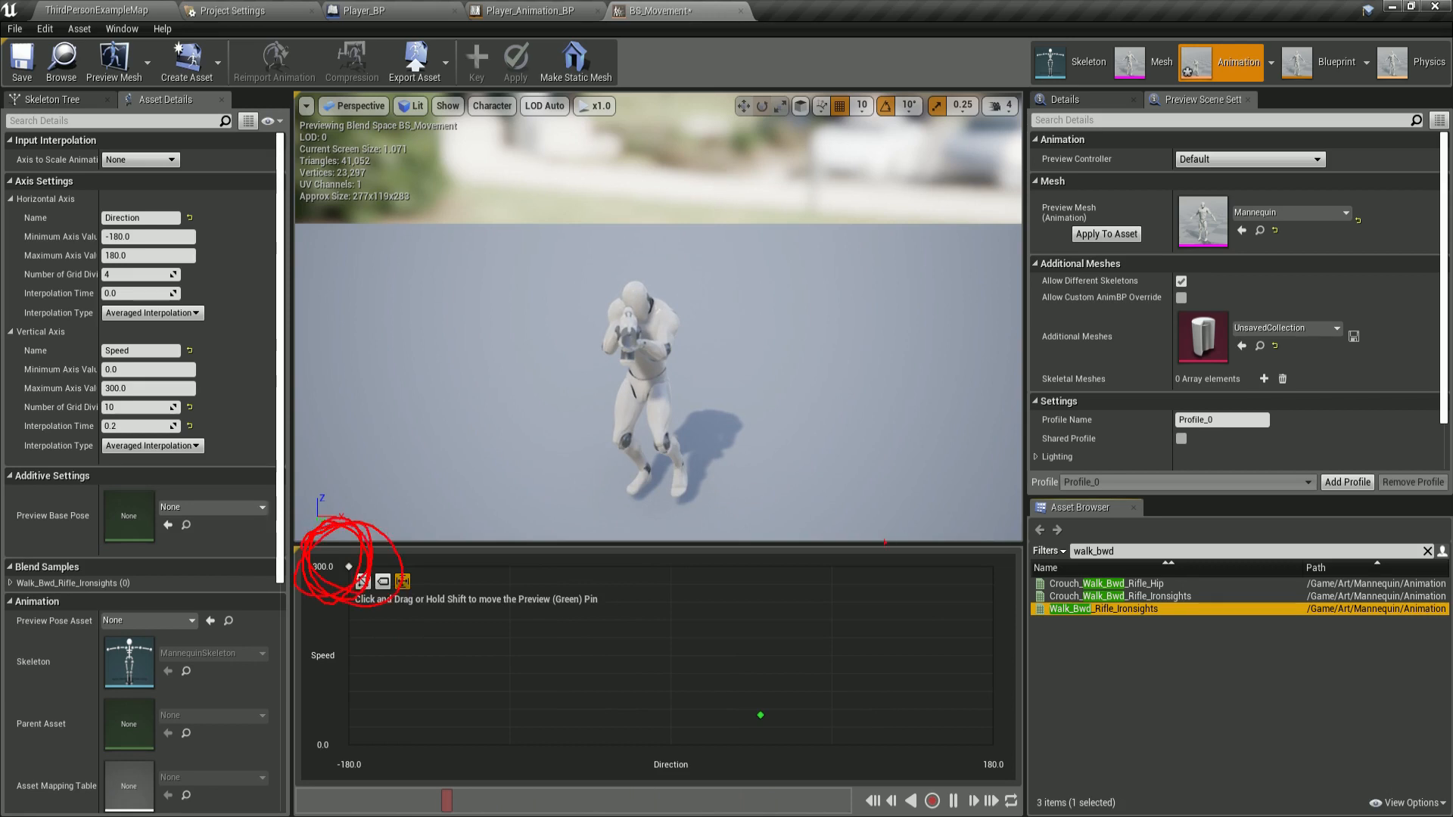
key(Escape)
Search for walk_lt and place Walk_Lt_Rifle_Ironsights at Direction -90, Speed 300.
click(1177, 551)
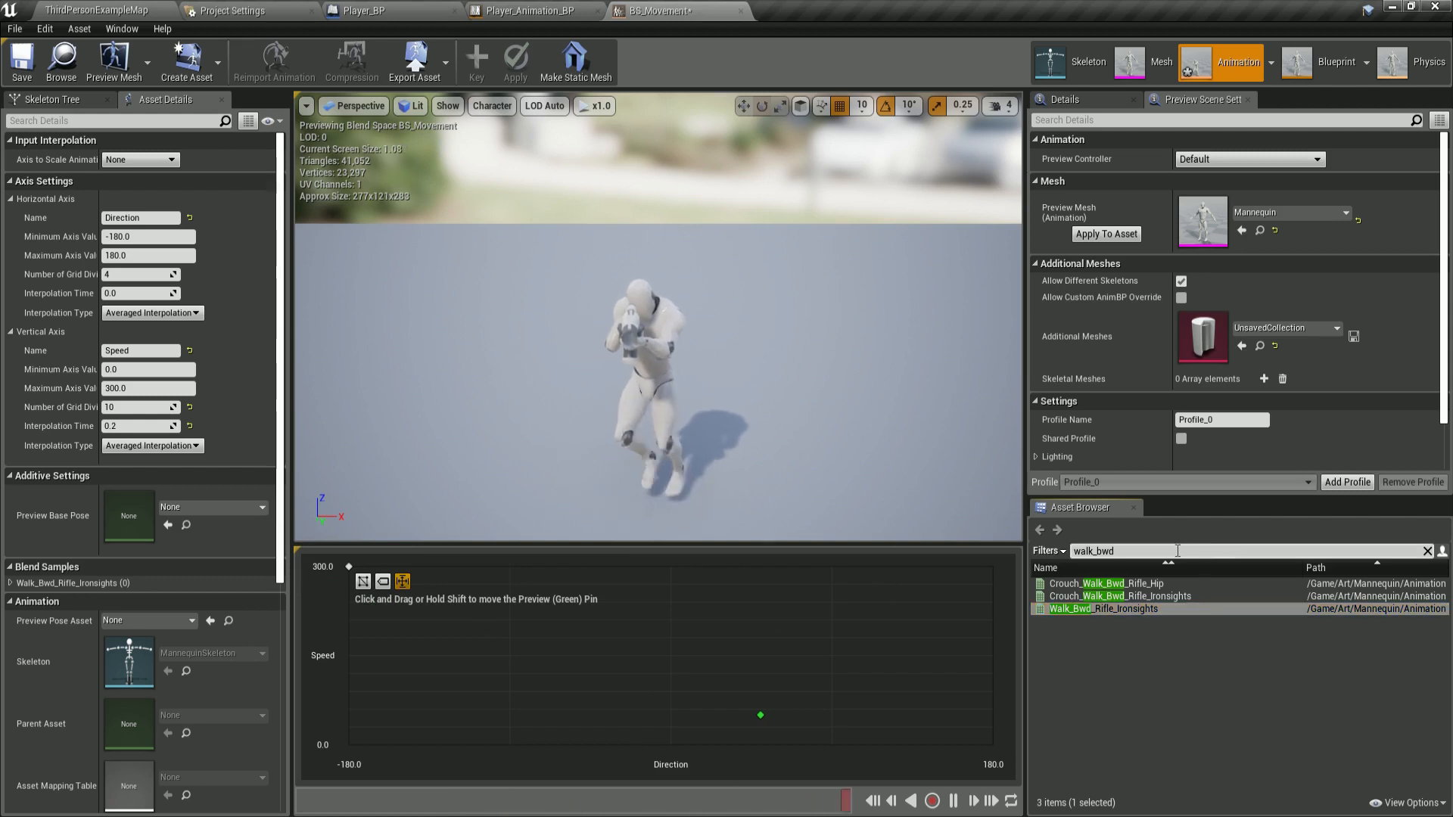
key(BackSpace)
key(BackSpace)
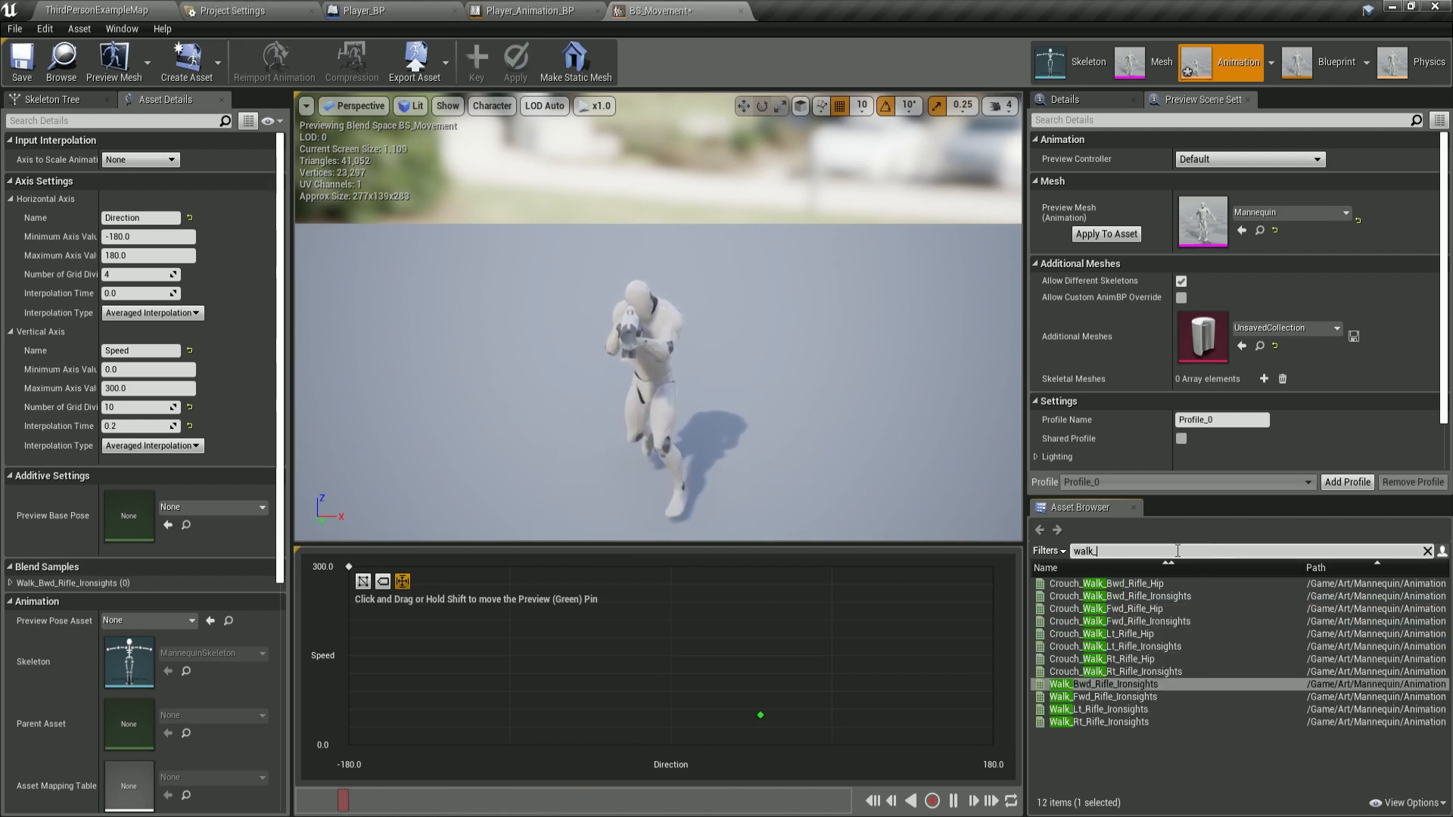
text(l)
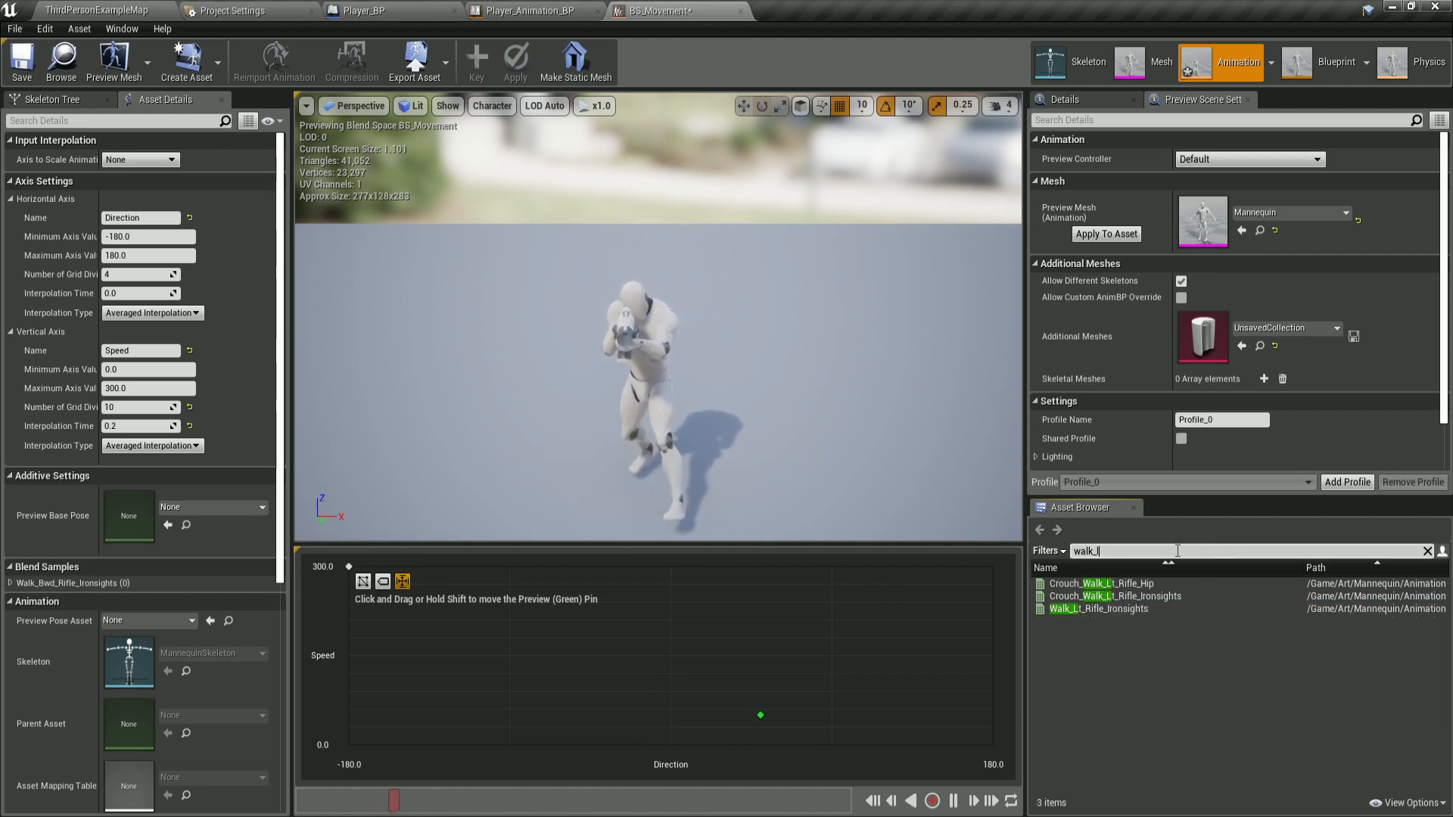
text(t)
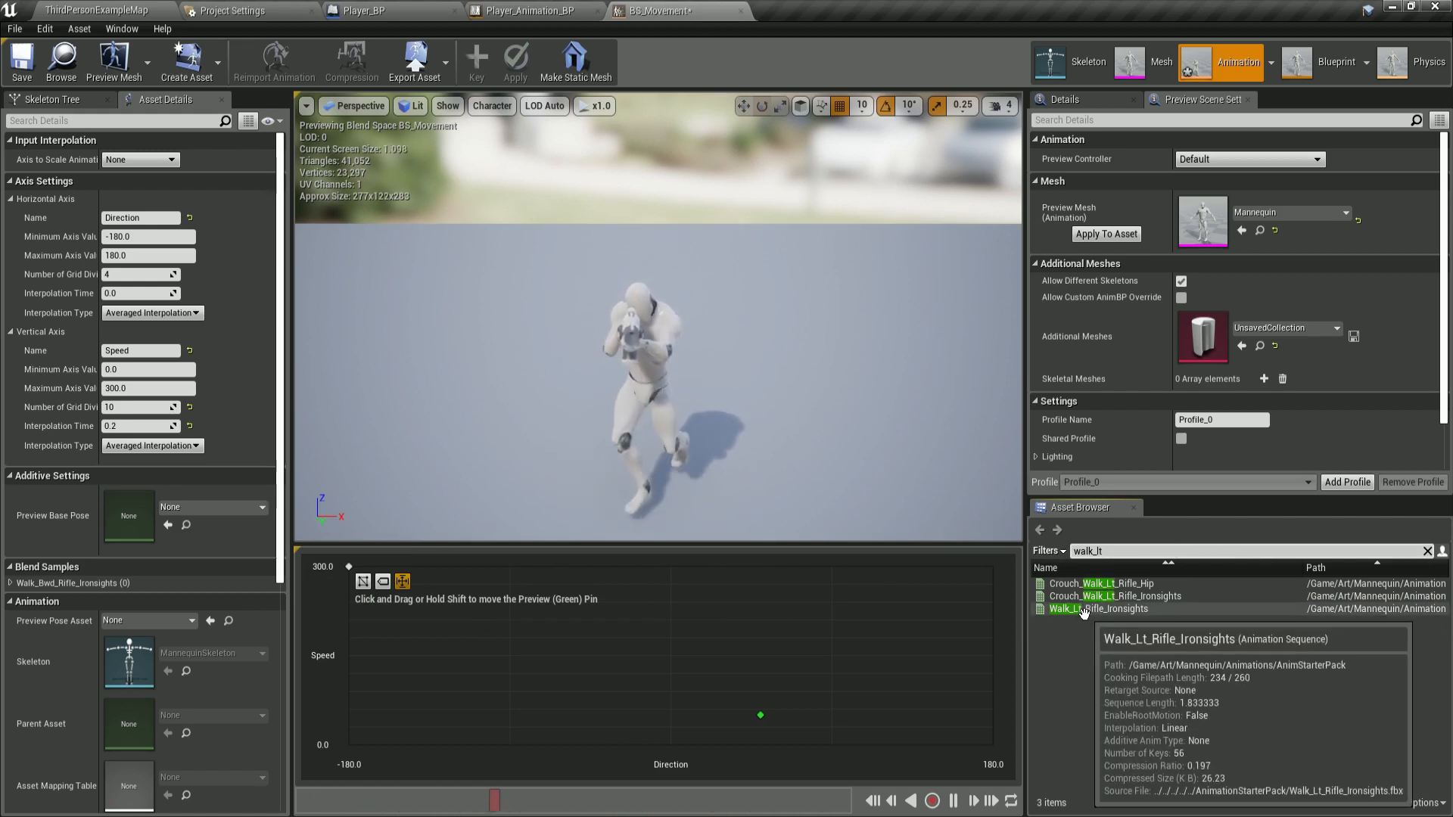
drag(1084, 610, 509, 569)
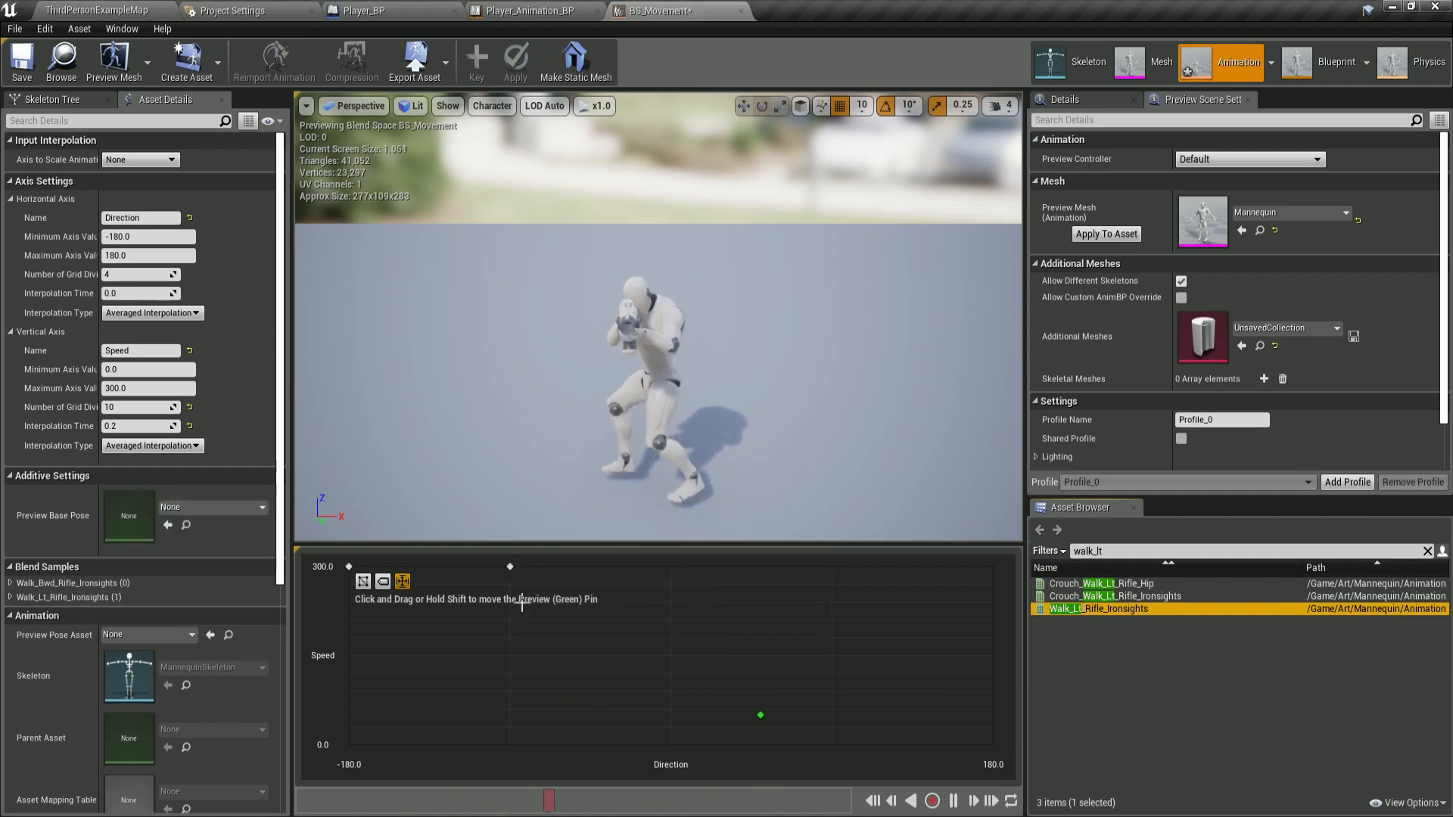
Search for walk_fwd and place Walk_Fwd_Rifle_Ironsights at Direction 0, Speed 300.
mouse_move(510, 569)
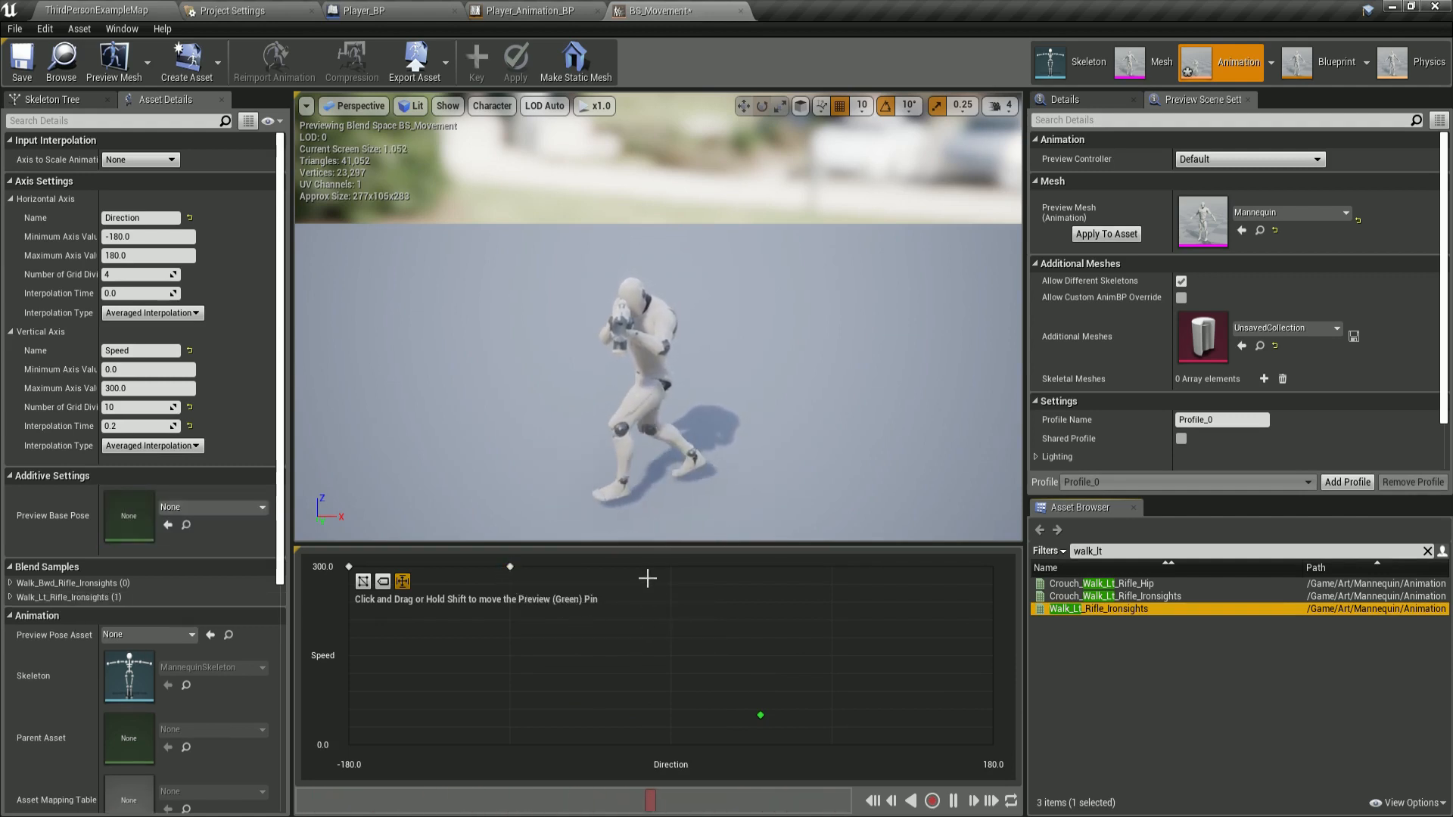
click(1196, 551)
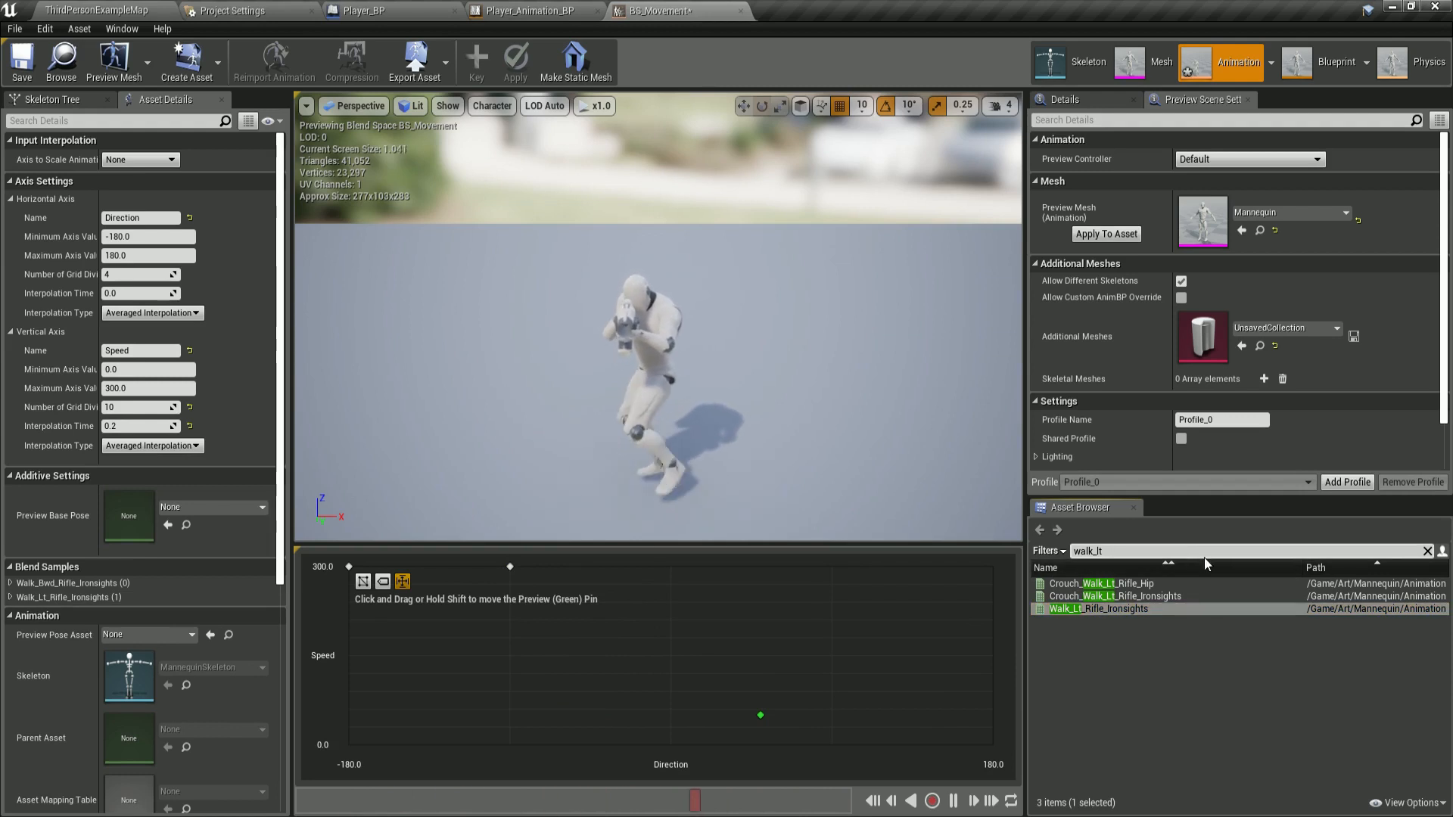
key(BackSpace)
key(BackSpace)
text(f)
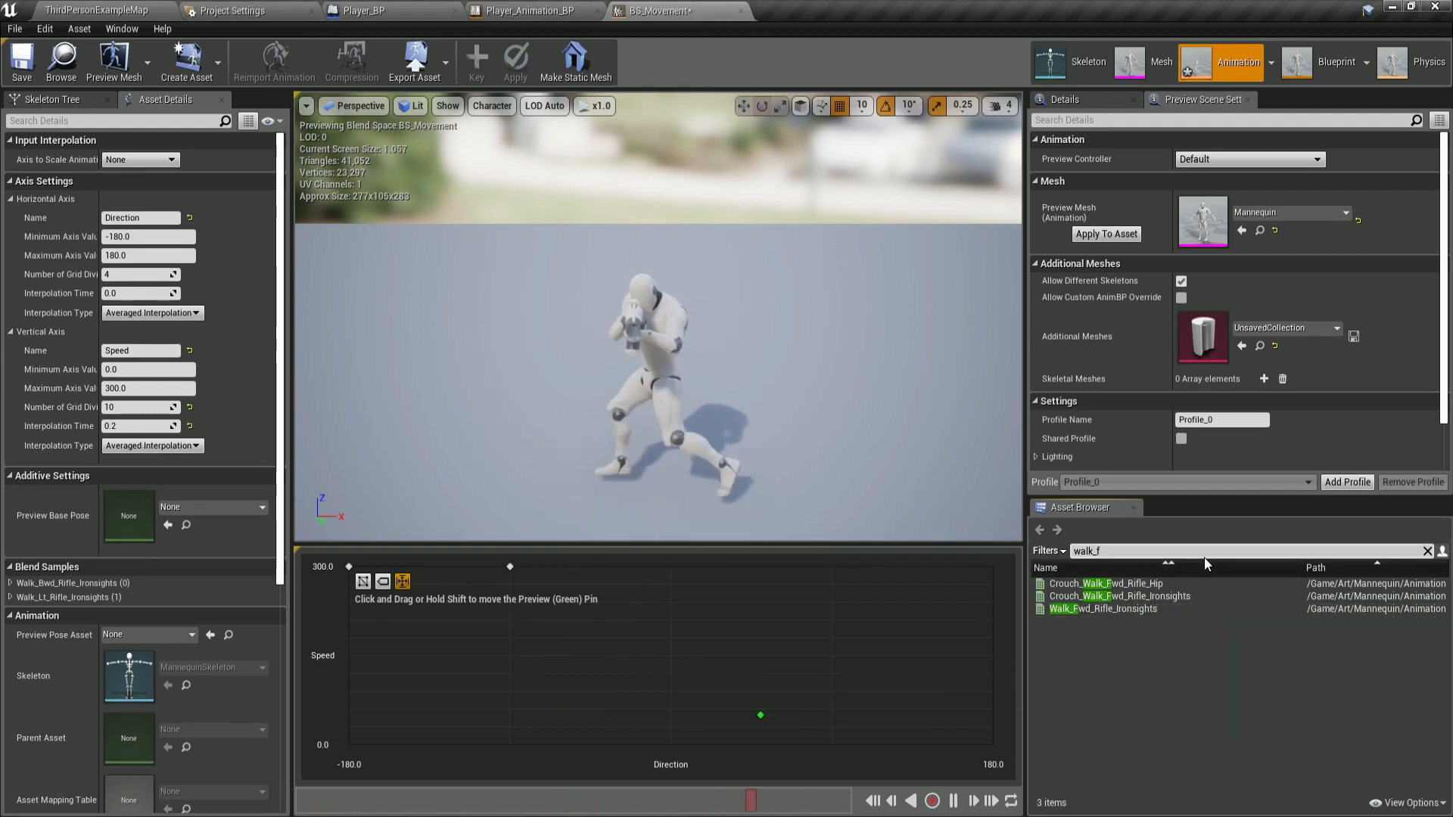
text(wd)
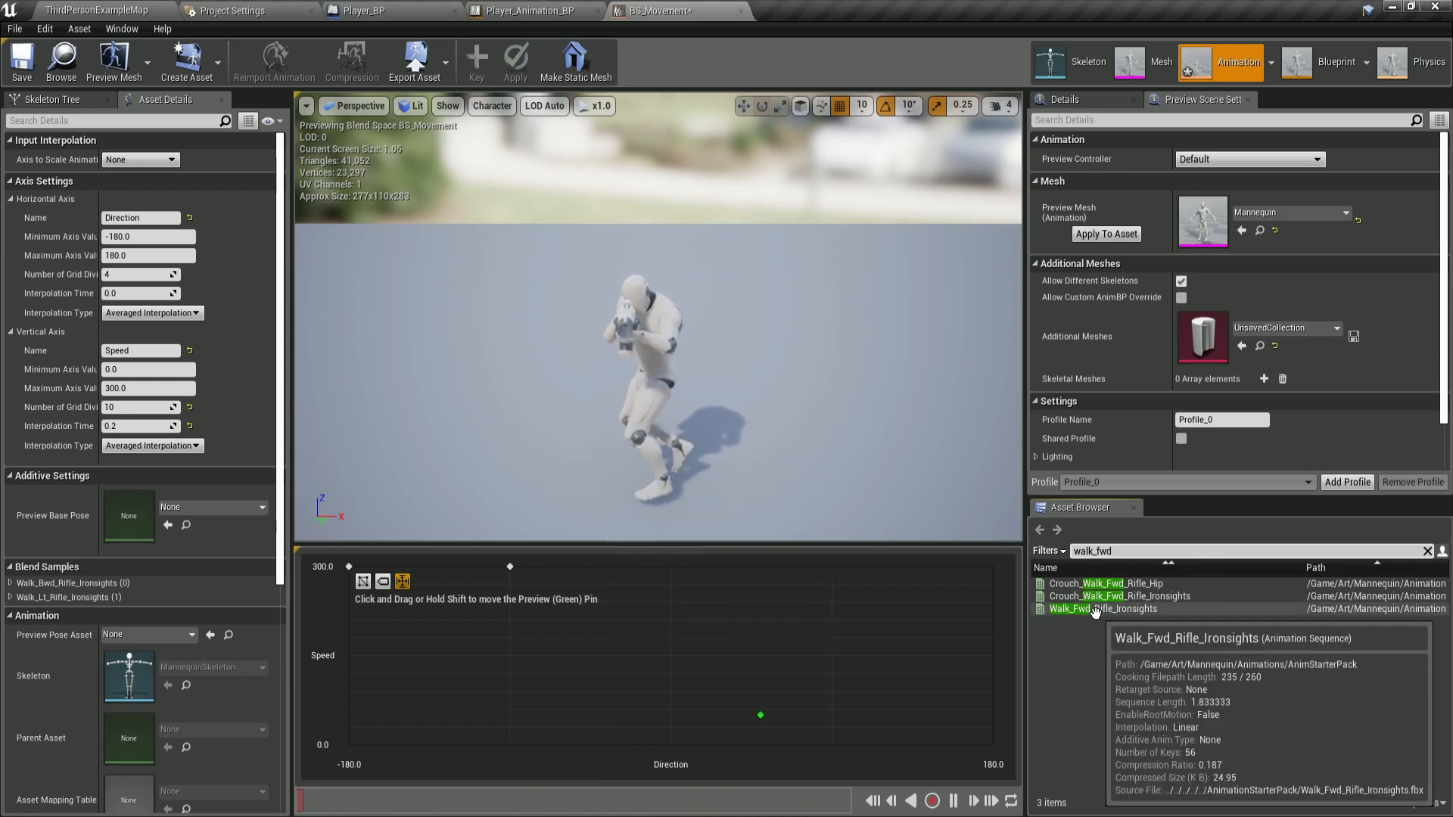
drag(1095, 610, 672, 568)
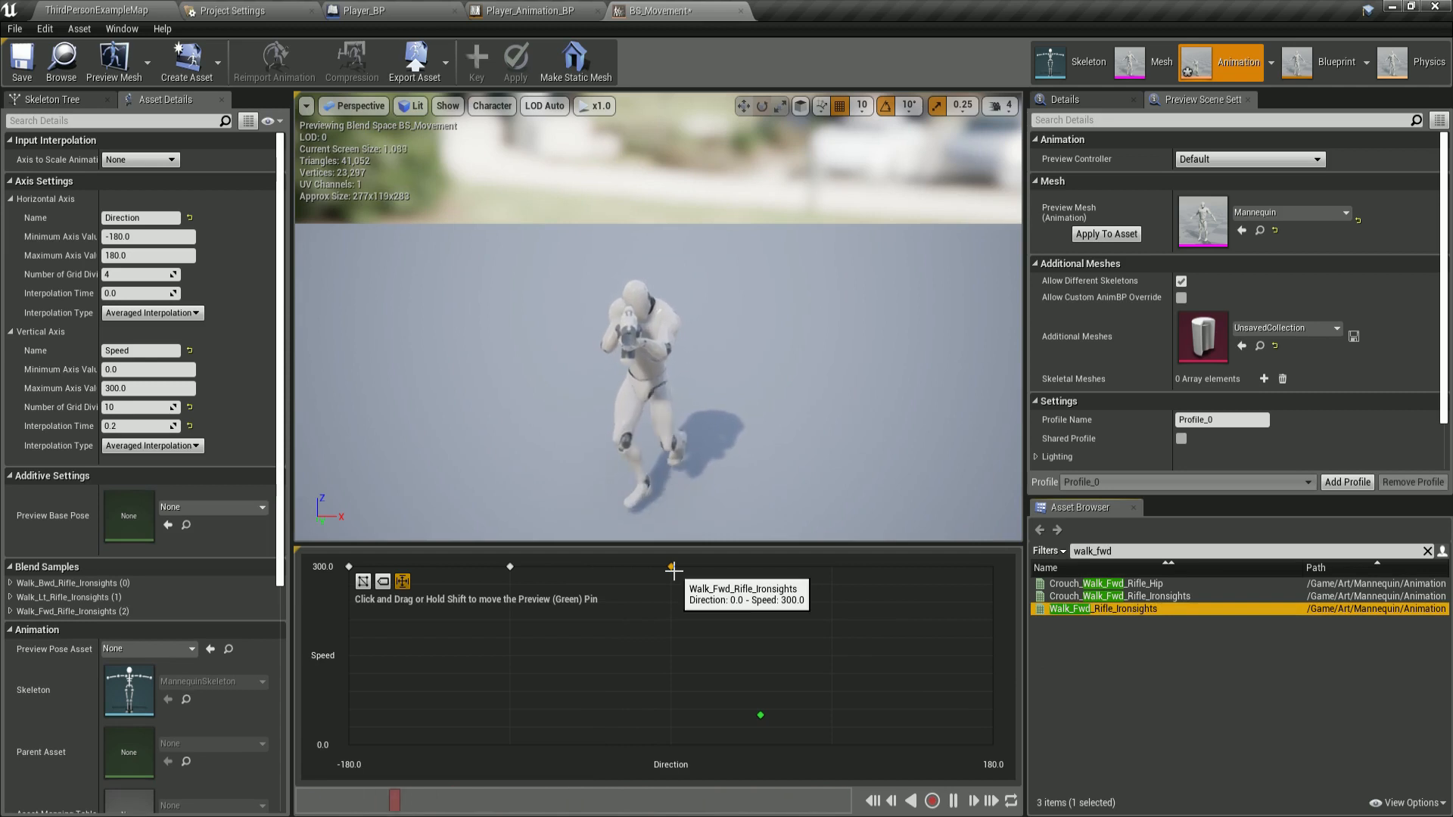
Search for walk_rt and place Walk_Rt_Rifle_Ironsights at Direction 90, Speed 300.
click(1161, 553)
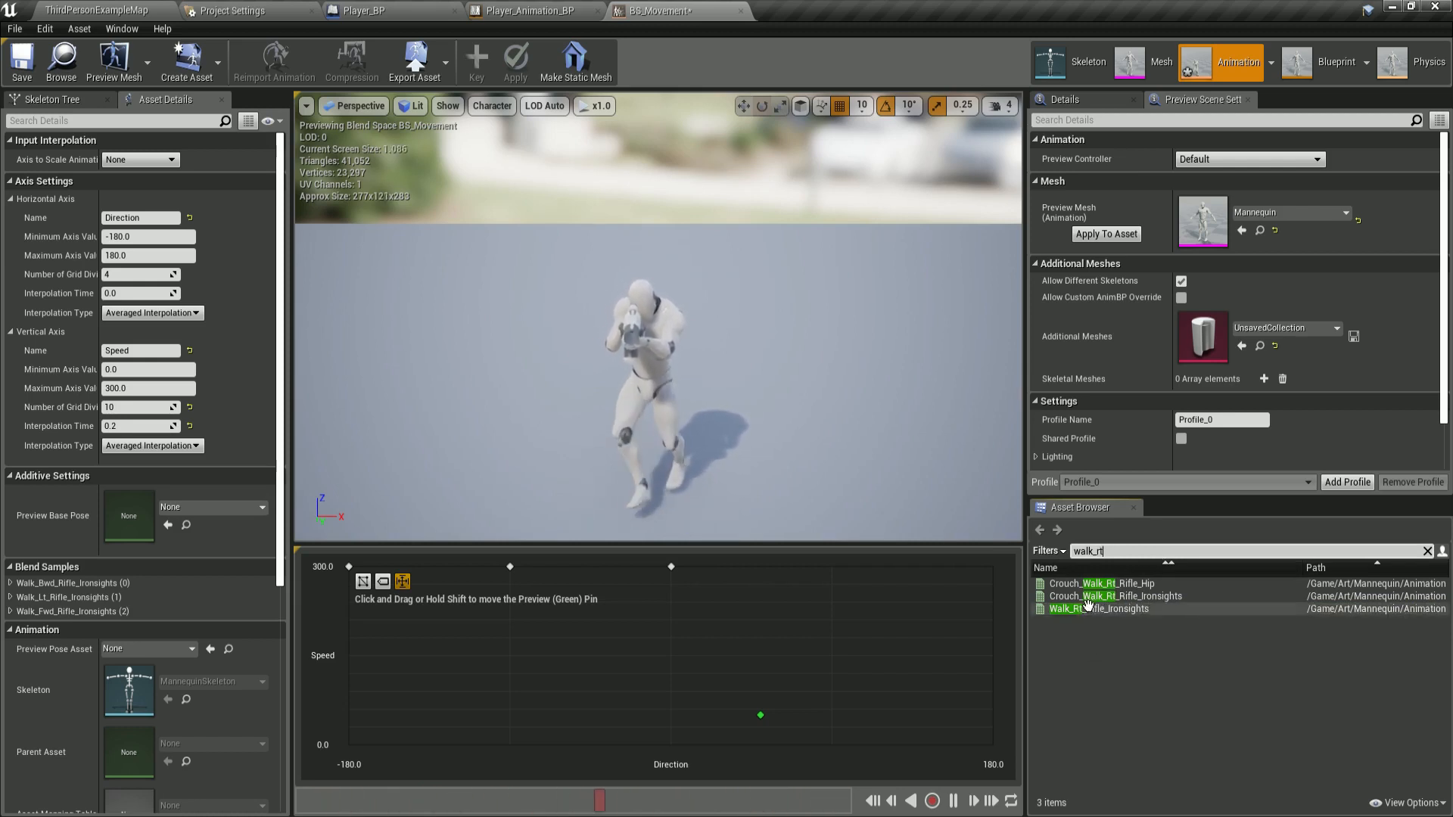
drag(1097, 610, 830, 567)
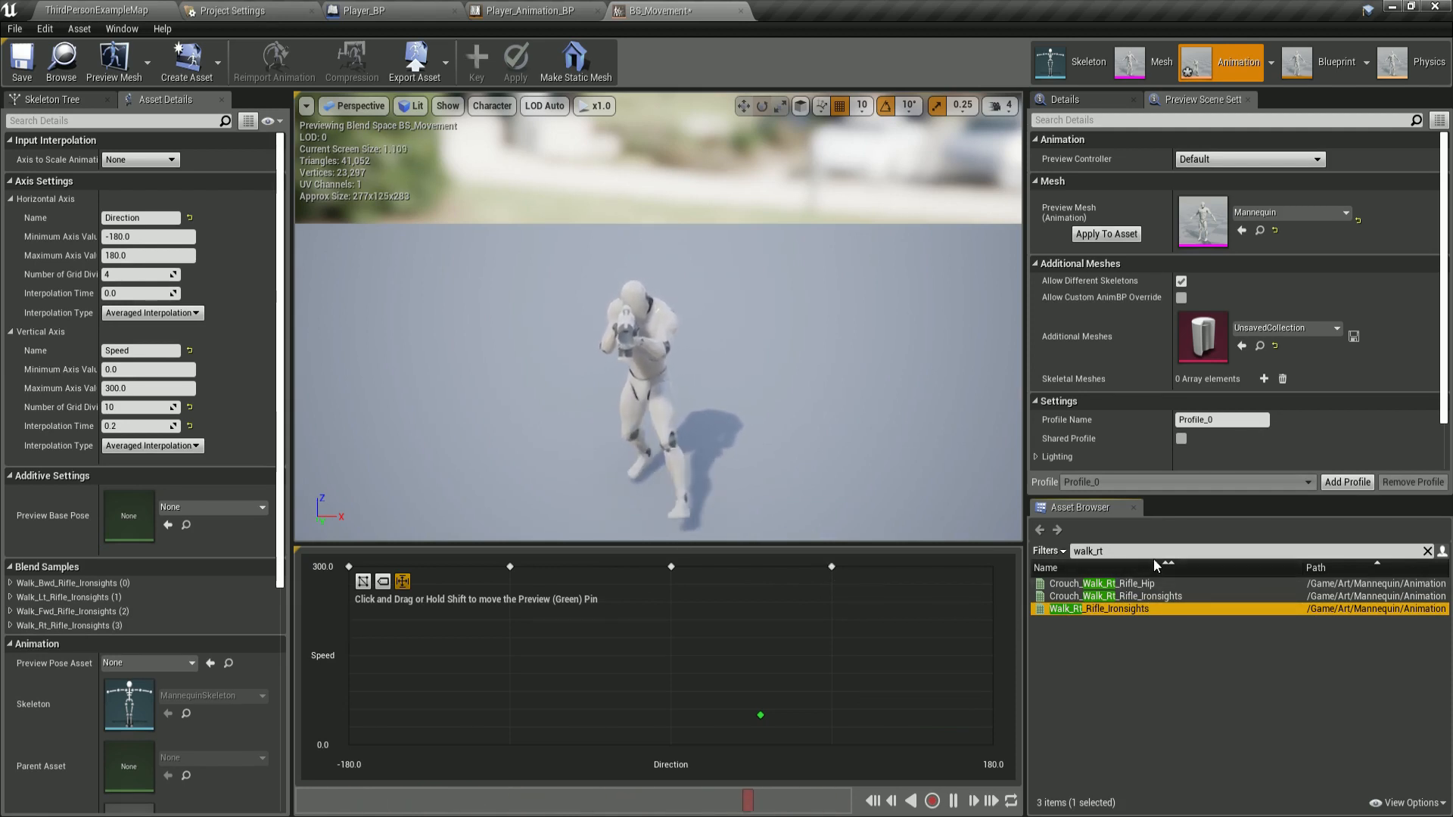
Search for walk_bwd again and place Walk_Bwd_Rifle_Ironsights at Direction 180, Speed 300.
click(1126, 554)
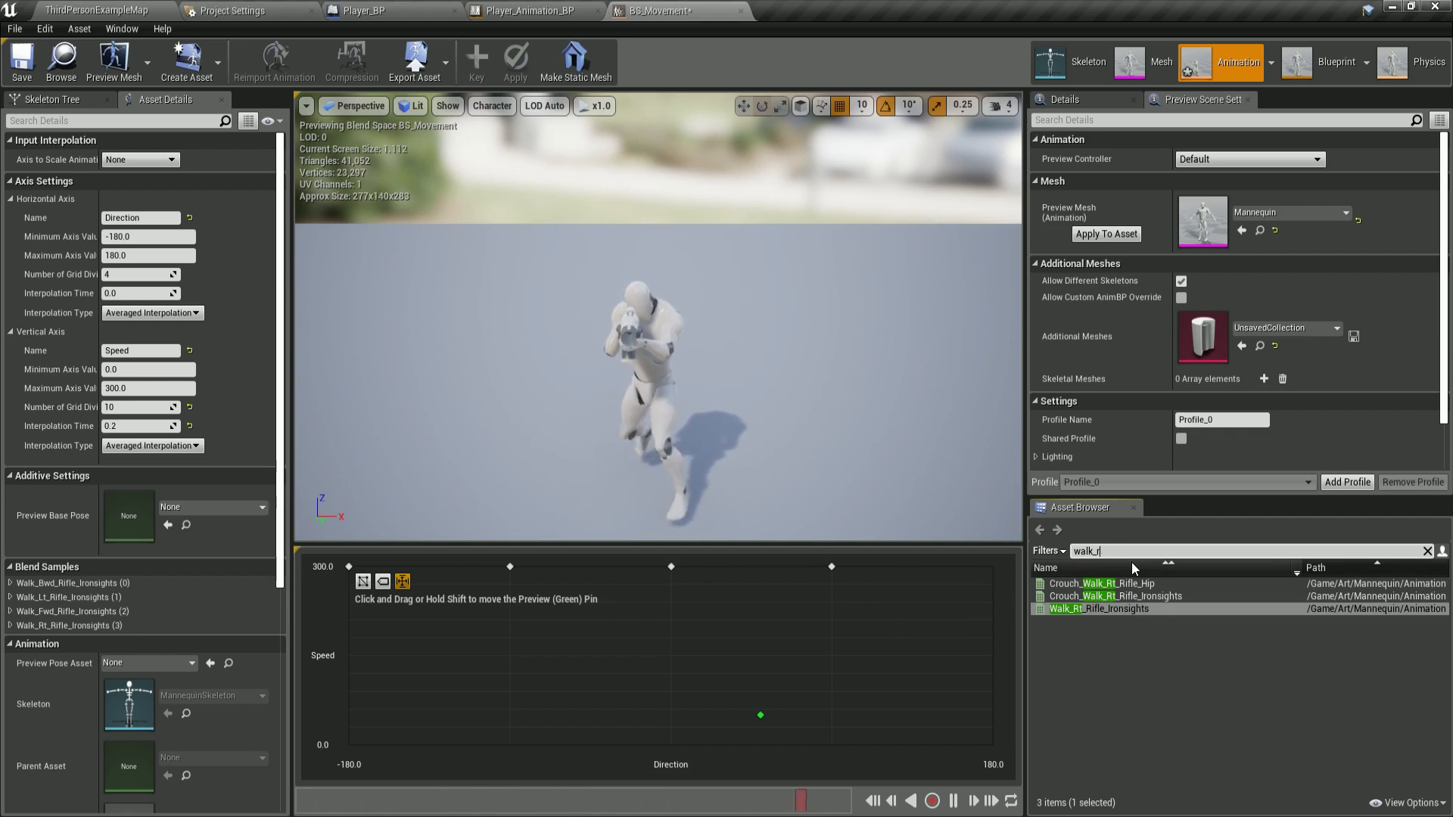
key(BackSpace)
text(bwd)
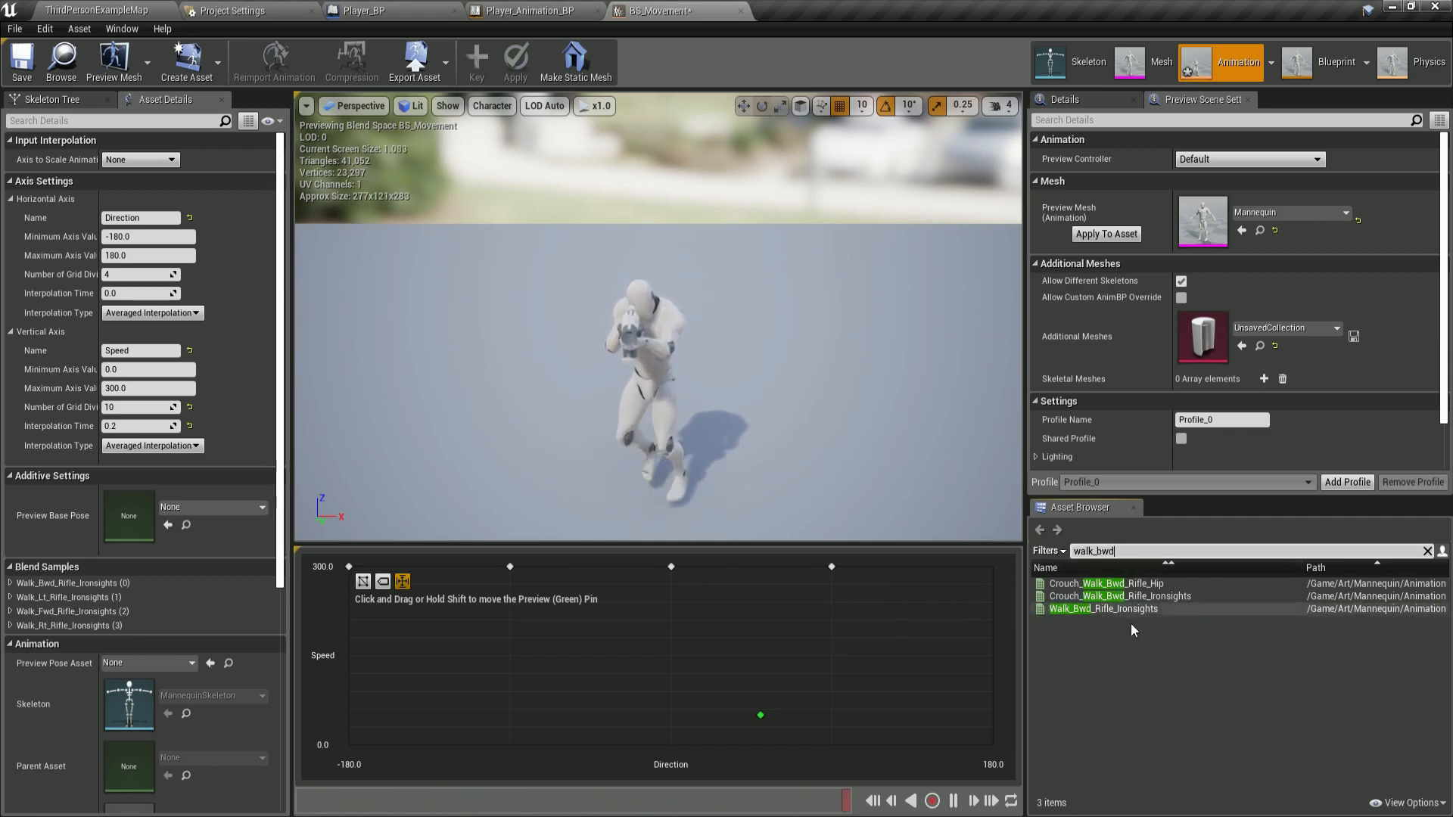
mouse_move(1078, 612)
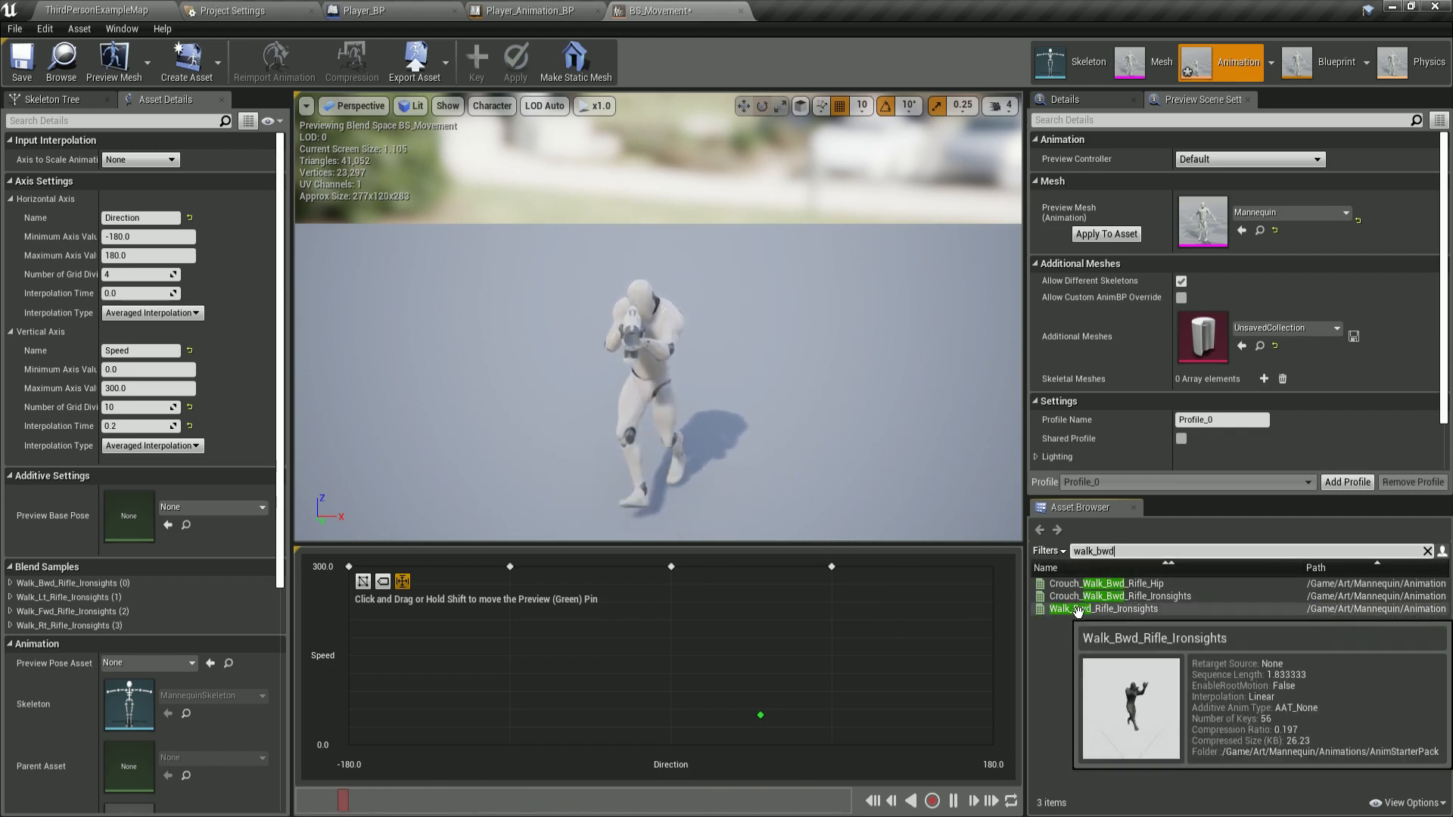
drag(1078, 610, 992, 567)
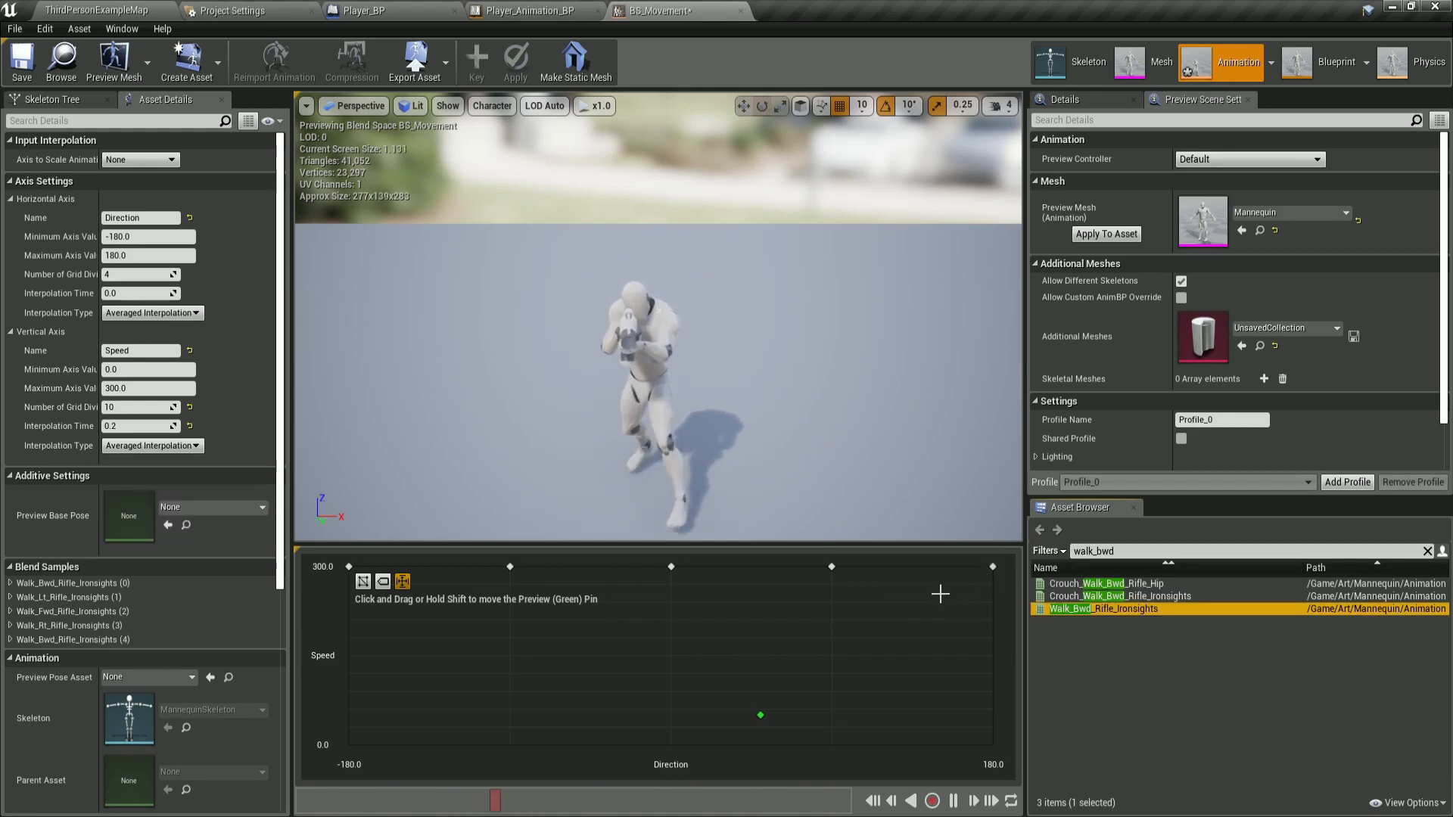
Search for idle_rifle and place Idle_Rifle_Ironsights along Speed 0 at each Direction from -180 to 180.
click(1153, 551)
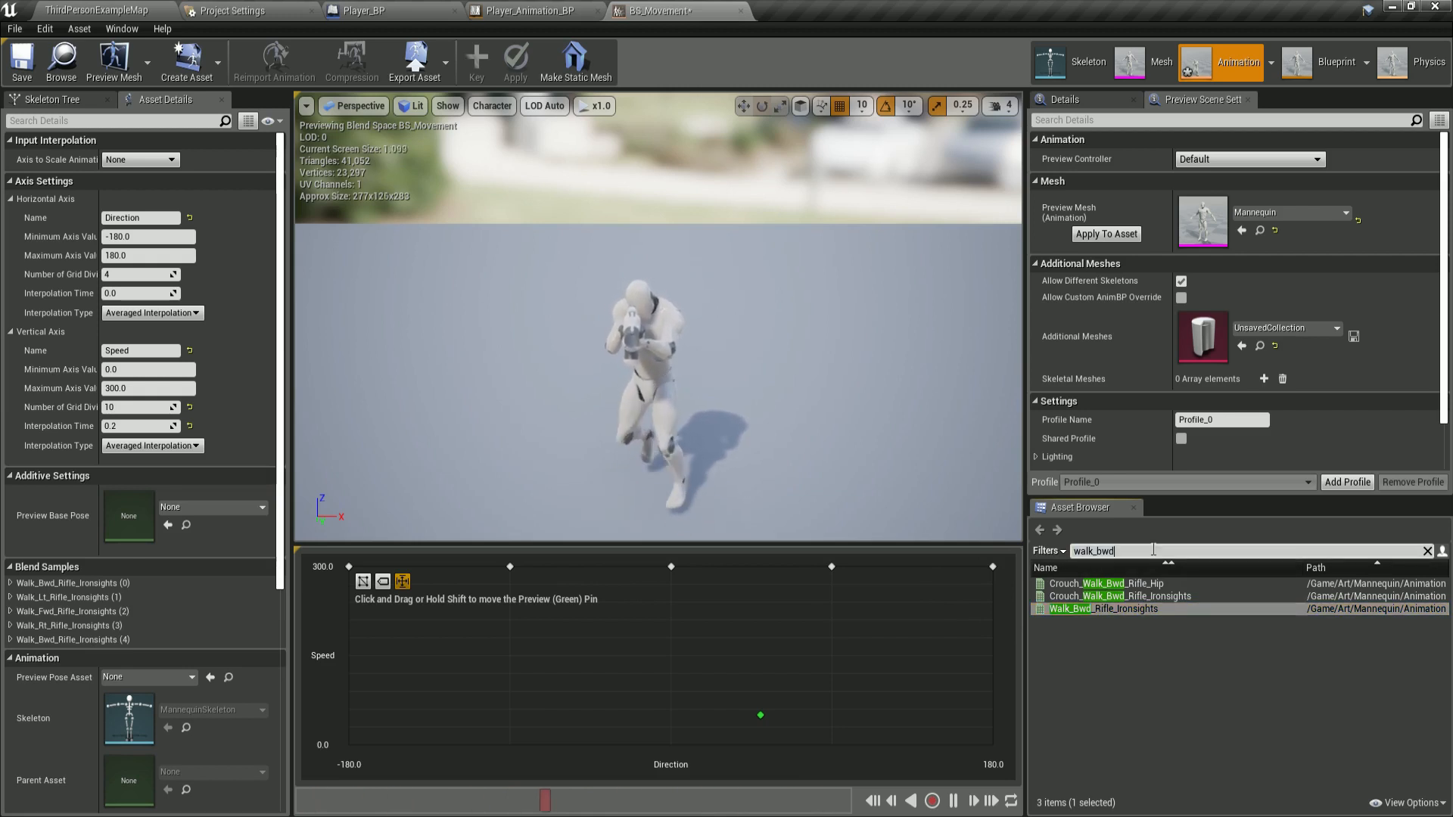
key(BackSpace)
key(BackSpace)
key(BackSpace)
key(BackSpace)
text(idle)
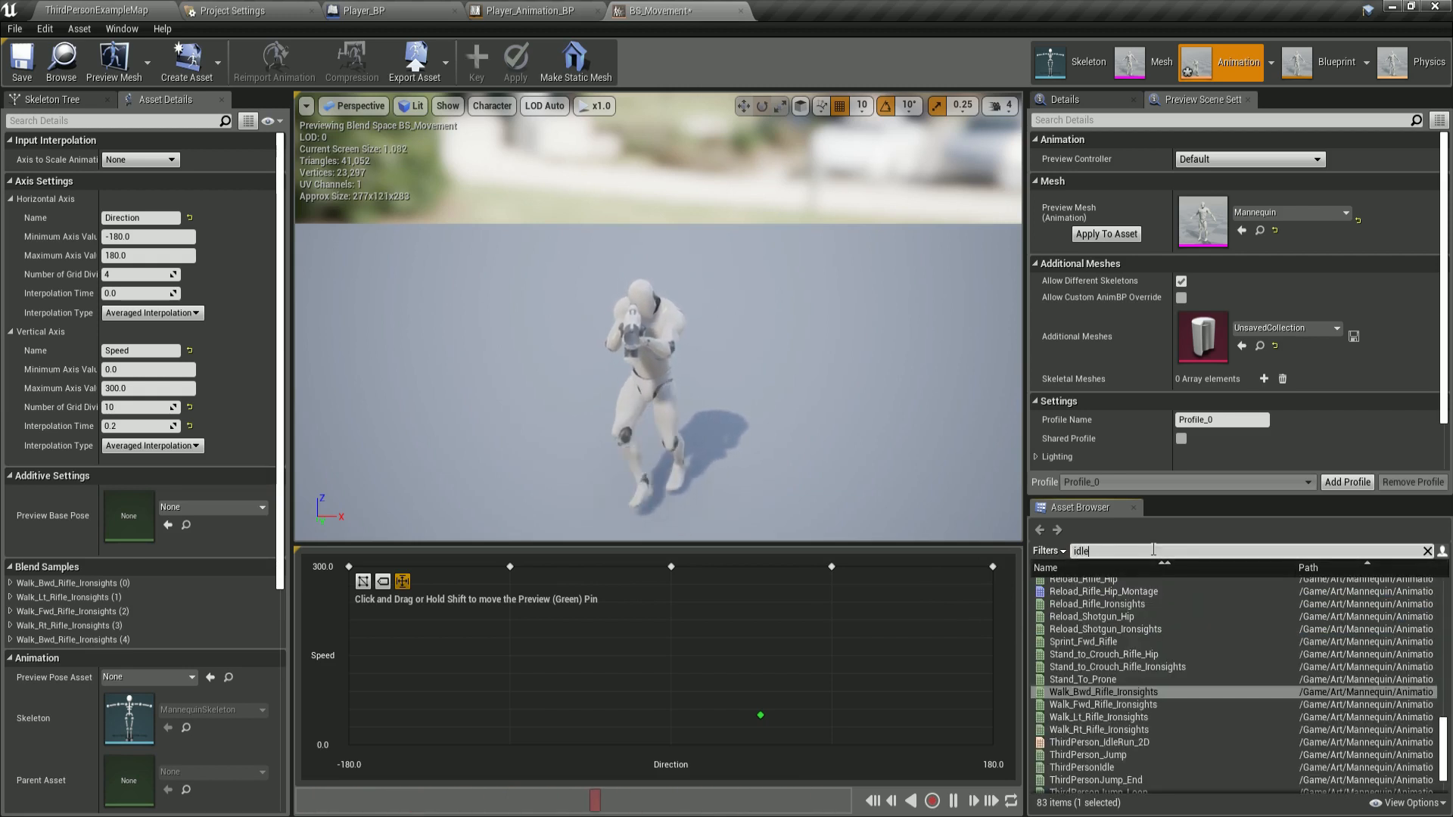
text(_)
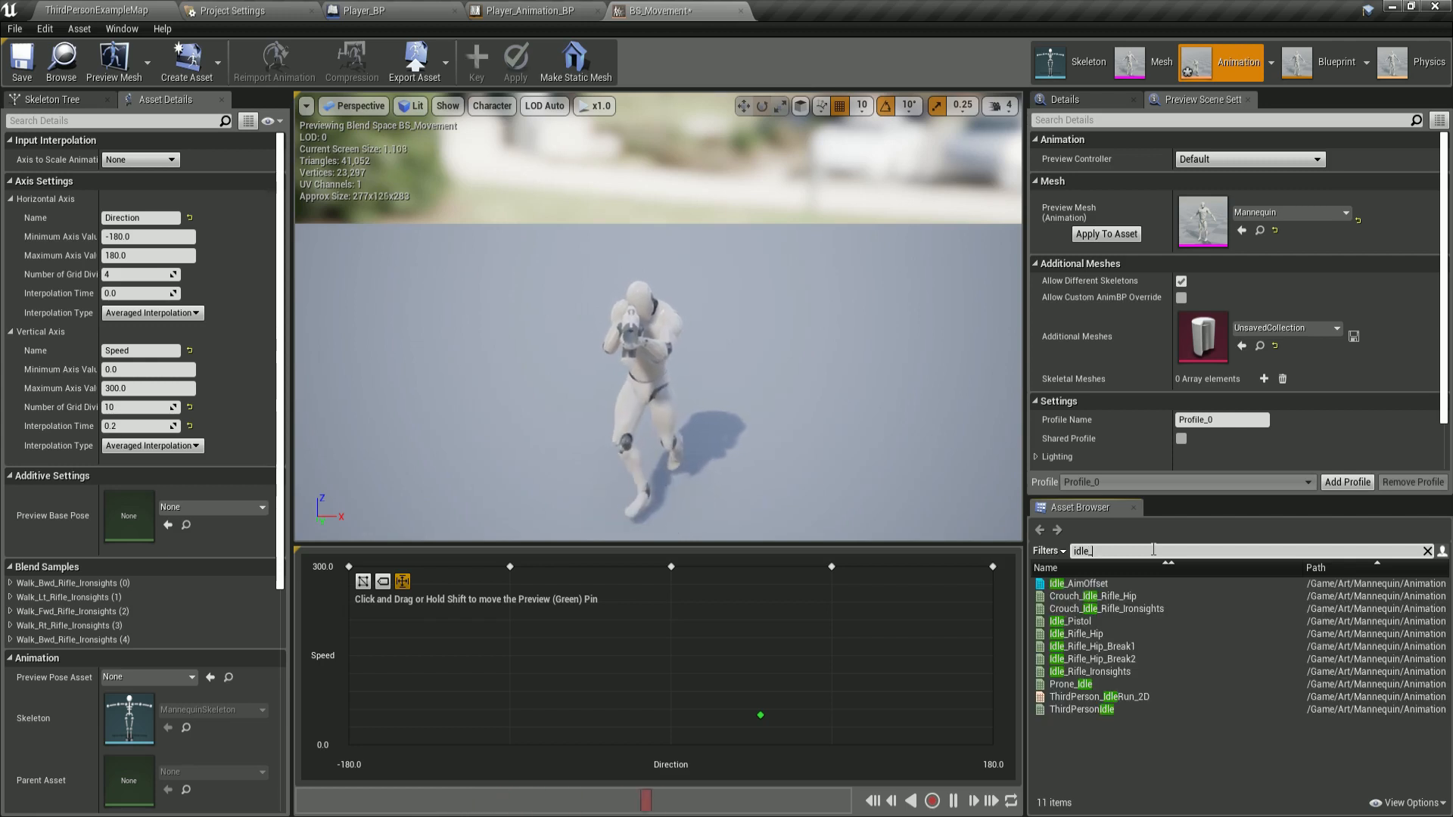
text(rifle)
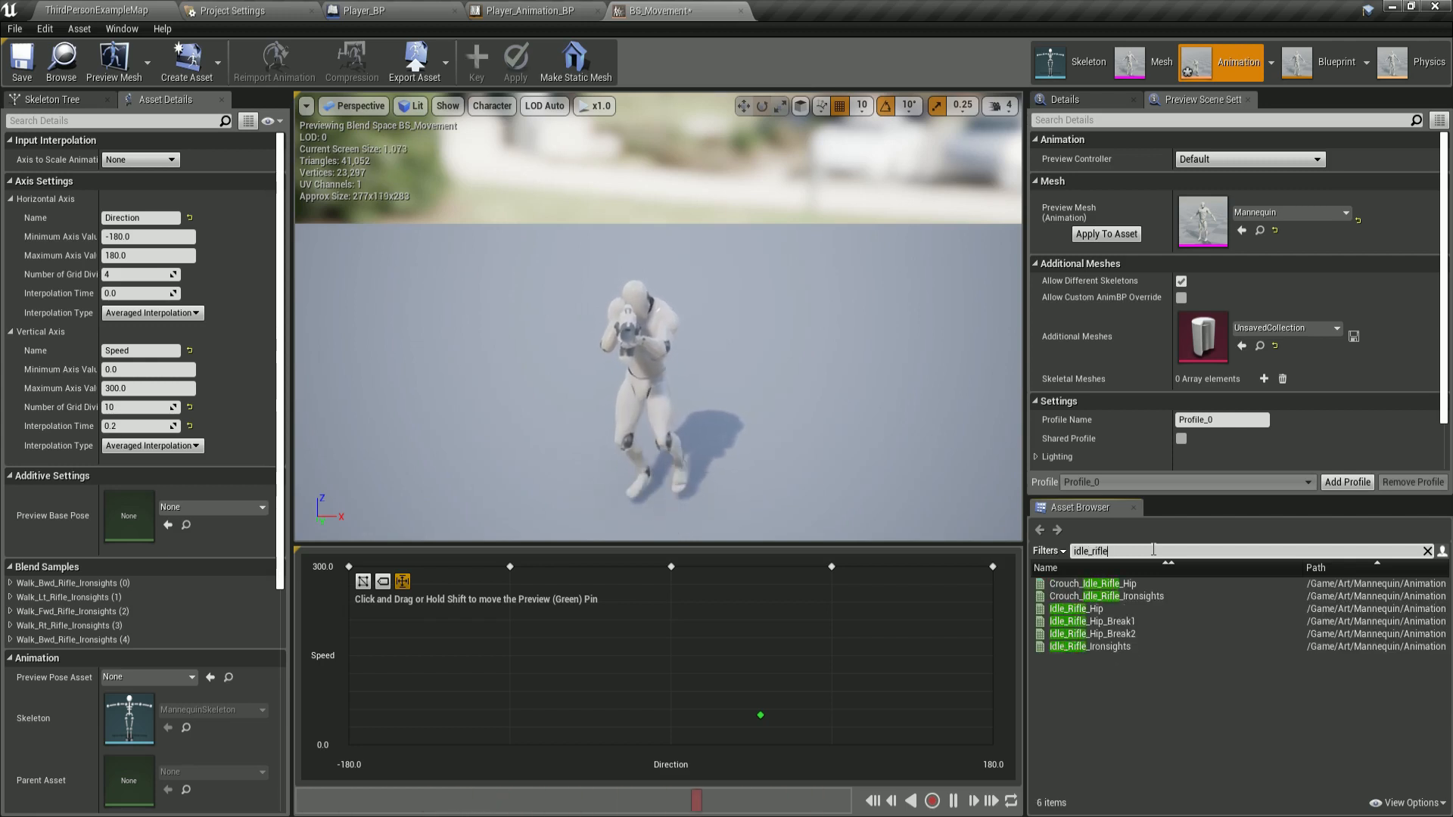
click(1101, 647)
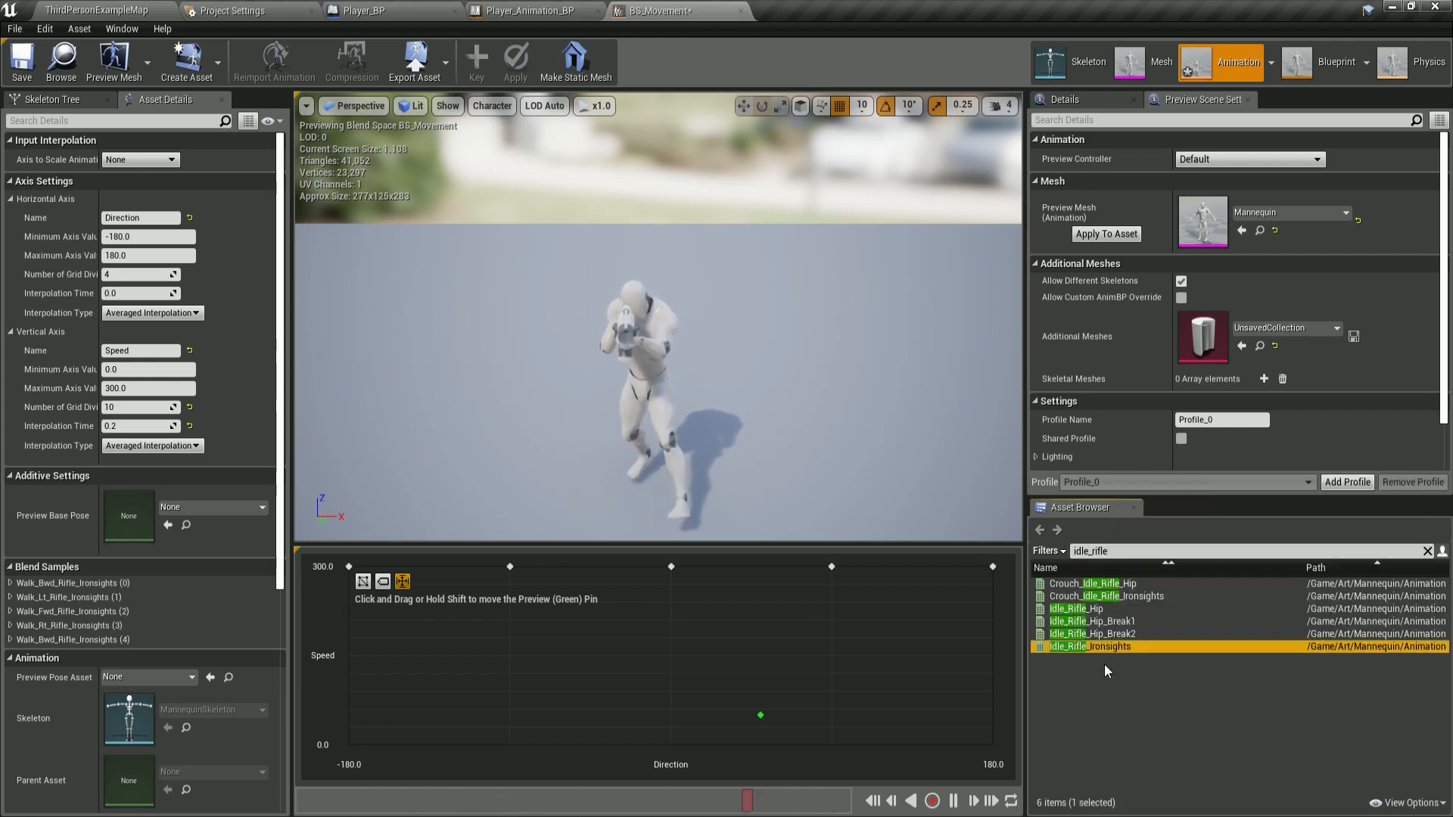
drag(1092, 648, 378, 729)
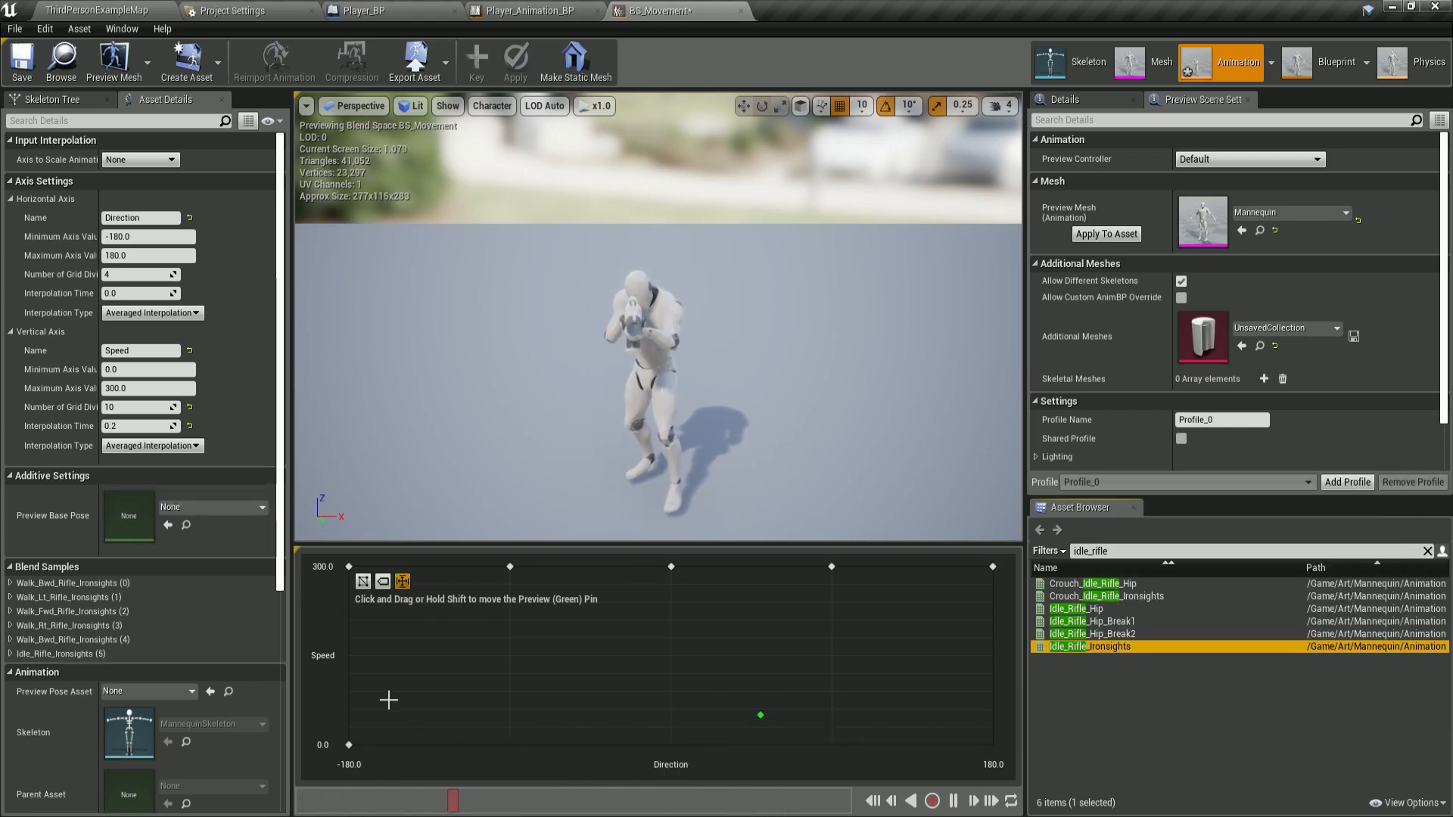
drag(1051, 647, 672, 745)
drag(1090, 647, 852, 740)
drag(1090, 648, 988, 742)
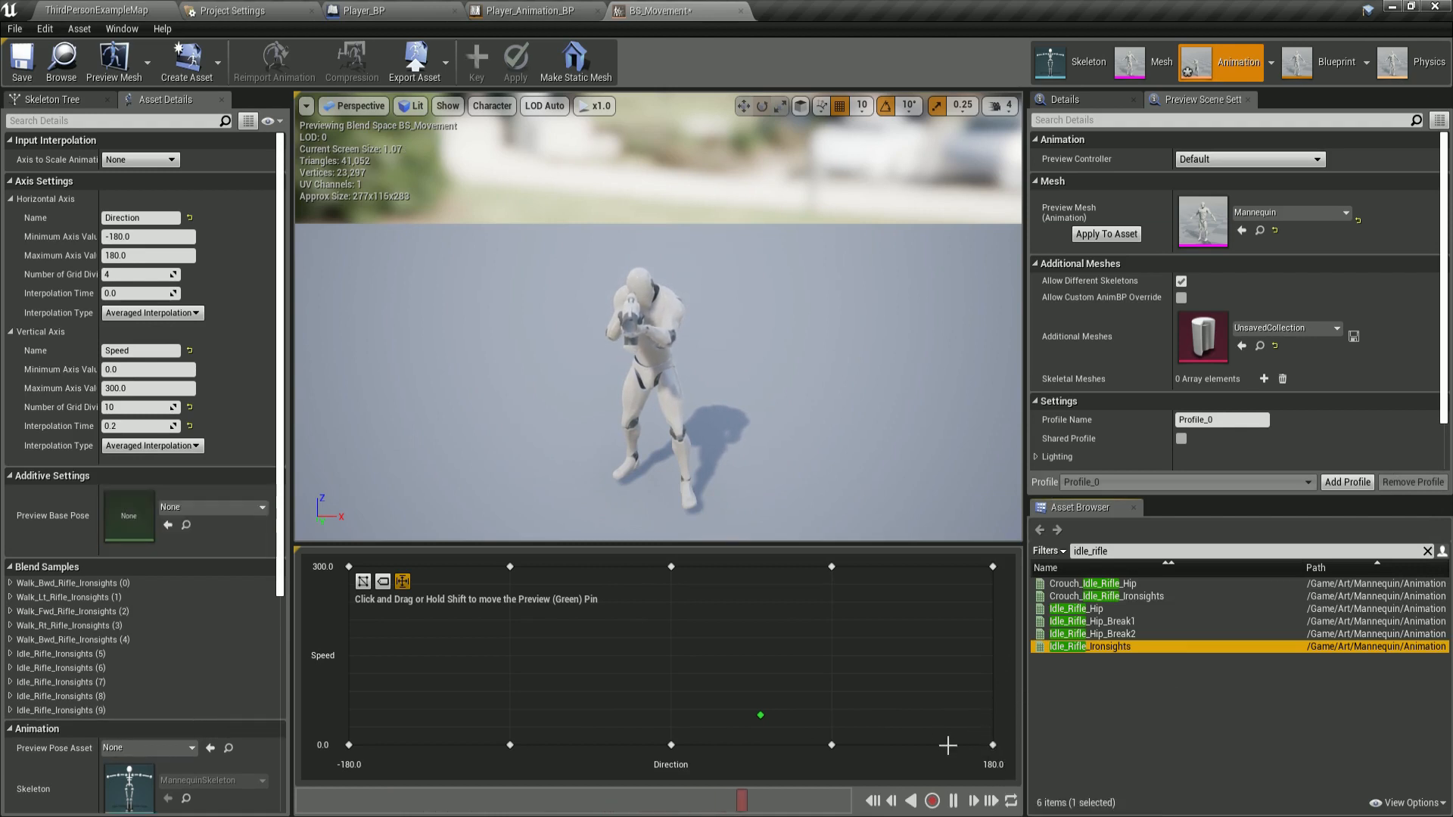
Save all changes to the BS_Movement blend space.
click(672, 640)
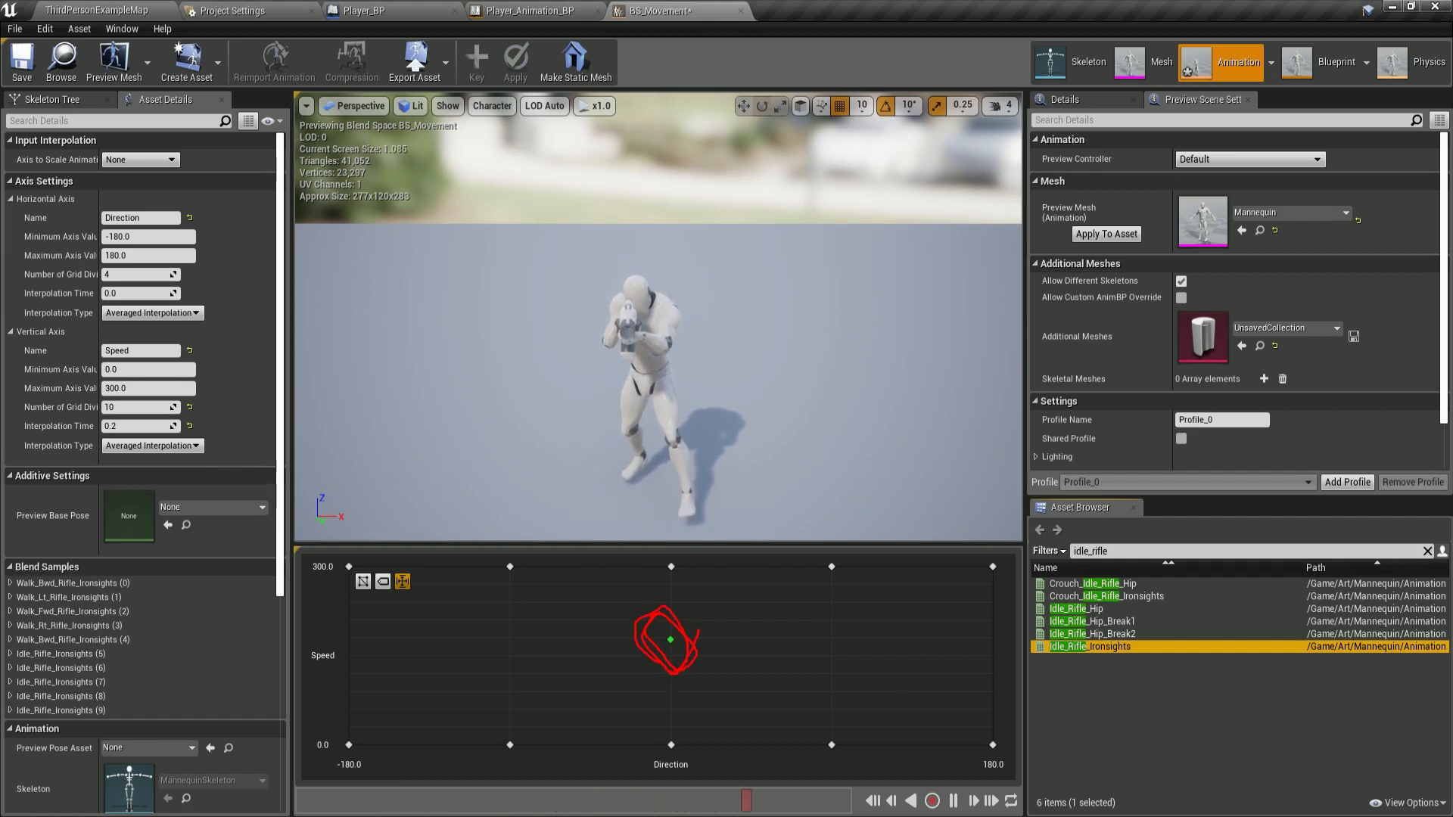
mouse_move(700, 629)
mouse_down()
mouse_move(692, 592)
mouse_move(666, 615)
mouse_up()
key(Escape)
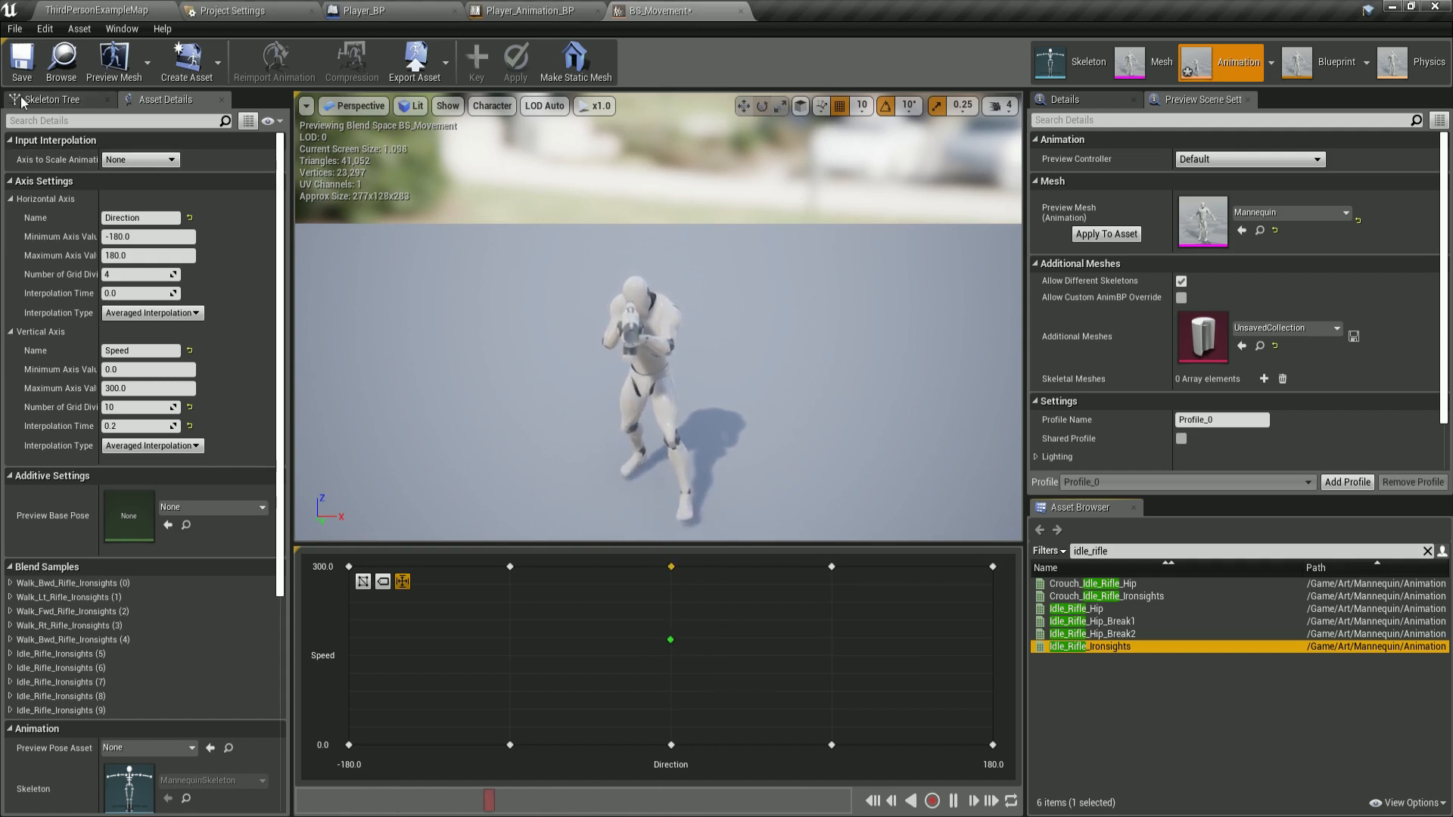
click(671, 567)
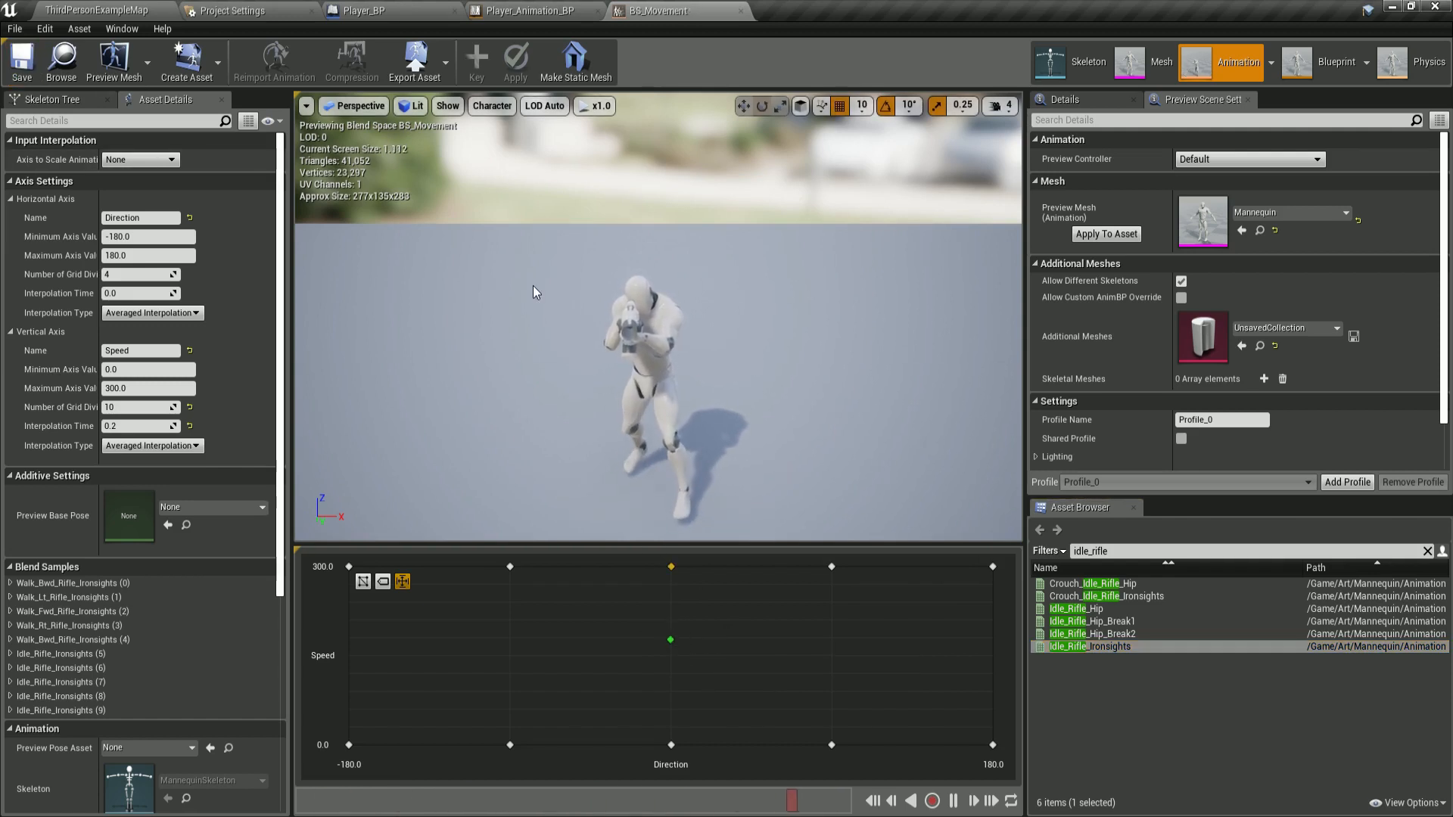
click(15, 30)
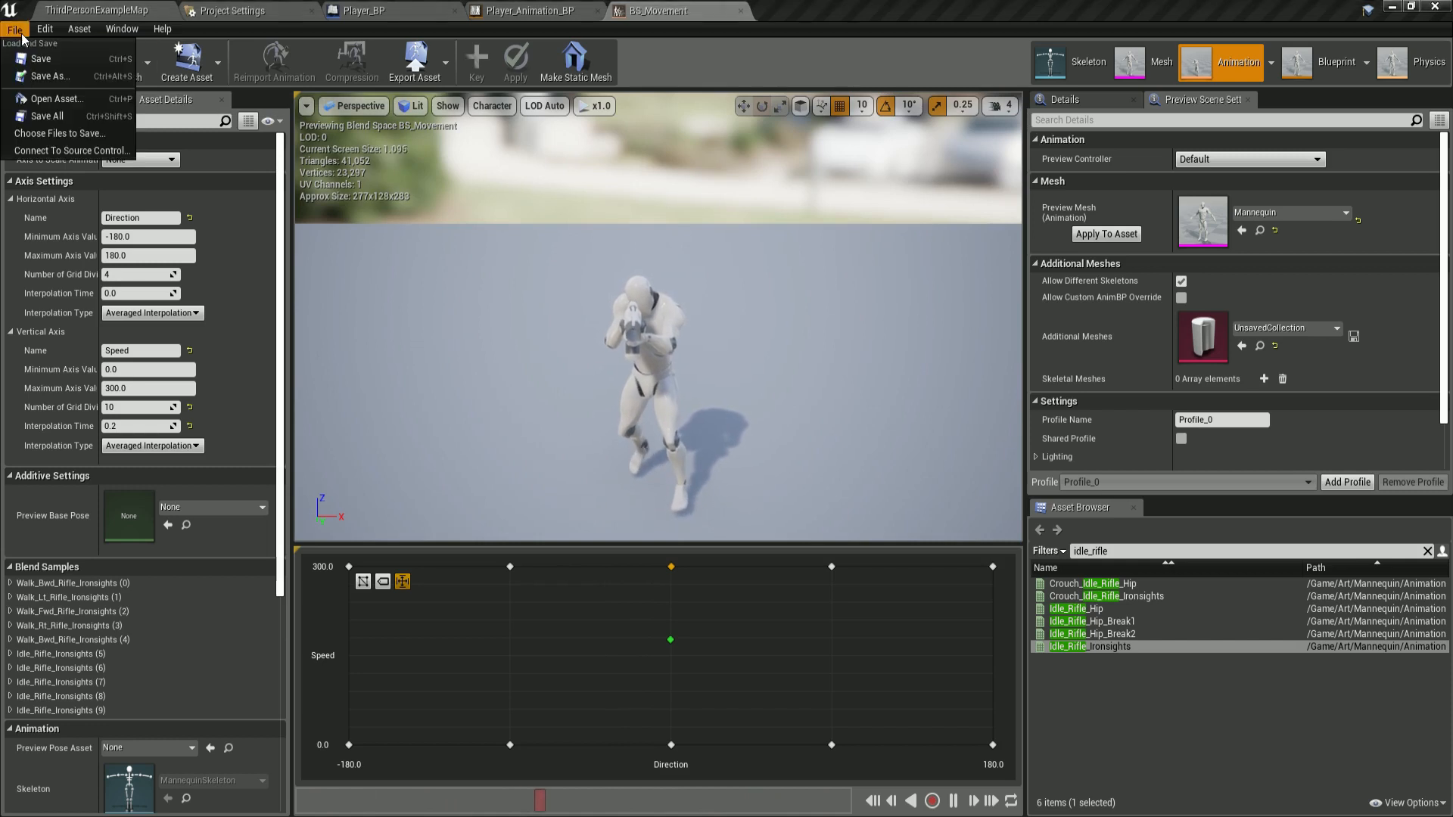
click(55, 118)
Move the preview pin around the grid to test how the animations blend.
click(746, 601)
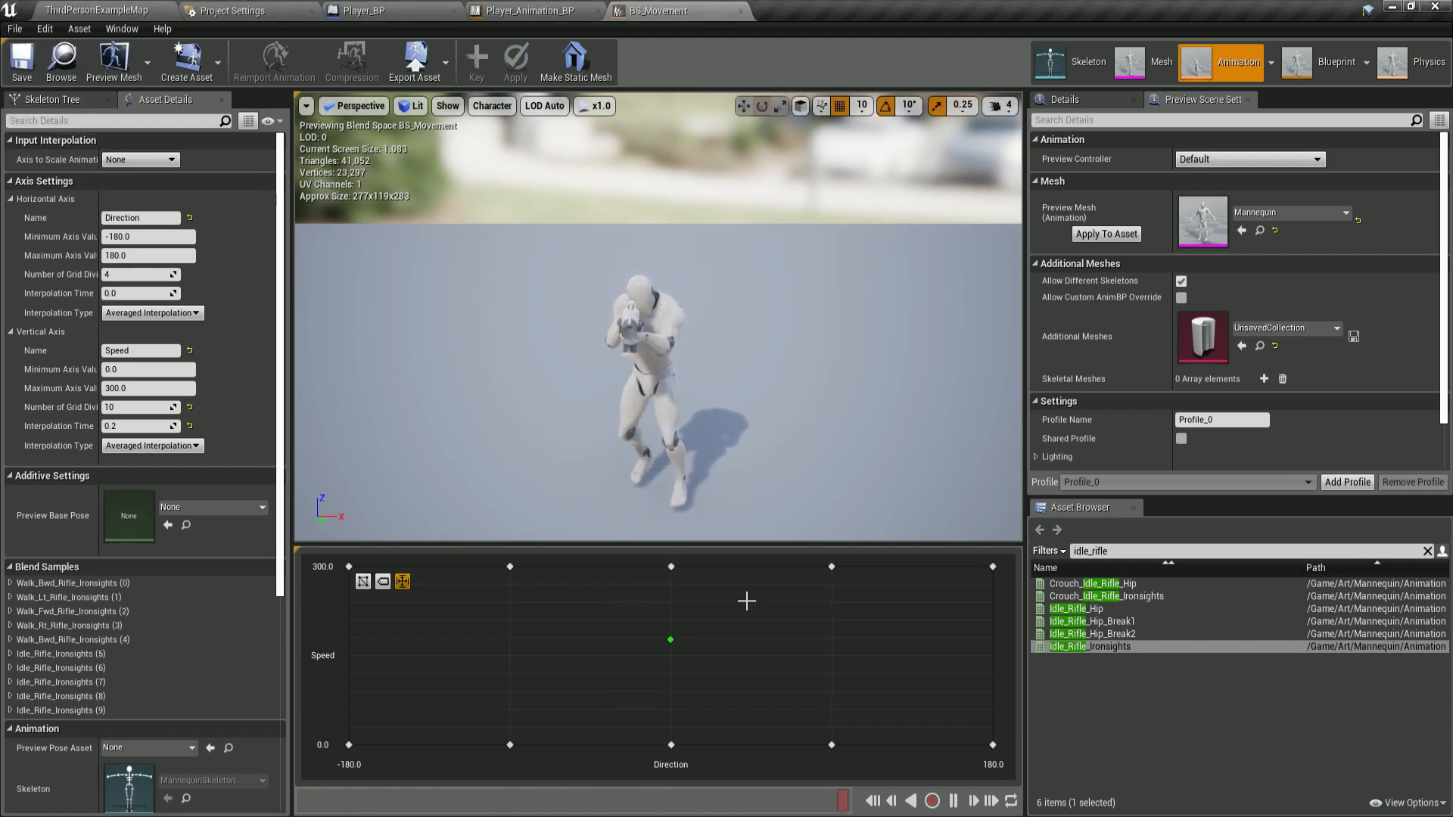
mouse_move(671, 642)
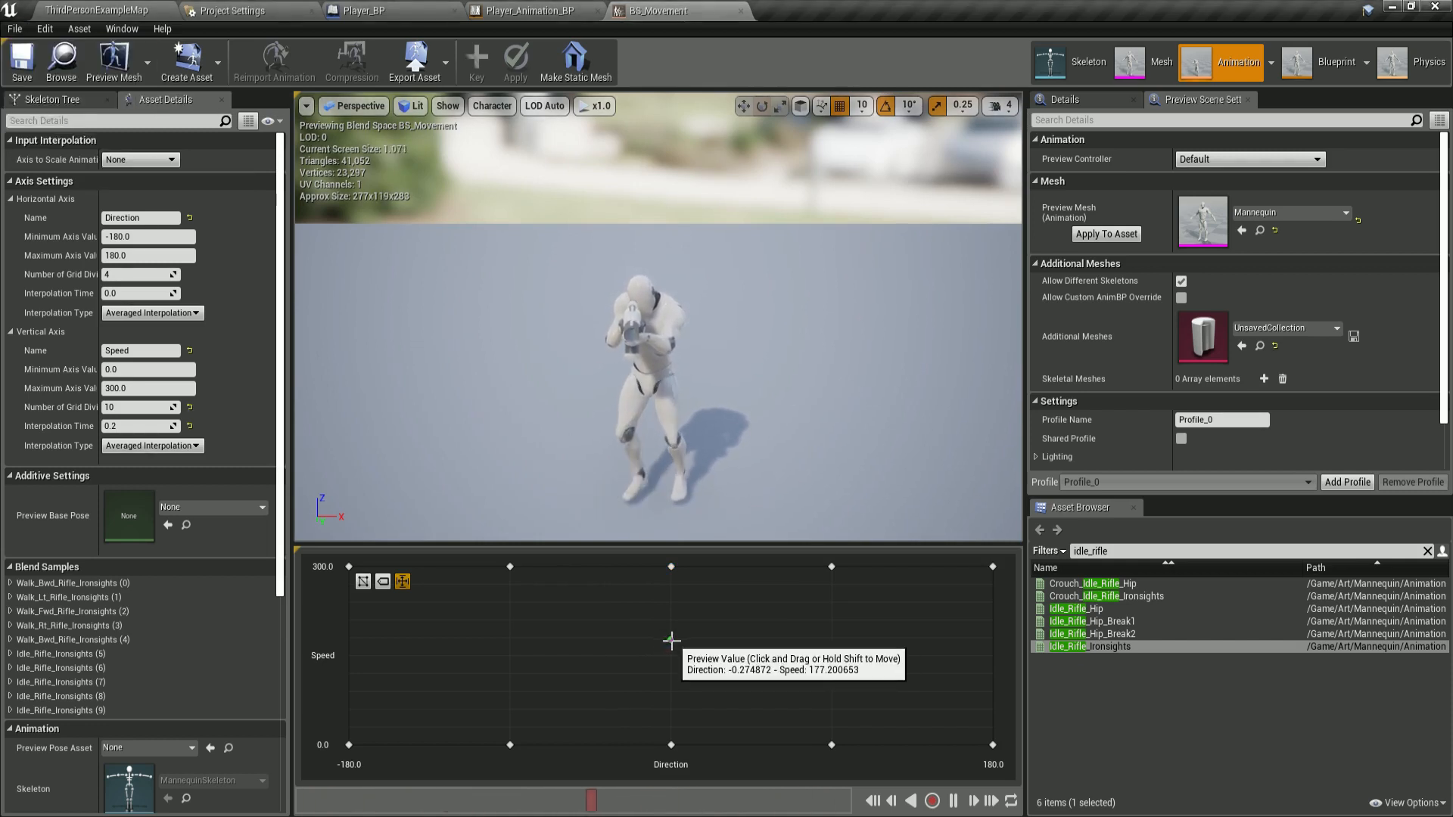
drag(672, 642, 533, 564)
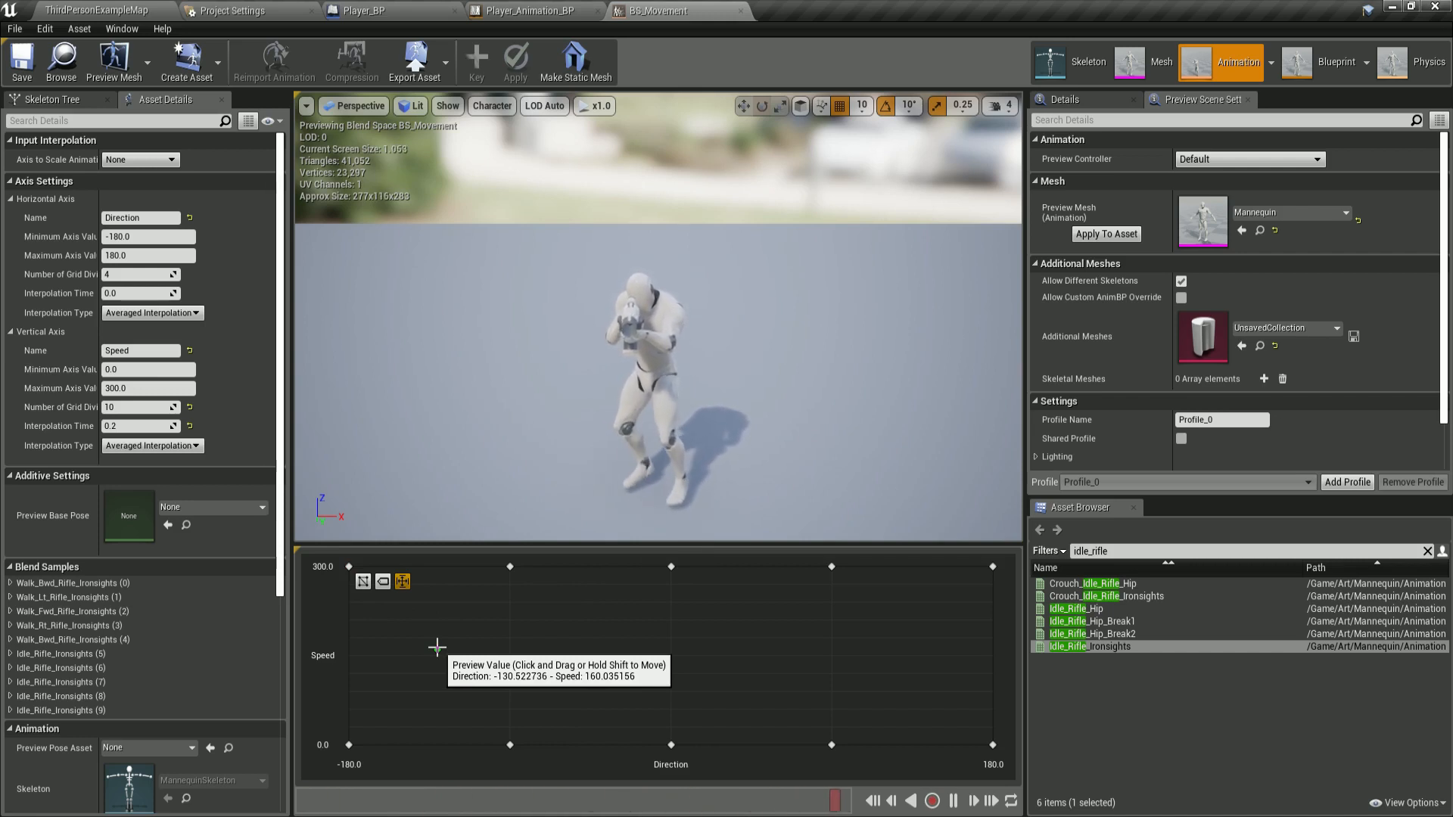
mouse_move(437, 649)
mouse_down()
mouse_move(538, 639)
mouse_move(843, 723)
mouse_move(963, 580)
mouse_move(658, 648)
mouse_move(694, 661)
mouse_move(659, 639)
mouse_move(634, 646)
mouse_move(749, 643)
mouse_move(519, 678)
mouse_move(362, 640)
mouse_move(549, 590)
mouse_move(603, 714)
mouse_move(1003, 759)
mouse_move(938, 616)
mouse_move(866, 583)
mouse_move(665, 604)
mouse_move(670, 648)
mouse_move(615, 637)
mouse_up()
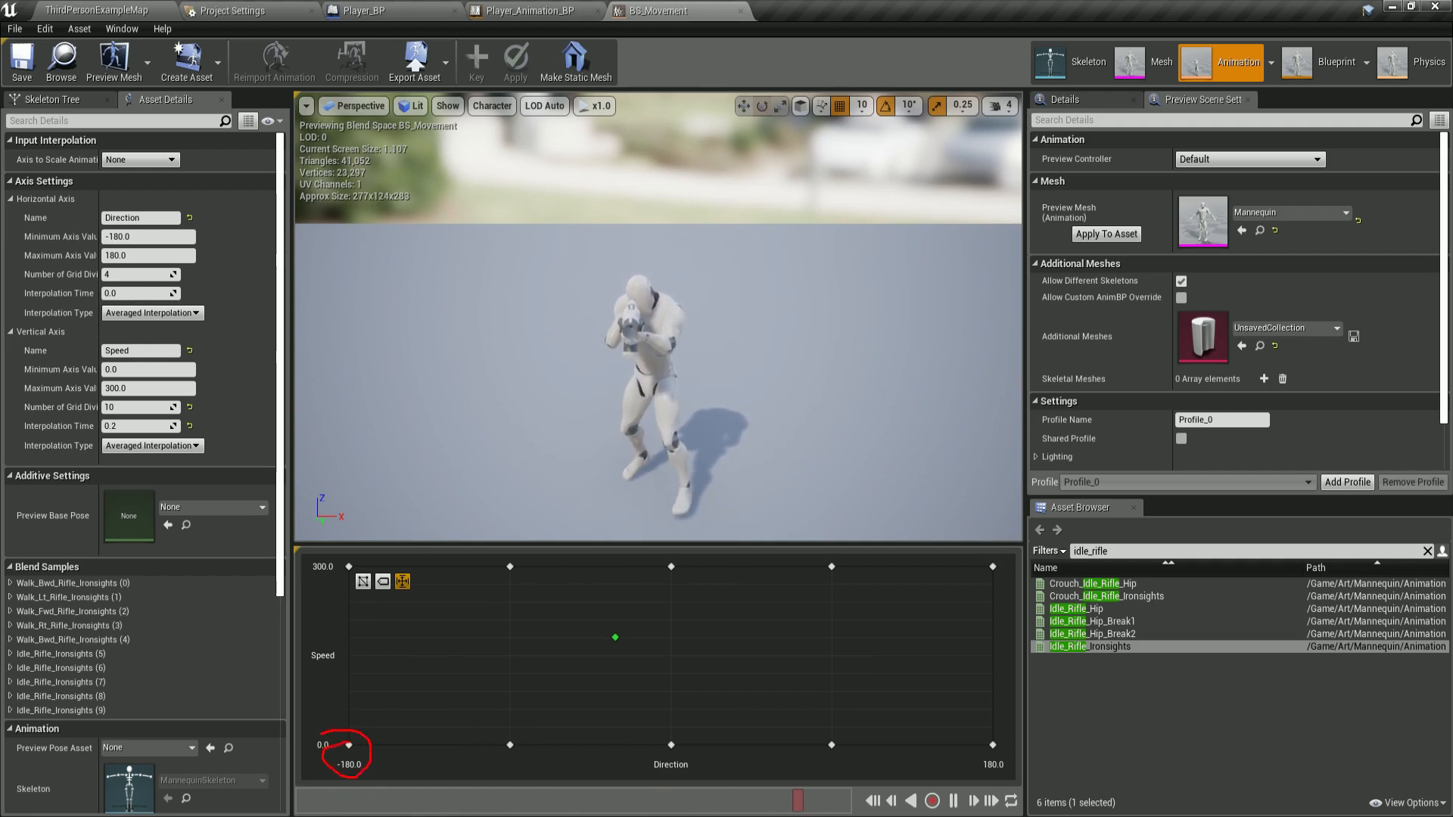
drag(956, 769, 996, 741)
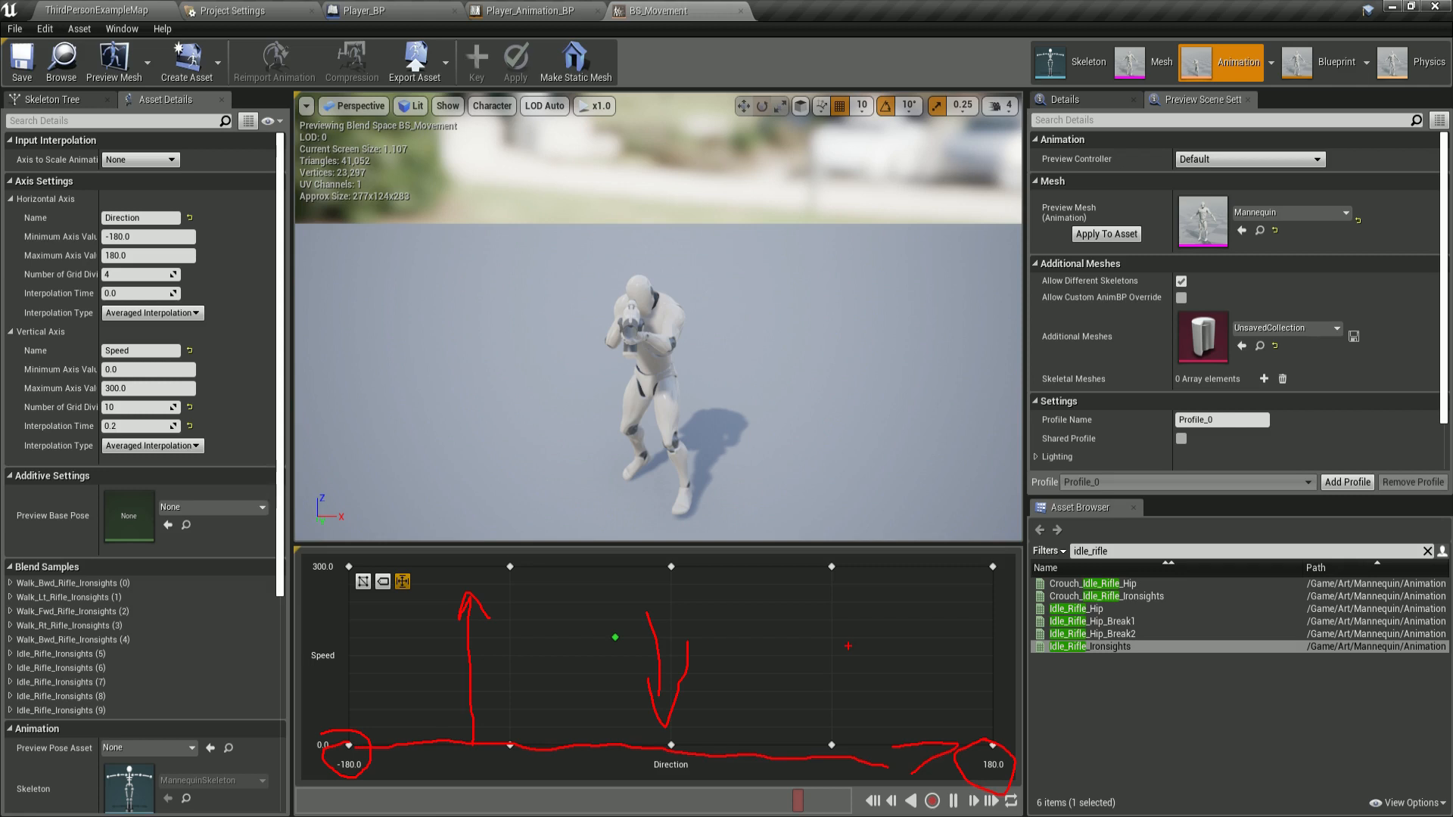
key(Escape)
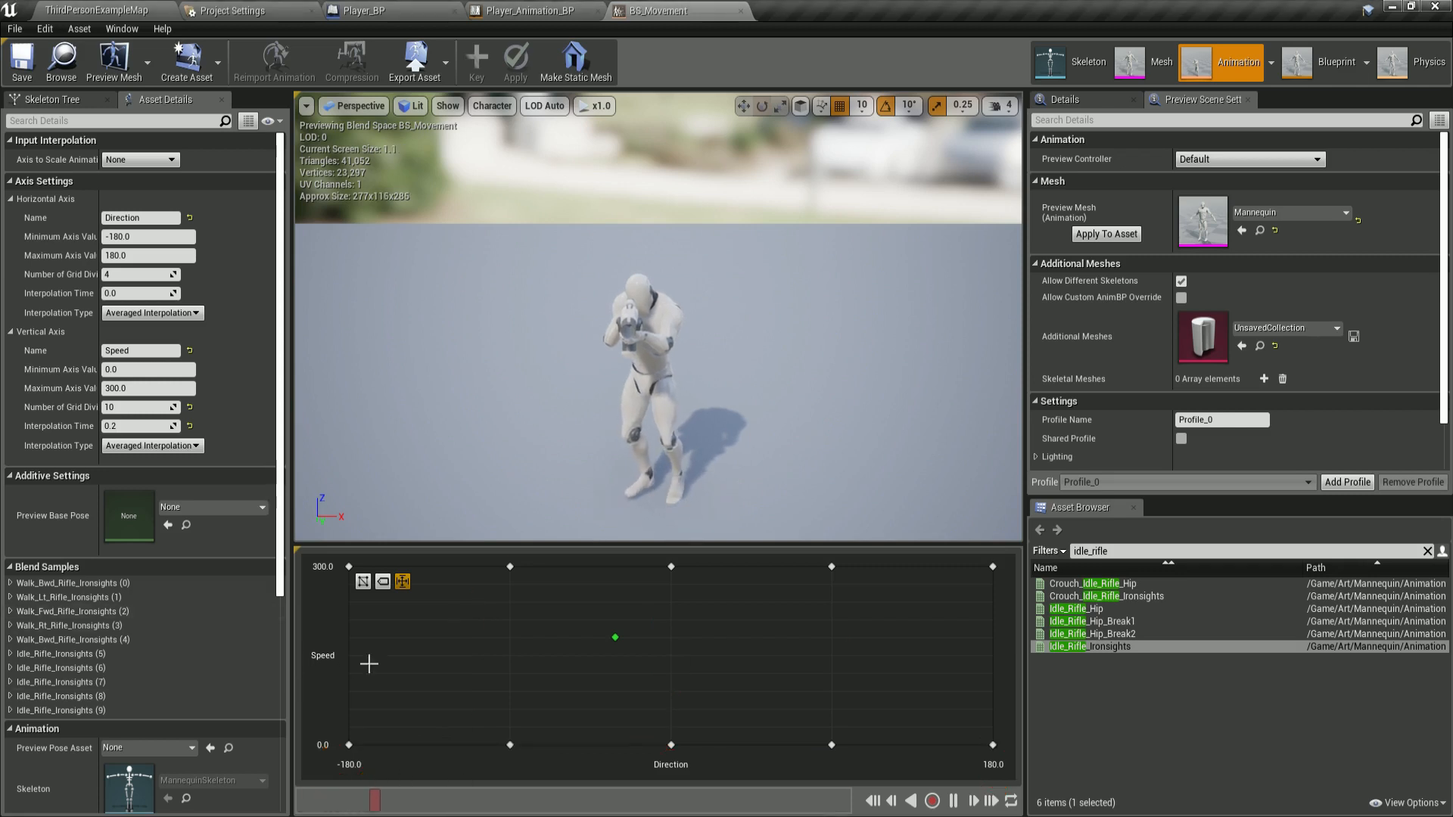
key(shift)
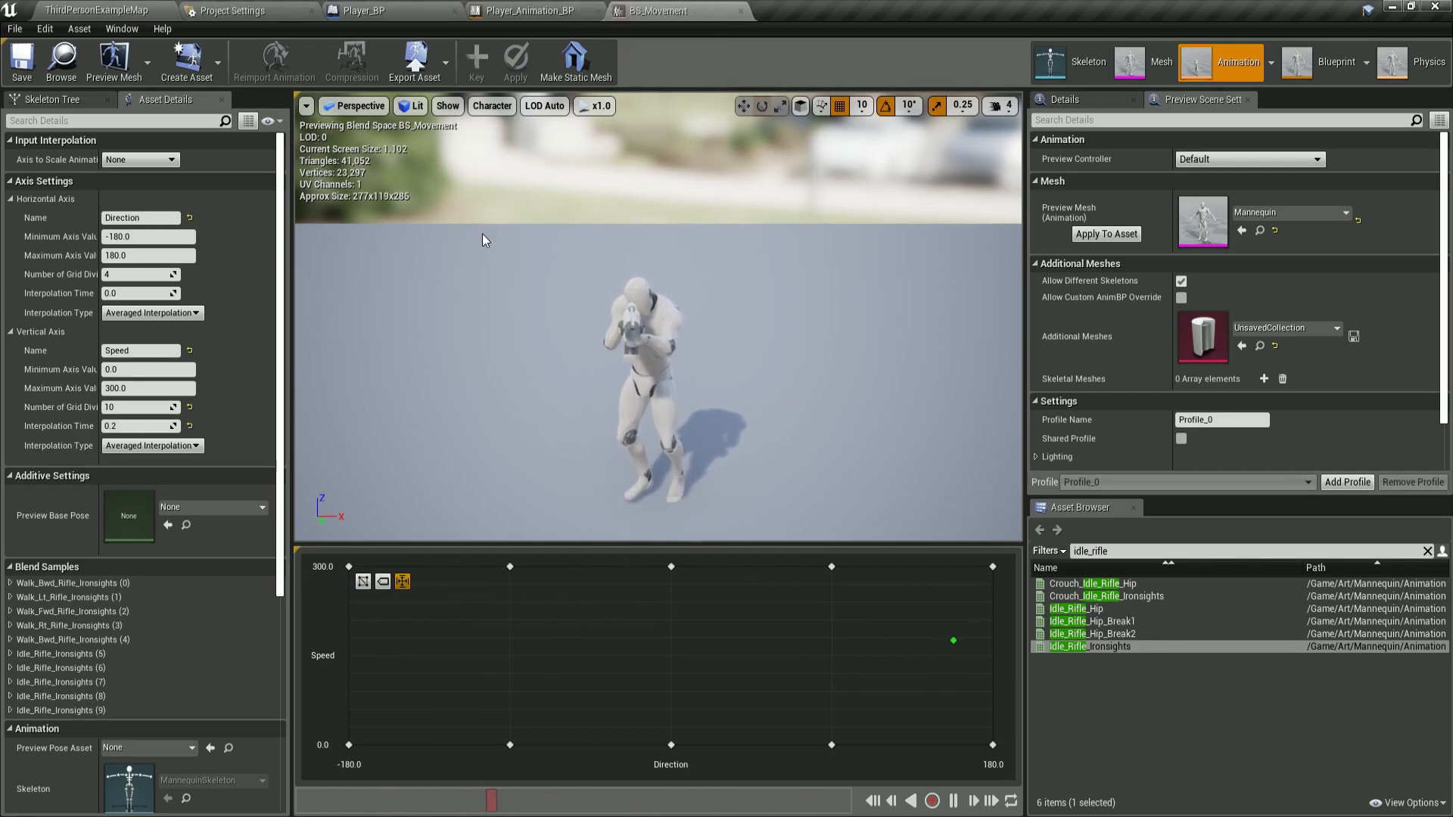
Create a new Blend Space in the Blend_Spaces folder using MannequinSkeleton.
click(564, 14)
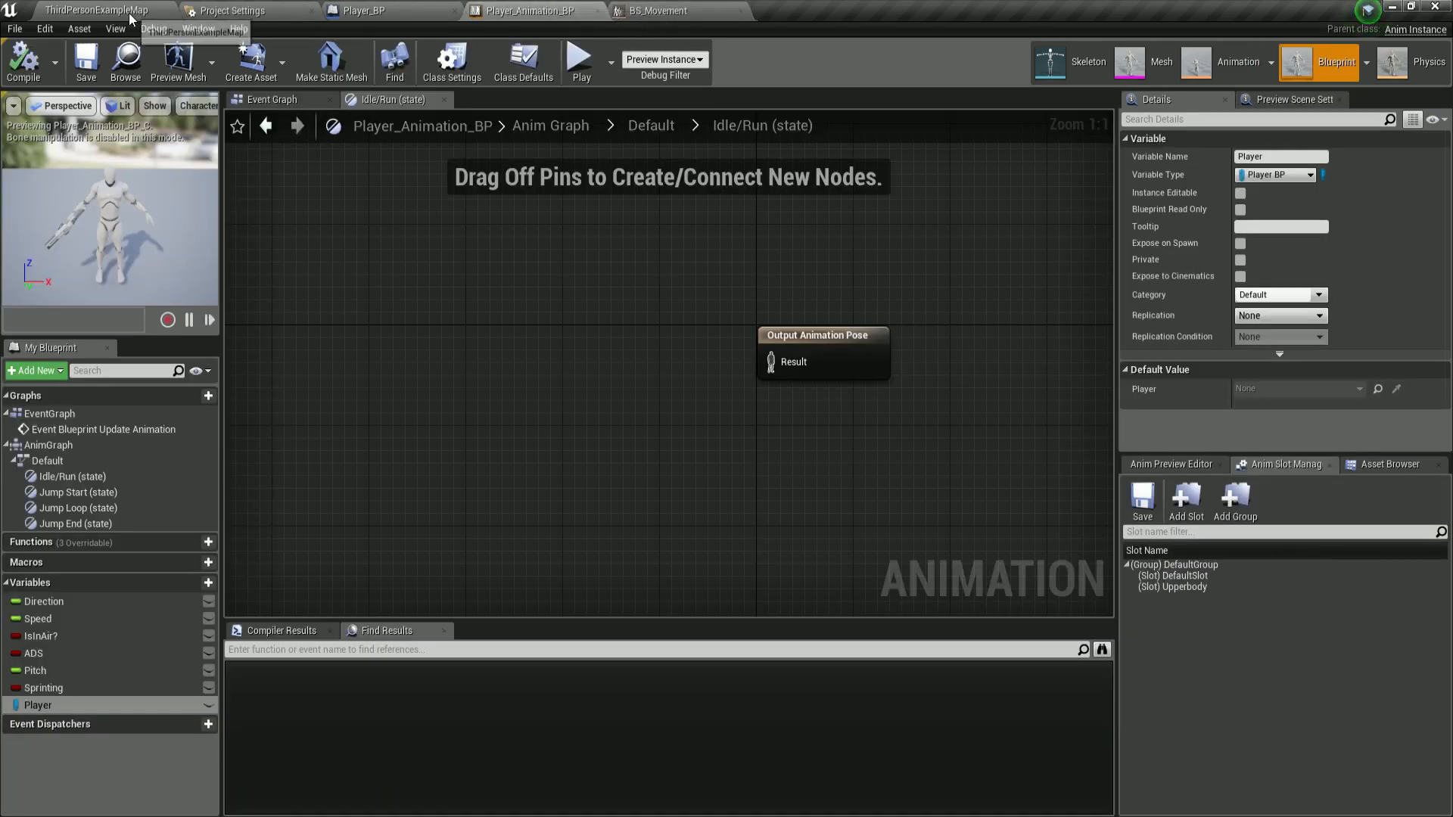
click(97, 10)
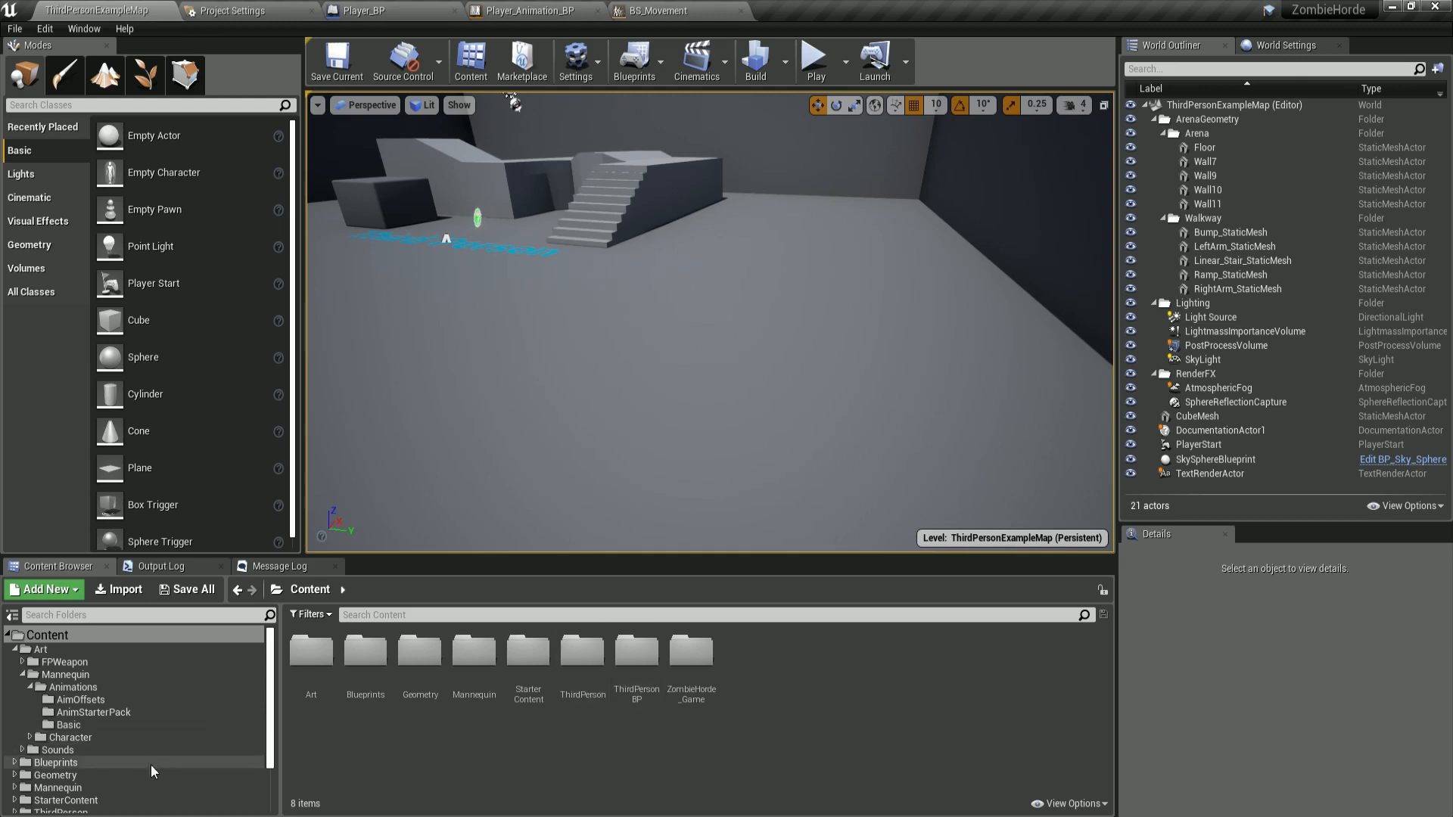
scroll(61, 757, down, 2)
double_click(61, 770)
click(84, 808)
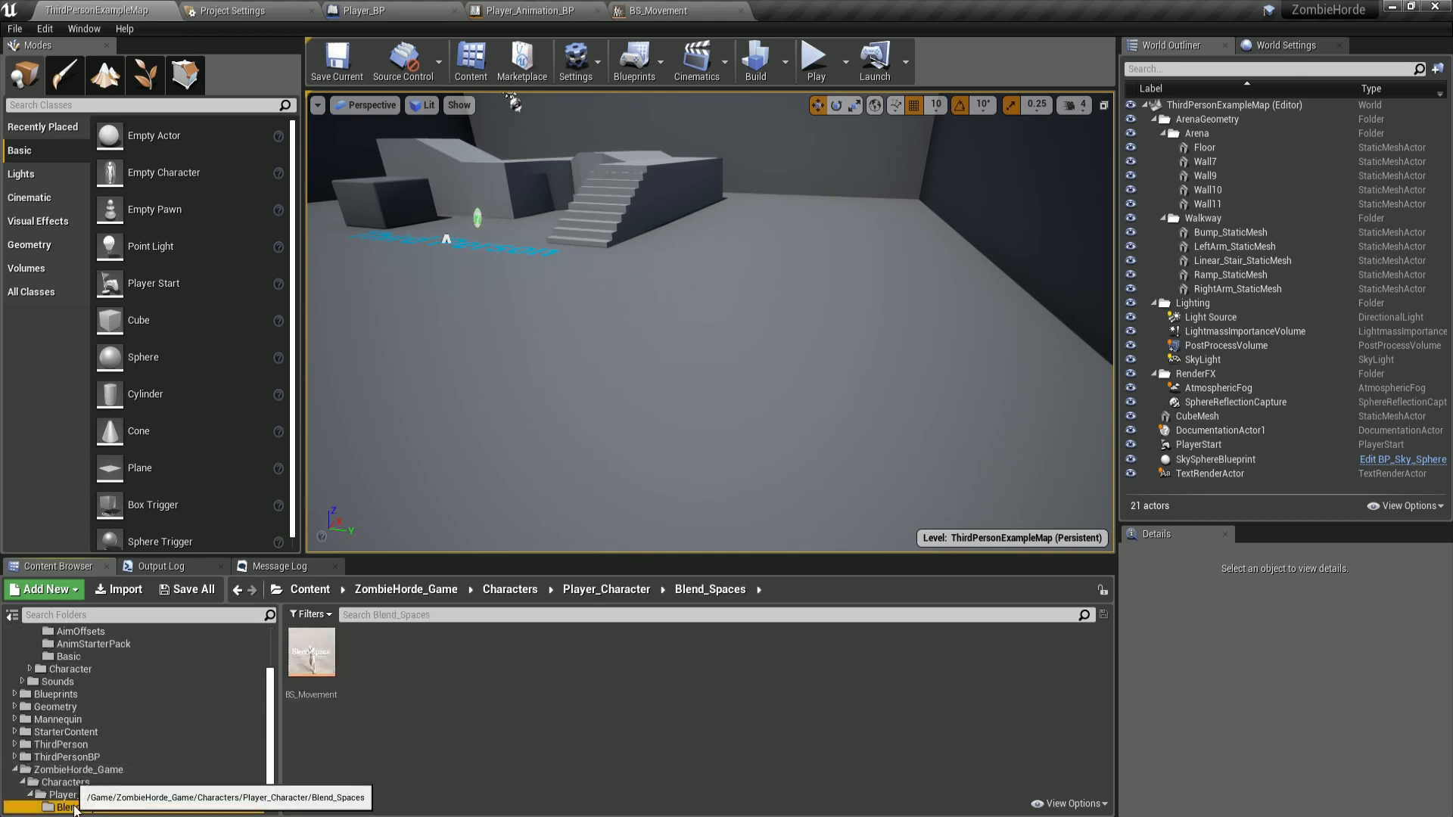
right_click(405, 651)
mouse_move(779, 430)
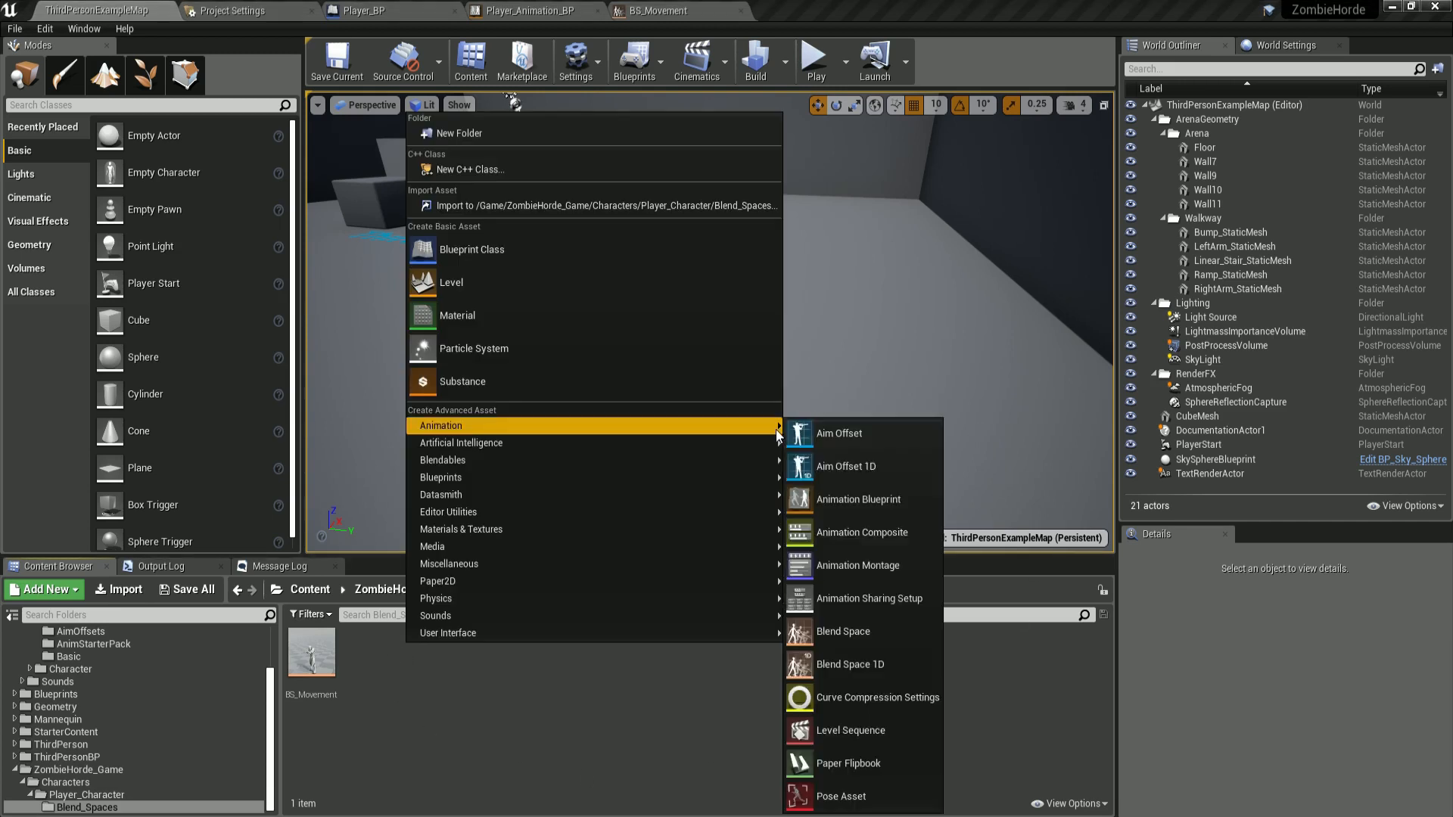
click(854, 634)
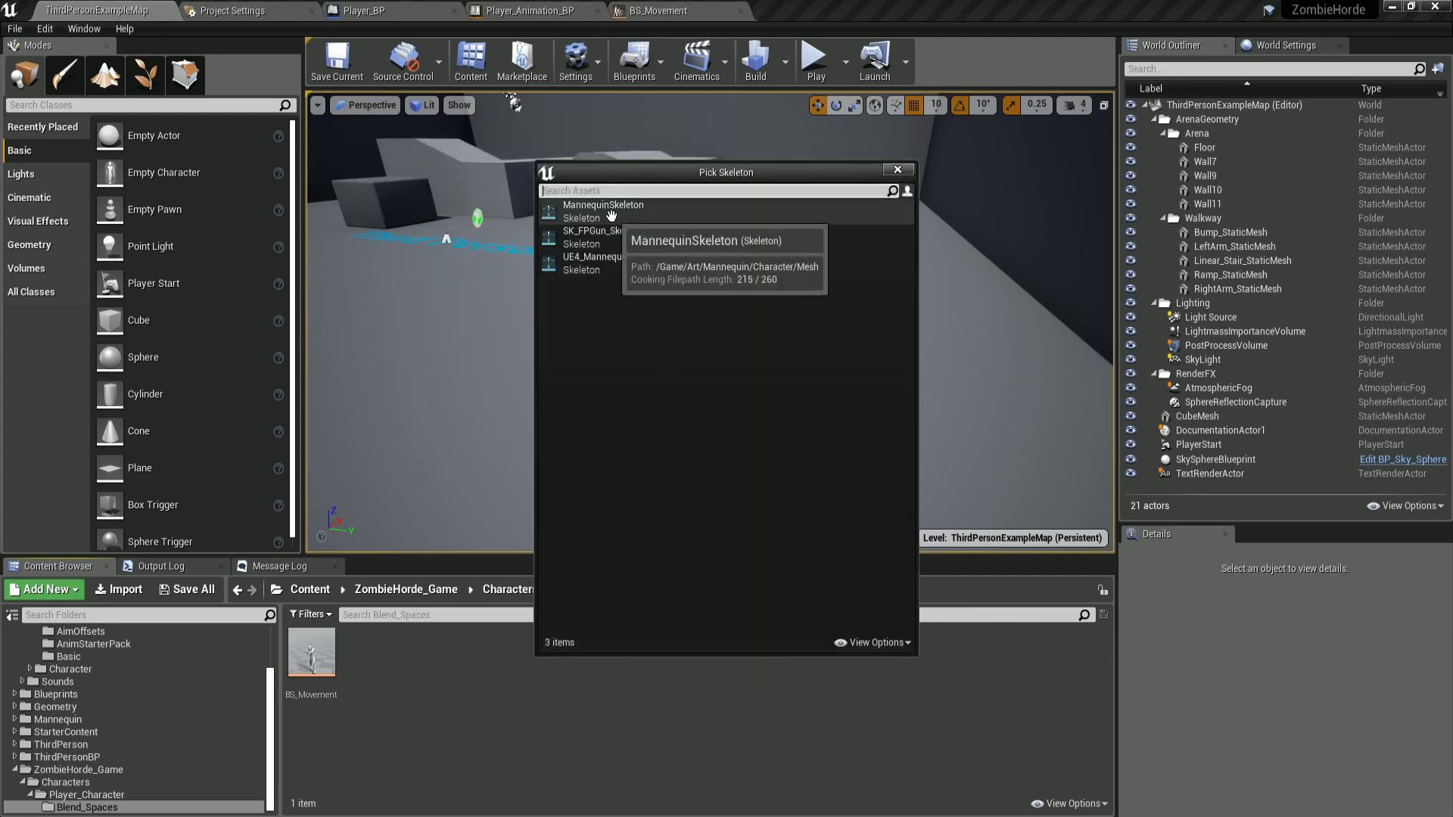
click(621, 219)
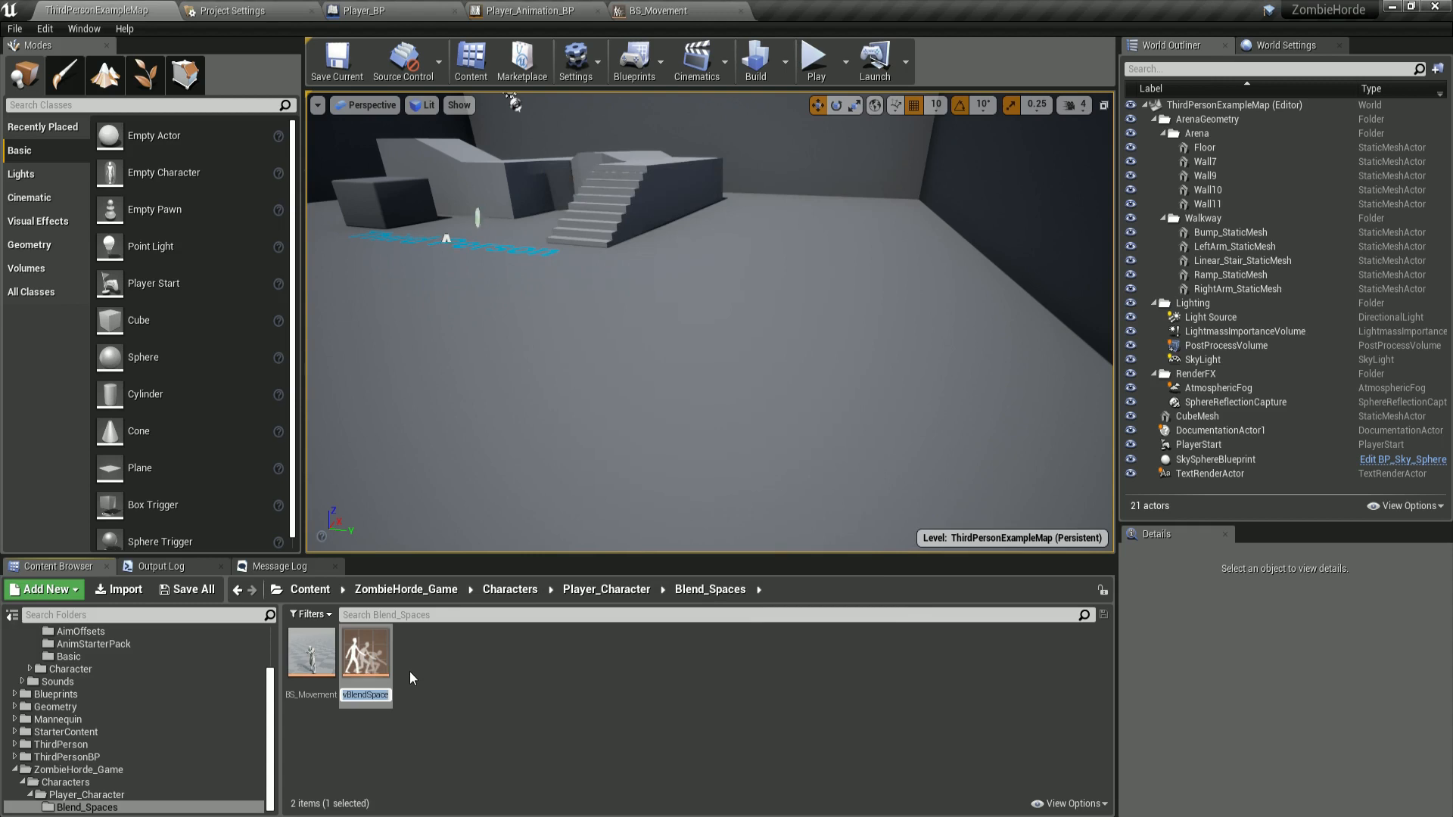
Name the new blend space BS_Jogging.
text(BS_)
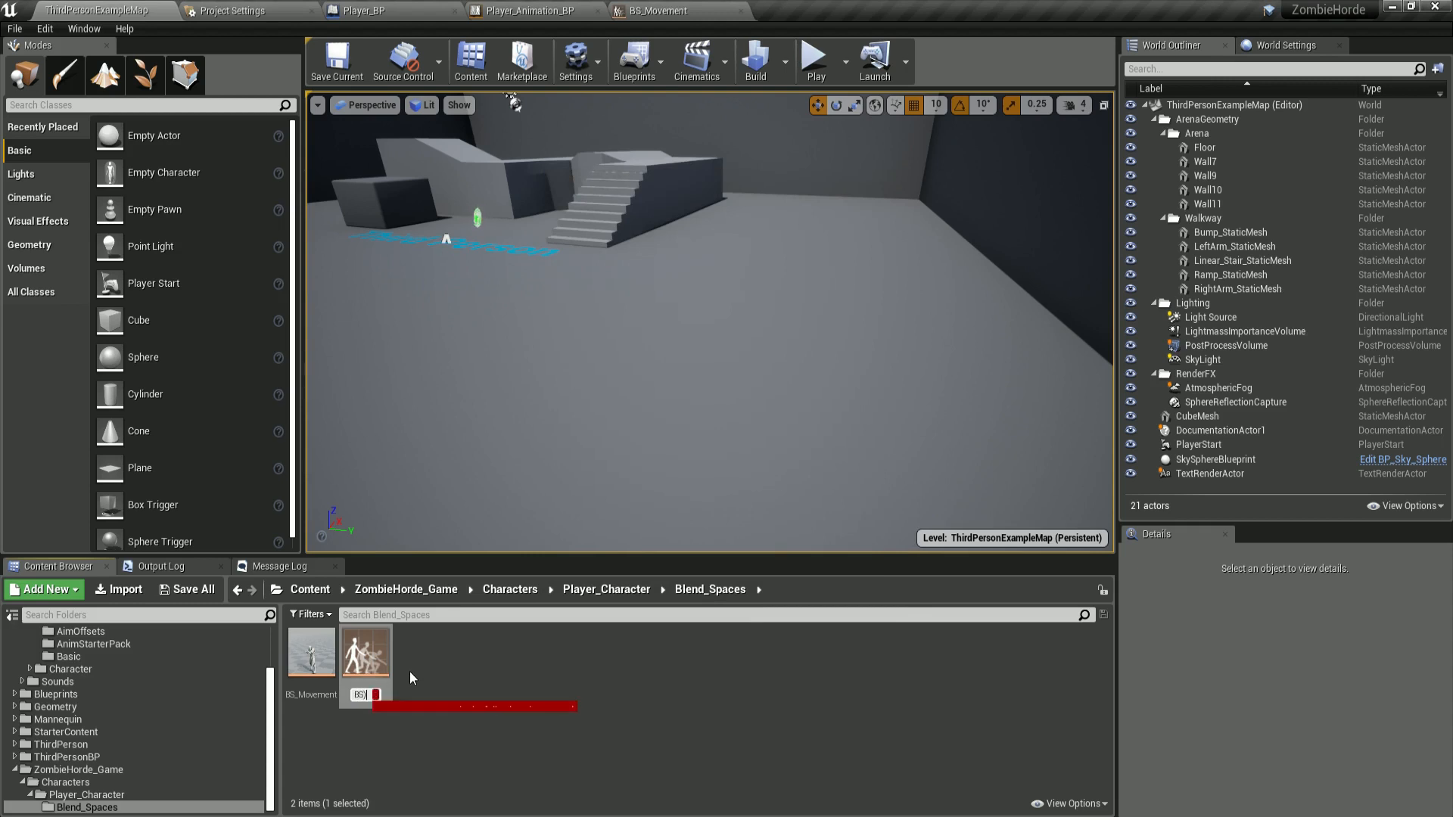
text(Jogging)
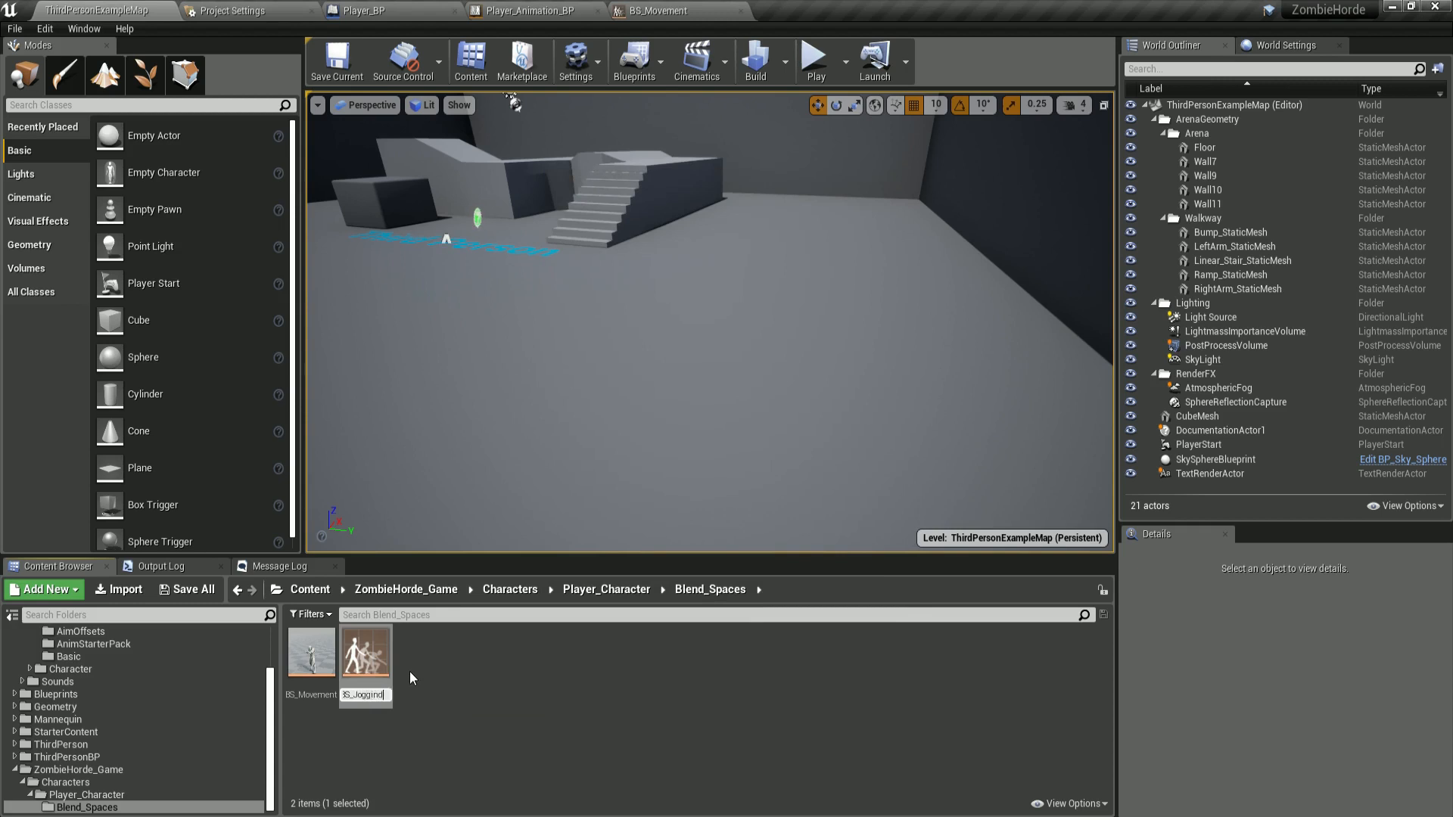
key(Return)
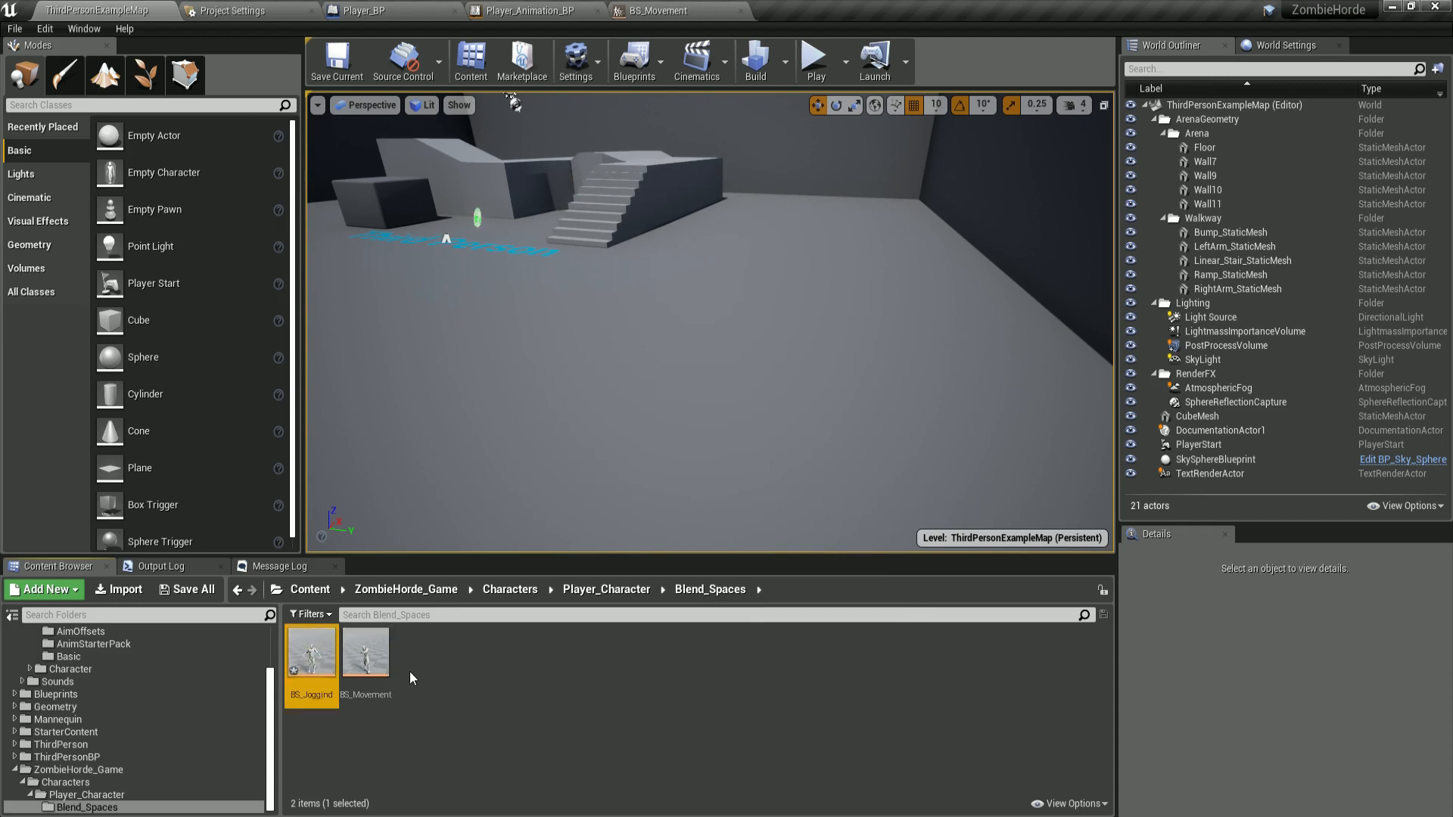
key(F2)
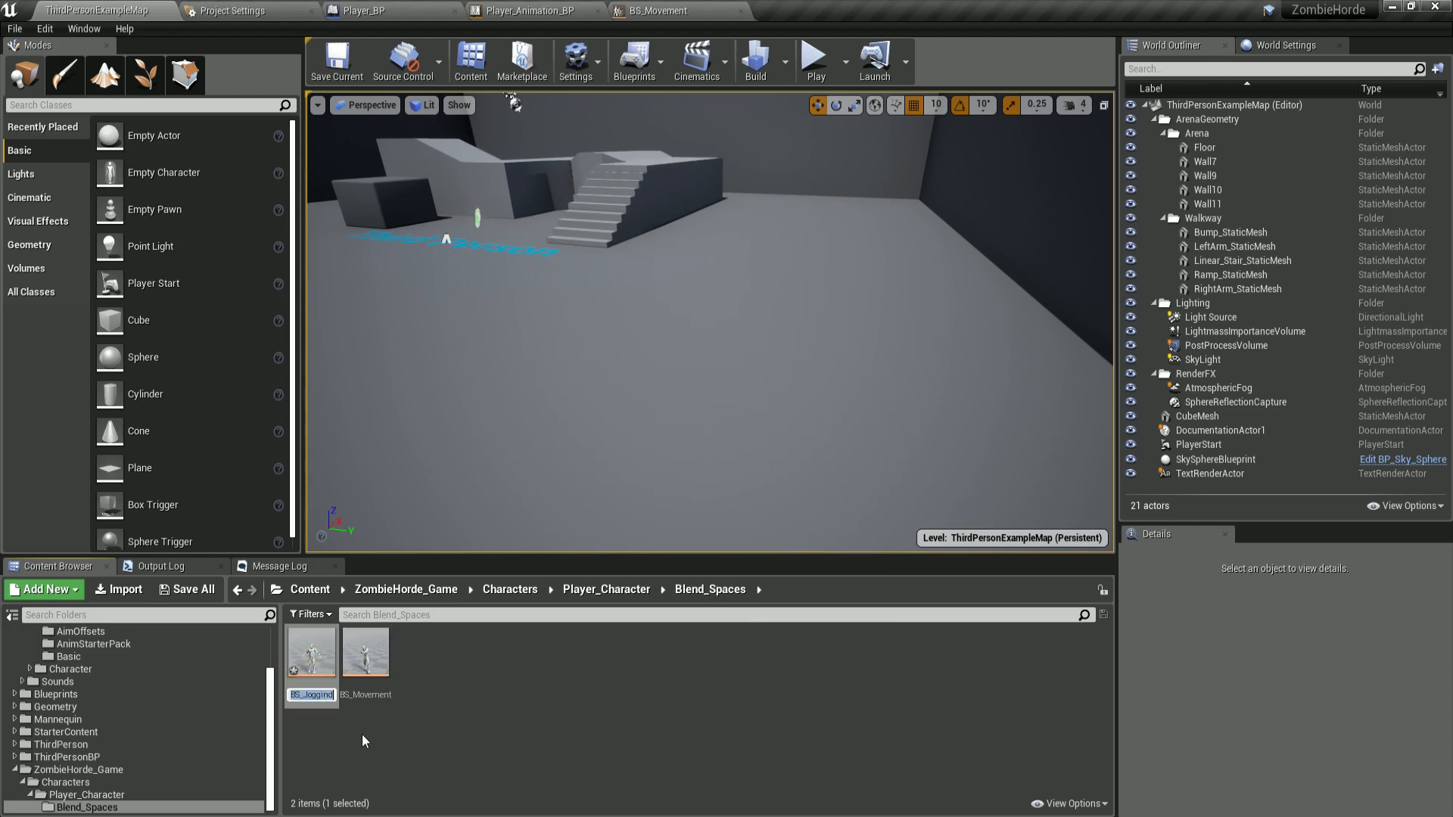
key(Right)
key(BackSpace)
text(g)
key(Return)
Open BS_Jogging and set the horizontal axis name to Direction with minimum -180 and maximum 180.
double_click(314, 659)
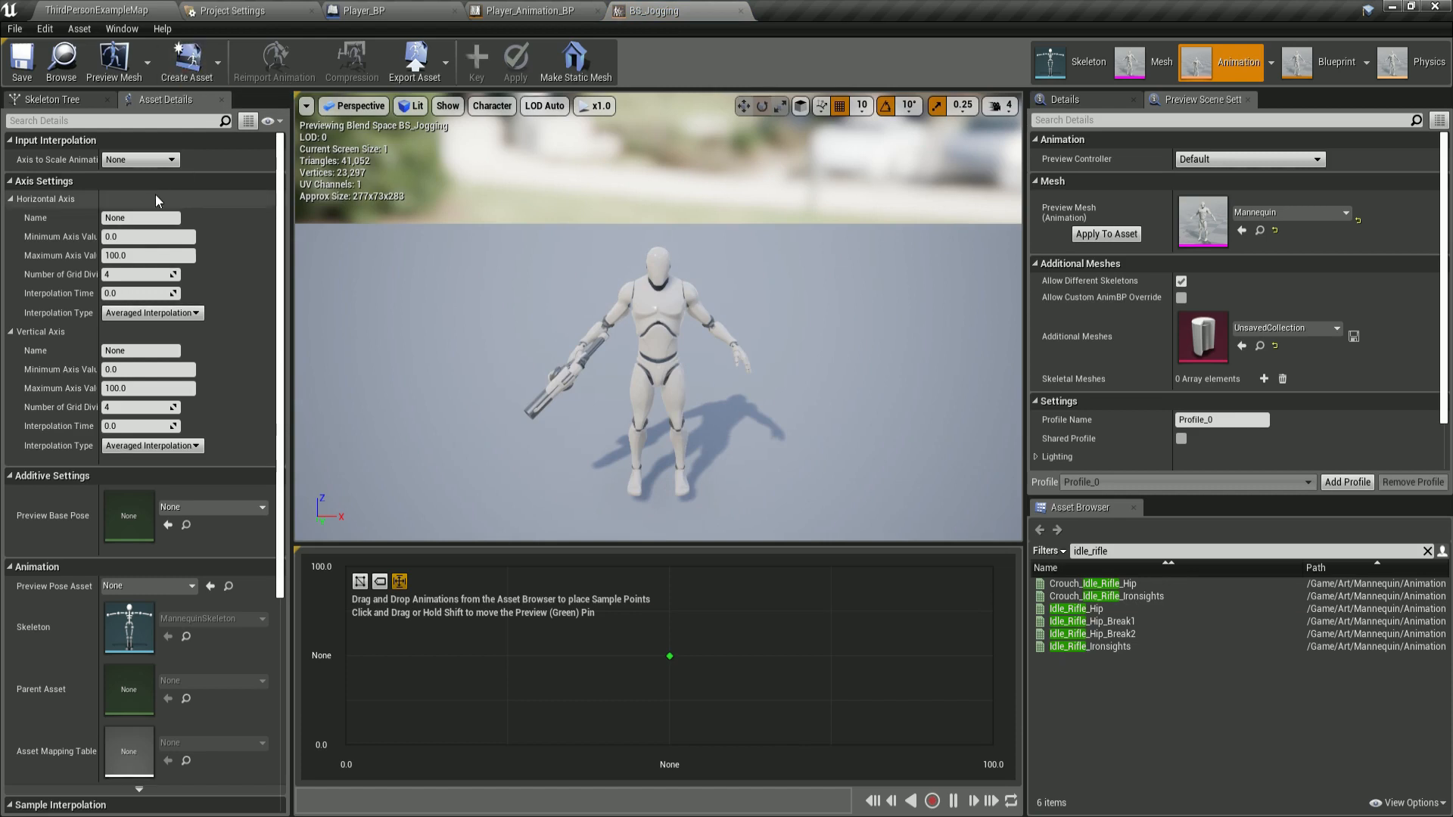
click(149, 218)
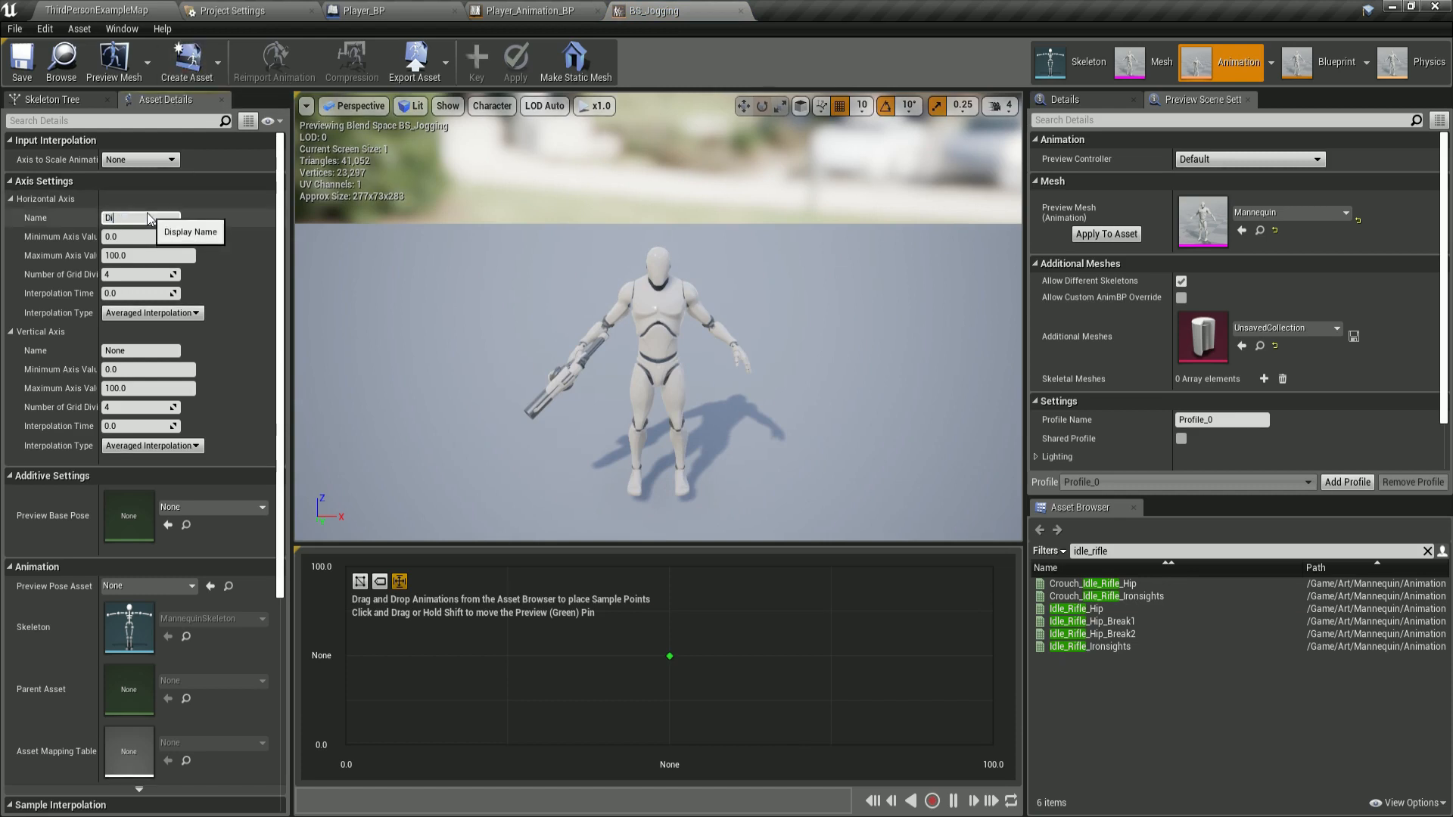
text(Direction)
key(Return)
click(147, 237)
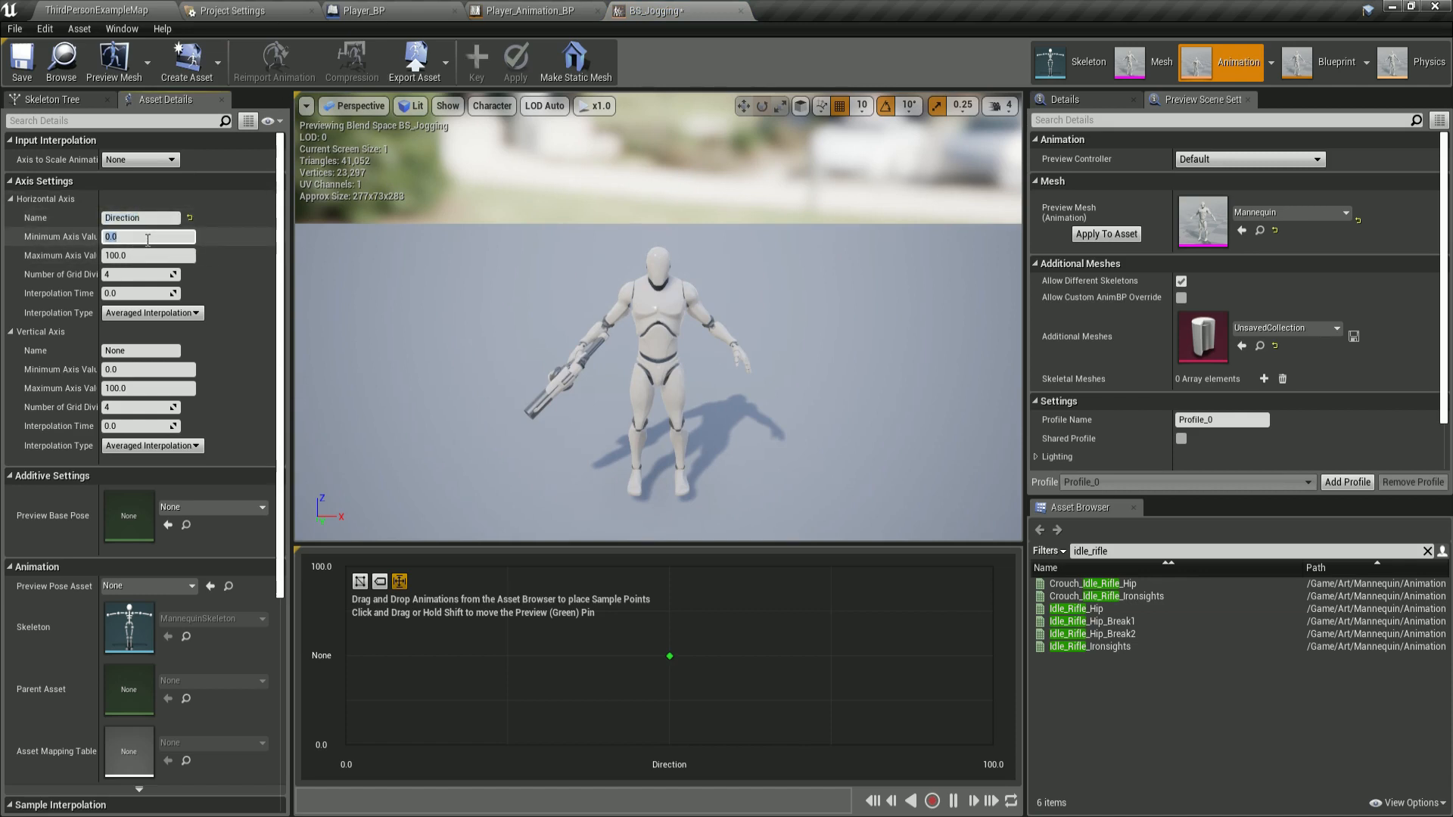
text(-180)
key(Tab)
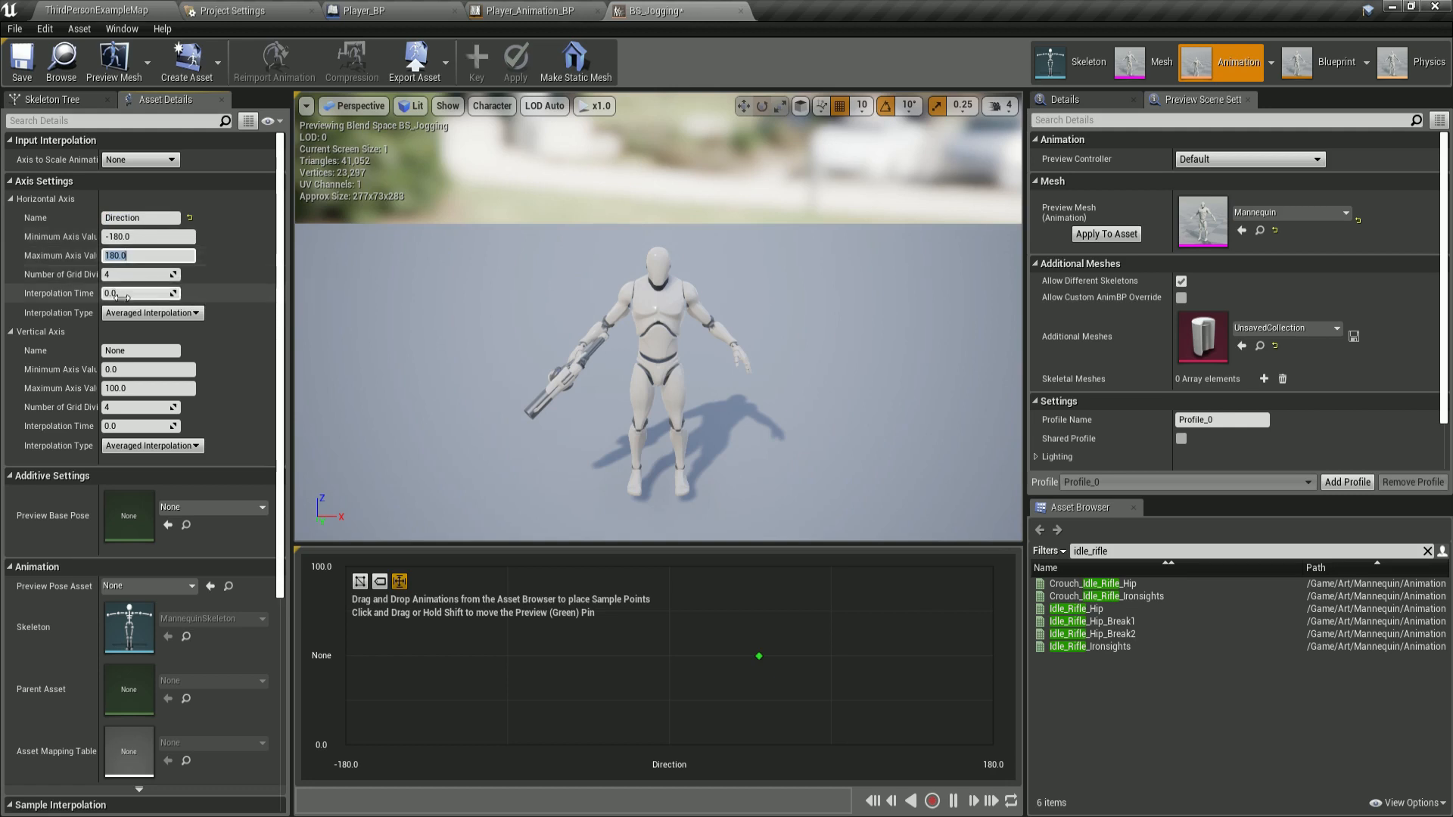
Set the vertical axis name to Speed with a maximum value of 600.
click(132, 351)
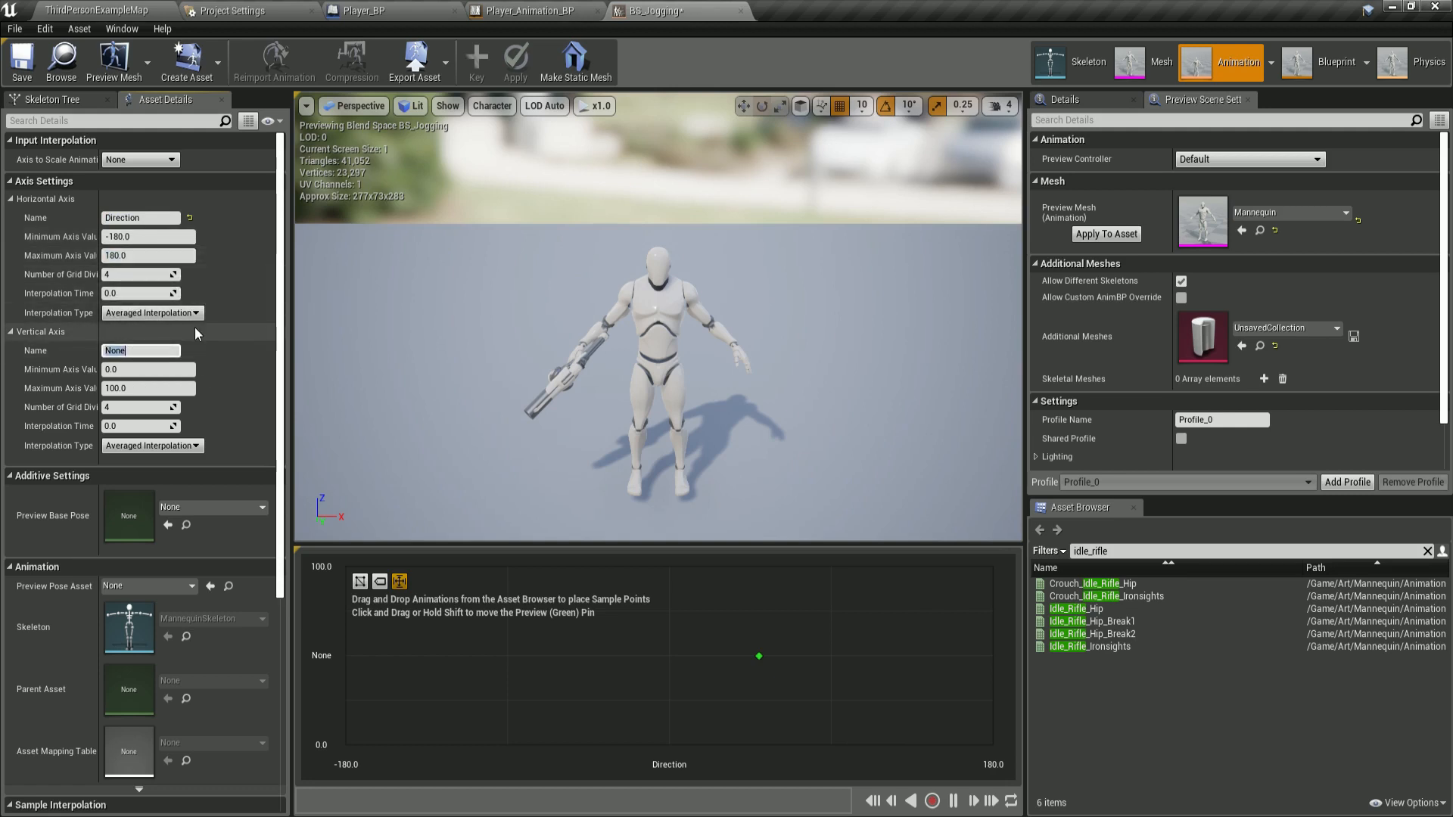
text(Speed)
key(Tab)
key(Tab)
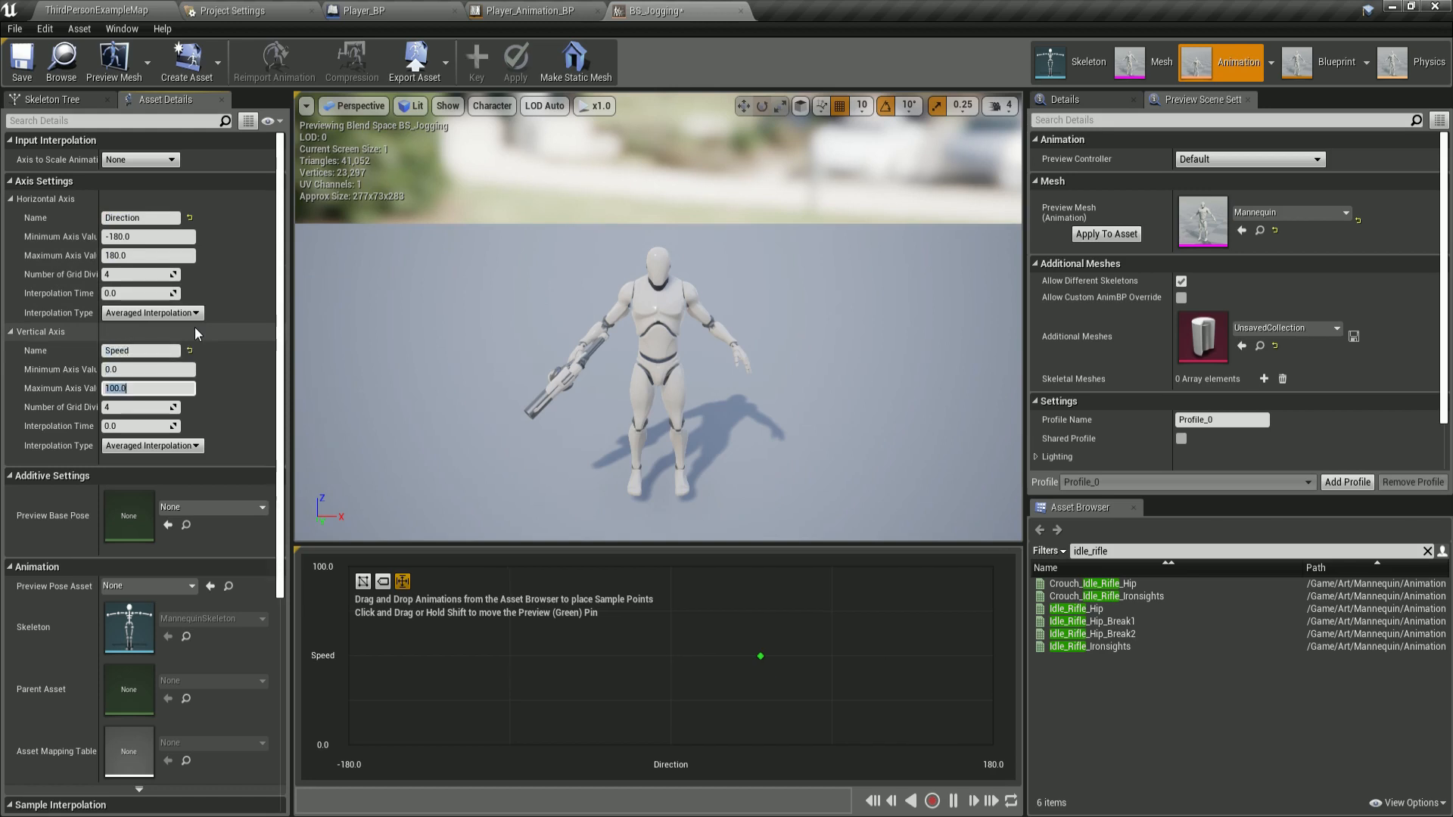
text(600)
key(Return)
Set the vertical axis to 10 grid divisions and an interpolation time of 0.2.
click(146, 407)
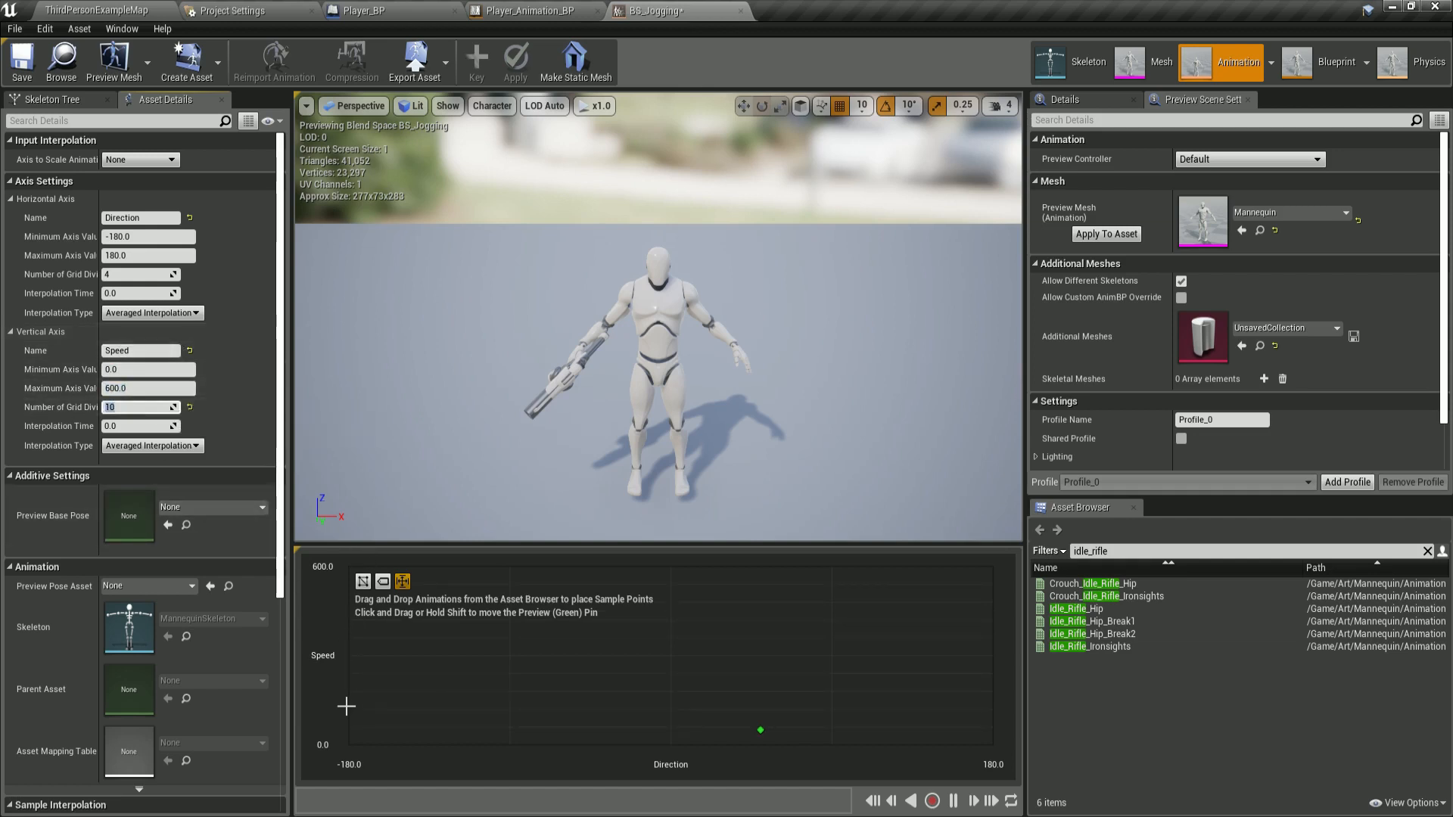
click(133, 426)
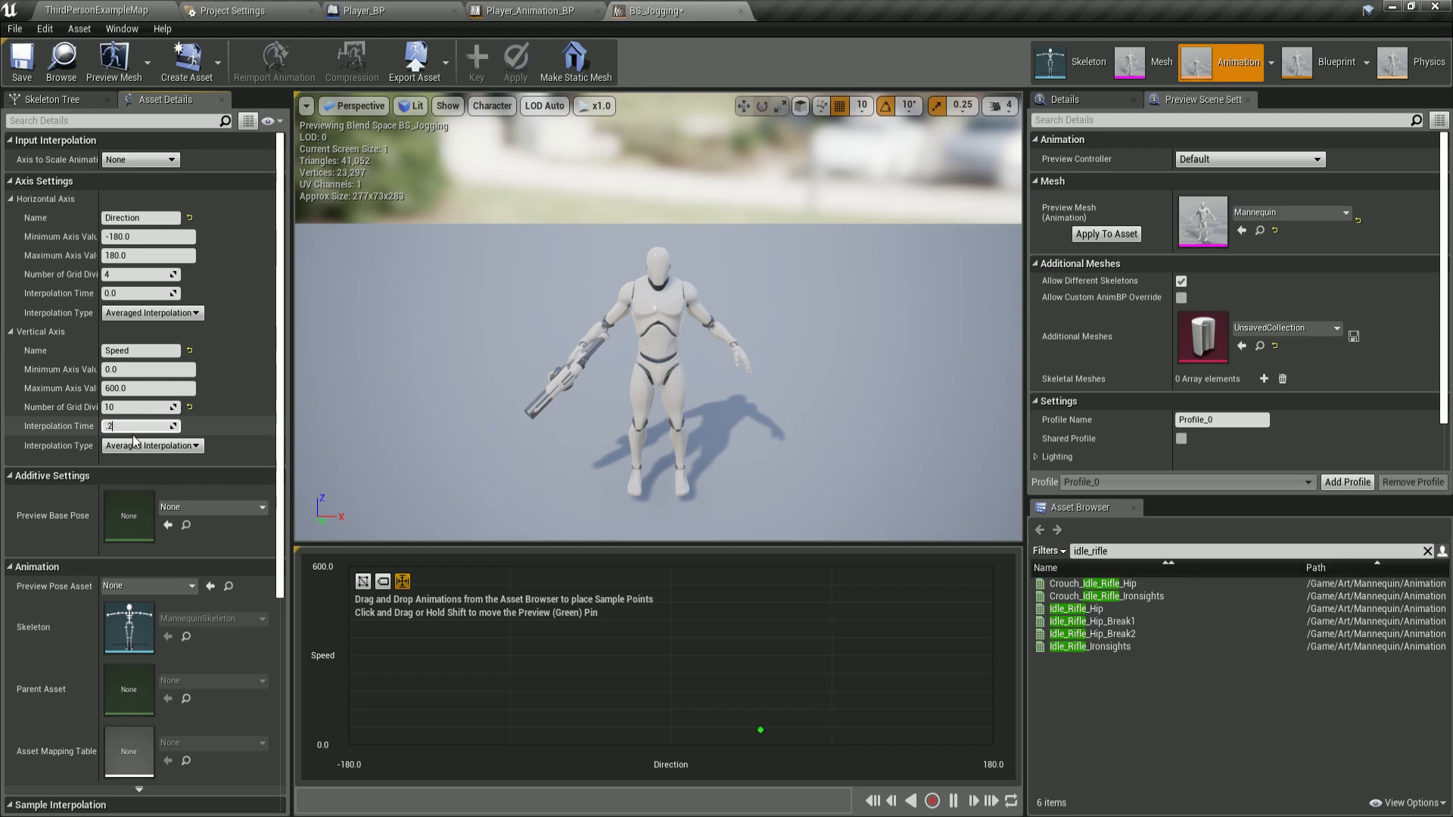
click(605, 374)
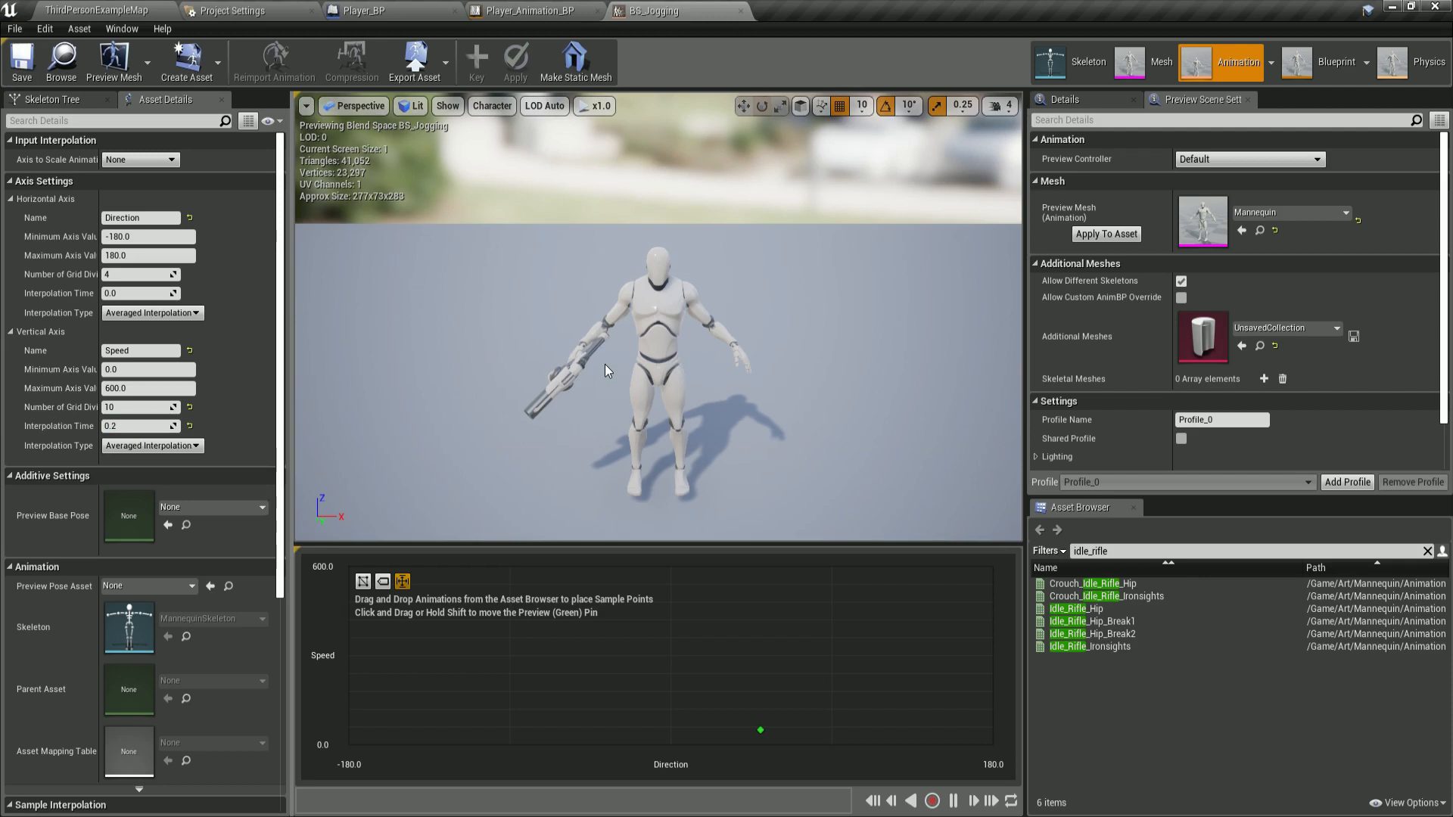
Search for sprint and place Sprint_Fwd_Rifle at Speed 600 across all five Direction points from -180 to 180.
click(1124, 550)
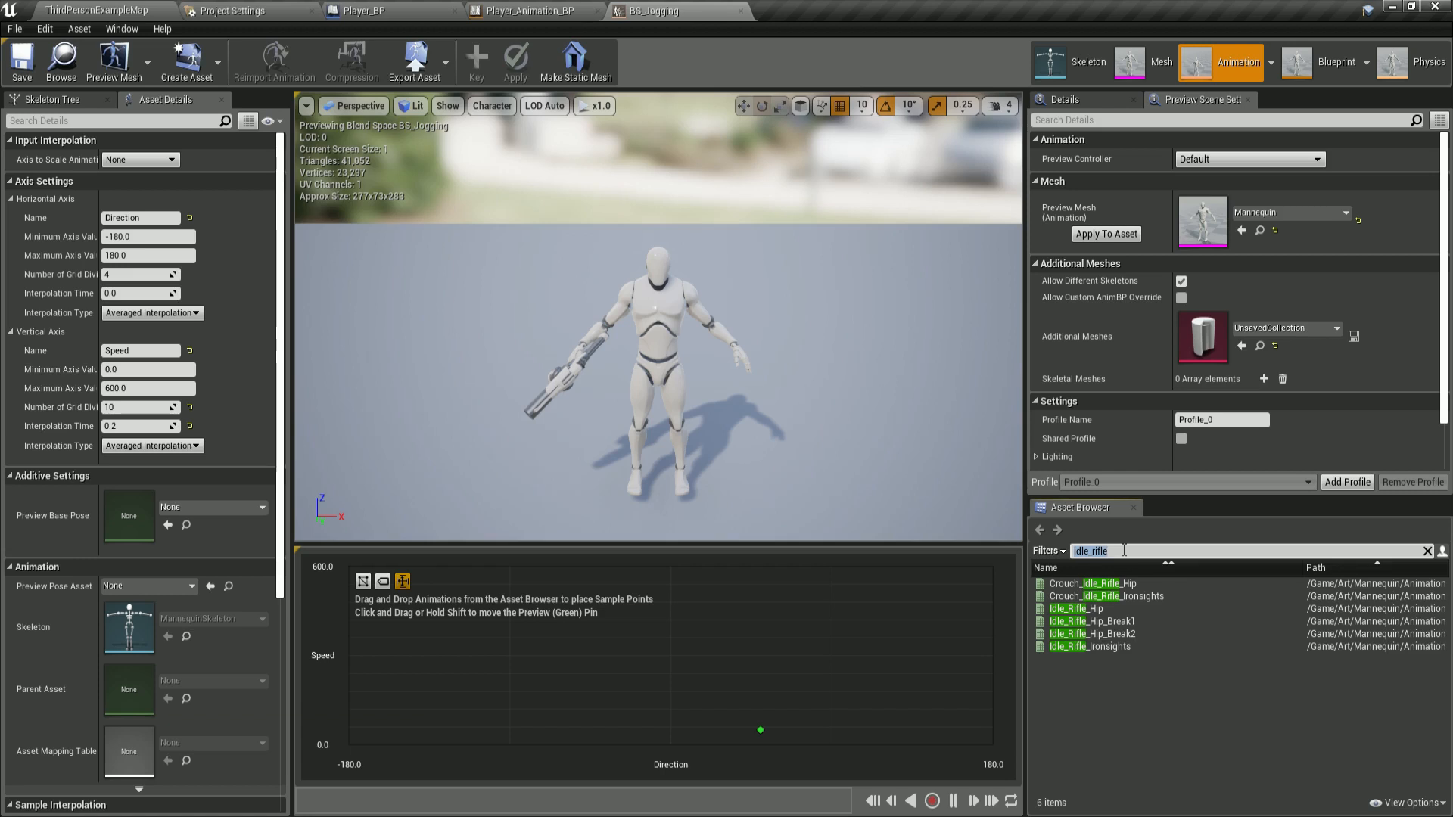
text(sprint_)
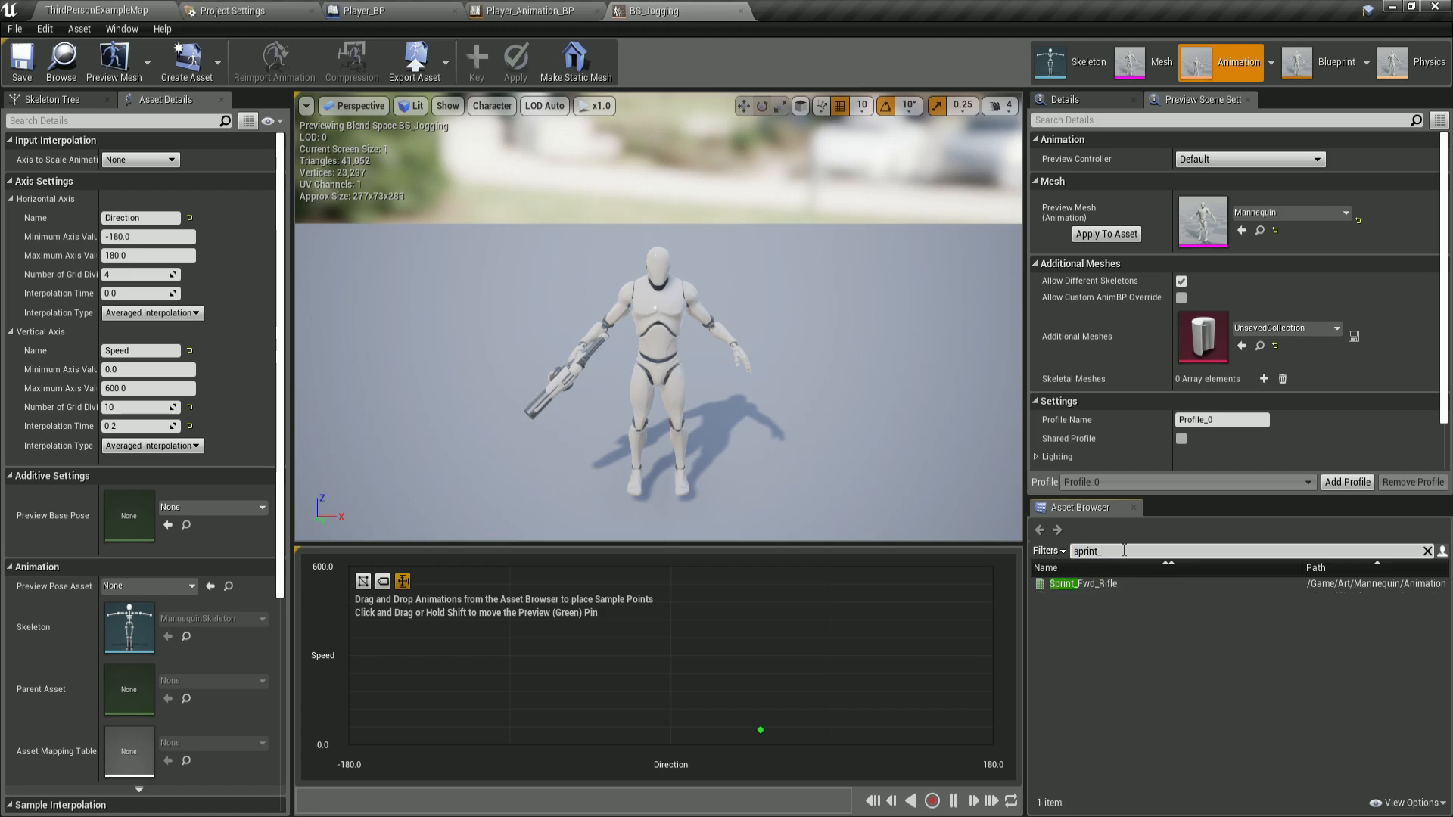
drag(1090, 584, 347, 565)
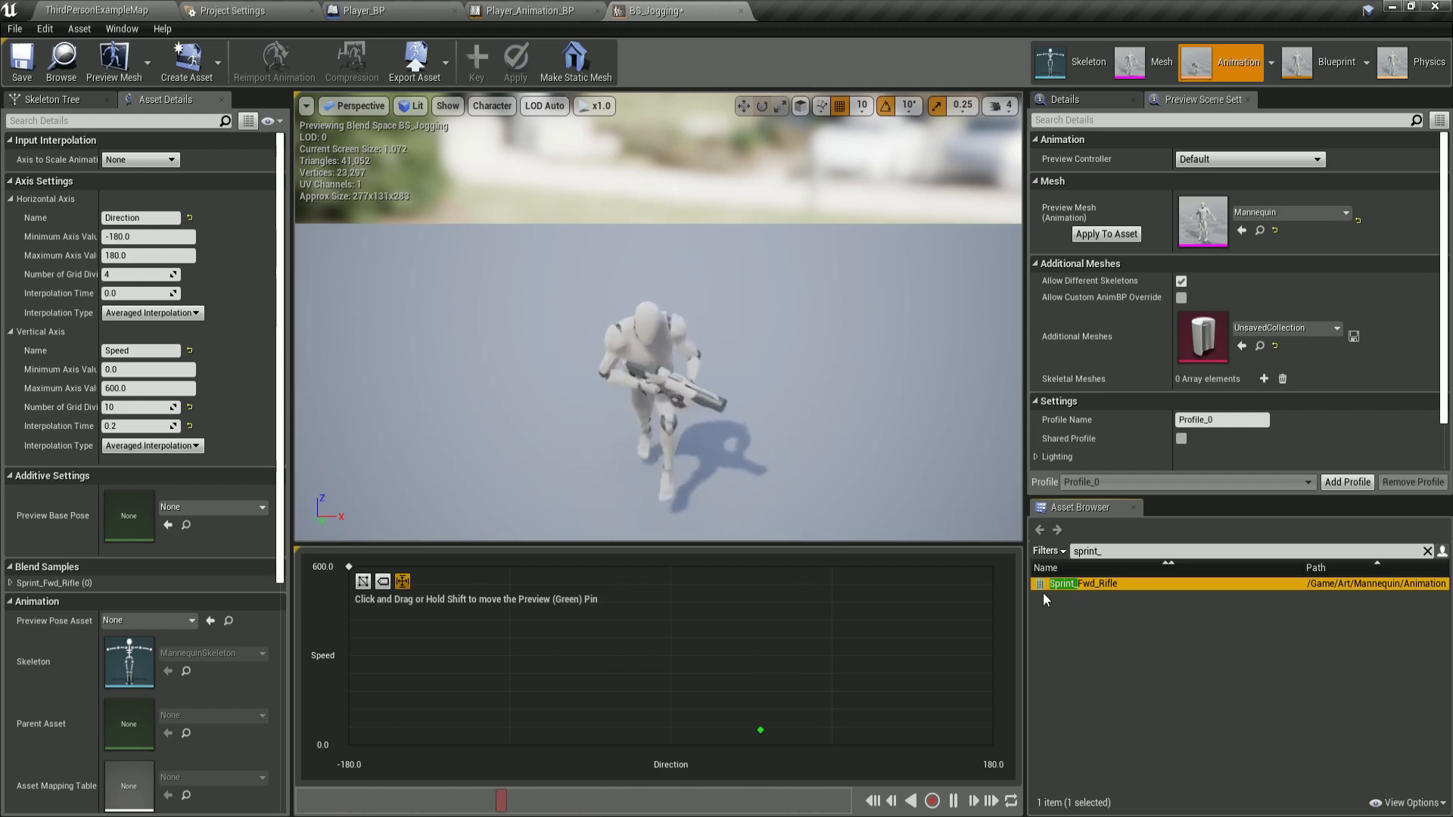
drag(1044, 595, 738, 617)
drag(1082, 583, 513, 569)
drag(1060, 587, 682, 569)
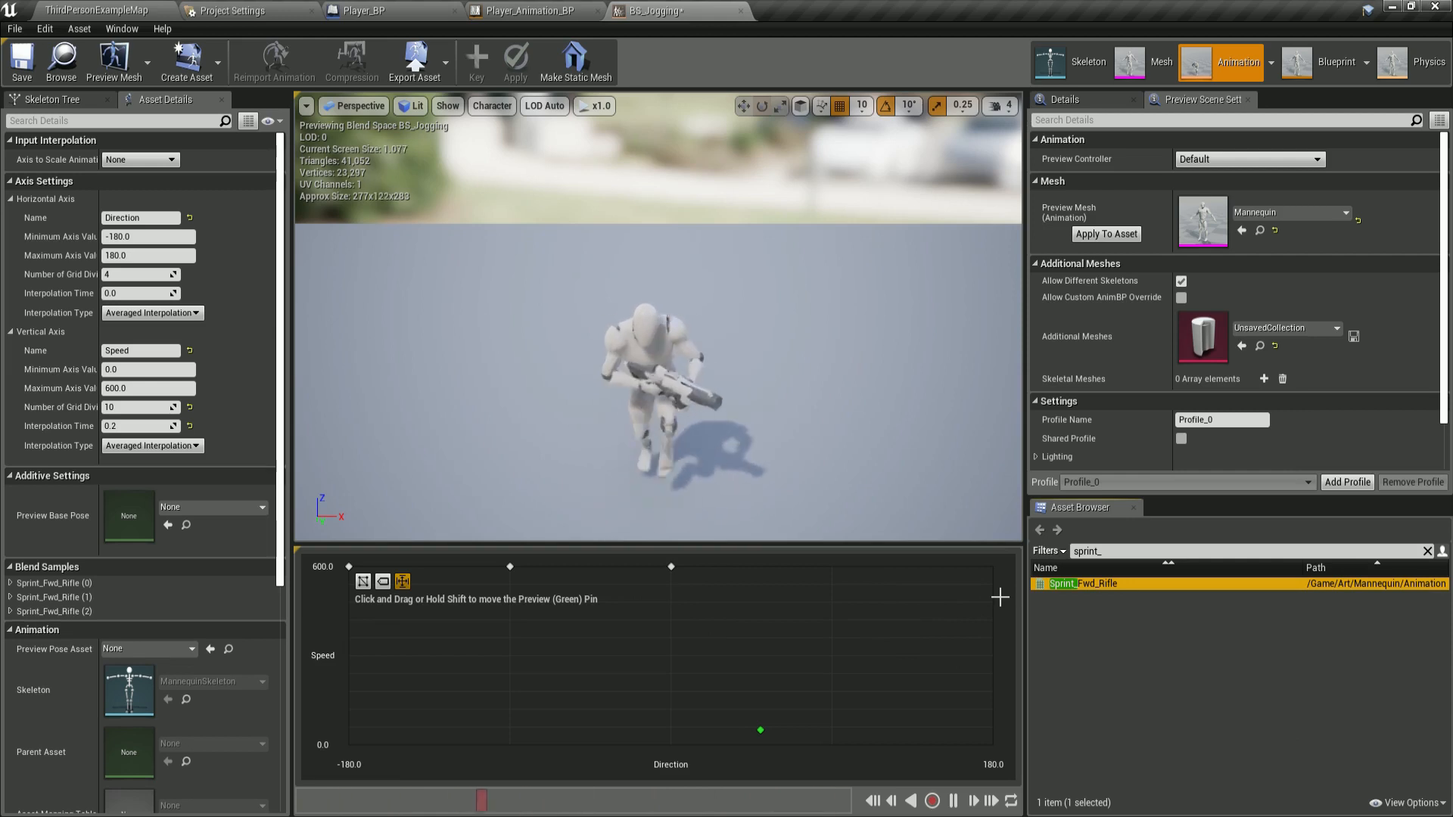
drag(1083, 584, 848, 568)
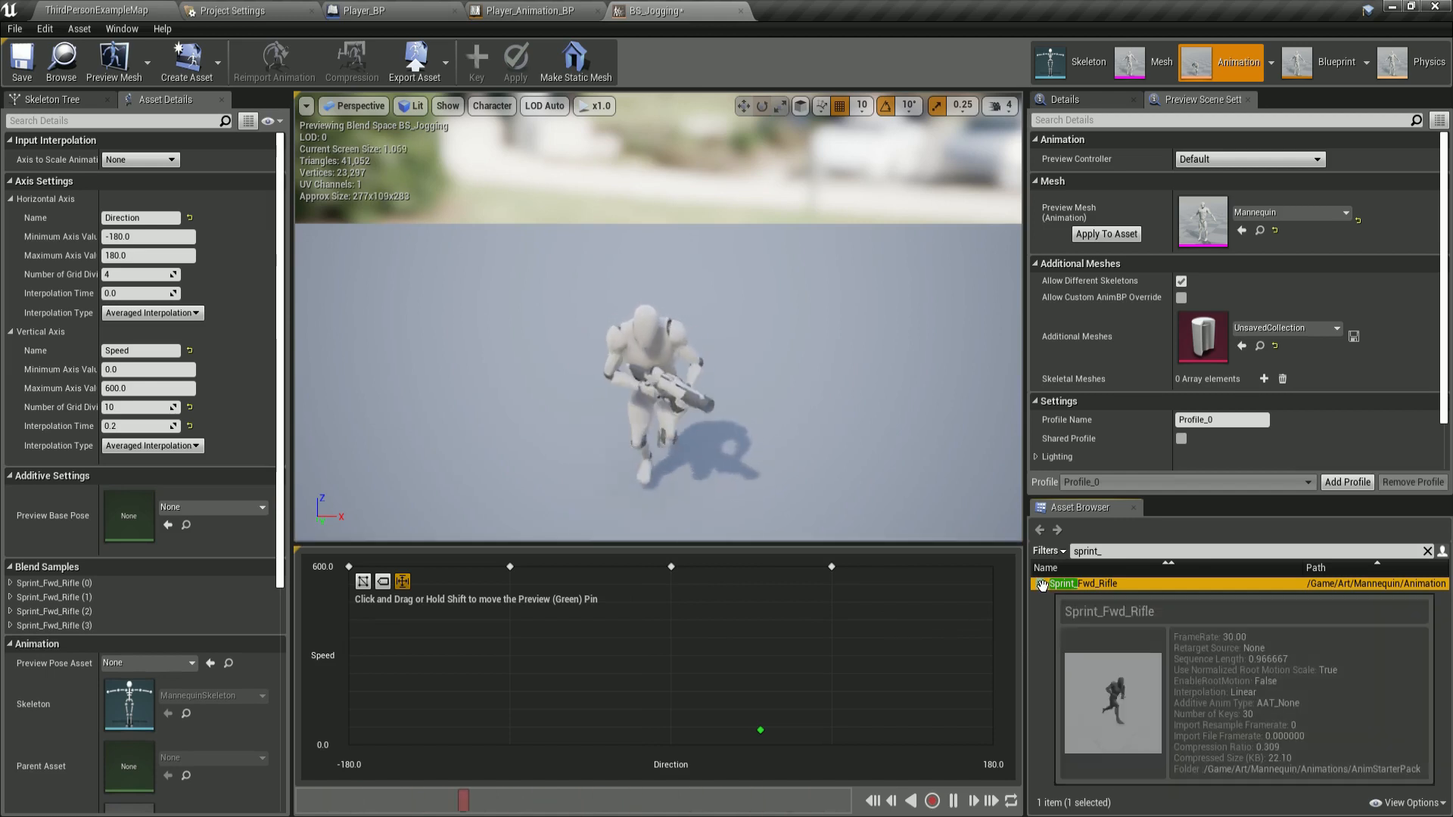
drag(1083, 584, 992, 568)
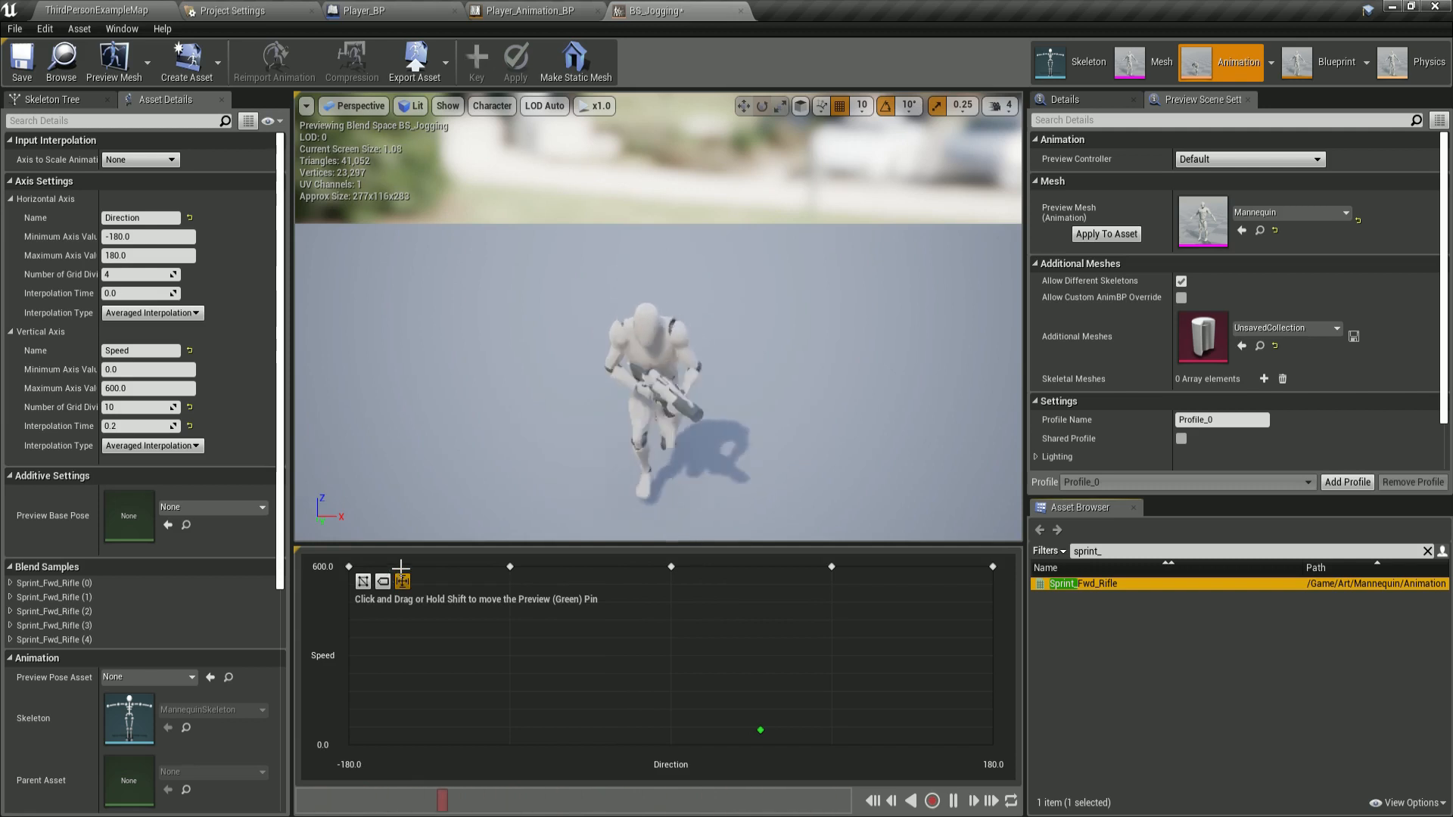
Search for jog_bwd and place Jog_Bwd_Rifle at Direction -180, Speed 300.
click(1111, 551)
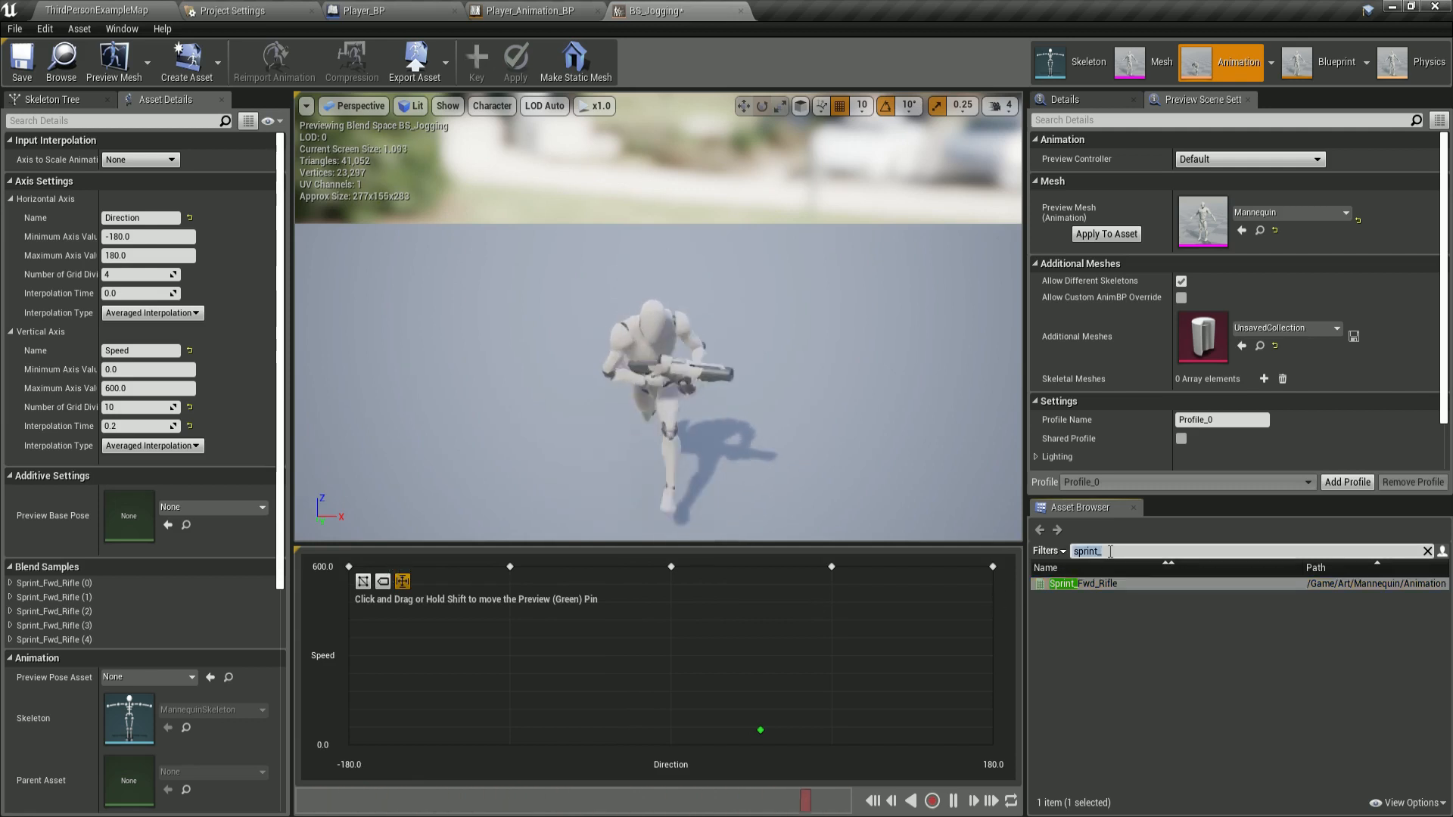
text(jog_)
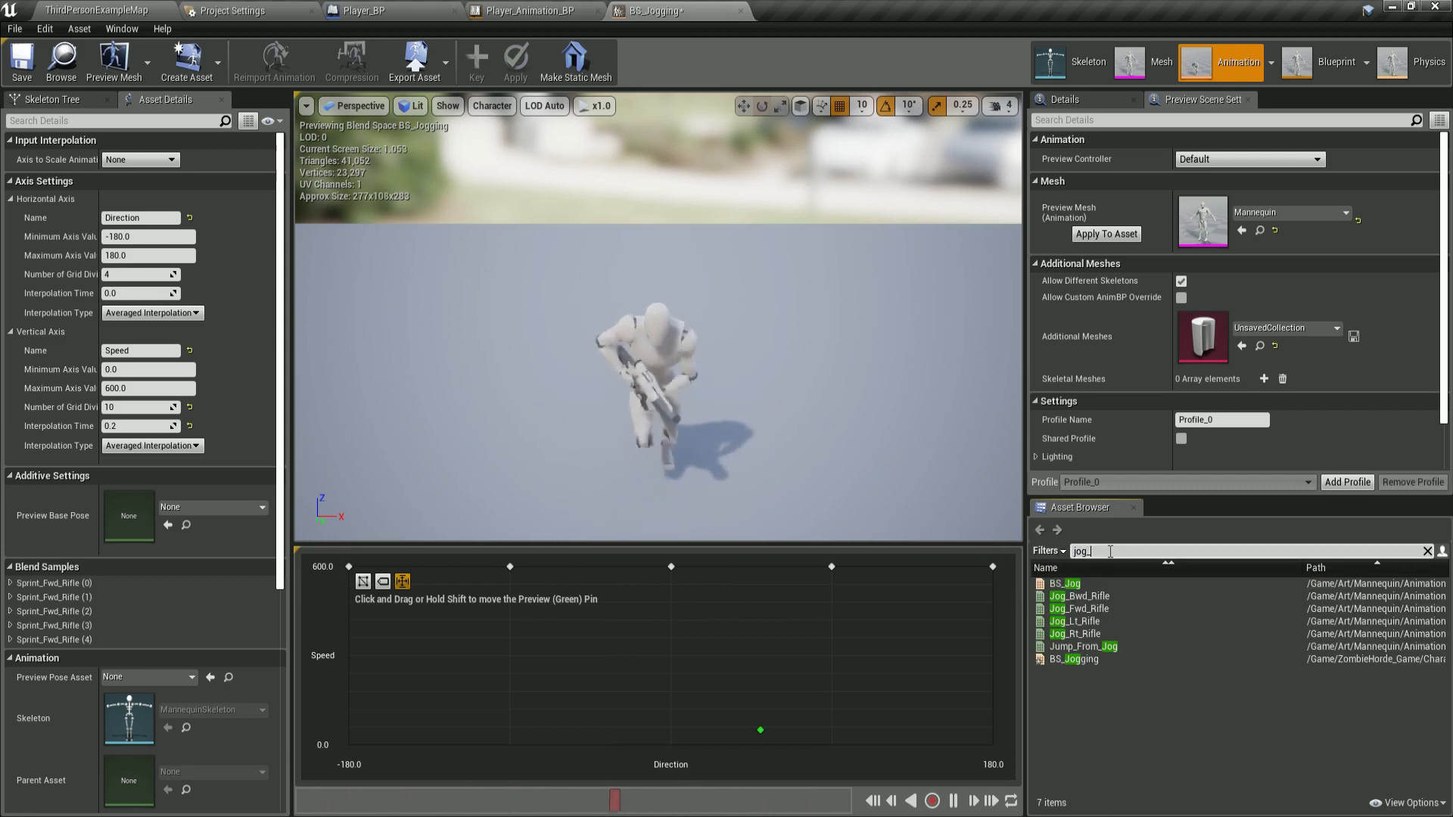
text(bwd)
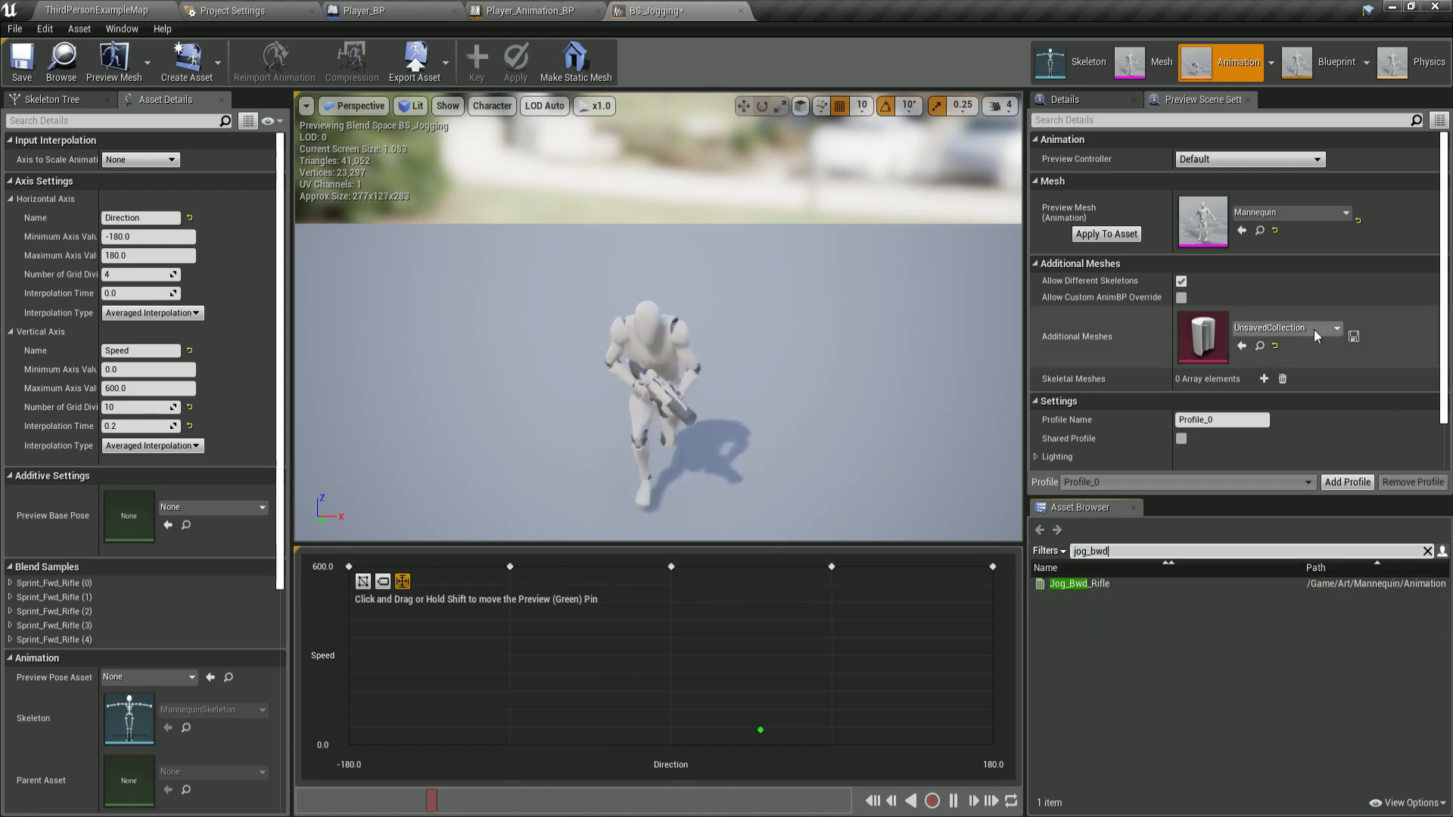
drag(1075, 584, 350, 639)
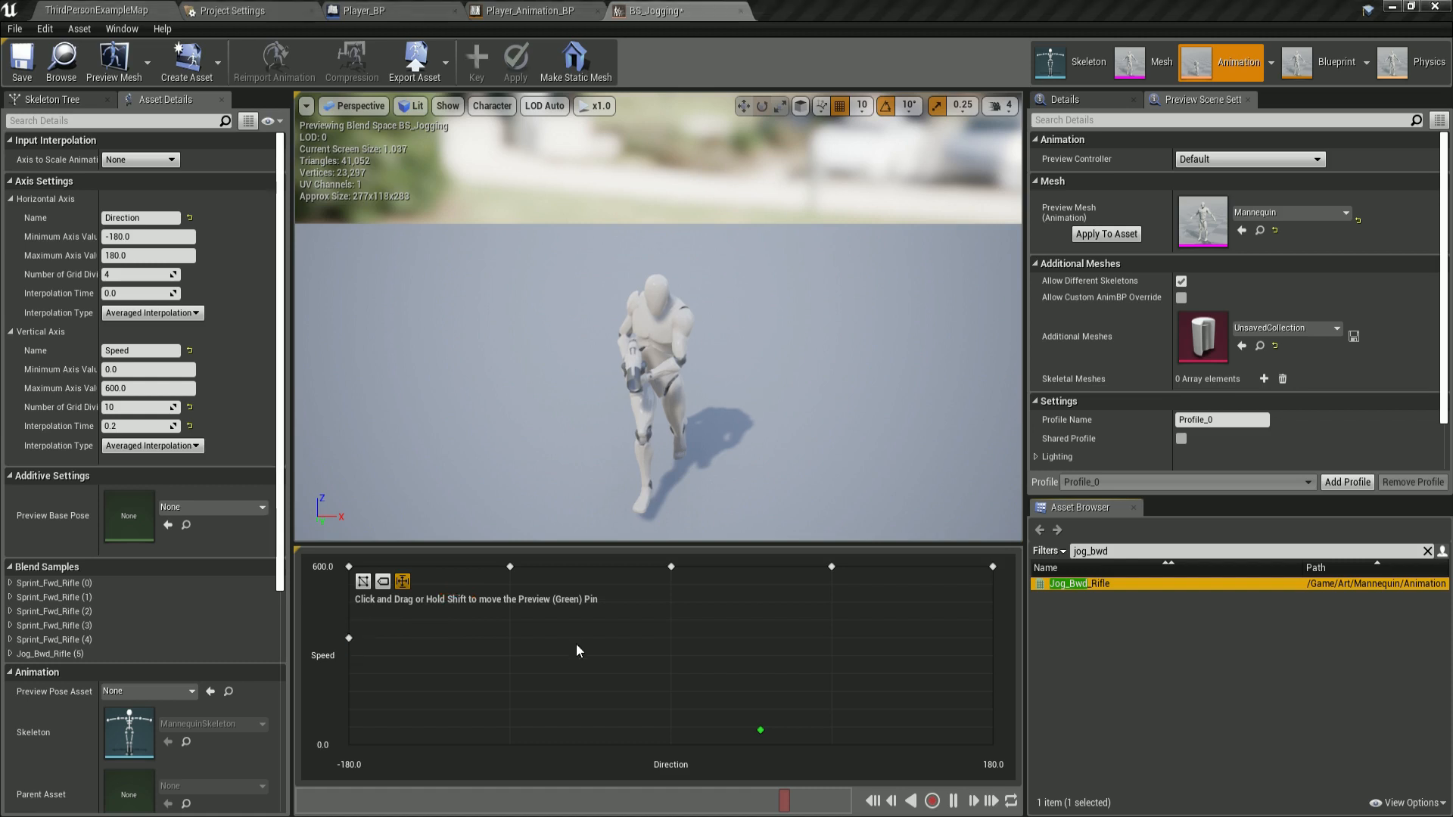
Search for jog_lt and place Jog_Lt_Rifle at Direction -90, Speed 300.
mouse_move(350, 638)
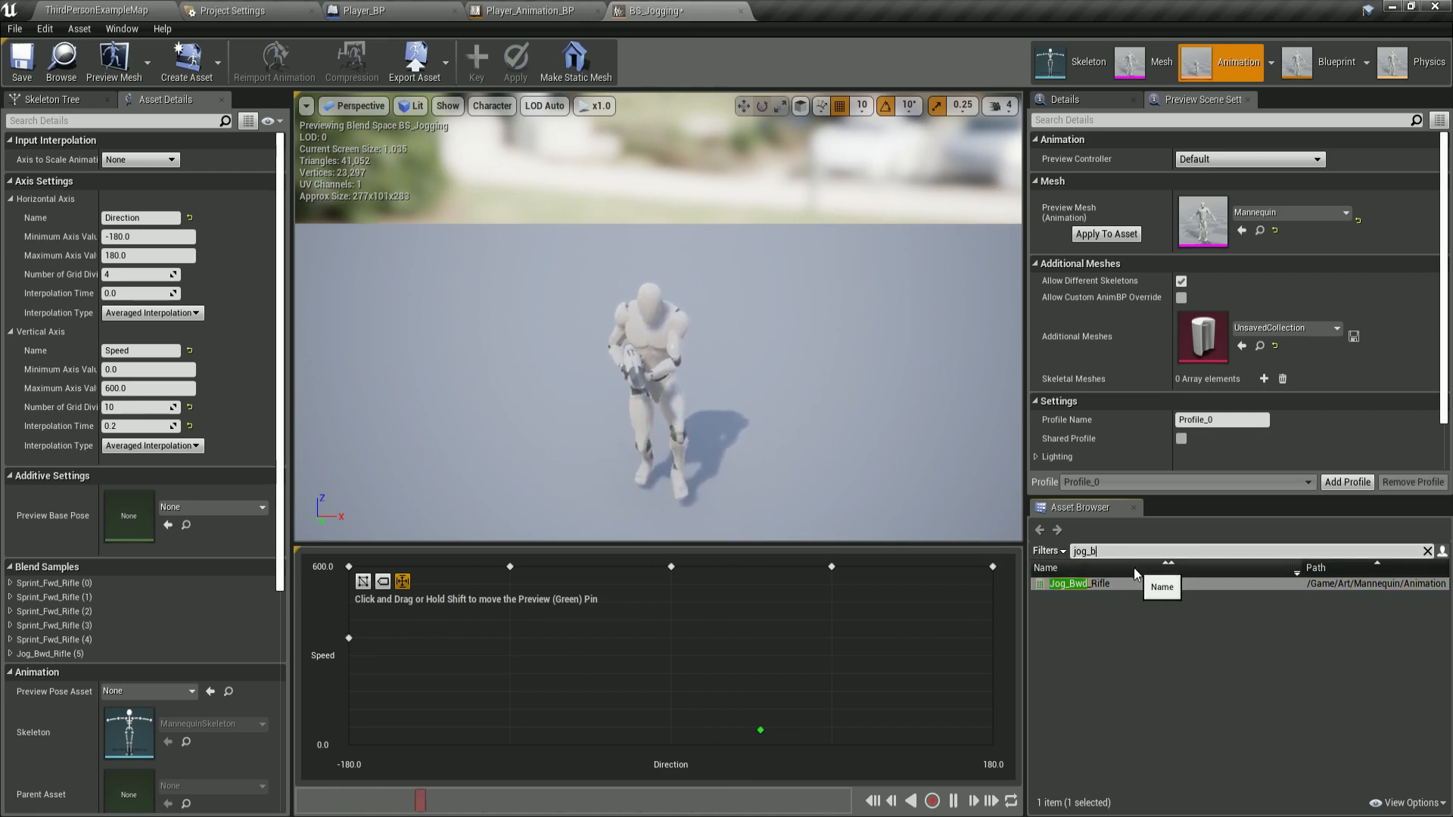
key(BackSpace)
text(lt)
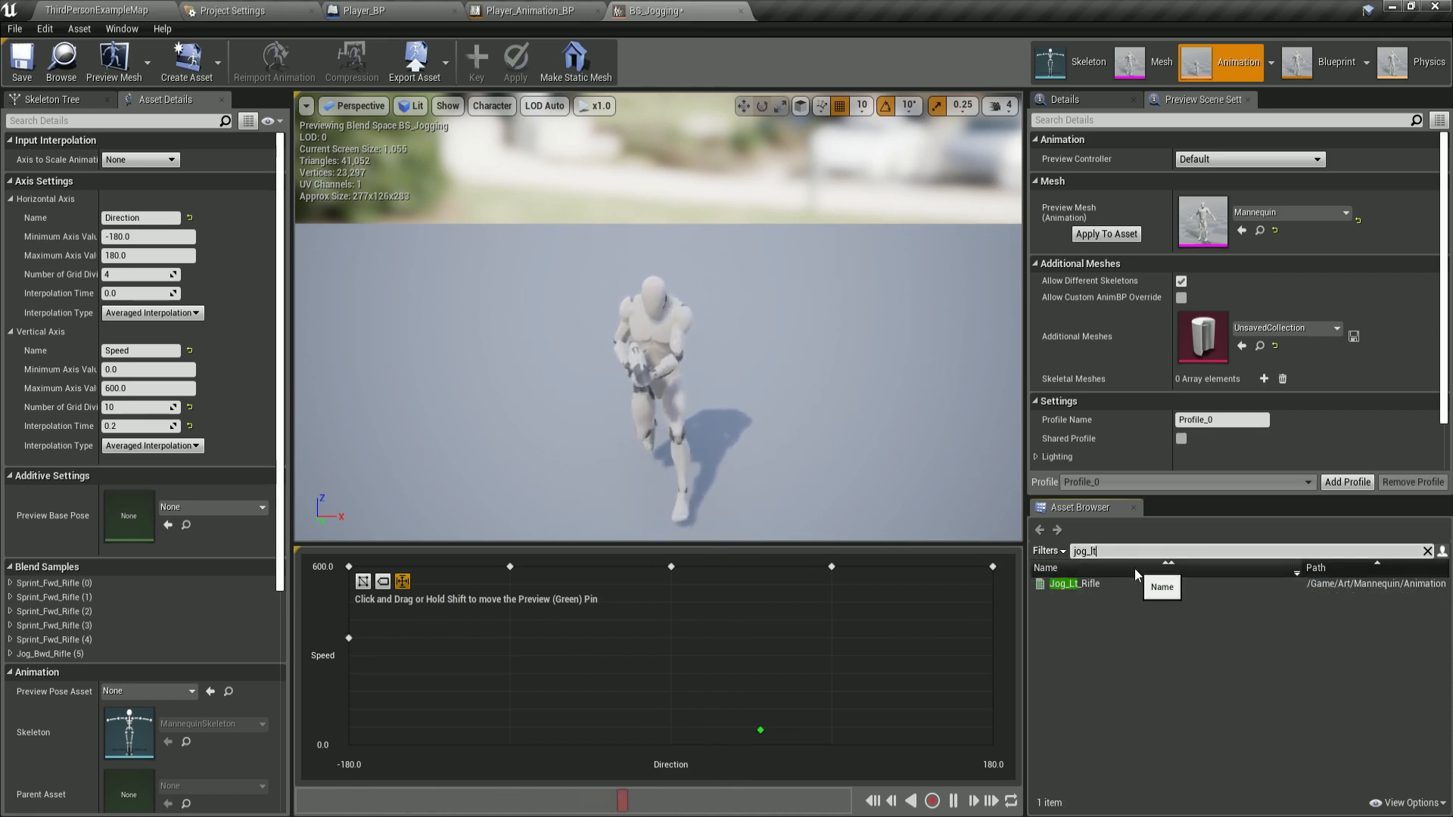
drag(1075, 584, 520, 634)
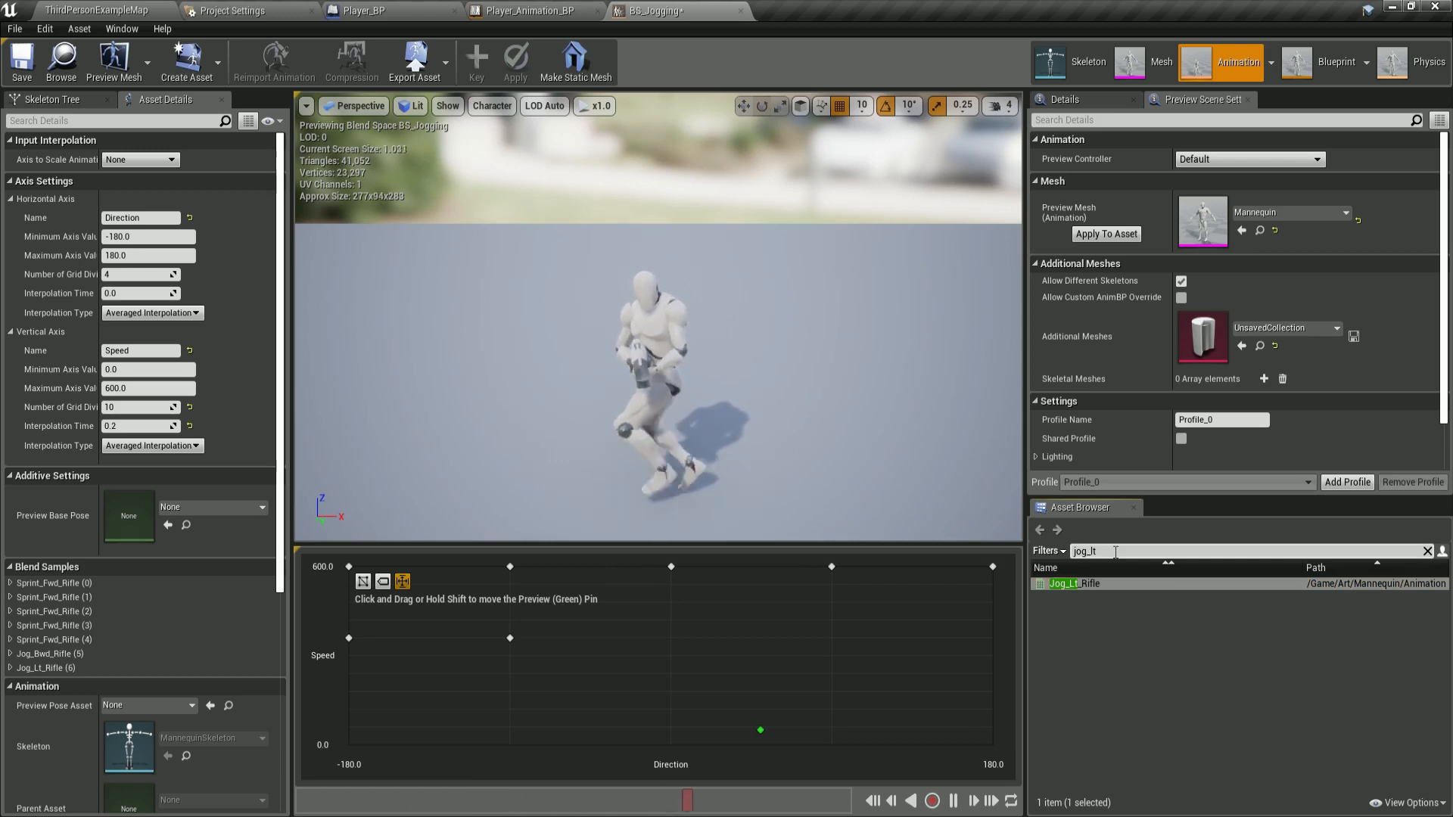
Place Jog_Fwd_Rifle at Direction 0 and Jog_Rt_Rifle at Direction 90, both at Speed 300.
text(fwd)
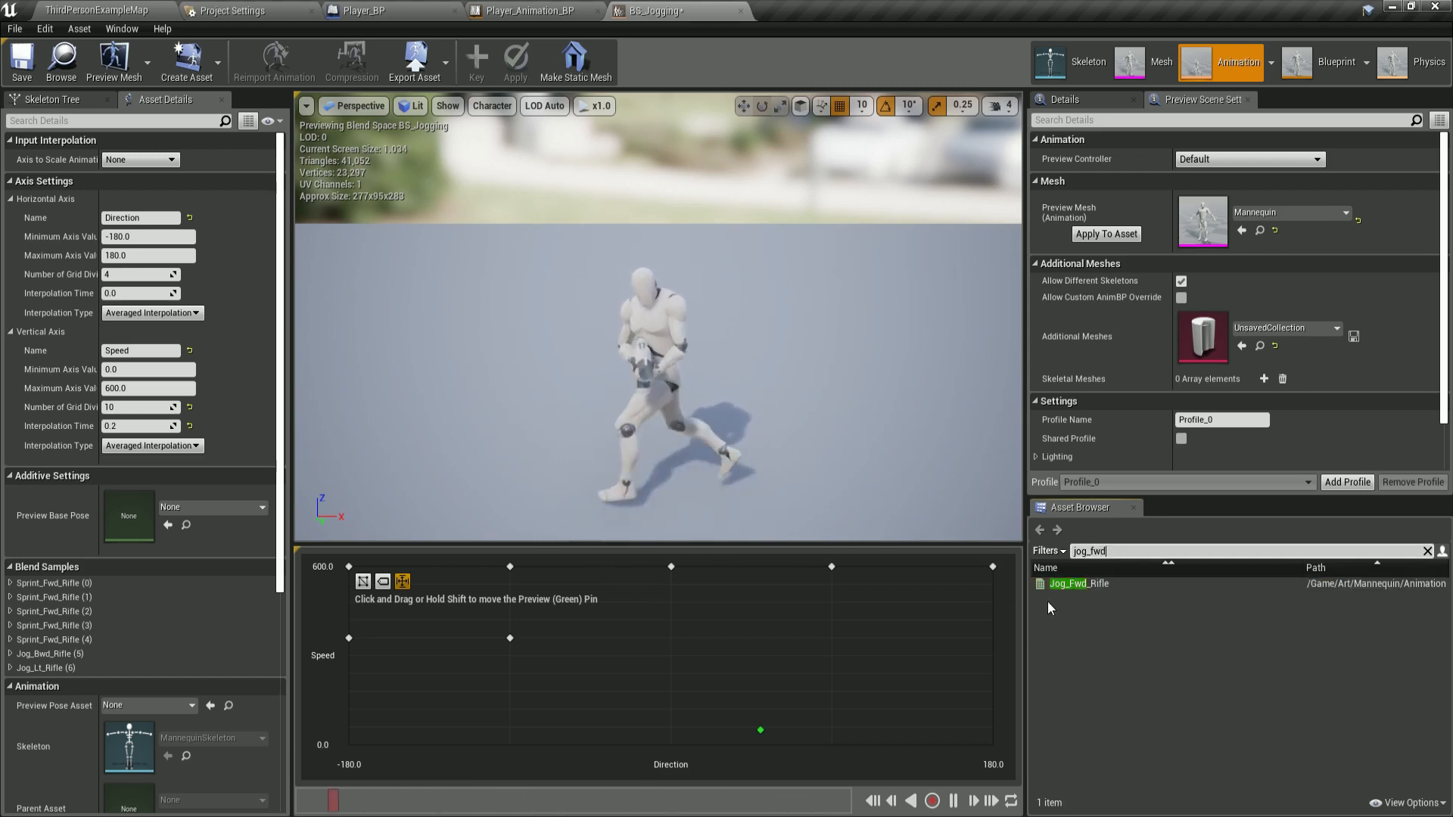
drag(1060, 584, 682, 636)
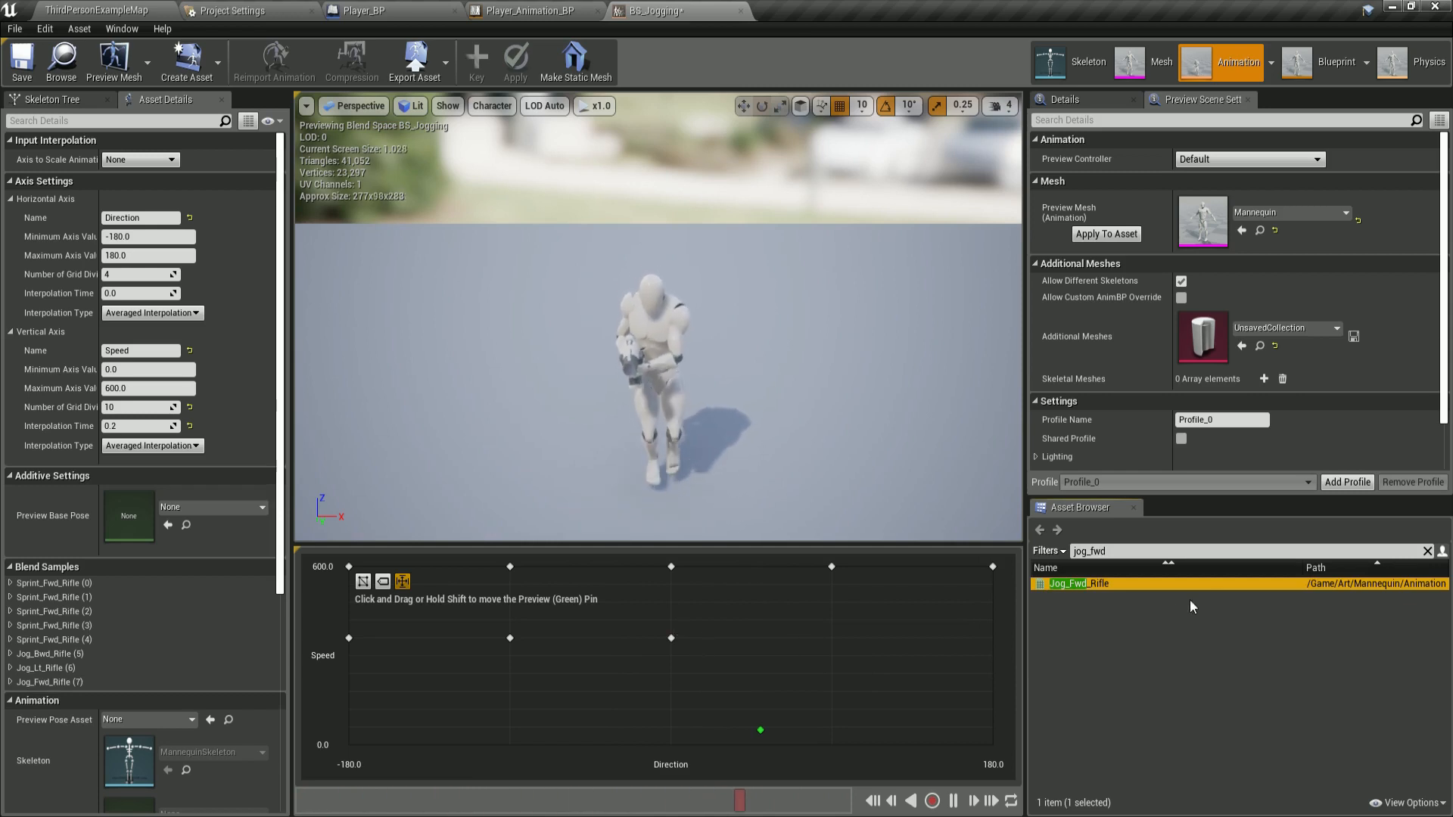
key(BackSpace)
key(BackSpace)
key(BackSpace)
text(r)
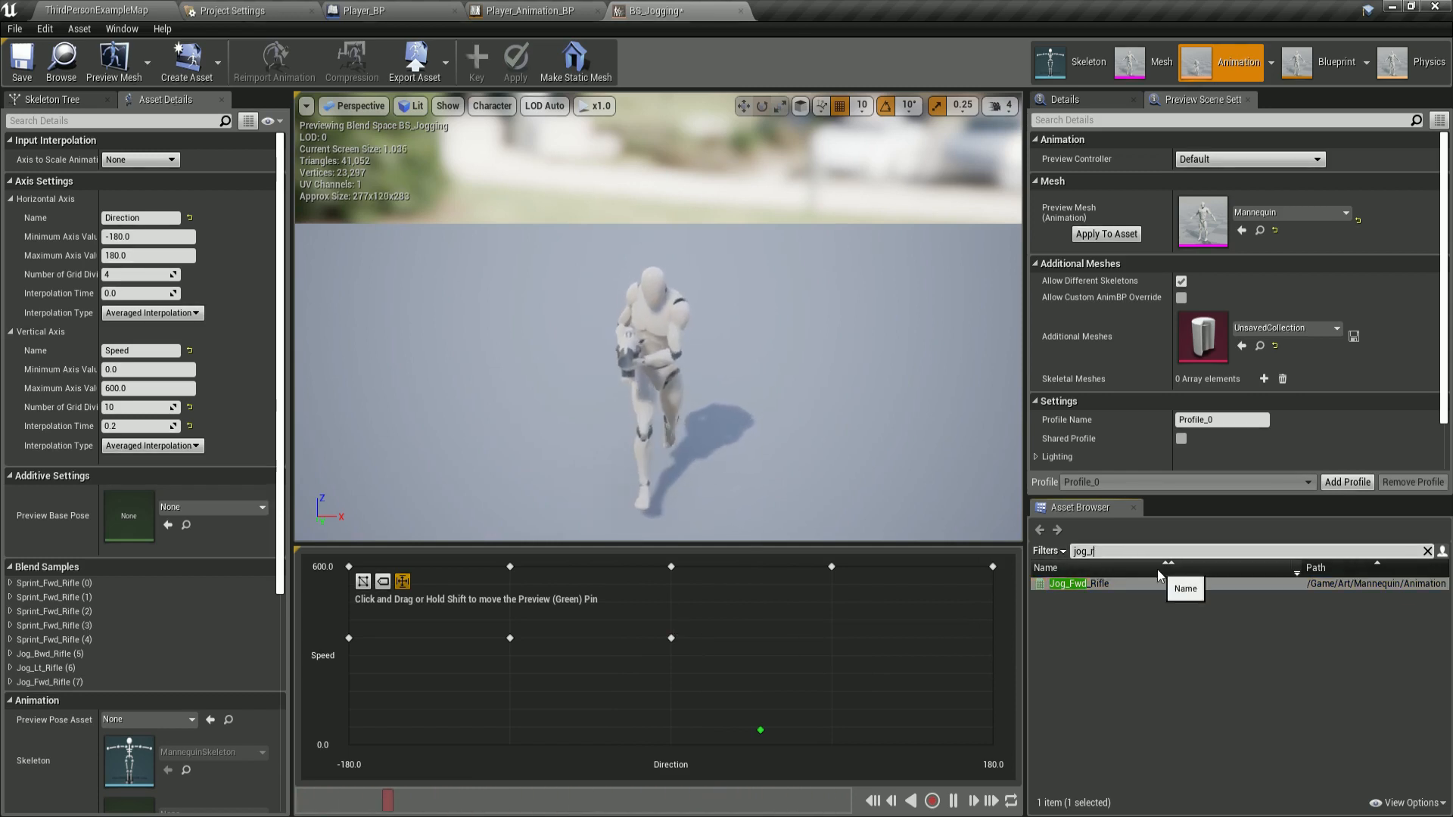
text(t)
drag(1083, 583, 831, 638)
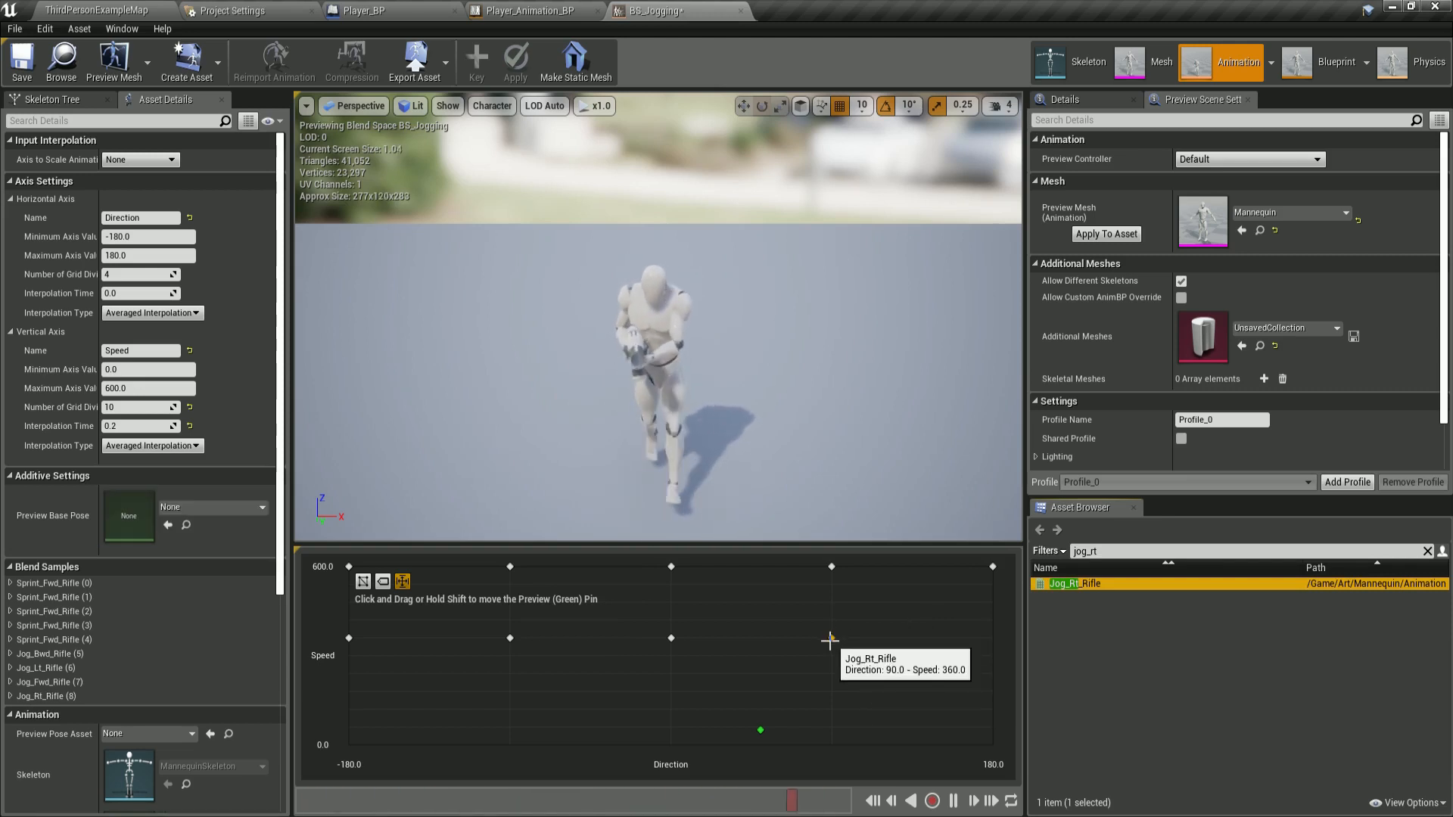
Search for jog_bwd again and place Jog_Bwd_Rifle at Direction 180, Speed 300.
click(1135, 552)
key(BackSpace)
key(BackSpace)
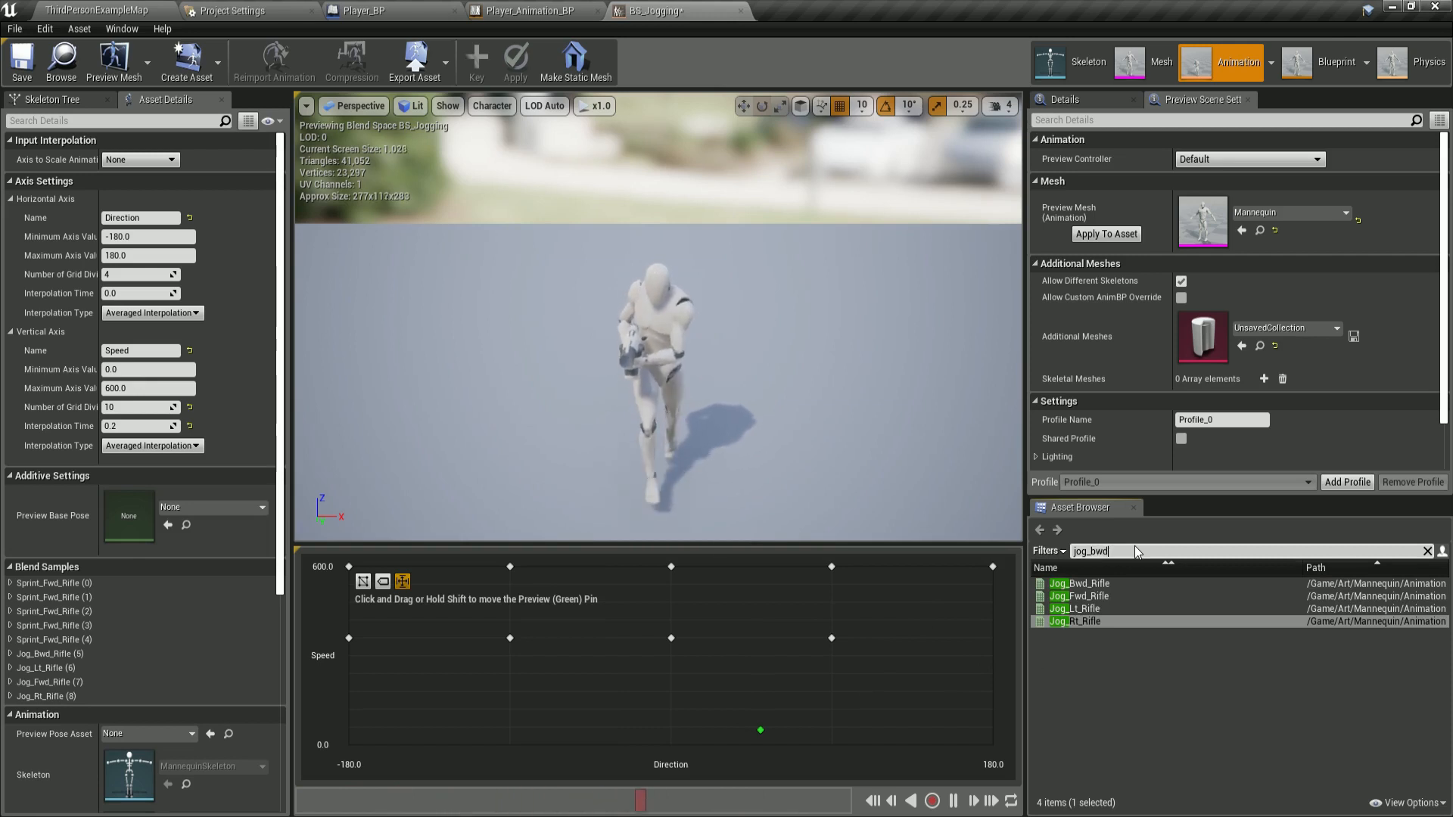
text(bwd)
drag(1079, 583, 993, 638)
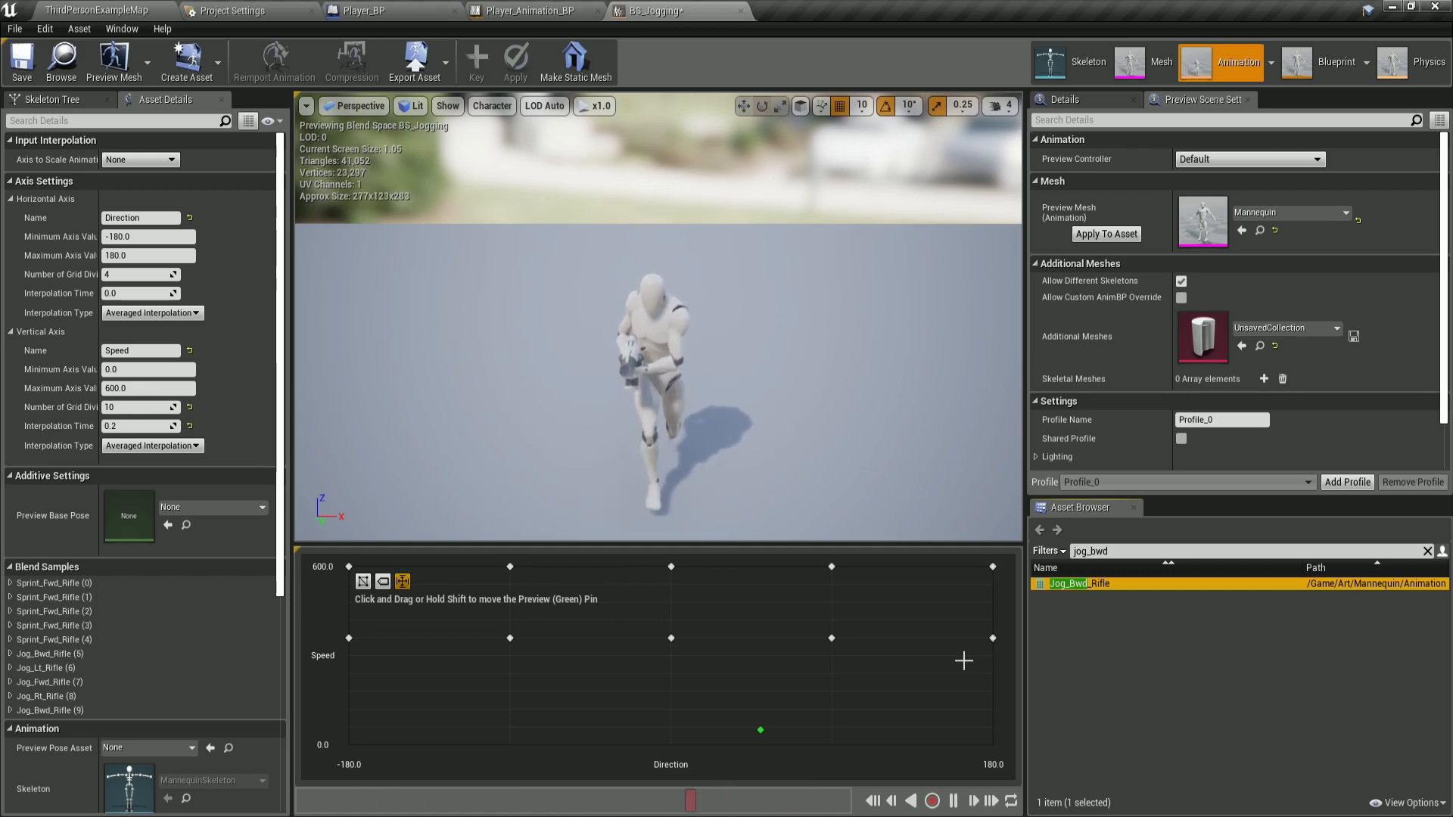
Search for idle_rifle_hip and place Idle_Rifle_Hip at Speed 0 across all five Direction points.
click(1142, 551)
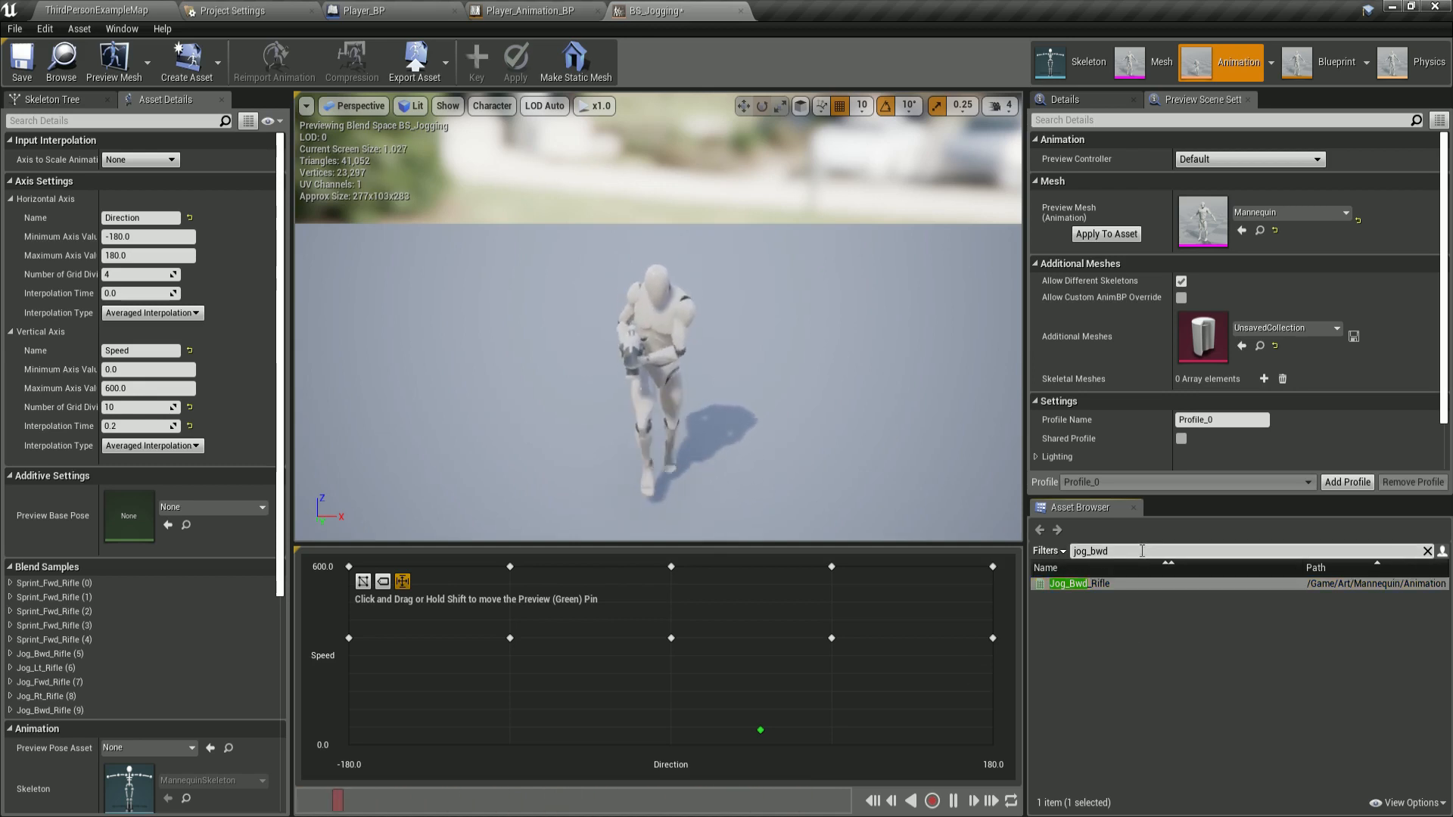
key(BackSpace)
key(BackSpace)
key(BackSpace)
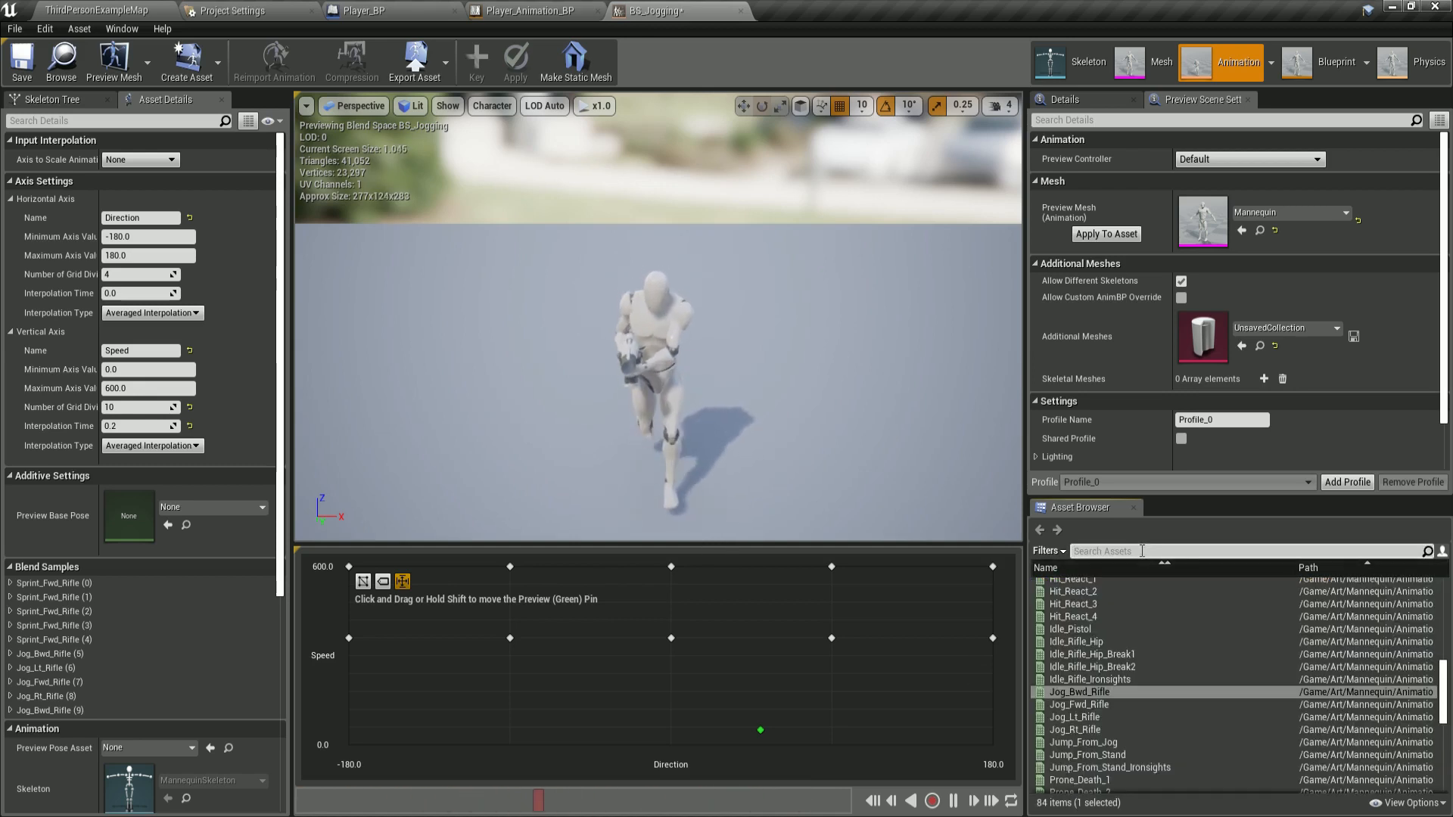
text(jdle_rifle_hip)
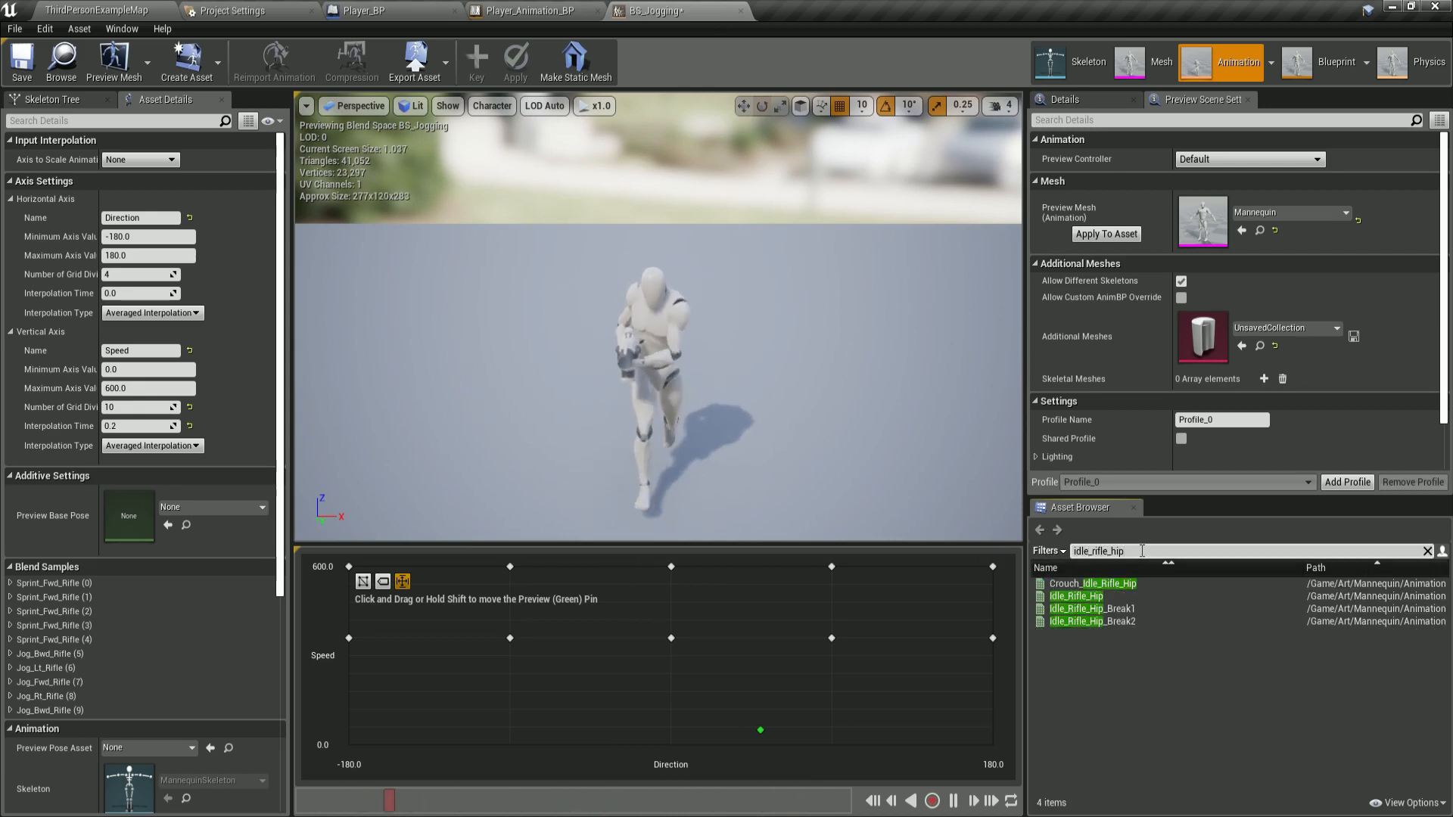
click(1095, 598)
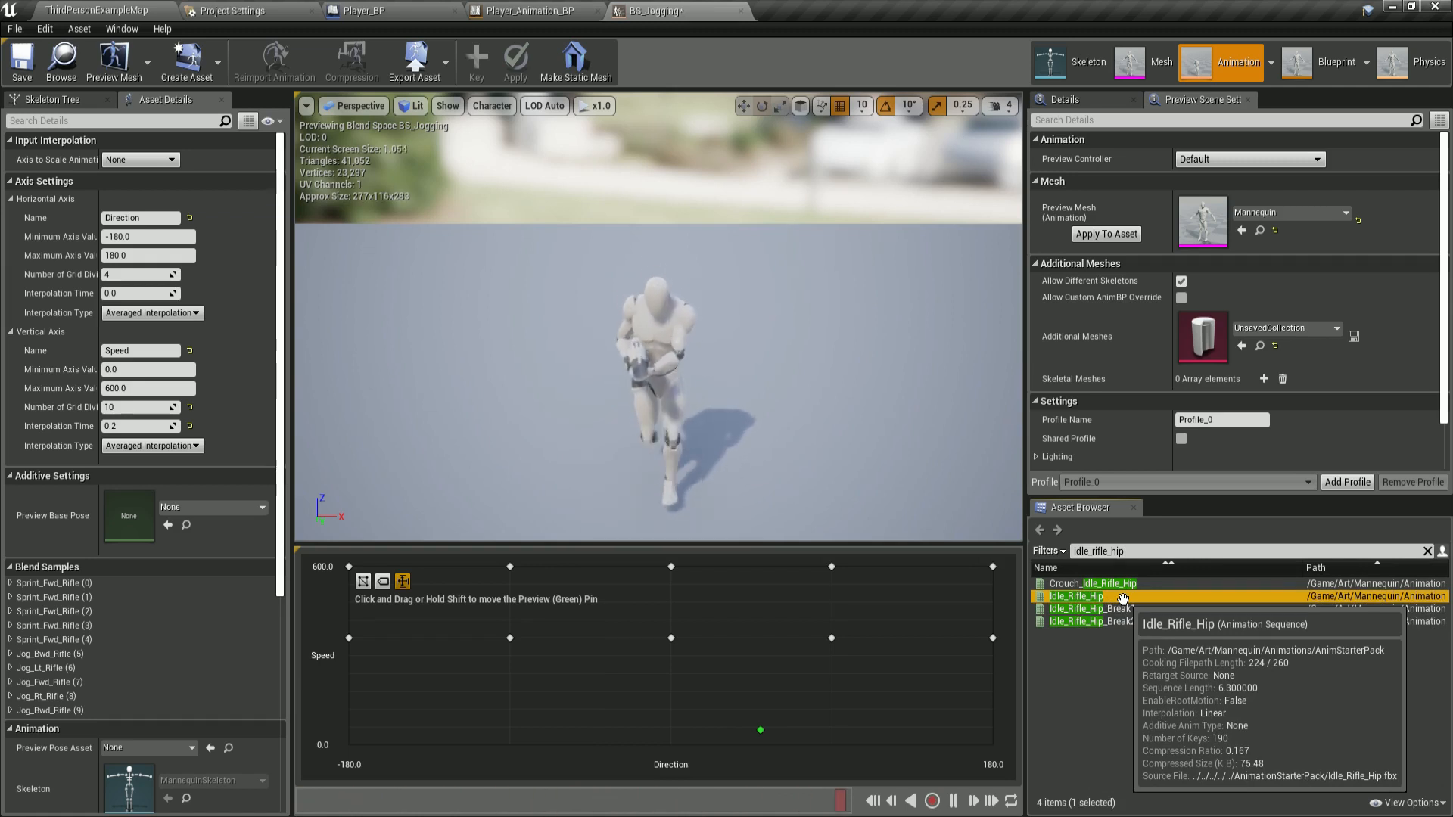
drag(1075, 597, 349, 745)
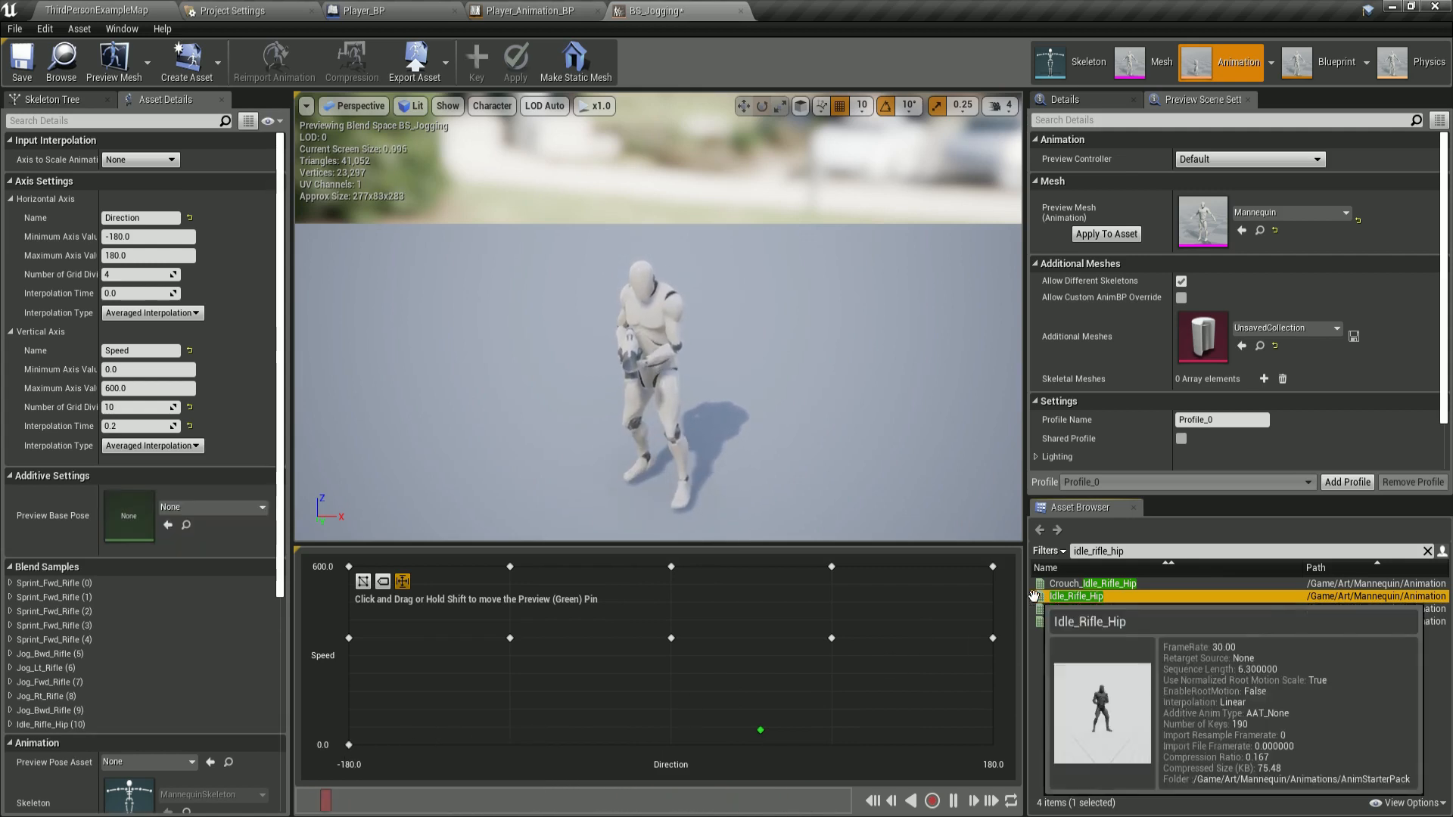
drag(1034, 596, 510, 744)
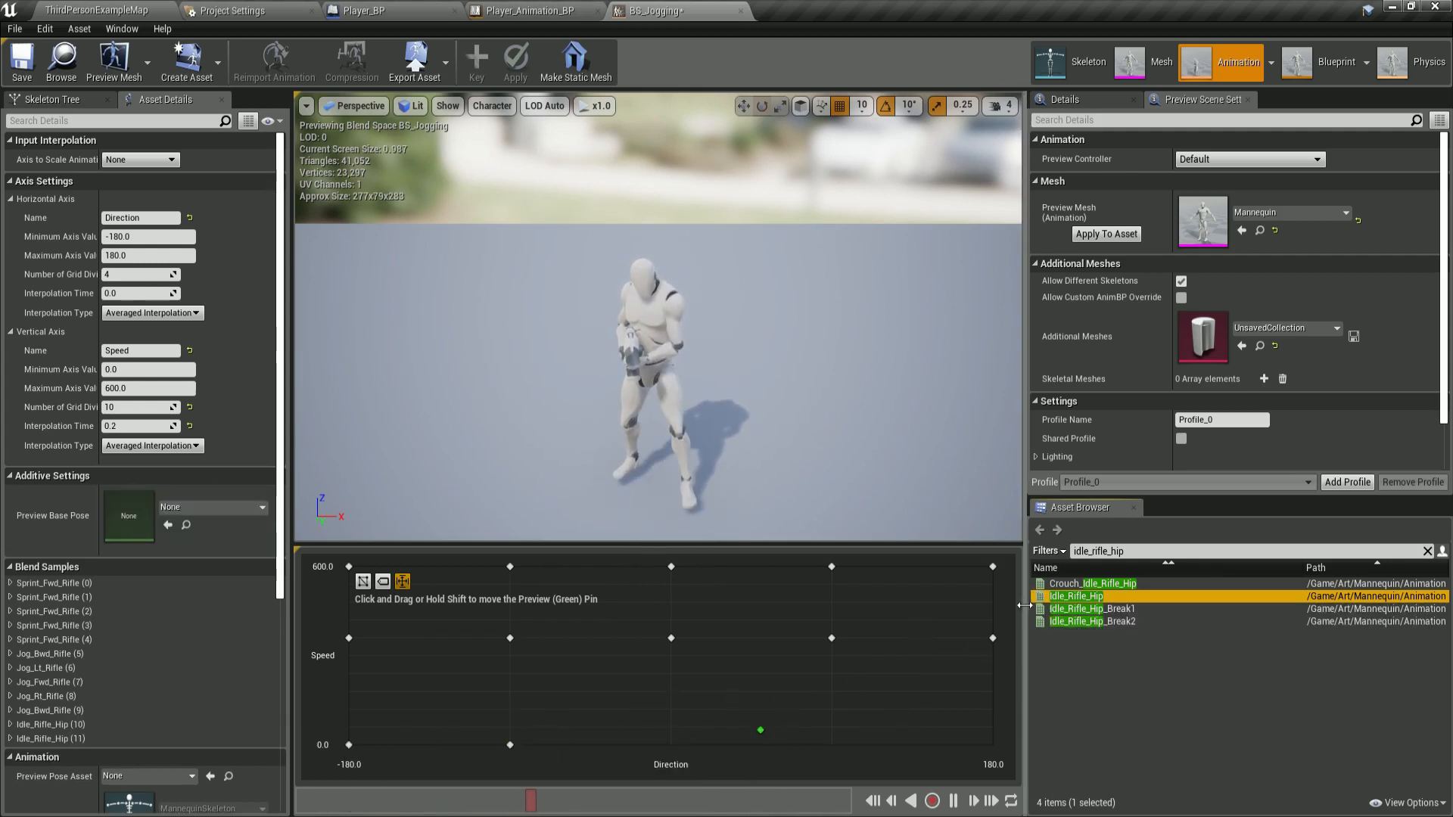
drag(1074, 597, 671, 744)
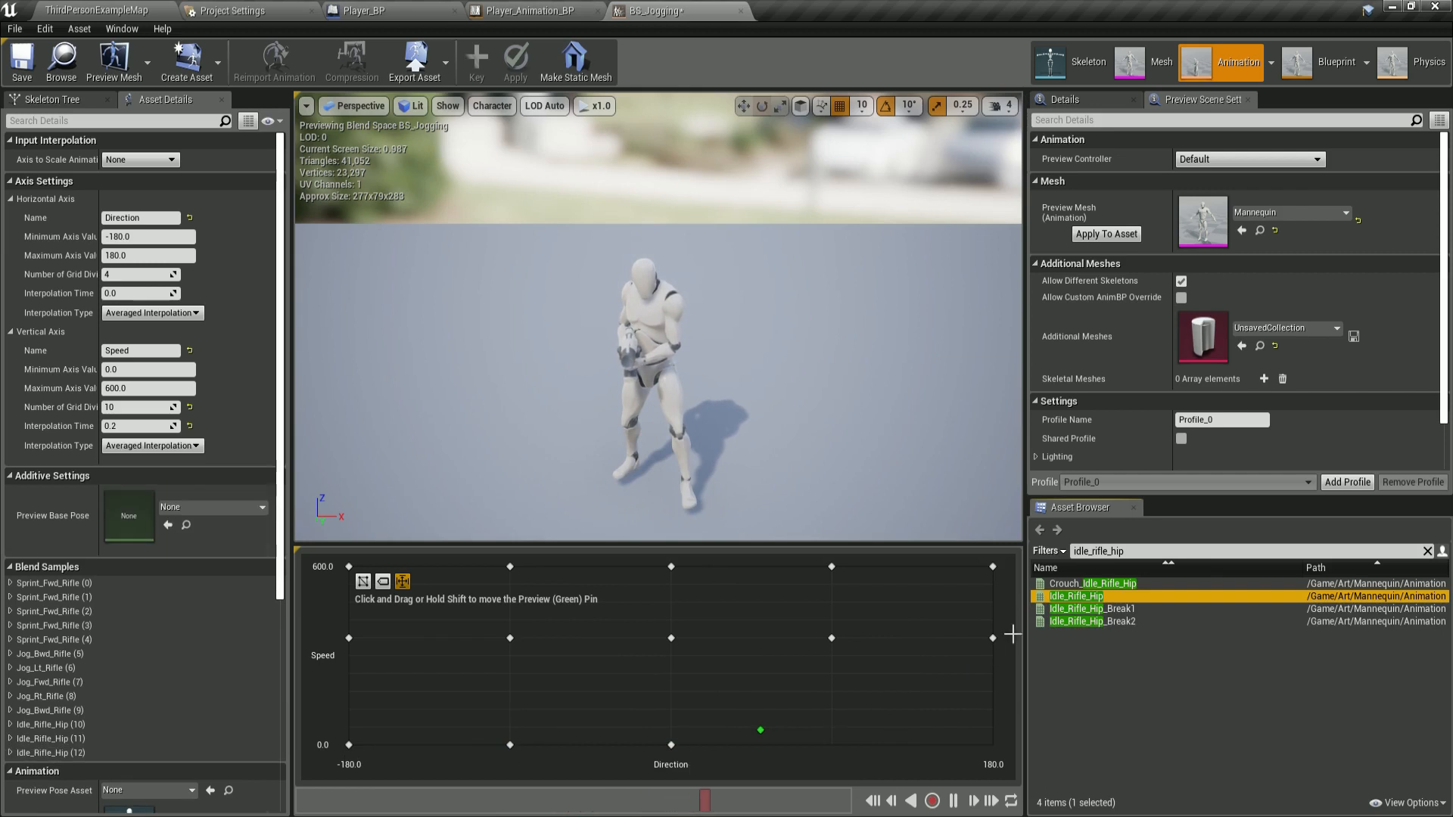
drag(1044, 598, 832, 745)
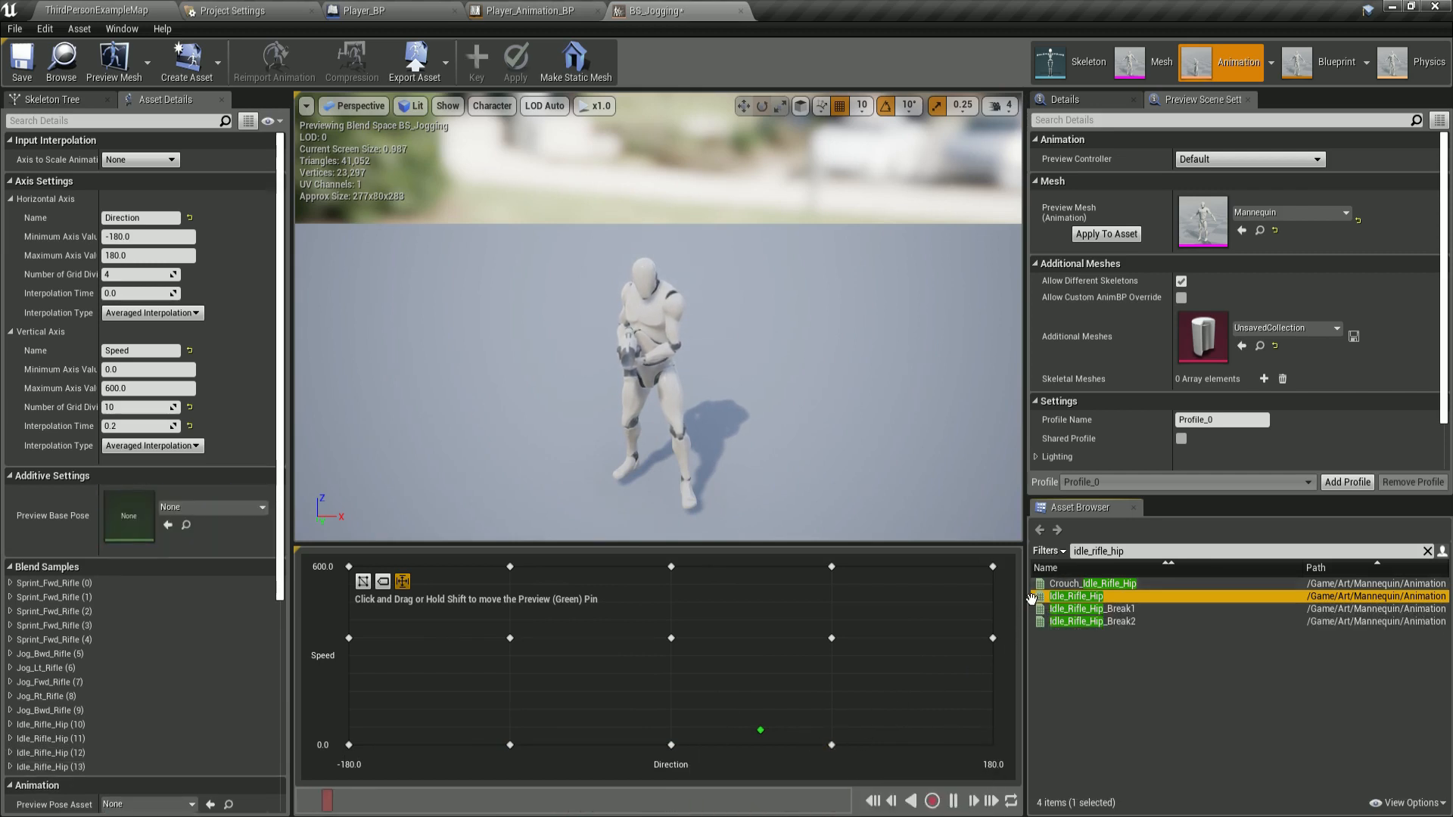
drag(1032, 598, 993, 744)
Save BS_Jogging and switch back to the Player_Animation_BP editor.
key(shift)
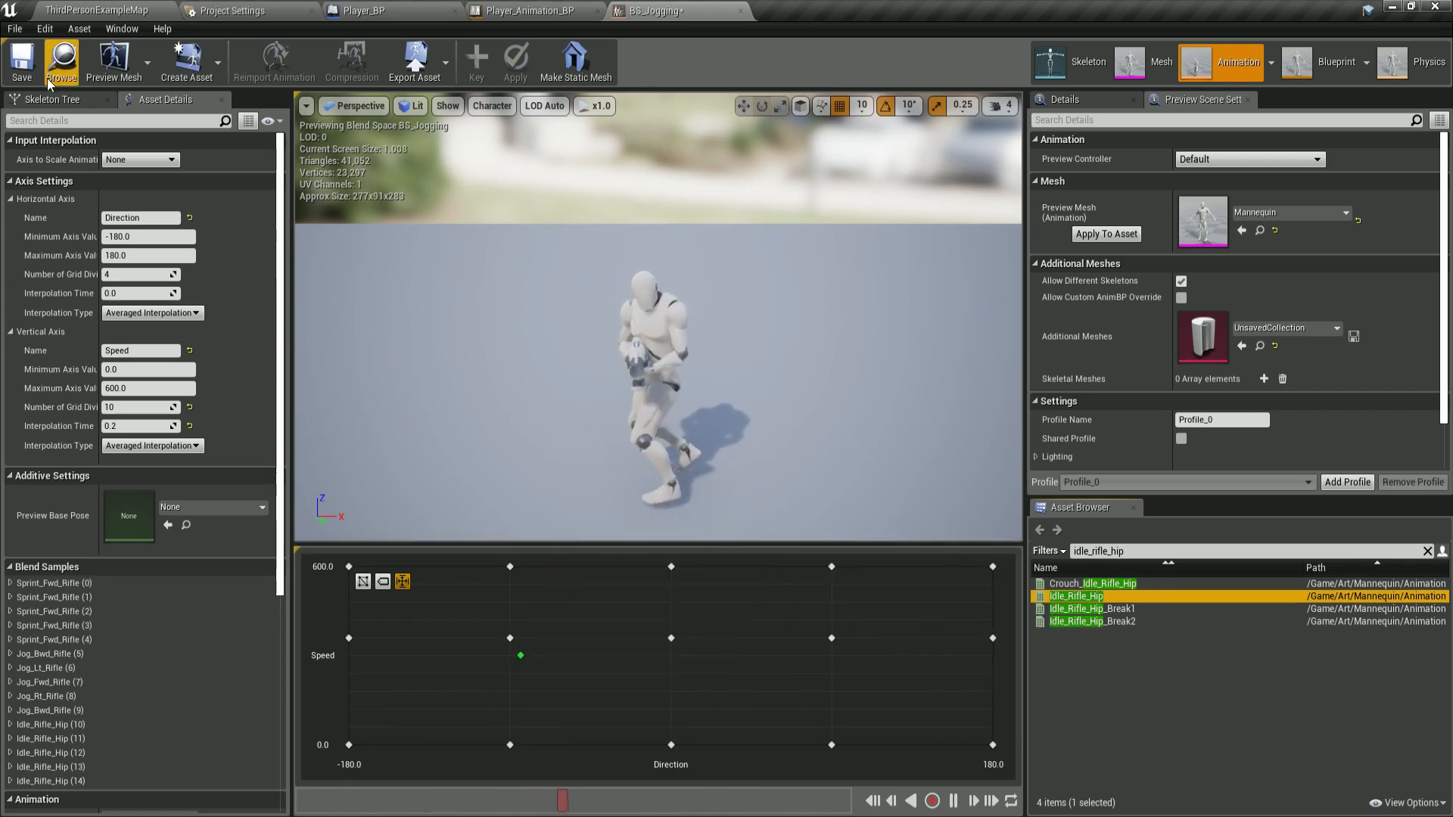
click(22, 60)
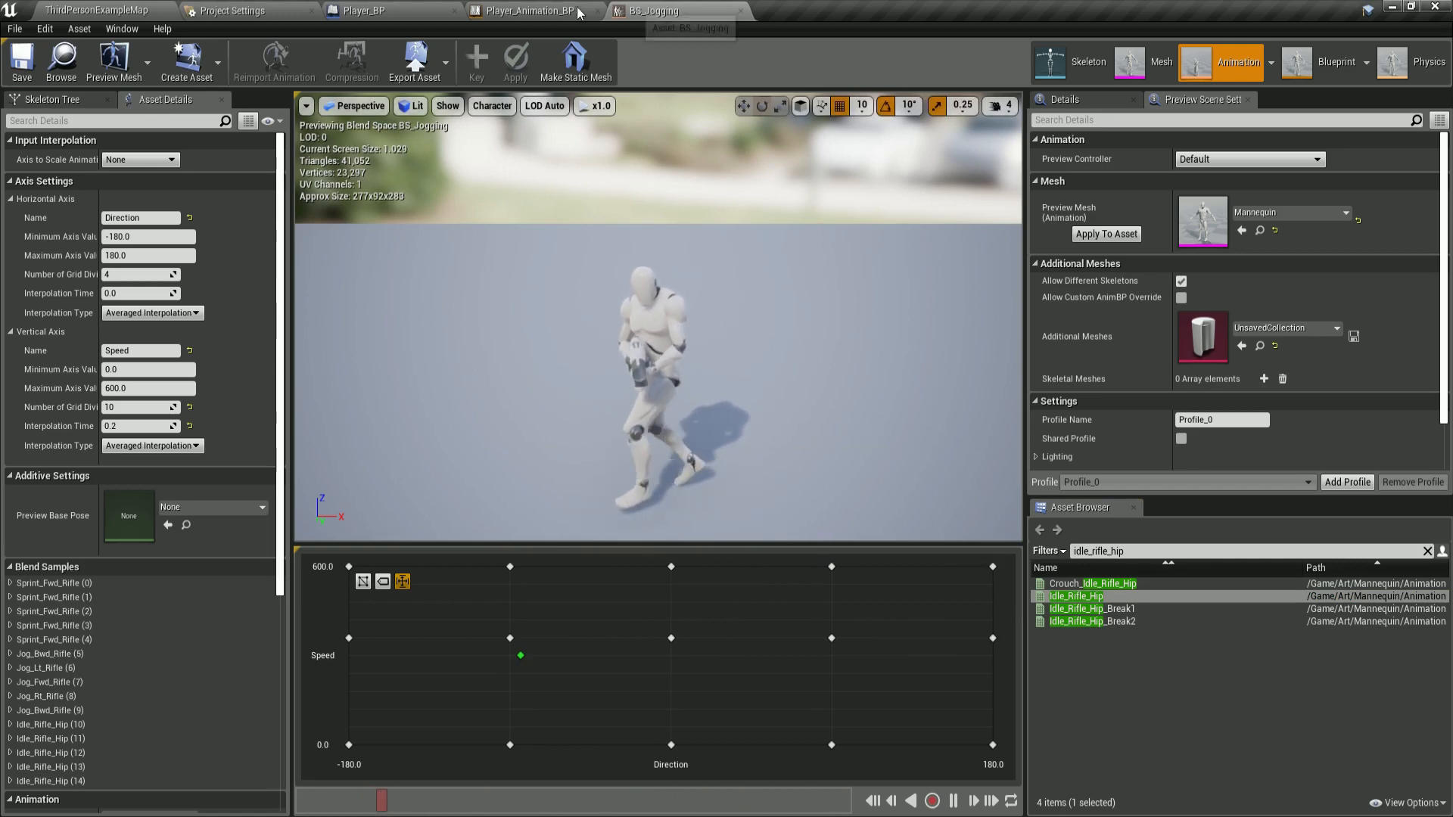
click(514, 12)
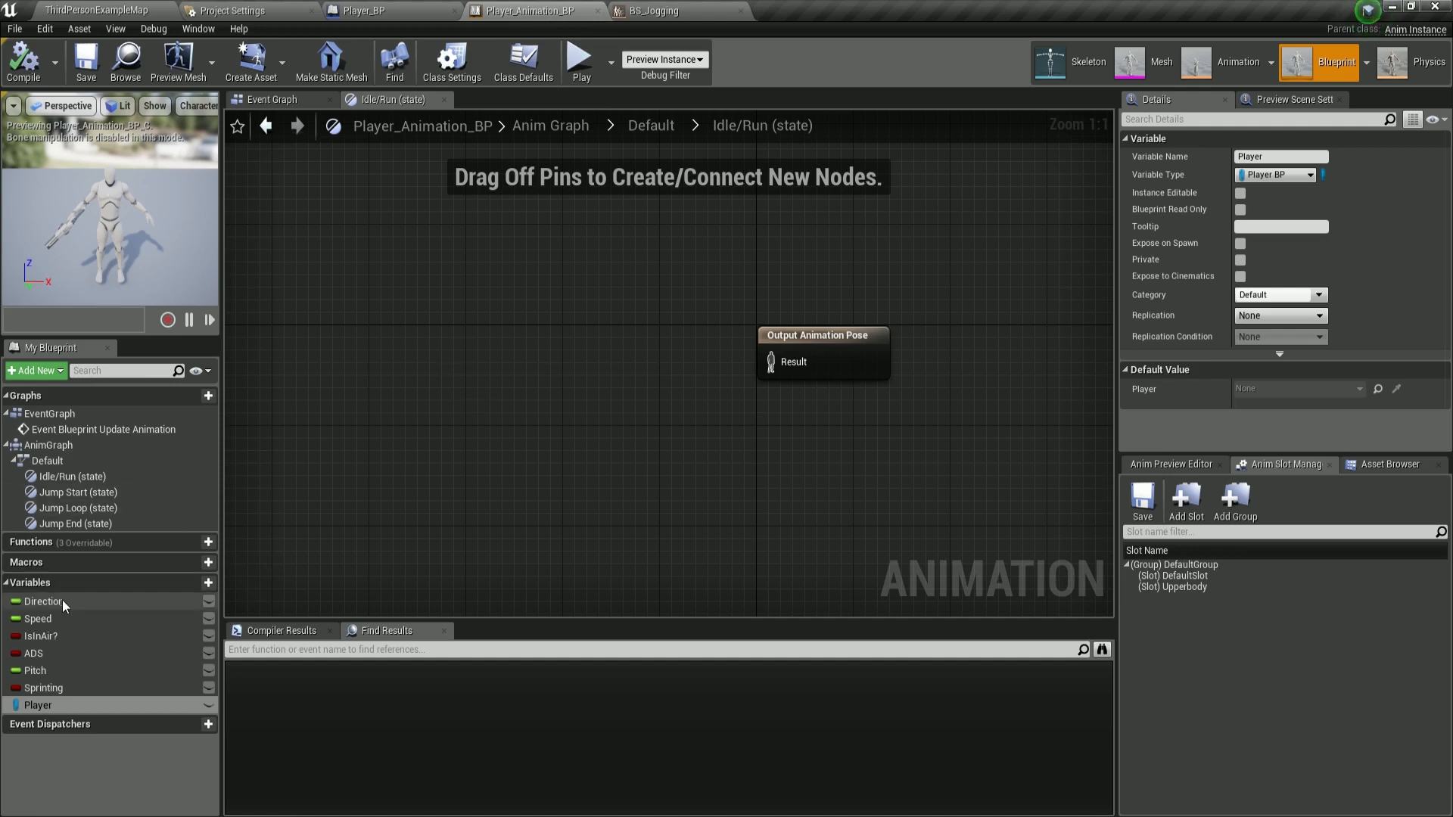
Add getter nodes for the Direction and Speed variables to the Idle/Run state graph.
drag(62, 600, 348, 279)
click(366, 304)
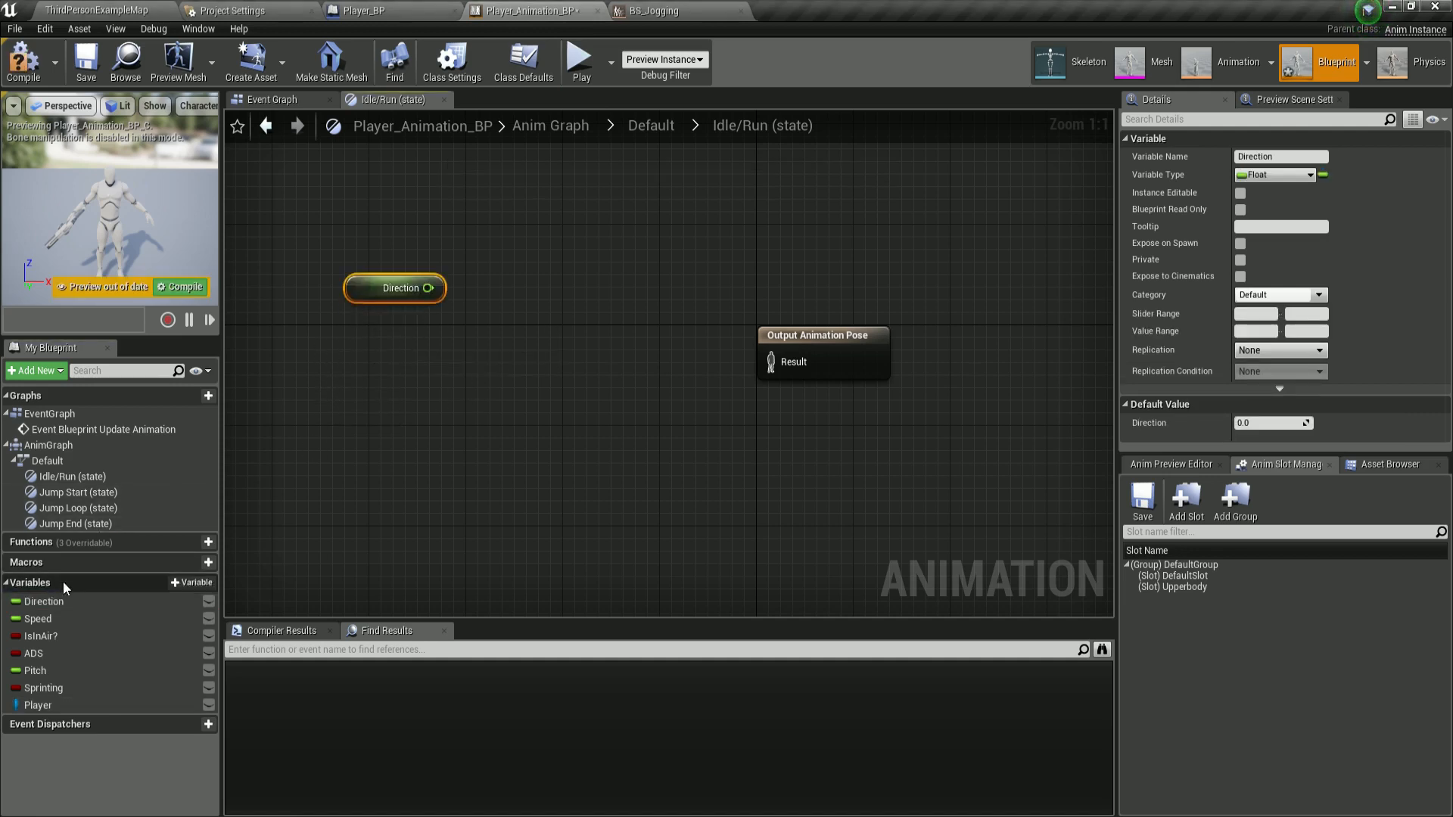
drag(39, 620, 371, 333)
click(389, 356)
Duplicate the Direction and Speed getters and move the Output Animation Pose node aside.
drag(318, 260, 352, 457)
key(ctrl+c)
key(ctrl+v)
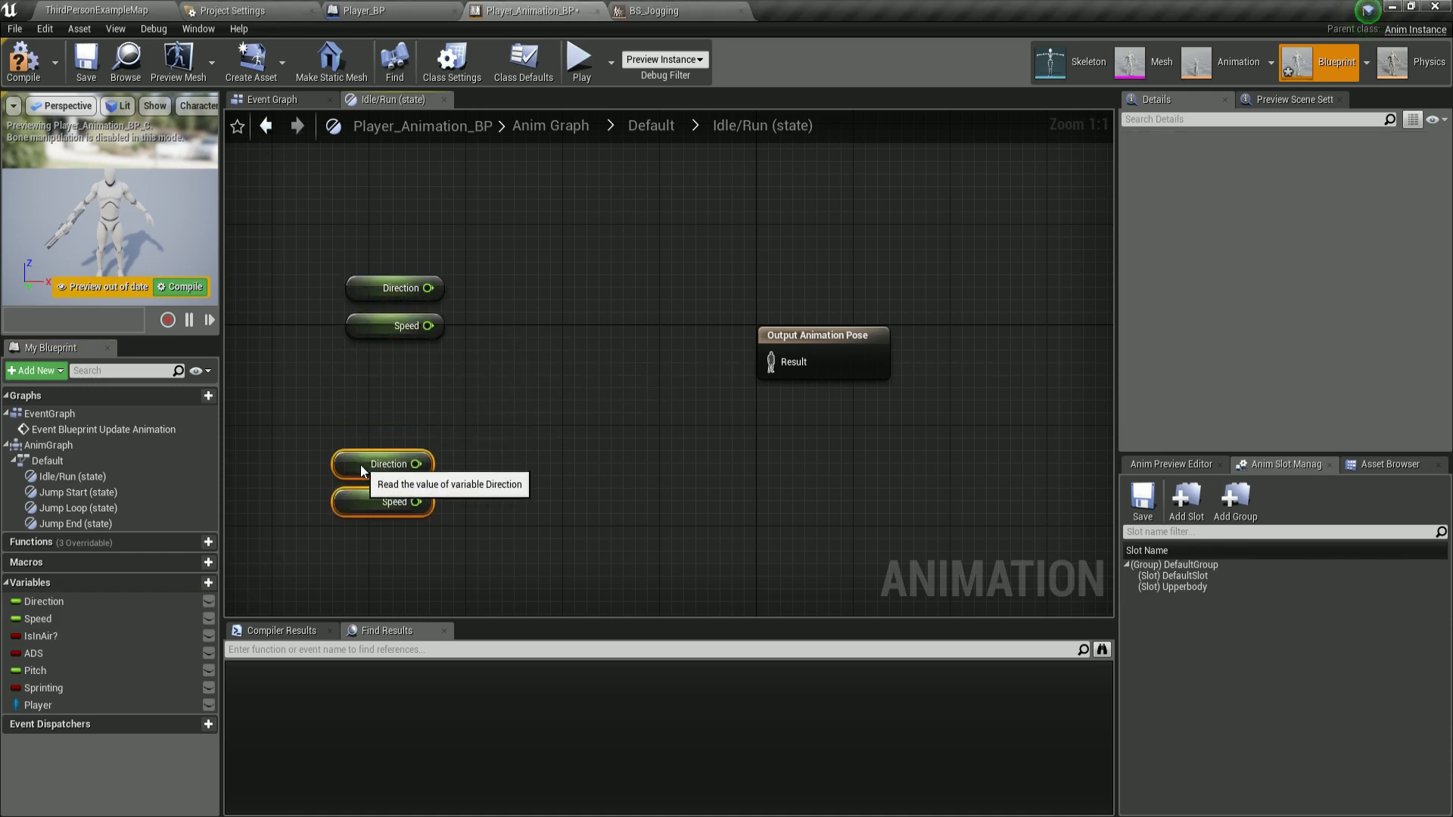
drag(811, 335, 944, 335)
Add a Blendspace Player node for BS_Movement to the Idle/Run graph.
right_click(526, 268)
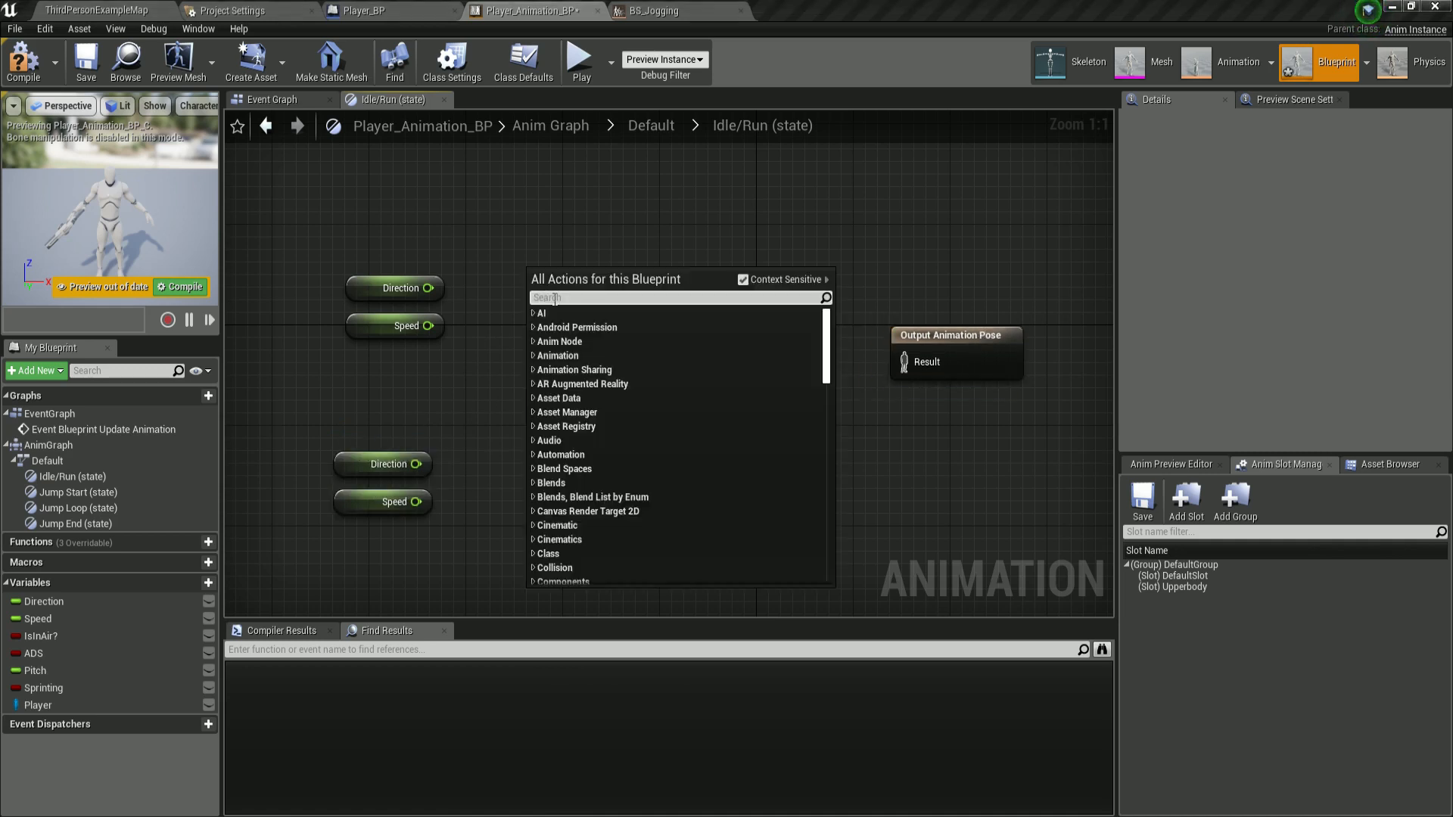
text(bs_move)
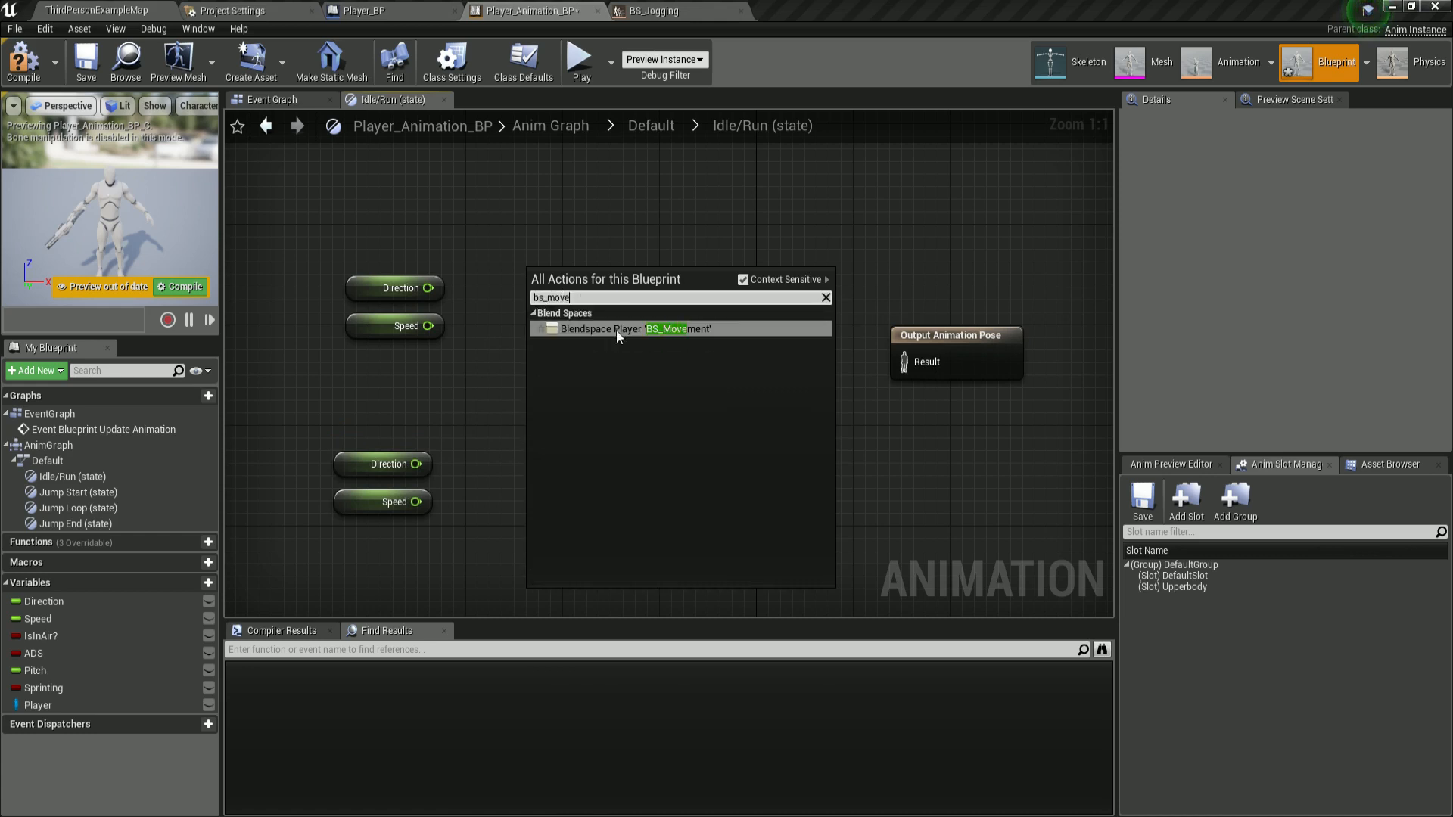
click(616, 330)
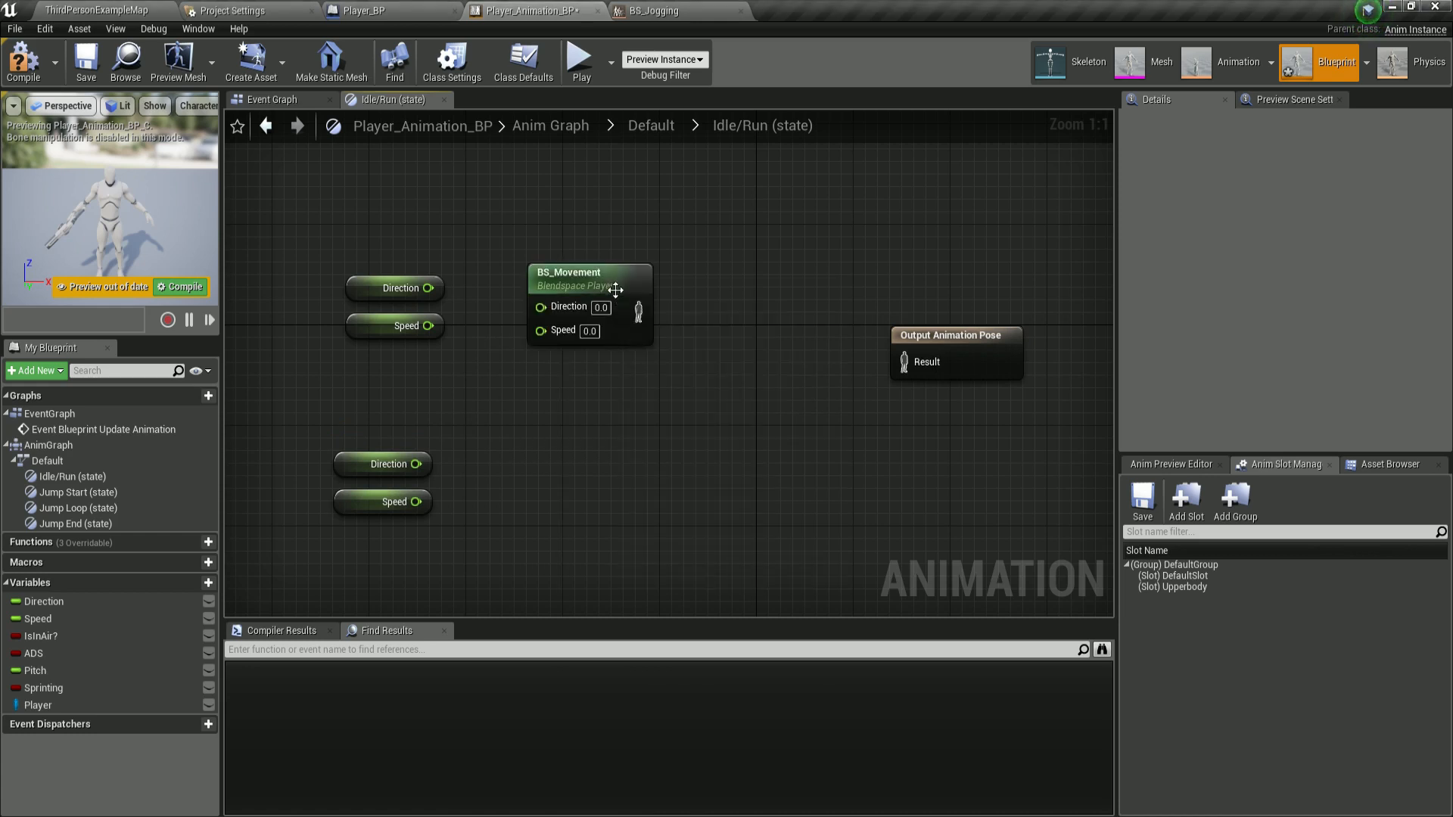
click(583, 425)
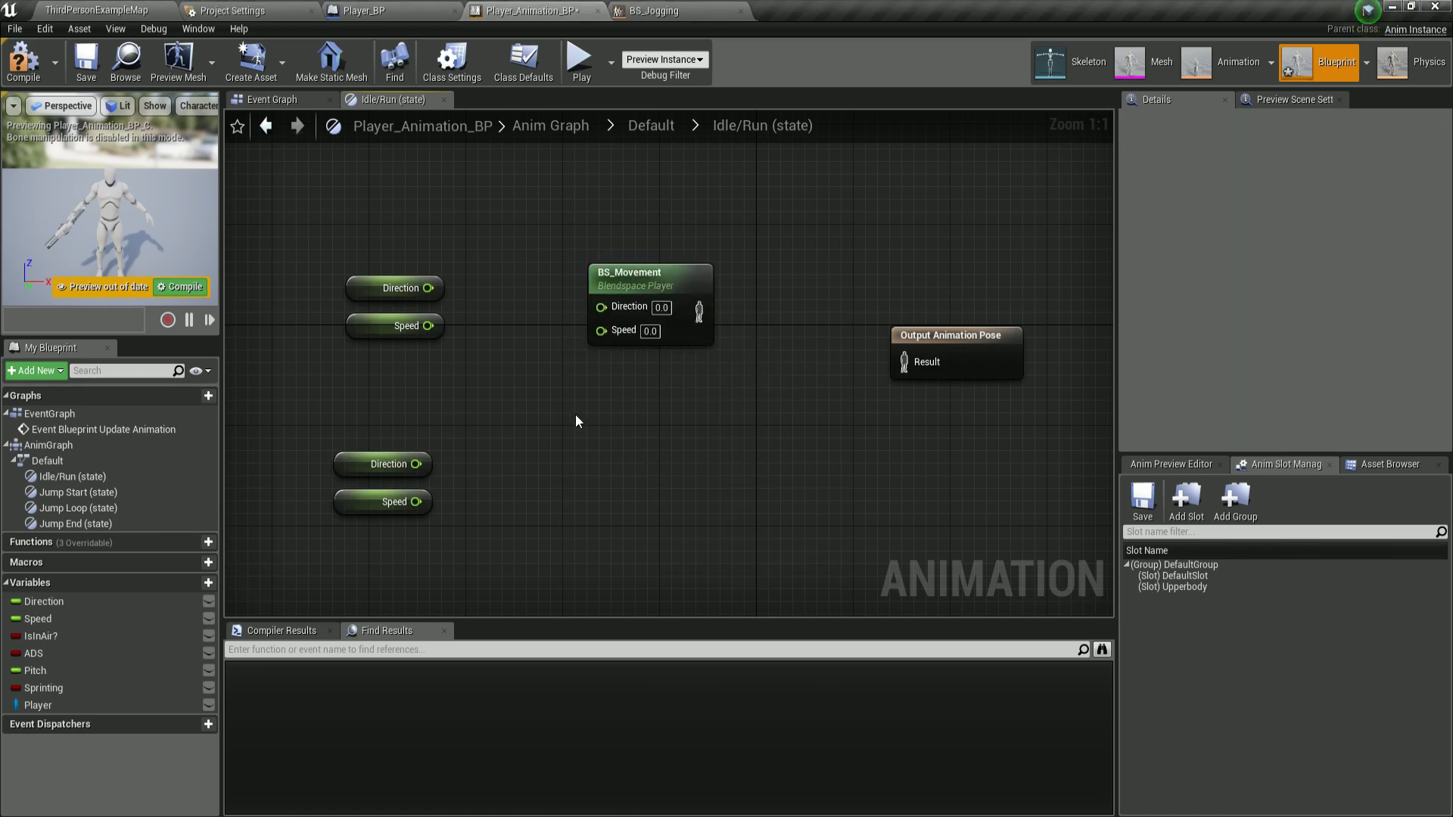
Add a Blendspace Player node for BS_Jogging below it and shift the Output Animation Pose node.
right_click(576, 416)
text(bs)
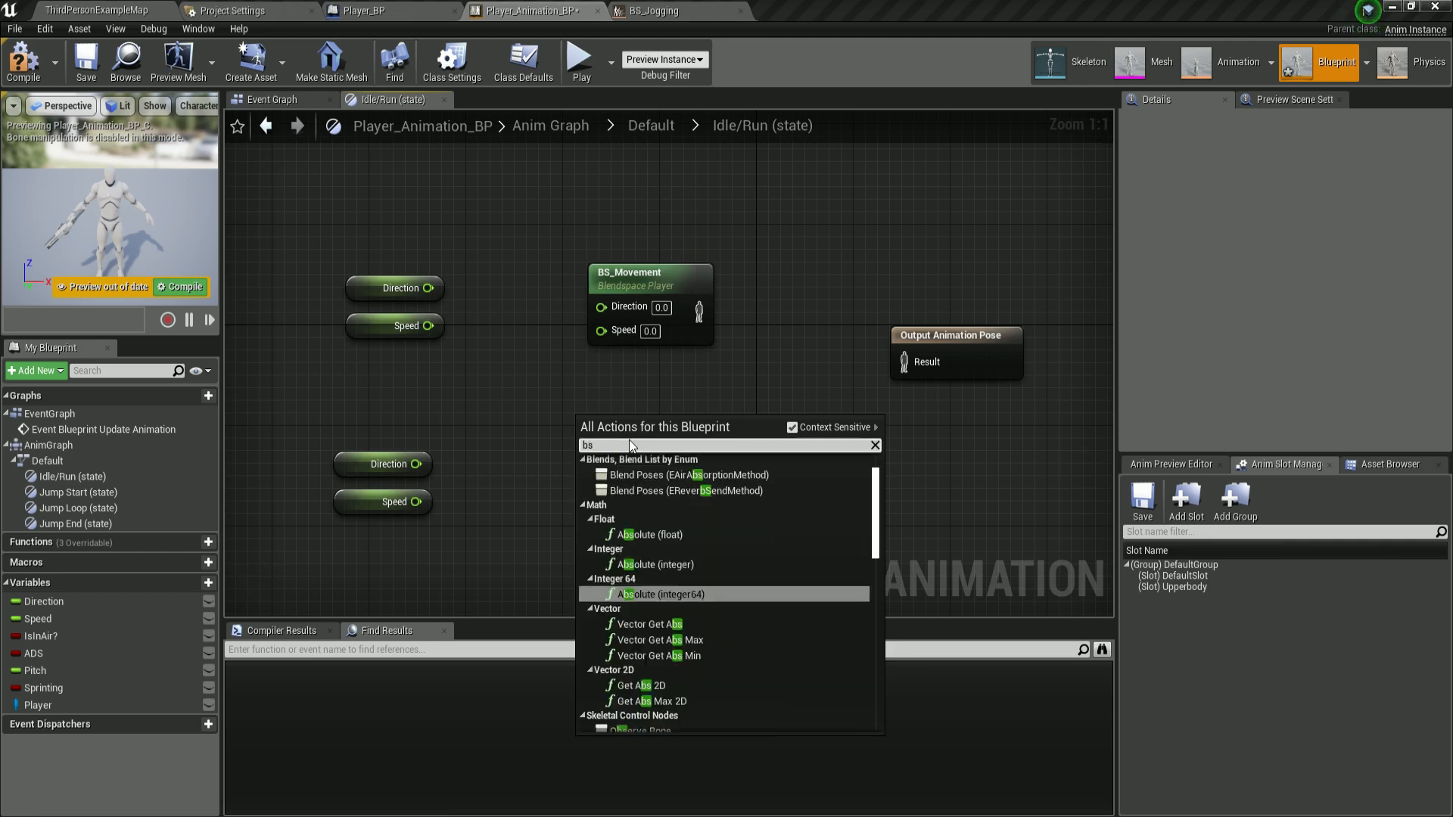
text(_jo)
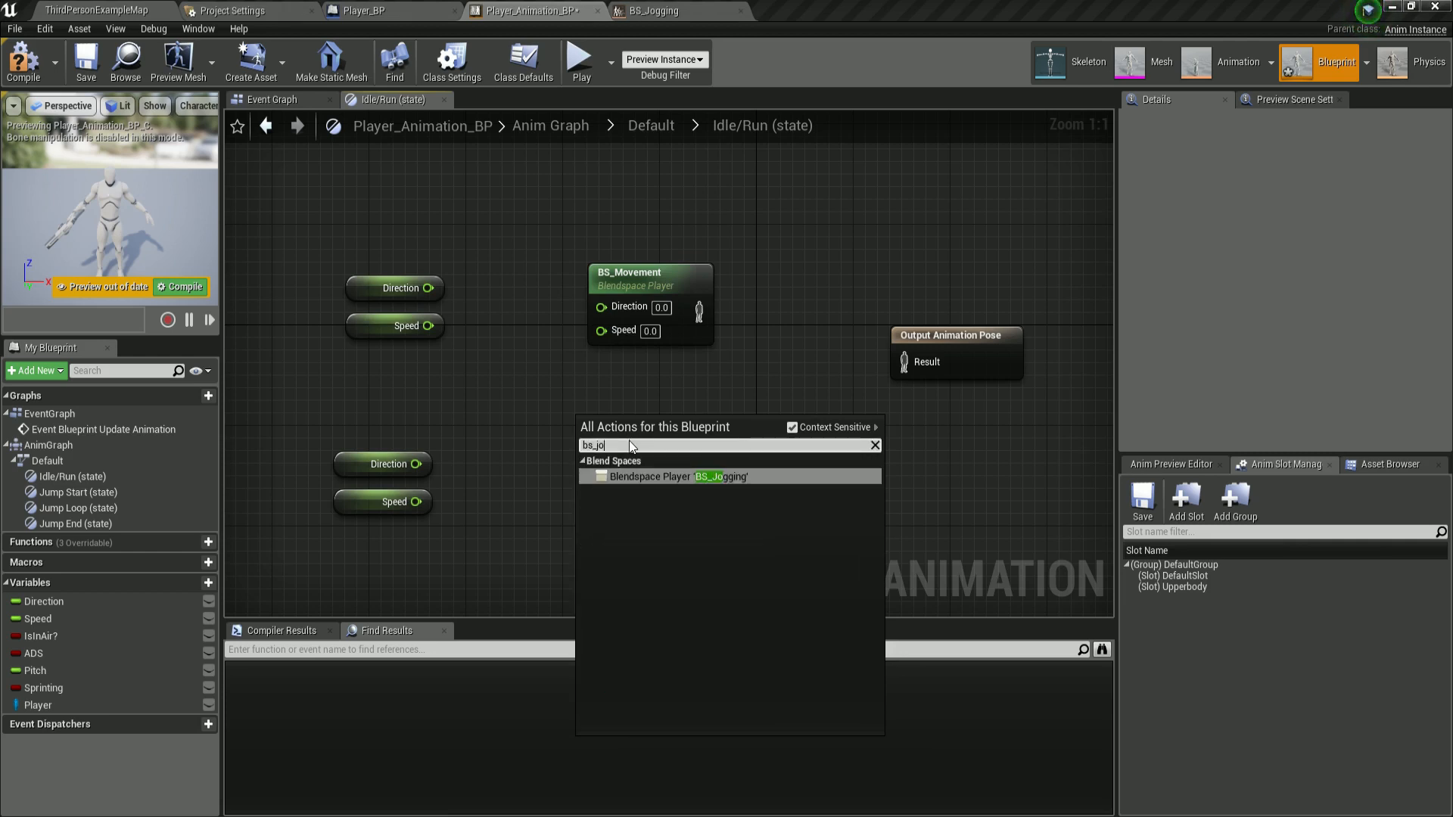
click(695, 475)
drag(682, 436, 673, 457)
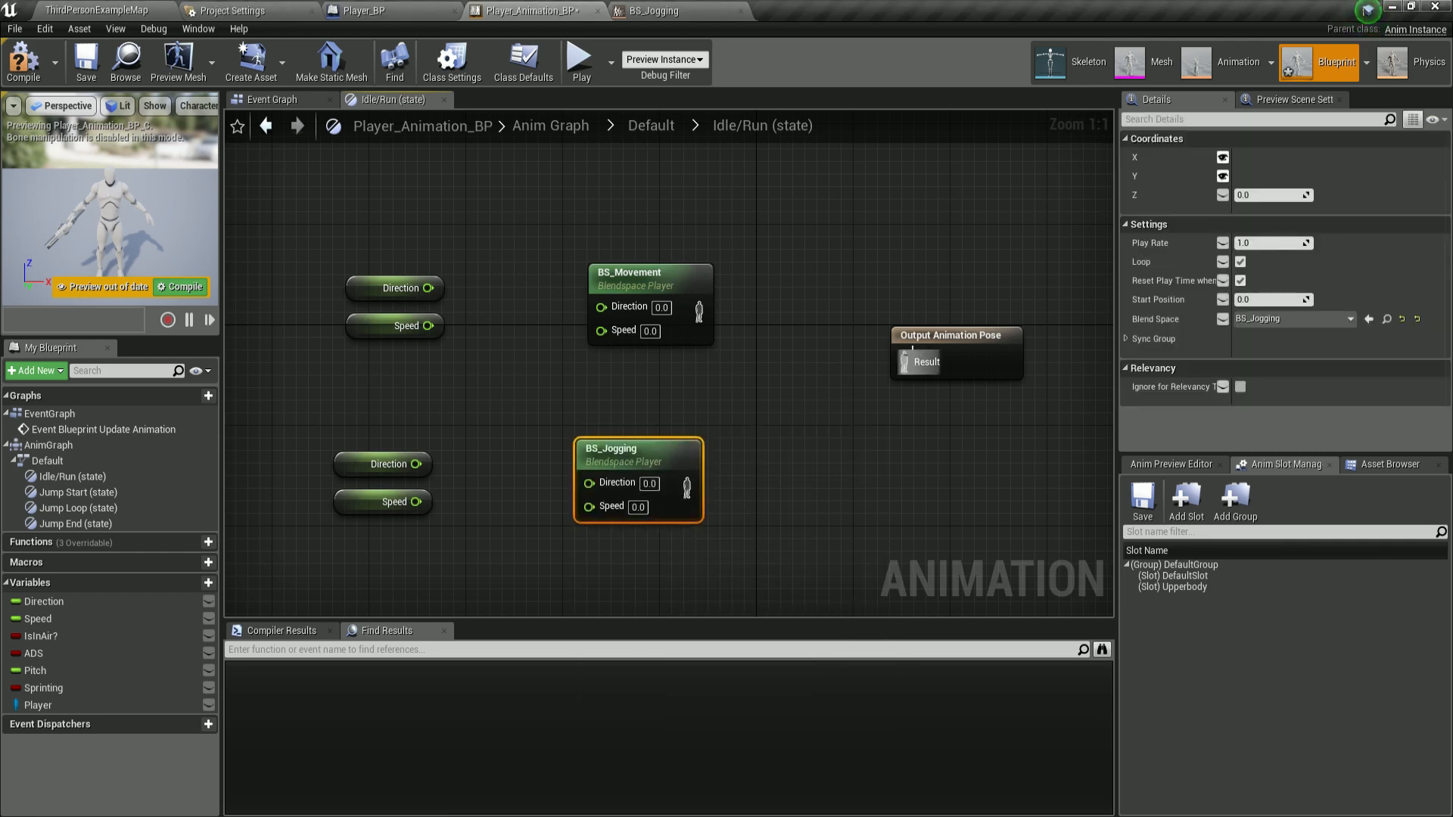
drag(958, 339, 1006, 342)
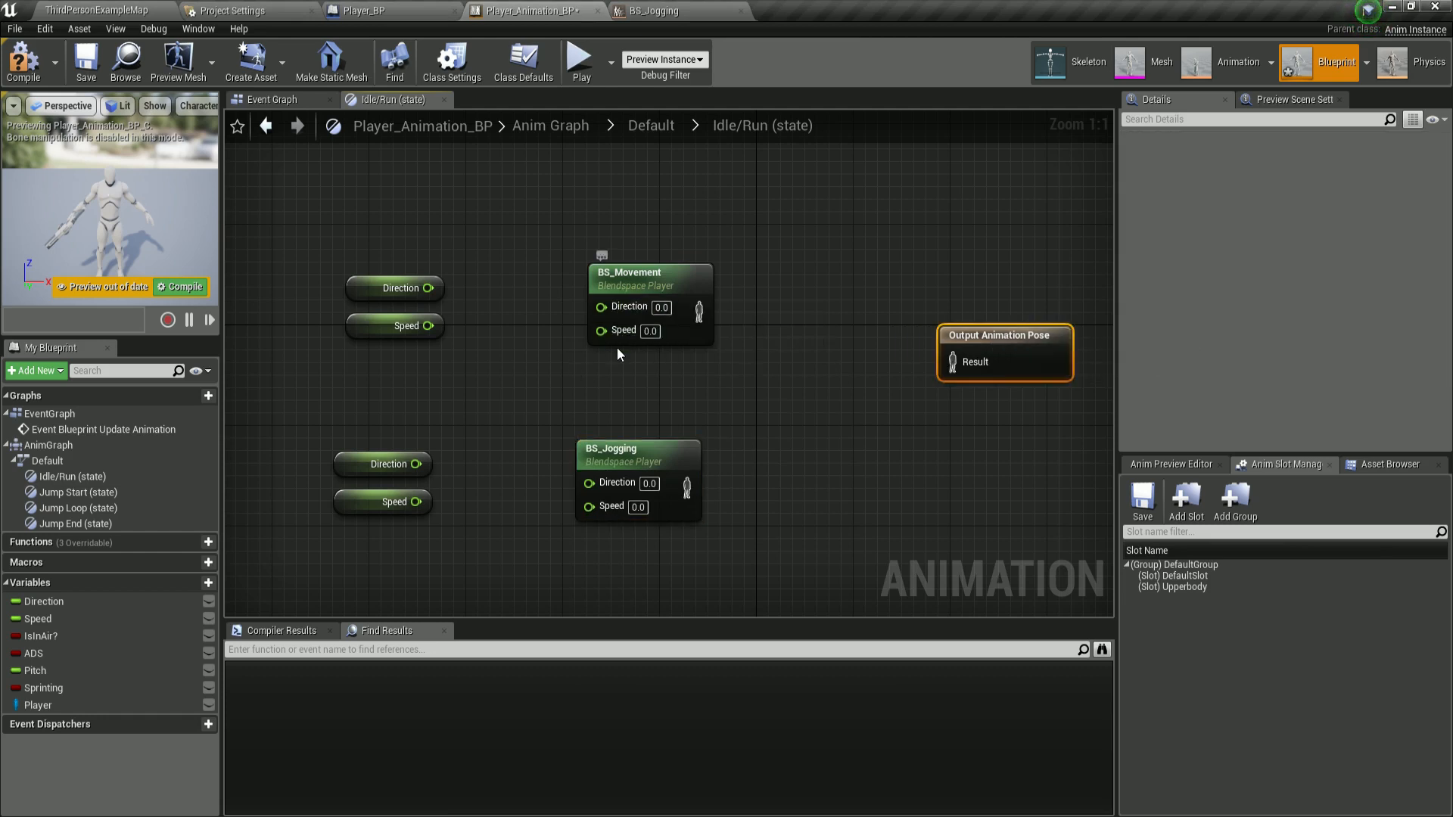
Wire Direction and Speed getters into the Direction and Speed inputs of both blend space nodes.
drag(431, 288, 599, 306)
drag(433, 324, 602, 329)
drag(416, 464, 589, 483)
drag(416, 502, 589, 503)
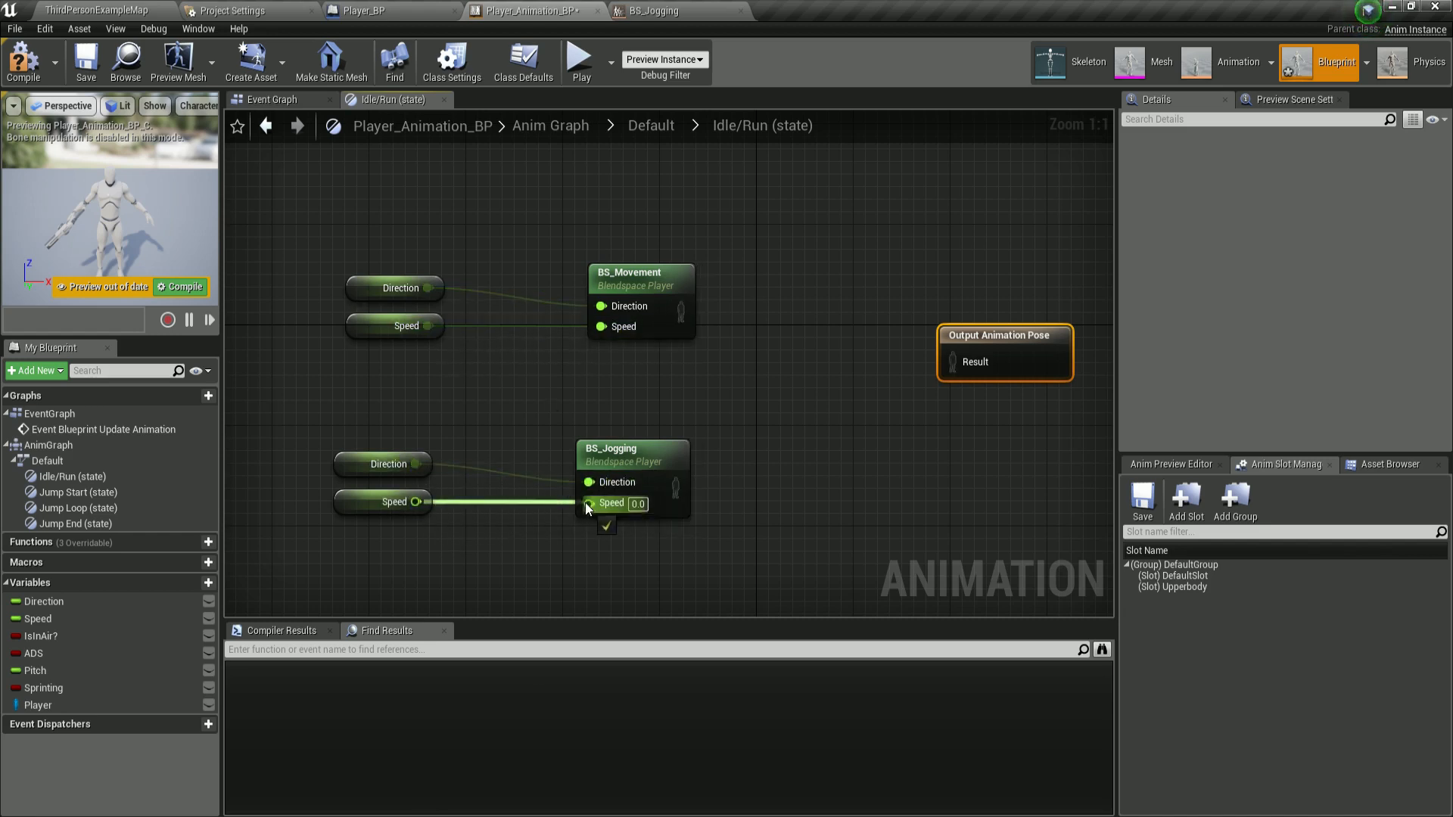
drag(306, 243, 471, 520)
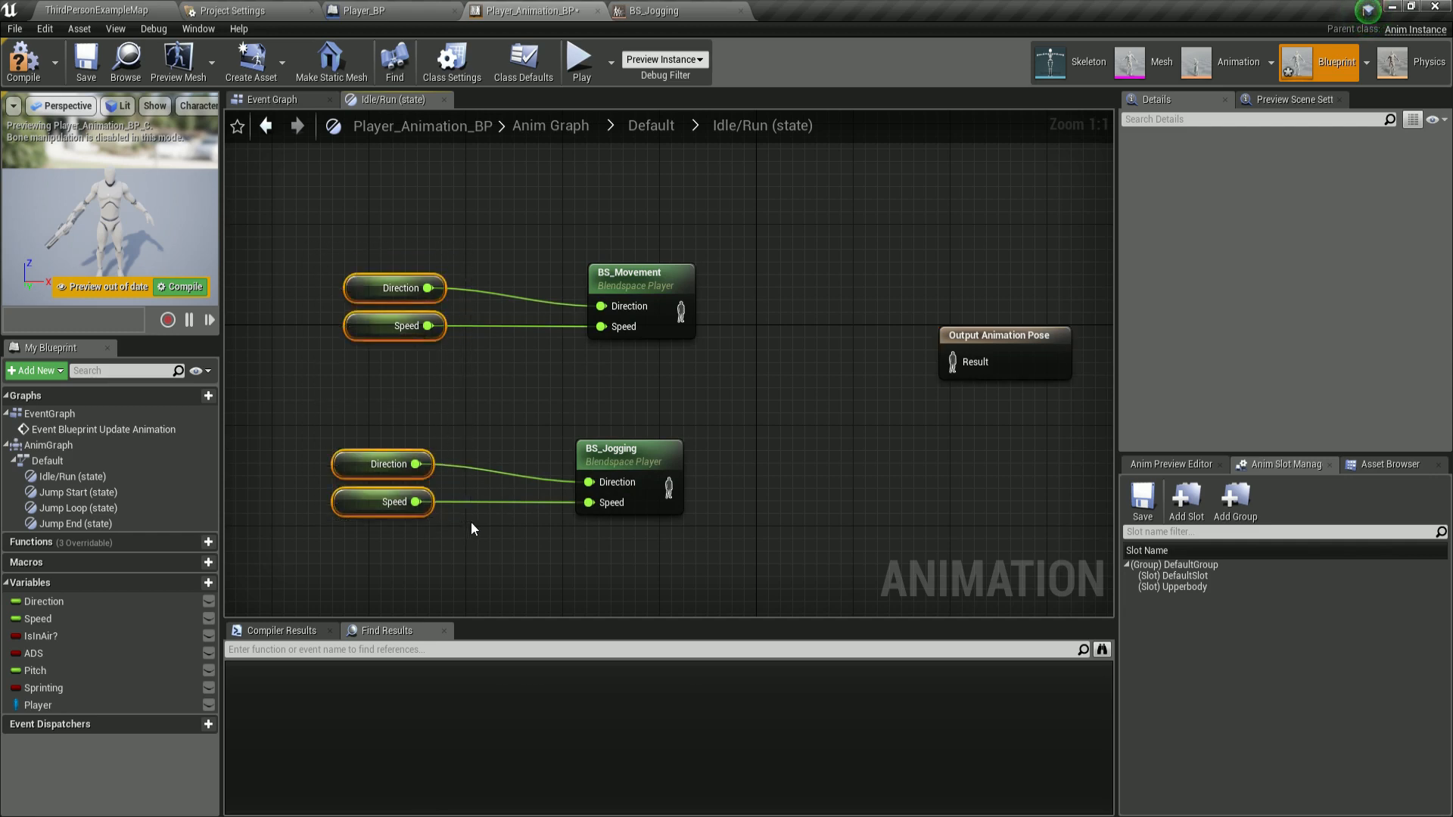
click(470, 521)
Close the BS_Jogging editor tab and return to the Player_Animation_BP graph.
click(365, 12)
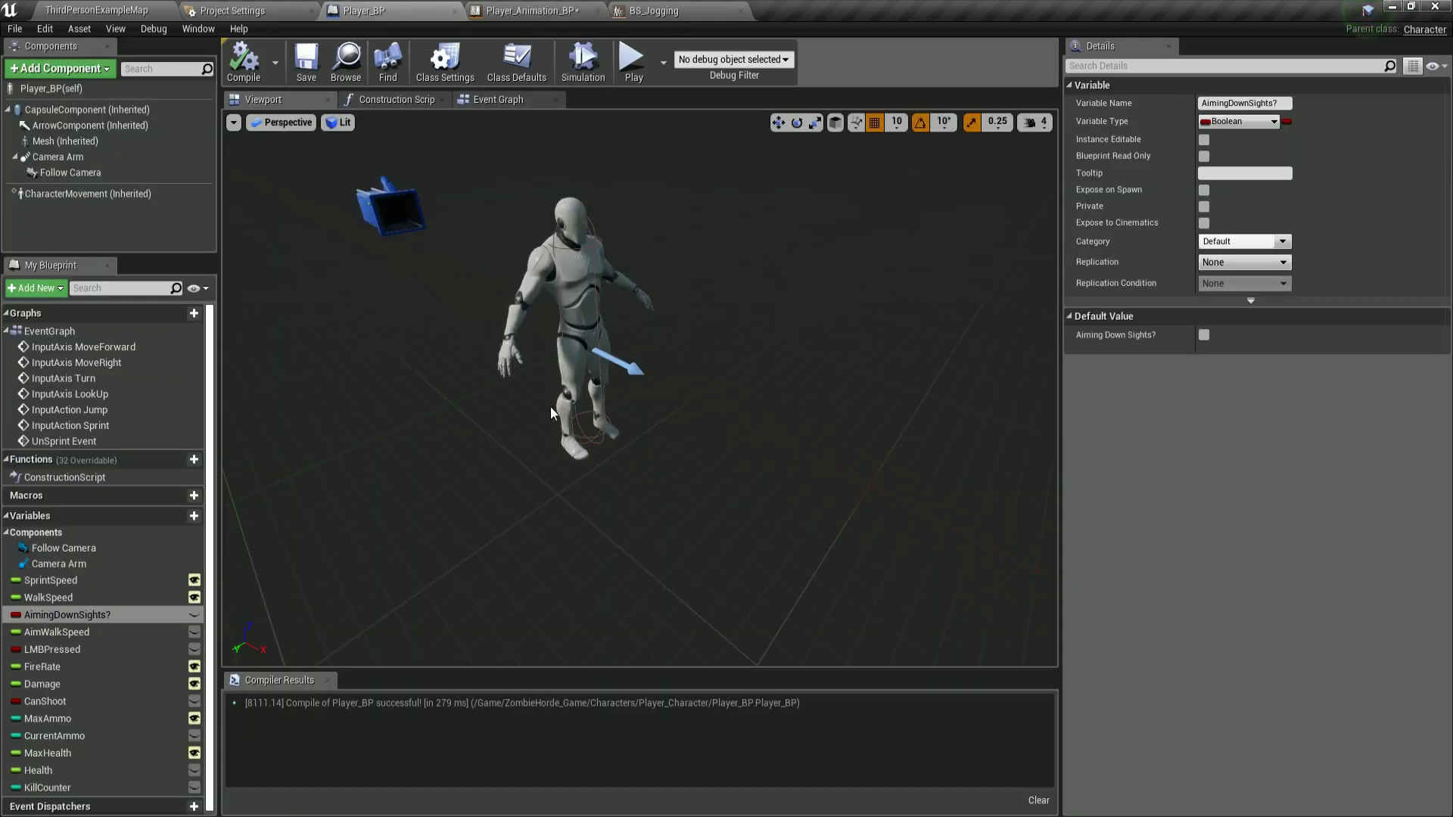
click(683, 17)
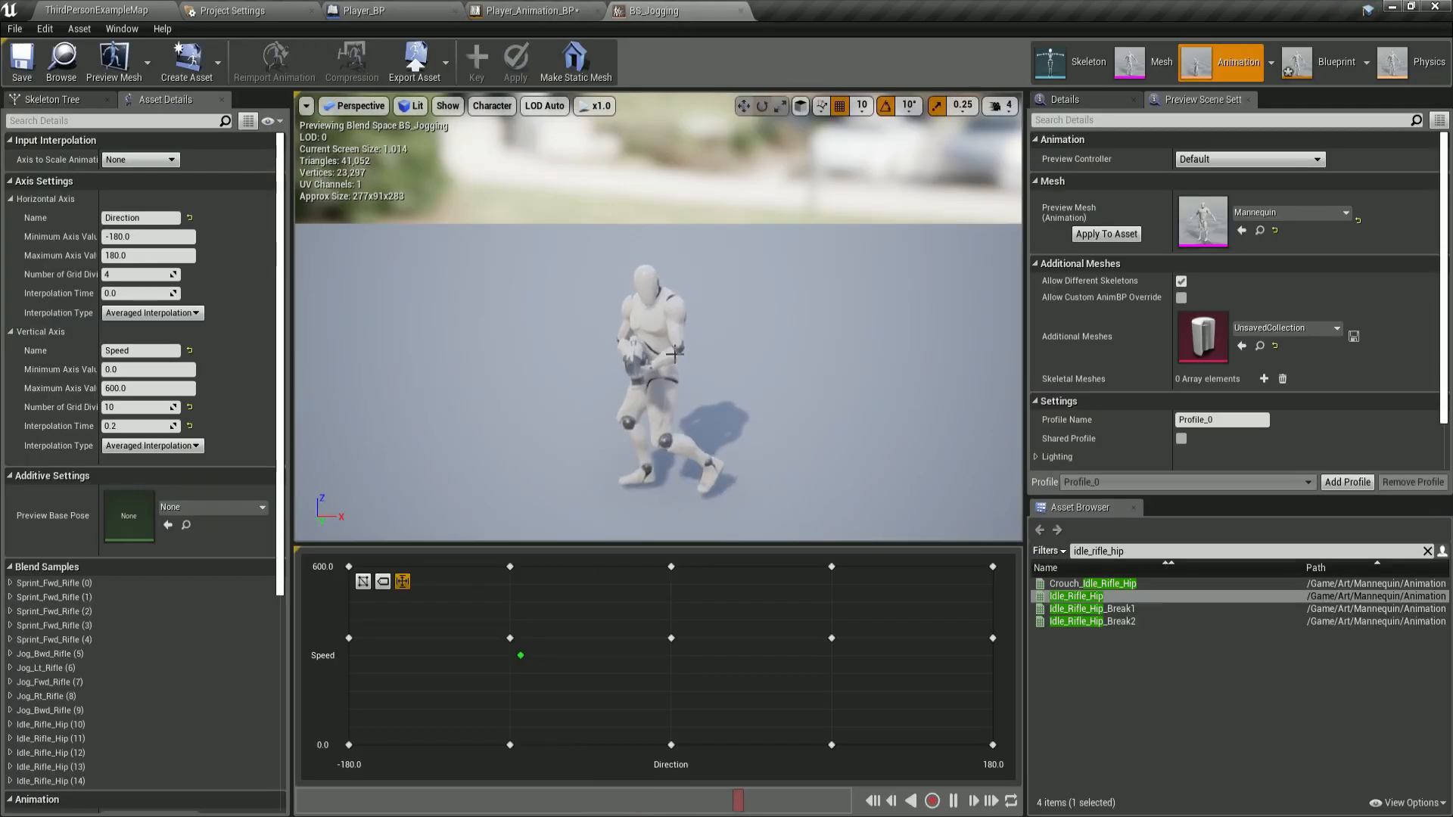
click(572, 12)
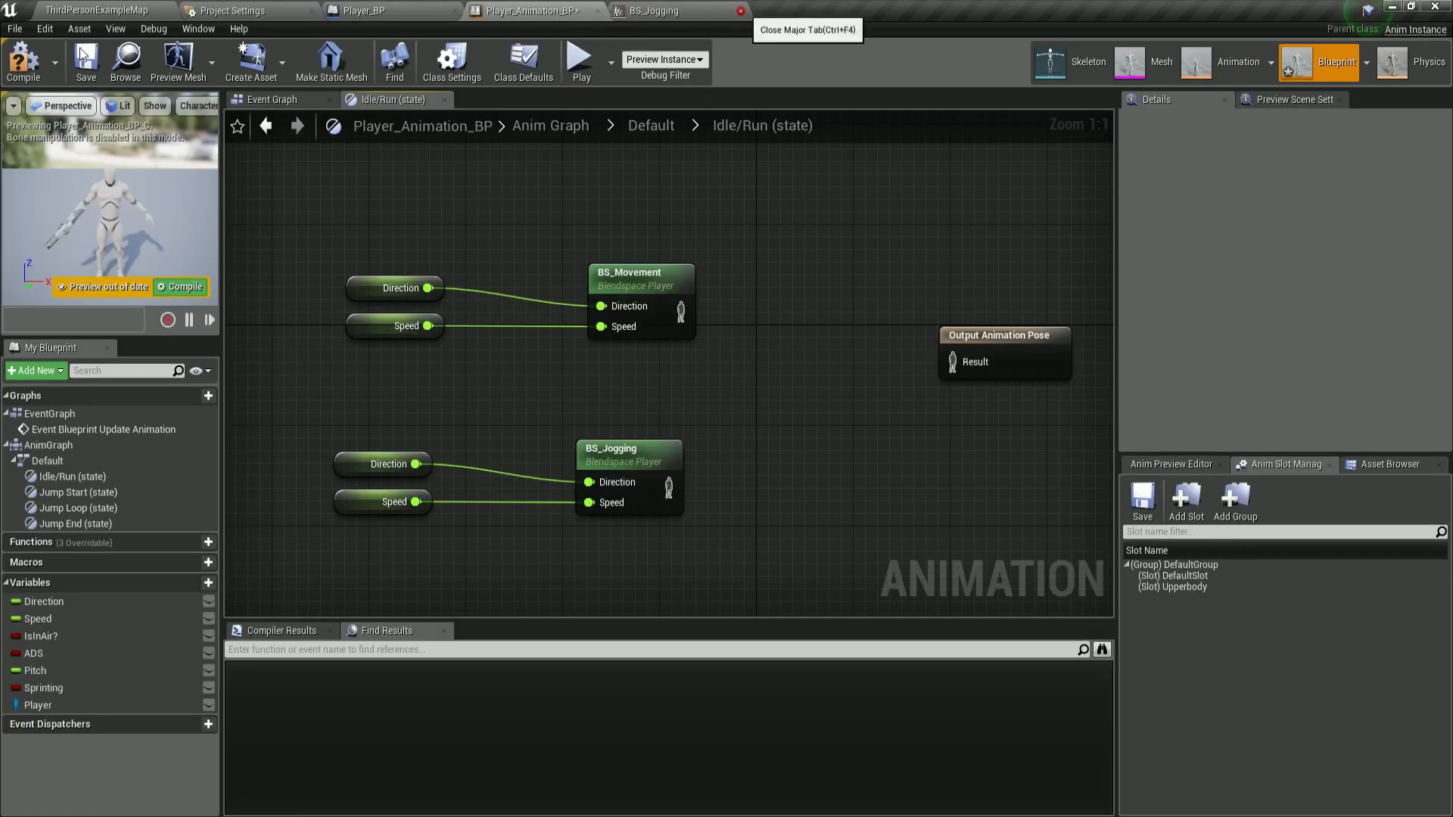
click(746, 10)
Rearrange the blend space nodes, variable getters and Output Animation Pose node in the graph.
right_drag(536, 397, 467, 371)
scroll(467, 371, down, 1)
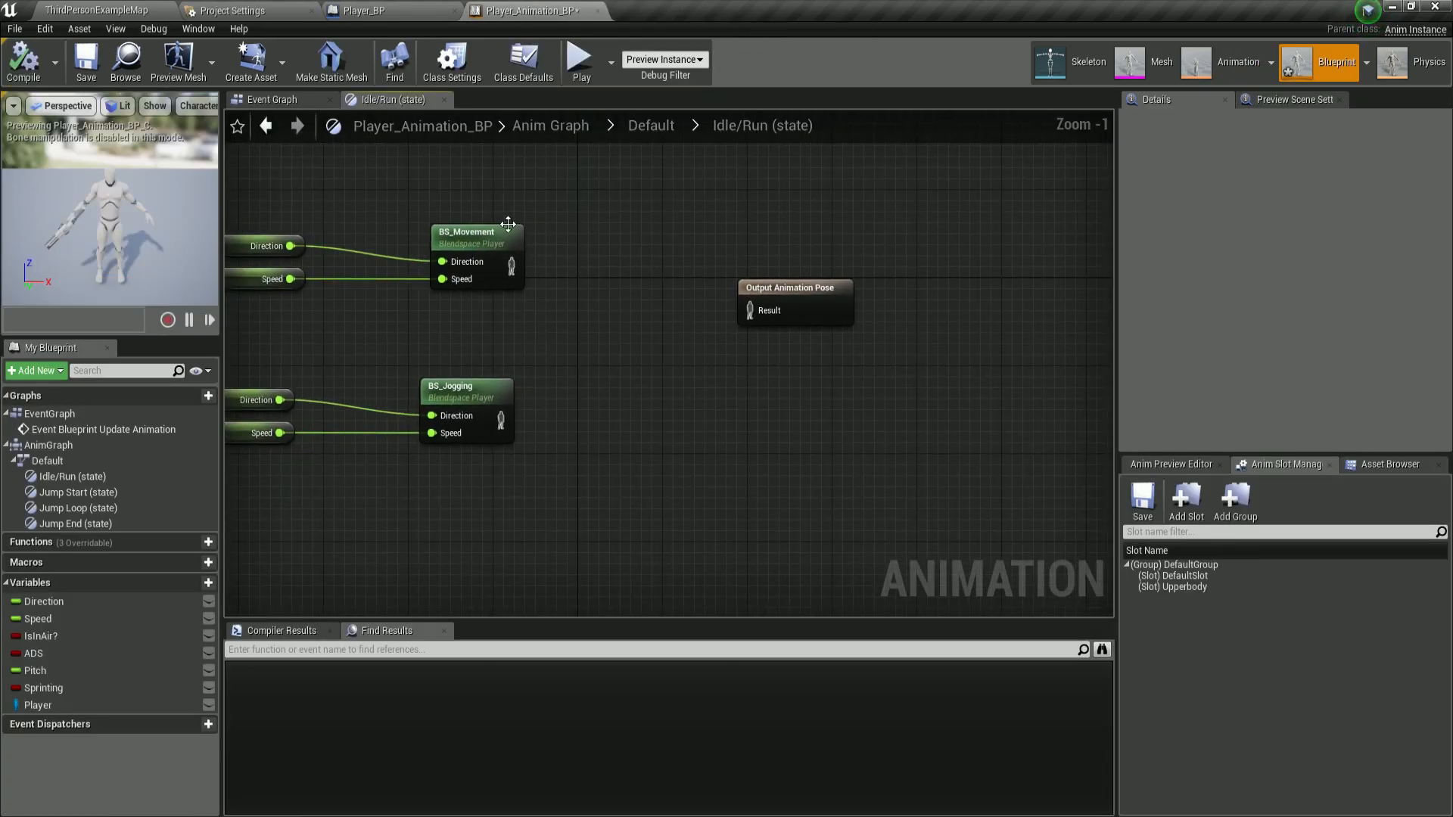
click(470, 232)
drag(489, 402, 455, 402)
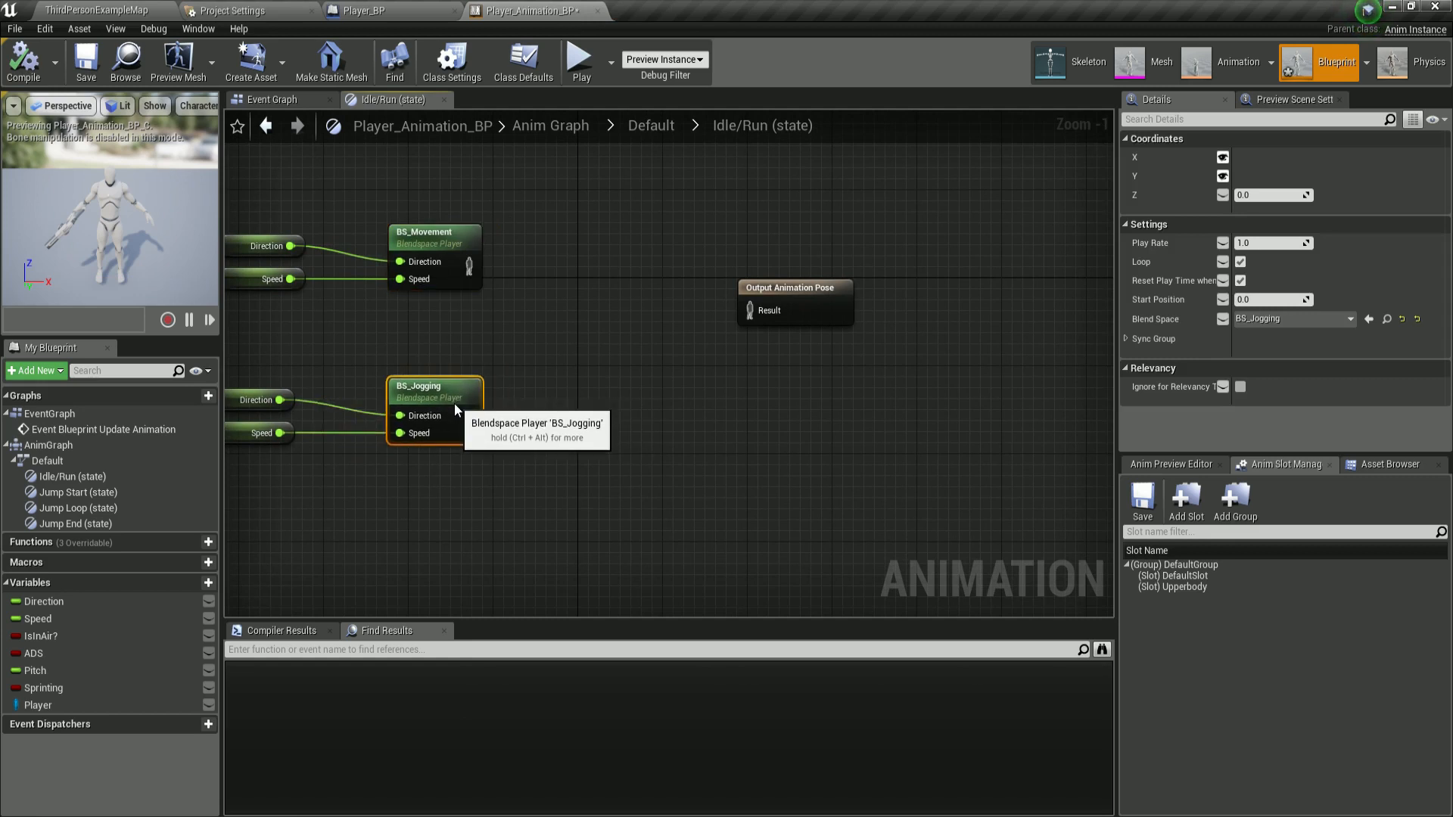
right_drag(520, 324, 614, 328)
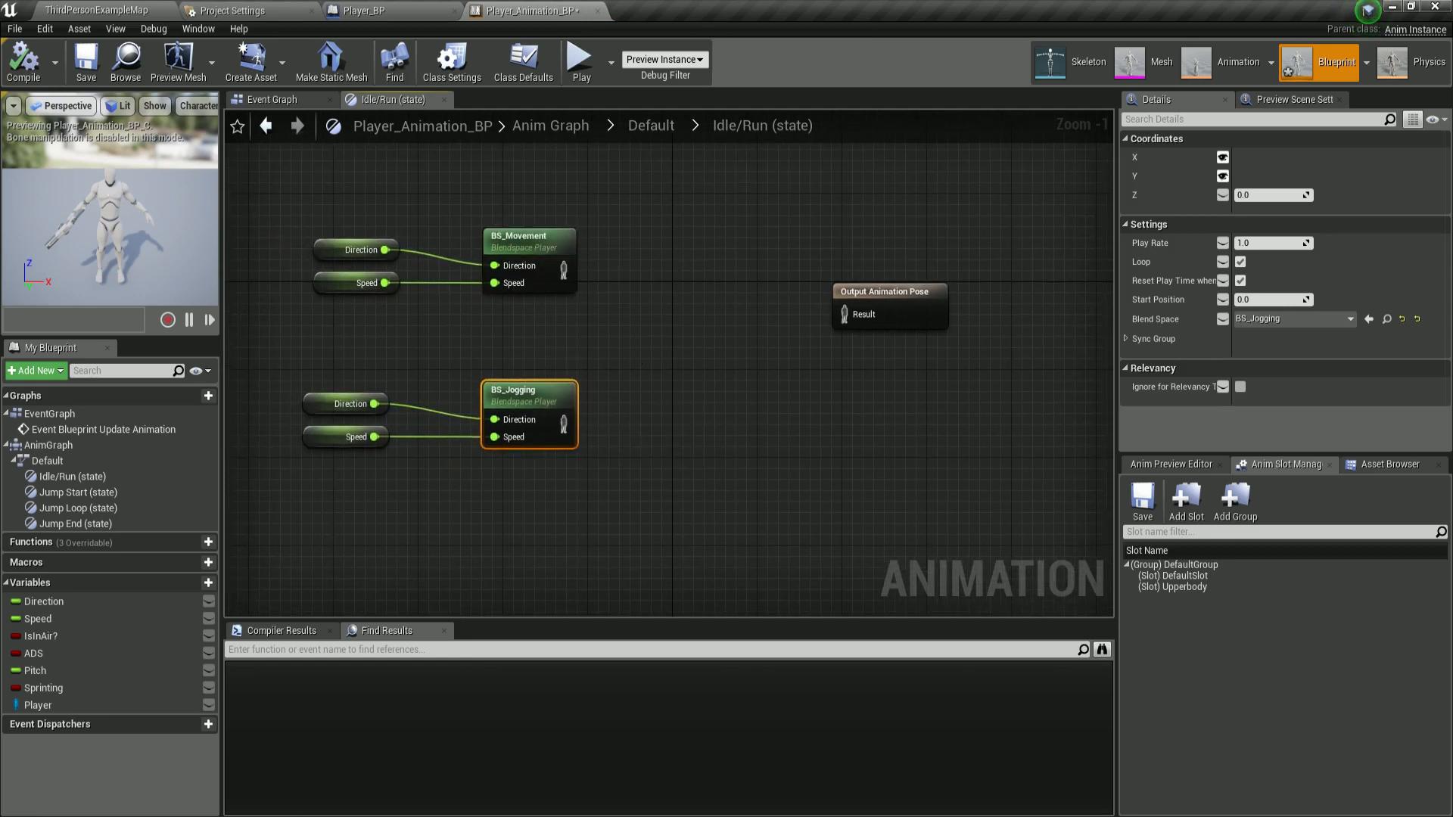
right_drag(631, 359, 600, 348)
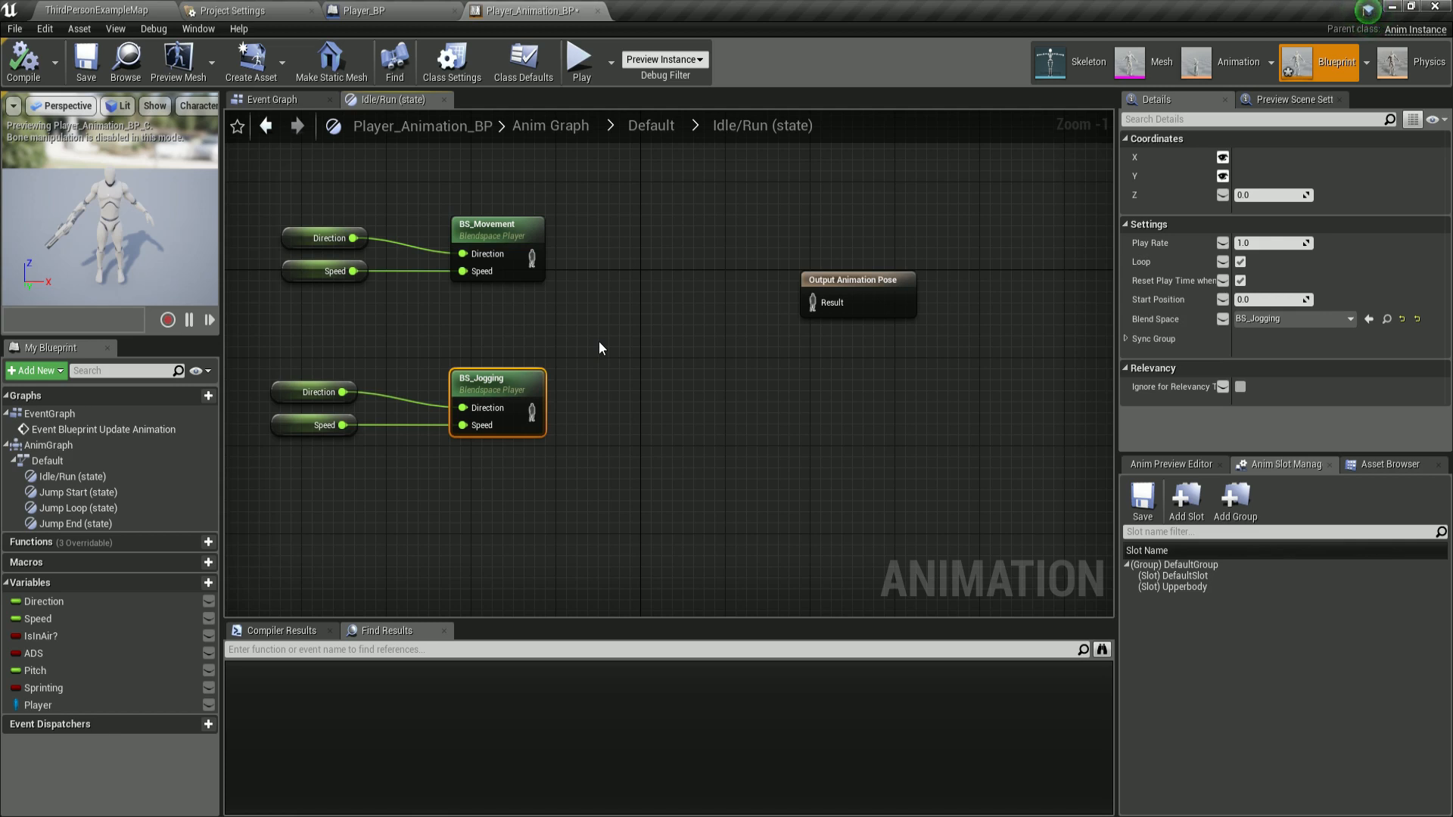
drag(869, 308, 955, 331)
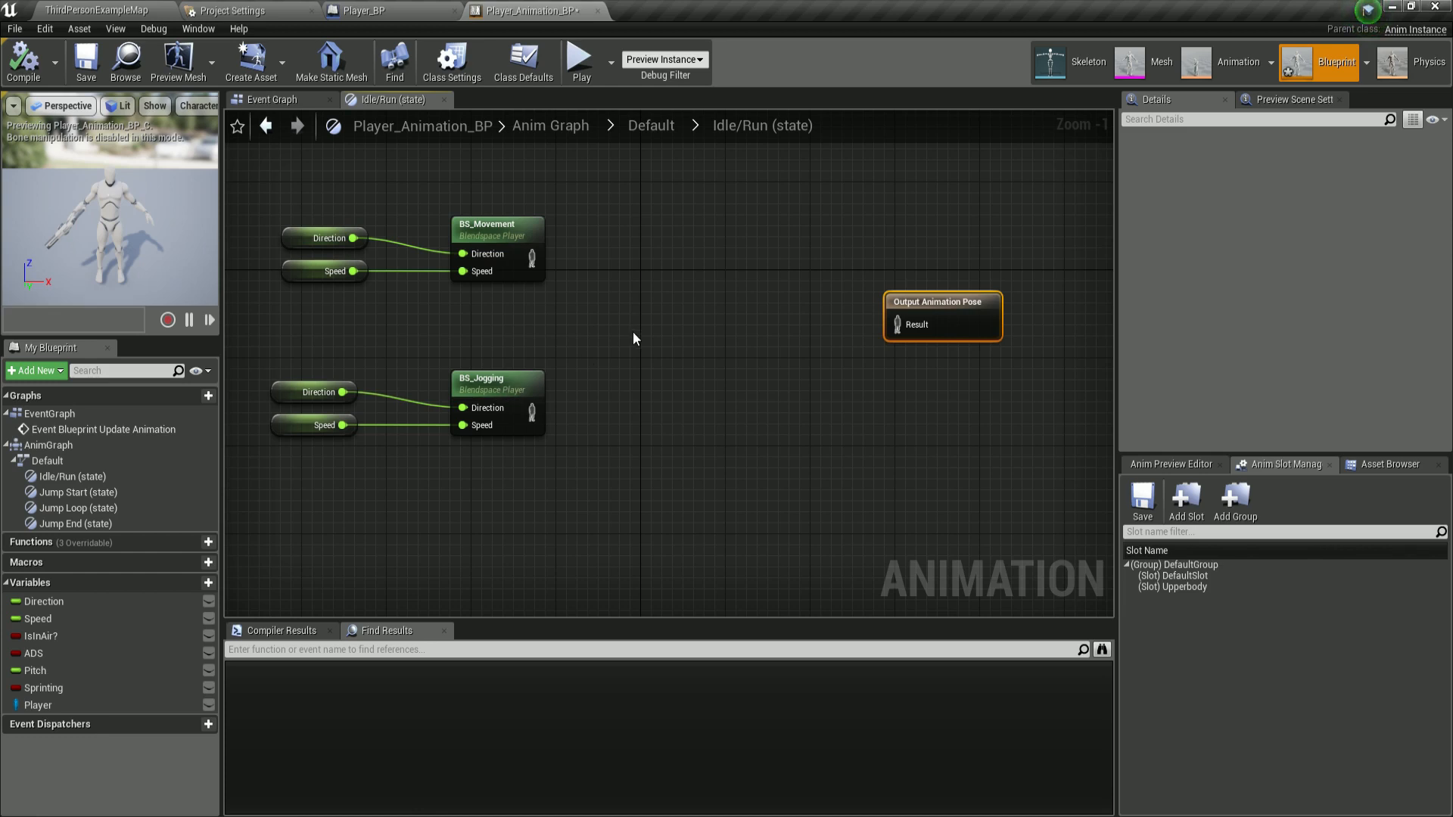
drag(524, 258, 511, 269)
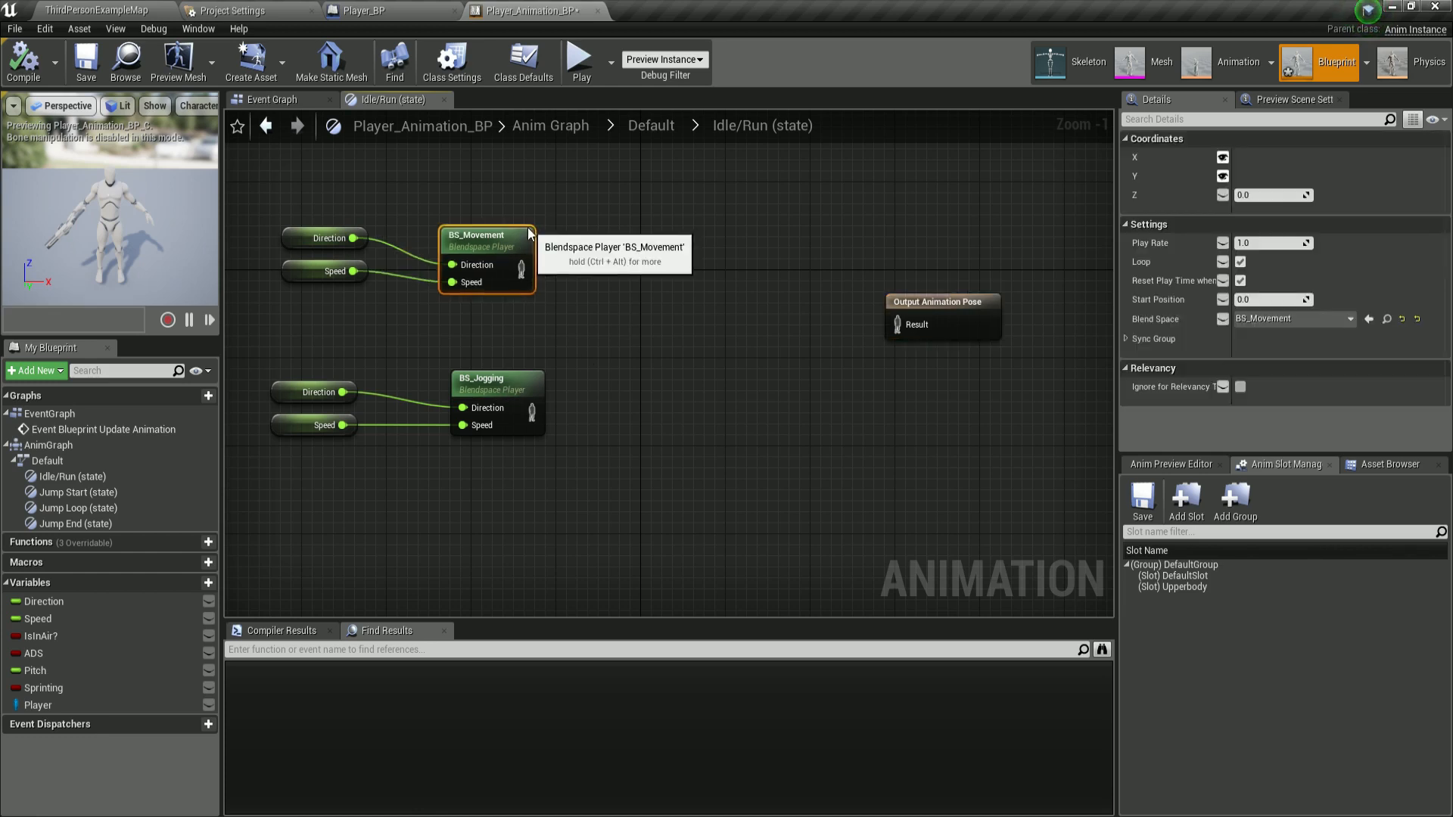
drag(511, 376, 501, 376)
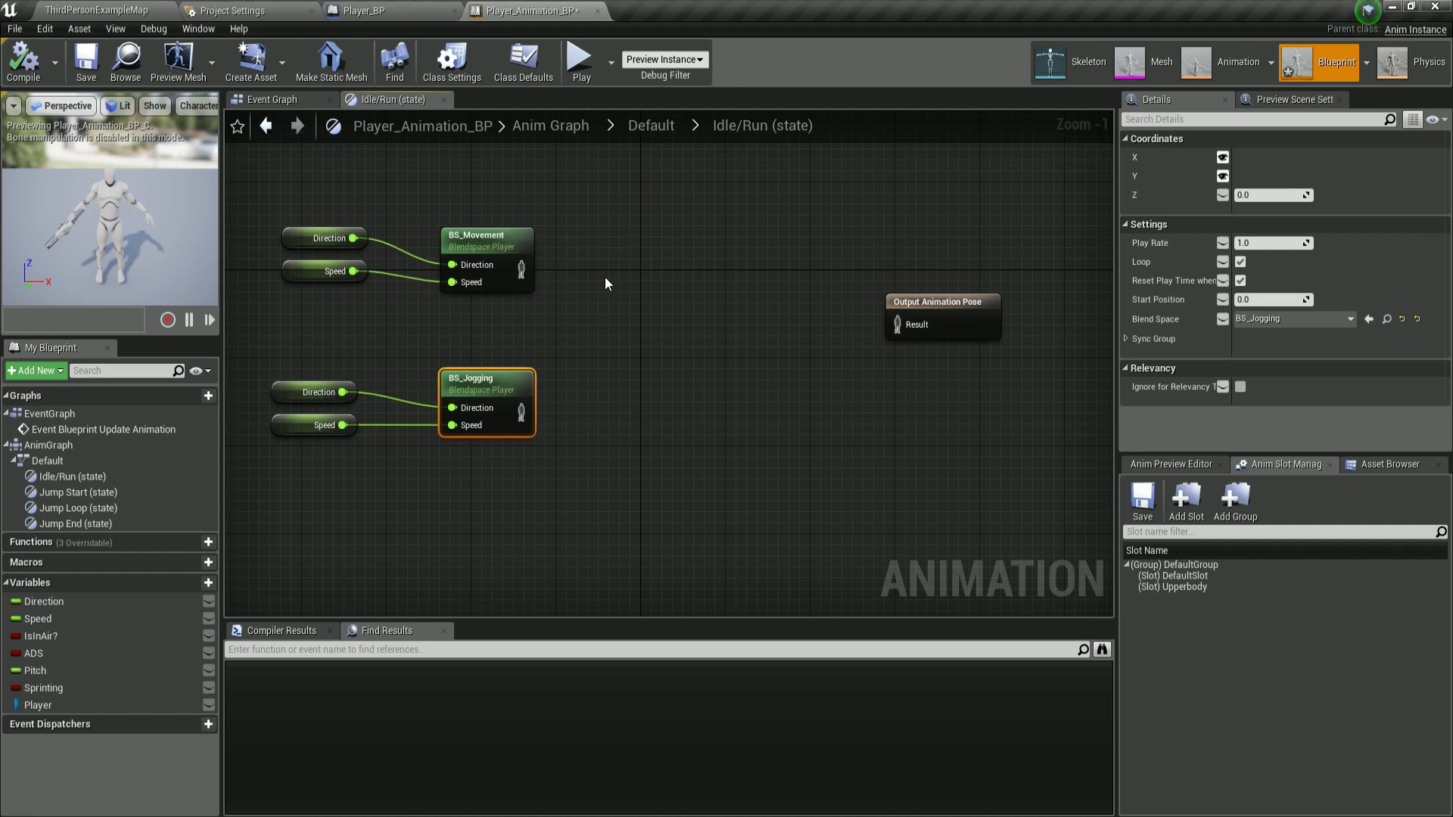
Add a Blend Poses by bool node between the blend space nodes and the Output Animation Pose.
click(650, 306)
right_click(663, 306)
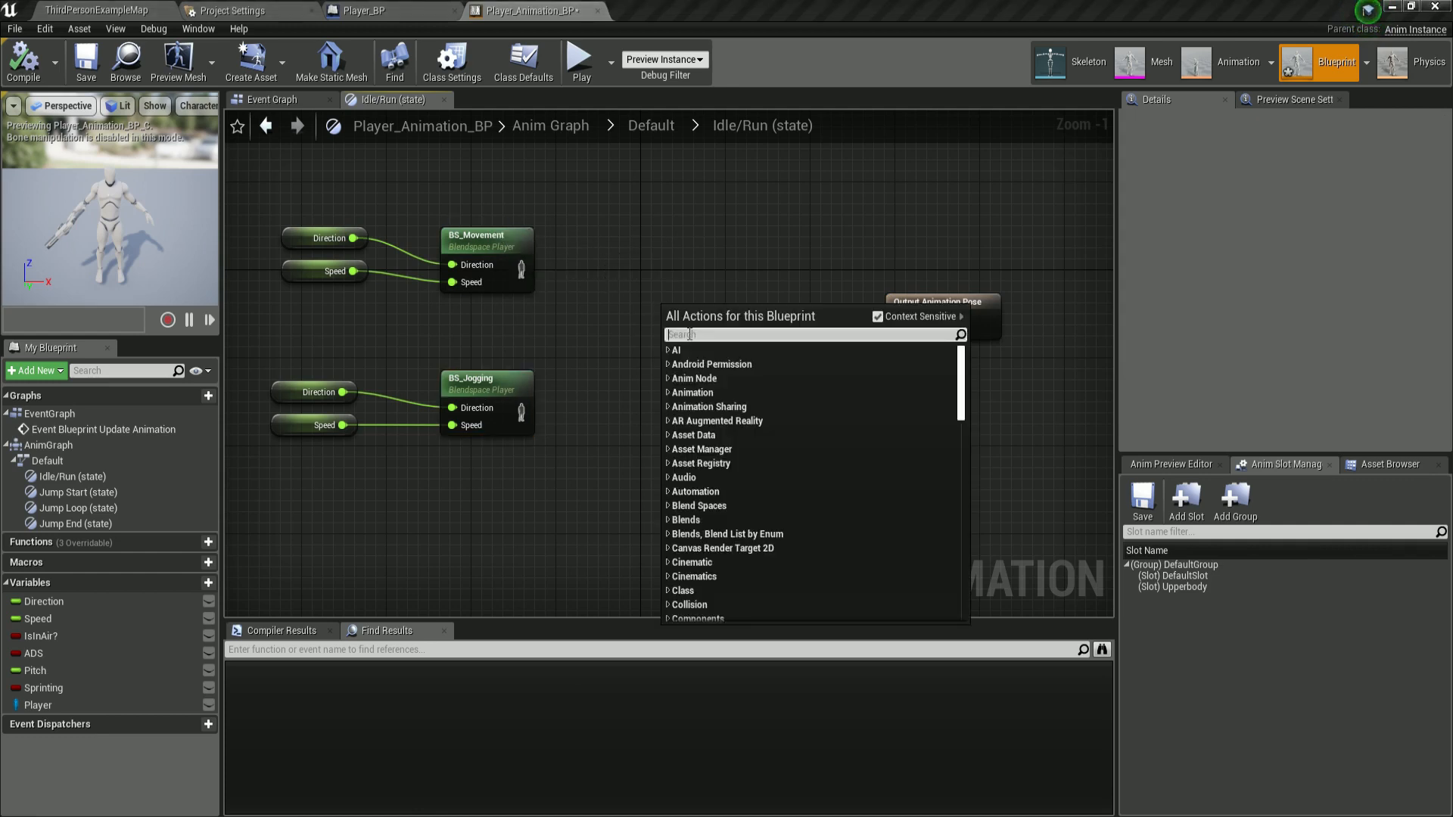
text(blen)
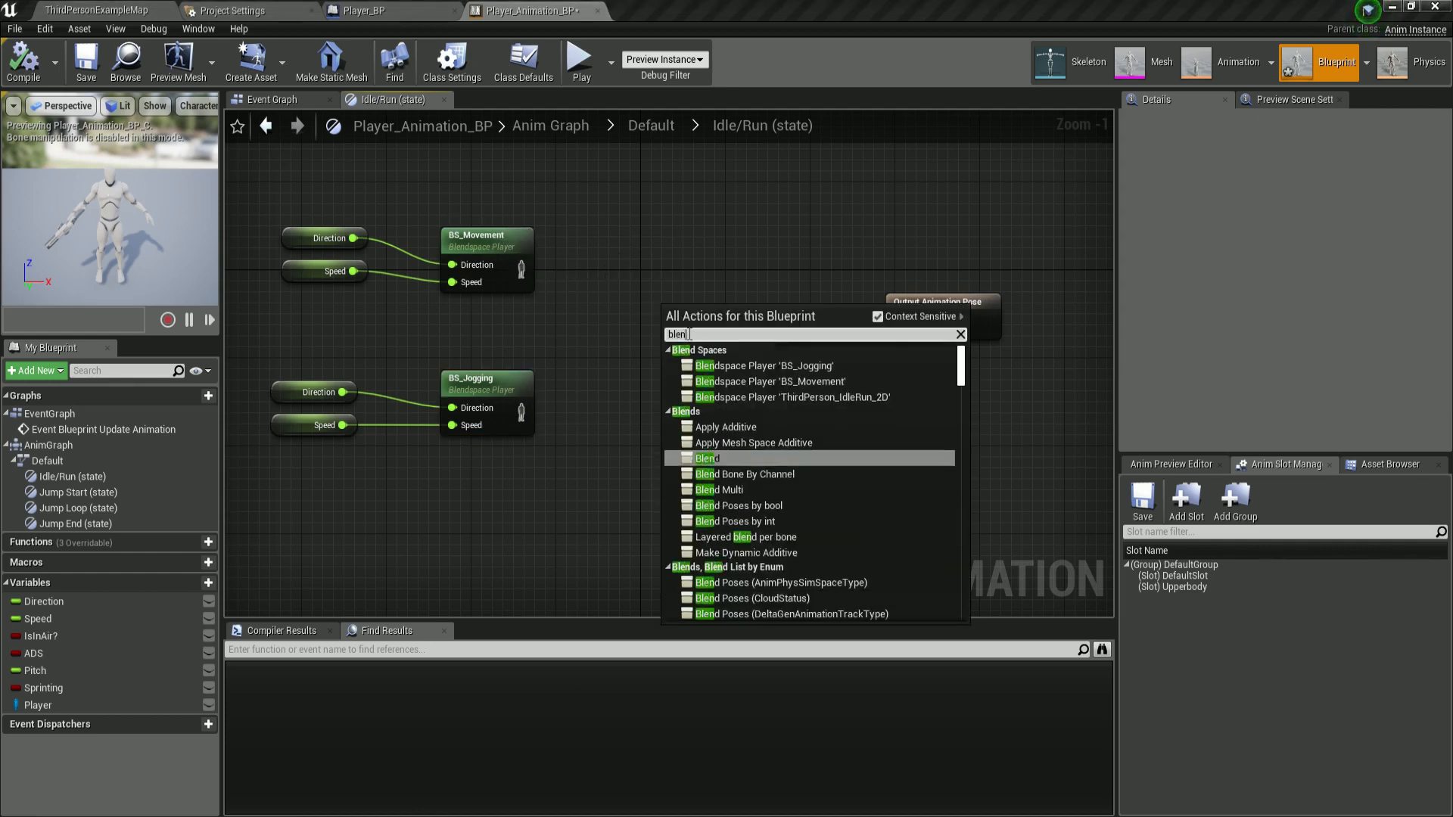
text( pos)
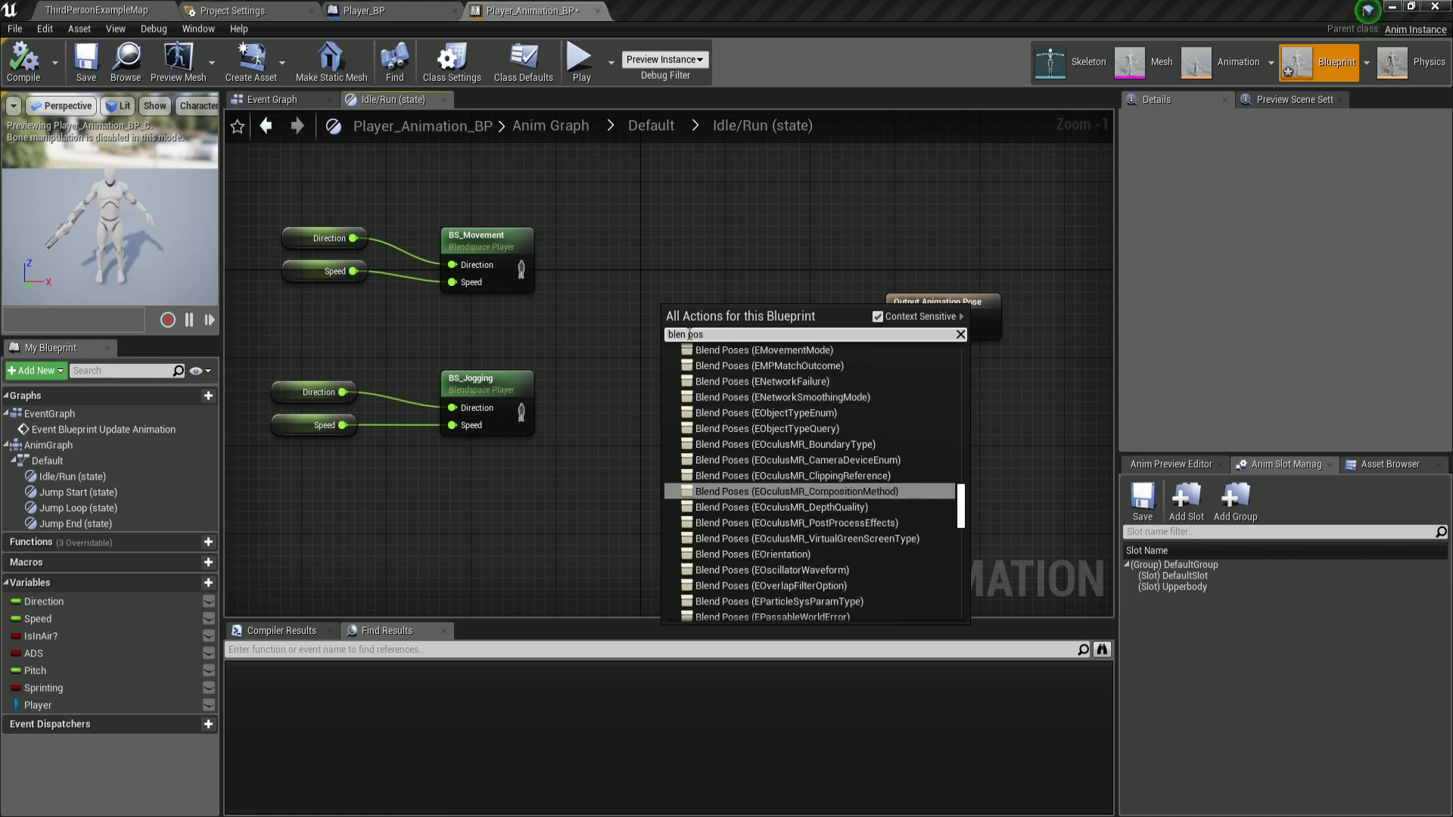
text(es by bool)
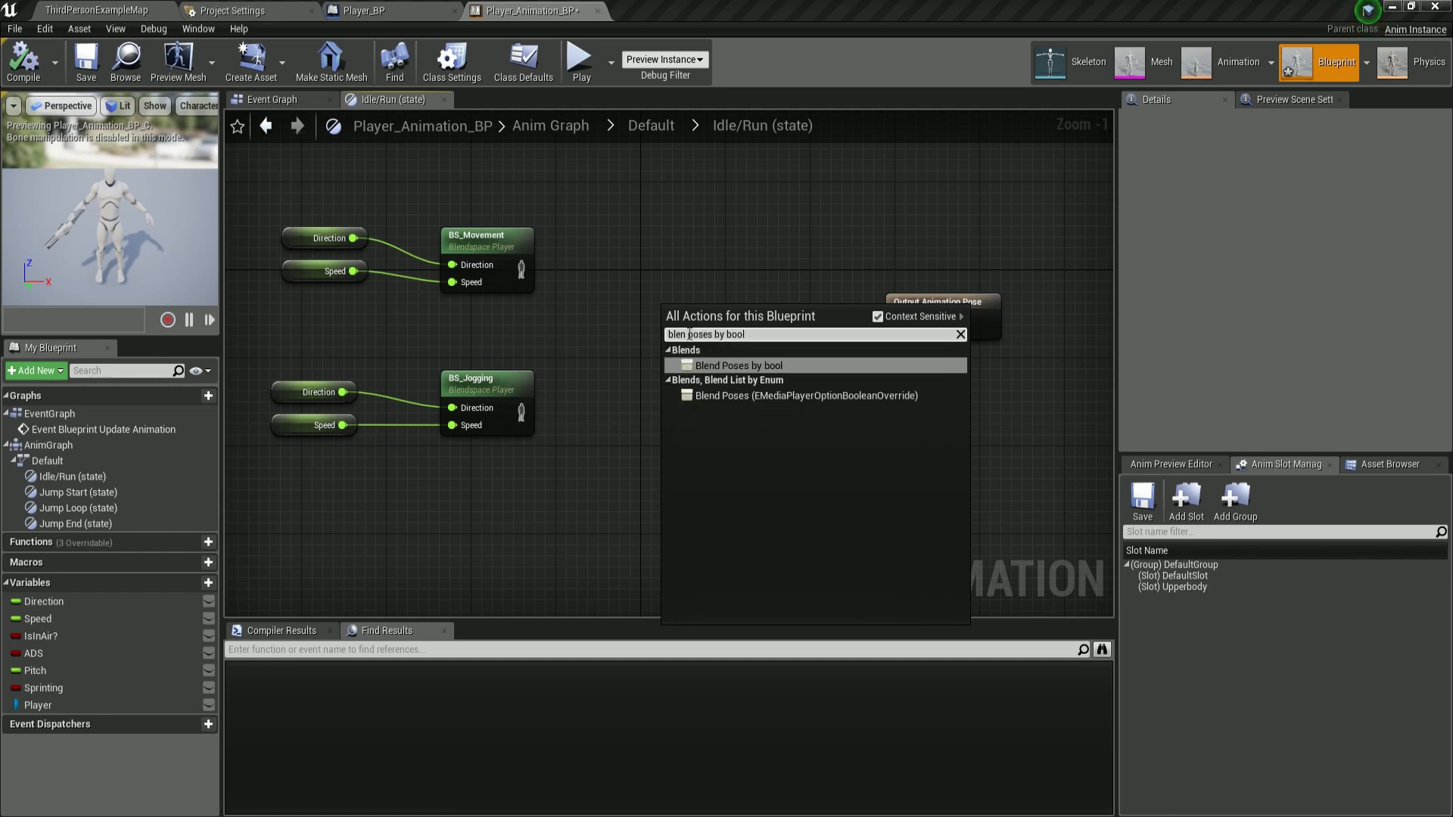
key(Return)
drag(763, 319, 752, 286)
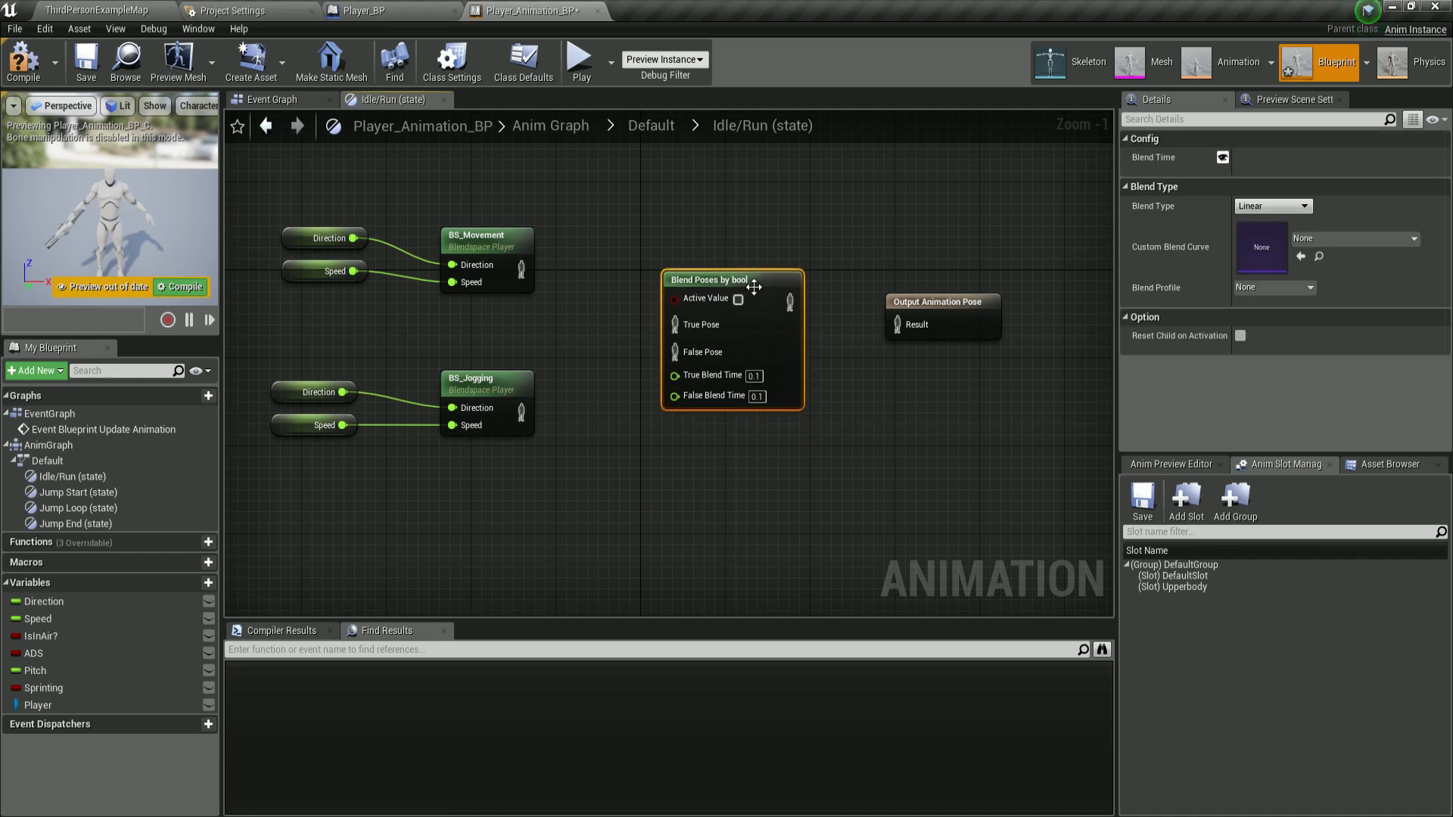
right_drag(752, 285, 745, 319)
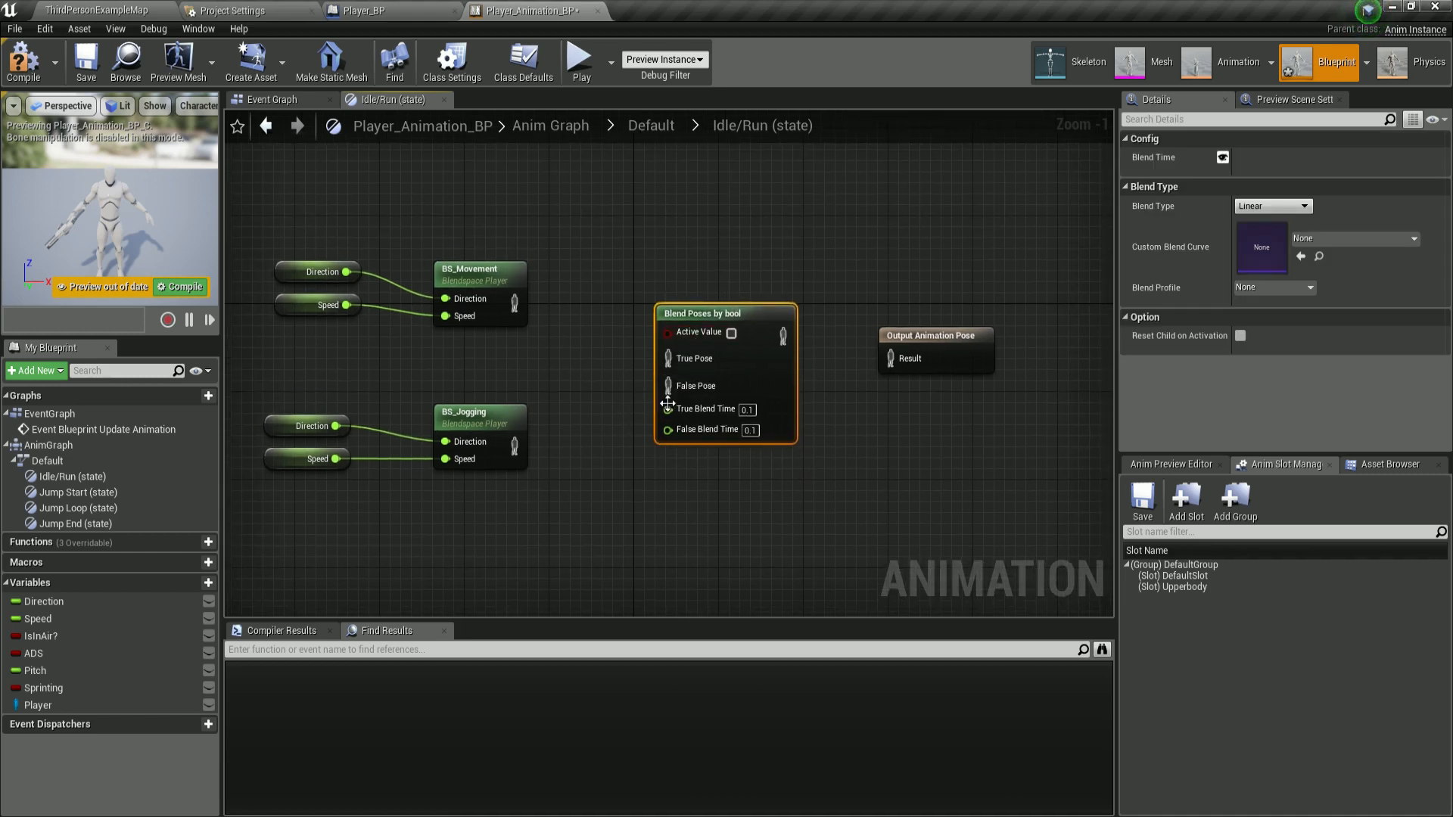
right_drag(604, 330, 630, 335)
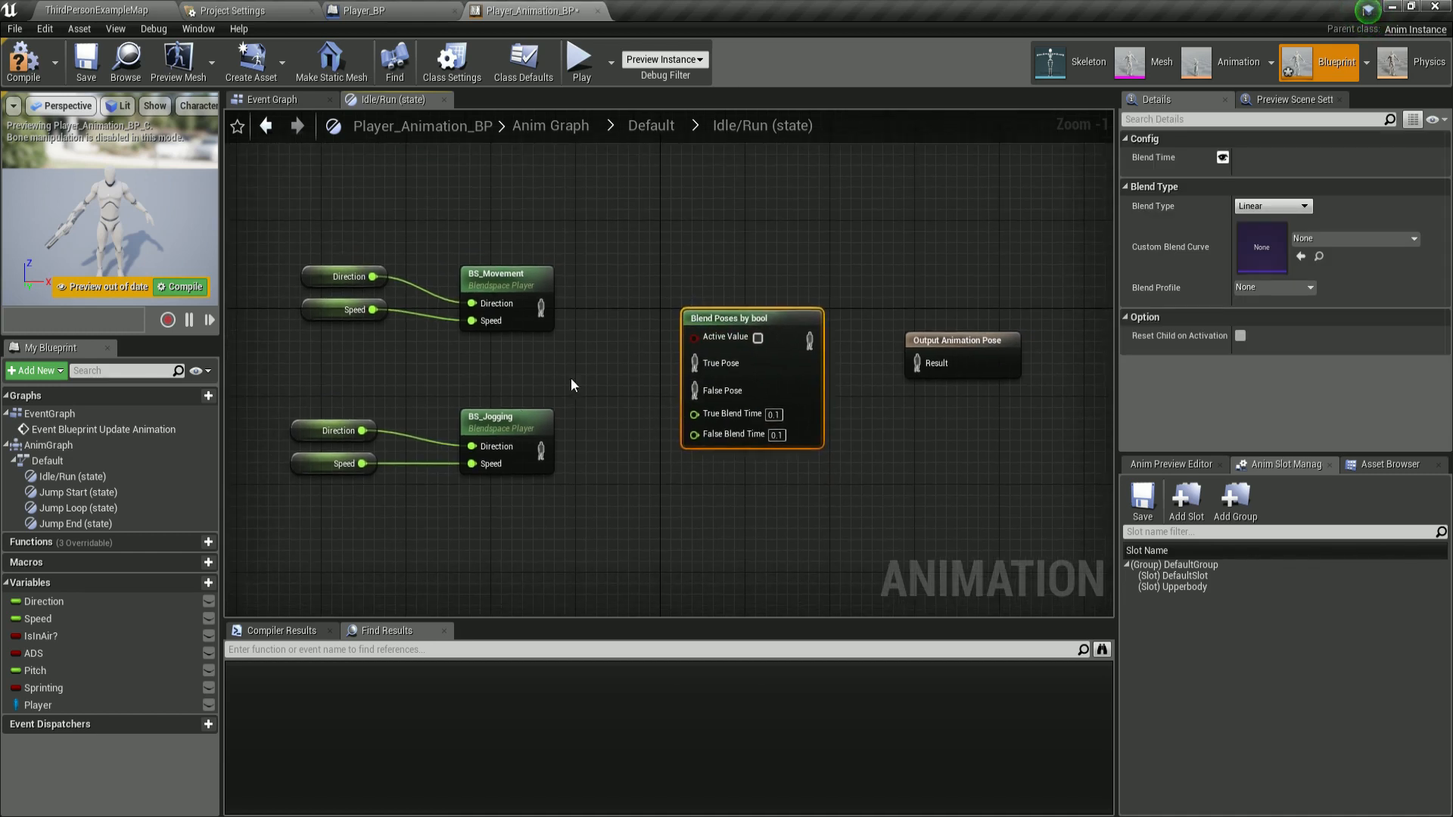
Connect an ADS variable getter to the Blend Poses by bool node's Active Value input.
click(33, 653)
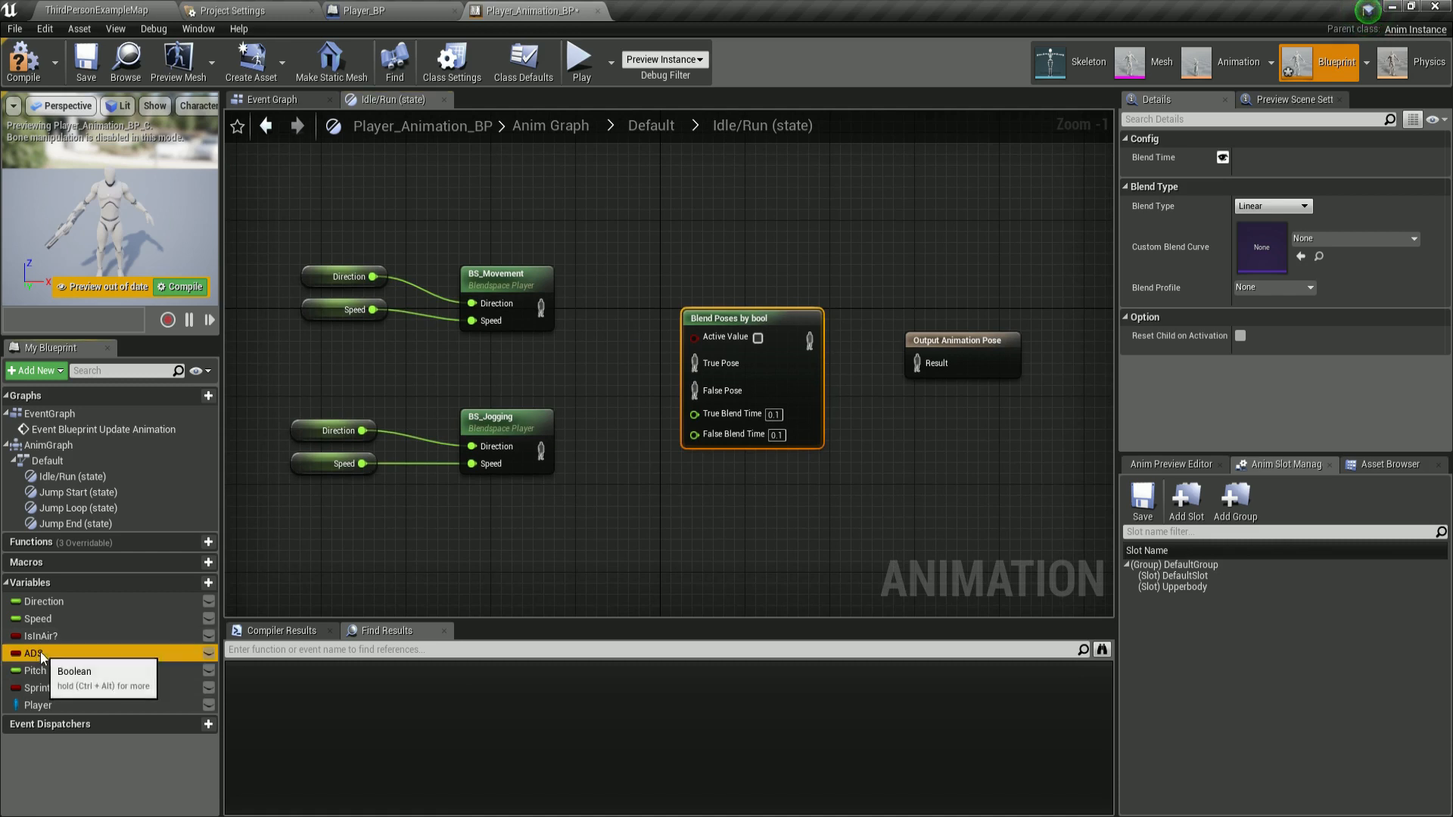
drag(39, 652, 694, 336)
click(610, 235)
drag(639, 229, 629, 218)
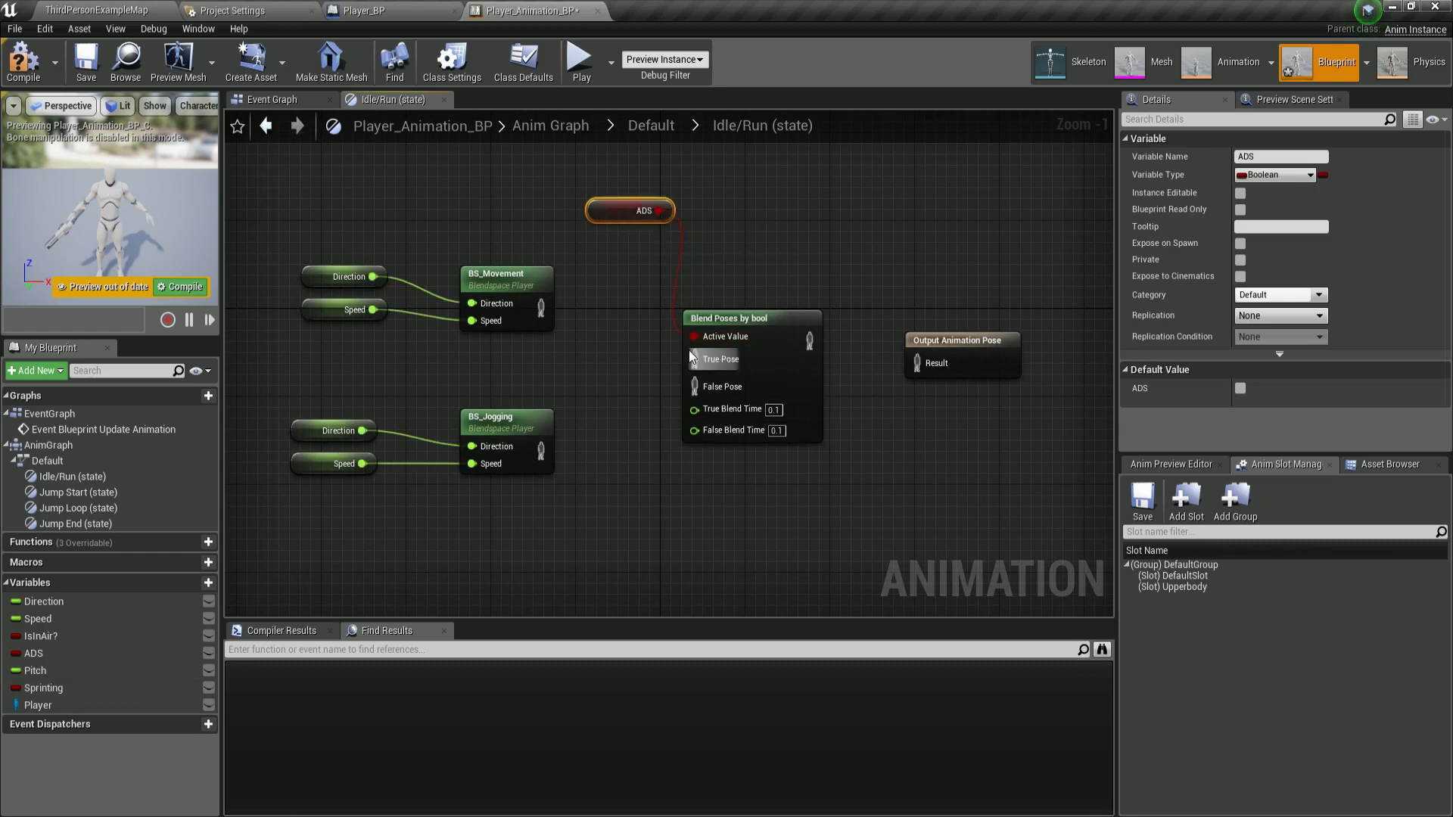
Compile the blueprint and connect BS_Movement's output pose to the True Pose input.
click(22, 60)
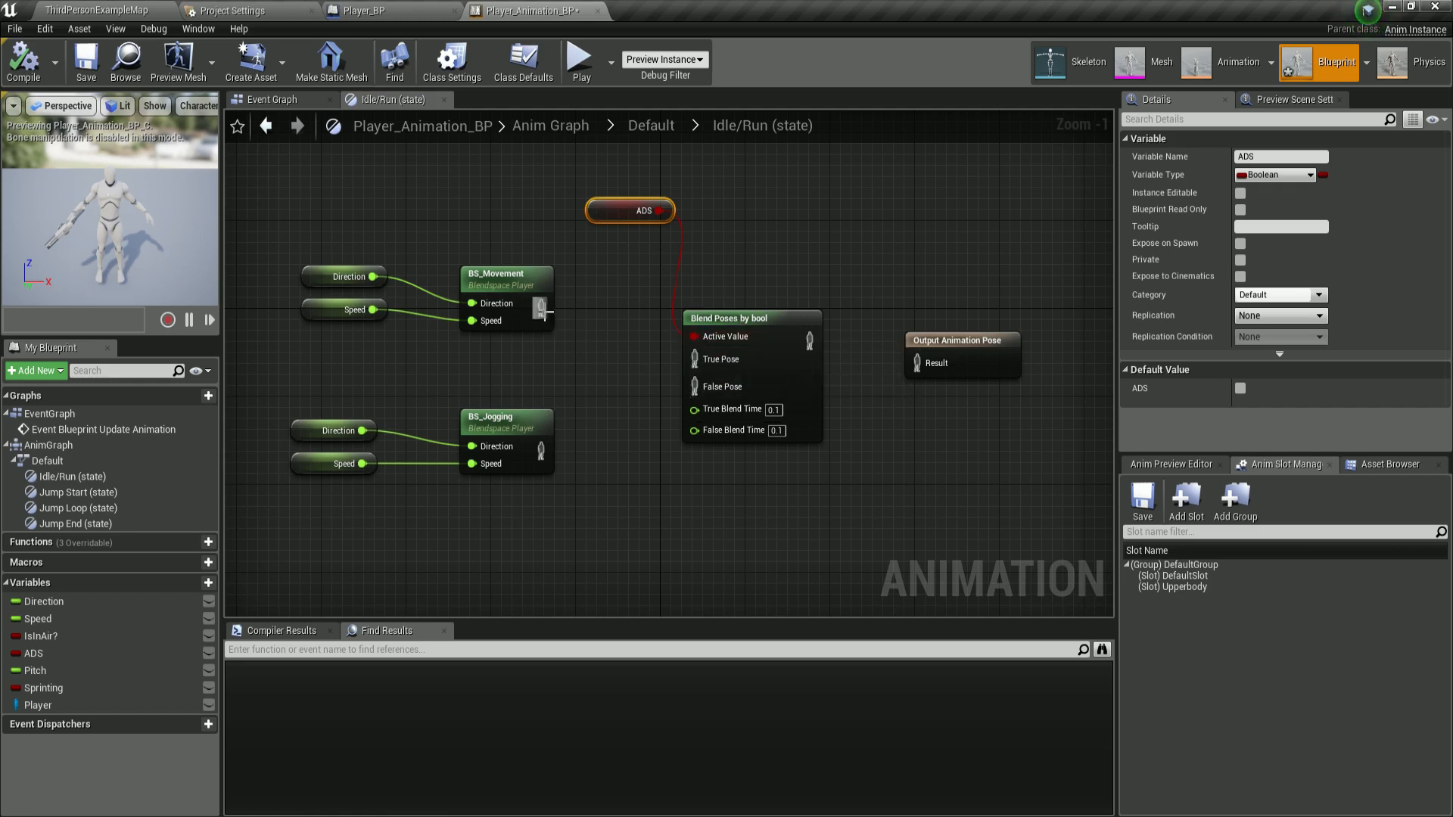
drag(544, 311, 697, 368)
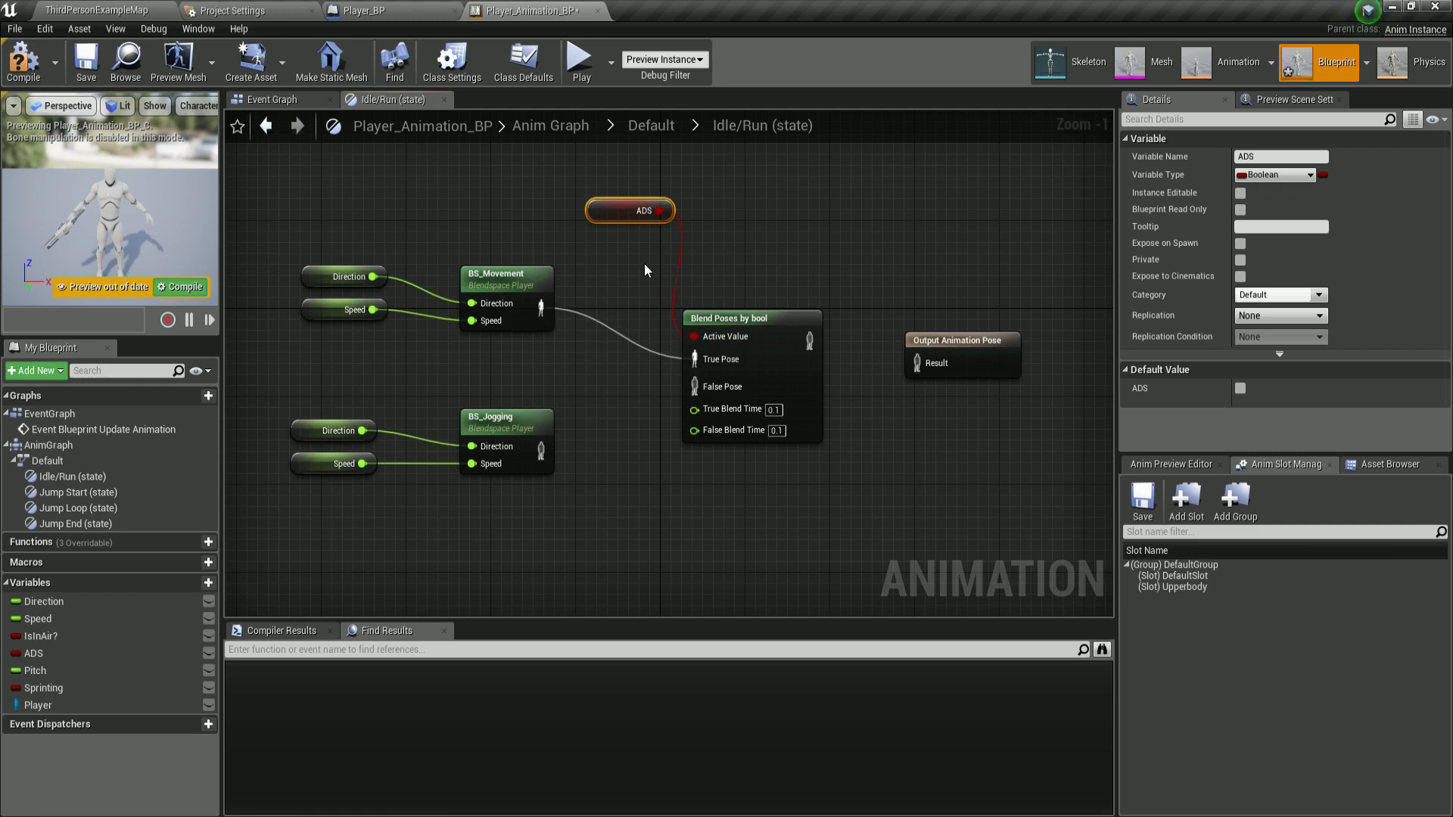
Rename the BS_Jogging blend space asset in the Blend_Spaces folder to BS_Sprinting.
click(151, 10)
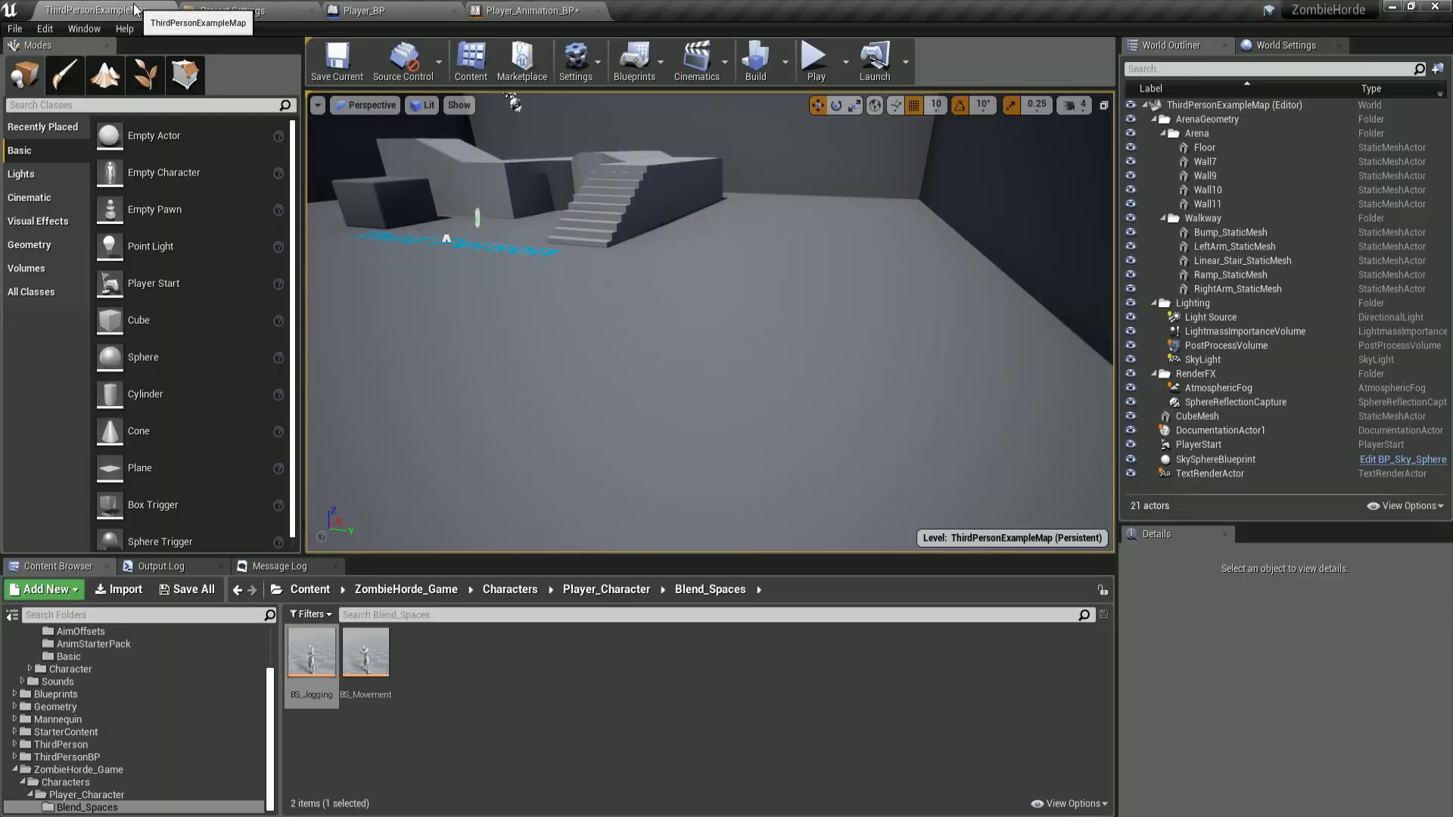
click(320, 697)
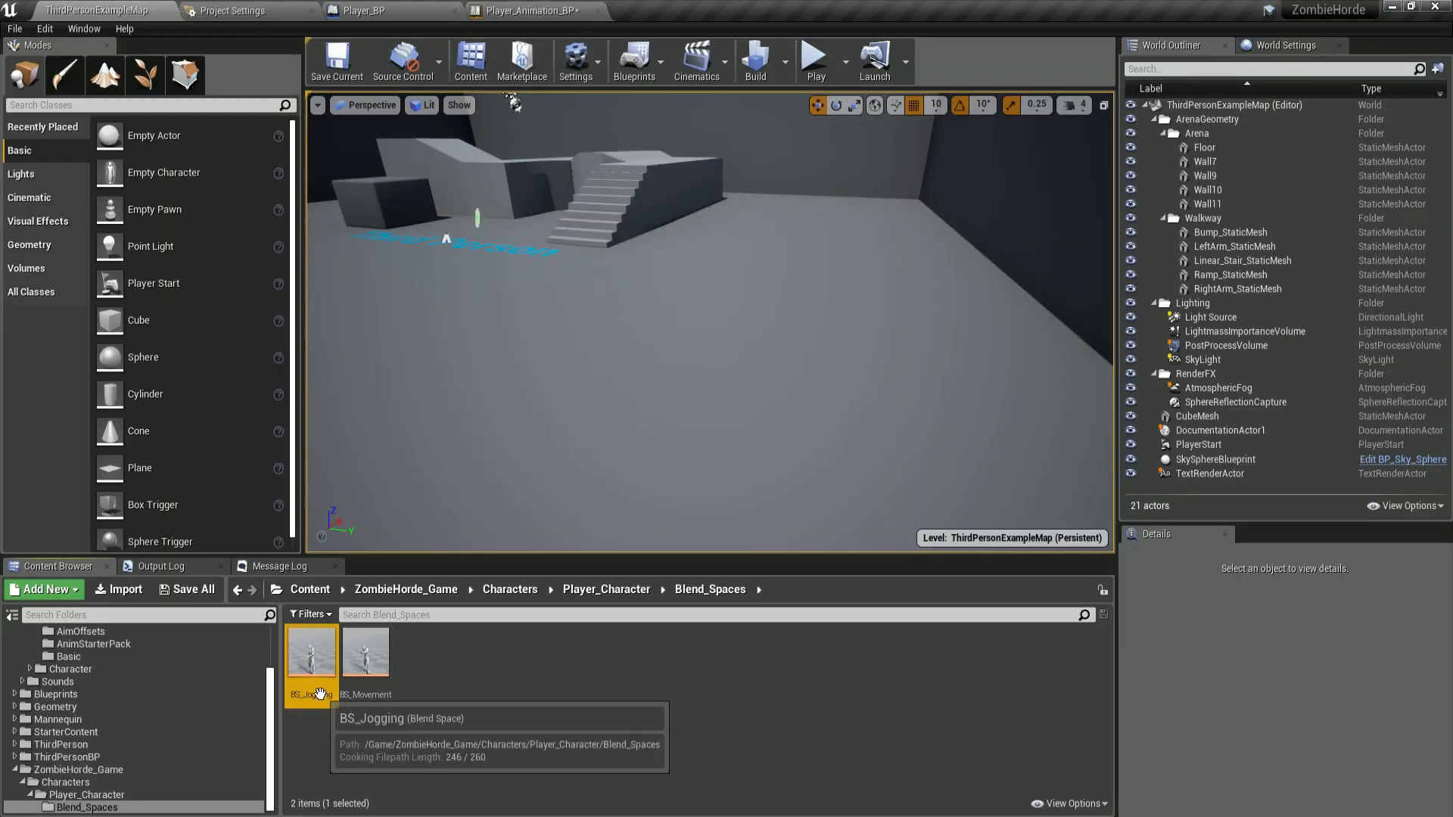
click(320, 697)
text(BS_Sp)
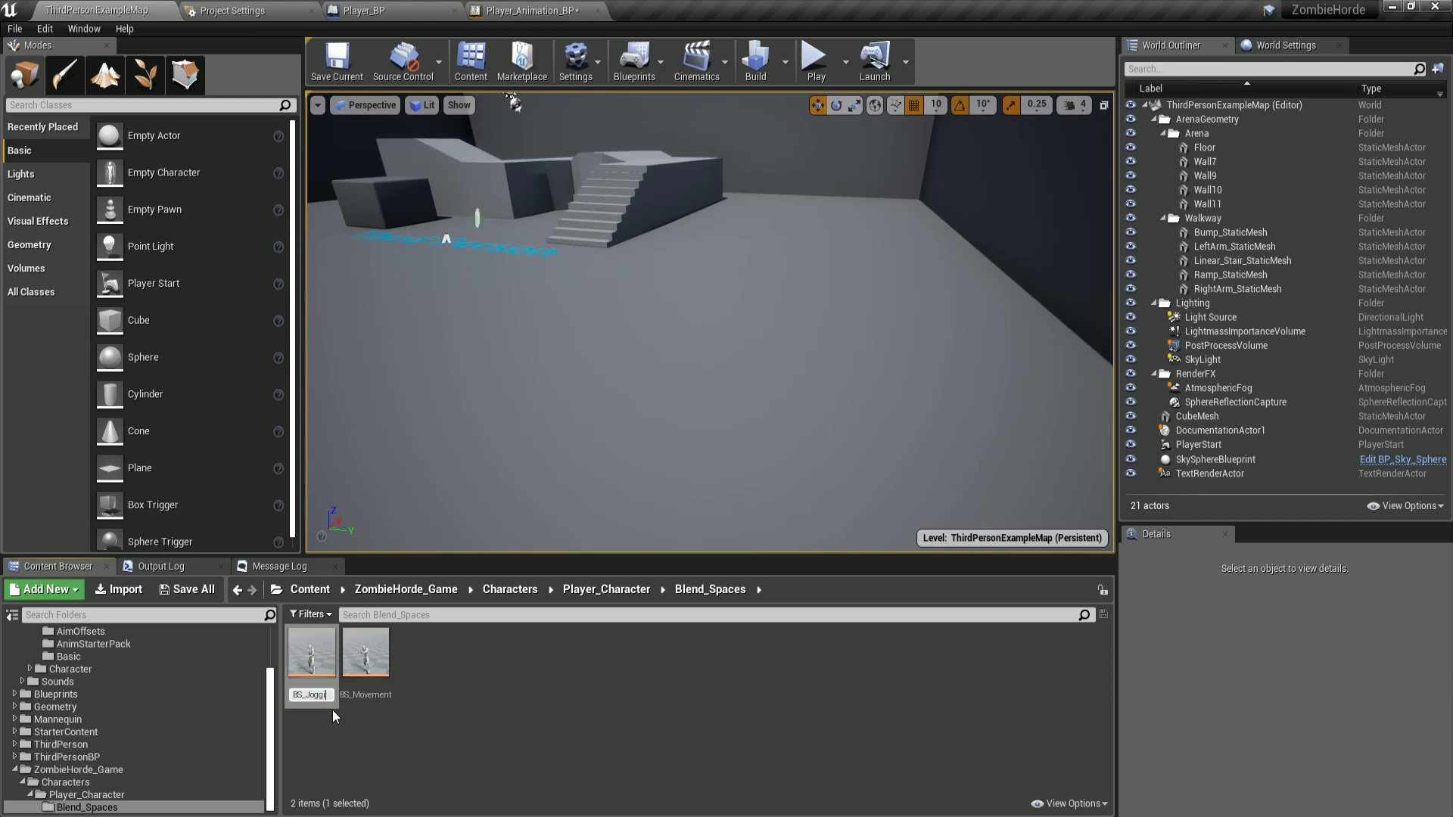
text(rinting)
key(Return)
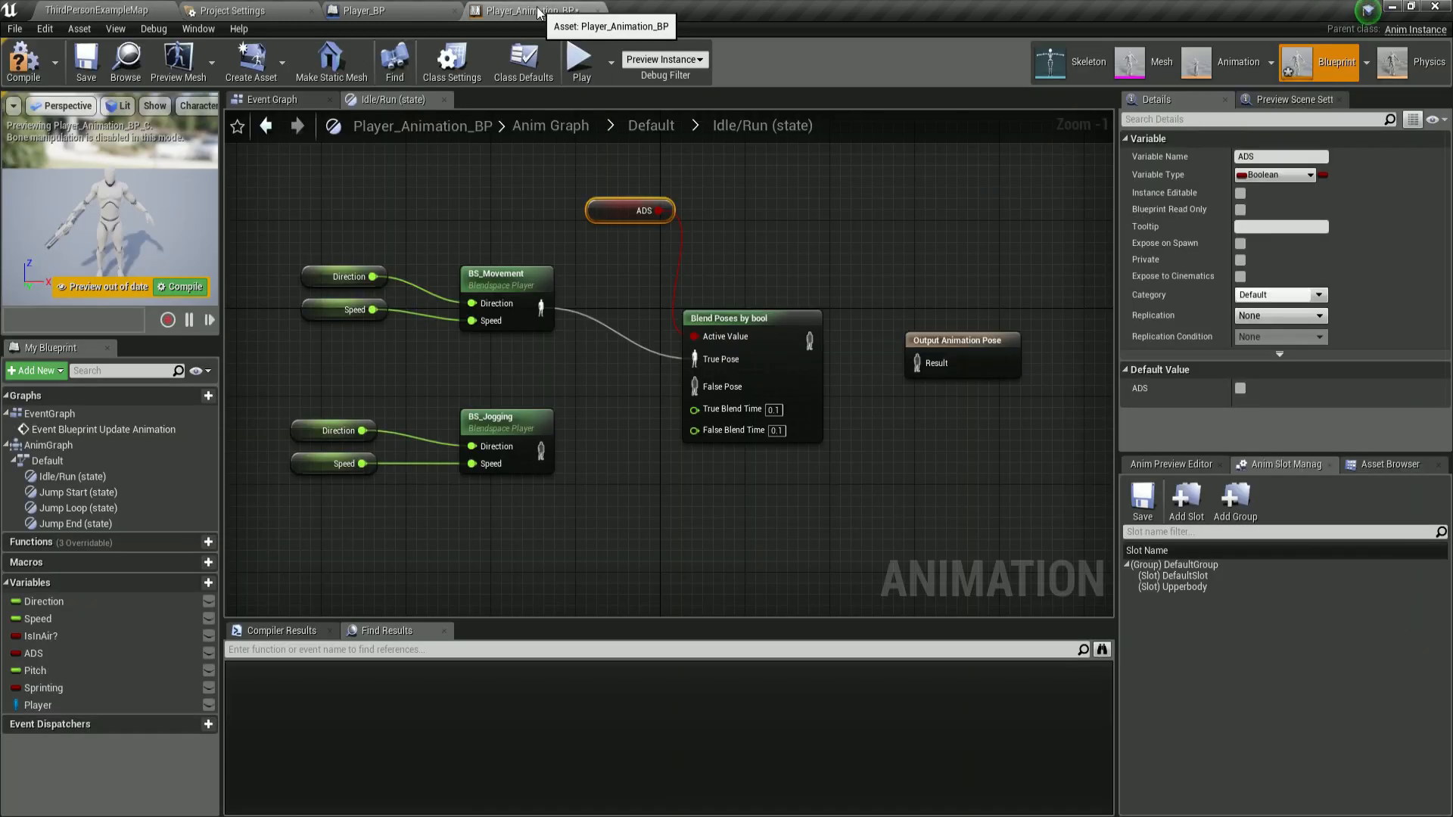
Back in the Idle/Run state graph, delete the BS_Jogging blend space node.
click(479, 12)
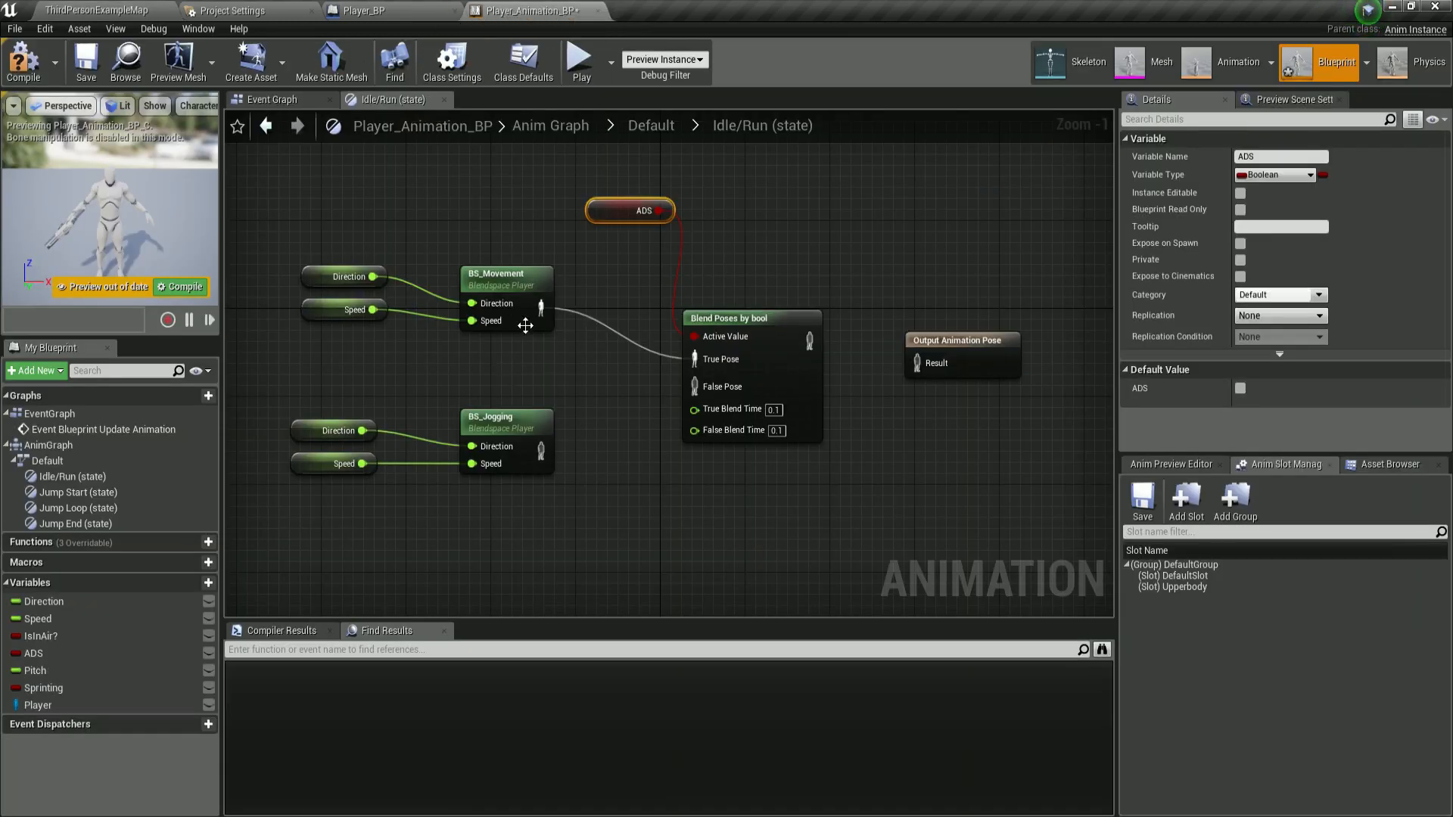
click(542, 384)
right_drag(542, 389, 546, 390)
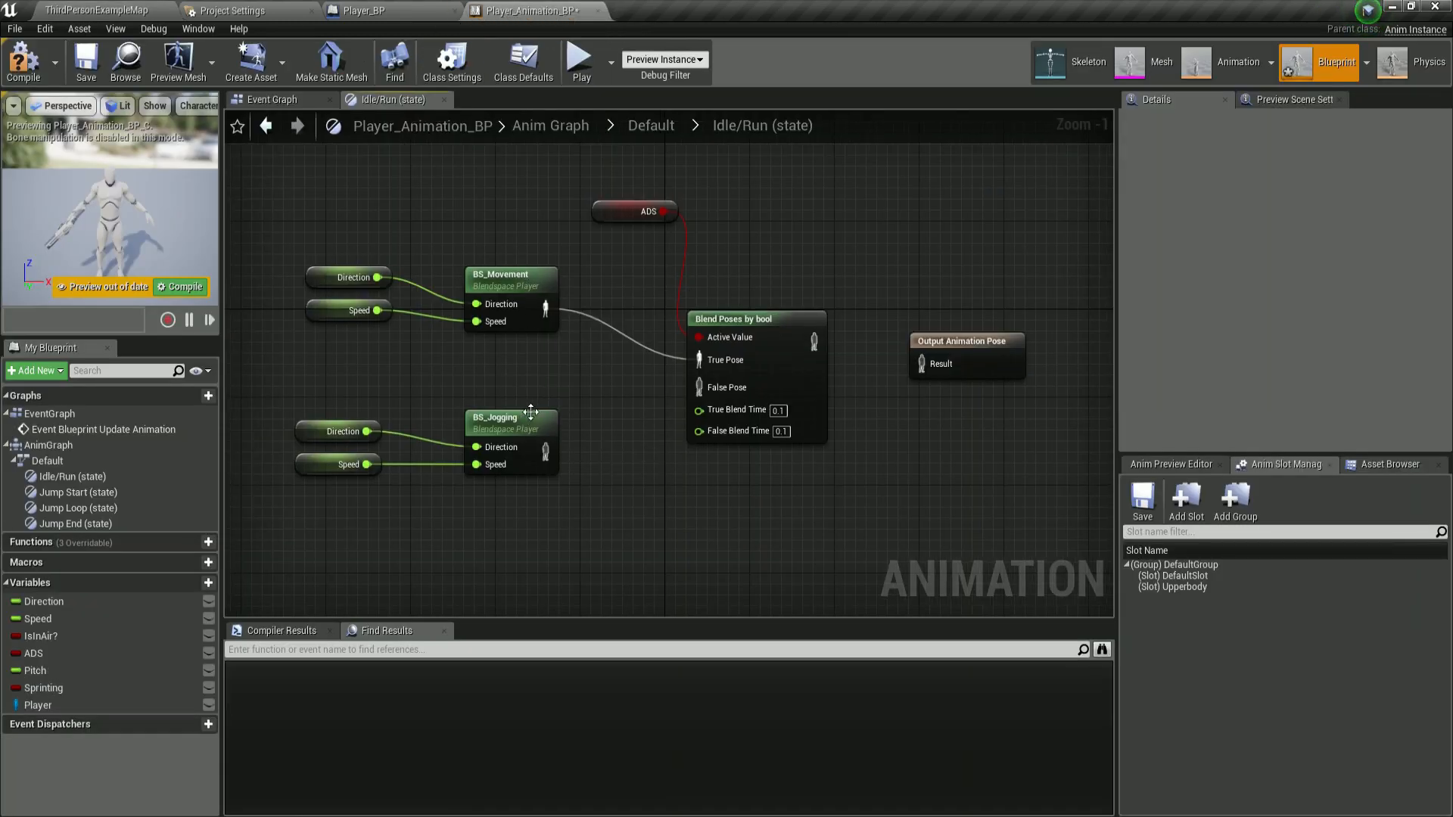
click(526, 420)
key(Delete)
Add a BS_Sprinting blend space player node below BS_Movement.
right_click(508, 436)
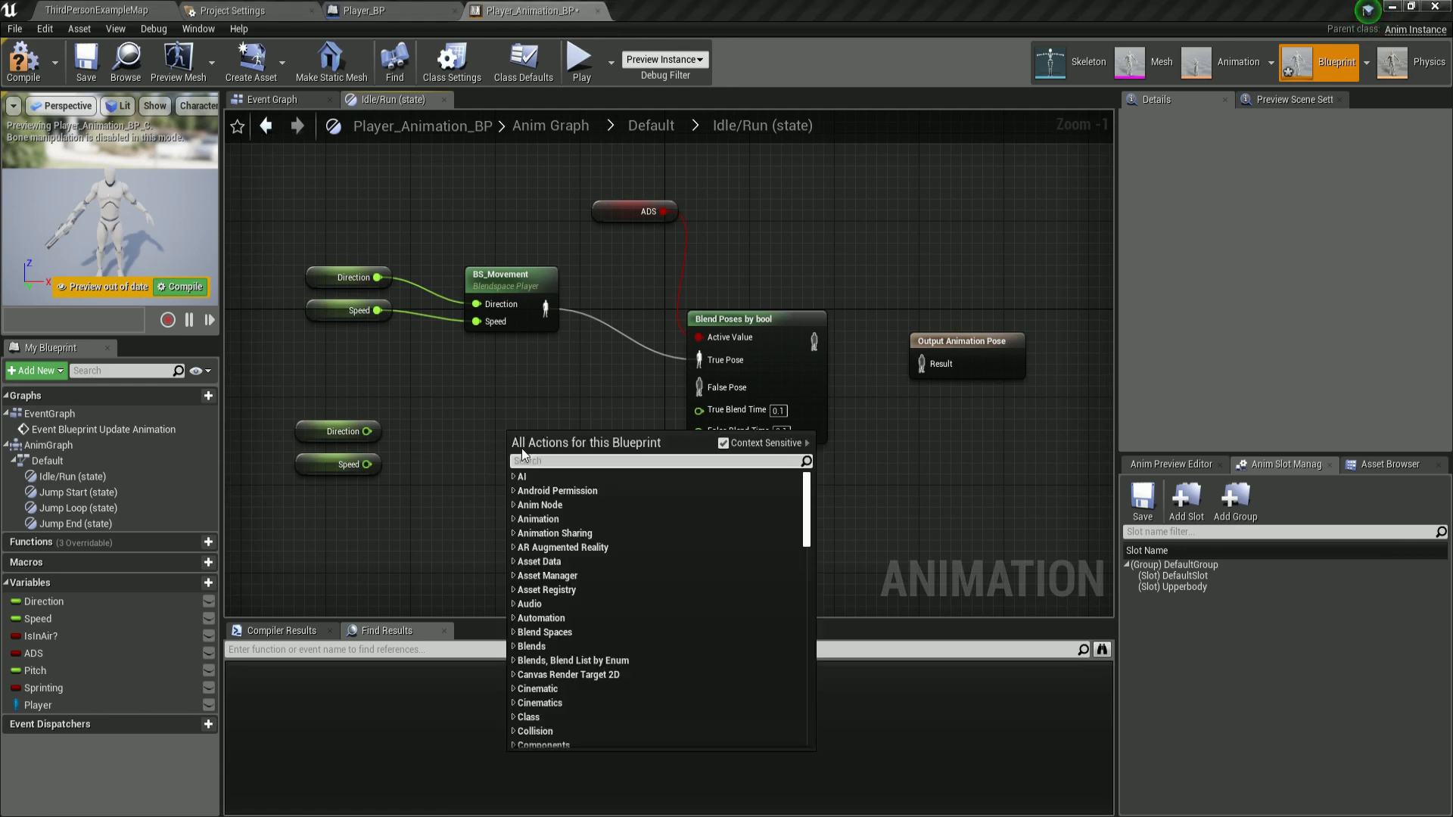
text(bs_spr)
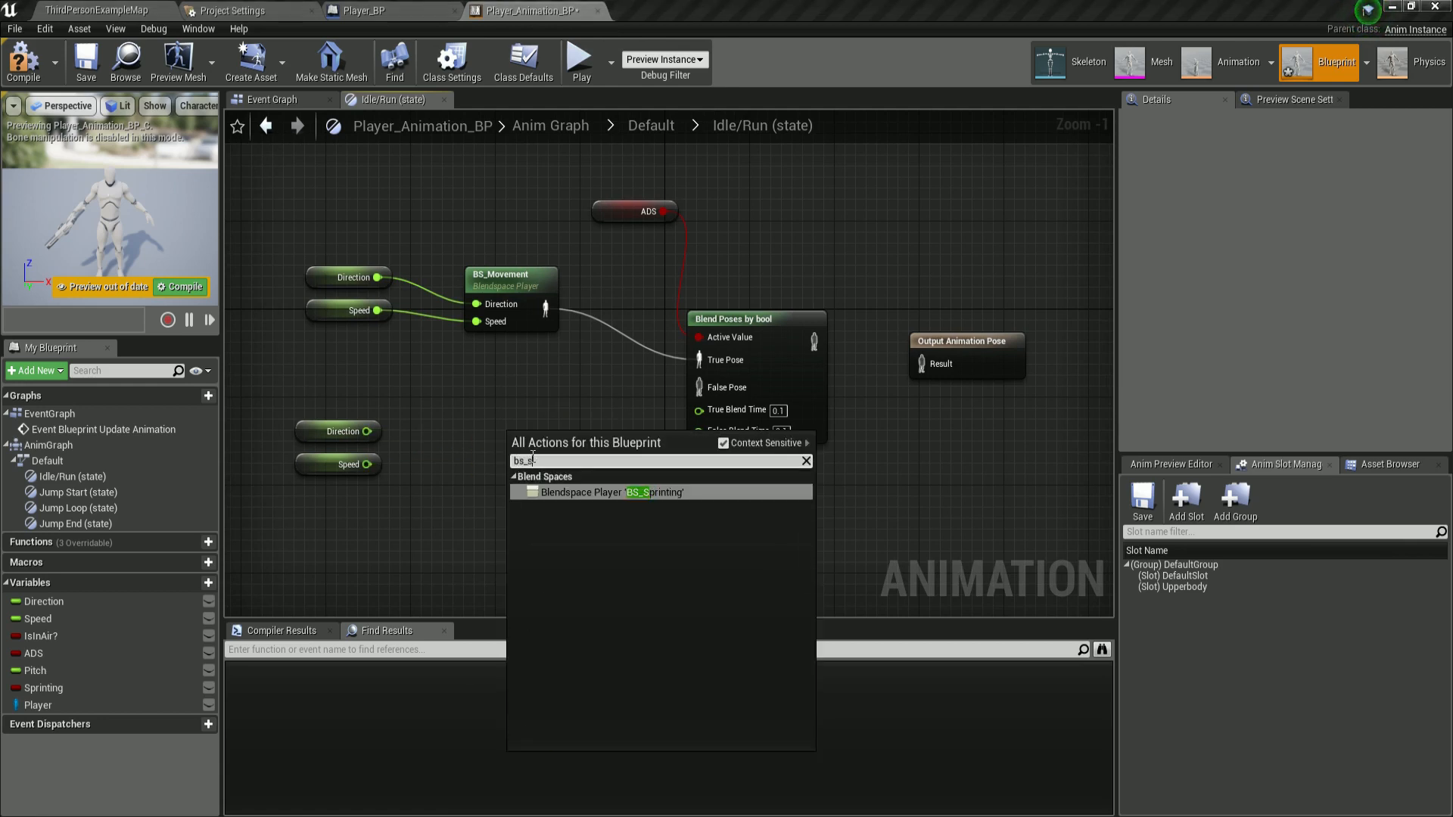
click(624, 496)
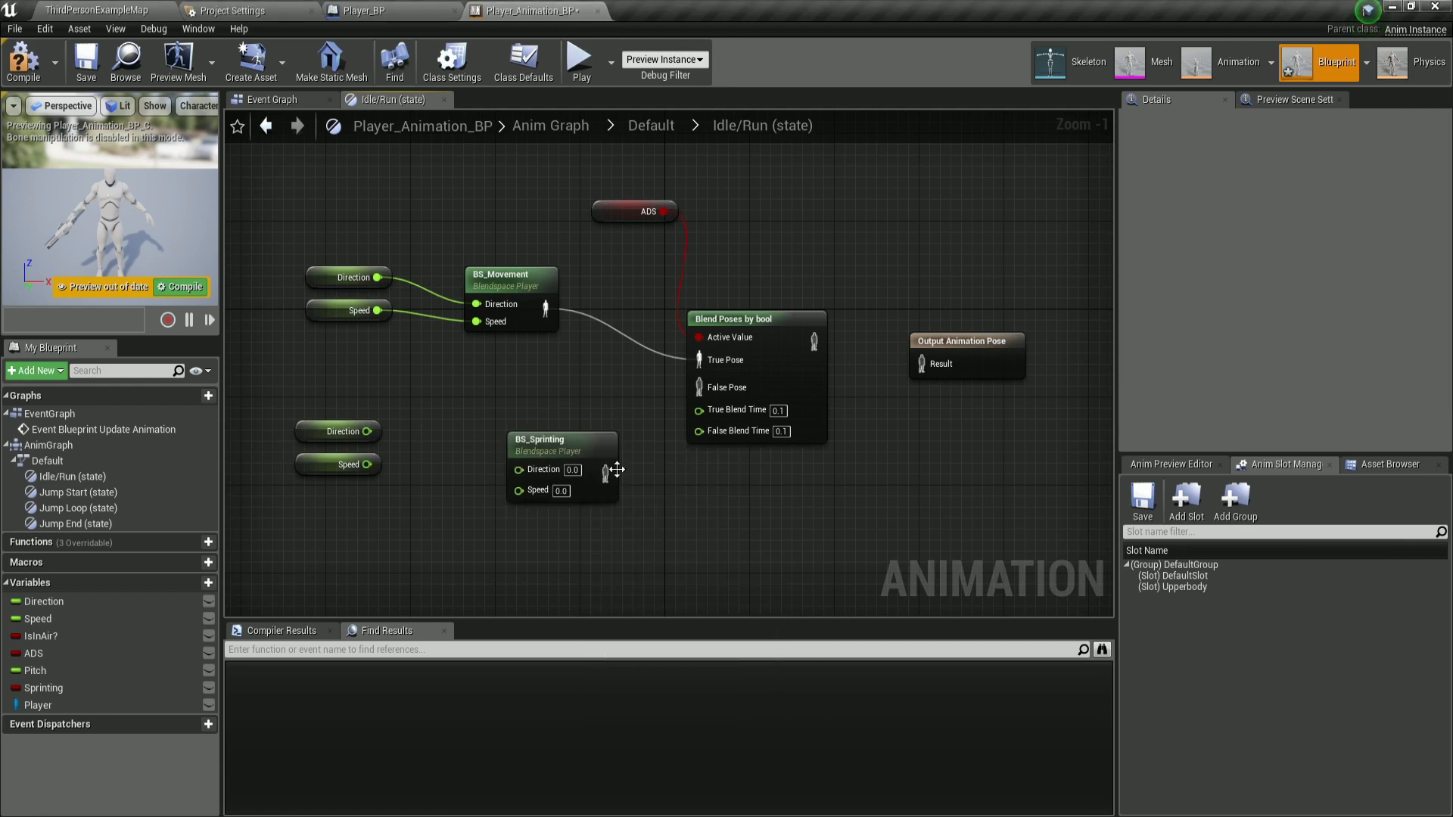
Wire Direction and Speed into BS_Sprinting, its pose into False Pose, and the blend result into Output Animation Pose.
drag(367, 431, 464, 447)
drag(367, 464, 699, 386)
drag(822, 349, 919, 365)
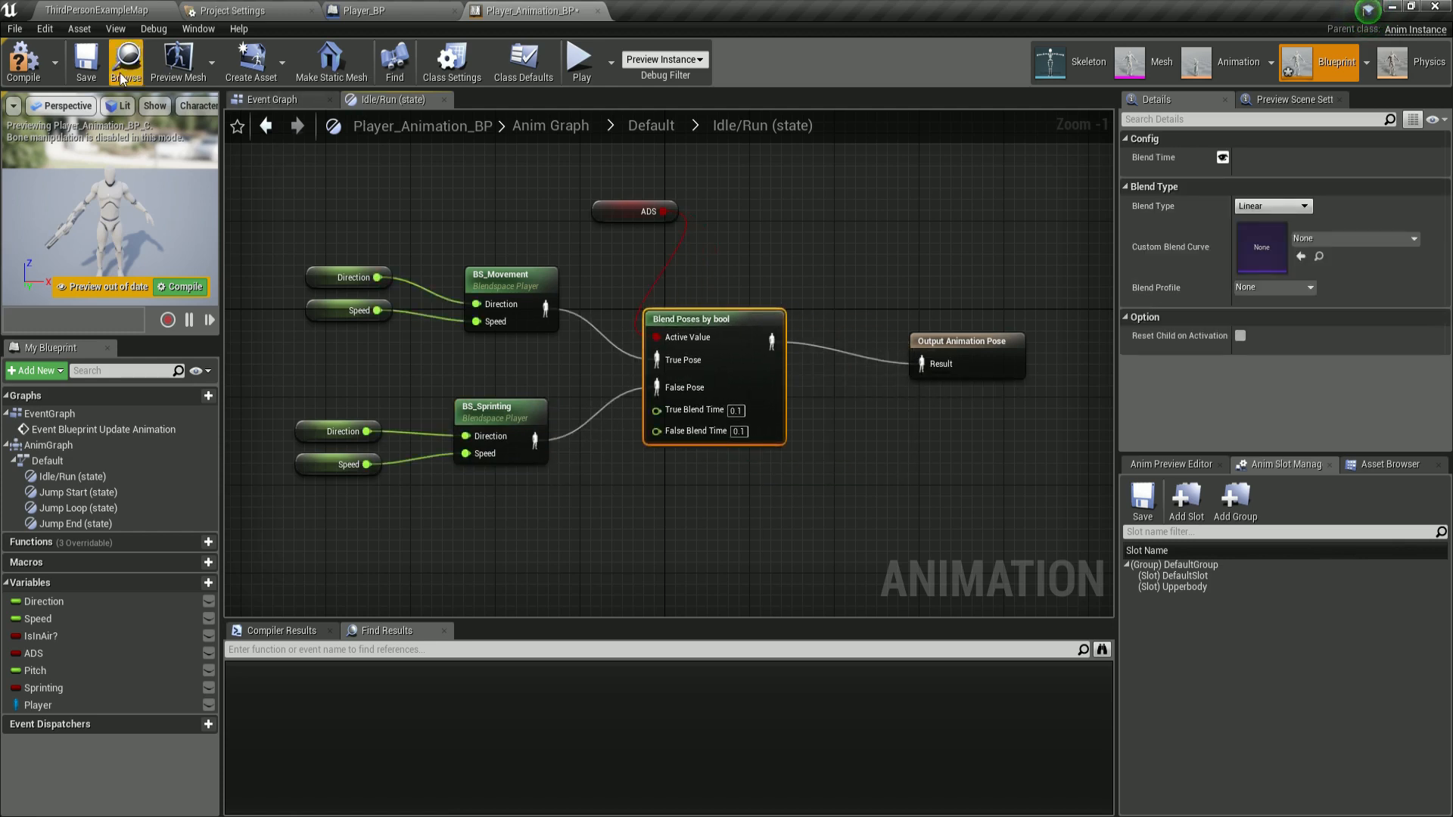
Compile and save the blueprint, and reposition the ADS getter above the Blend Poses by bool node.
click(24, 59)
click(86, 59)
scroll(780, 497, down, 1)
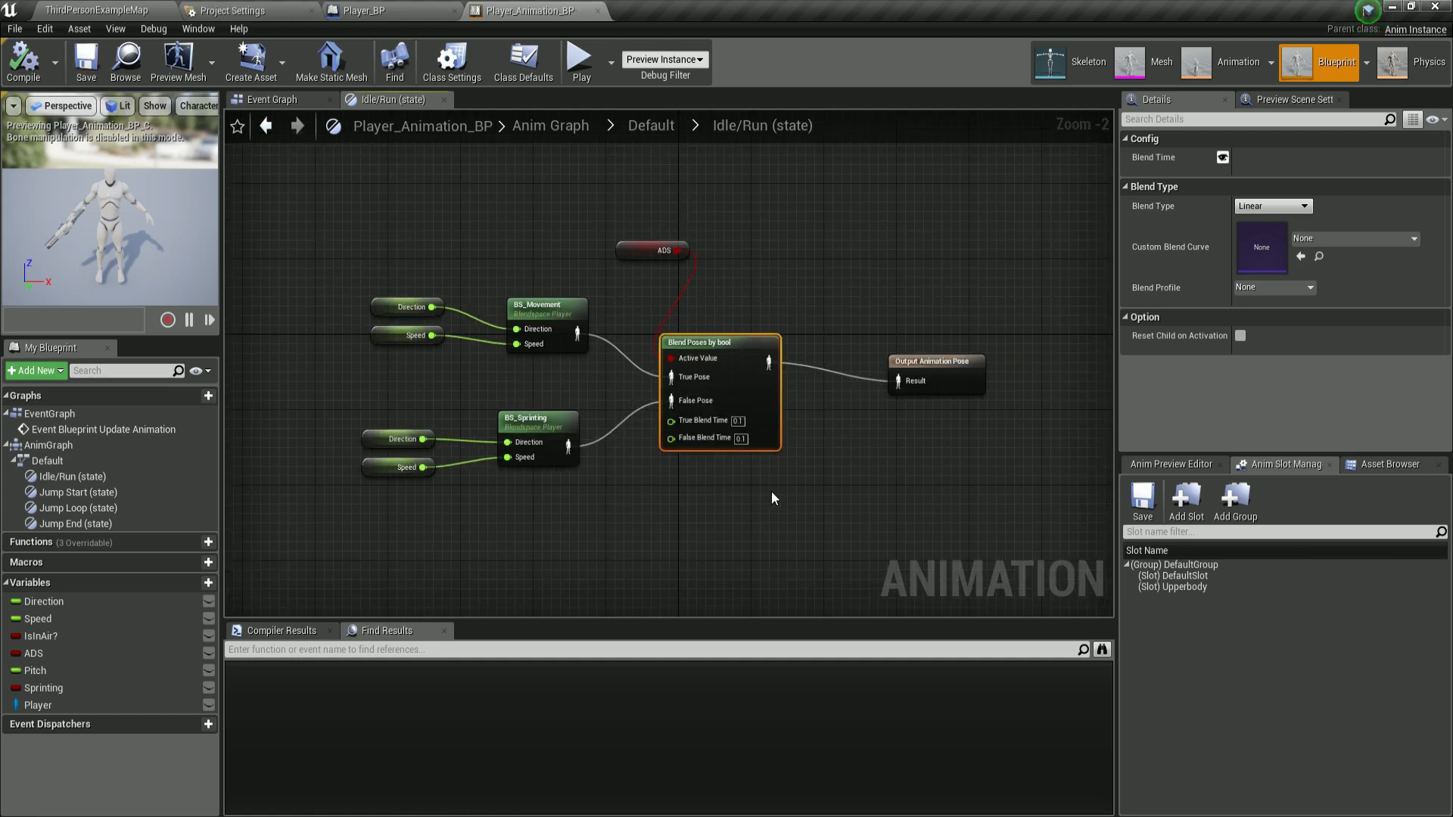
right_drag(710, 488, 720, 482)
drag(641, 246, 614, 237)
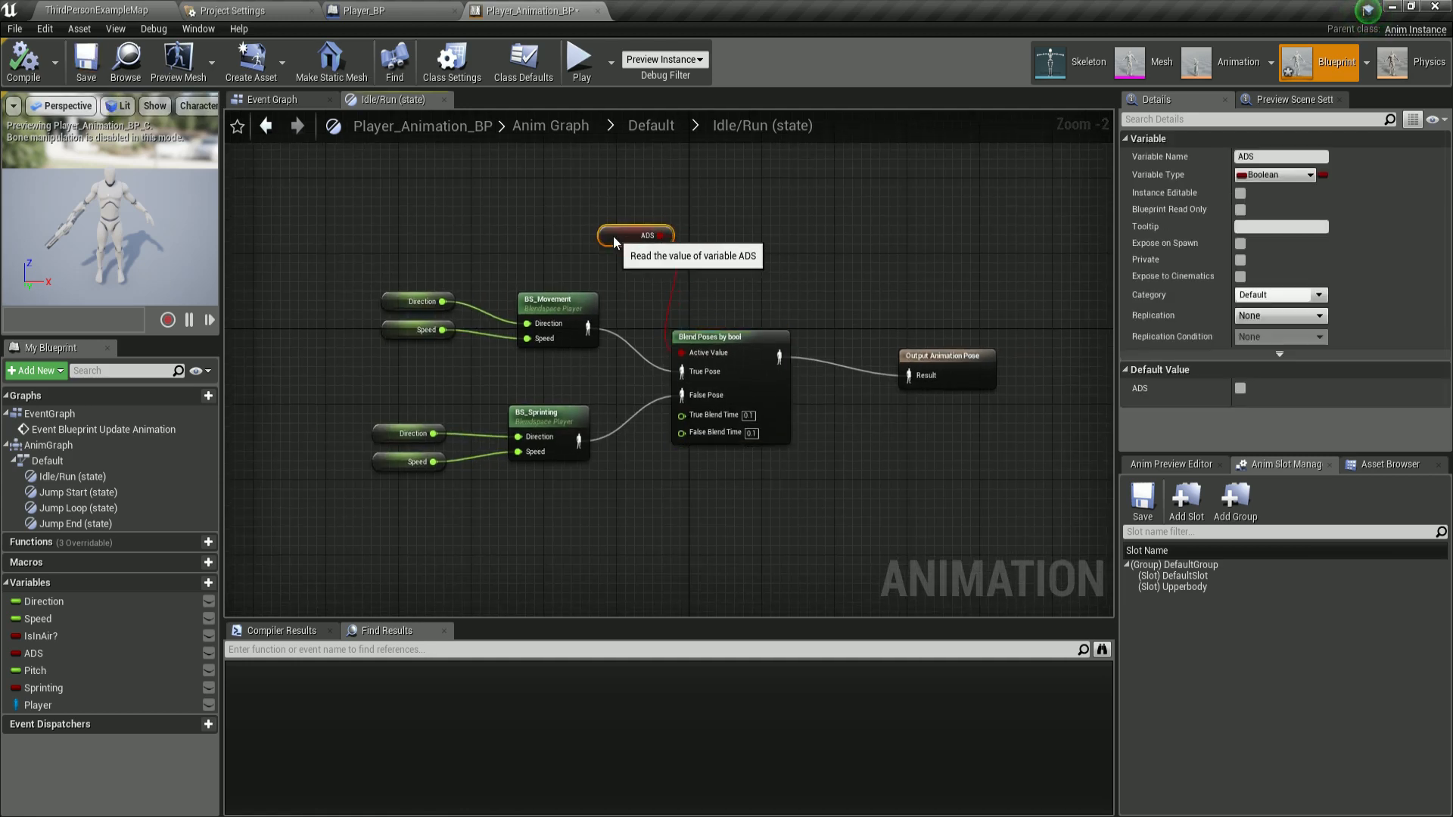
scroll(644, 313, up, 2)
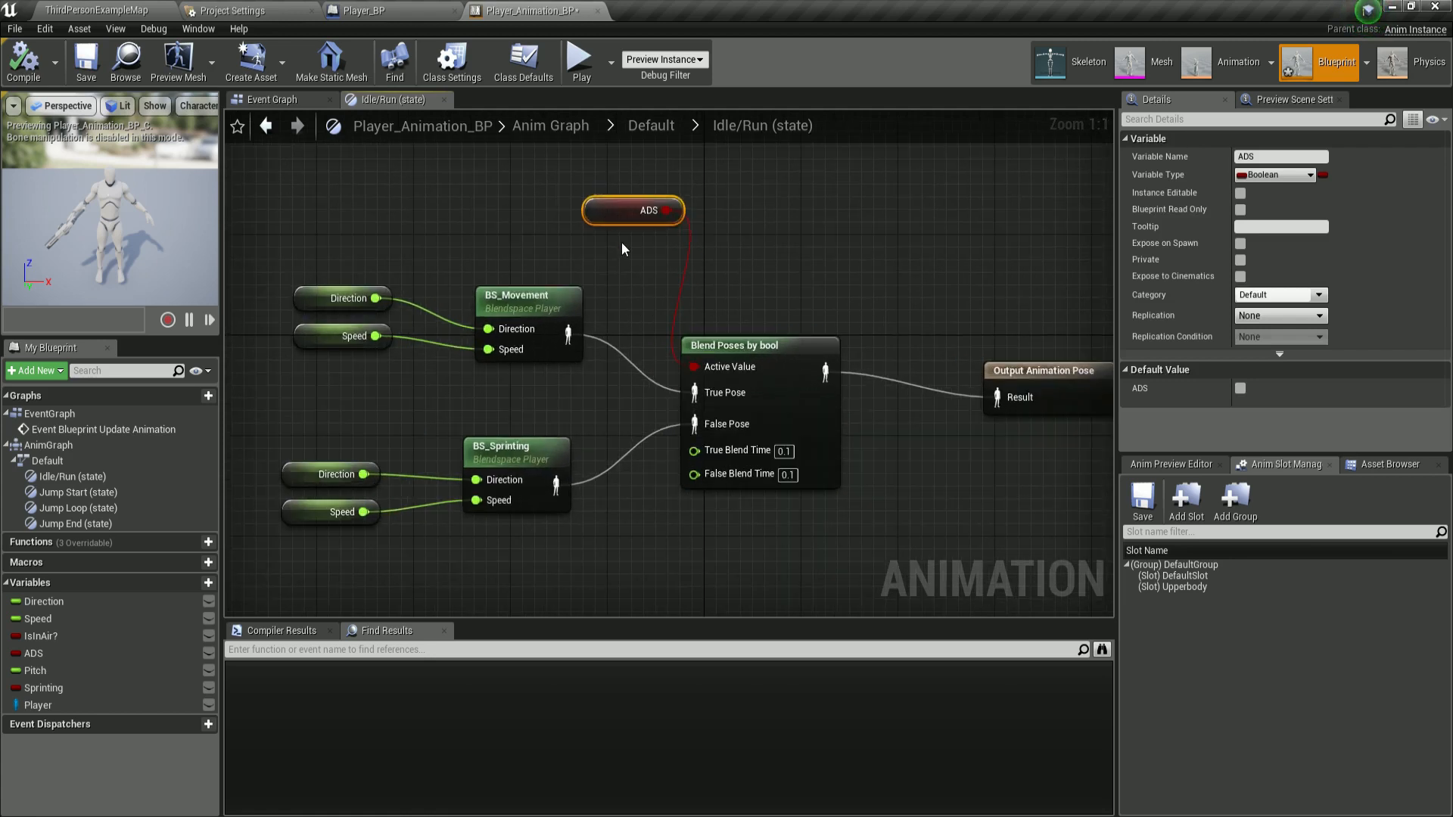
scroll(504, 410, down, 1)
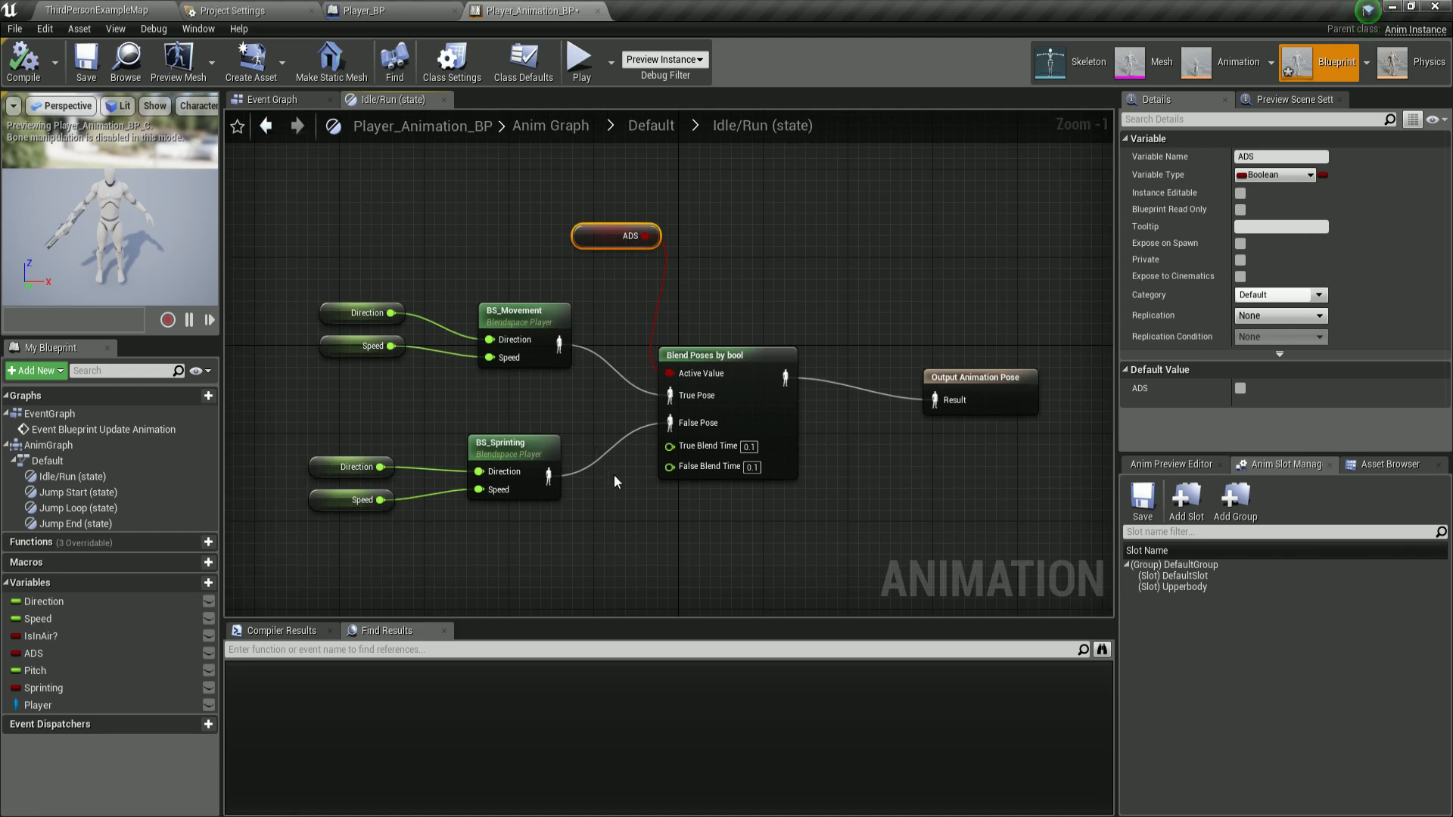
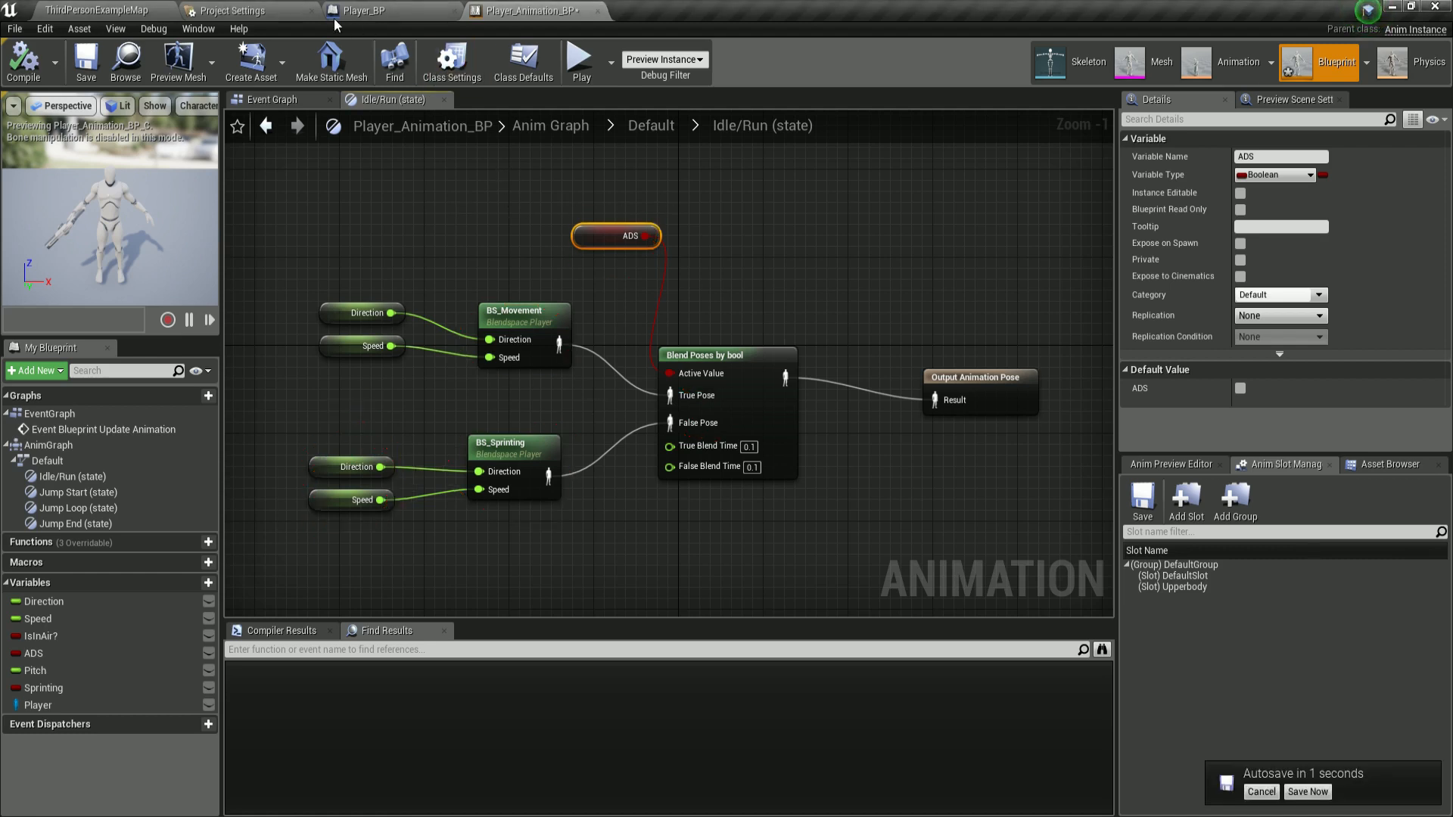
Return to the state machine and open the Jump Start state graph.
click(619, 133)
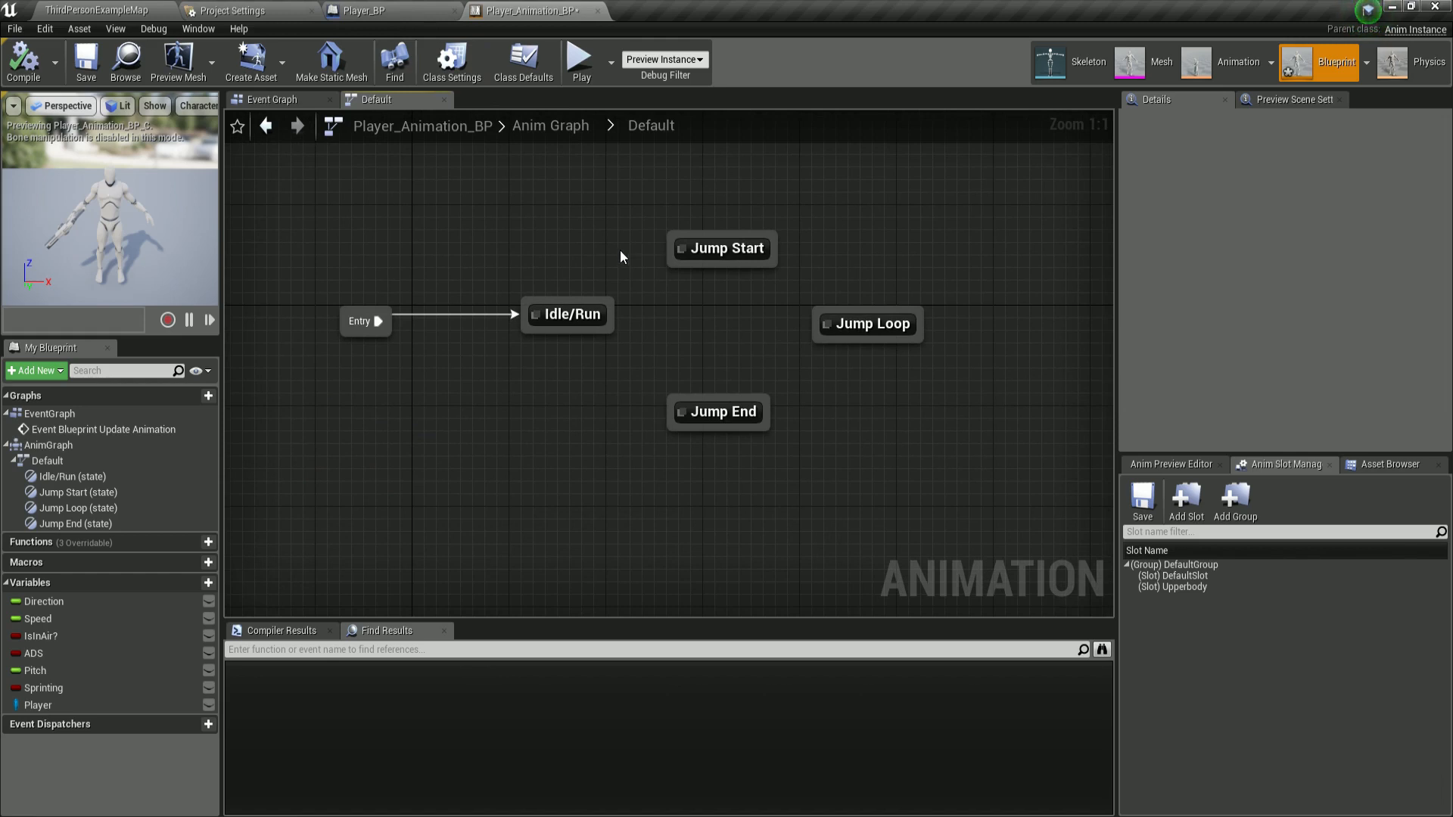
double_click(712, 256)
right_drag(716, 272, 731, 274)
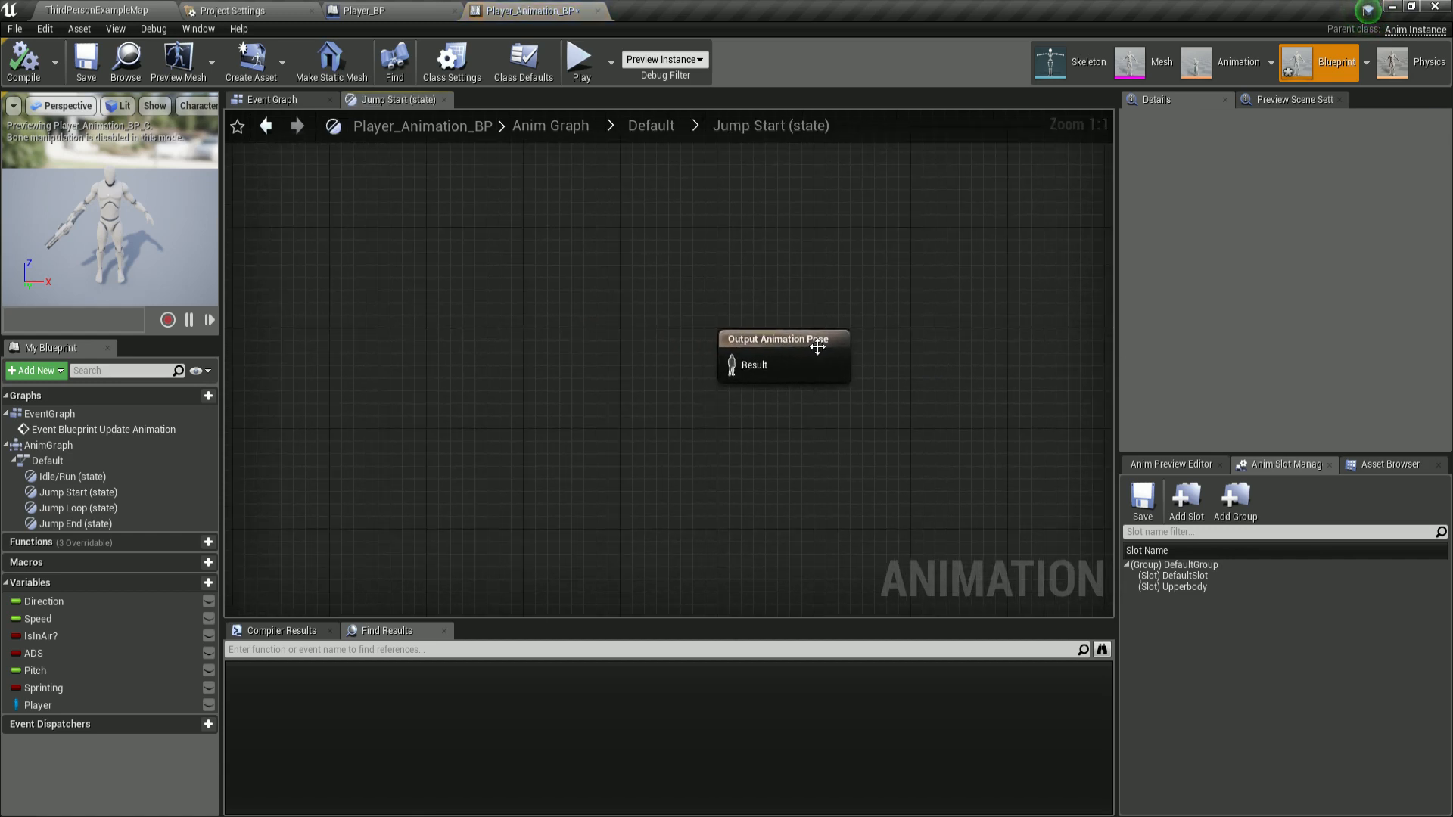
Find the ThirdPerson animations in the asset browser and add a ThirdPersonJump_Start player to the Jump Start state graph.
click(1194, 532)
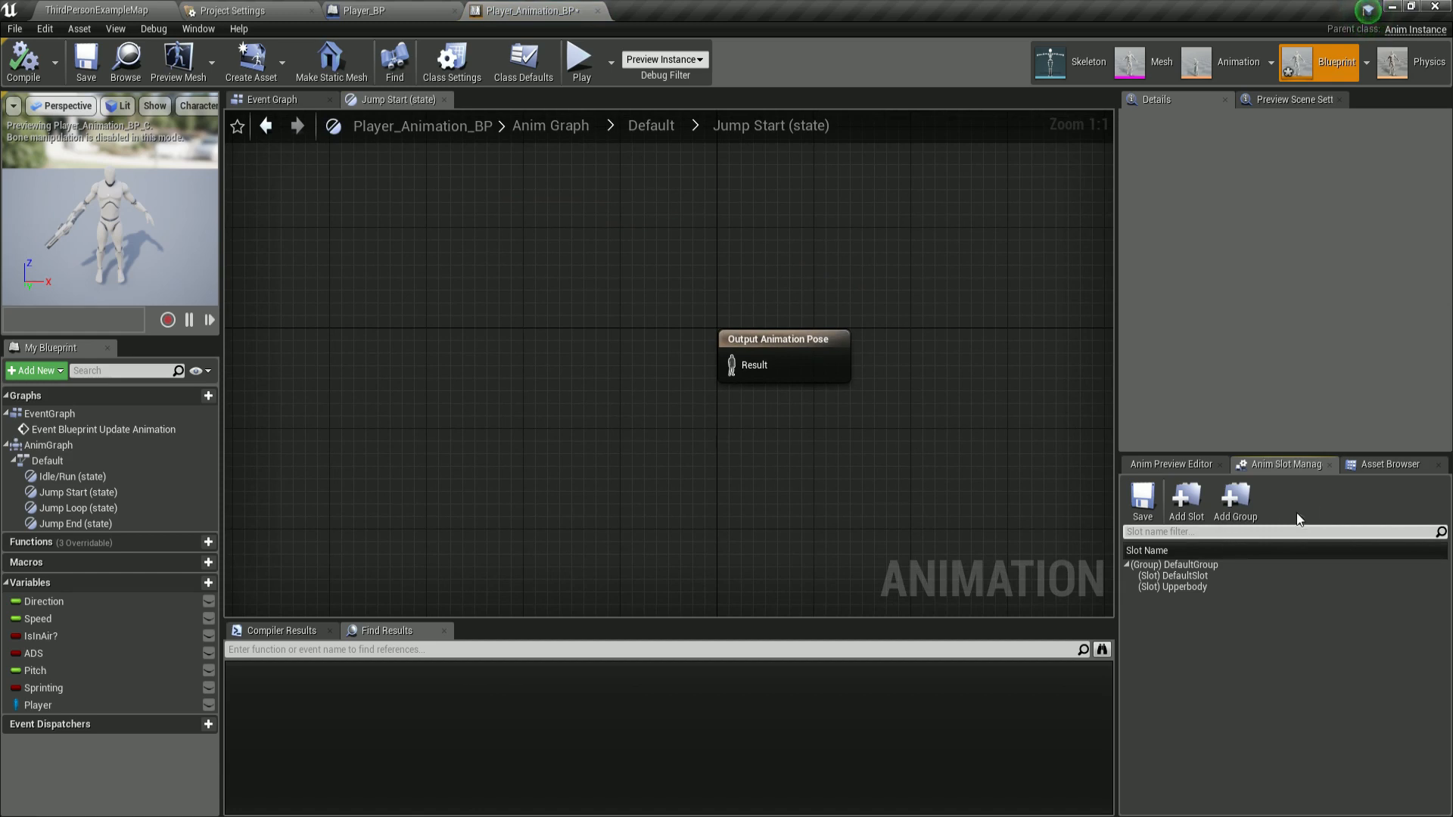
click(1364, 465)
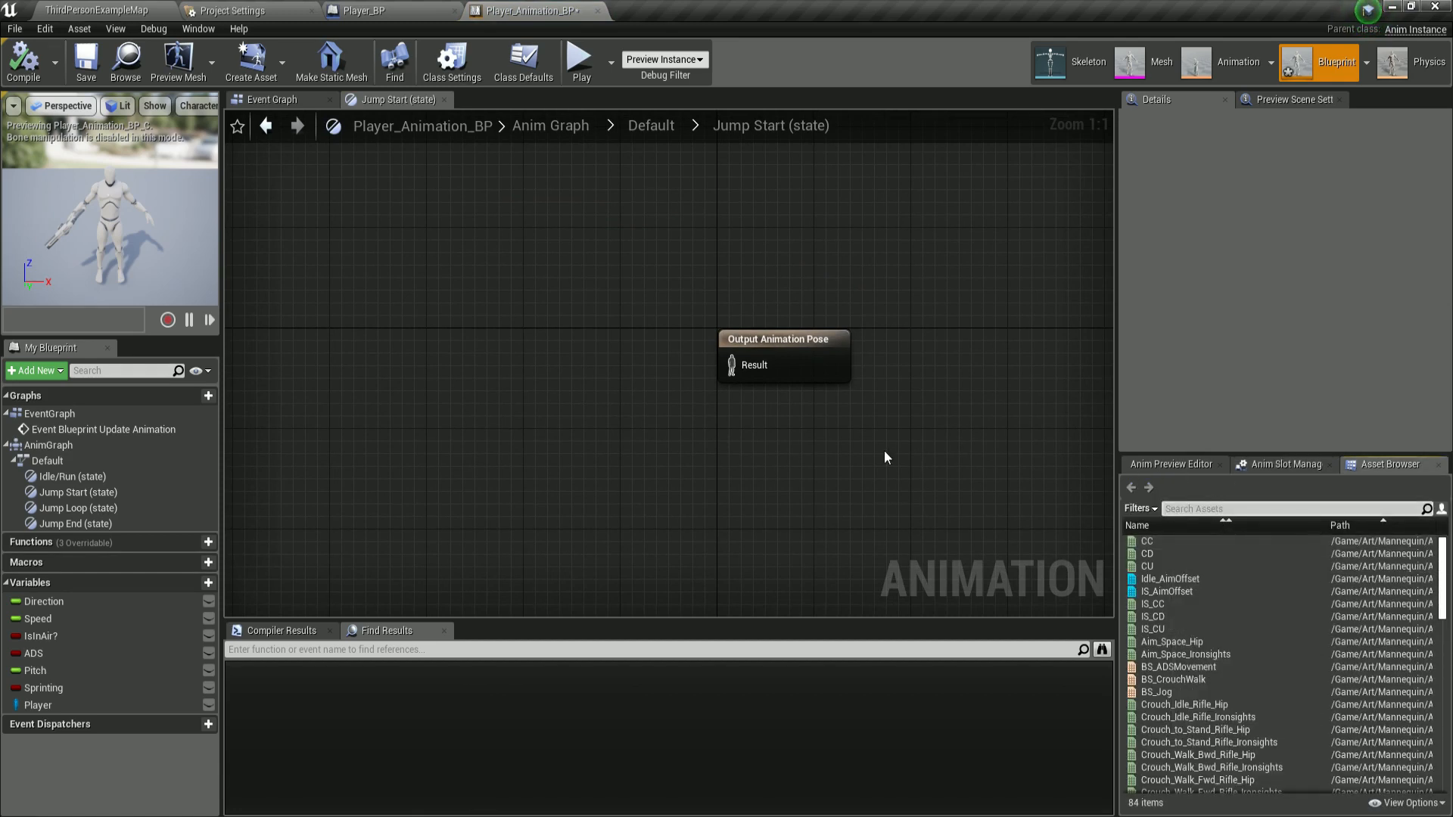
click(1220, 503)
text(thirdpers)
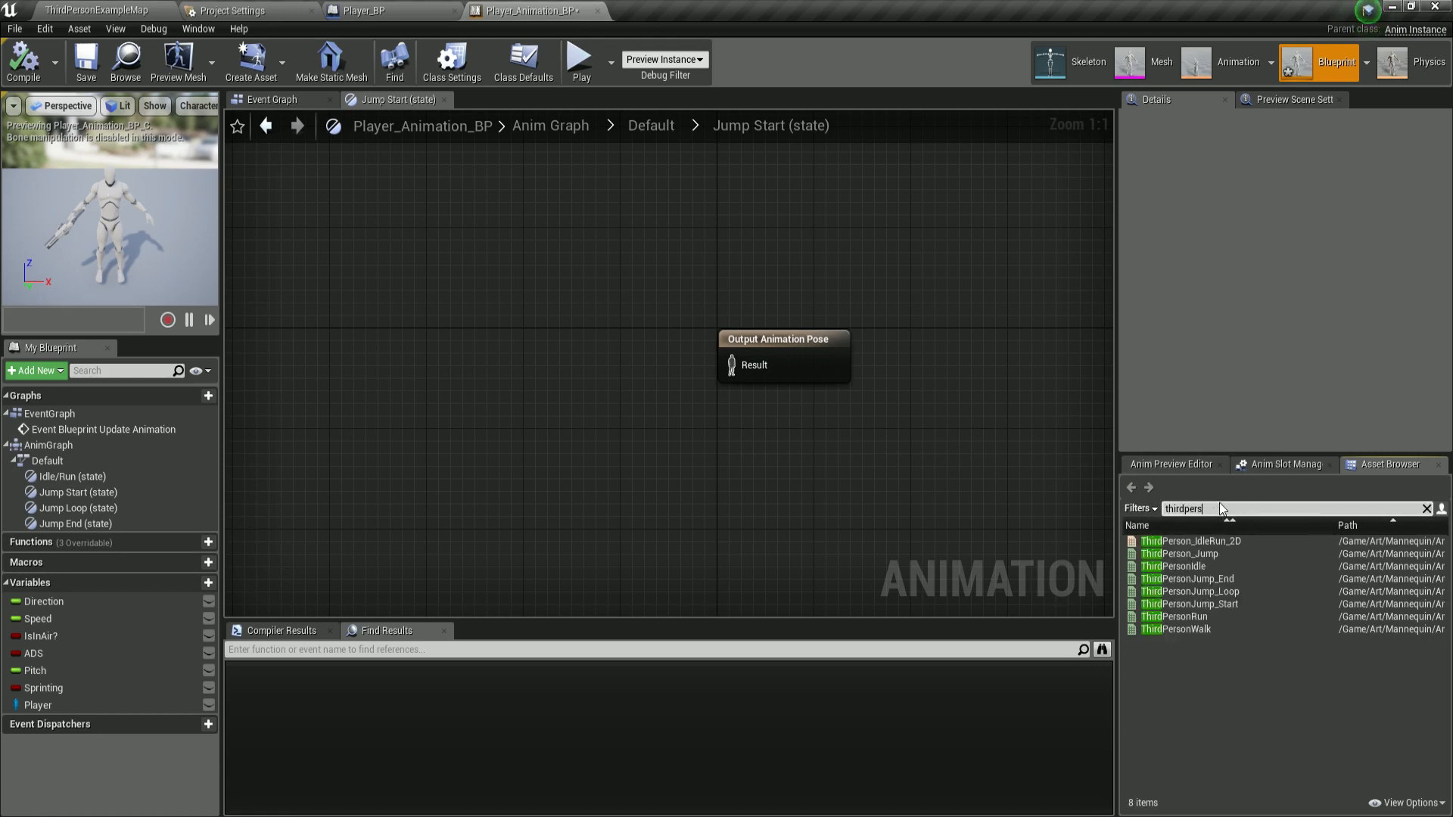
text(on)
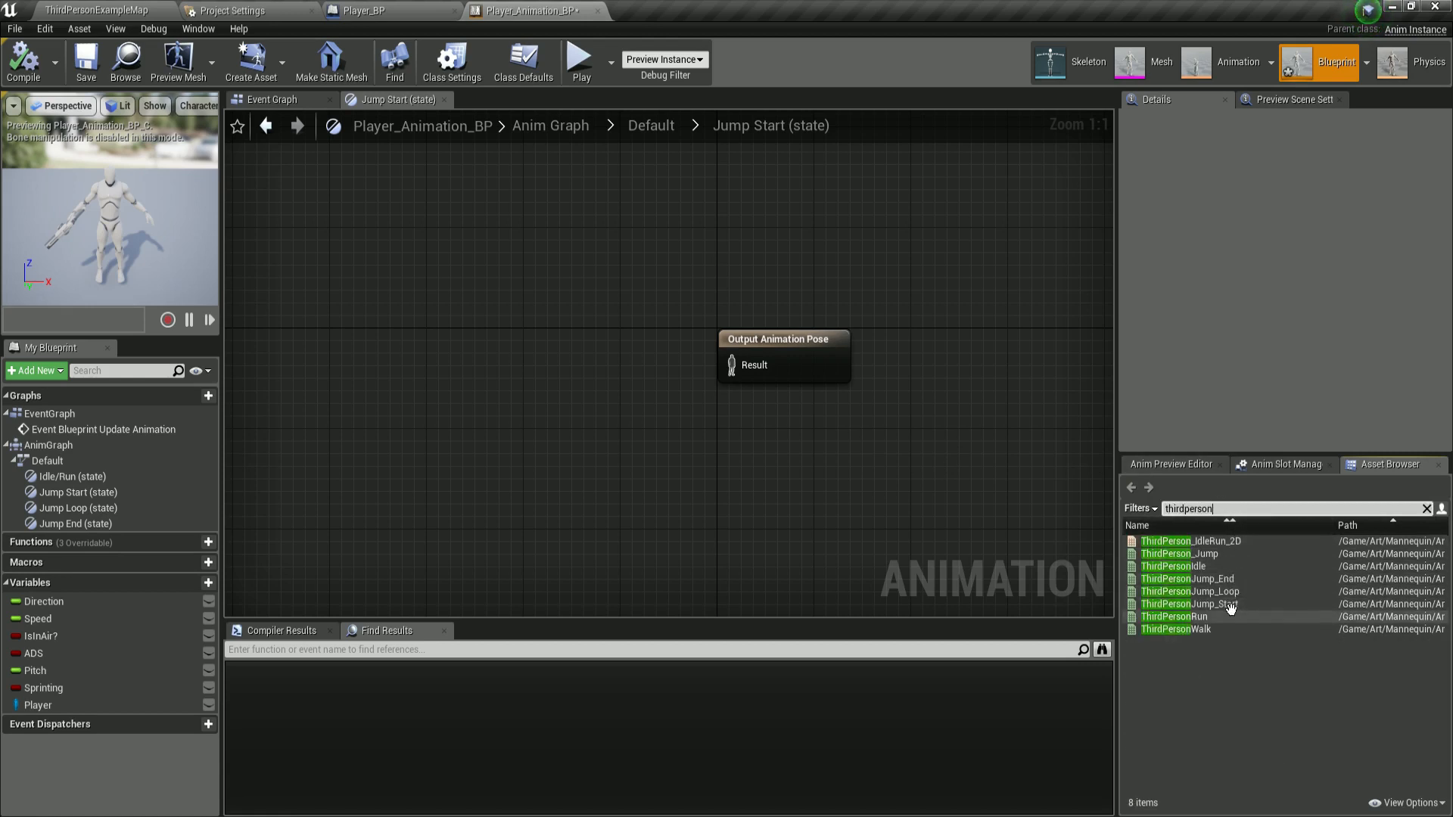
drag(1205, 612, 1249, 740)
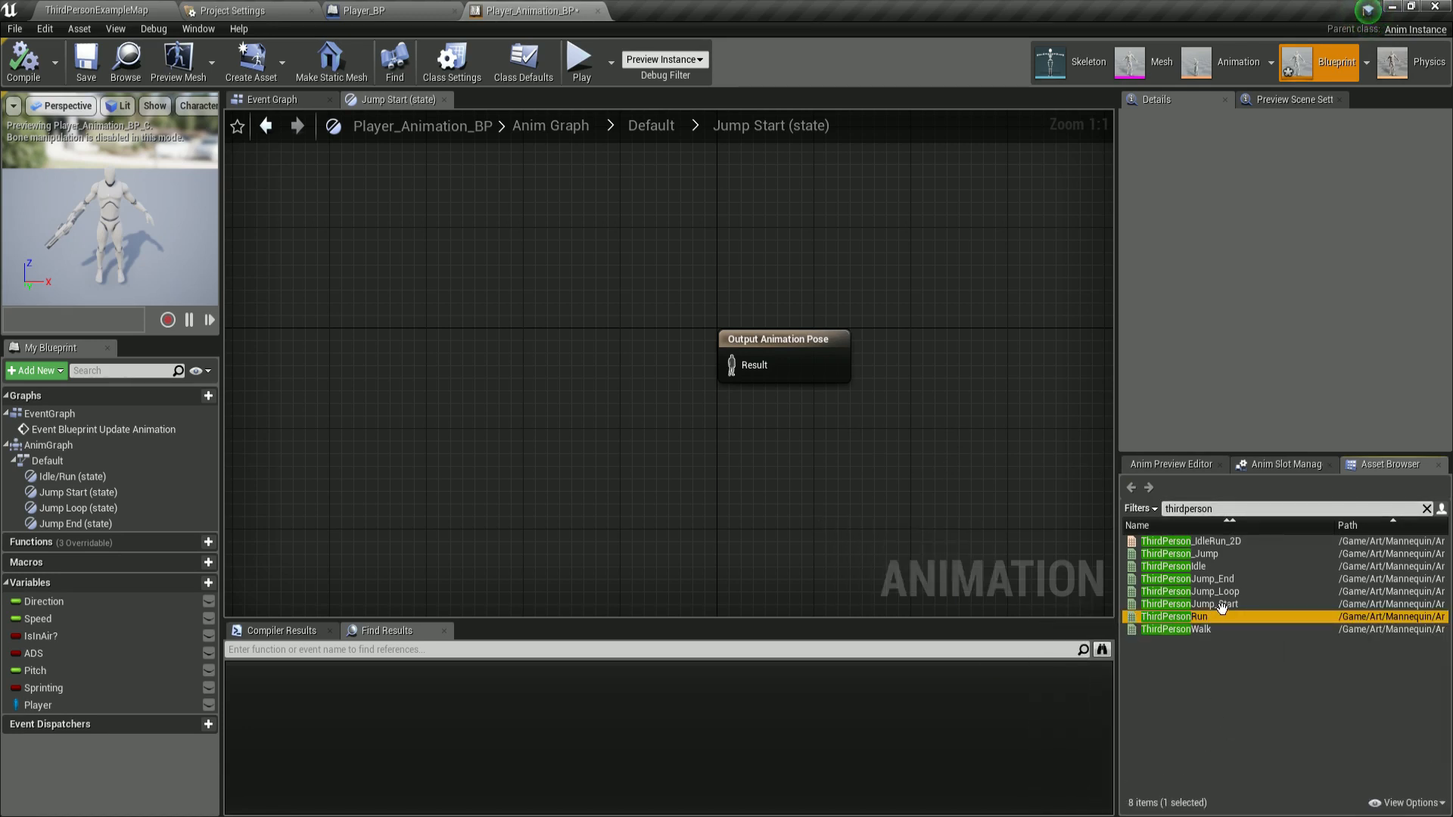
click(1222, 606)
drag(1222, 606, 464, 281)
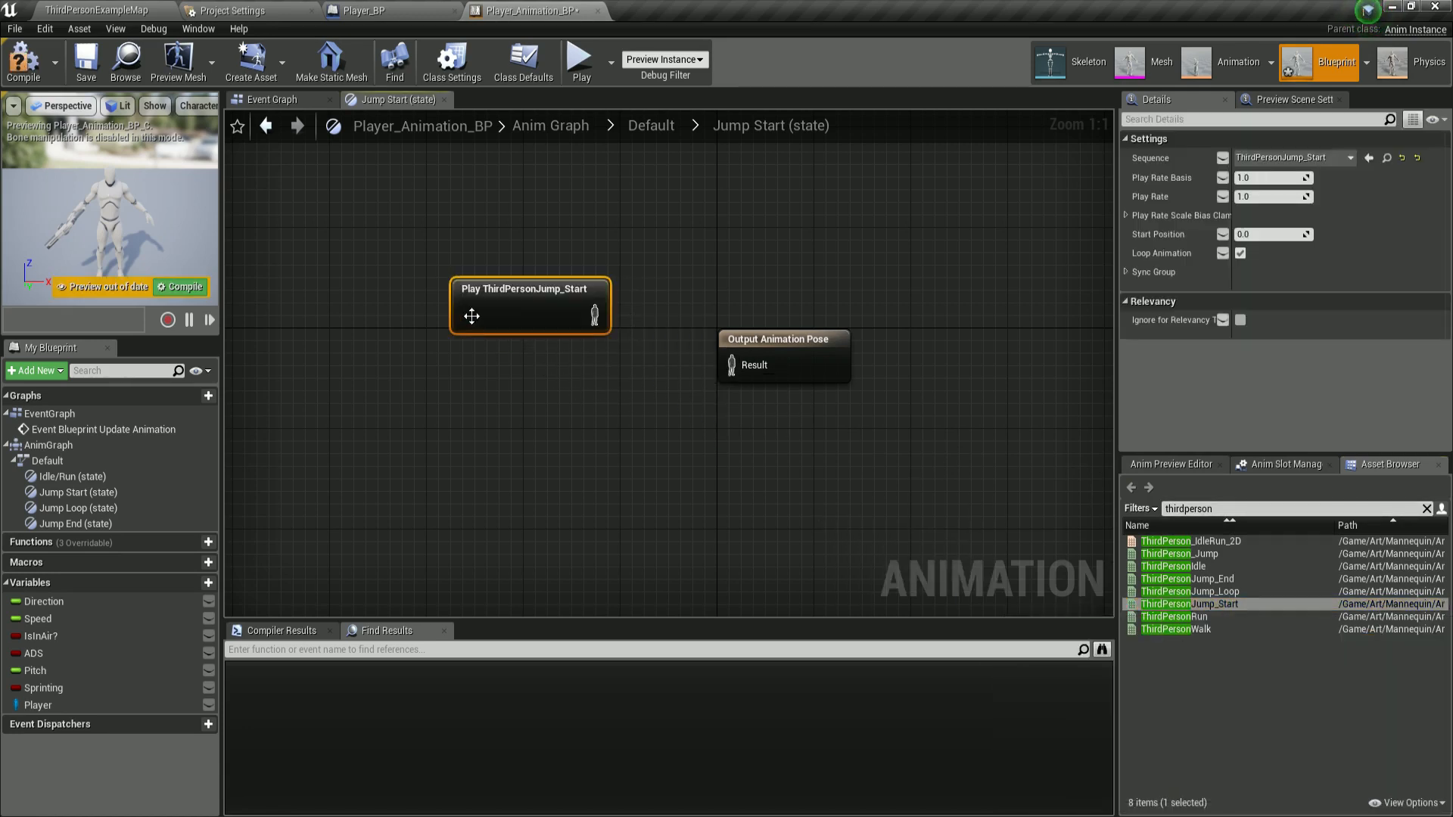
Search for idle_rifle and add an Idle_Rifle_Hip player below the jump node, arranging the nodes.
click(1222, 509)
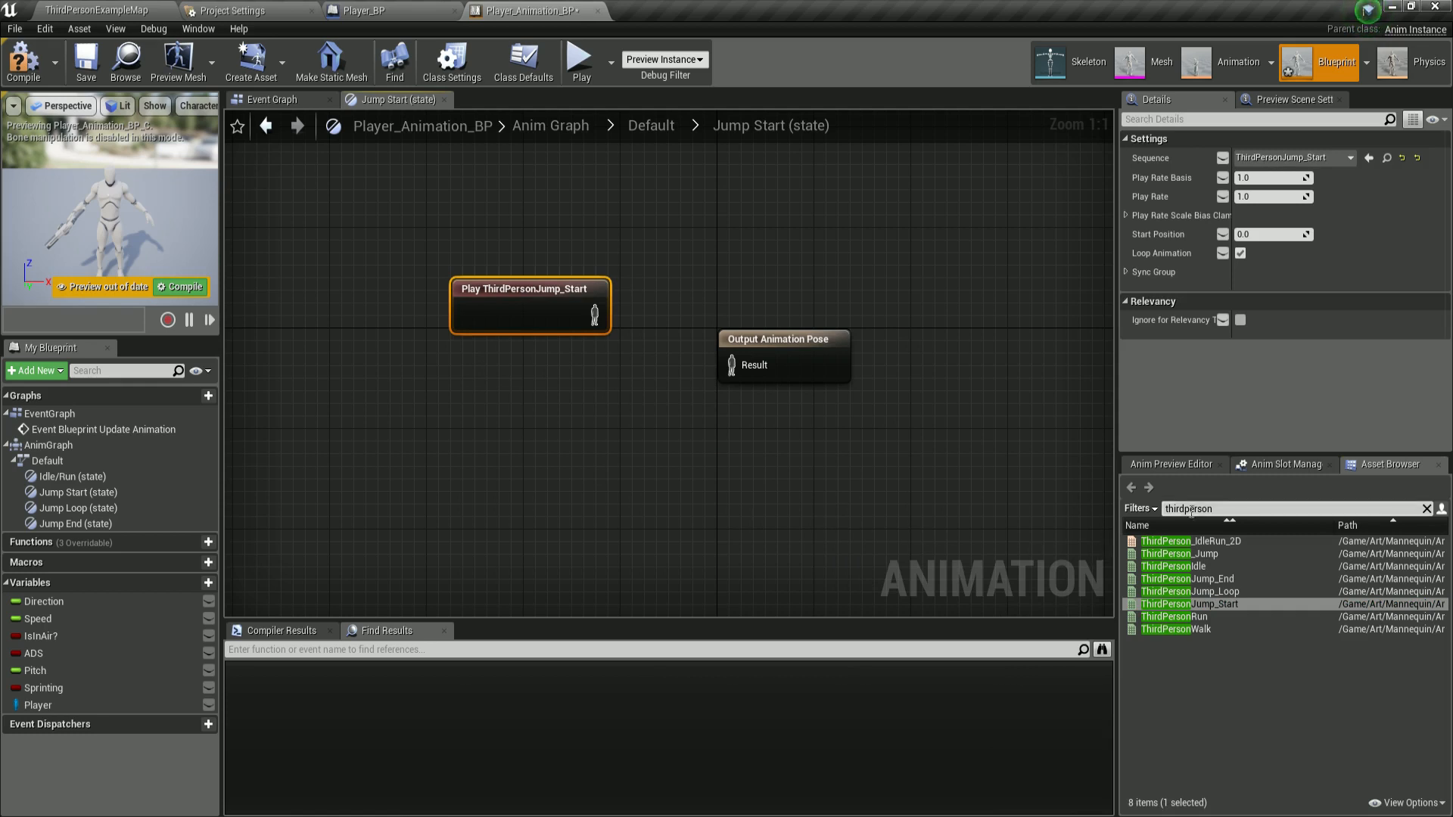
key(ctrl+a)
key(BackSpace)
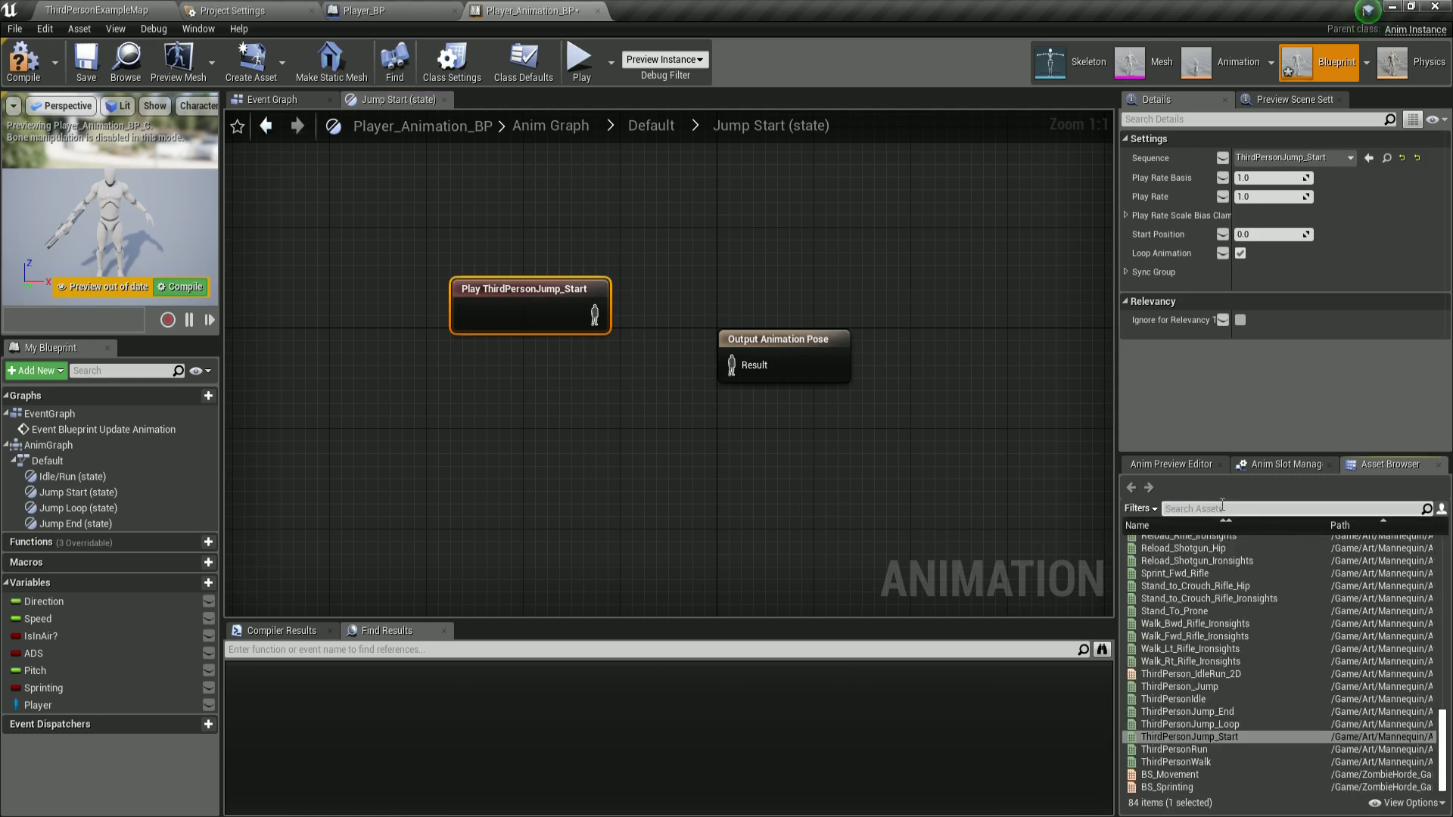
text(play)
key(BackSpace)
key(BackSpace)
key(BackSpace)
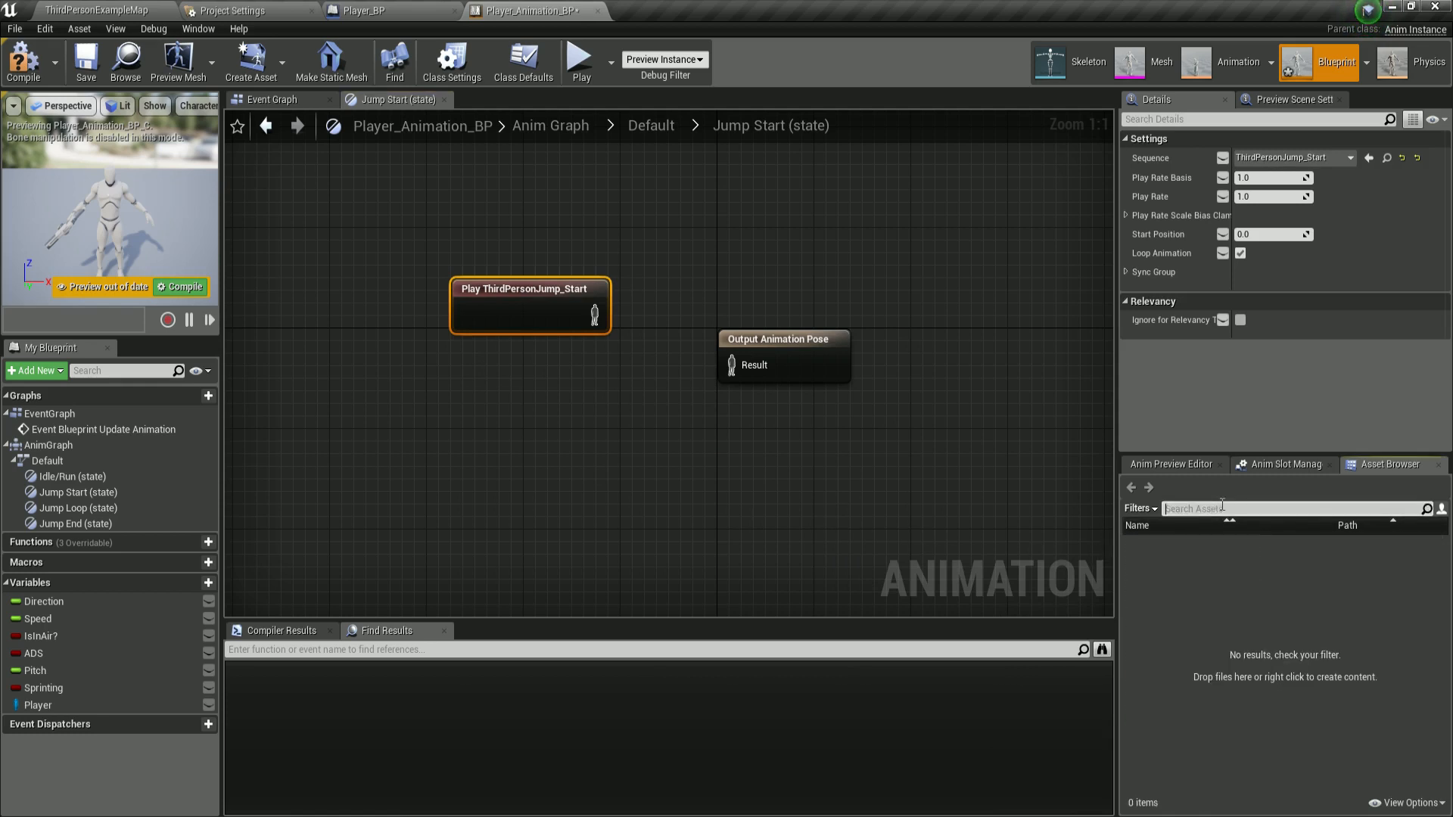
text(idle_rif)
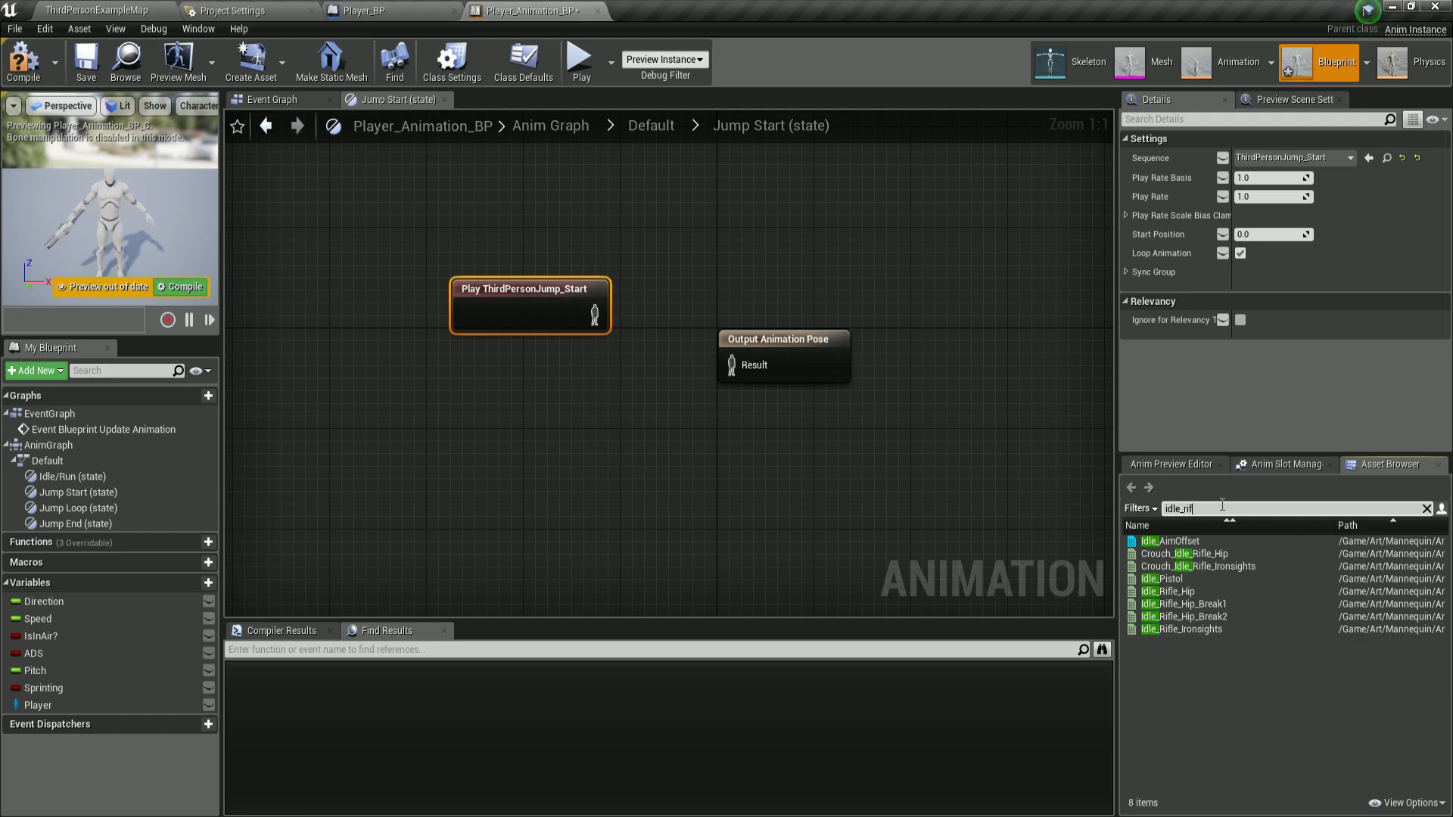
text(le)
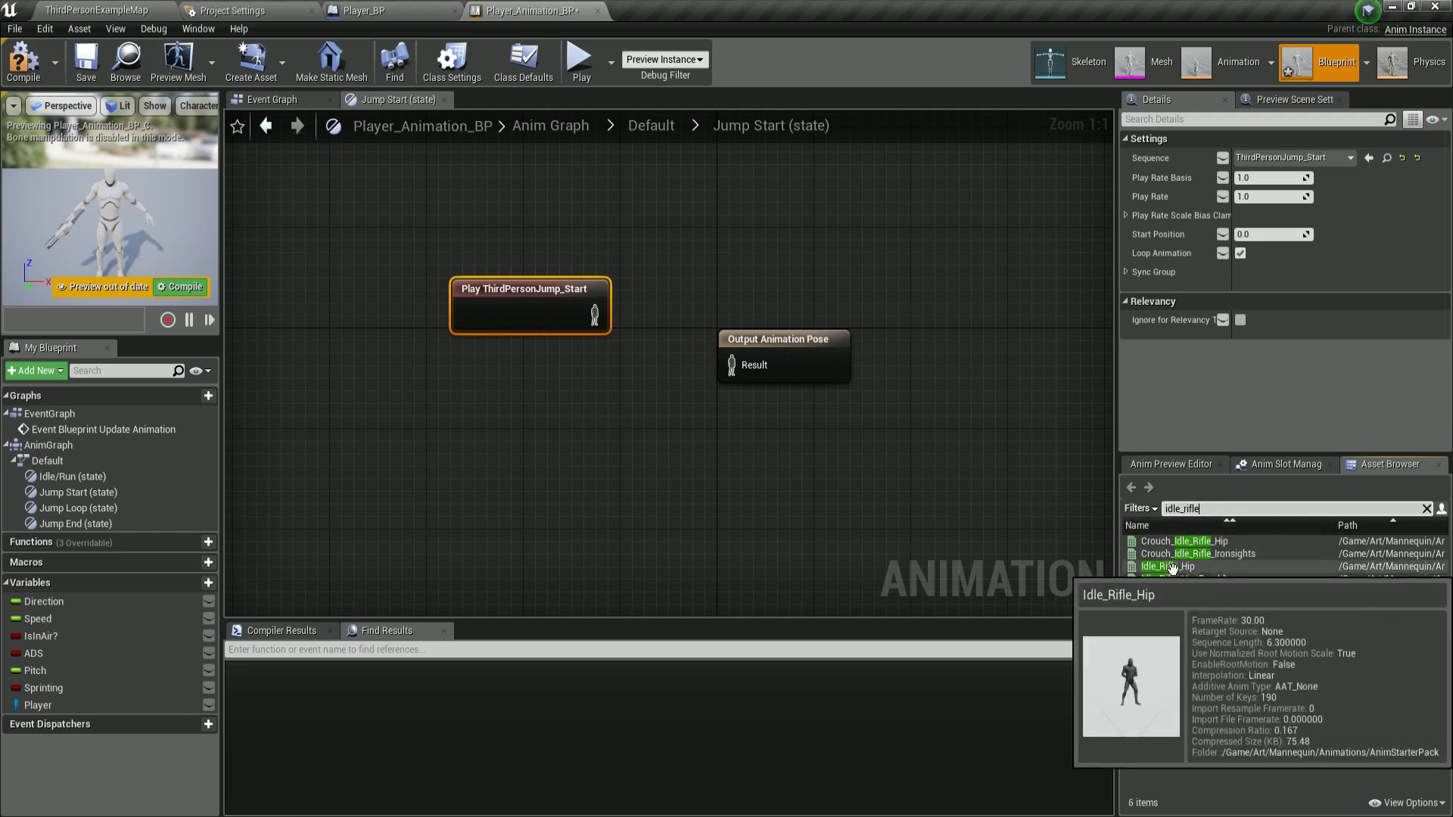
drag(1169, 566, 513, 426)
drag(833, 374, 955, 360)
right_drag(751, 436, 631, 420)
drag(503, 420, 466, 407)
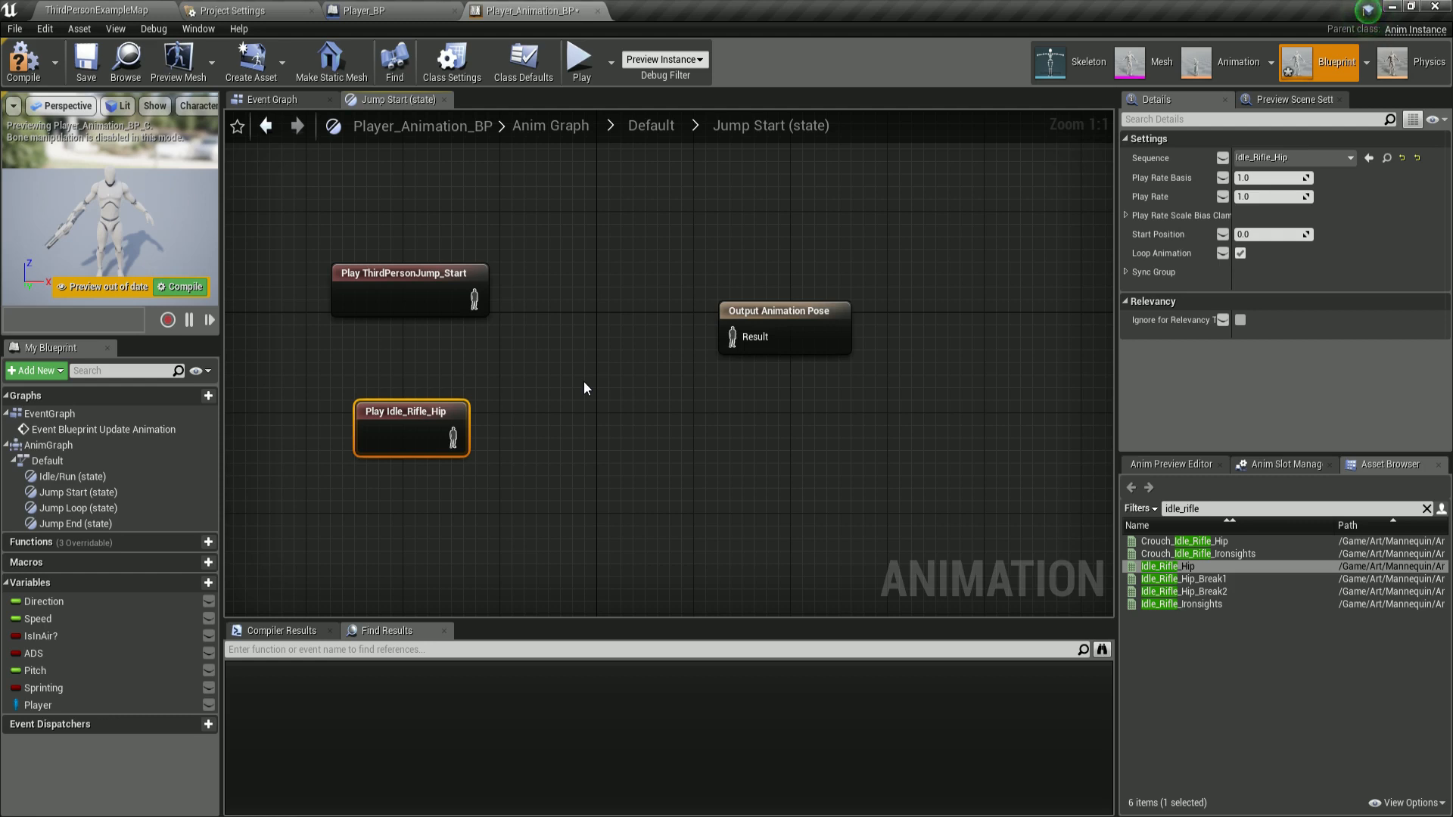
Add a Layered blend per bone node between the animation players and Output Animation Pose.
right_click(537, 309)
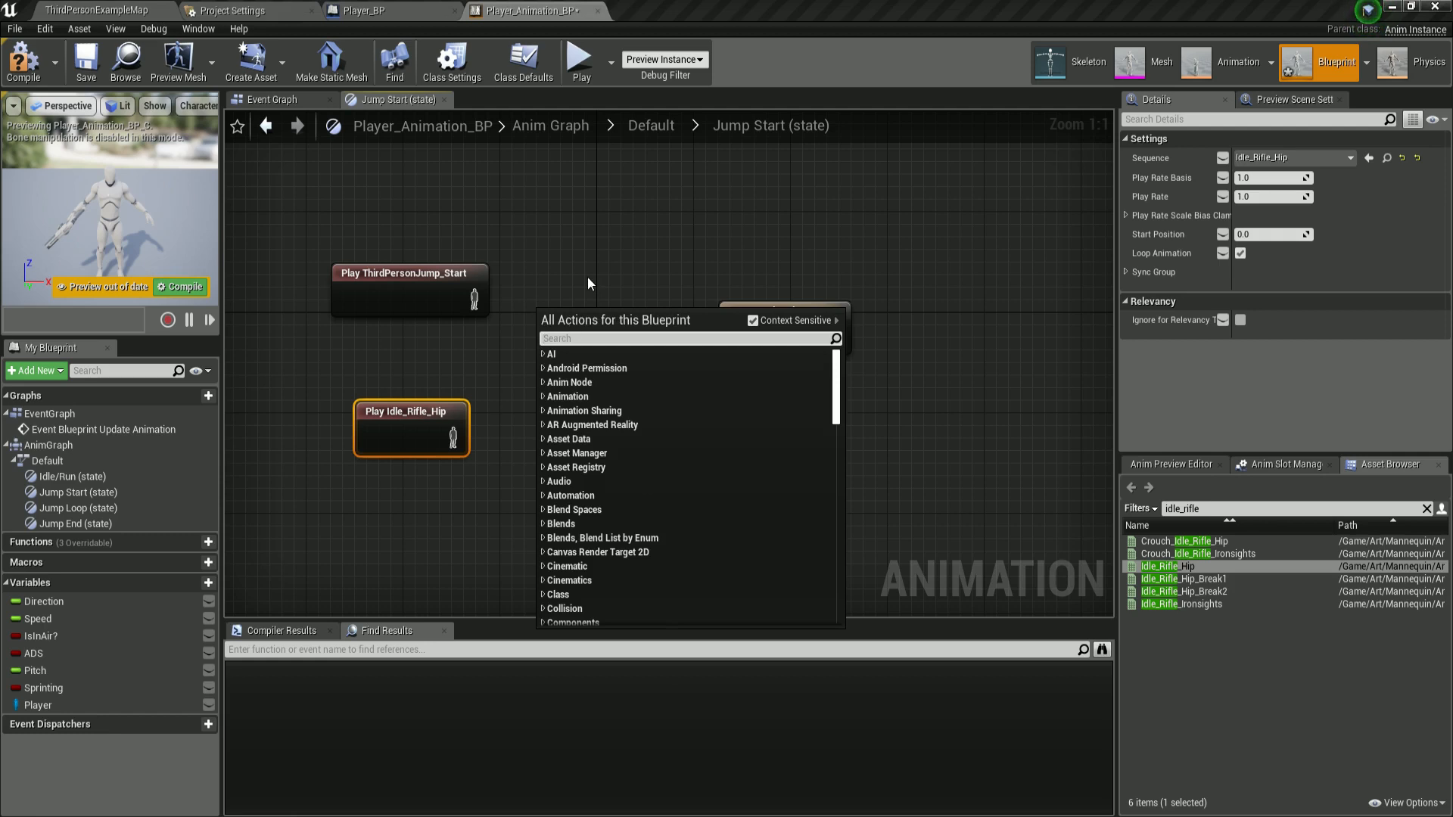
text(blend per)
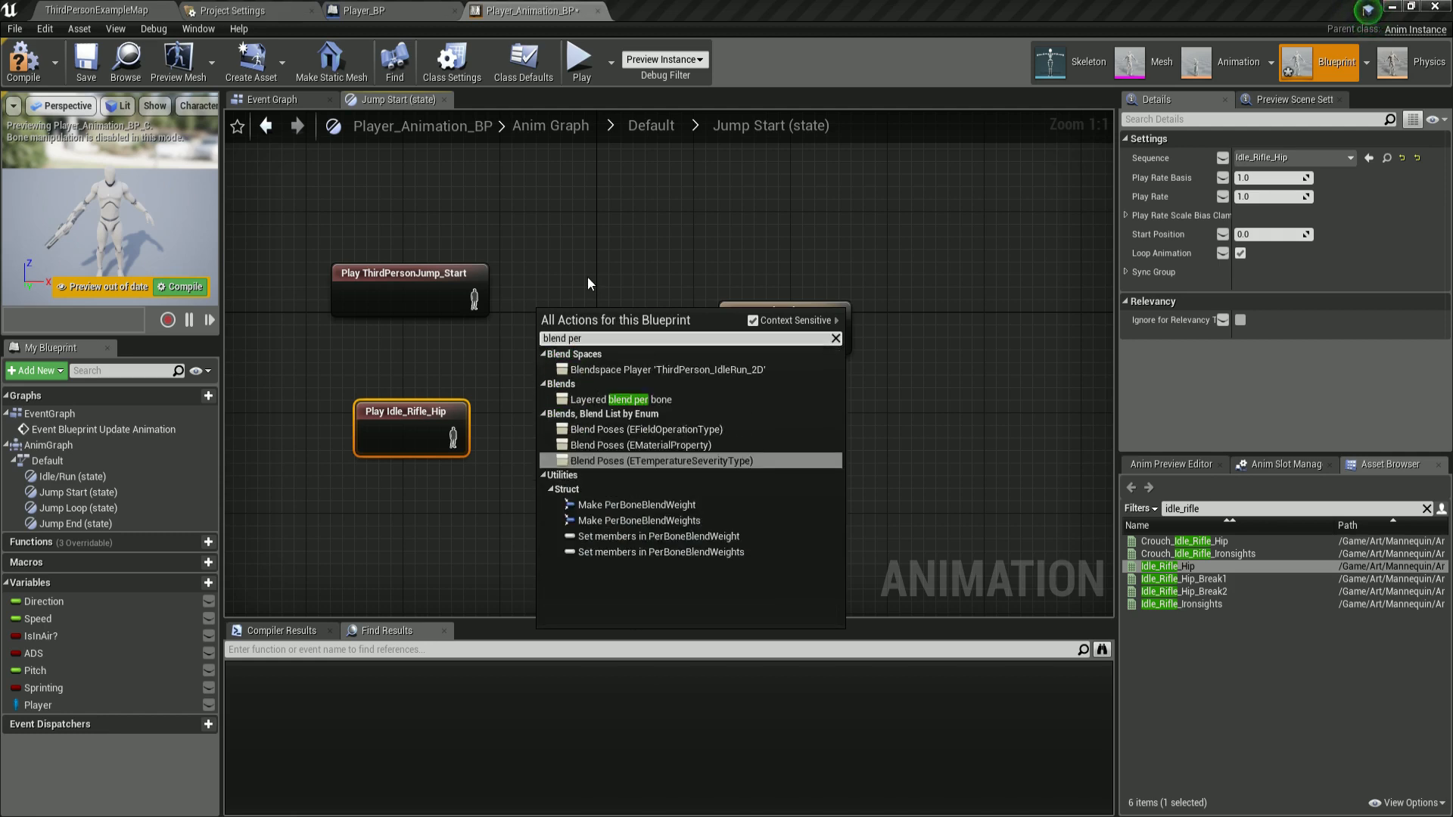
click(655, 398)
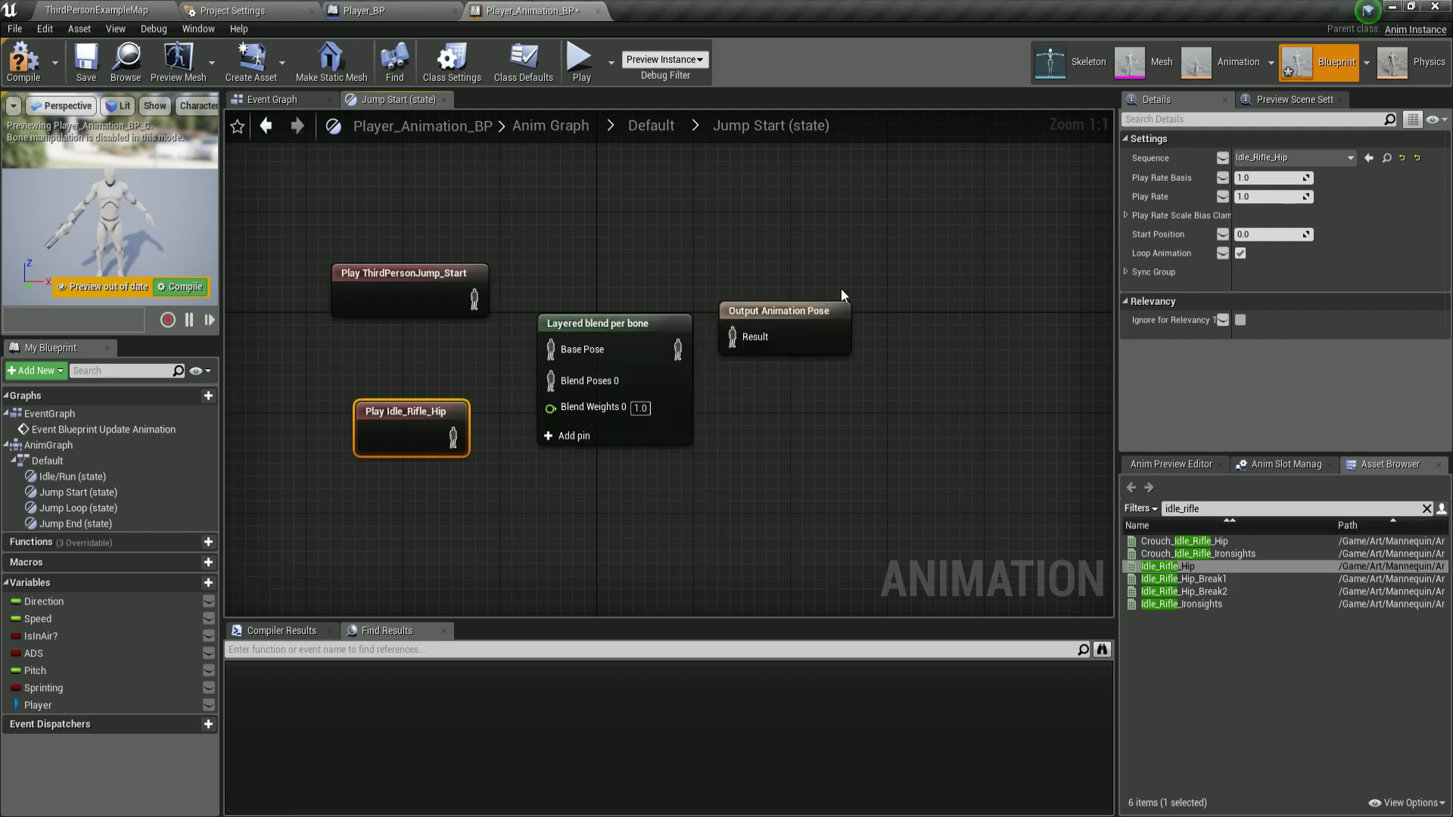
drag(829, 312, 889, 324)
drag(641, 343, 664, 306)
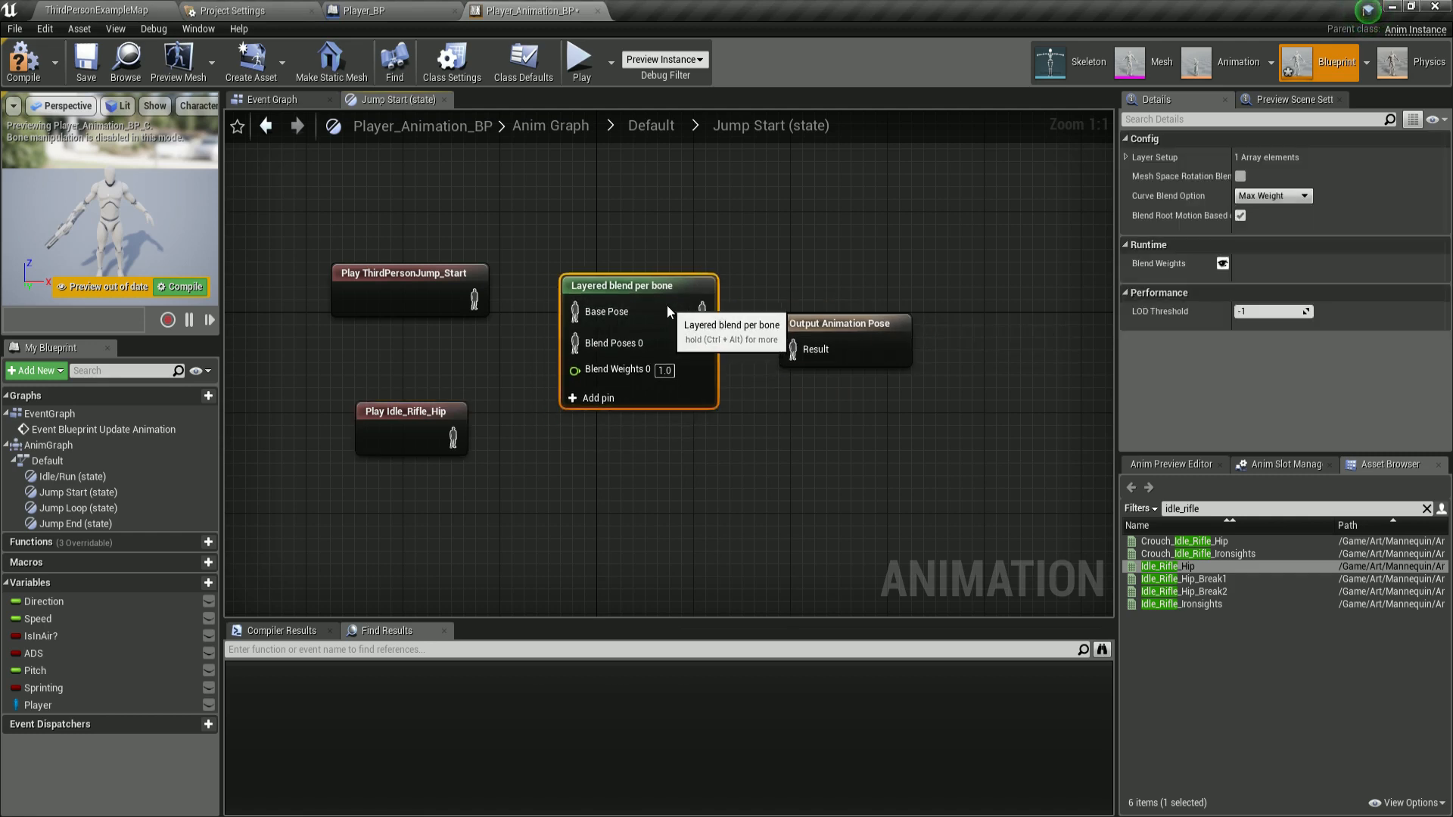
drag(371, 433, 371, 420)
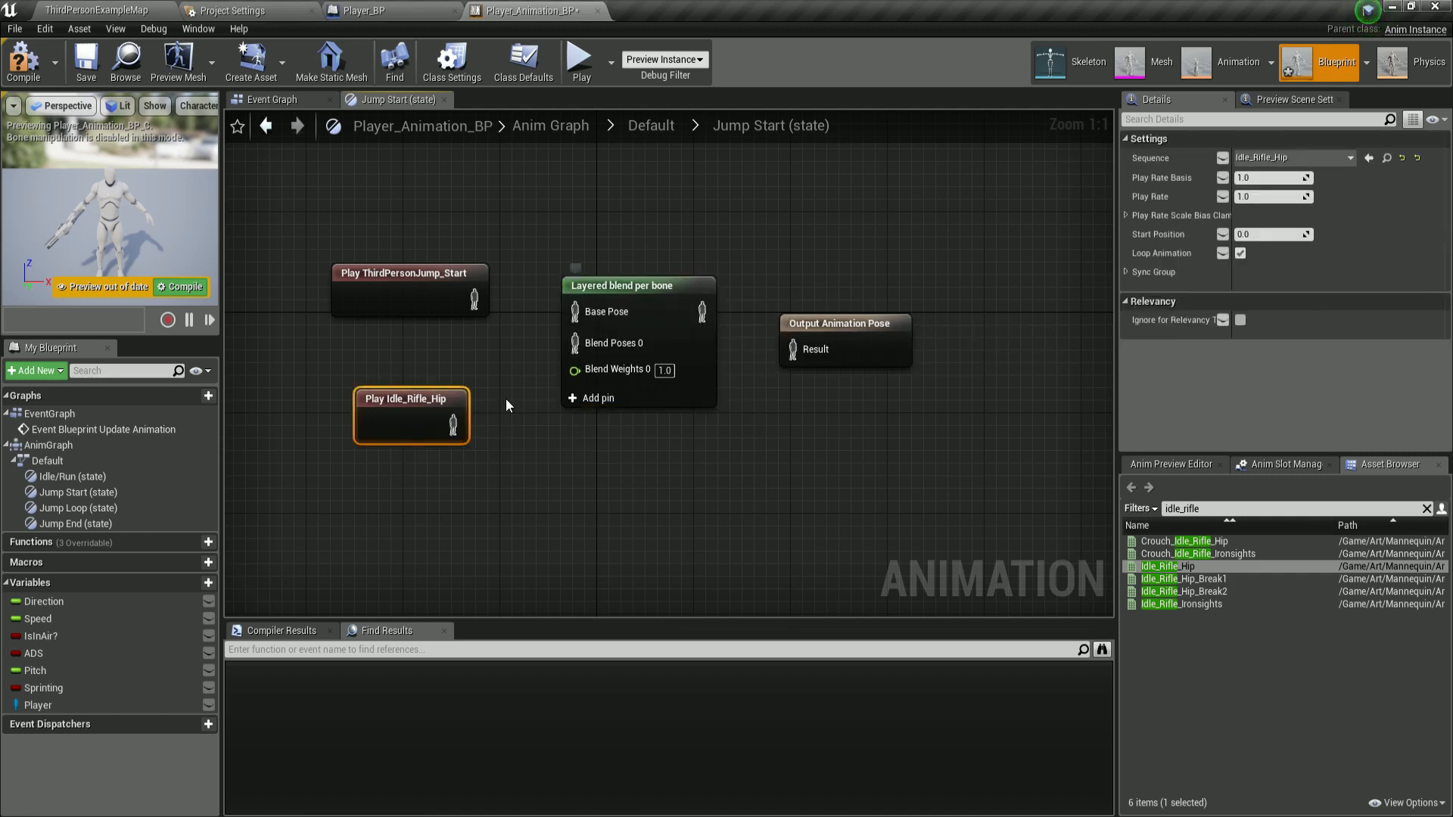
Wire ThirdPersonJump_Start into Base Pose, Idle_Rifle_Hip into Blend Poses 0, the blend into Output Animation Pose, and compile.
drag(475, 299, 575, 311)
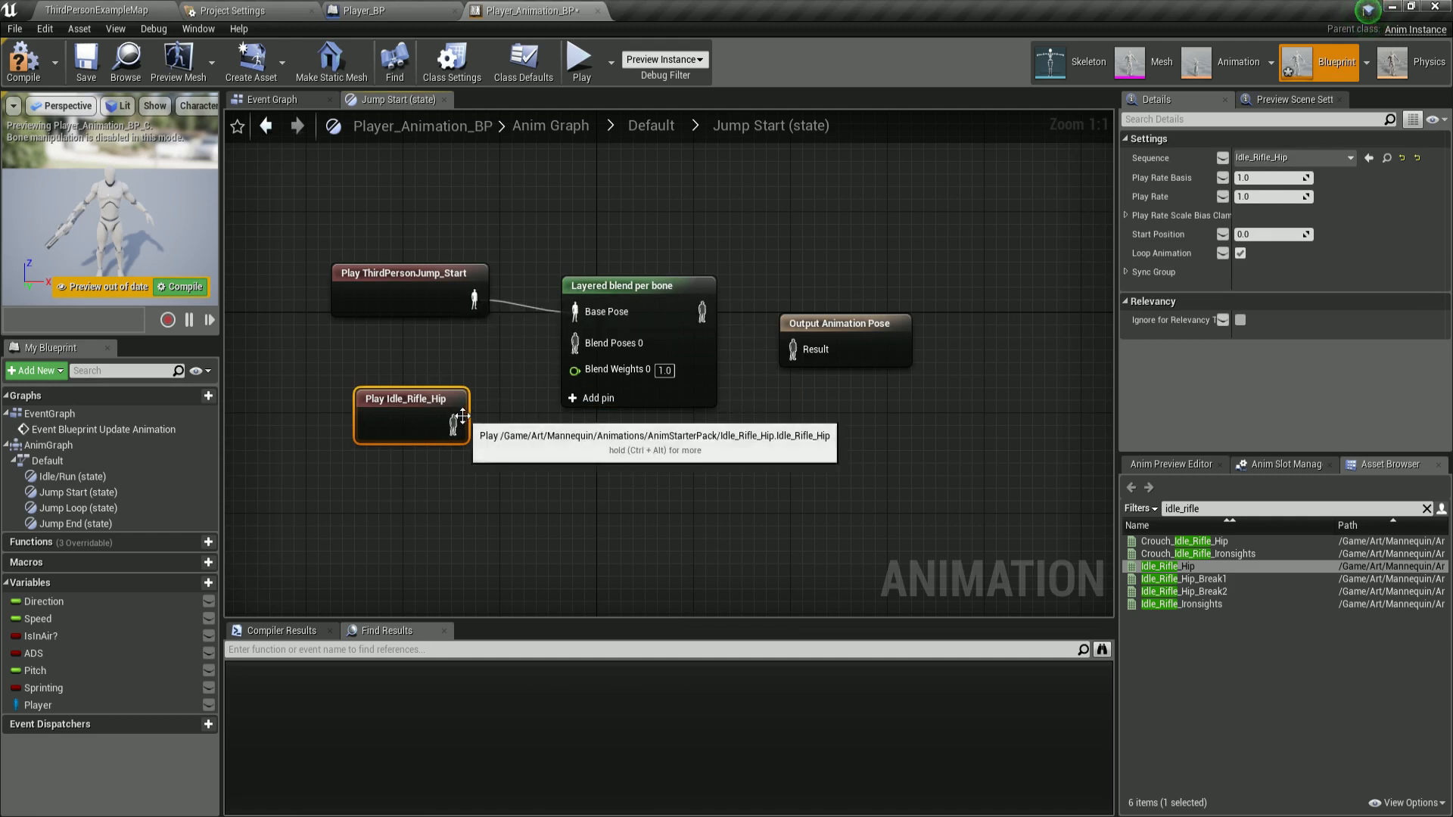
drag(453, 426, 574, 343)
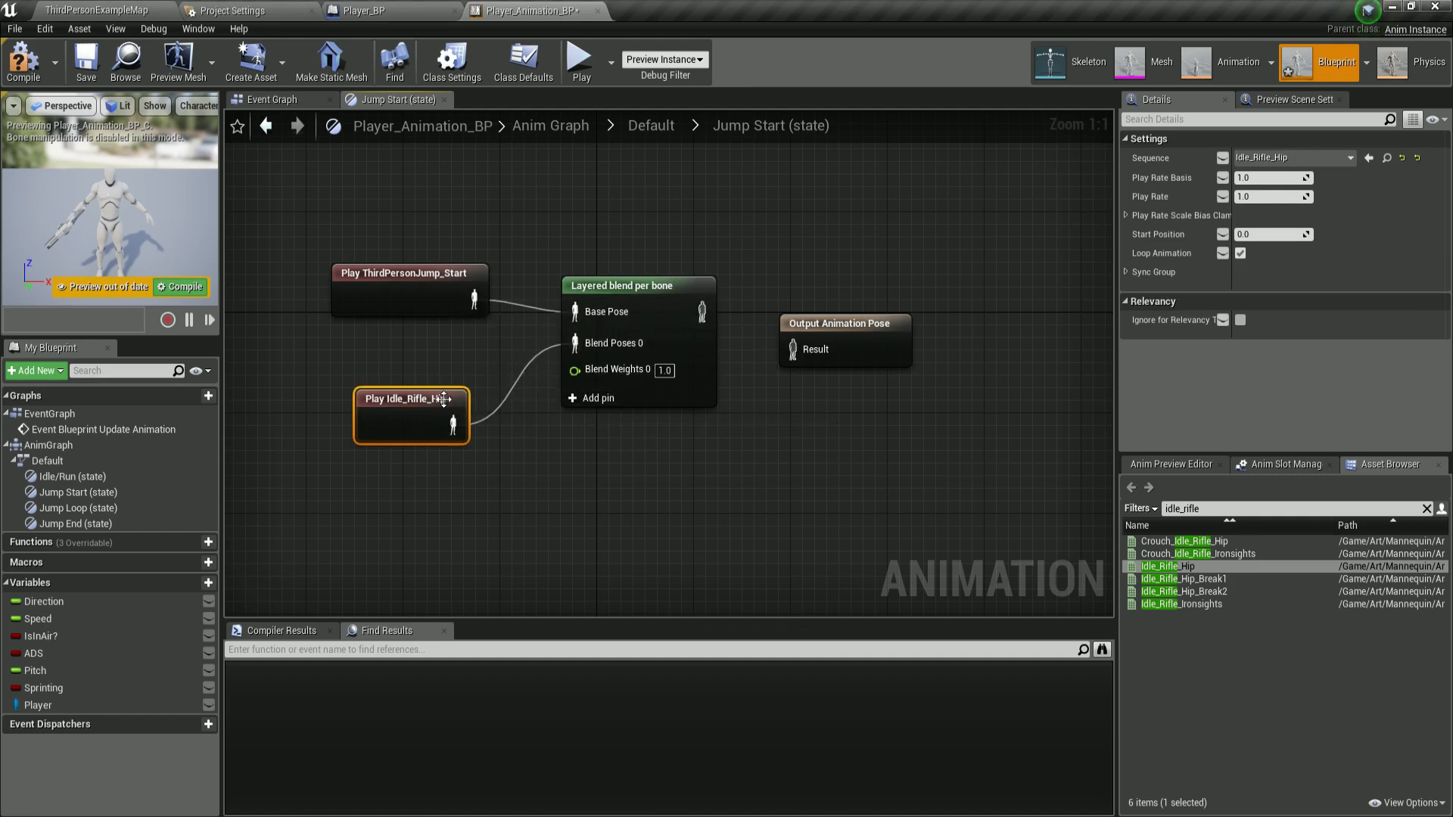
right_drag(570, 479, 504, 475)
click(614, 345)
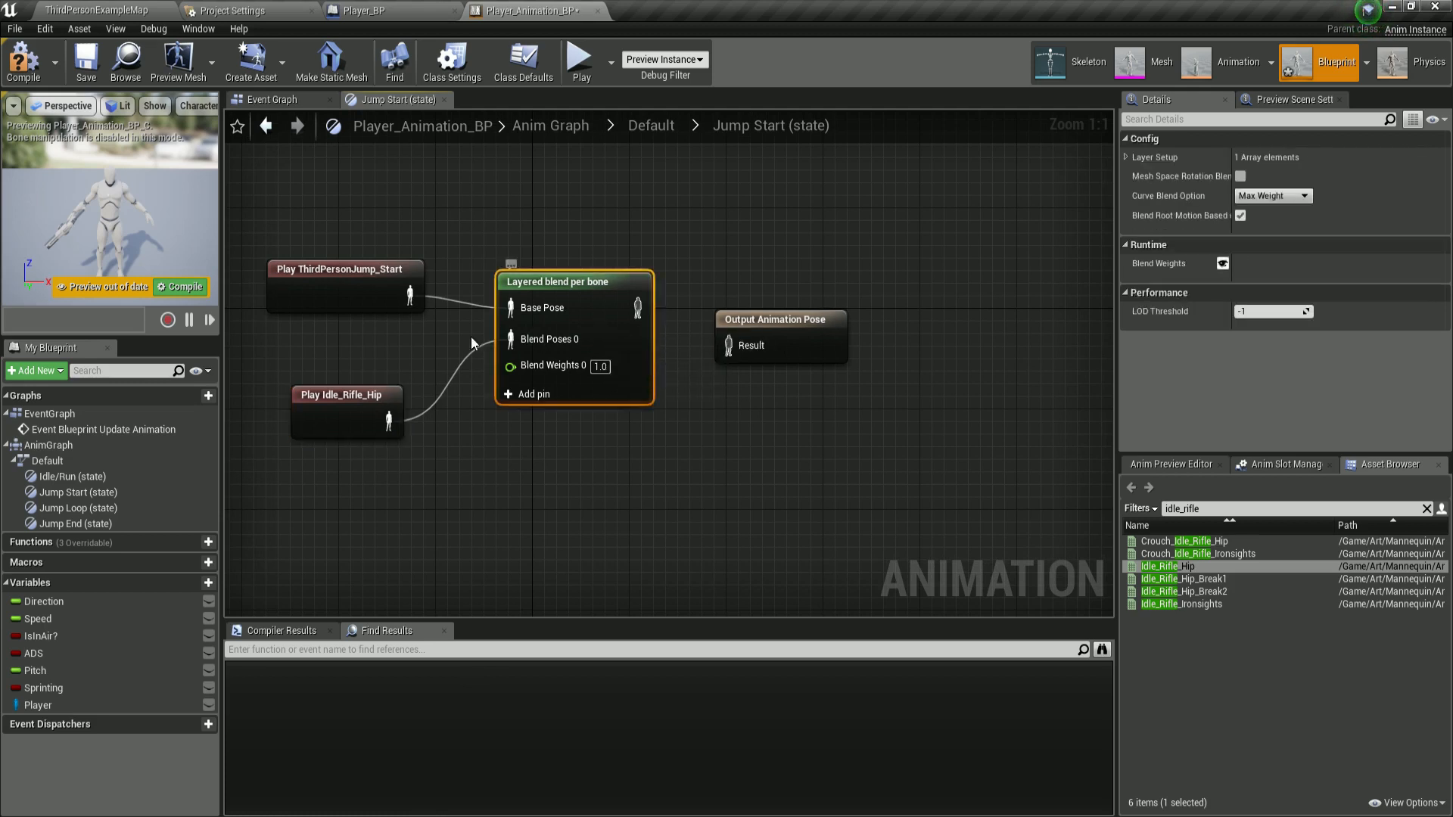
click(393, 288)
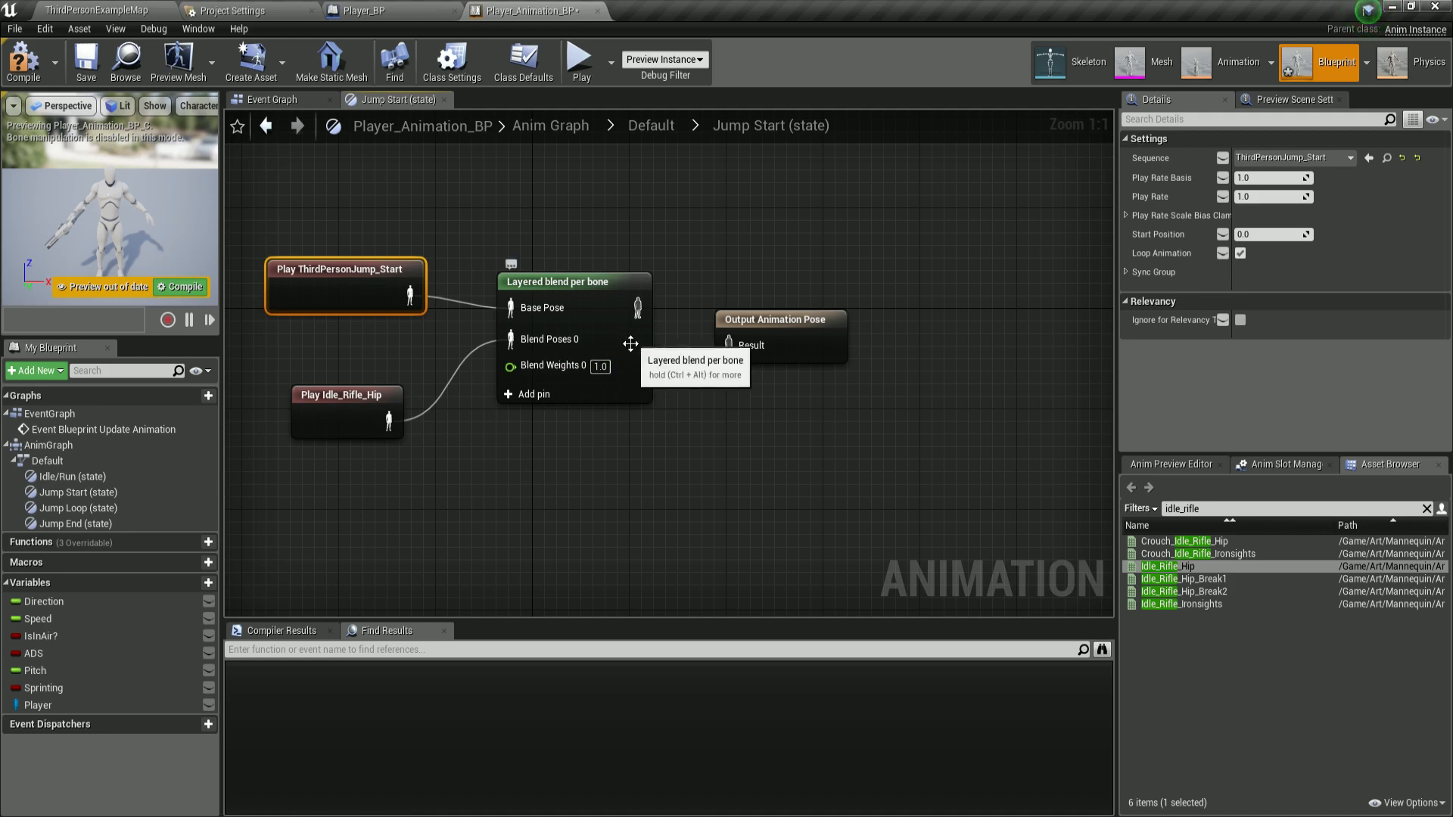
drag(631, 313, 728, 346)
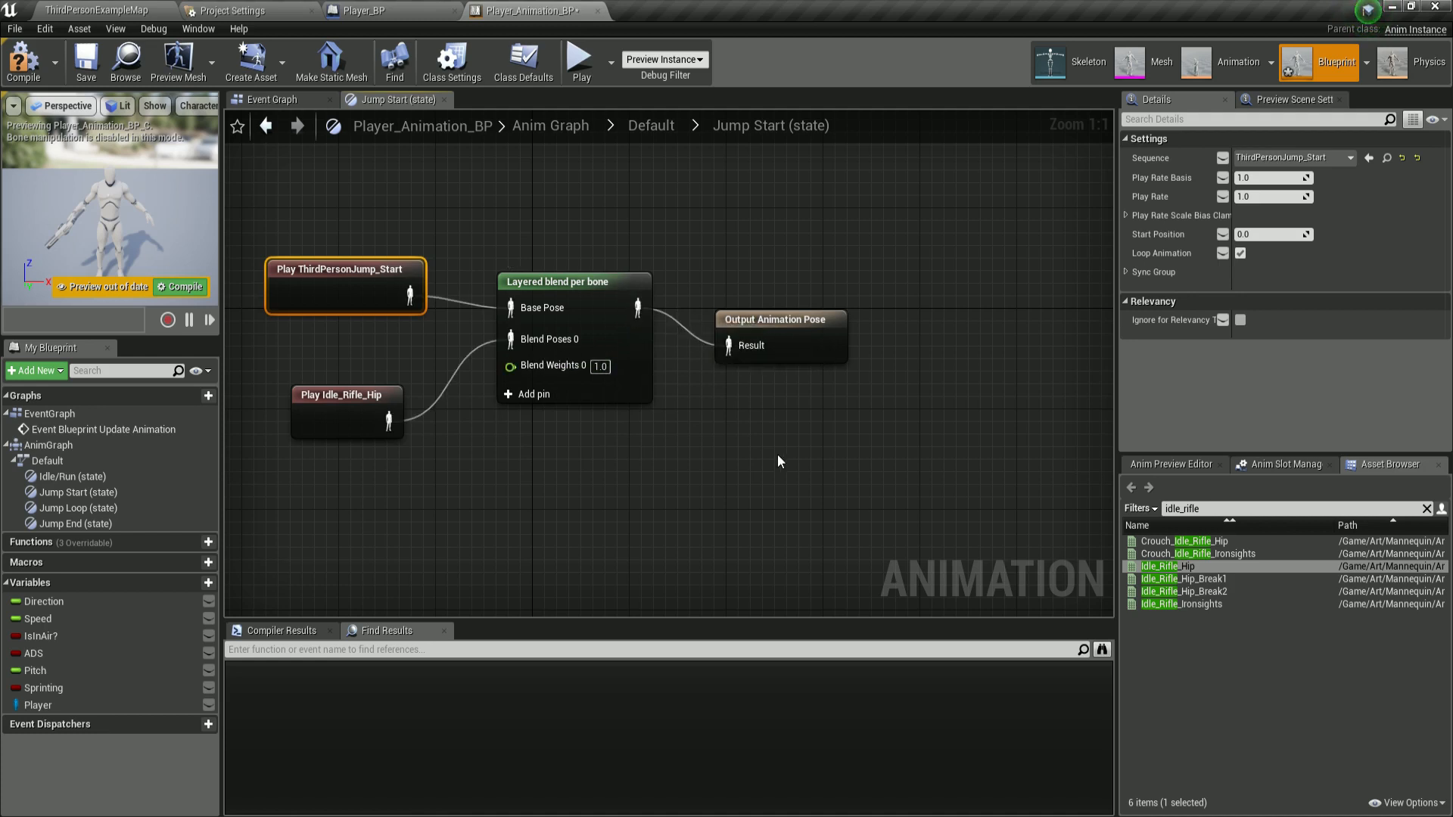
key(F7)
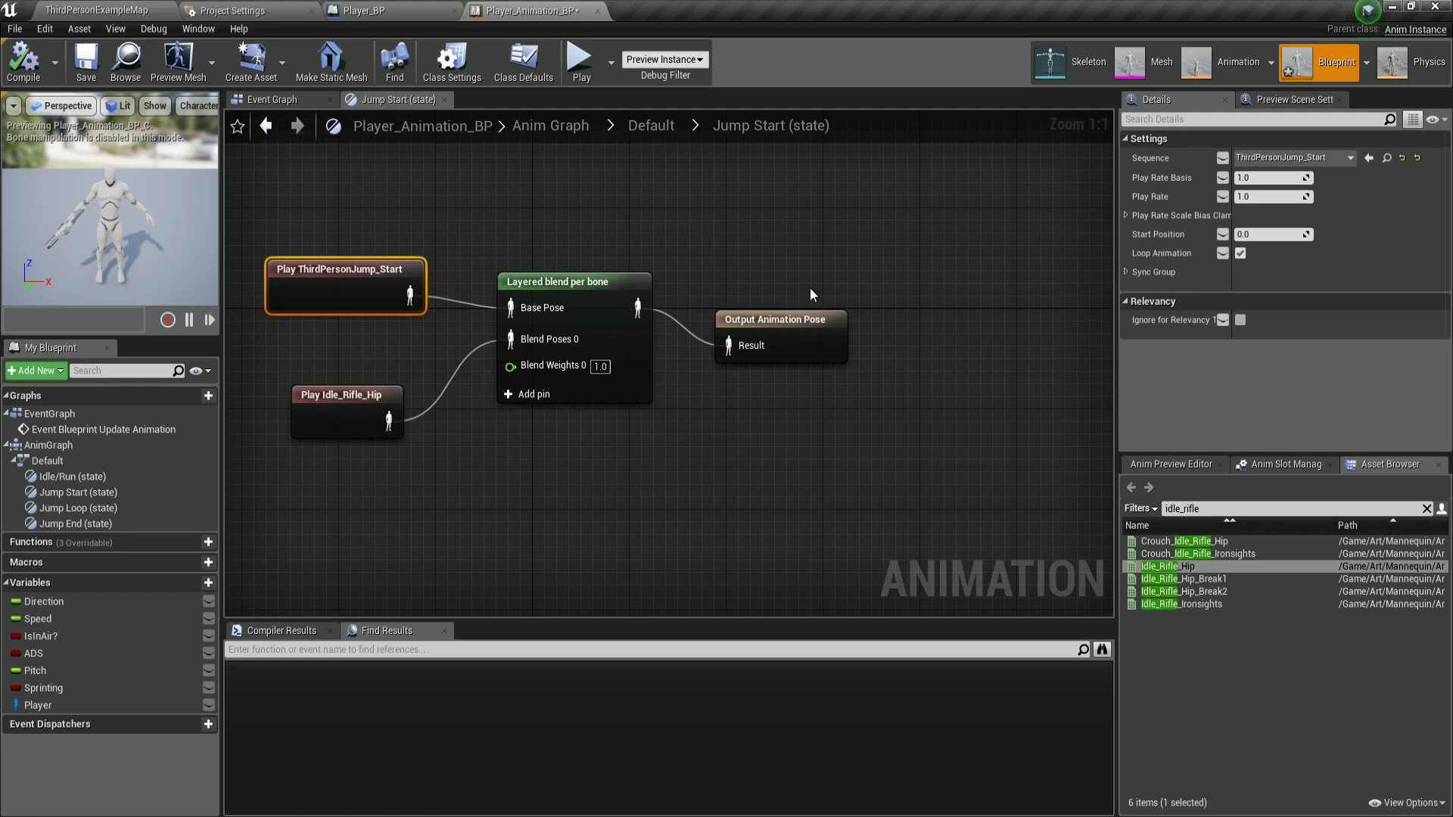
Add a branch filter to the Layered blend per bone node's first layer setup and expand it.
click(616, 287)
drag(1118, 170, 1032, 169)
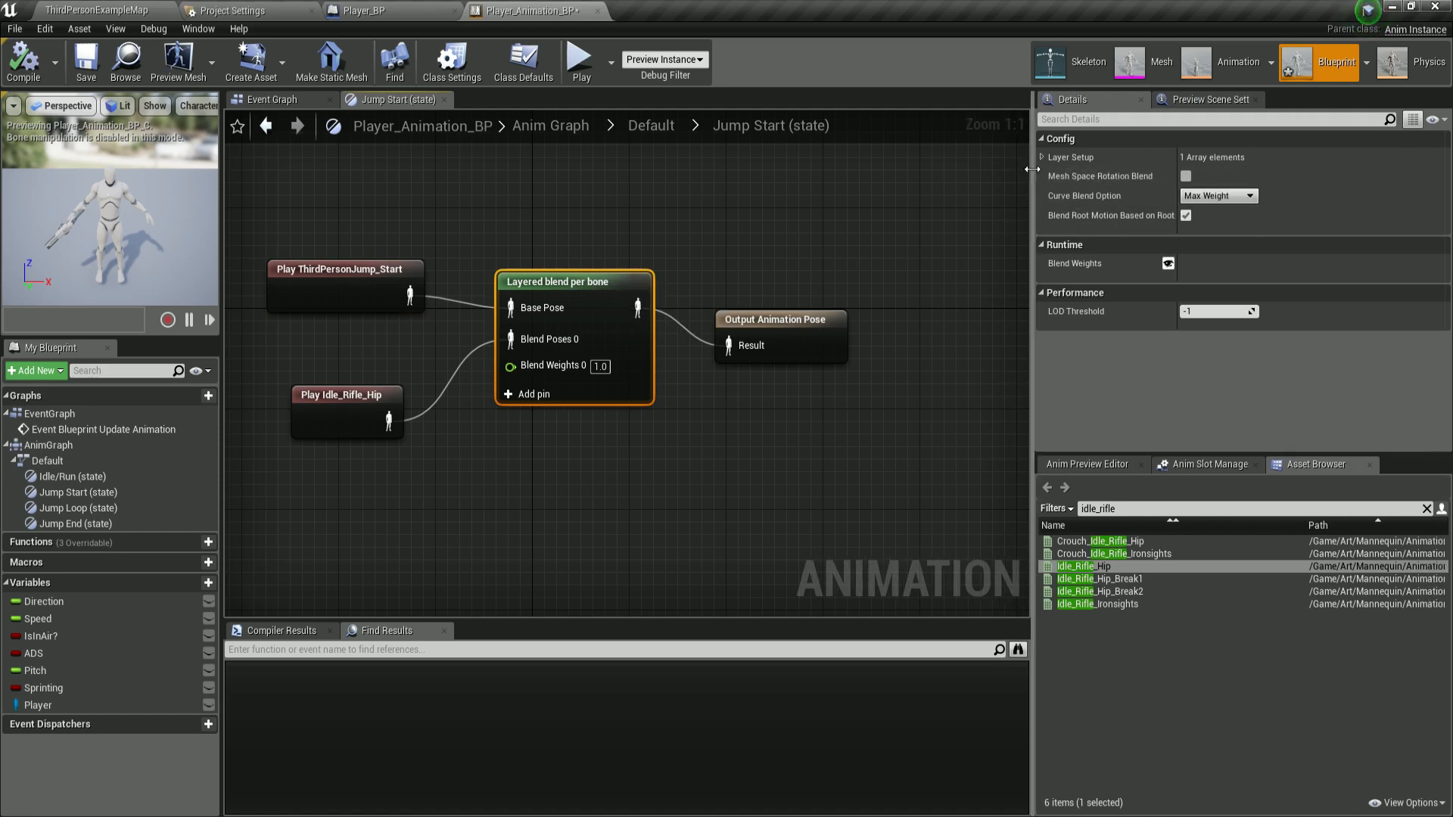
click(1041, 156)
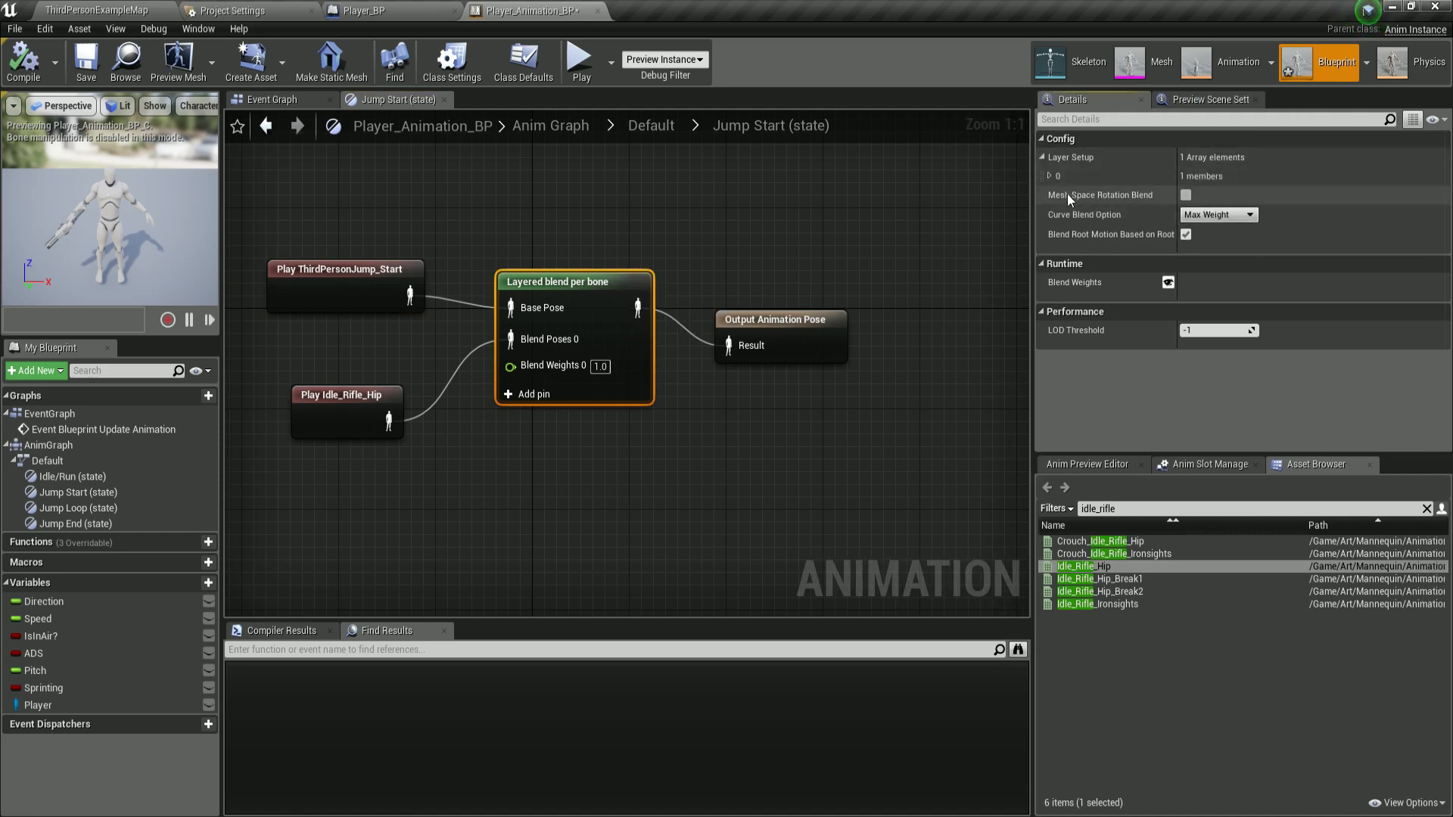
click(1049, 176)
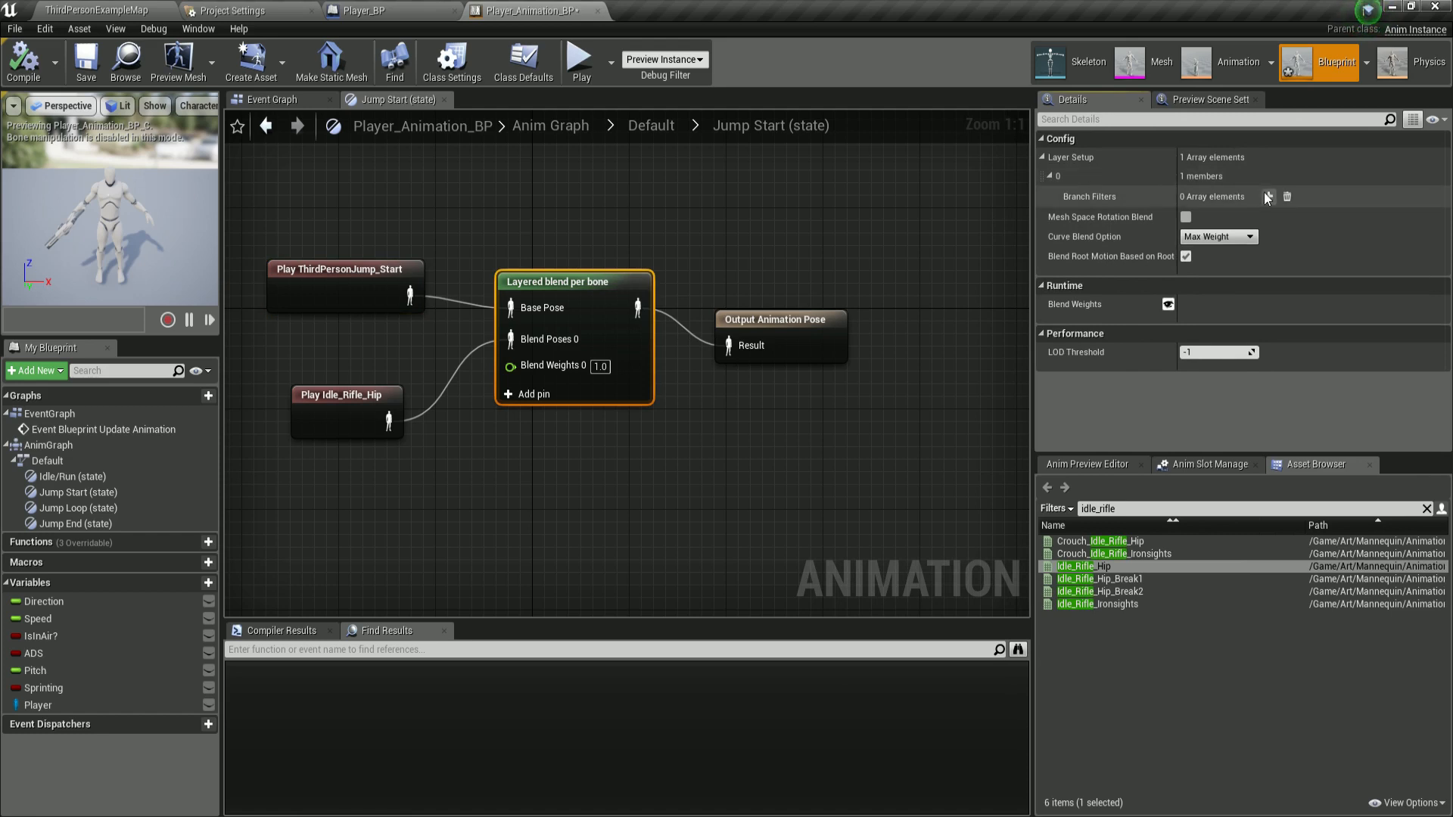
click(1269, 197)
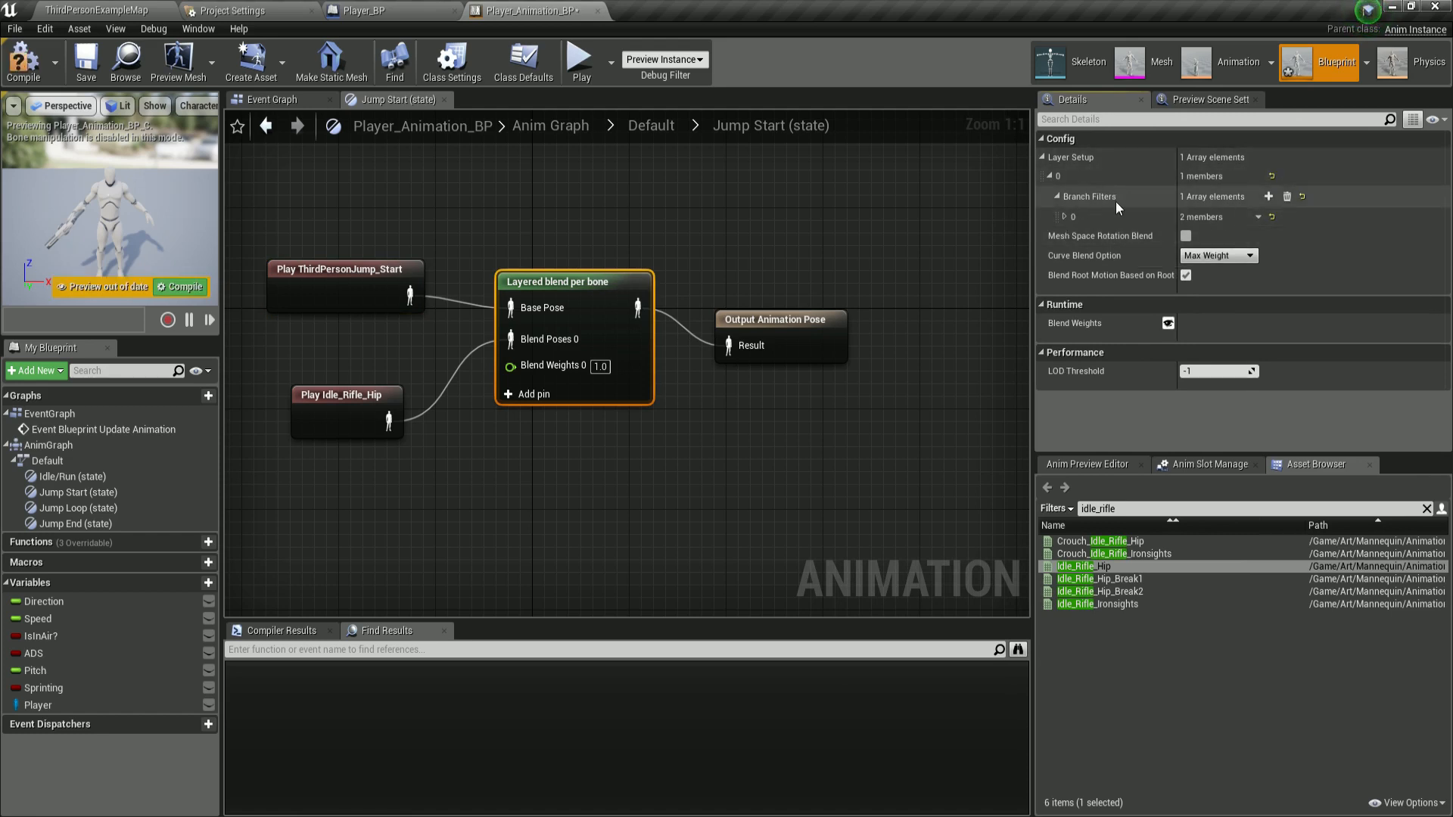
click(1065, 217)
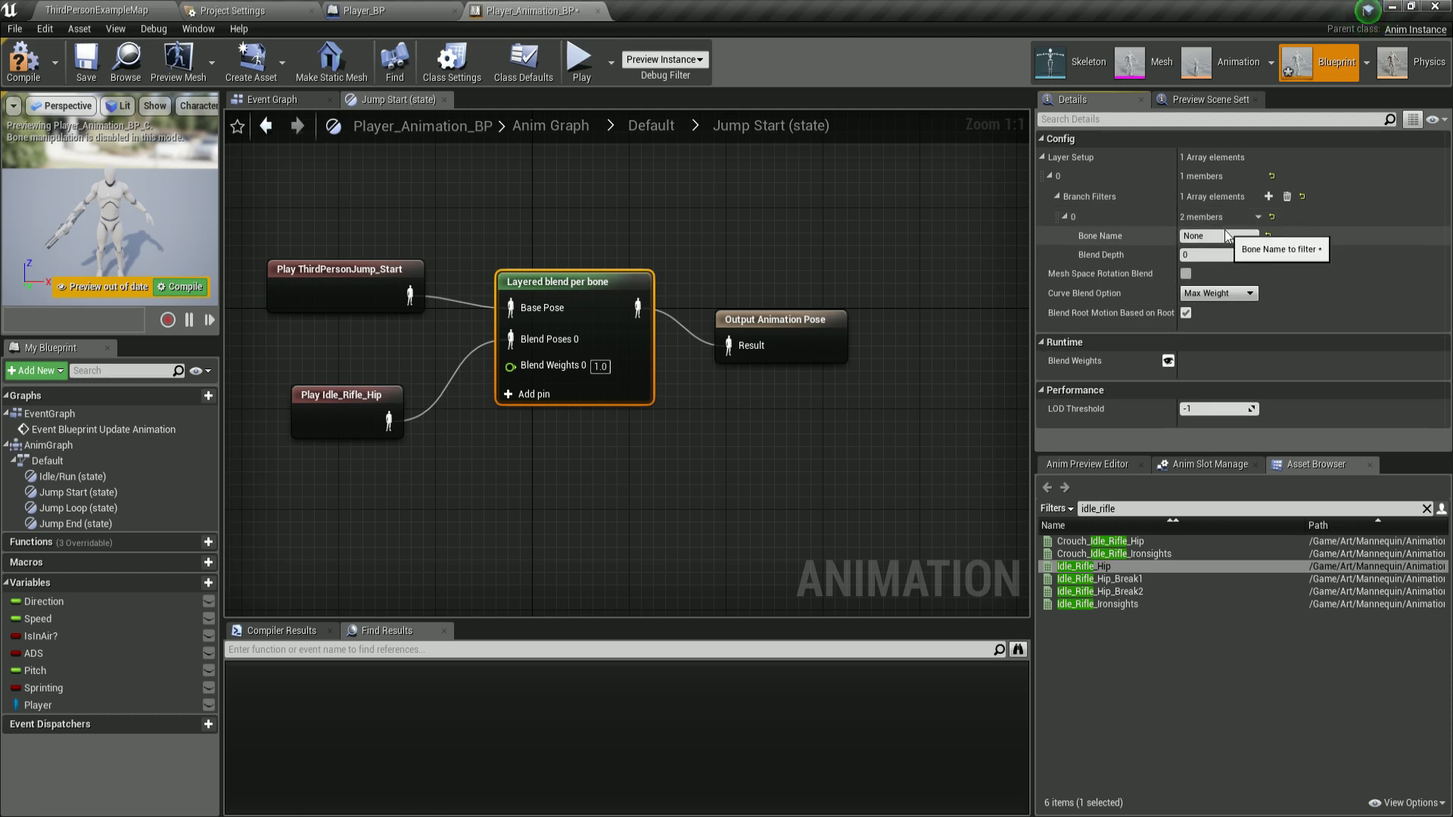
Look through the mannequin skeleton's bone hierarchy for the spine bone names.
click(1093, 60)
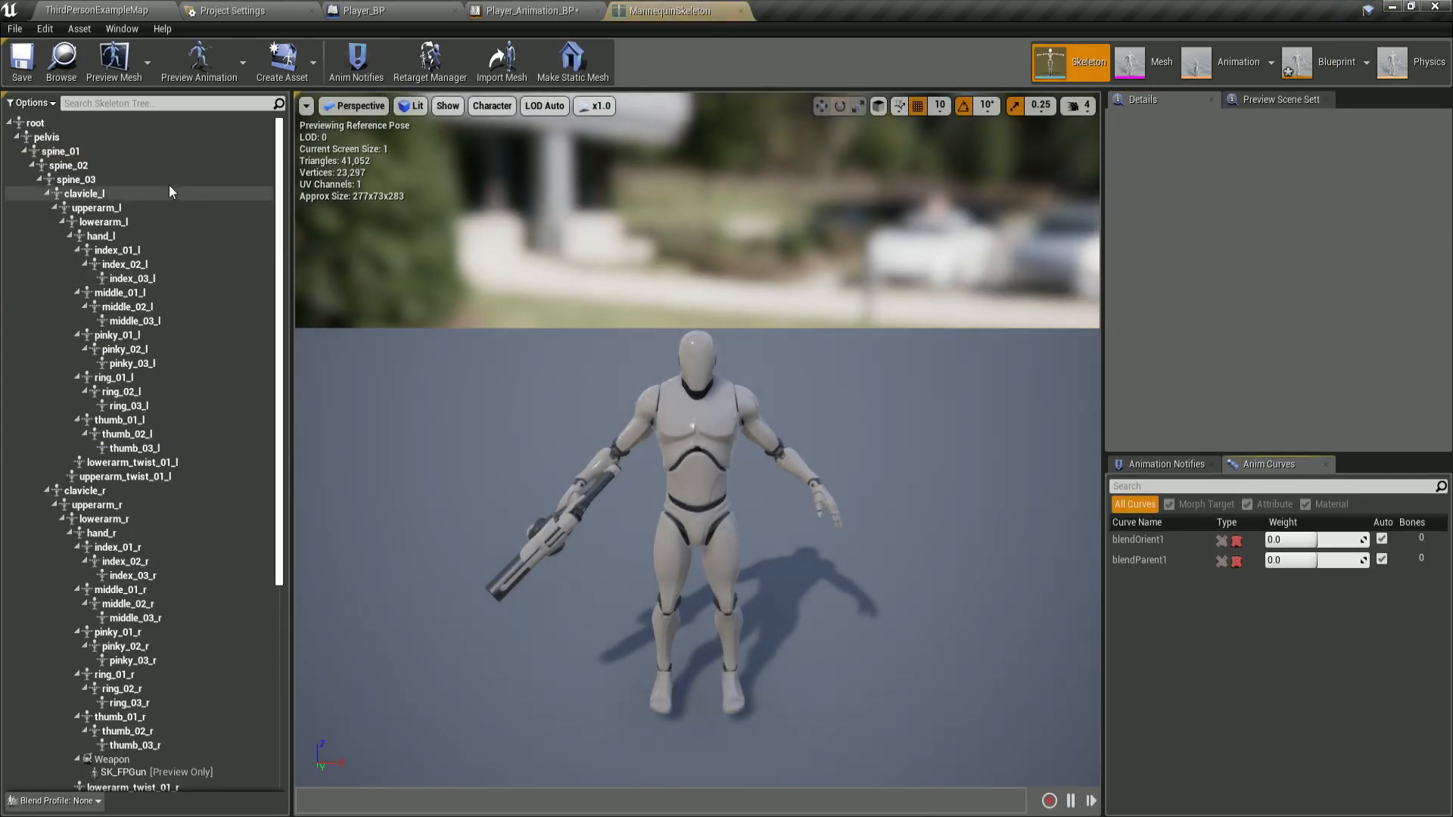
click(76, 151)
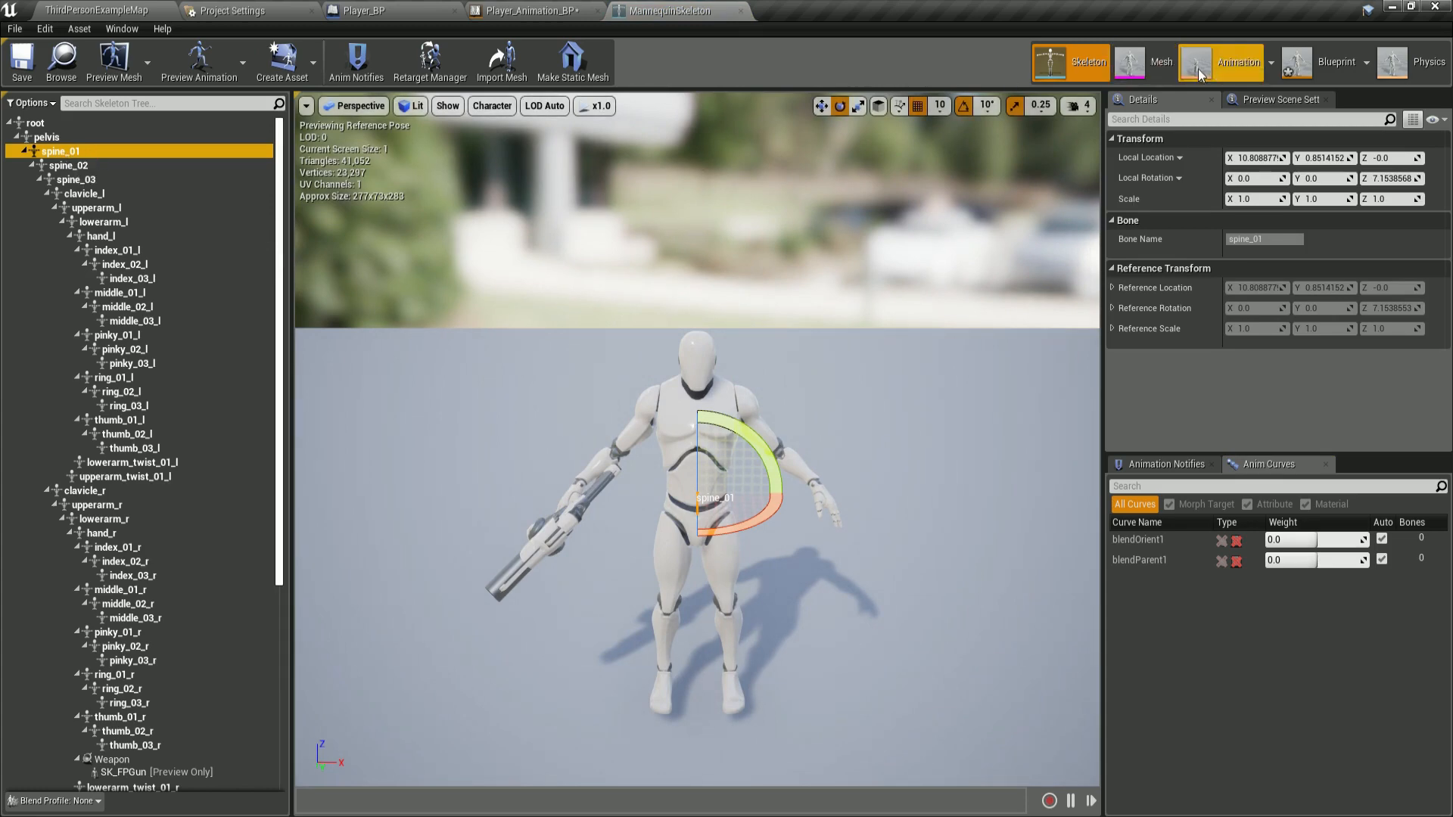
click(1241, 74)
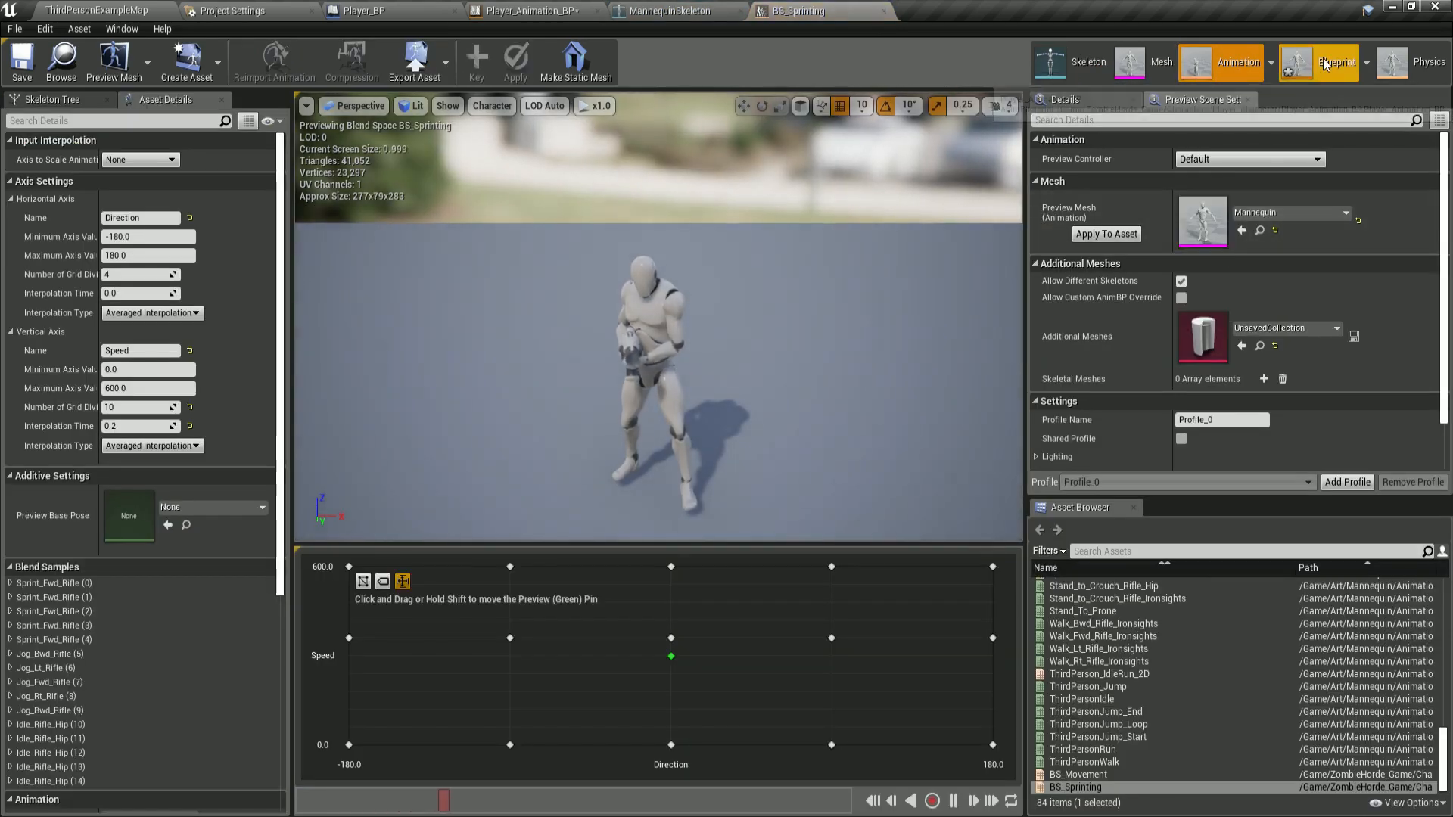
click(1328, 64)
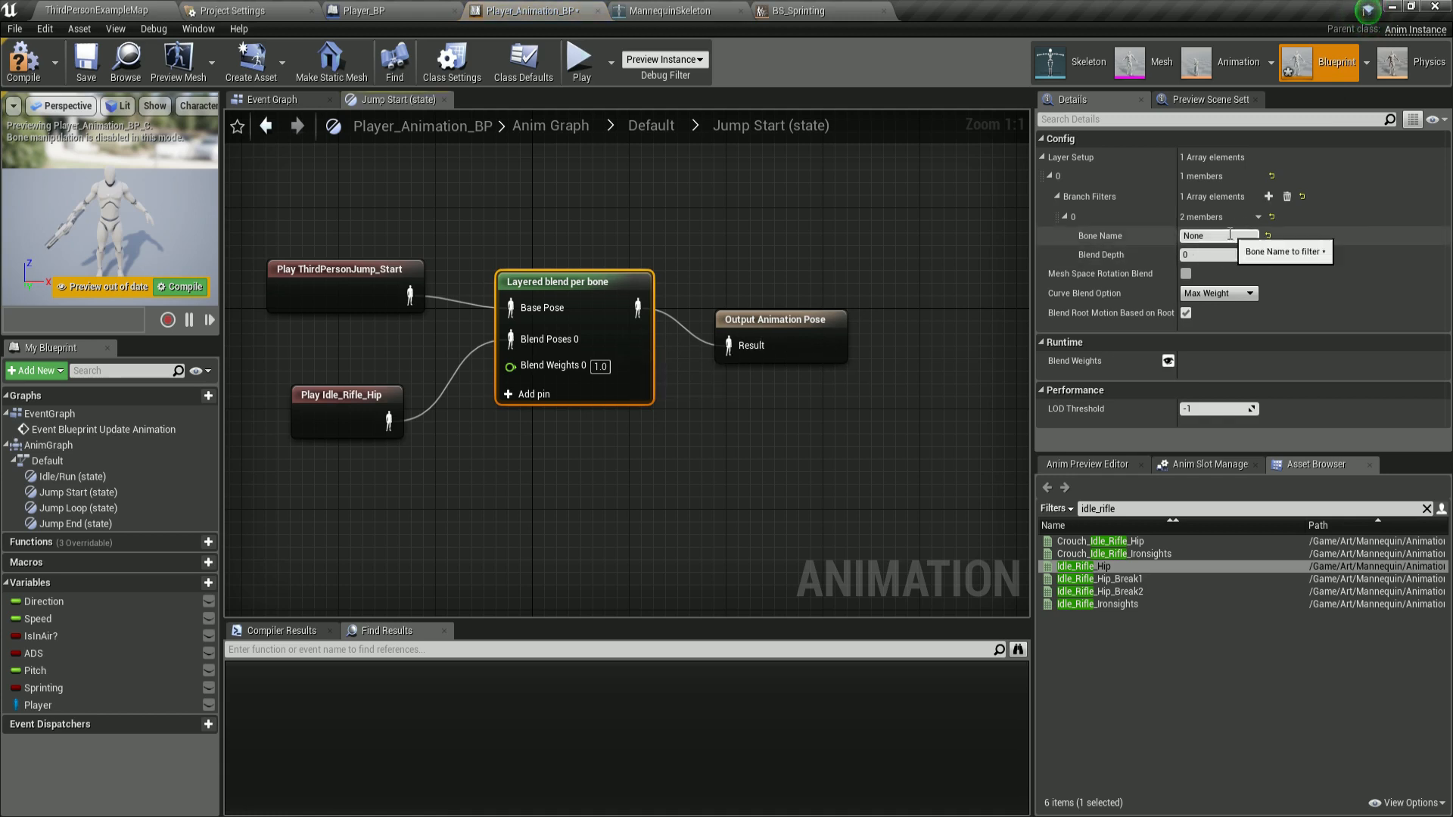
Set the branch filter's bone name to spine_01 and compile the blueprint.
click(1224, 236)
text(spine)
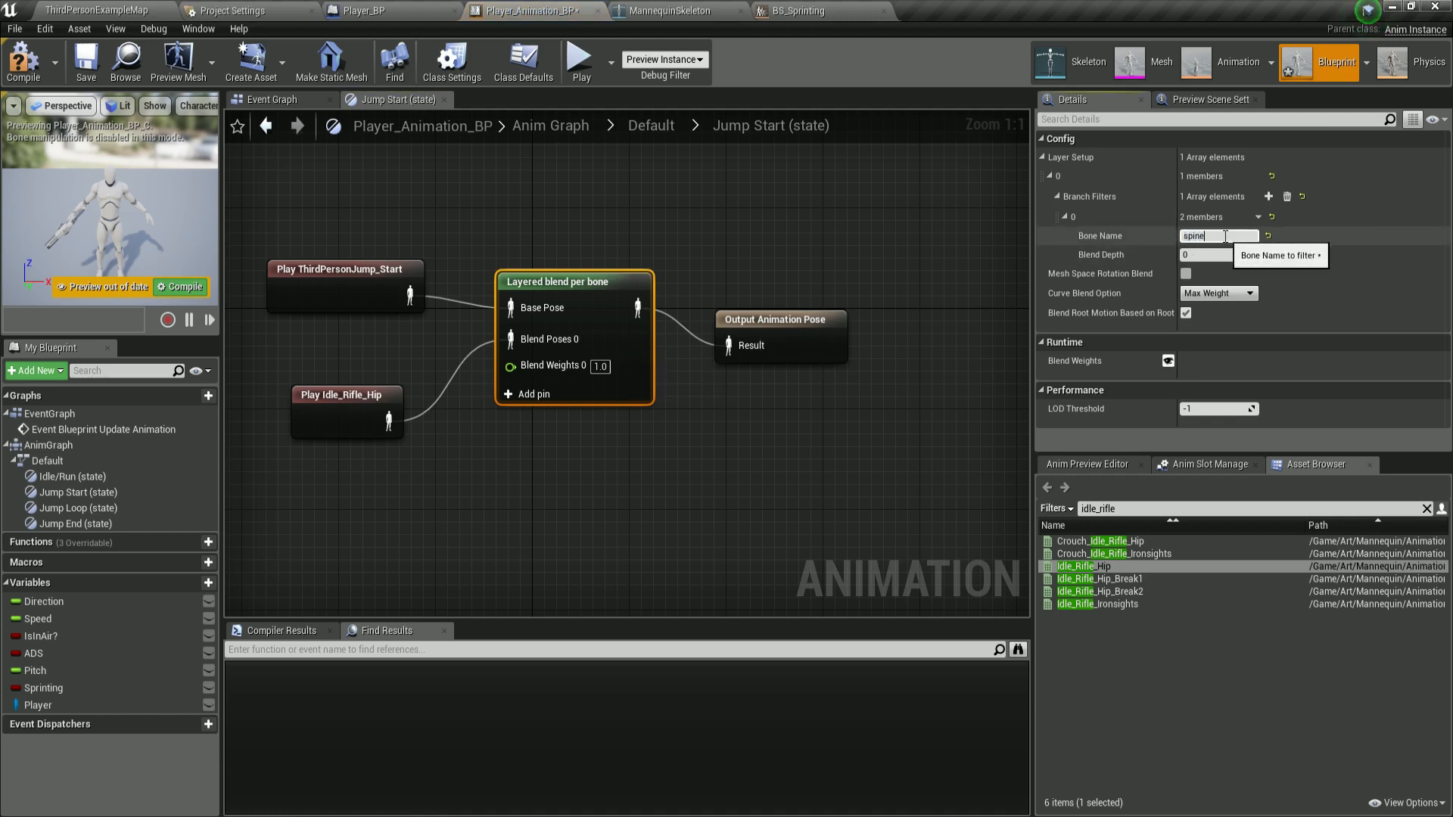
text(_01)
key(Return)
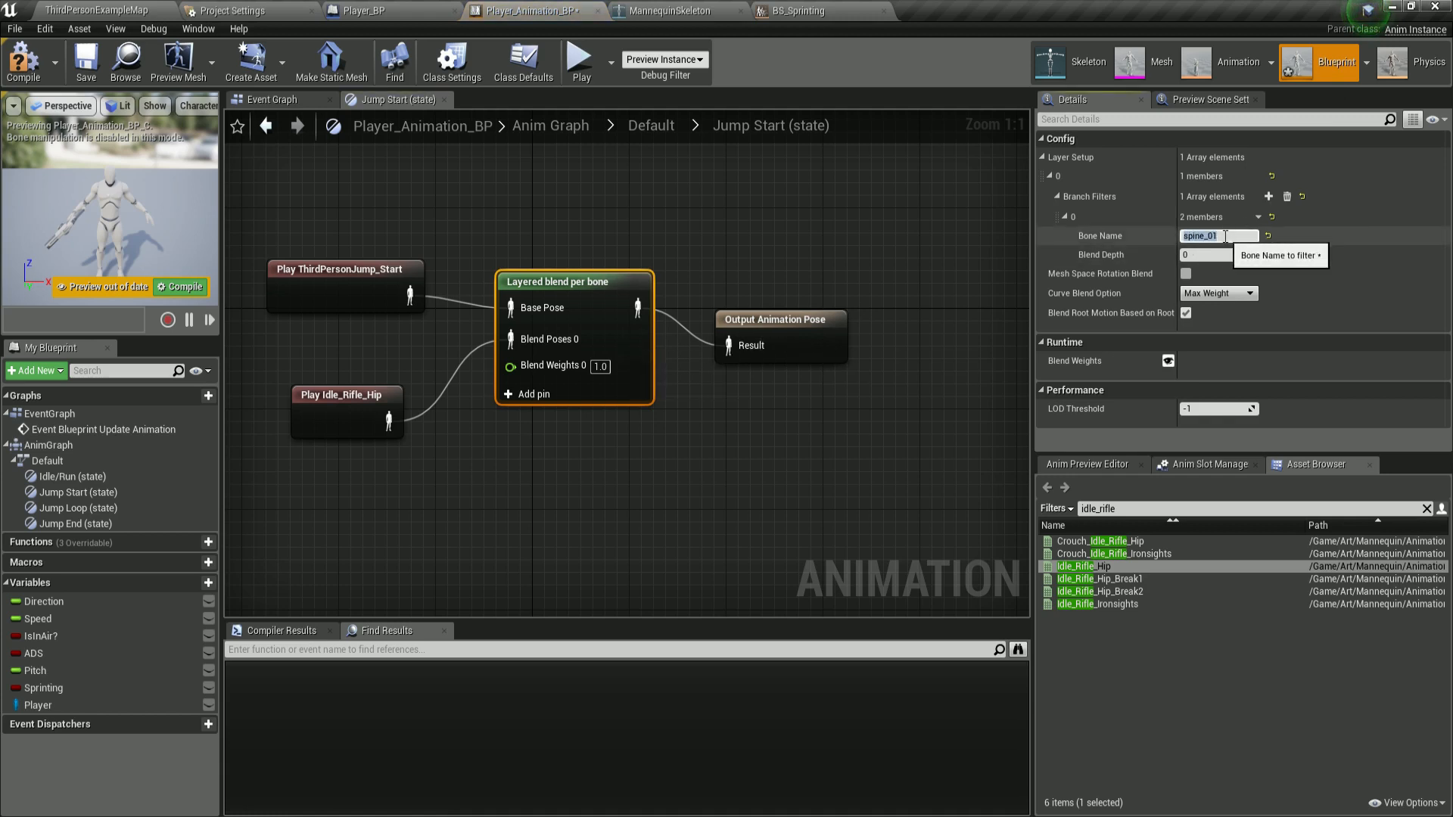
click(993, 260)
click(625, 319)
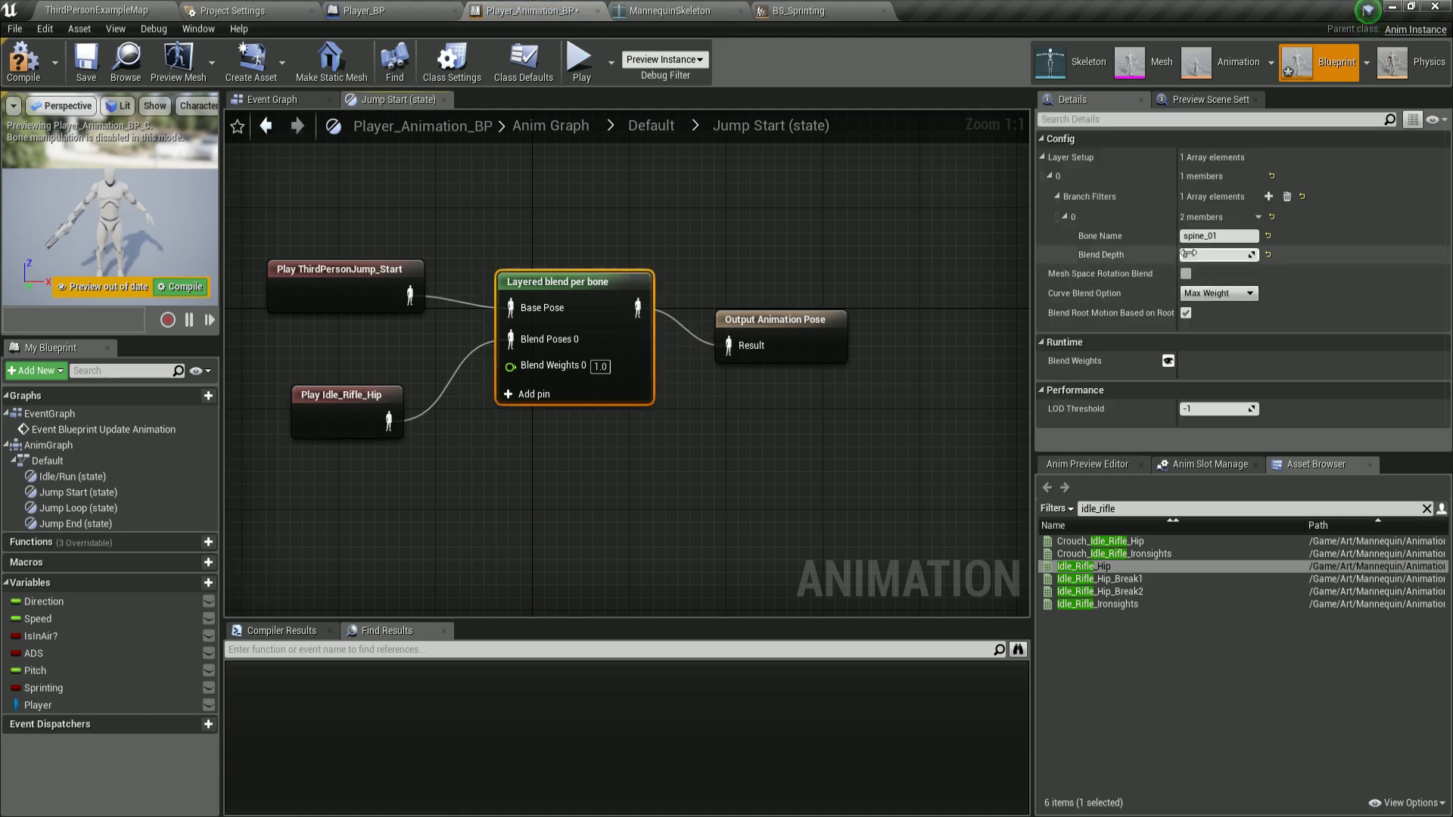
click(27, 47)
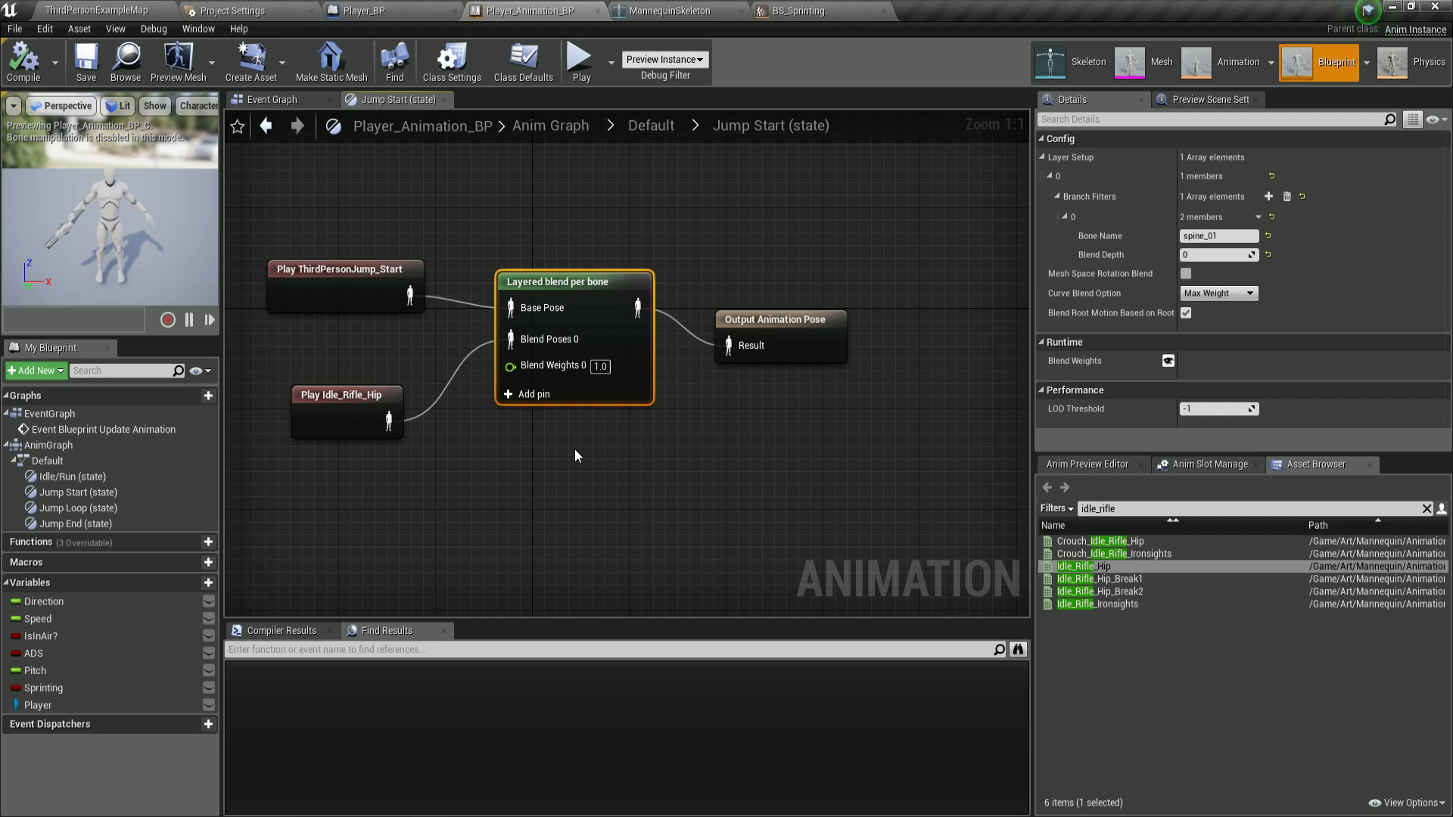
Open the Jump Loop state and add an Idle_Rifle_Hip animation player to its graph.
click(652, 127)
right_drag(769, 373, 658, 321)
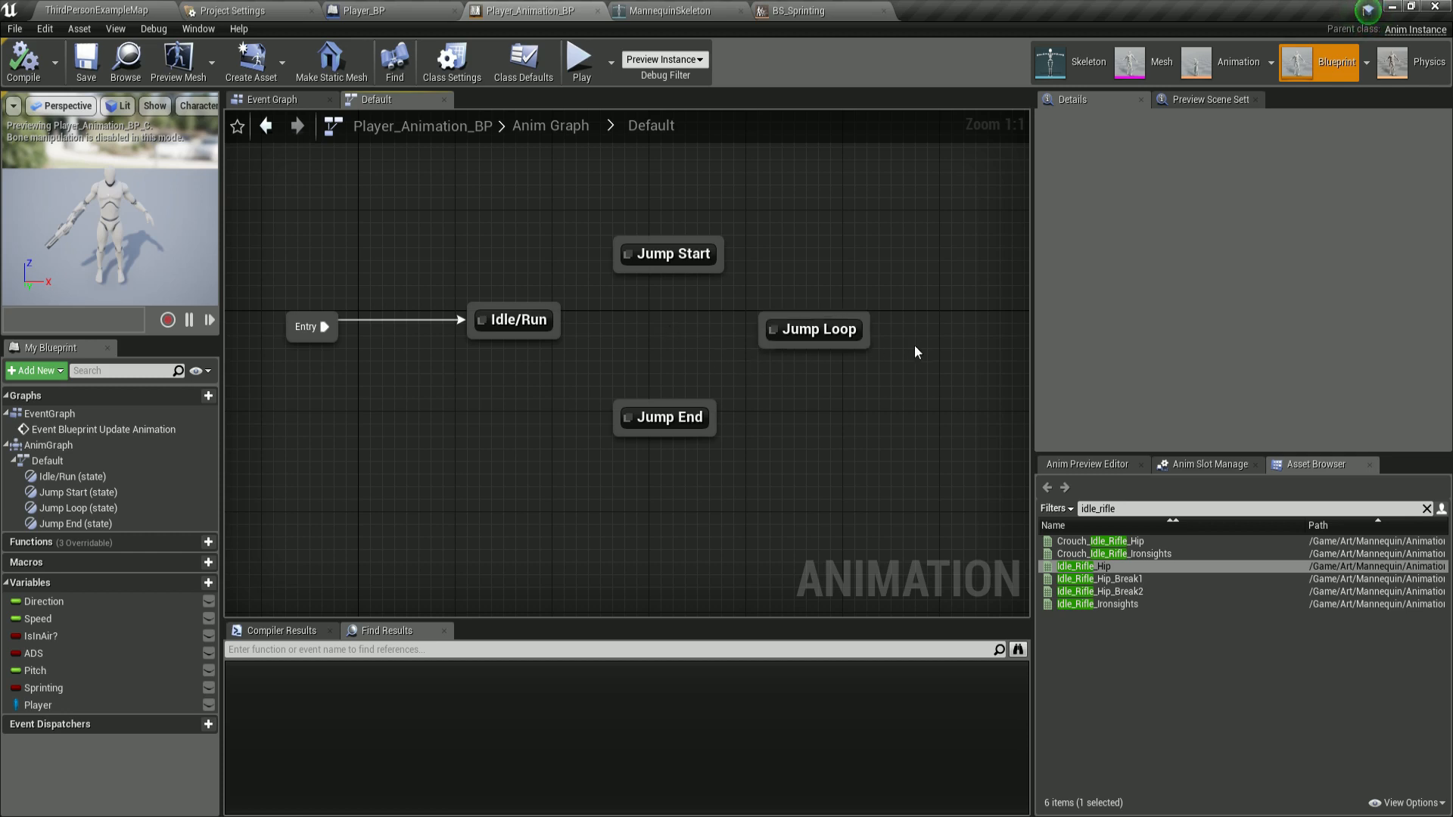
double_click(851, 327)
right_drag(850, 325, 740, 267)
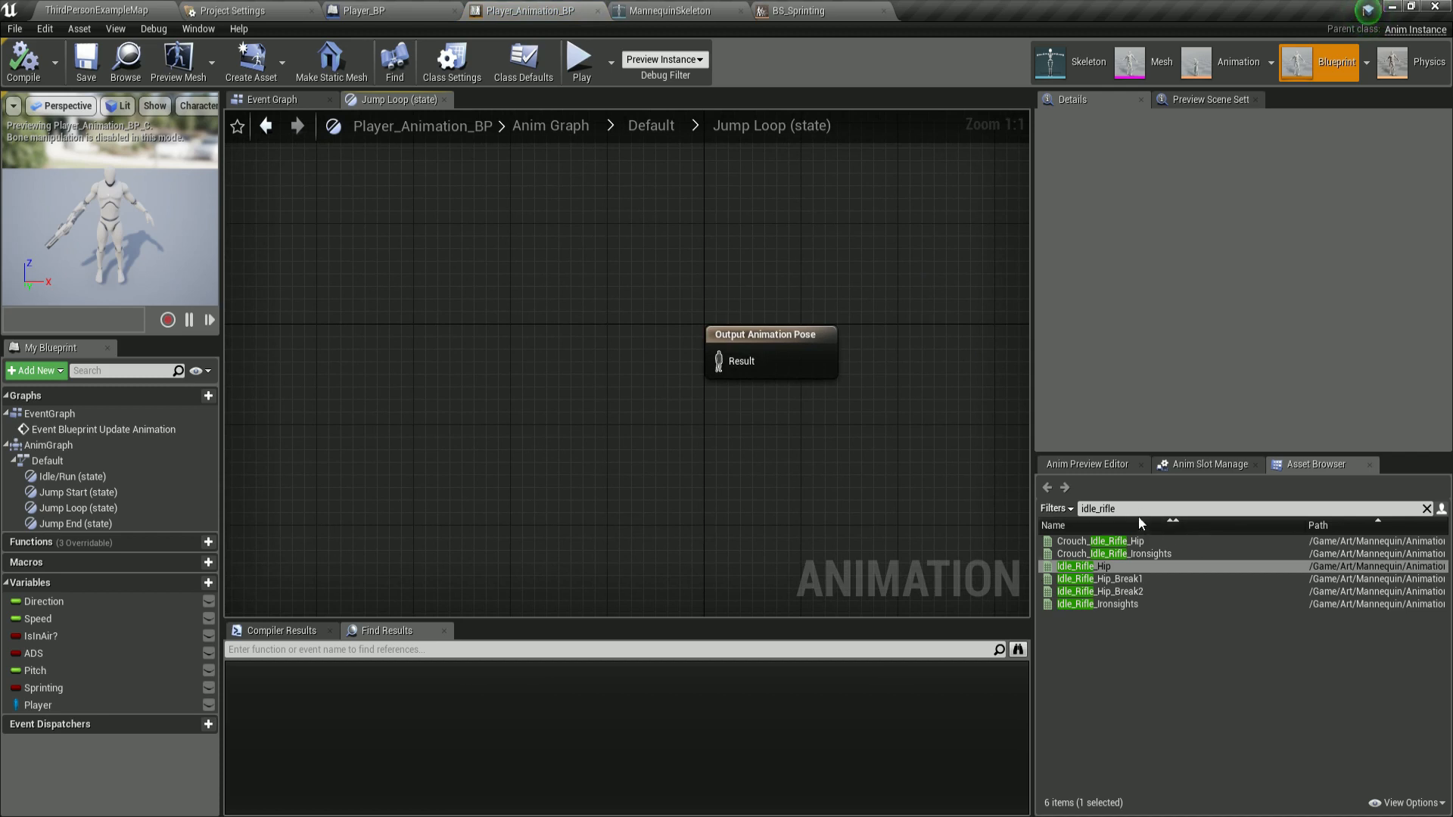
mouse_move(1078, 569)
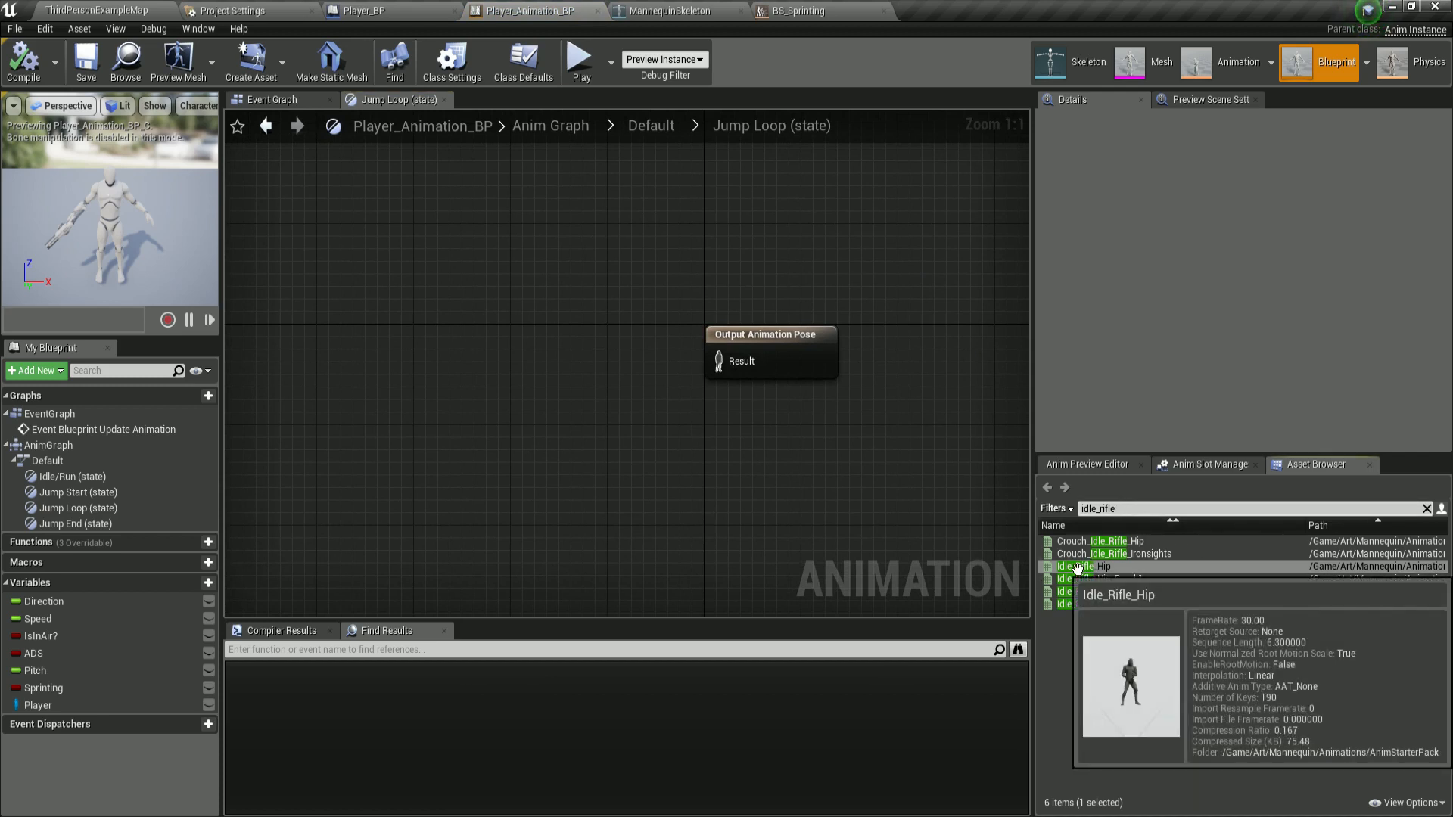
drag(1078, 569, 476, 491)
Search the assets for thirdPersonJump, add a ThirdPersonJump_Loop player, and arrange the nodes.
click(1163, 513)
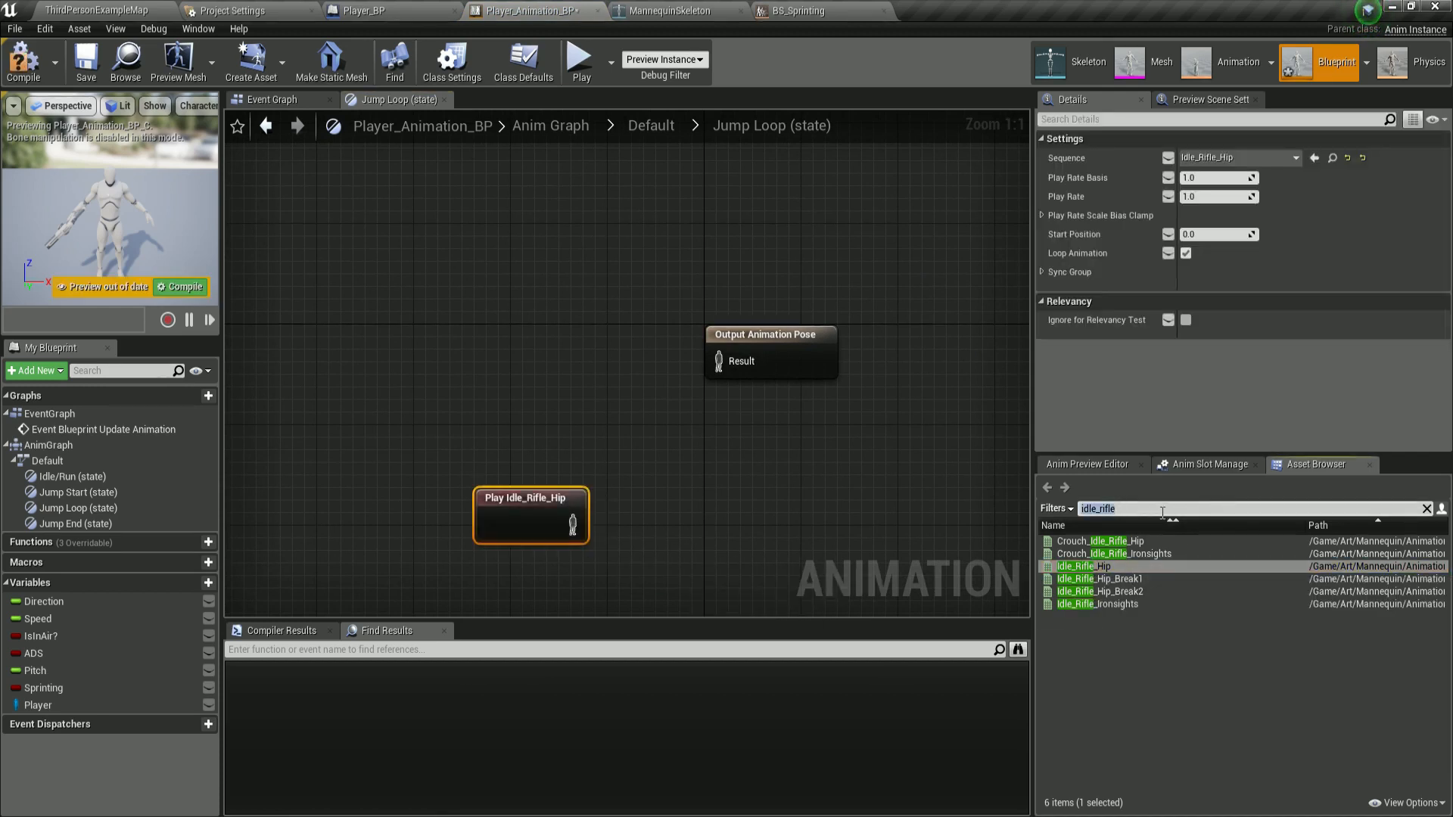
text(third)
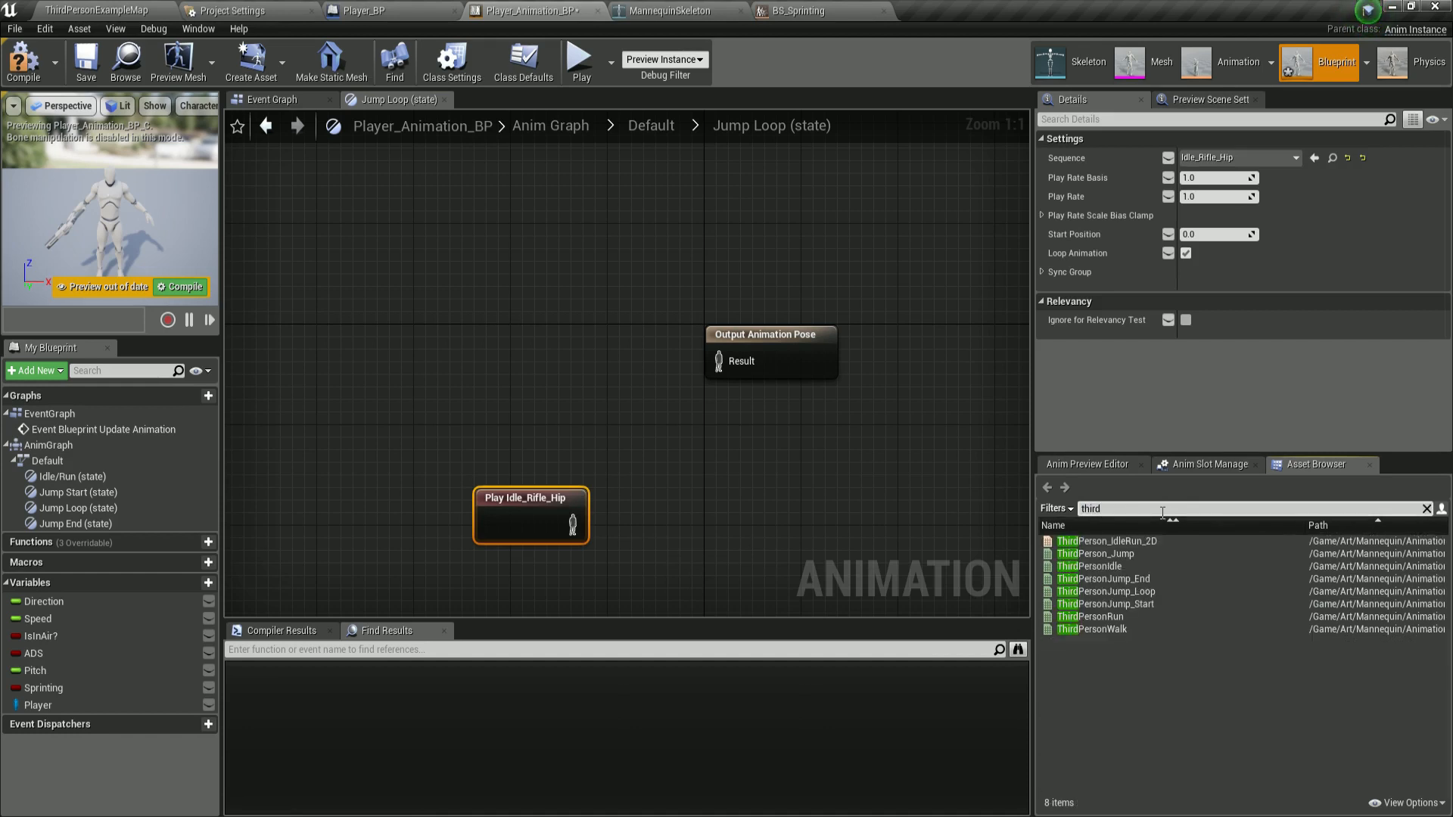
text(PersonJump)
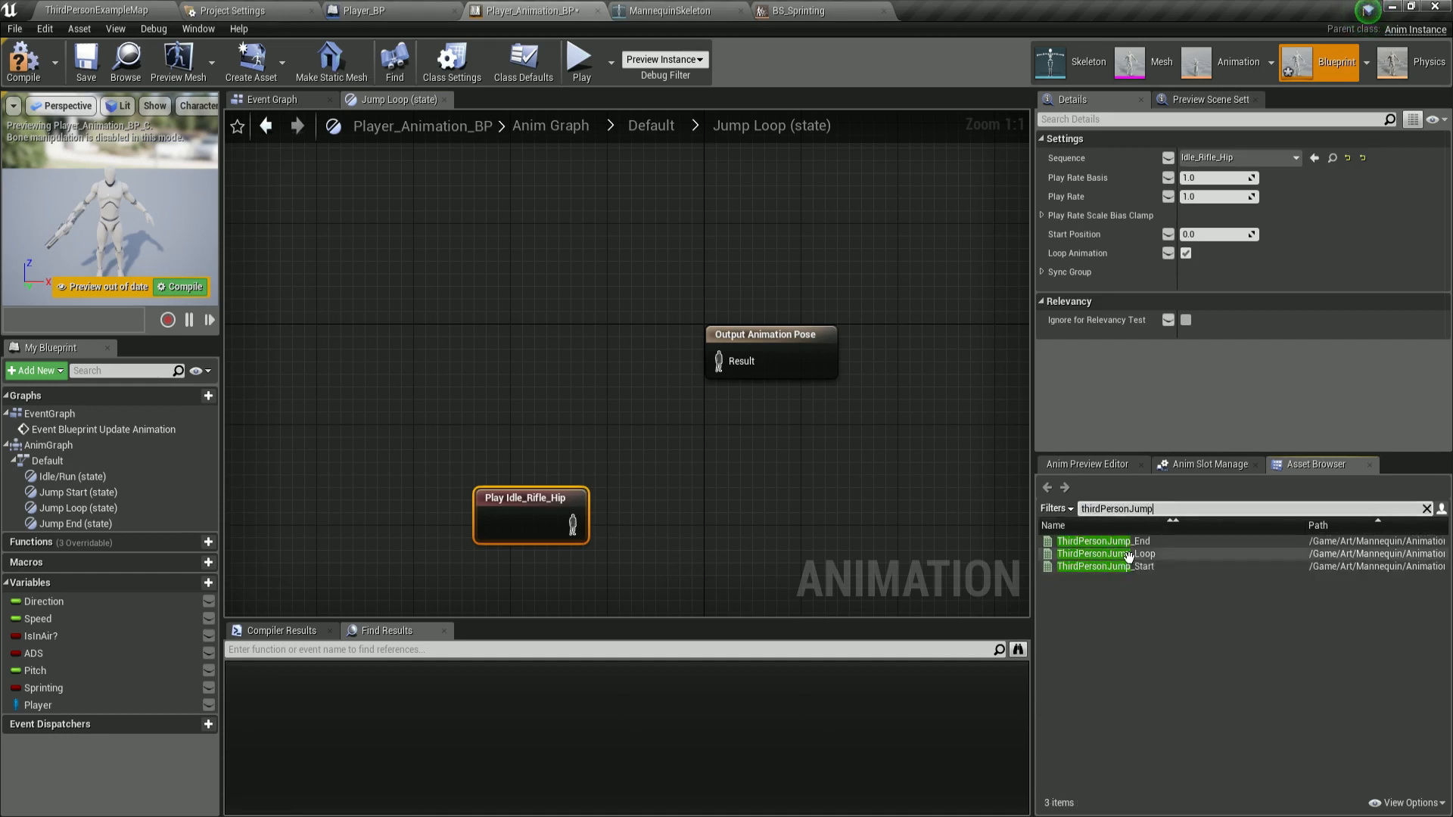
drag(1128, 556, 448, 317)
drag(523, 502, 487, 452)
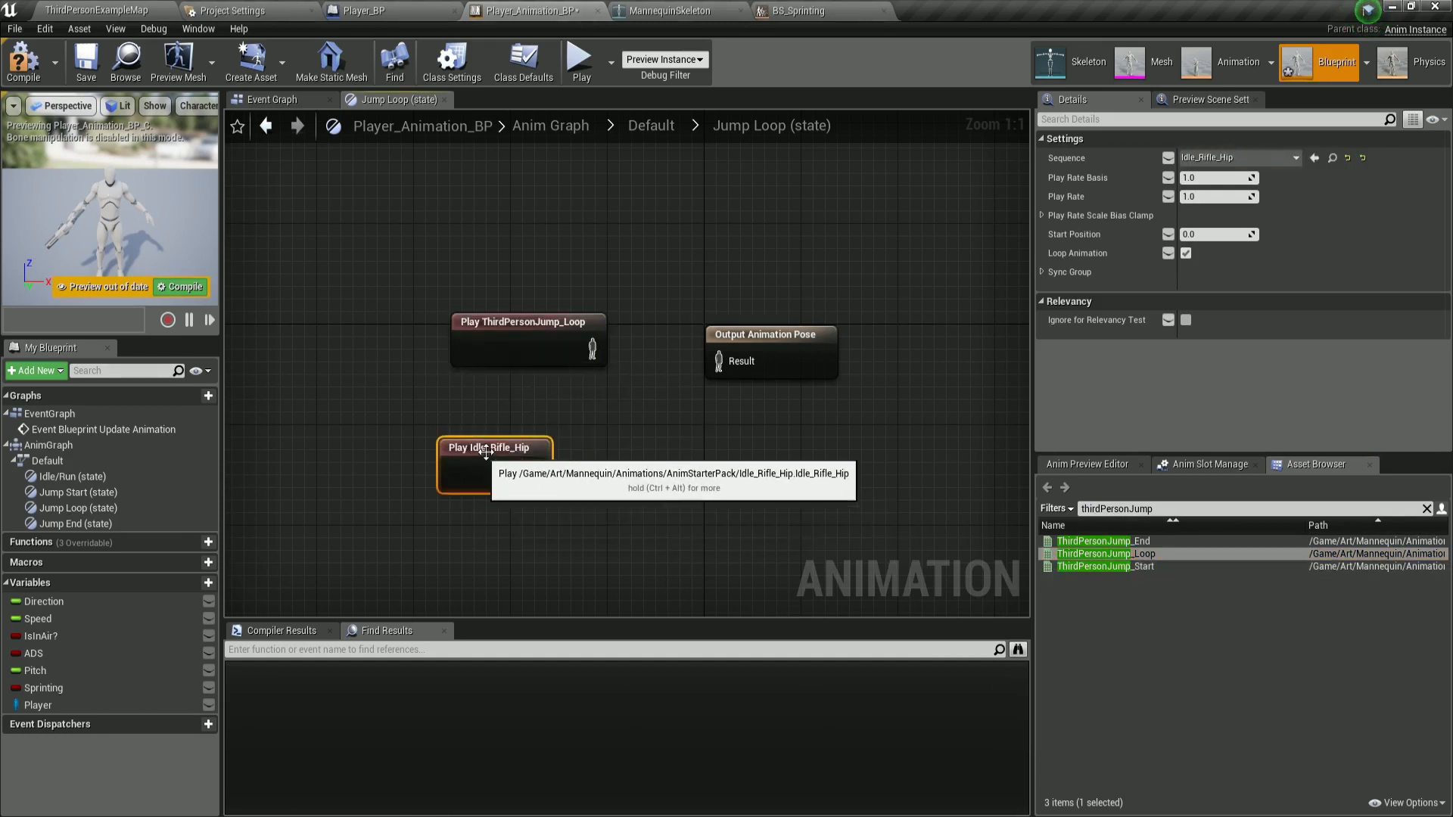
right_drag(737, 427, 593, 394)
drag(675, 329, 832, 368)
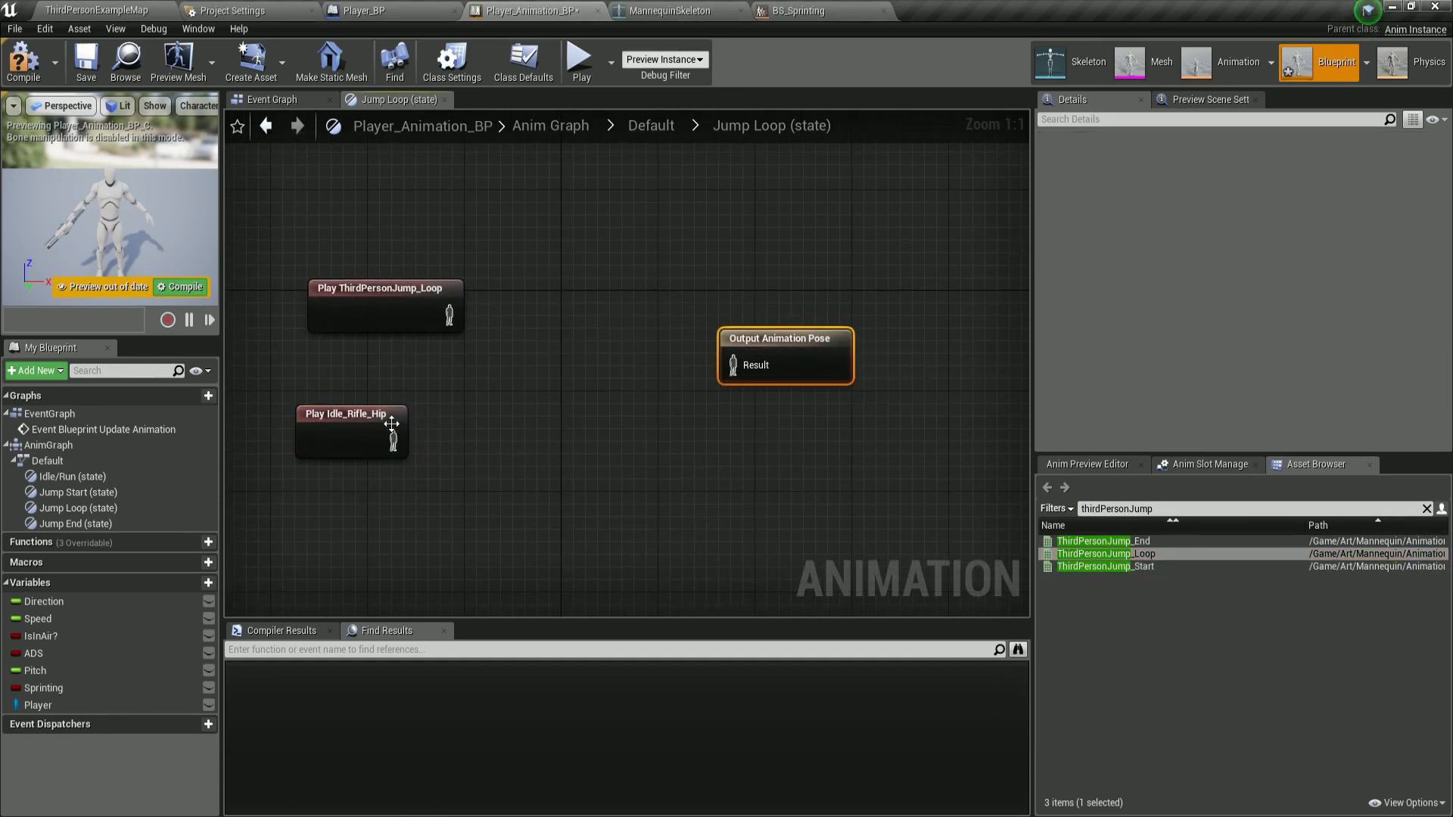
drag(391, 424, 403, 422)
drag(757, 339, 817, 325)
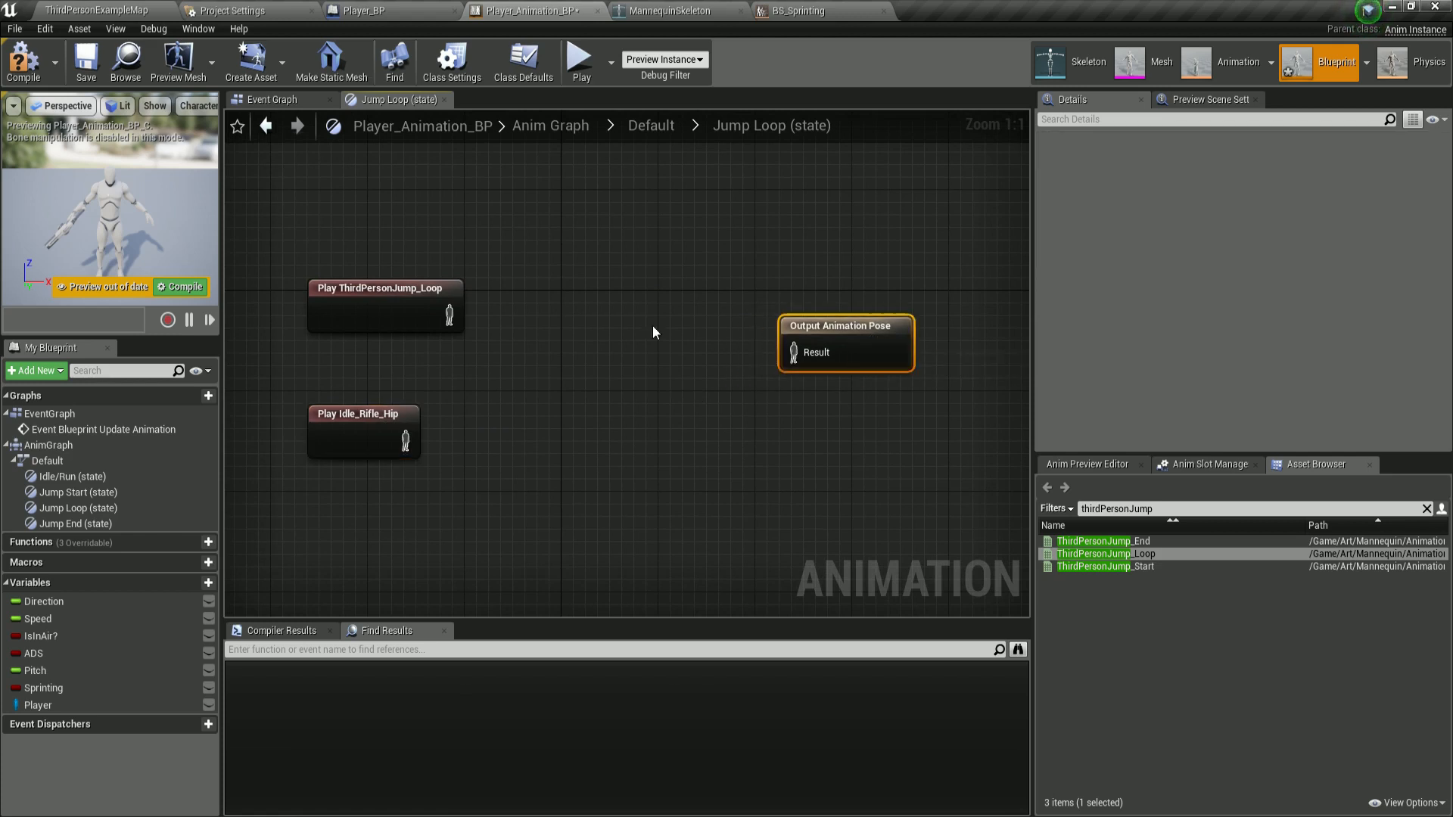
Add a Layered blend per bone node between the animation players and Output Animation Pose.
right_click(531, 287)
text(b)
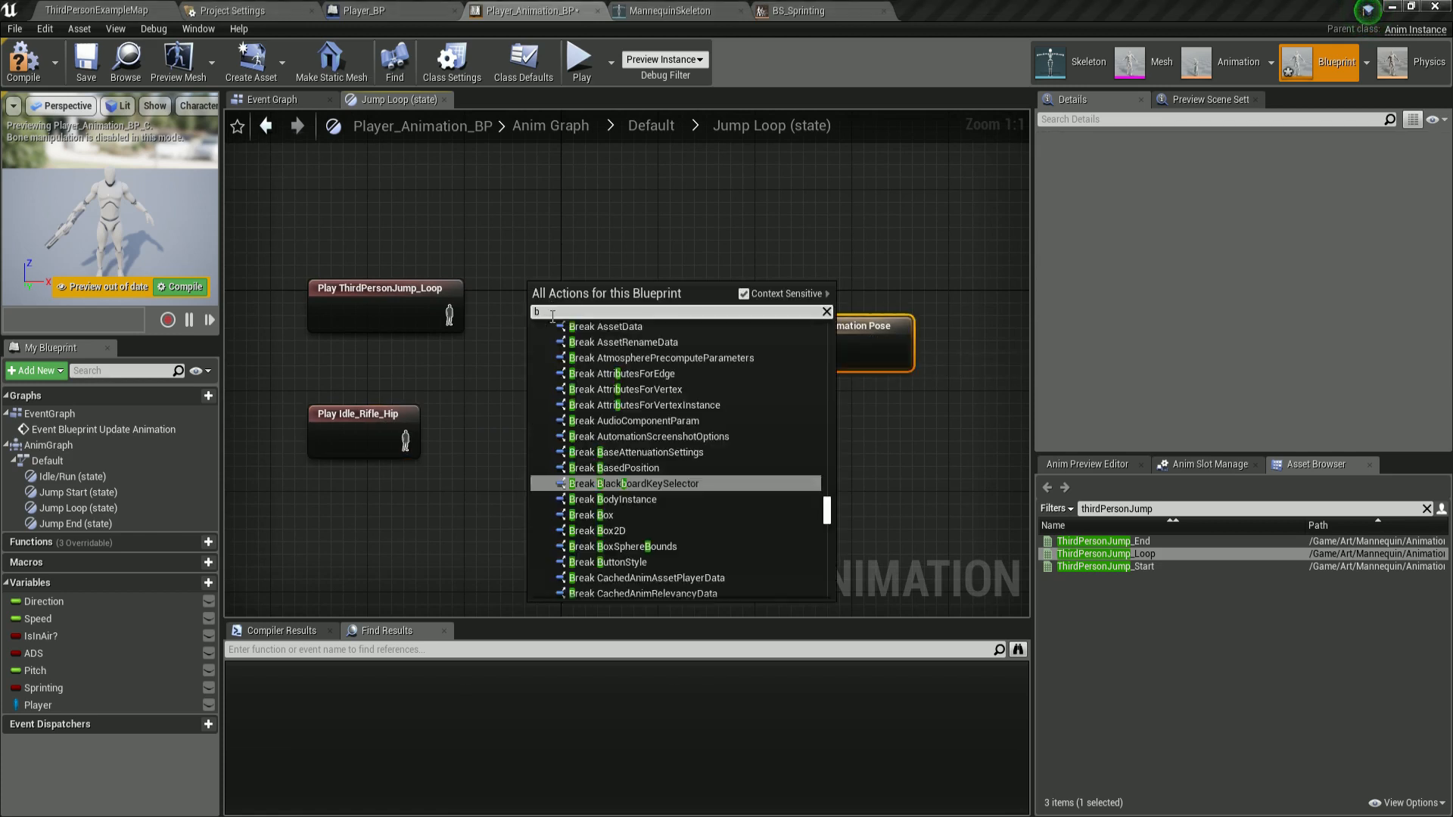
text(lend poses per bone)
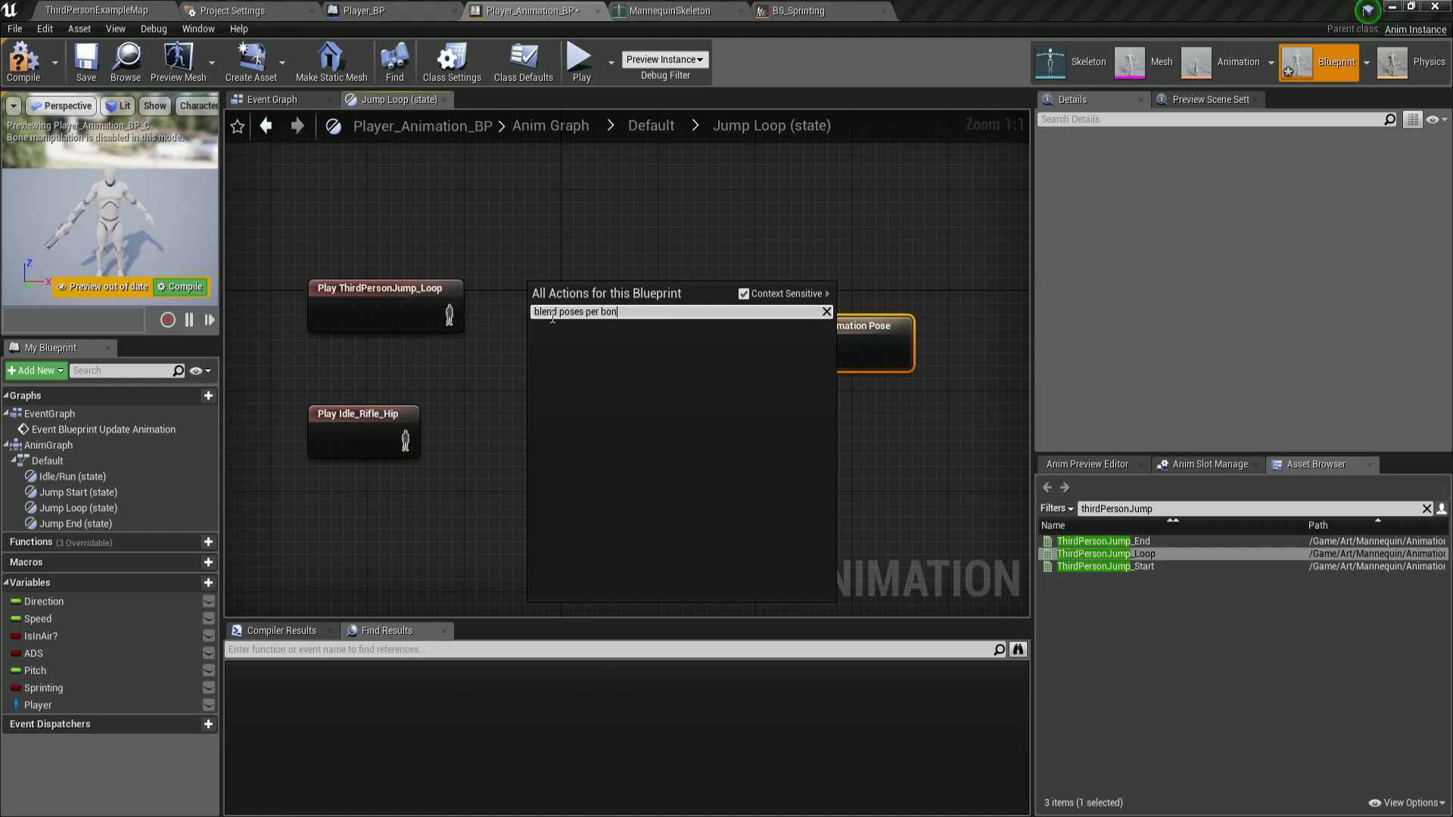
key(BackSpace)
key(BackSpace)
key(BackSpace)
key(BackSpace)
key(BackSpace)
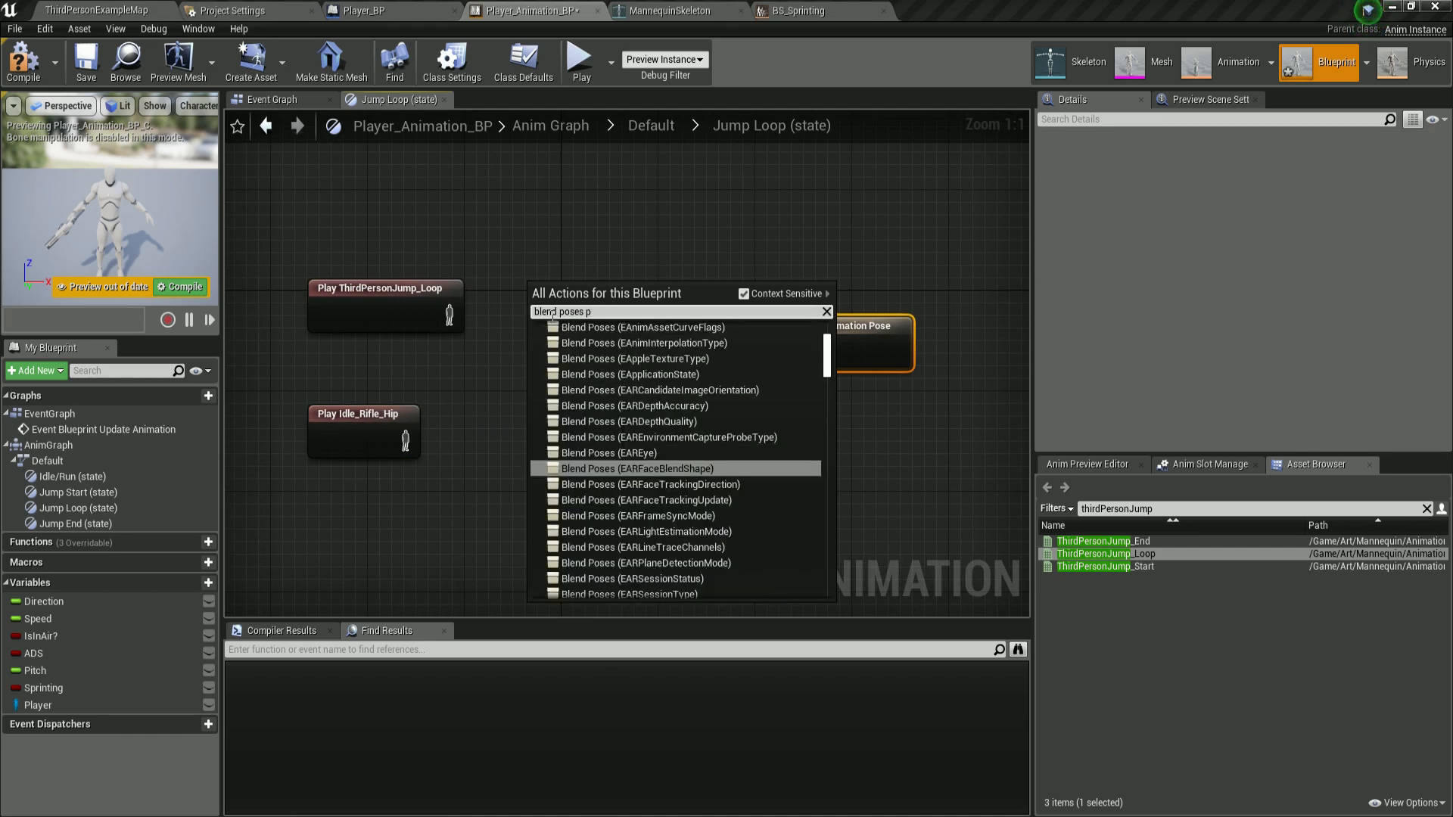
key(BackSpace)
key(BackSpace)
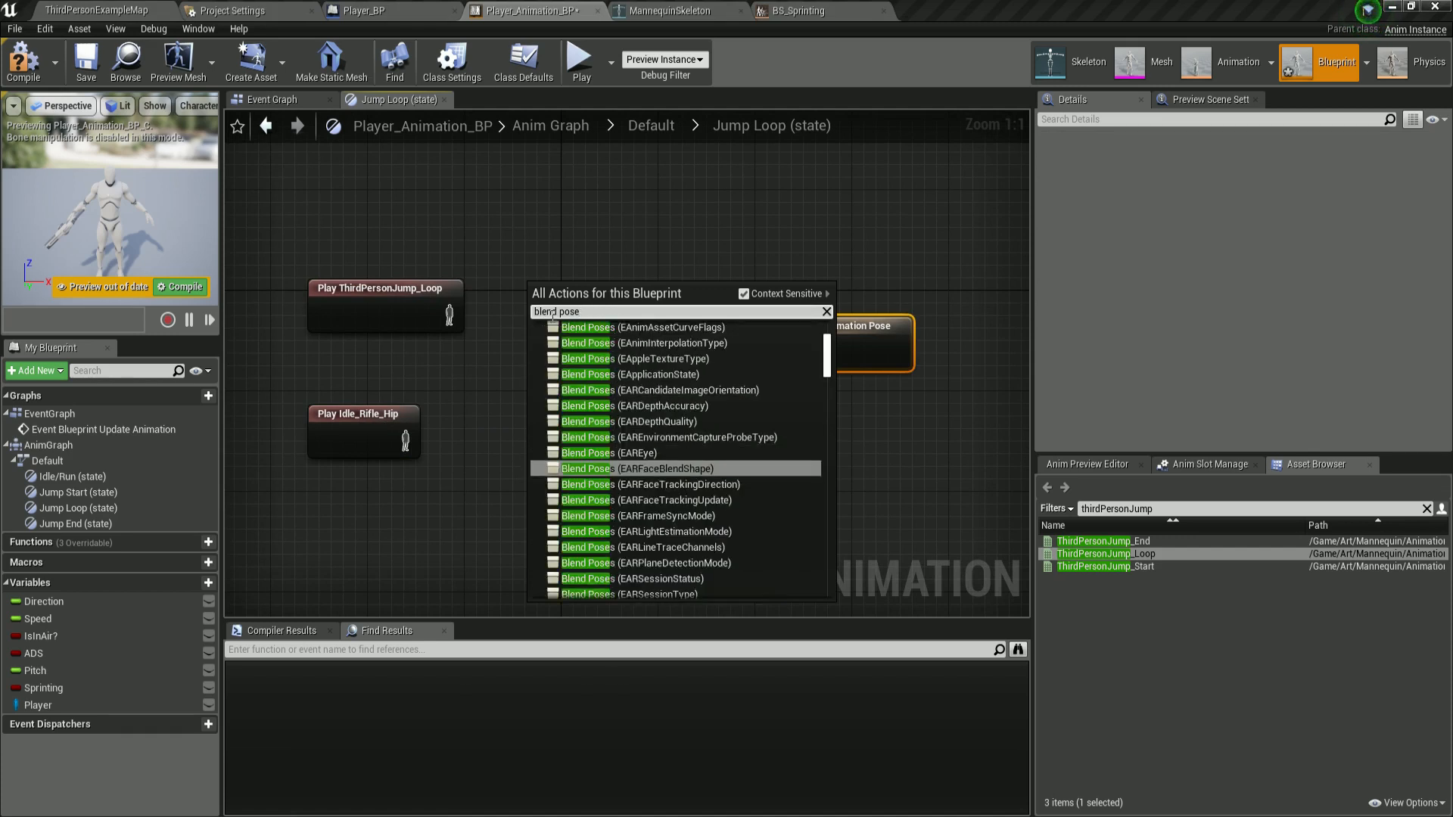
key(BackSpace)
key(BackSpace)
key(BackSpace)
key(BackSpace)
key(BackSpace)
key(BackSpace)
key(BackSpace)
key(BackSpace)
key(BackSpace)
key(BackSpace)
key(BackSpace)
text(layered)
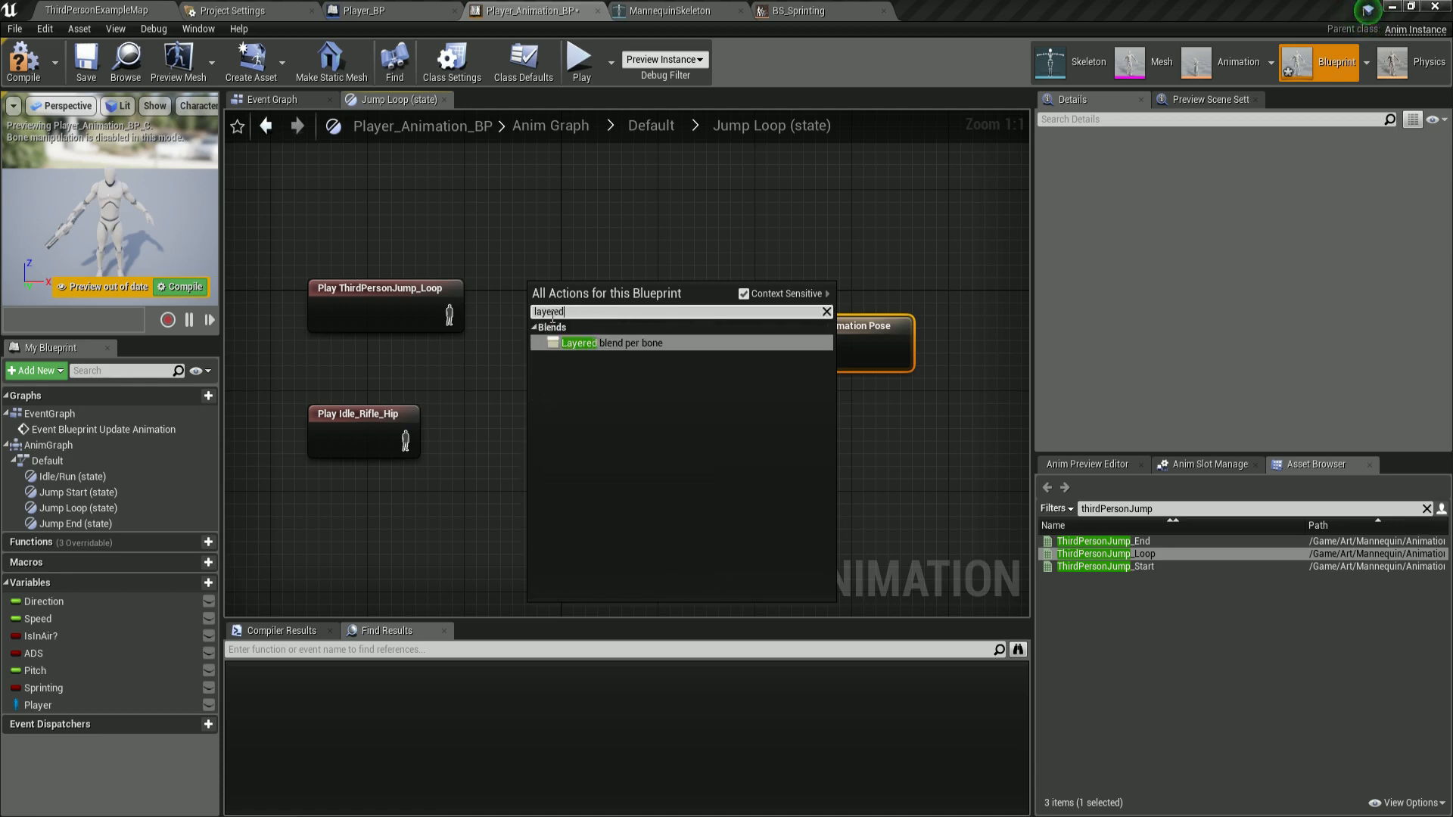
text( b)
click(613, 344)
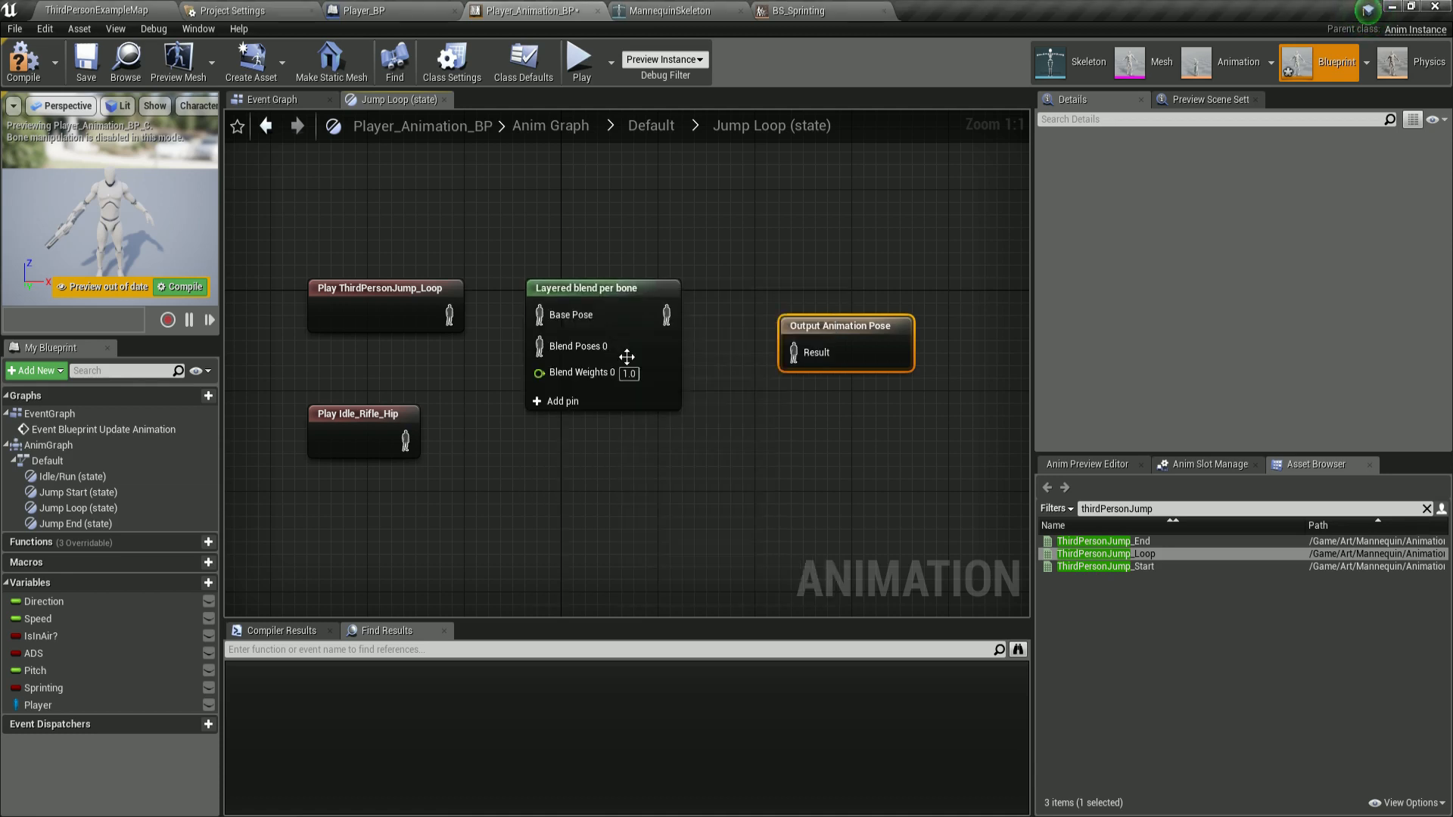
click(636, 328)
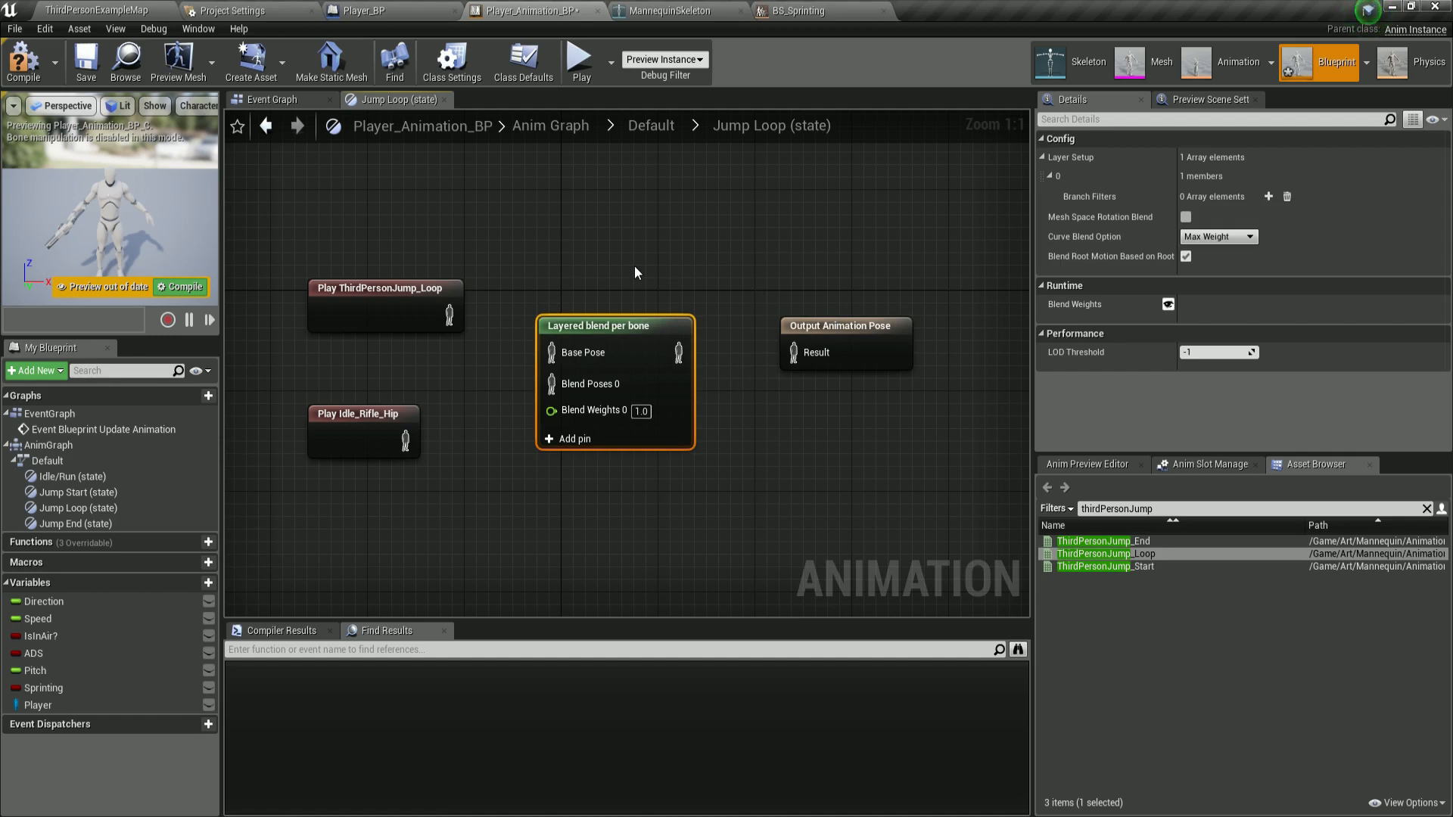
Wire ThirdPersonJump_Loop into Base Pose, Idle_Rifle_Hip into Blend Poses 0, the blend into Output Animation Pose, and compile.
drag(450, 315, 551, 354)
drag(406, 442, 551, 383)
drag(681, 363, 808, 354)
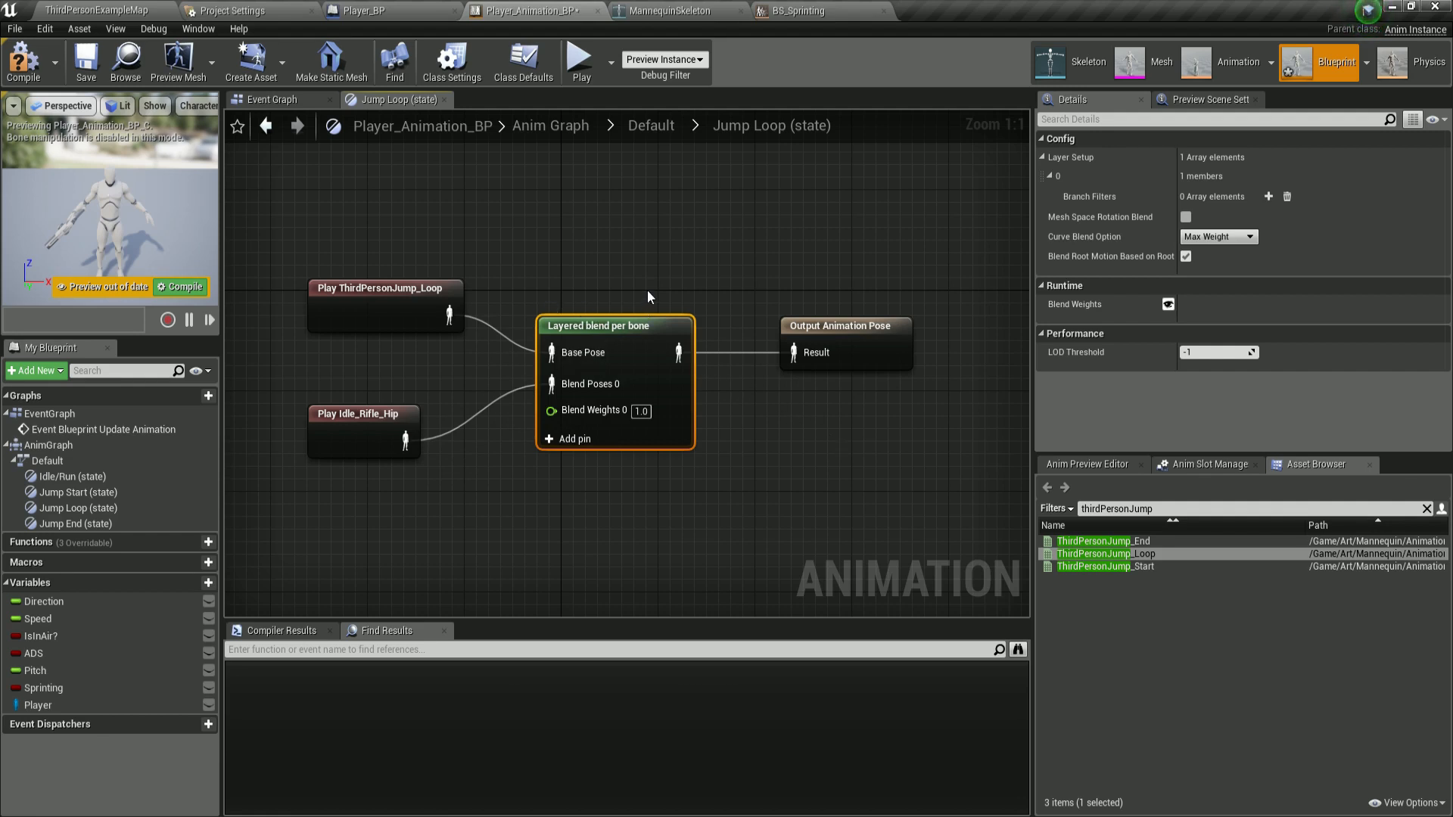
click(22, 61)
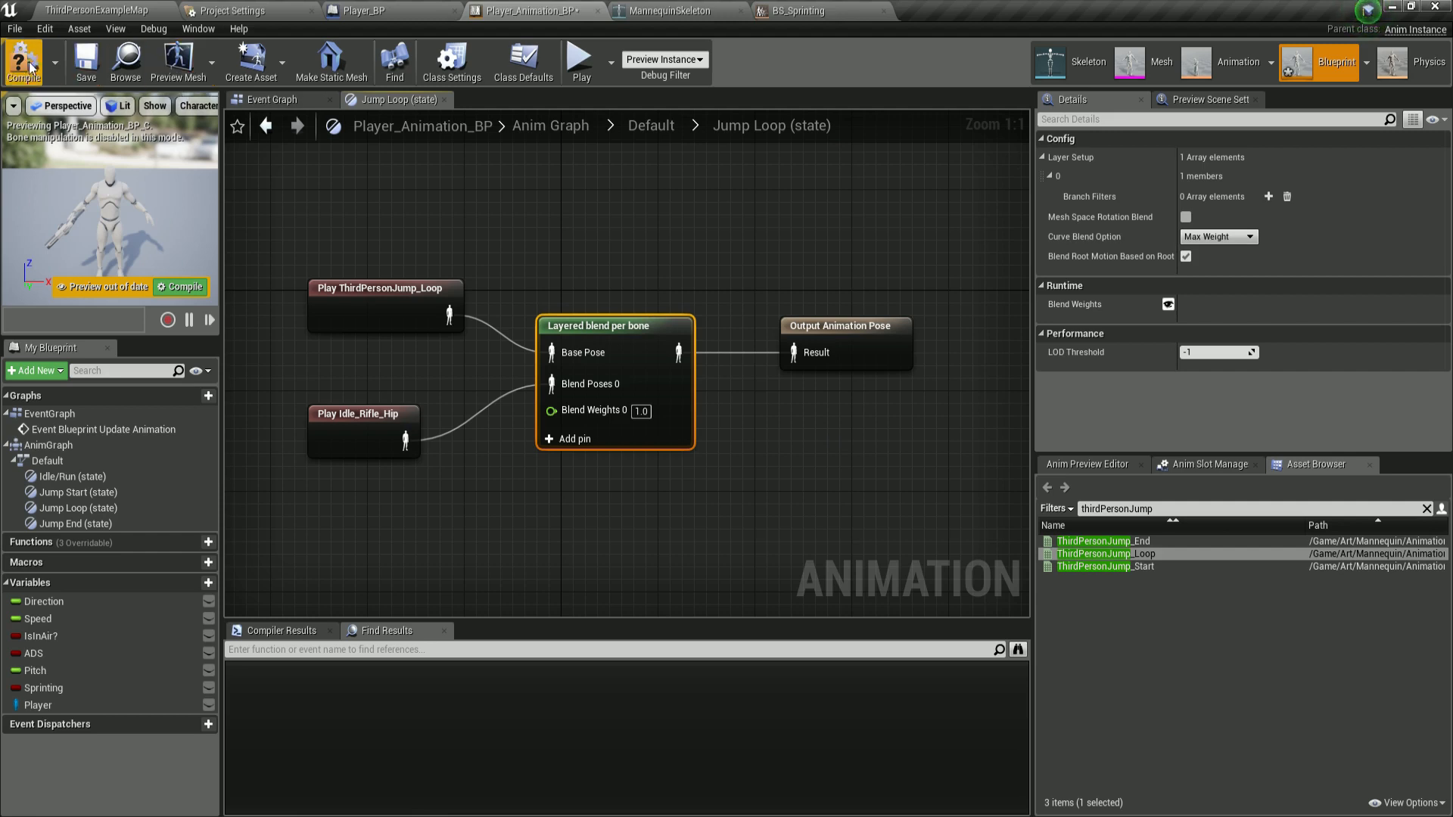
Review the Jump Start state's Layered blend per bone branch filter settings.
click(649, 141)
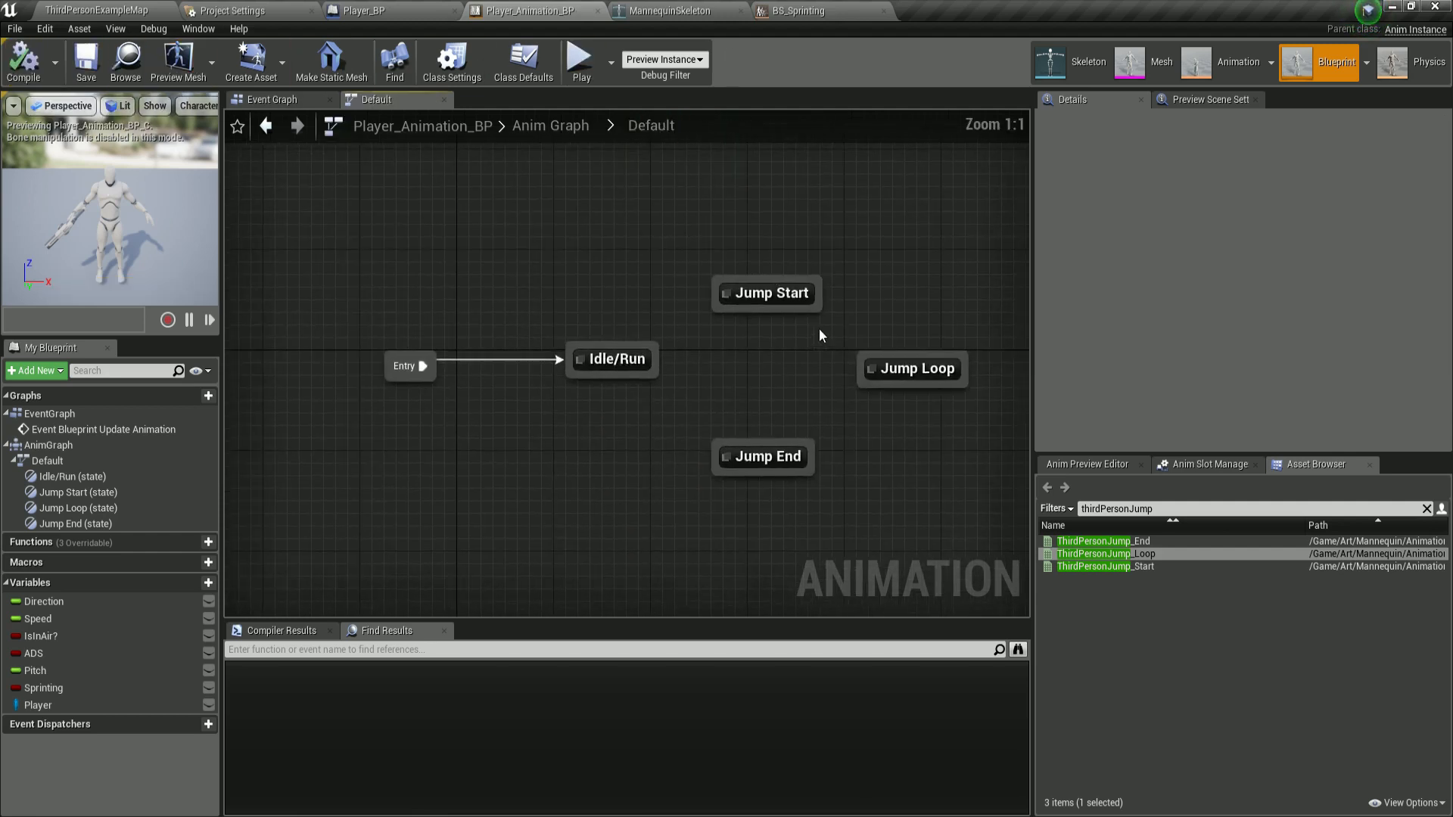
double_click(782, 301)
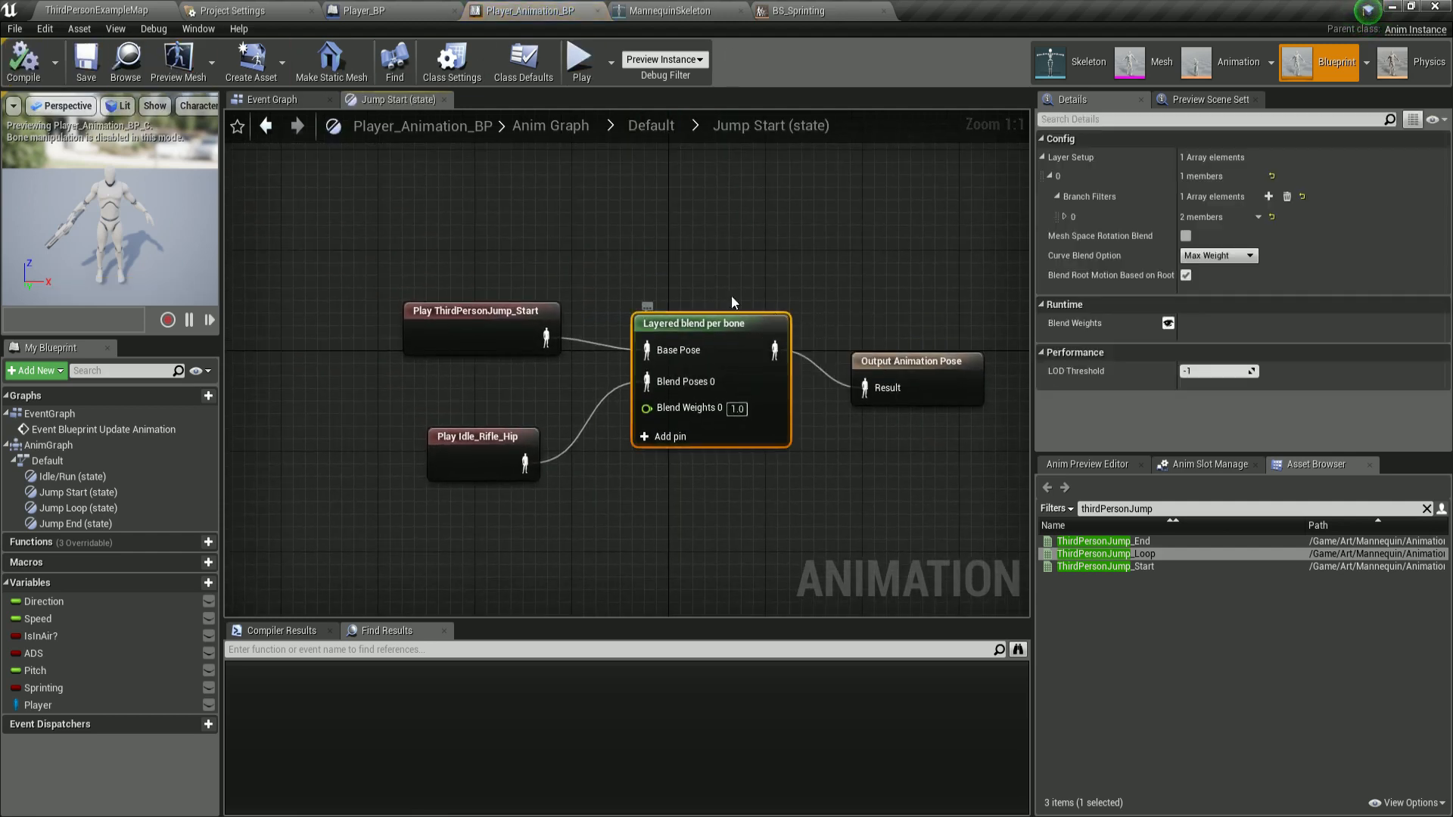
right_drag(731, 295, 693, 287)
right_drag(803, 284, 747, 270)
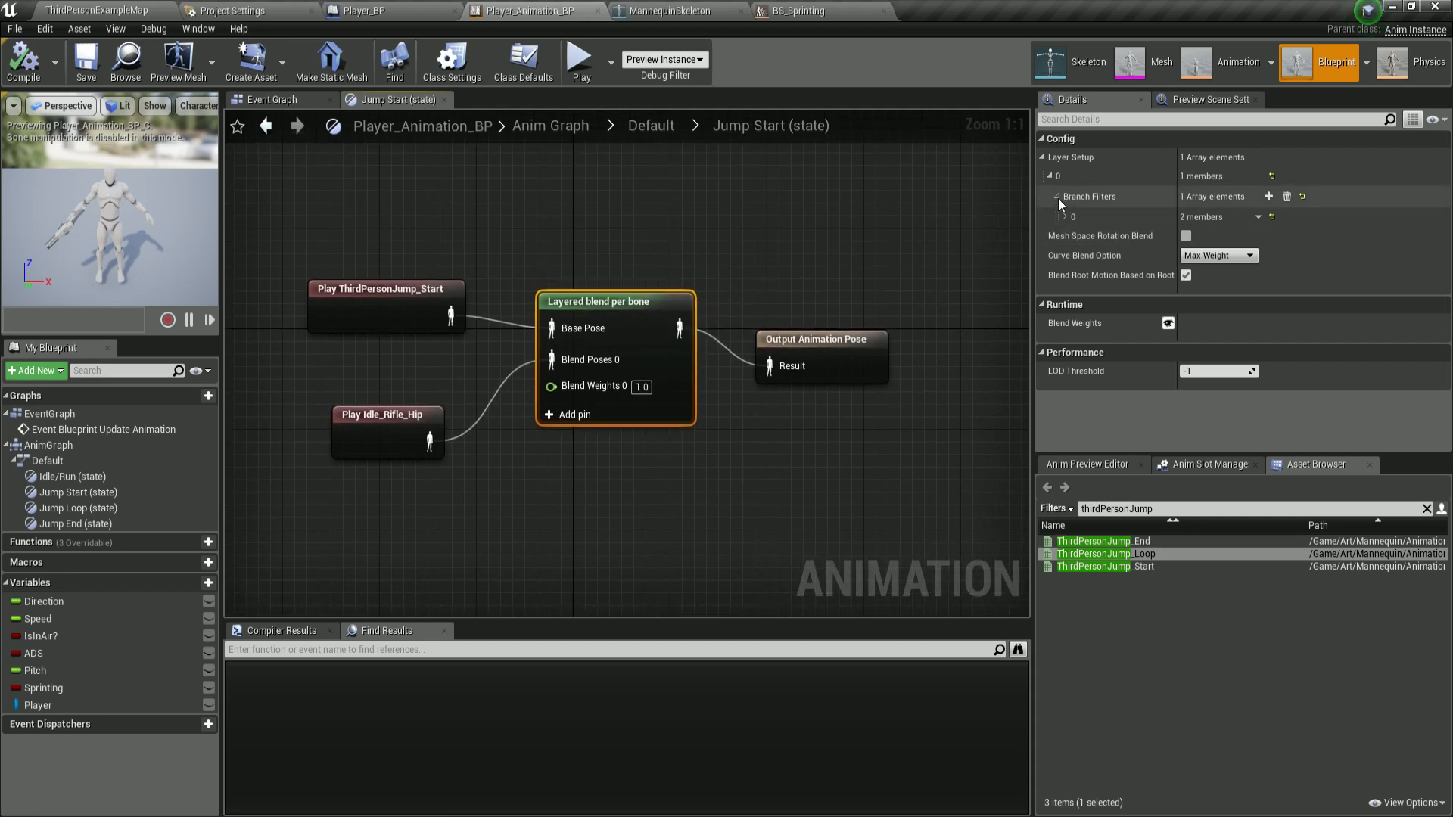
click(1063, 217)
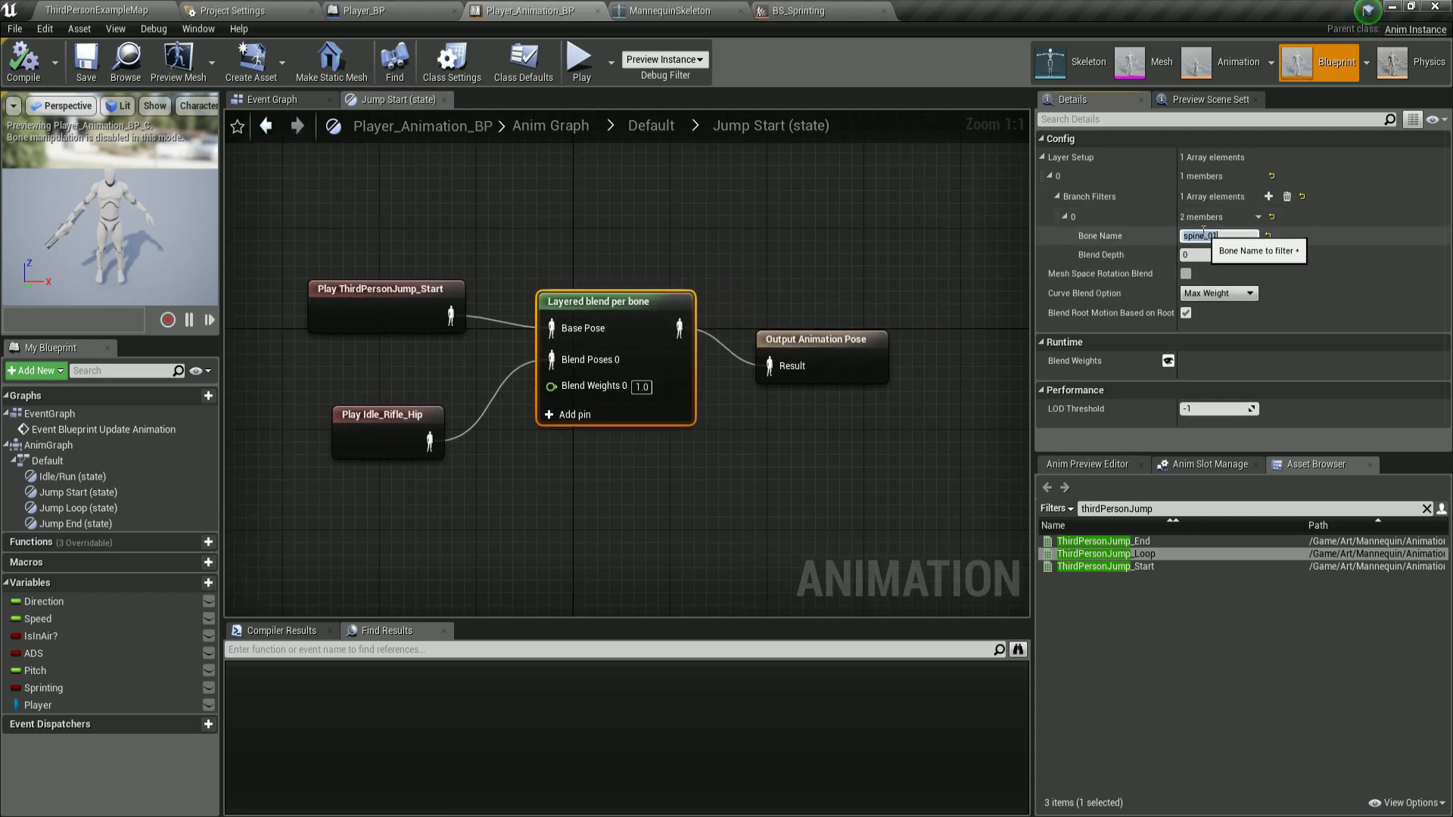
click(629, 165)
click(639, 126)
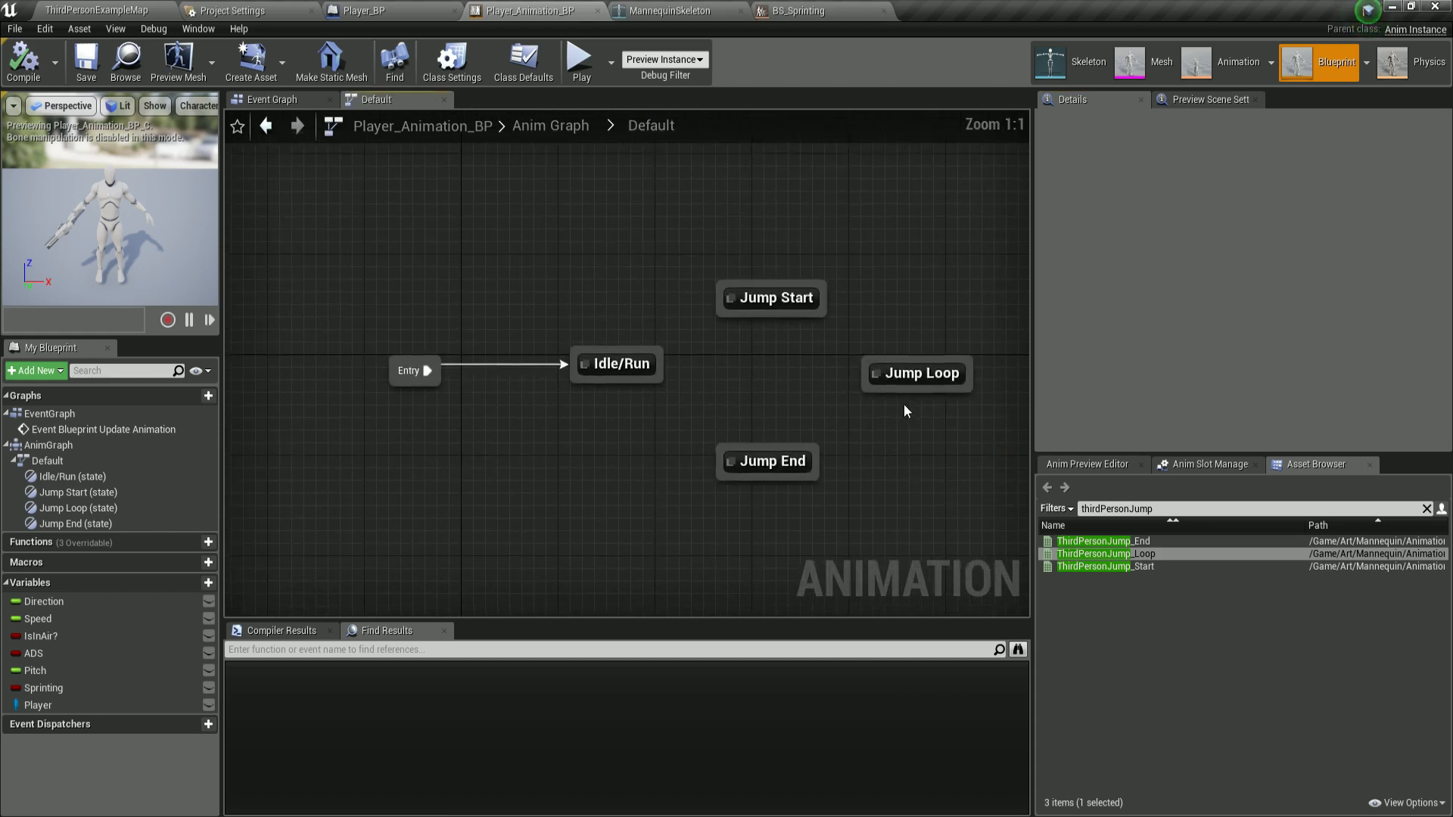
In the Jump Loop state, add a branch filter on the Layered blend per bone with bone name spine_01, compile, save, and return to the state machine.
double_click(912, 373)
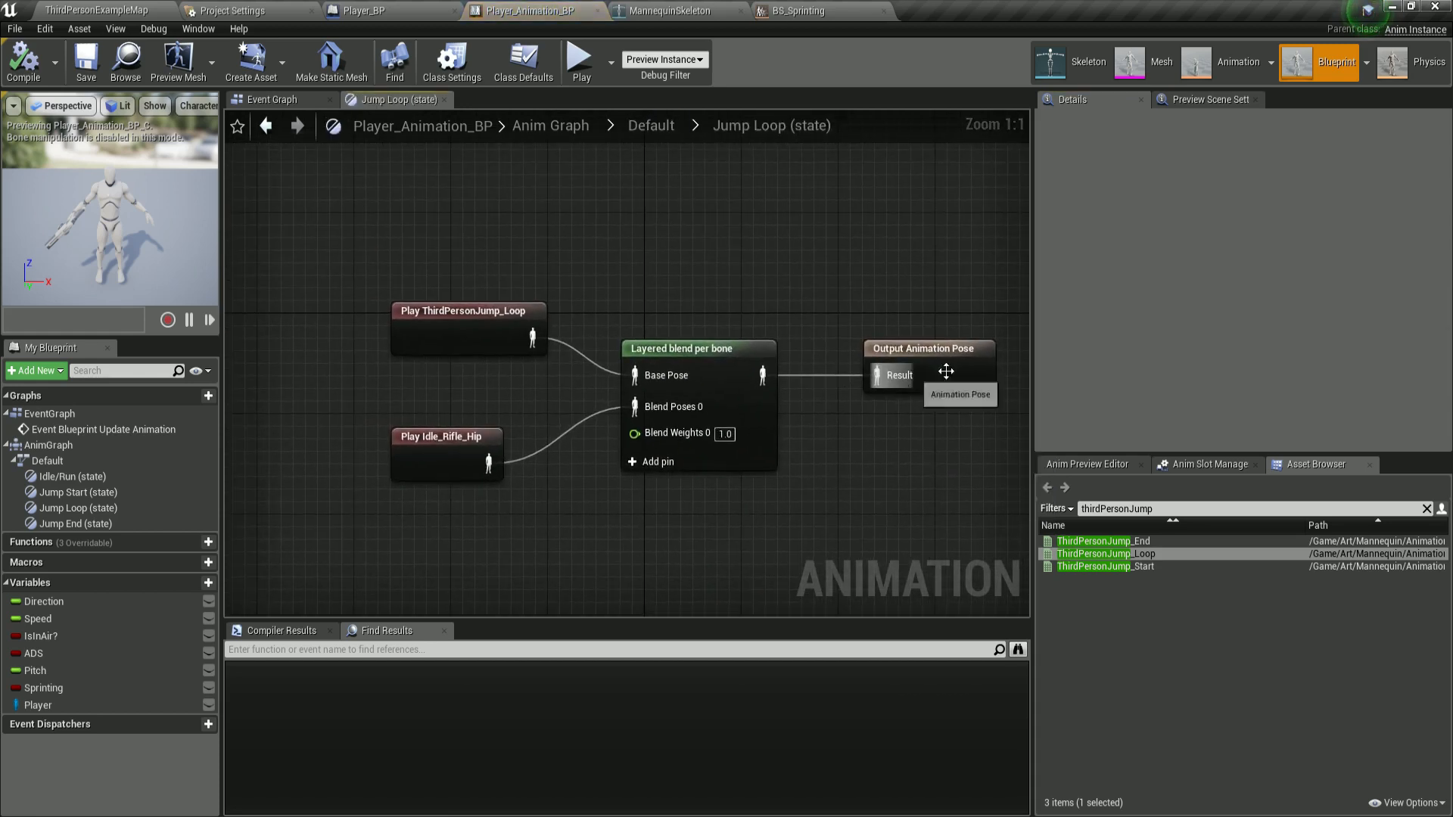
click(708, 383)
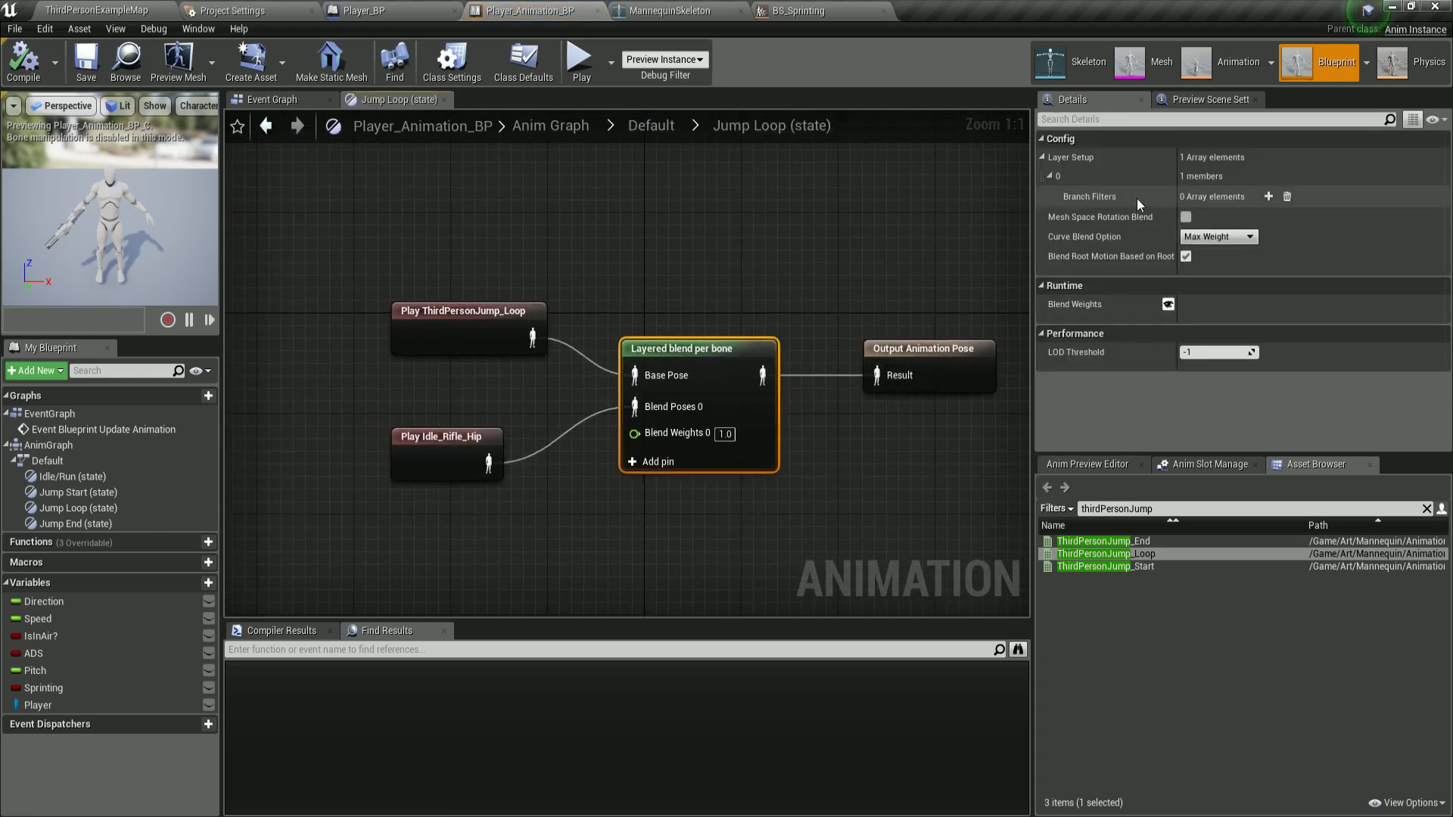
click(1270, 197)
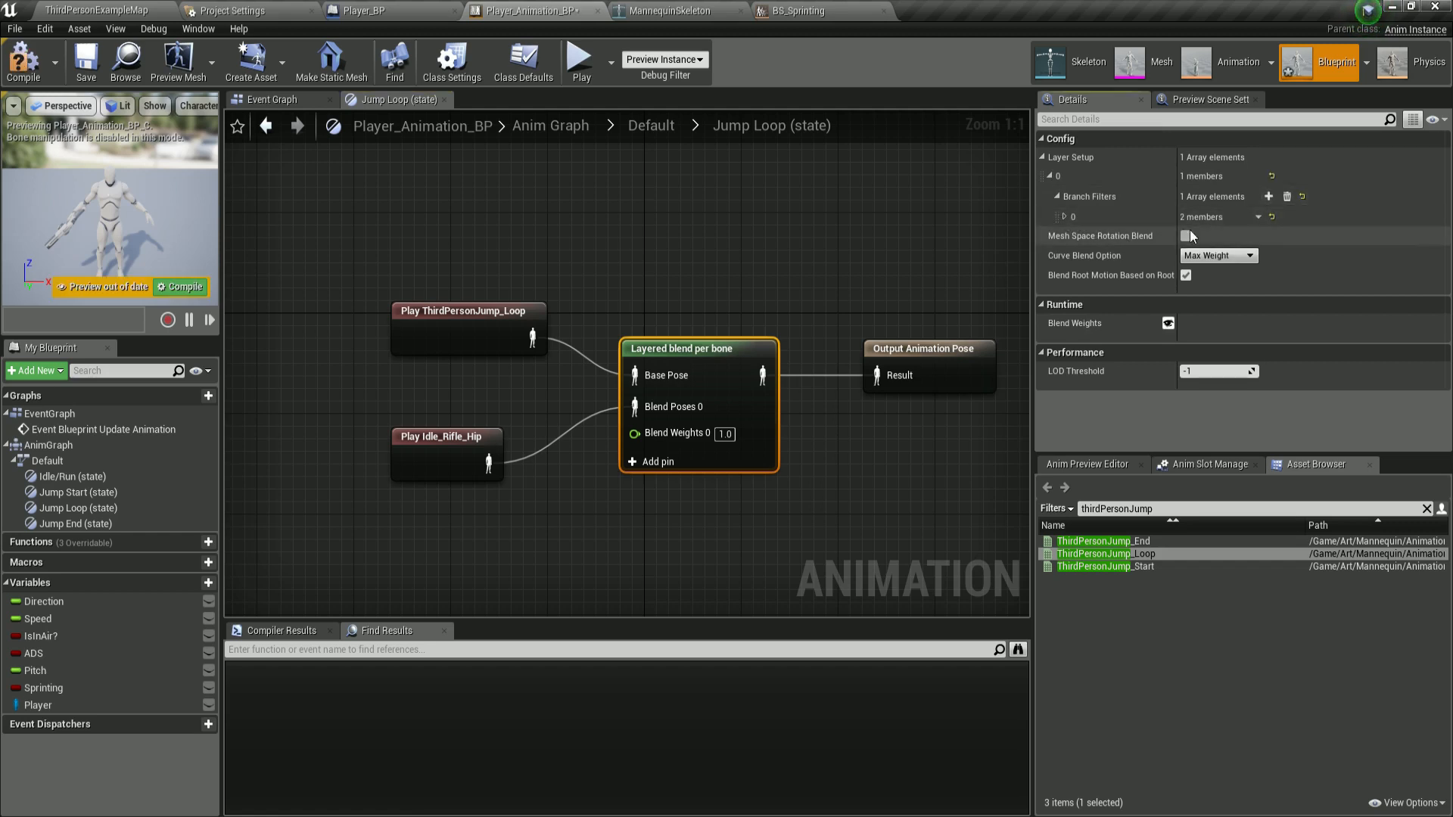
click(1064, 216)
click(1212, 235)
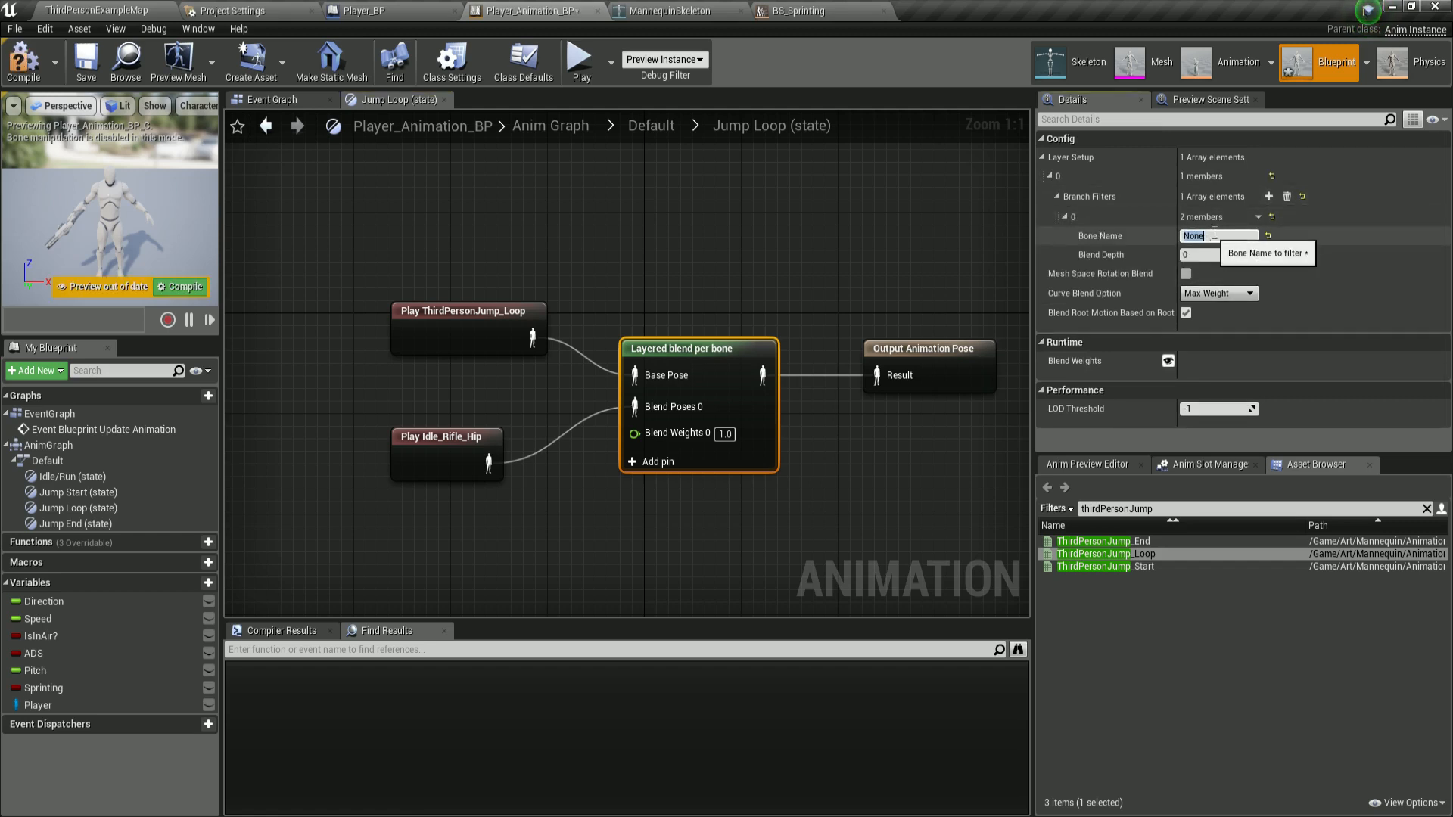
text(spine_01)
key(Return)
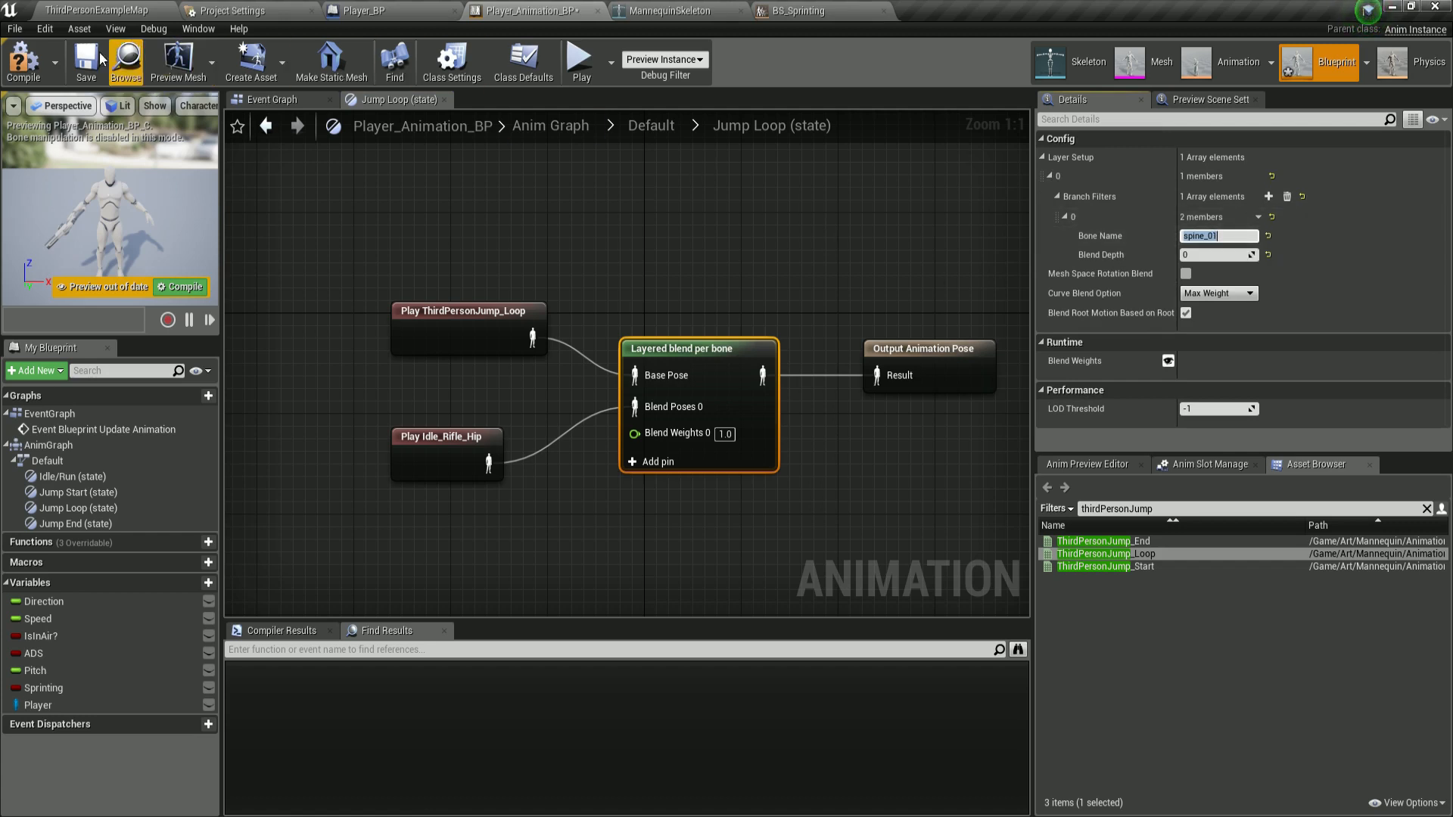
click(24, 60)
click(87, 61)
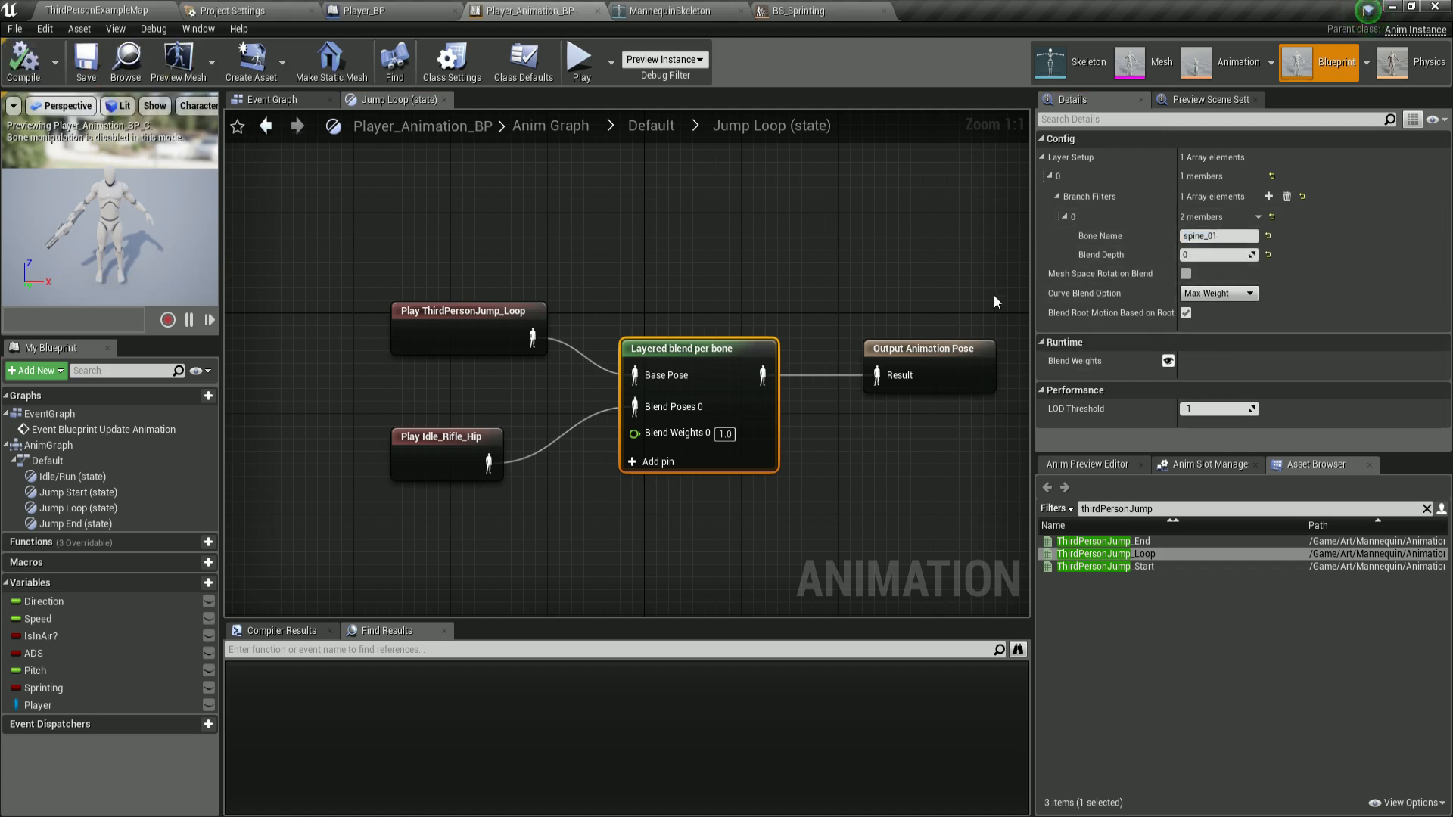
right_drag(773, 201, 735, 175)
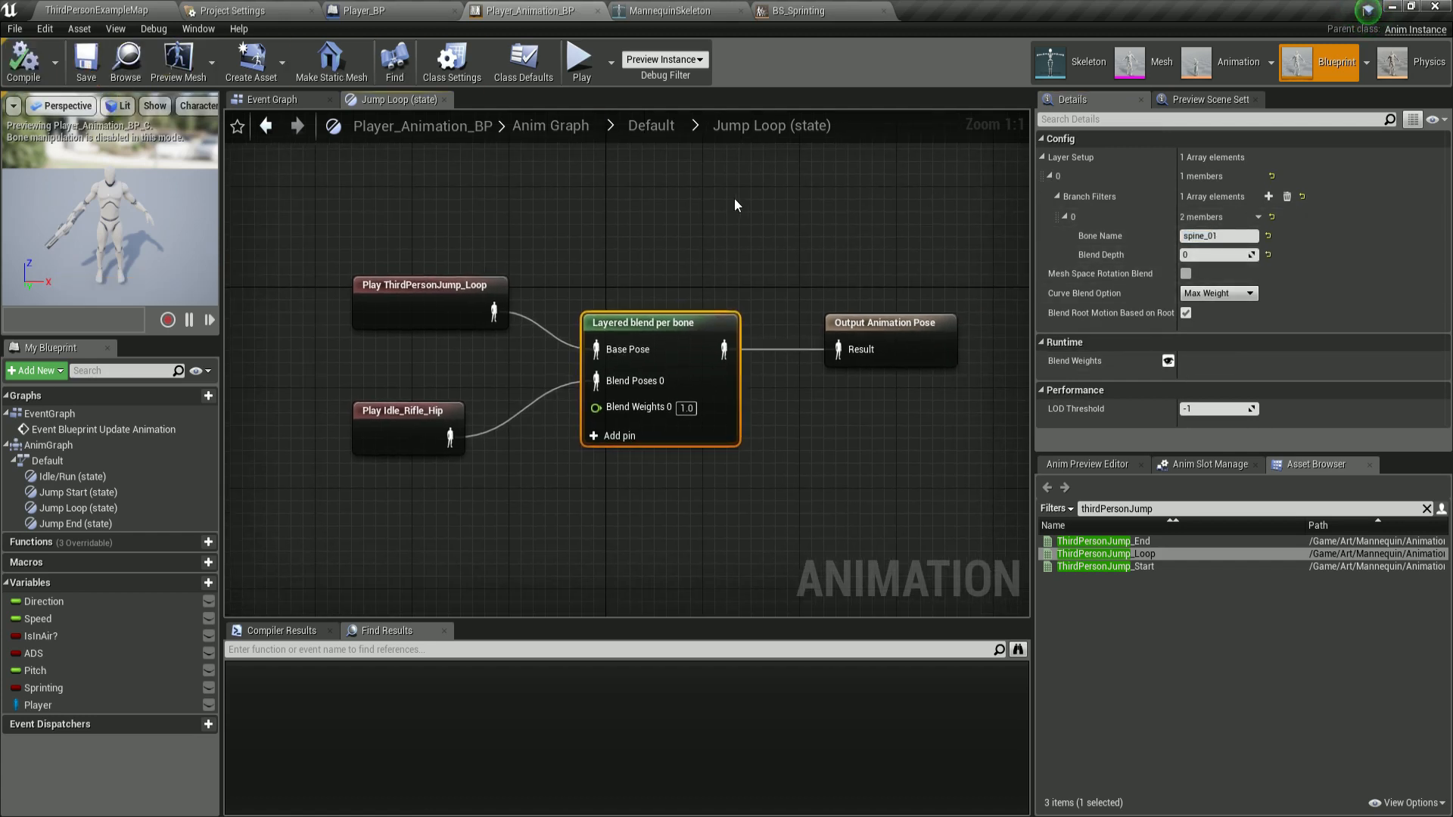
click(655, 125)
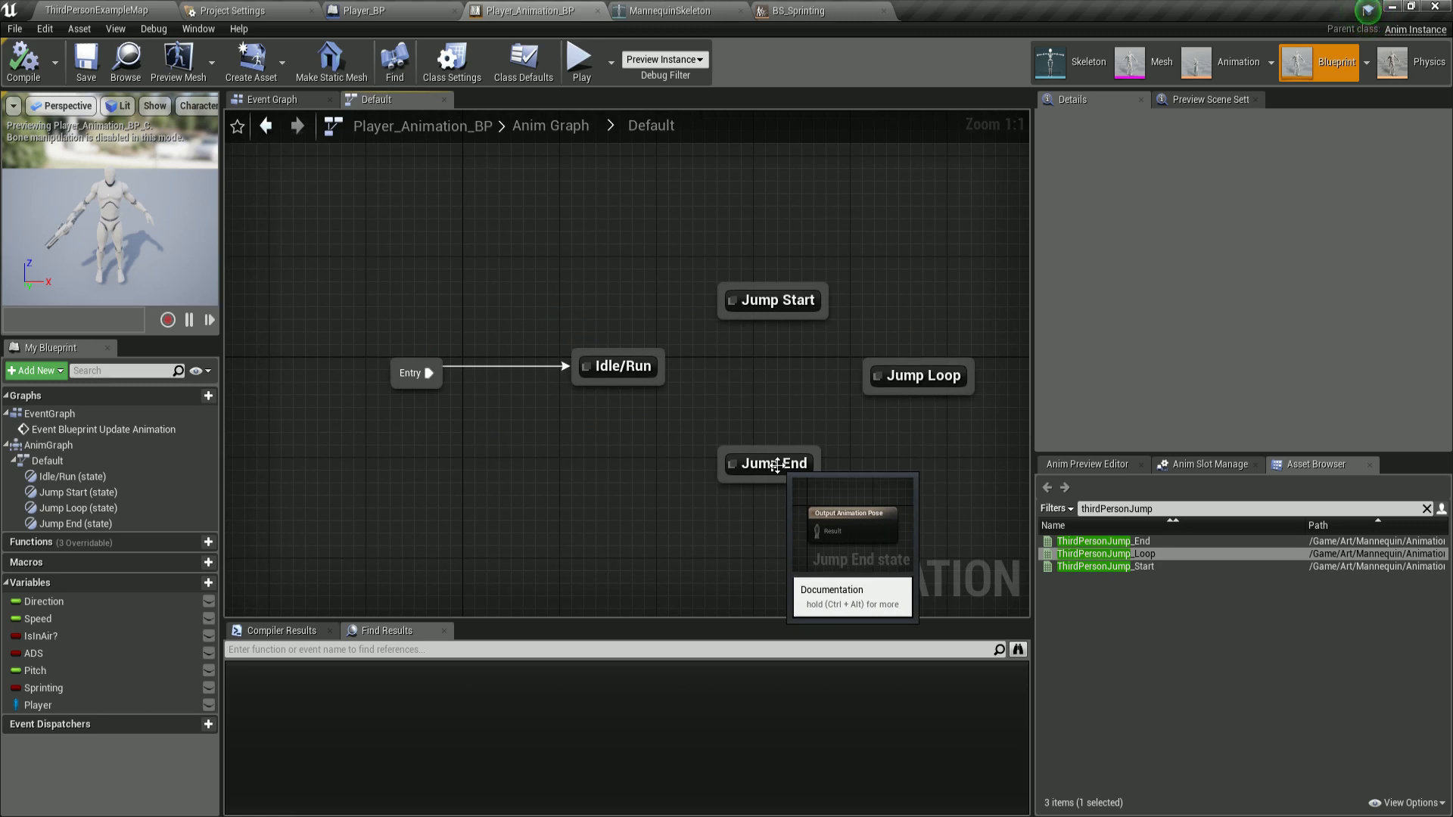
Open the Jump End state and add a ThirdPerson_Jump animation player from the asset browser.
double_click(776, 465)
right_drag(776, 466, 620, 422)
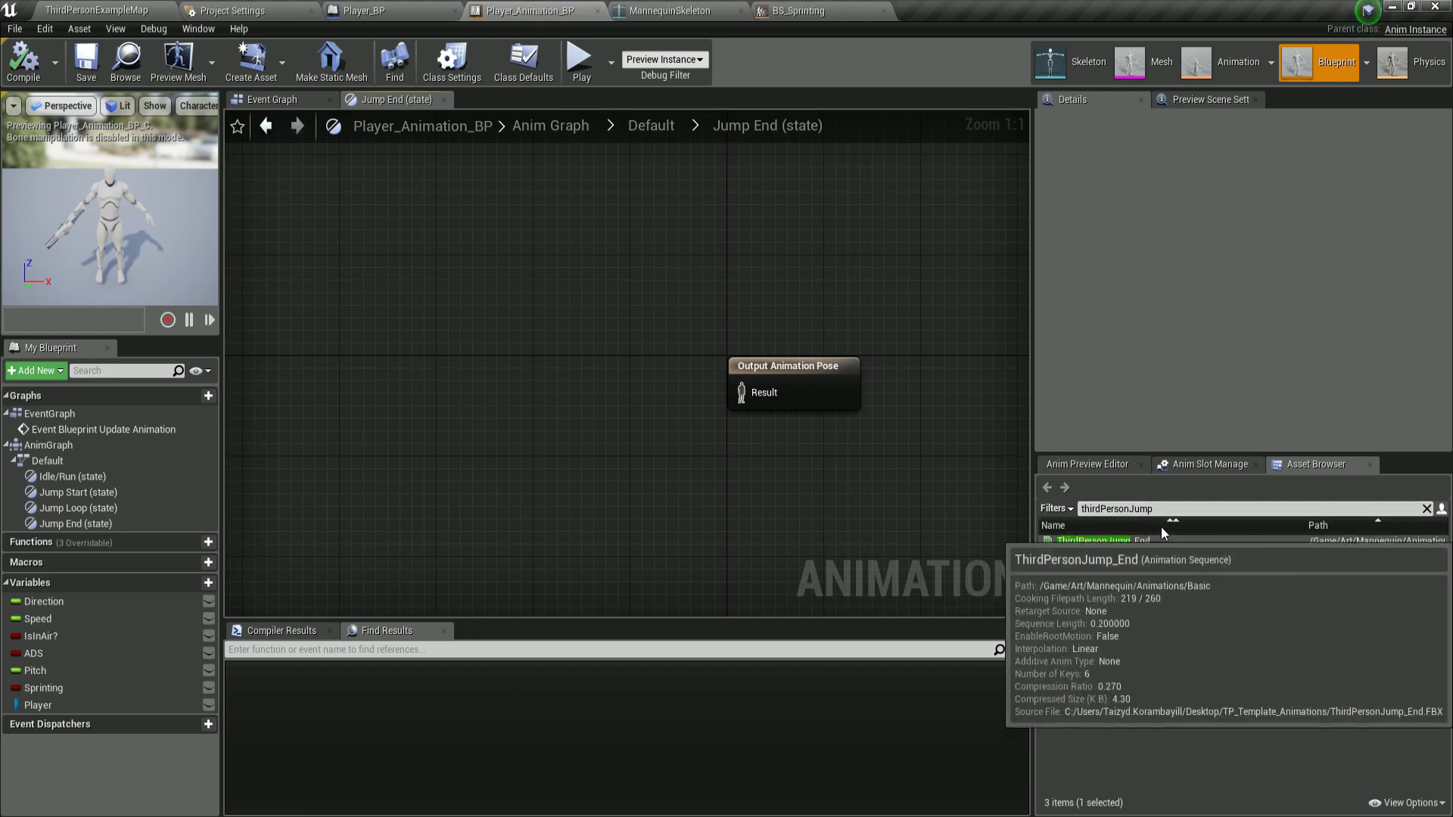
click(1168, 509)
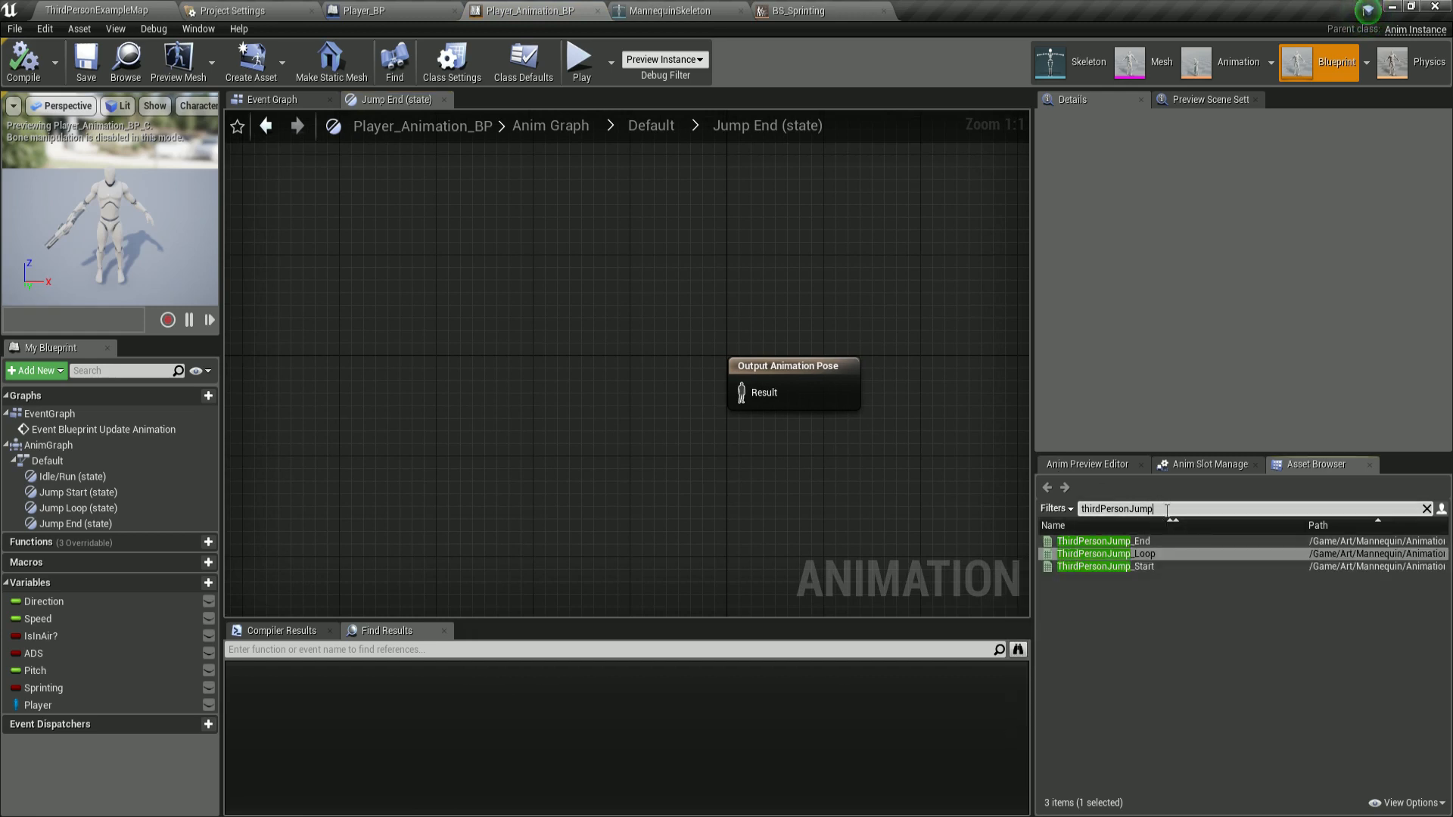
key(BackSpace)
key(BackSpace)
key(BackSpace)
key(BackSpace)
key(BackSpace)
key(BackSpace)
key(BackSpace)
key(BackSpace)
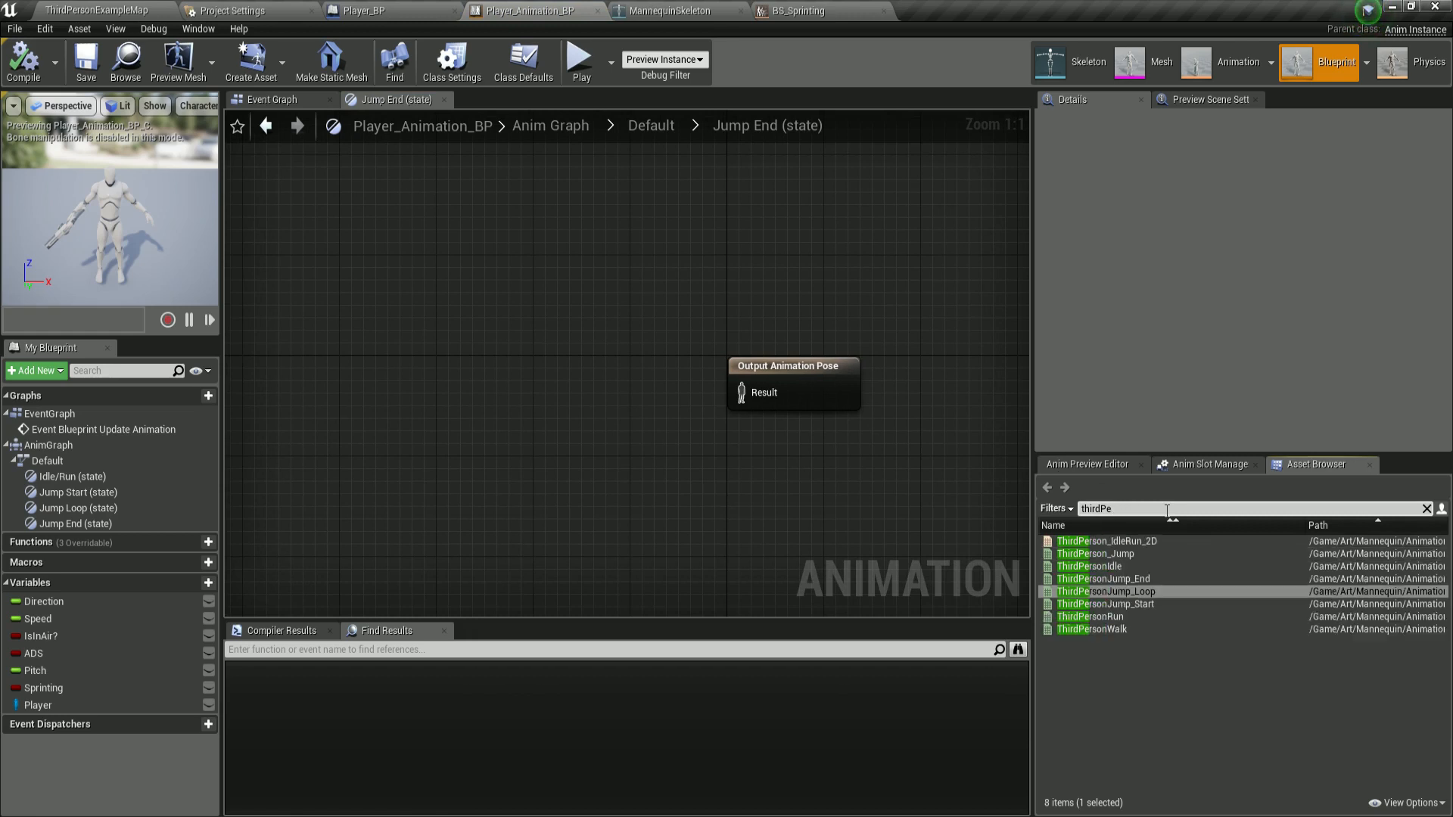
drag(1090, 566, 487, 363)
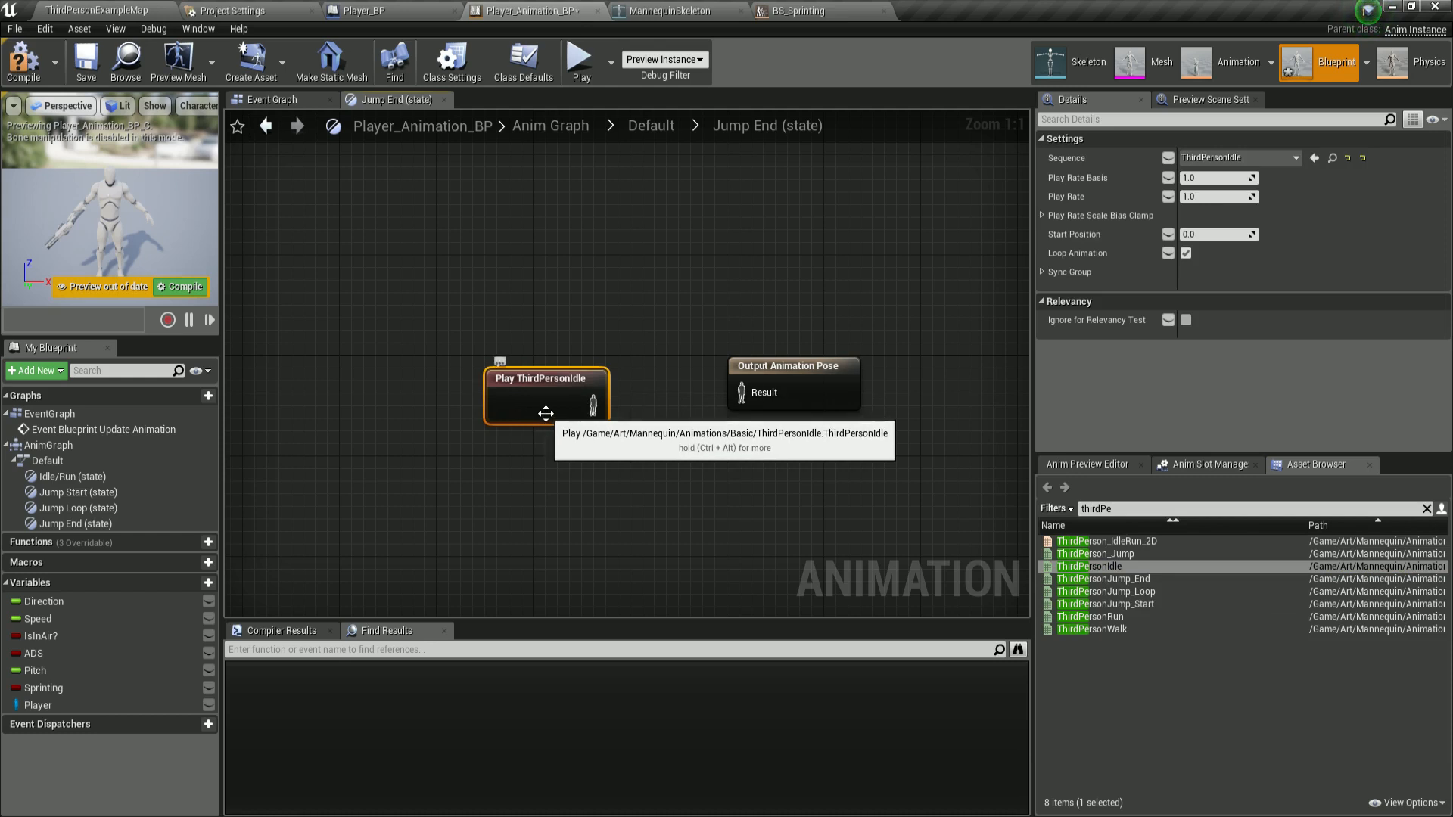
key(Delete)
drag(1111, 566, 485, 319)
click(1119, 554)
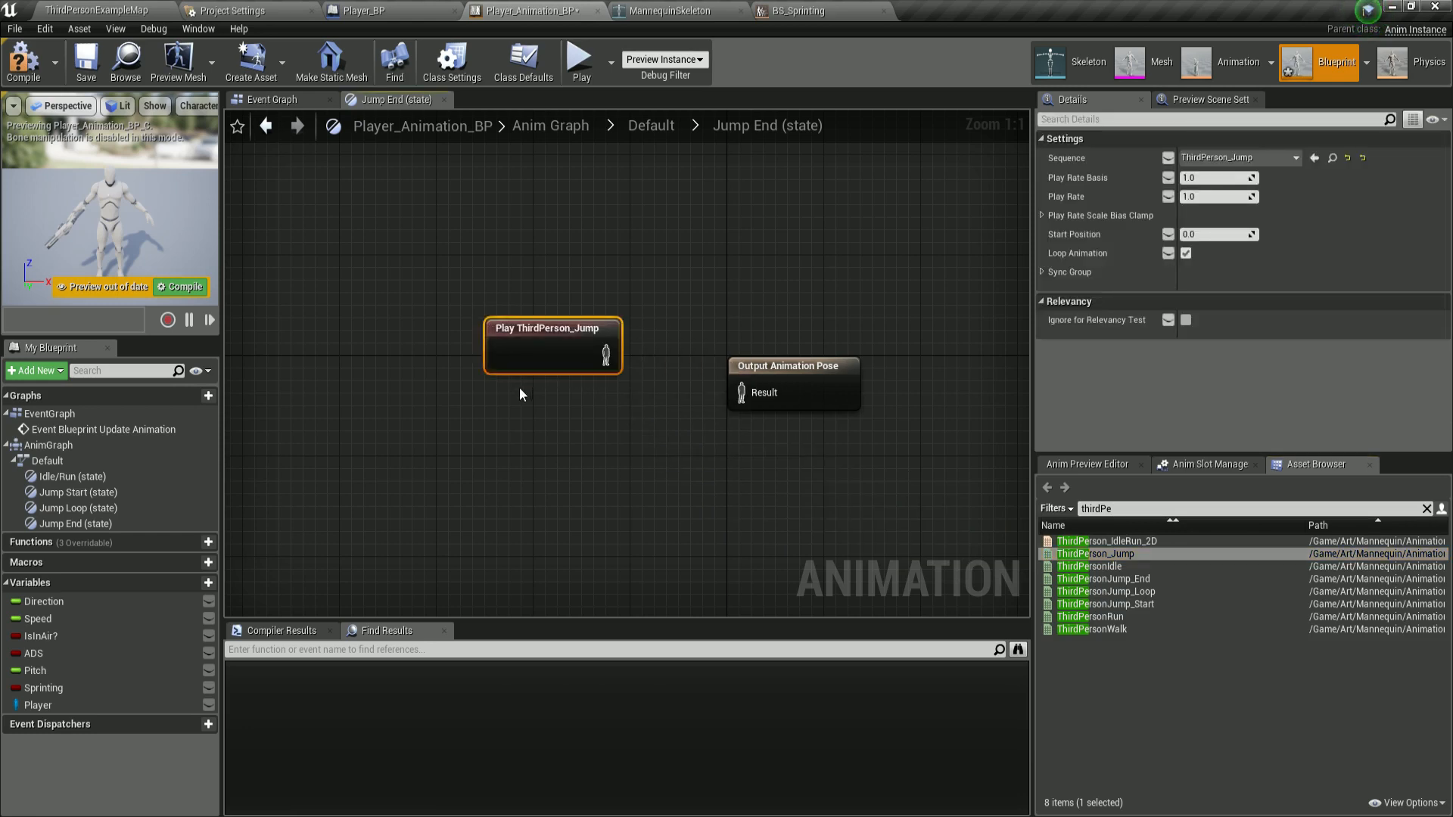
Search the assets for idle_rifle, add an Idle_Rifle_Hip player to Jump End, and arrange the nodes.
click(1145, 507)
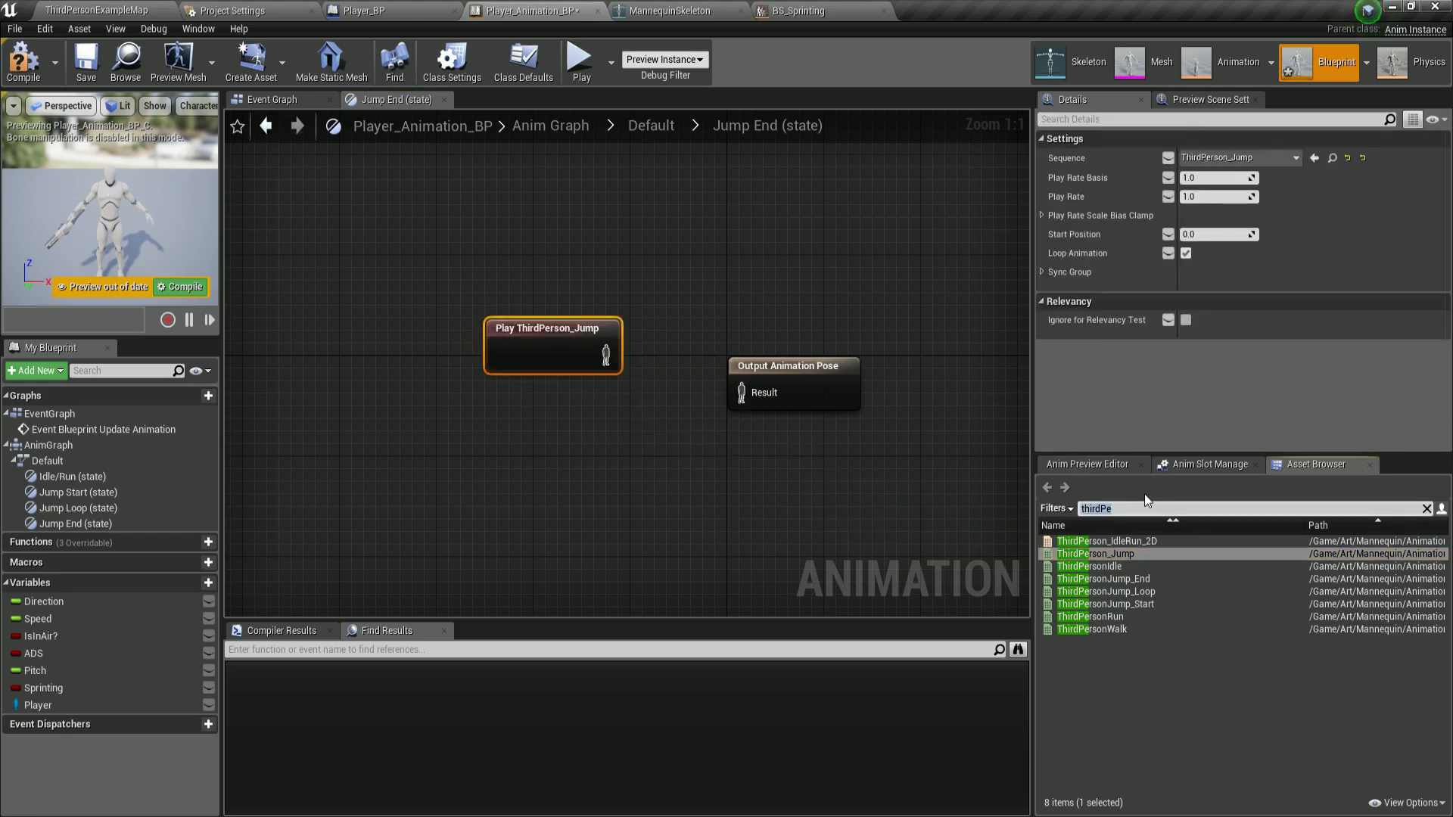
text(idle_rifle)
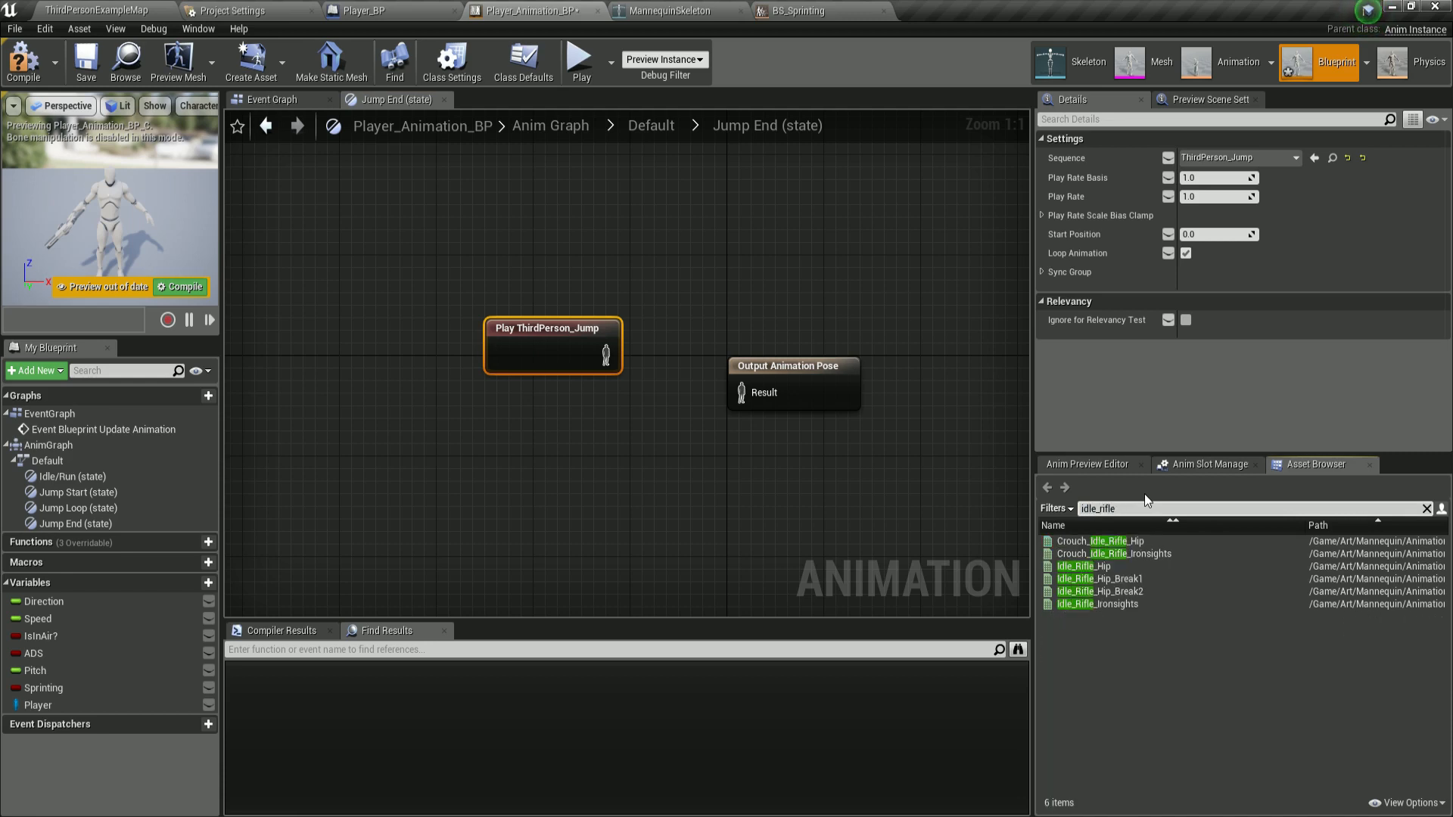
click(1107, 567)
drag(1107, 567, 530, 458)
drag(686, 370, 844, 383)
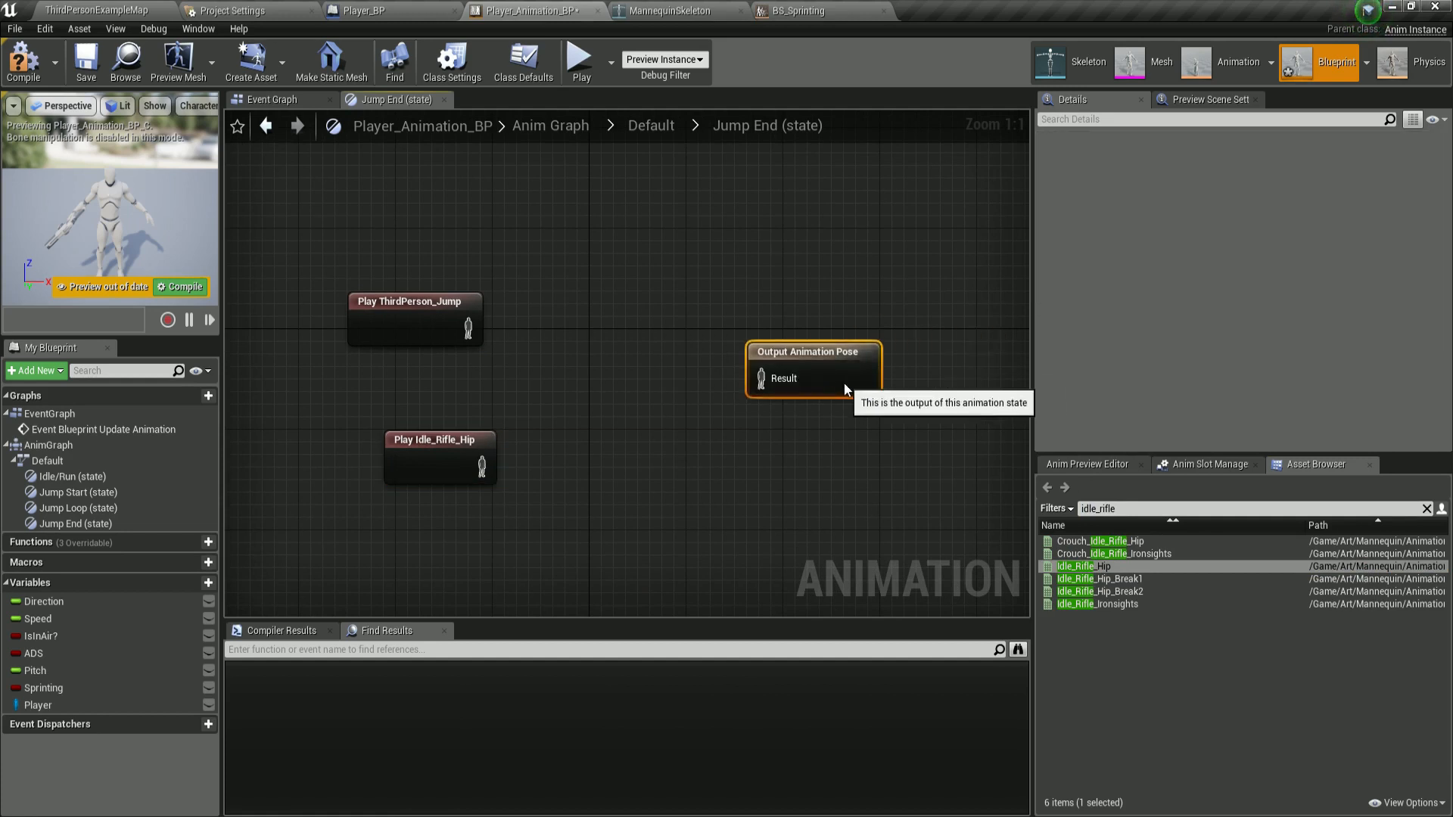
drag(491, 434, 466, 408)
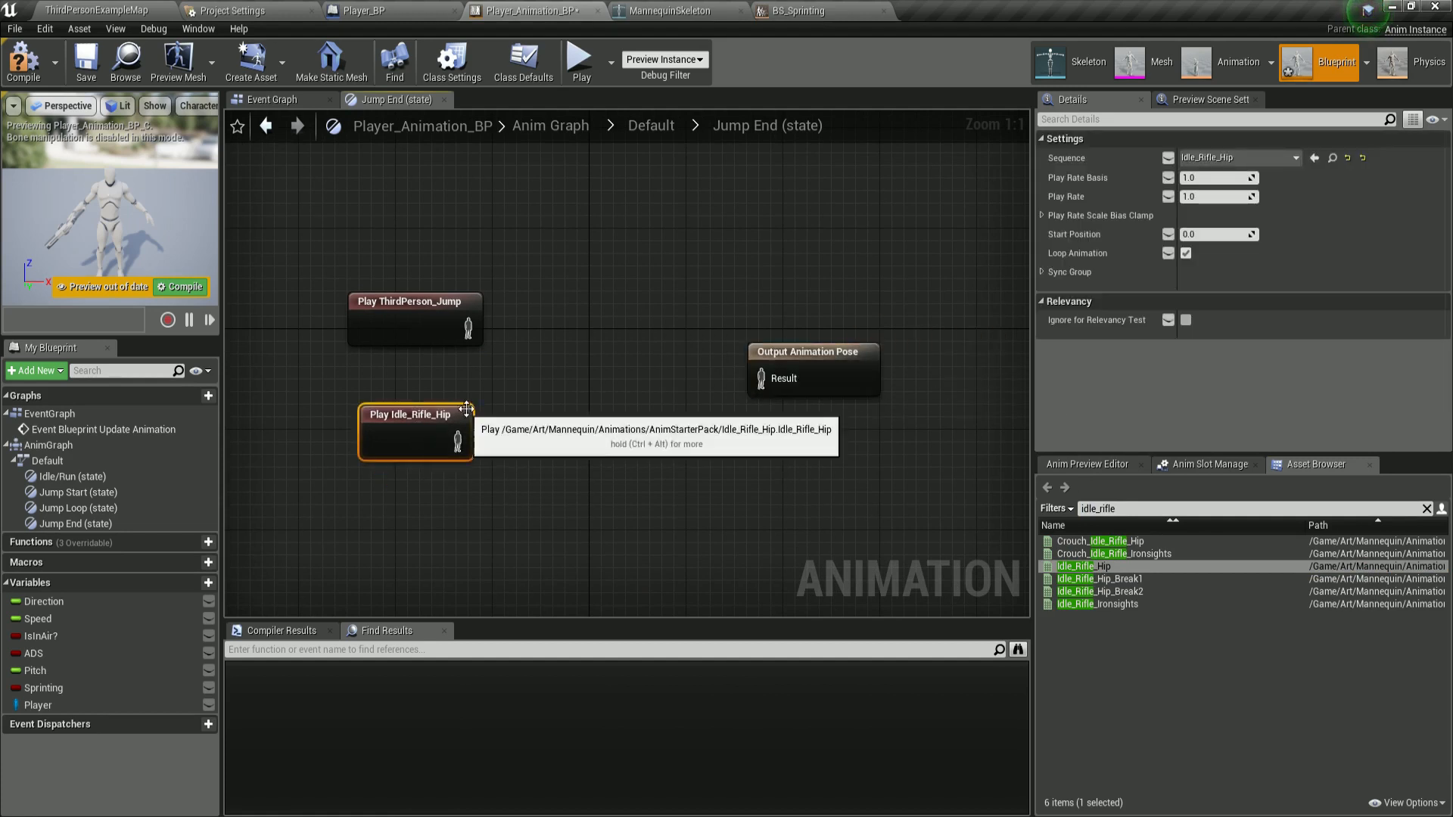
Add a Layered blend per bone, wiring ThirdPerson_Jump into Base Pose, Idle_Rifle_Hip into Blend Poses 0, and the blend into Output Animation Pose.
right_click(549, 307)
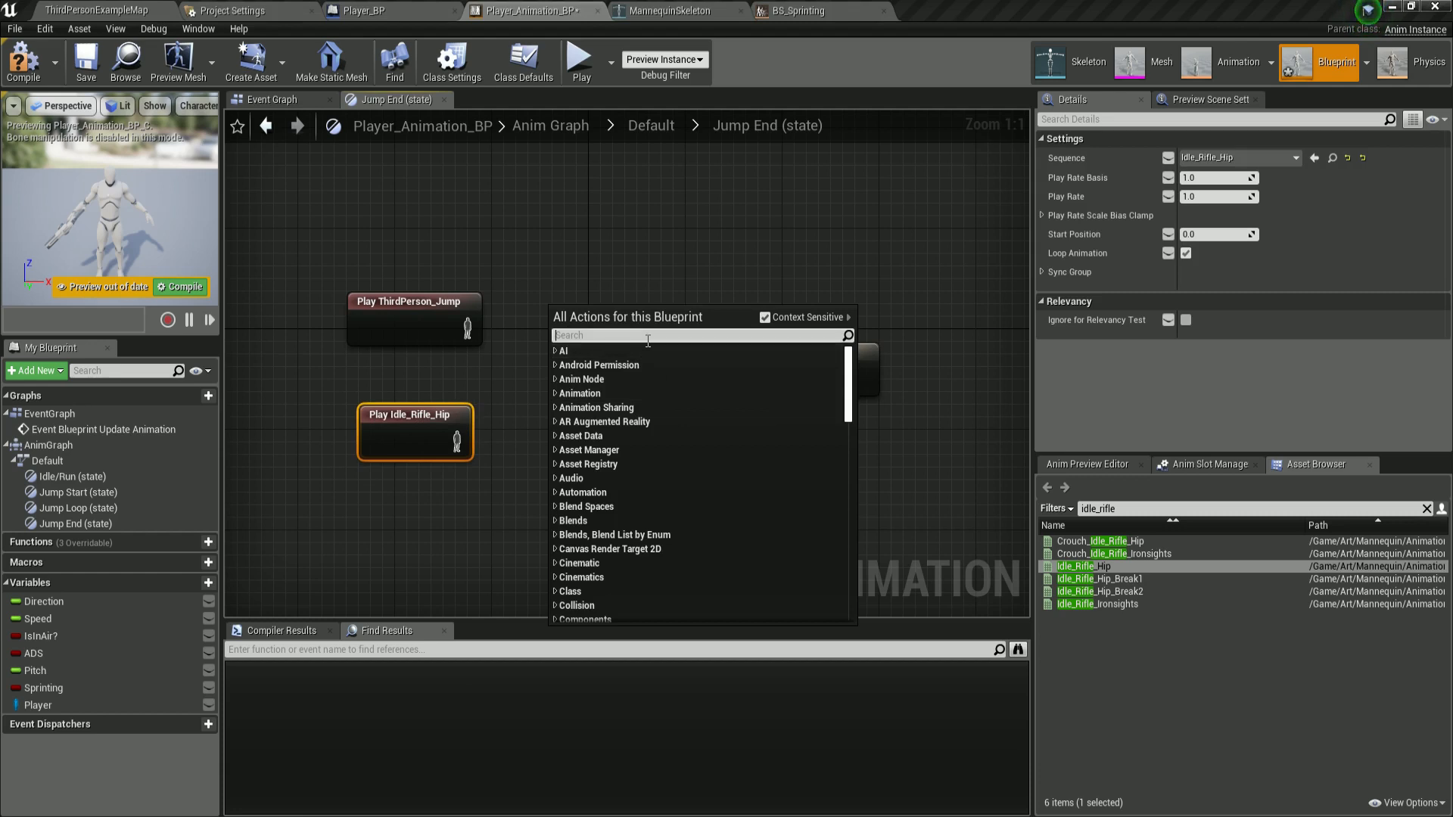
text(layered)
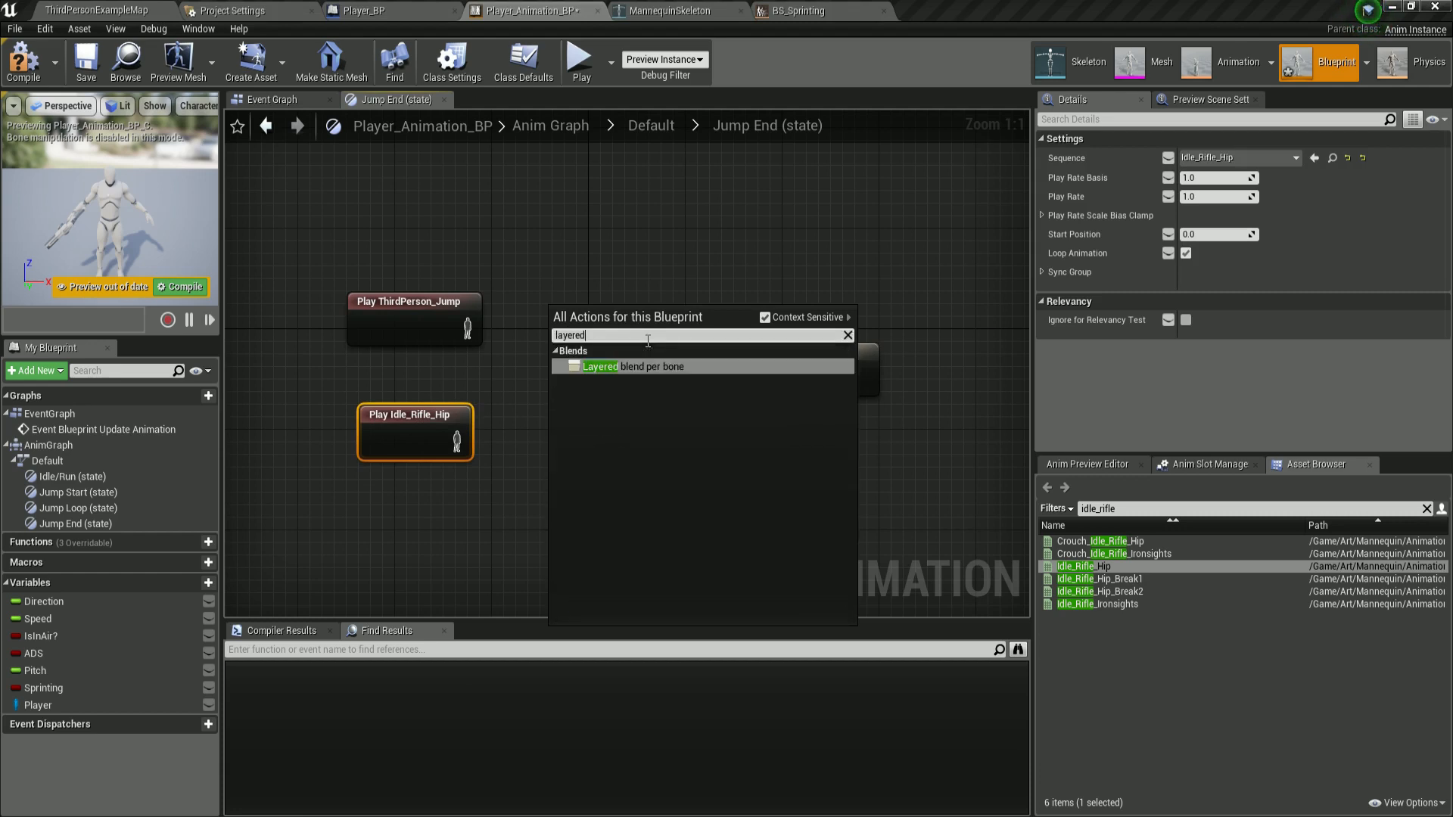
click(660, 374)
drag(469, 329, 567, 342)
drag(457, 440, 613, 374)
drag(695, 341, 760, 378)
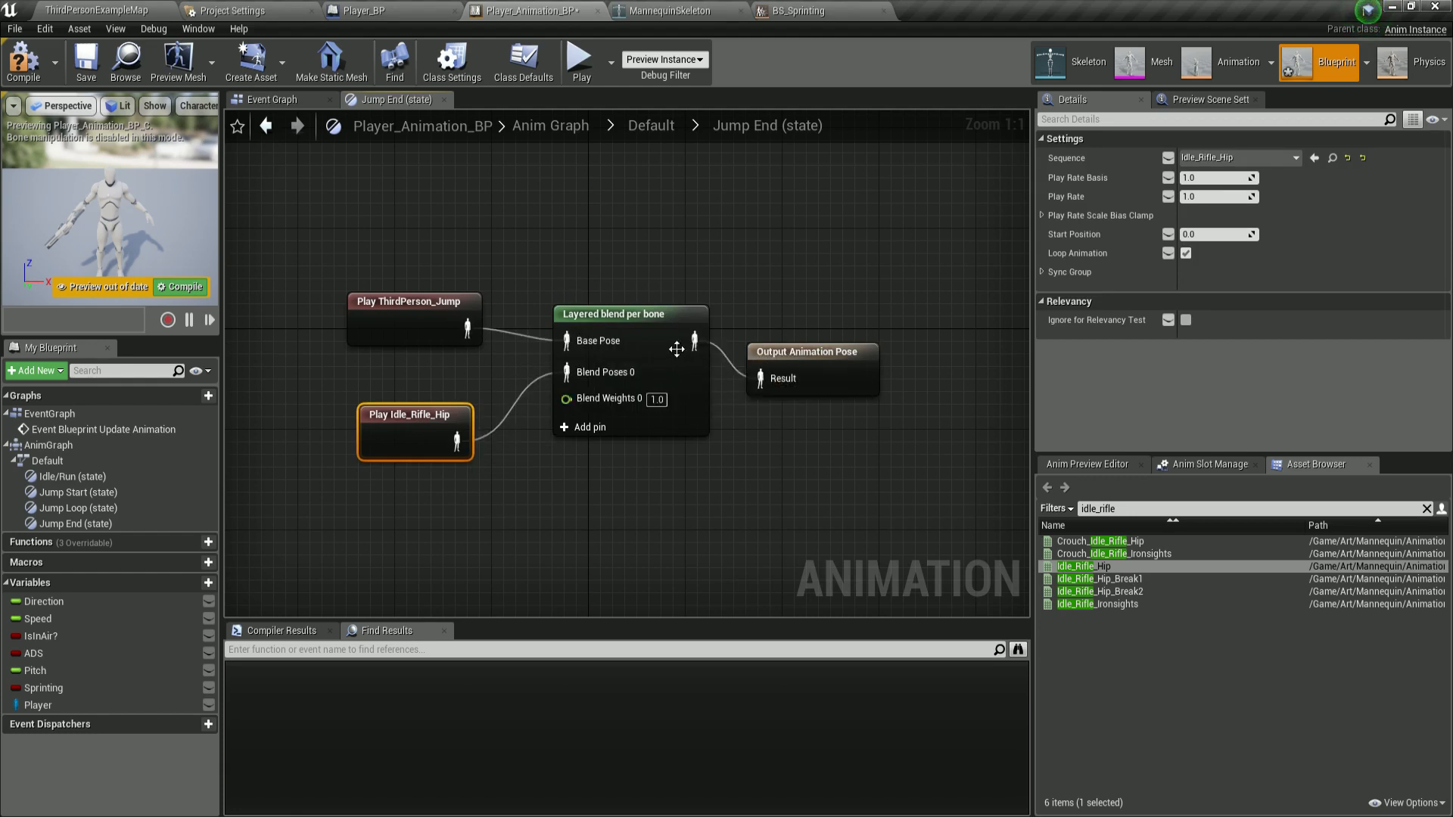
Add a branch filter with bone name spine_01 to Jump End's blend, compile, save, and return to the state machine.
click(674, 348)
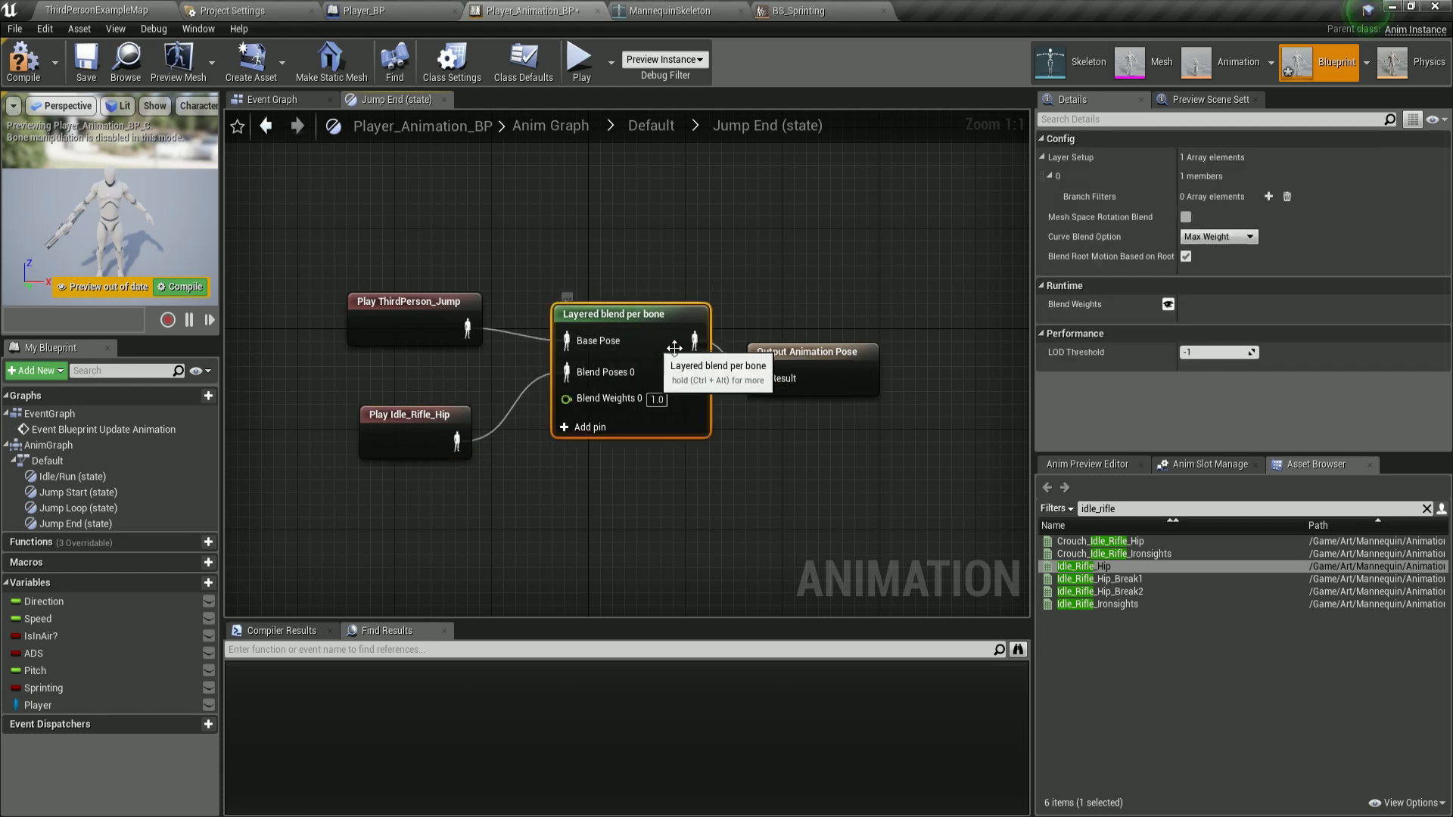
click(1270, 197)
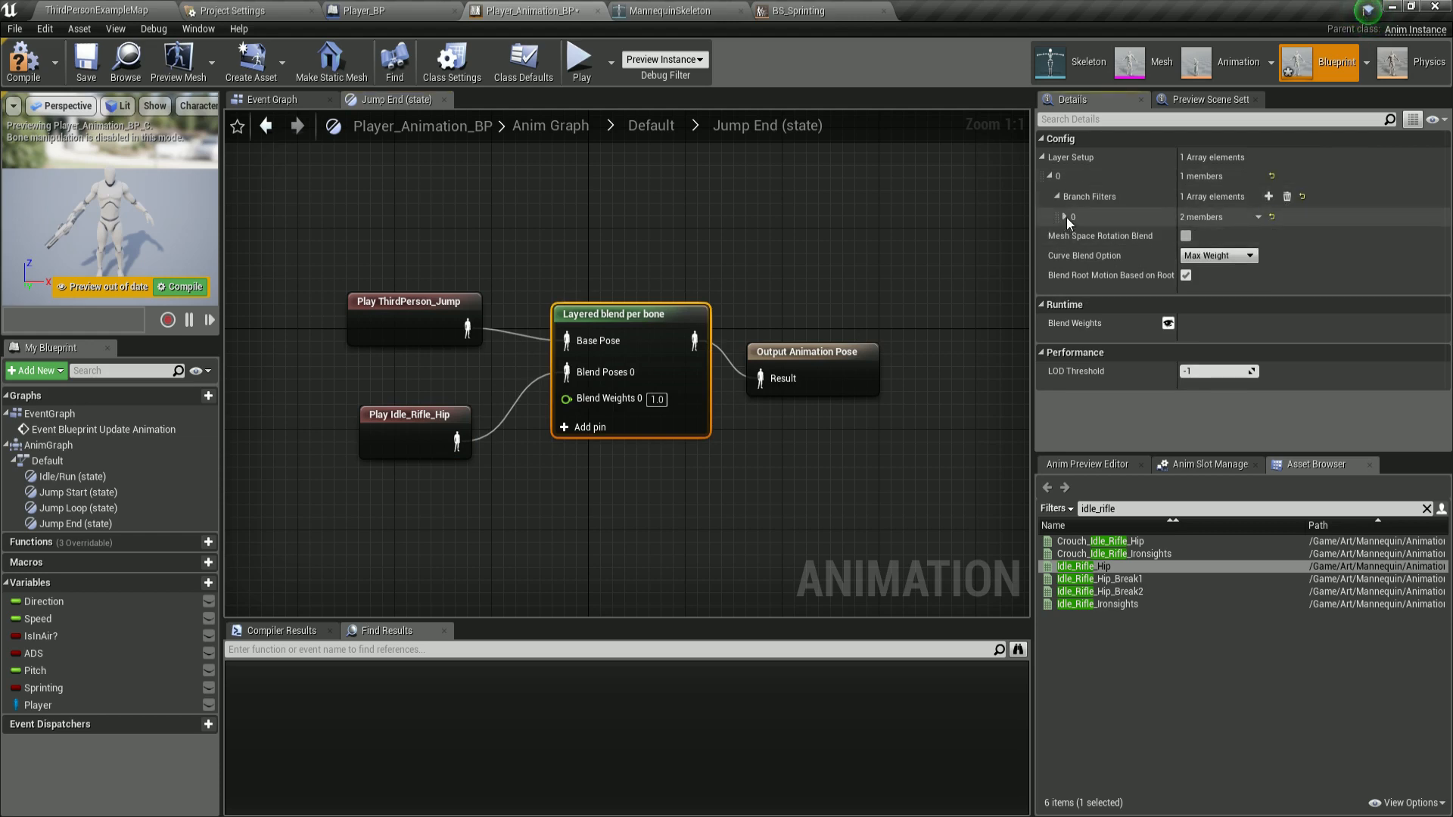
click(1066, 218)
click(1213, 236)
text(spine_01)
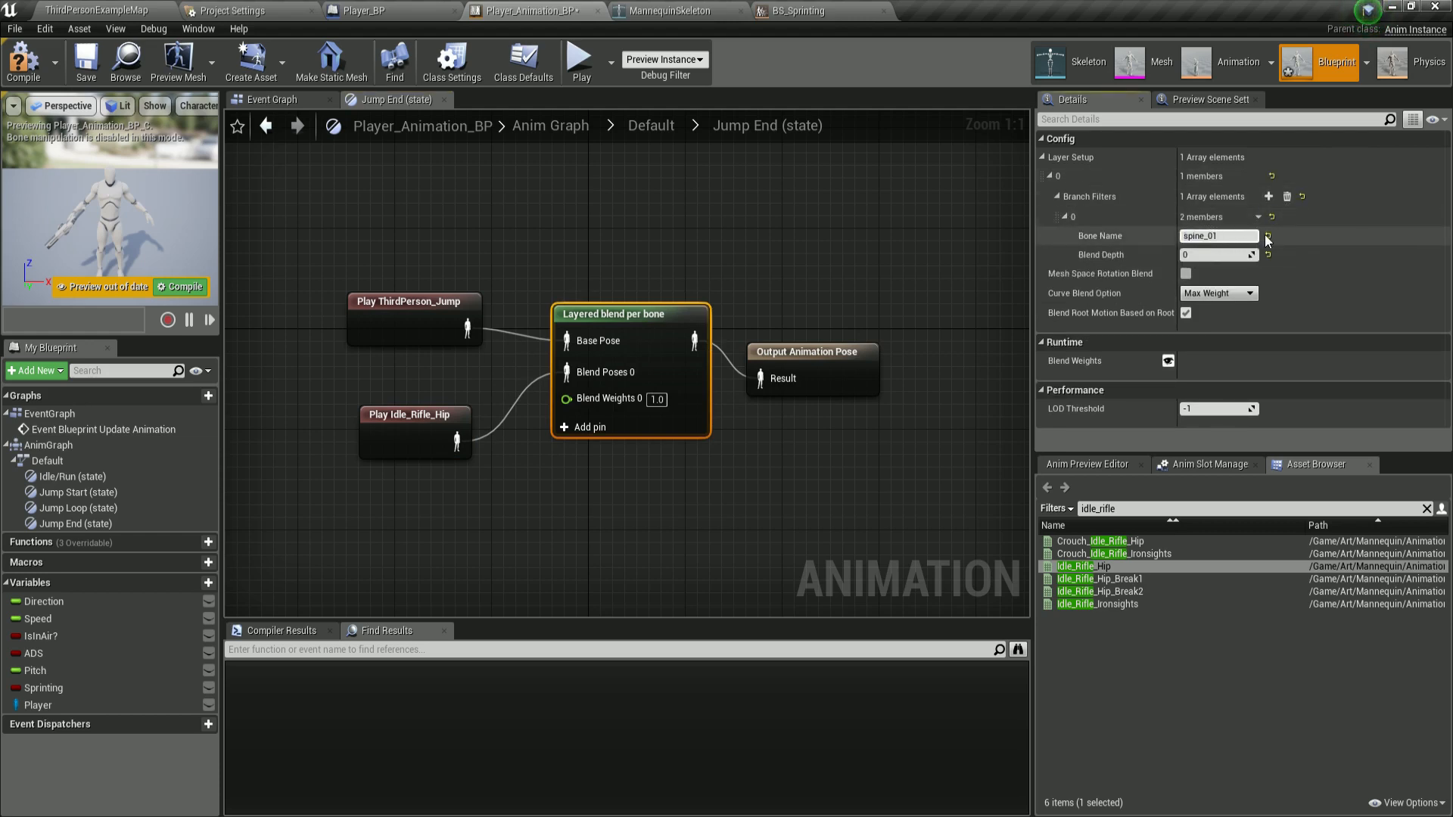
key(Return)
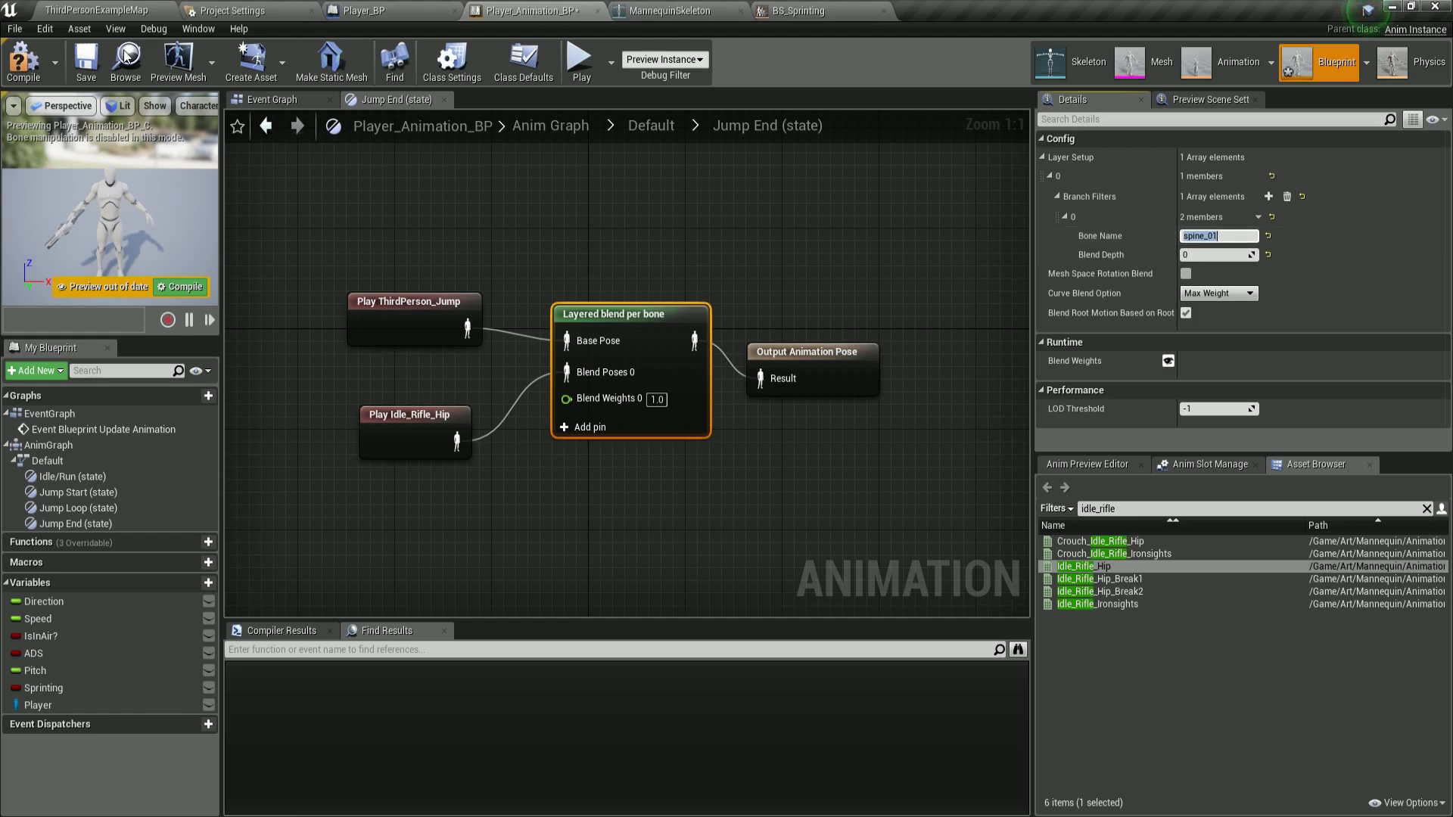
click(25, 61)
click(86, 60)
click(604, 229)
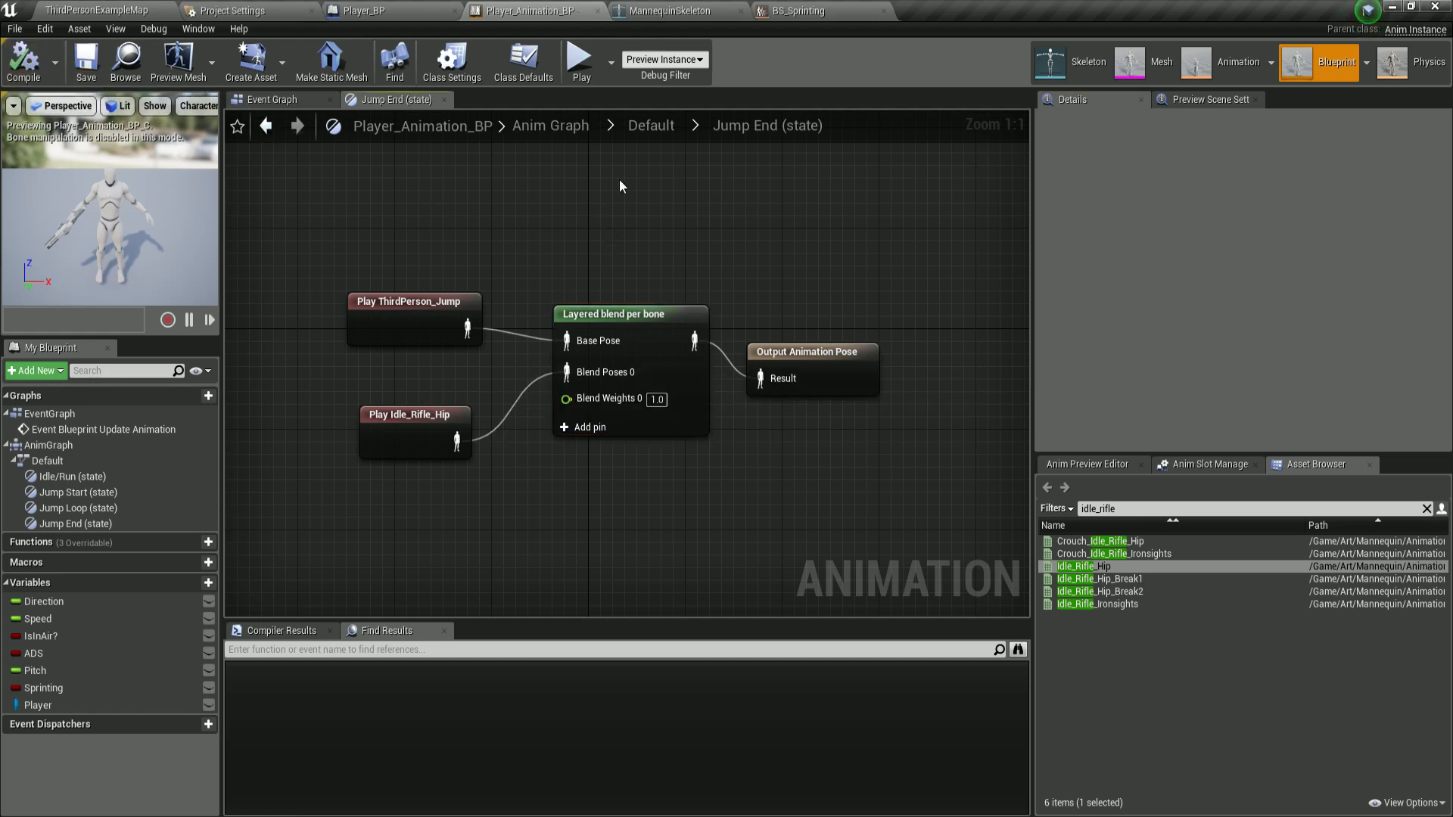
click(644, 131)
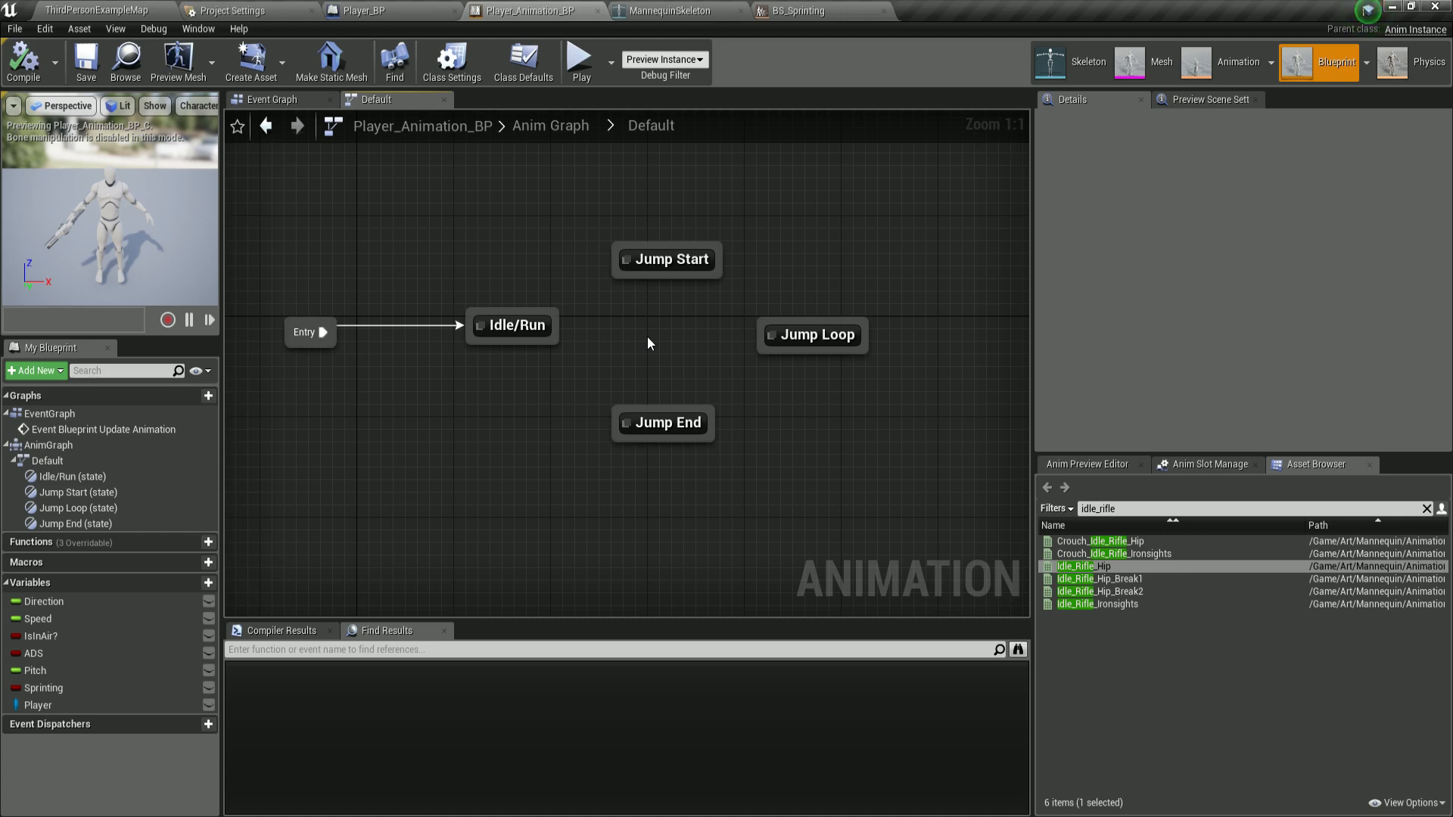
Connect transitions from Idle/Run to Jump Start, Jump Start to Jump Loop, Jump Loop to Jump End, and Jump End back to Idle/Run.
right_drag(629, 335, 573, 324)
drag(530, 309, 621, 265)
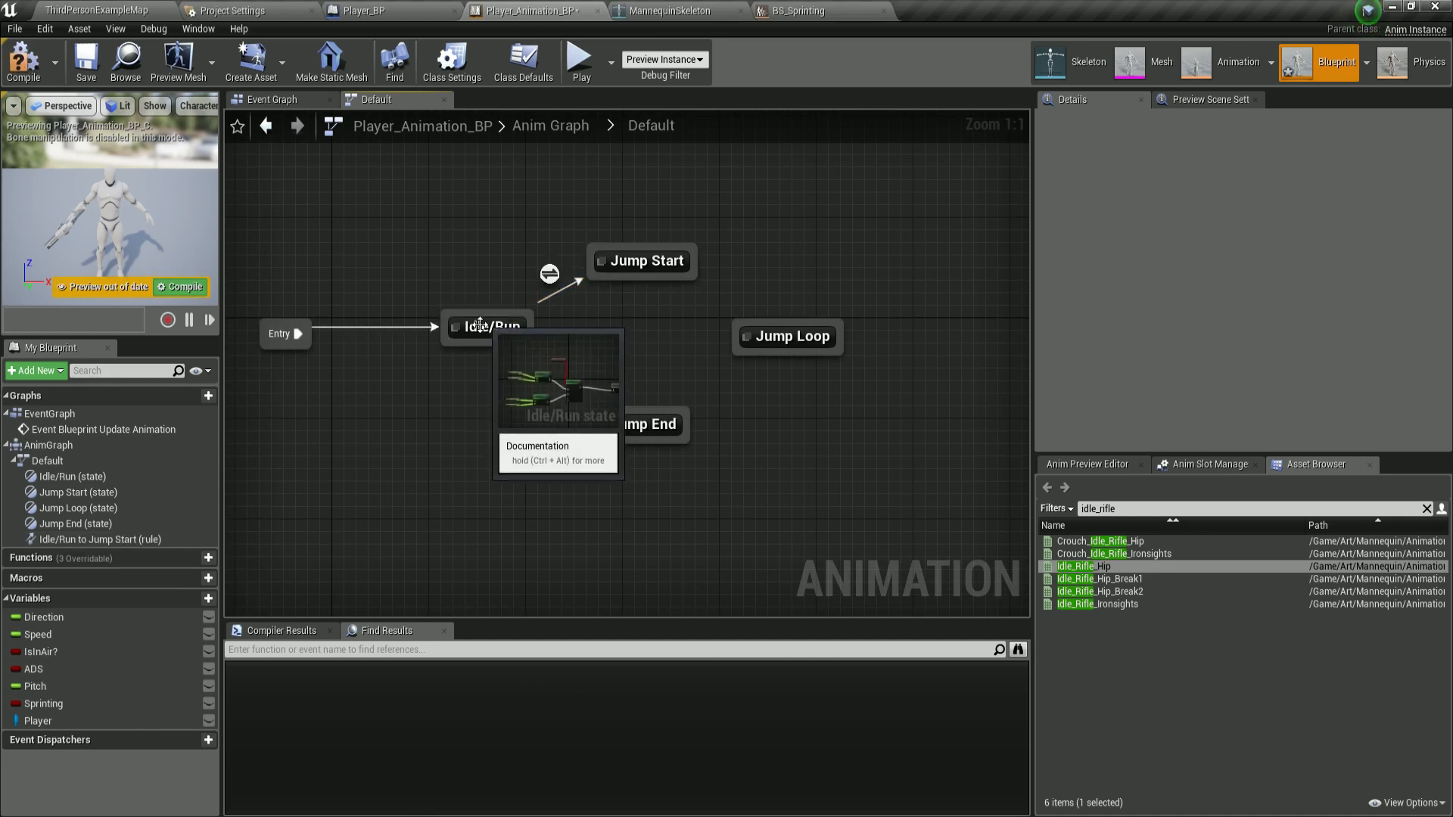
drag(480, 324, 445, 335)
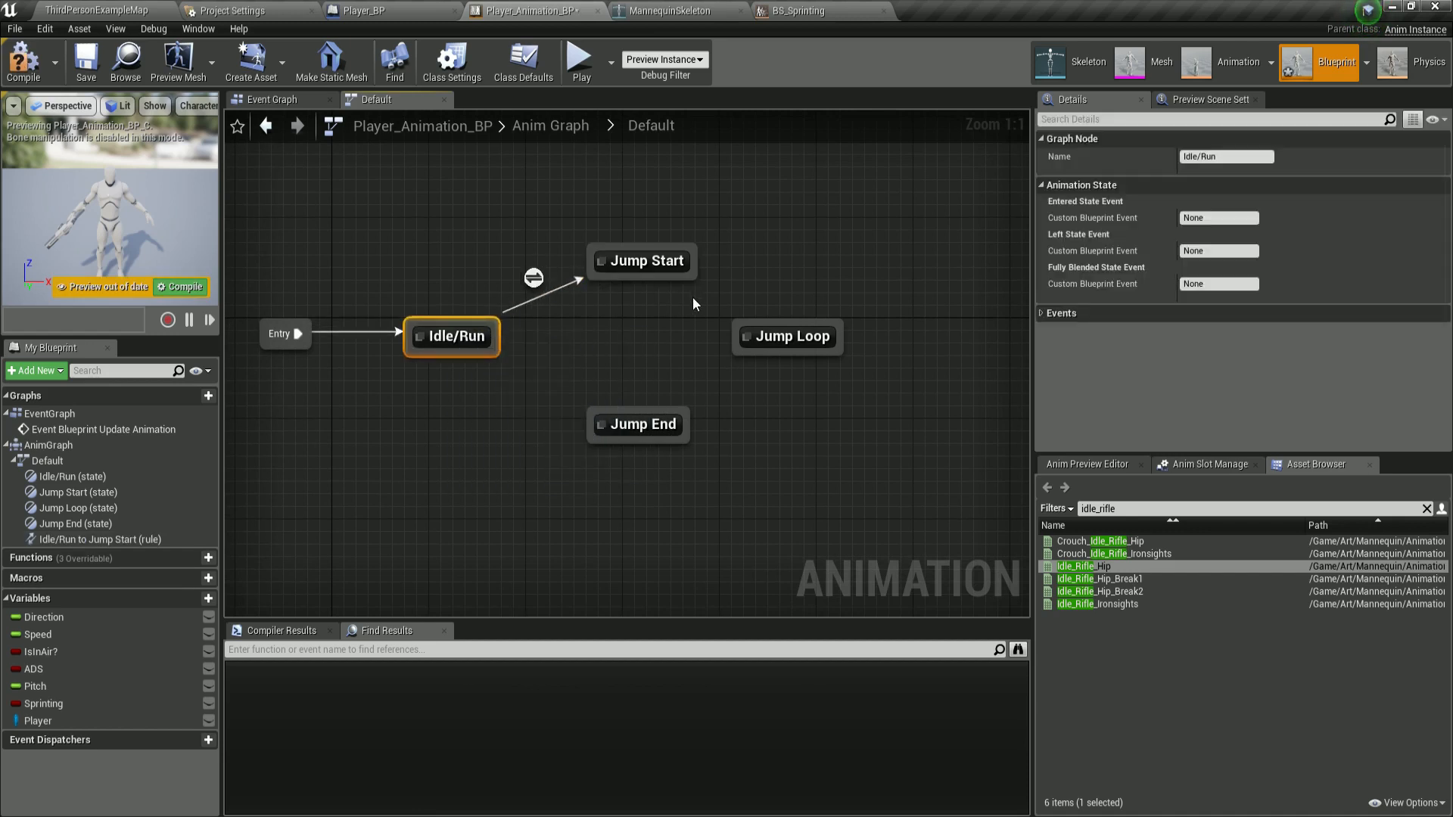
drag(695, 303, 750, 337)
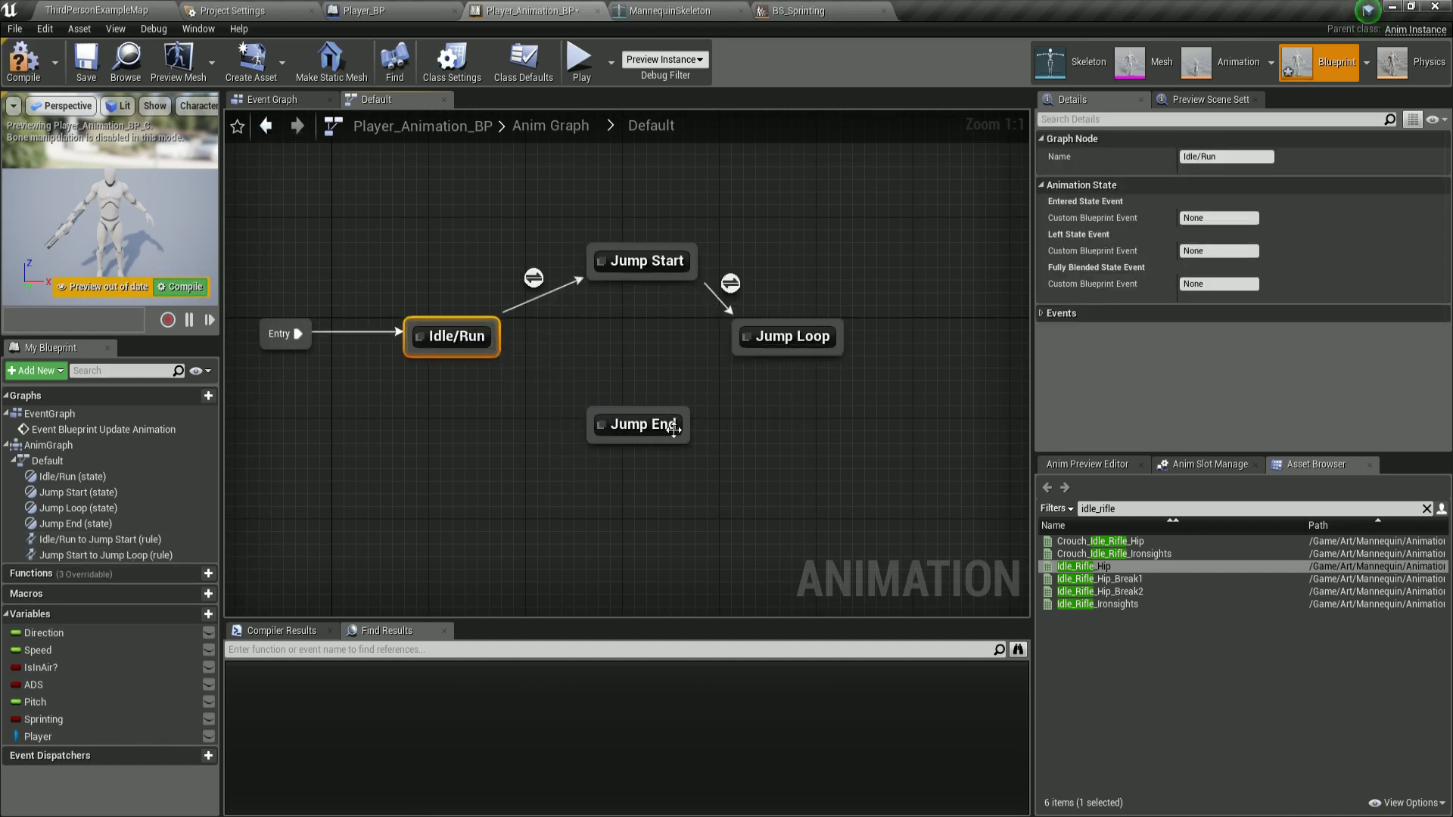
drag(674, 429, 661, 426)
drag(731, 362, 680, 410)
drag(566, 403, 499, 359)
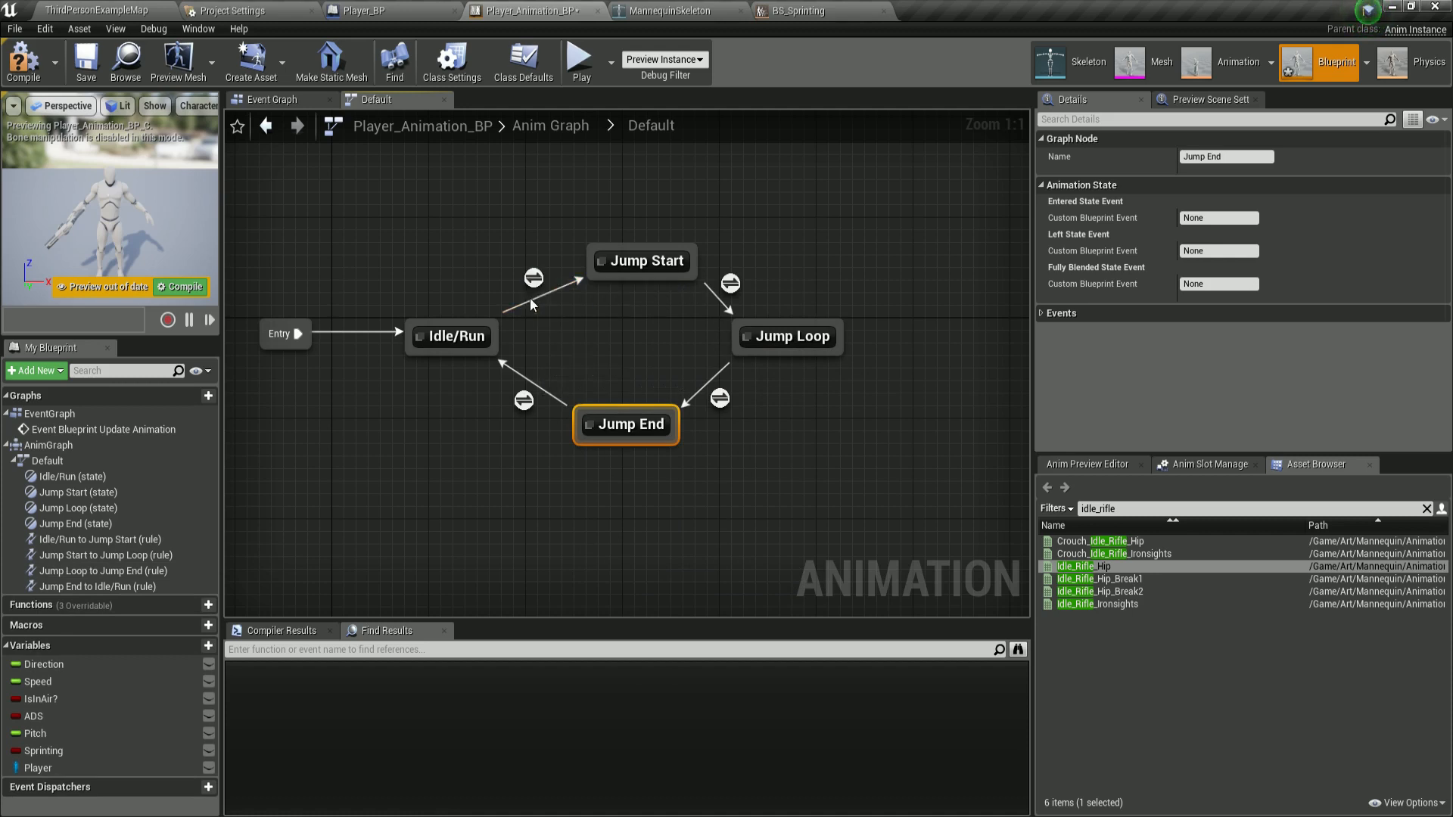
Open the Idle/Run to Jump Start rule and connect an IsInAir? getter to Can Enter Transition.
drag(487, 325, 393, 200)
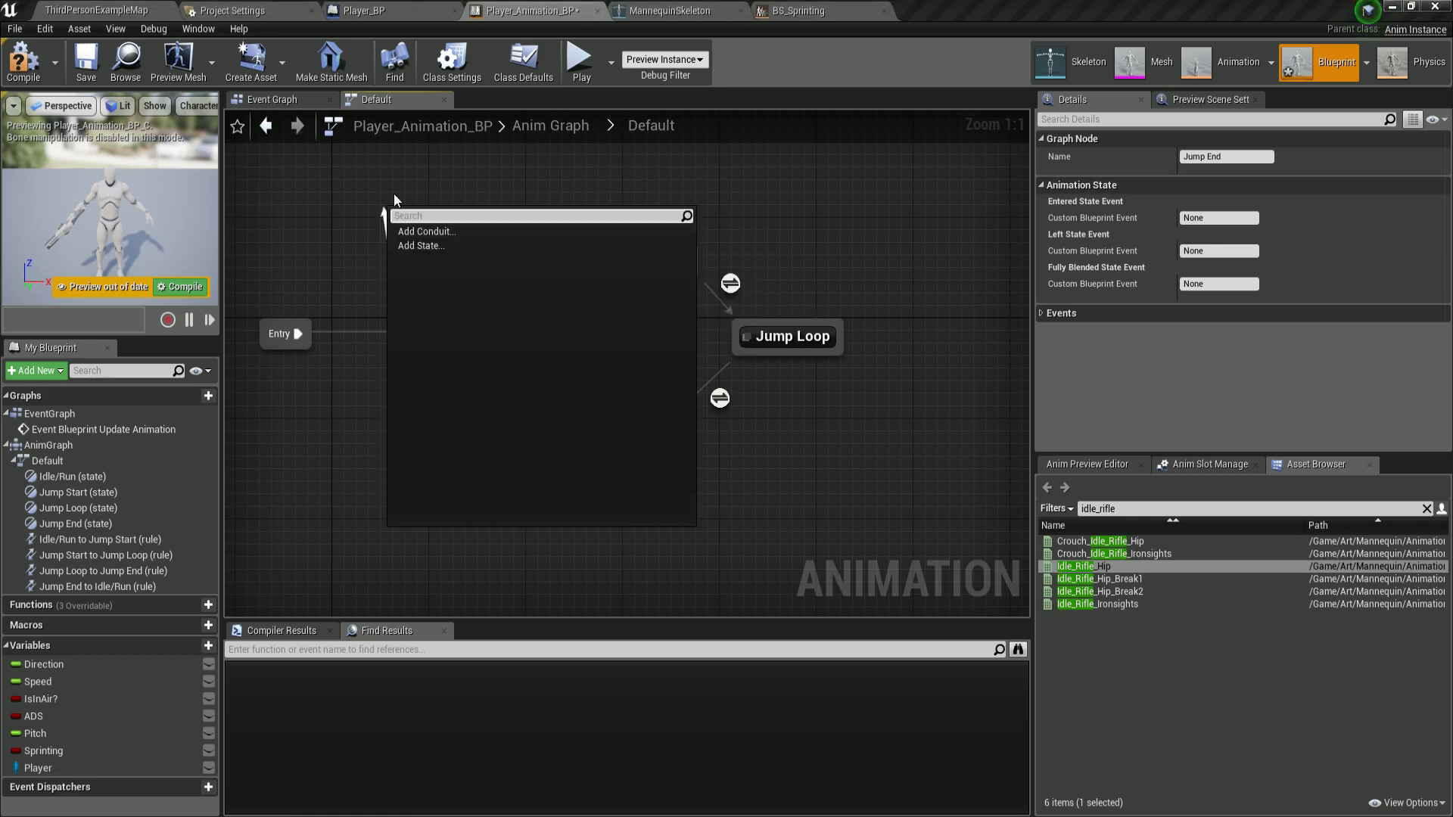
click(474, 190)
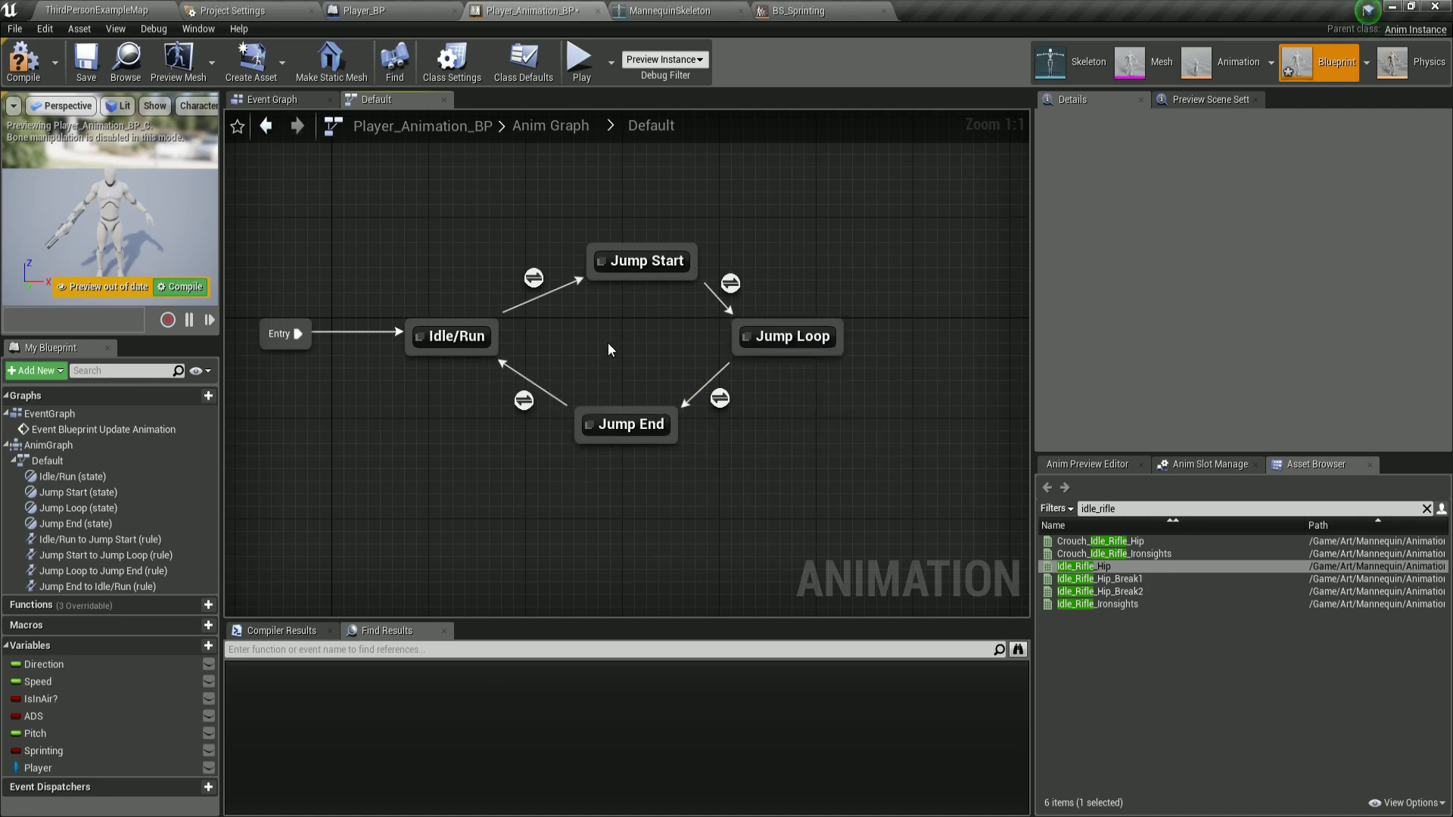
click(532, 278)
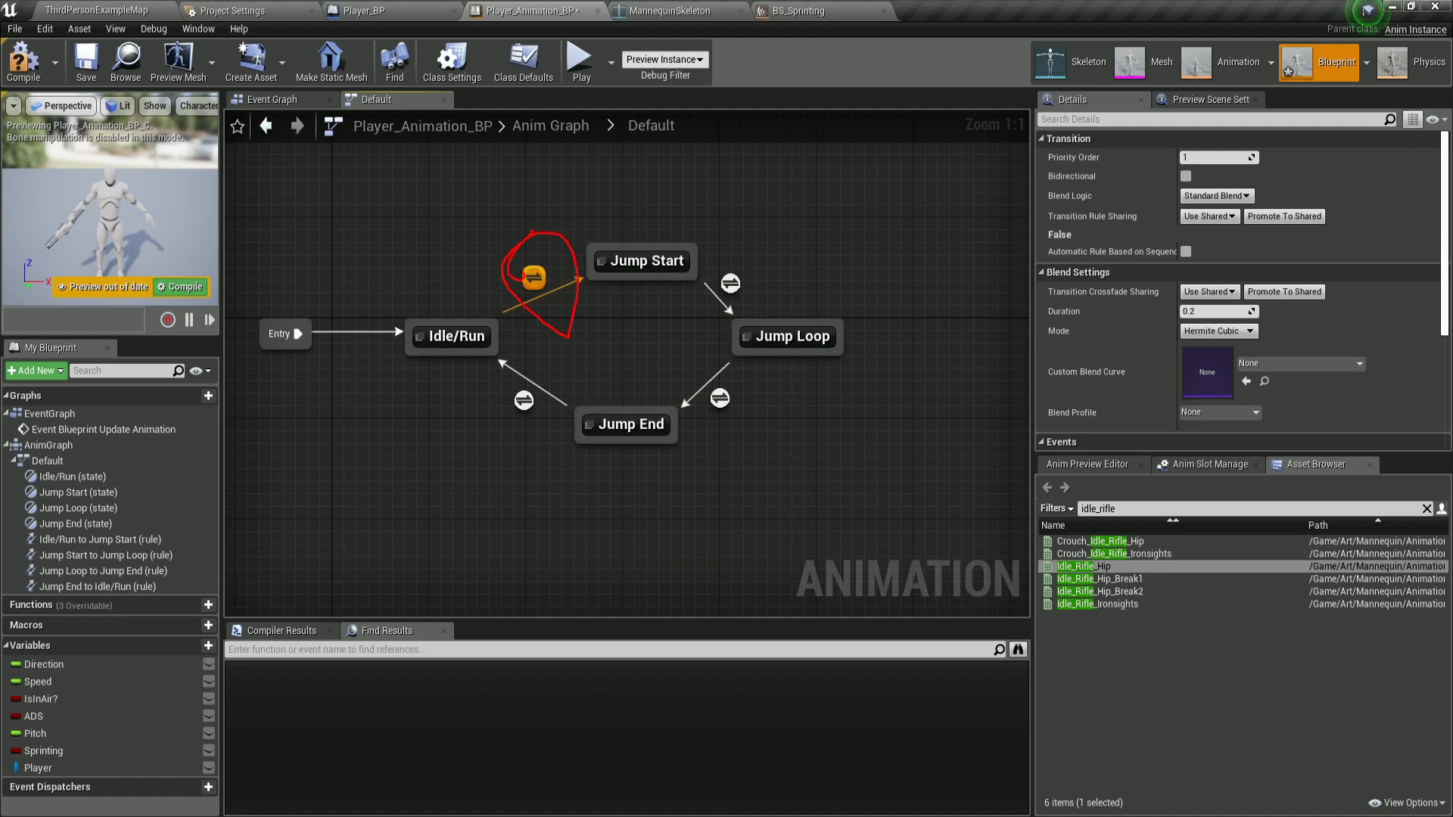
double_click(533, 277)
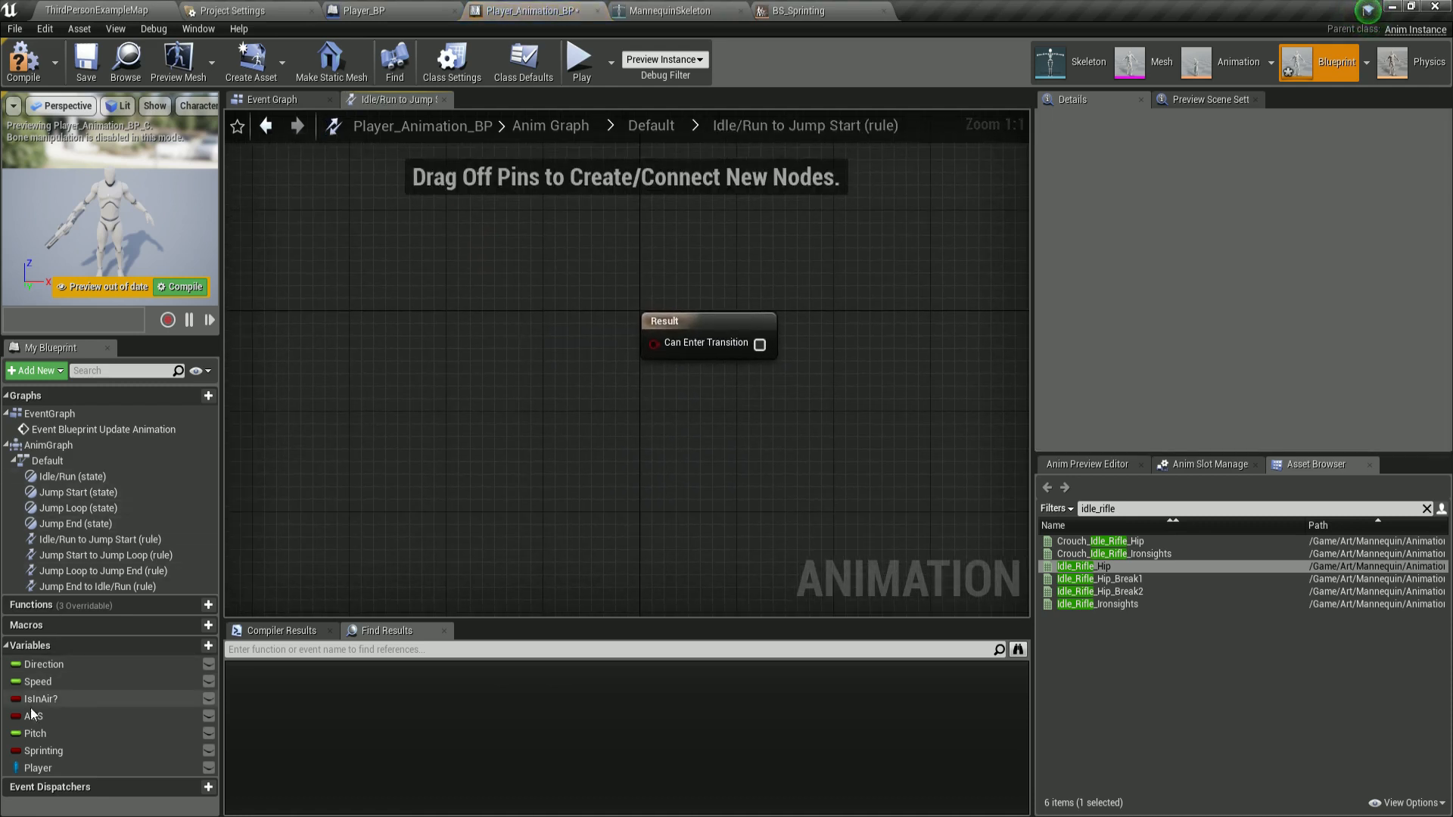
drag(40, 698, 652, 343)
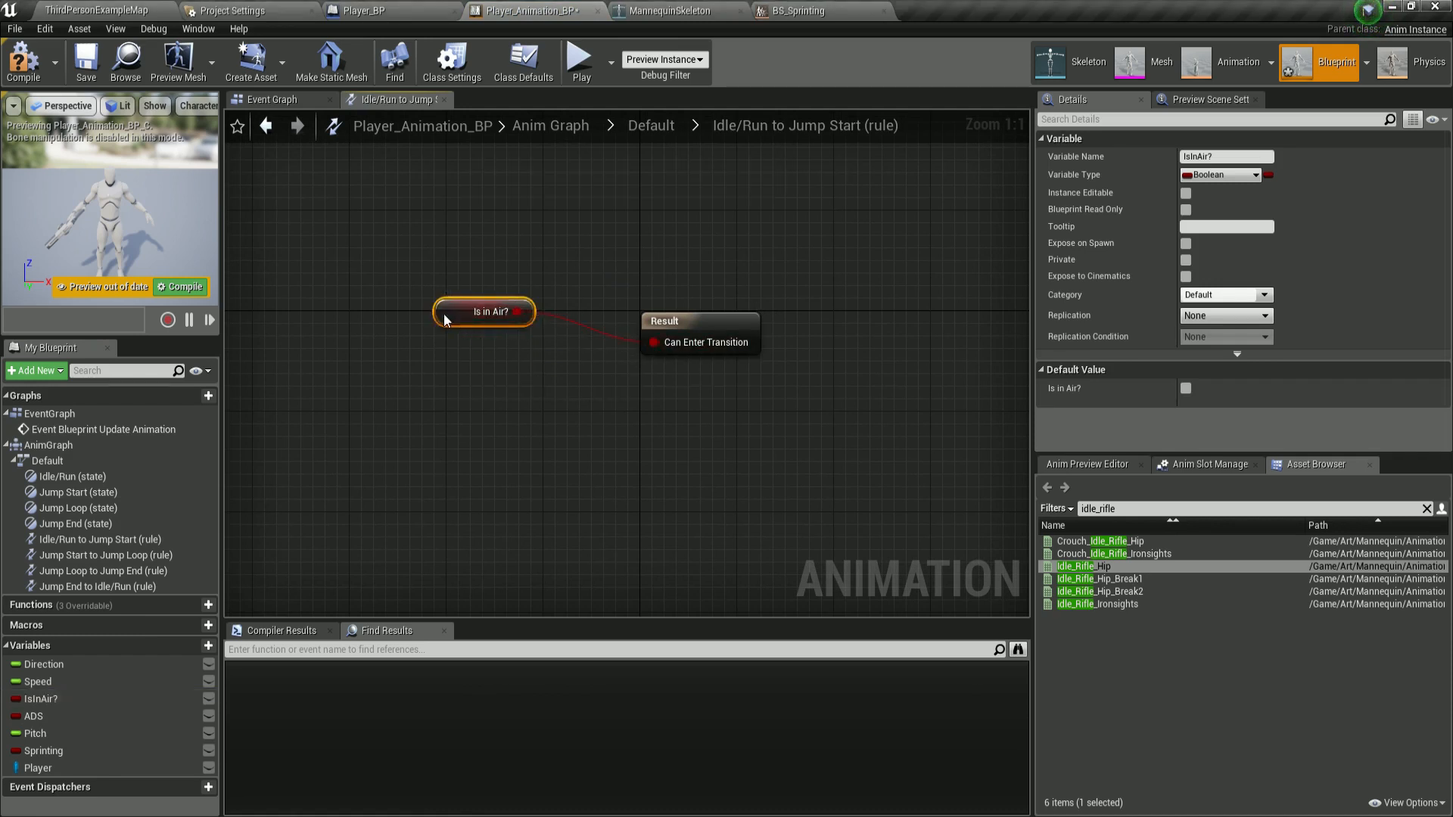
Compile the animation blueprint and return to the Default state machine.
click(24, 64)
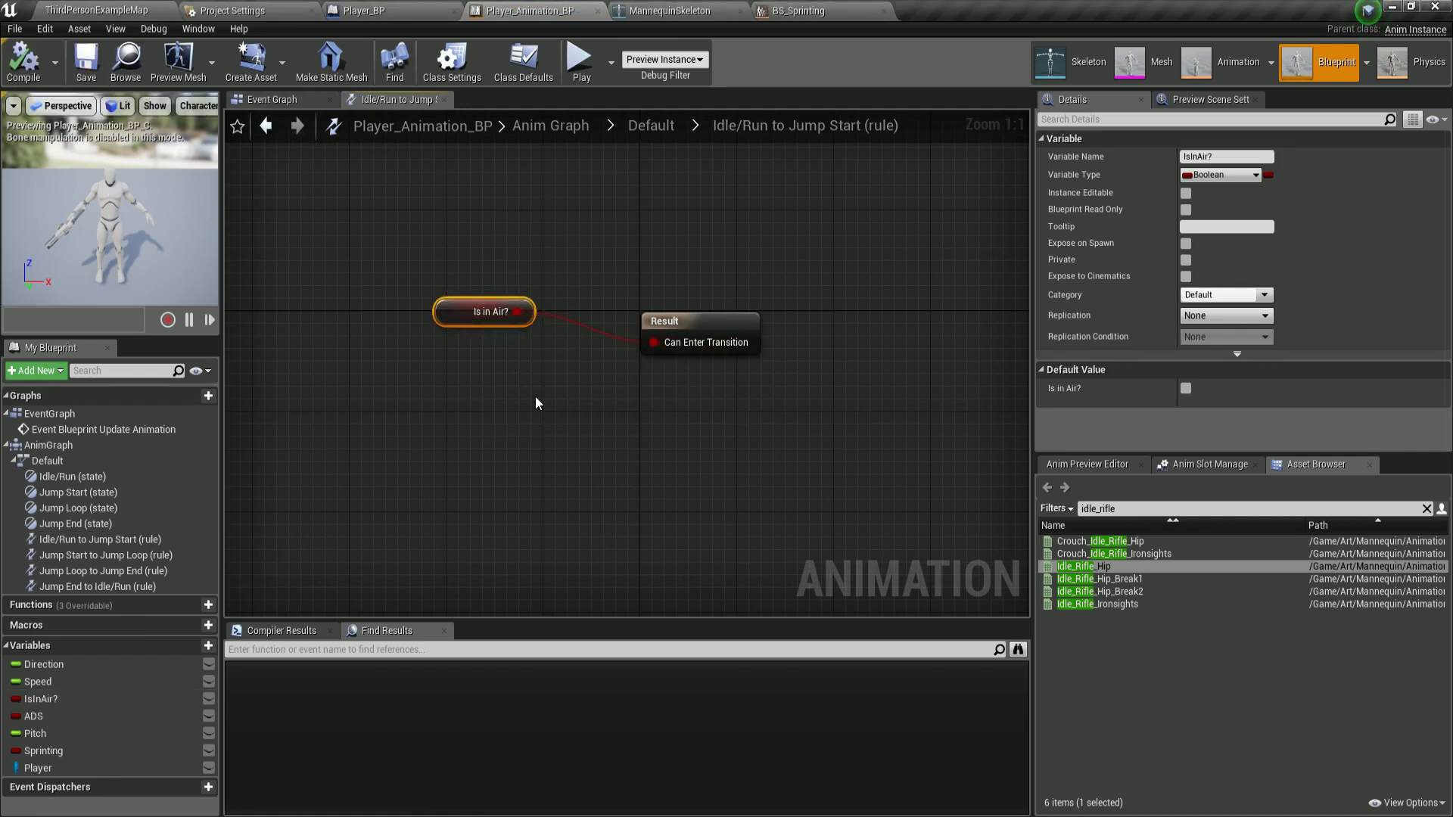
click(651, 126)
right_drag(670, 320, 611, 300)
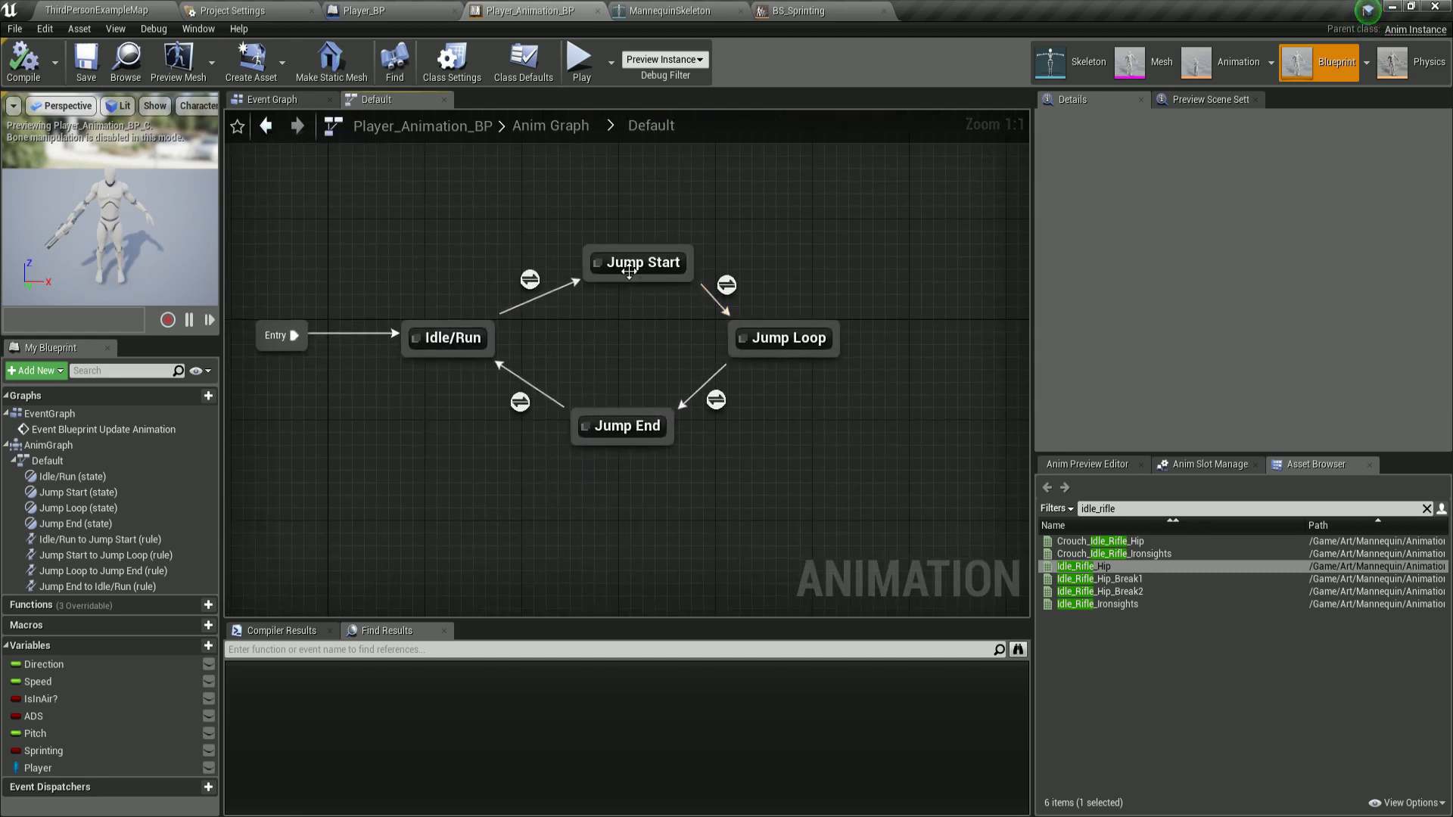
Open the Jump Start to Jump Loop rule and add a Time Remaining (ThirdPersonJump_Start) node.
click(628, 271)
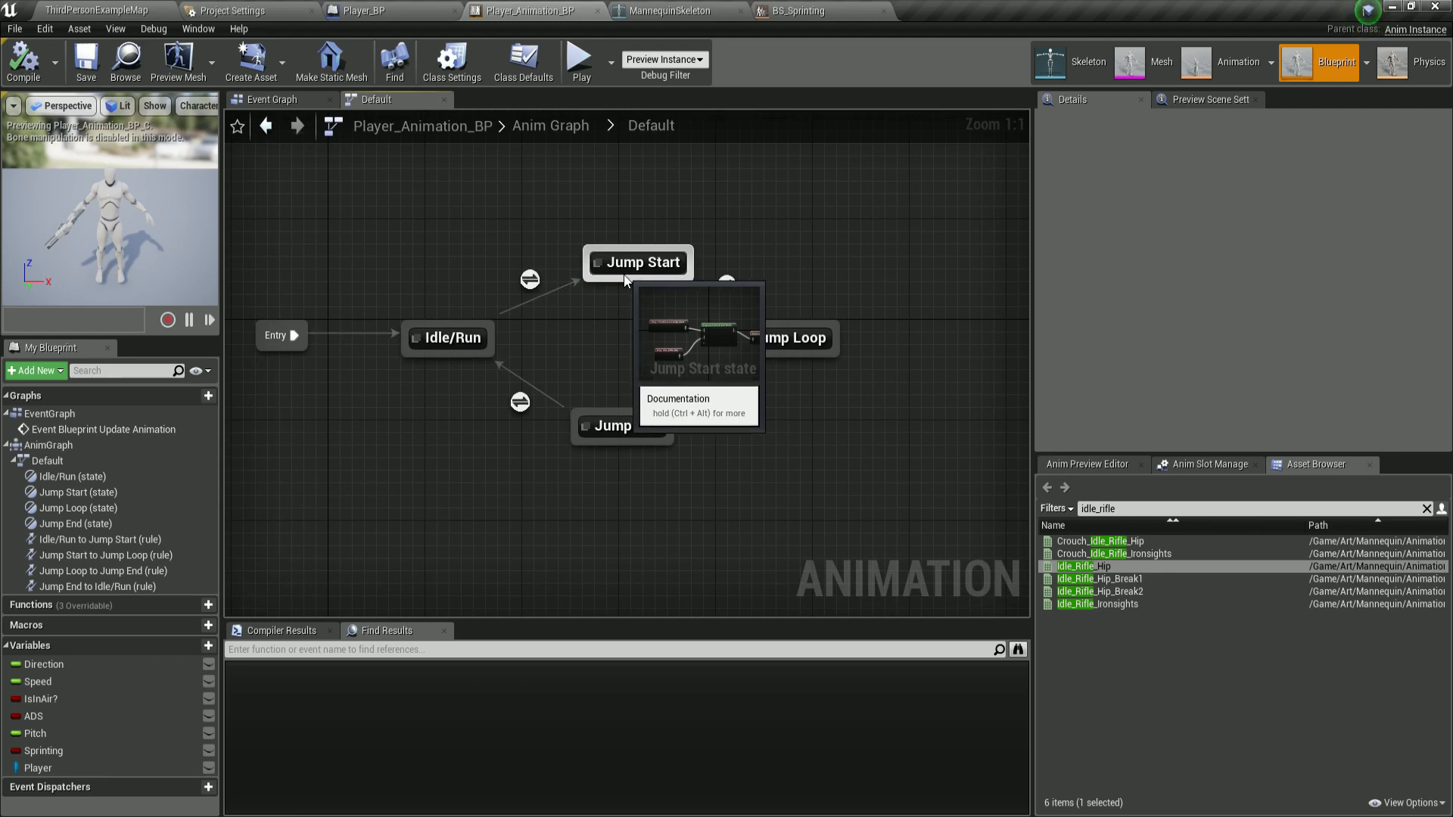
double_click(725, 284)
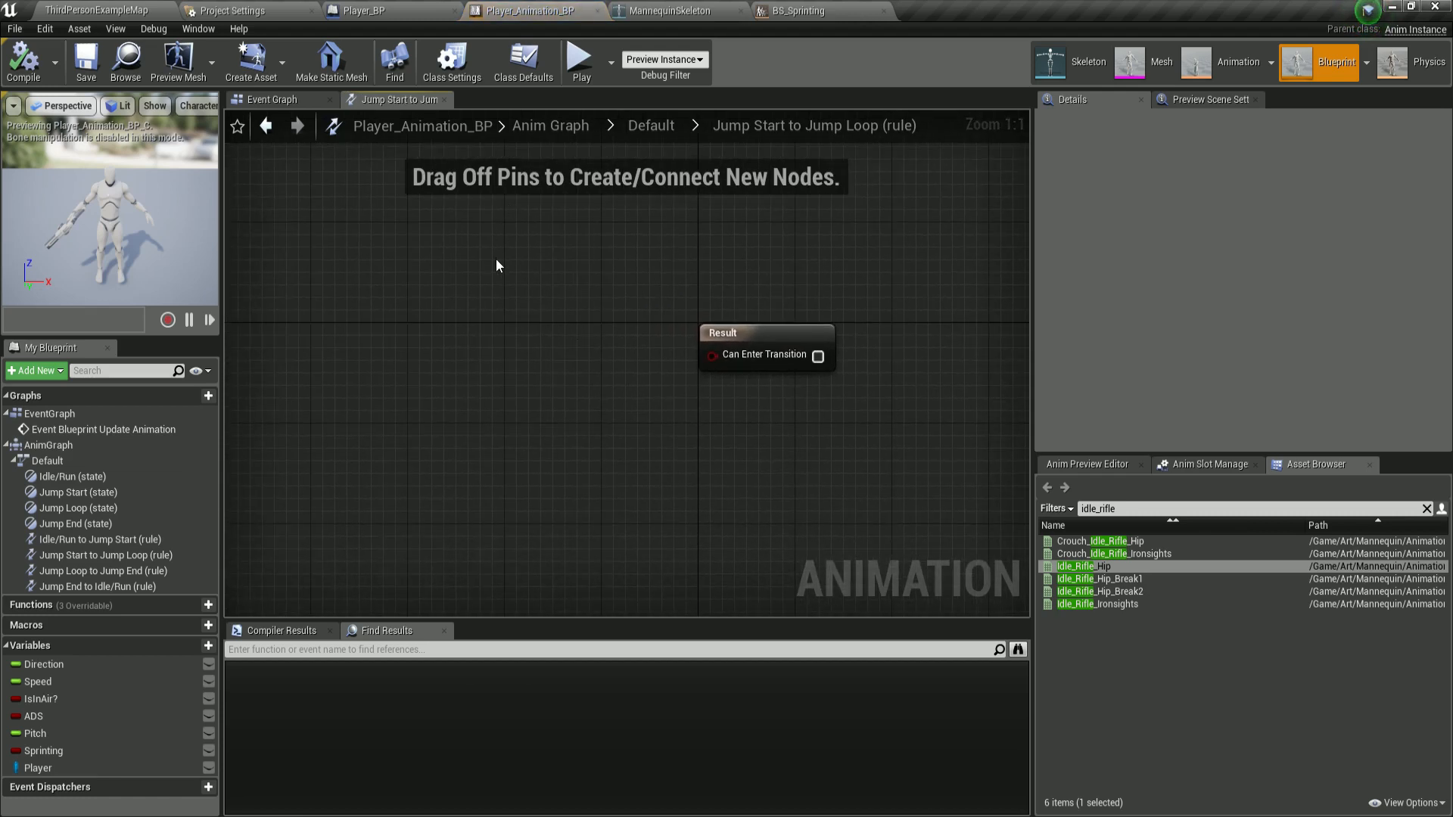
right_click(481, 295)
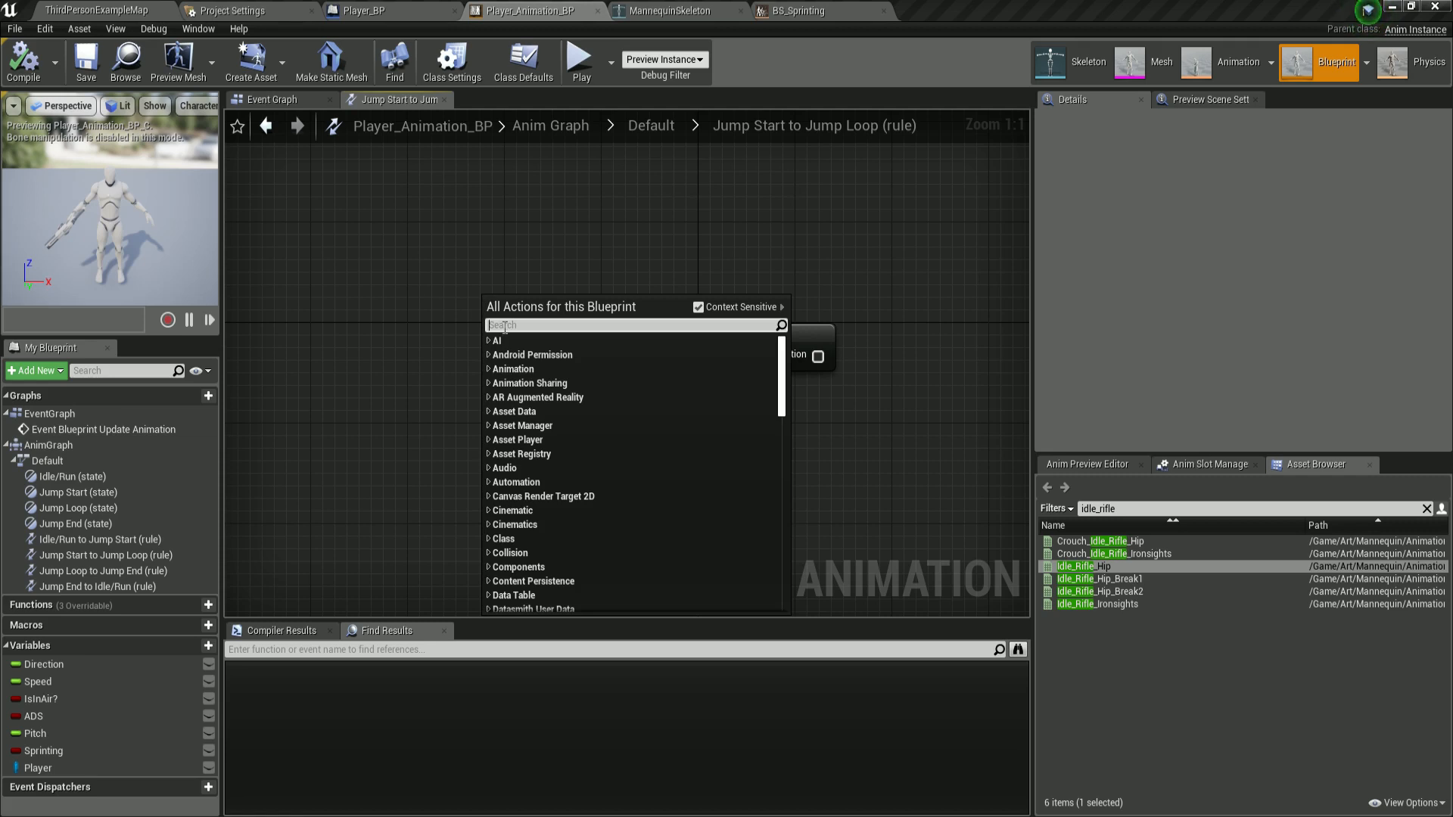
text(time re)
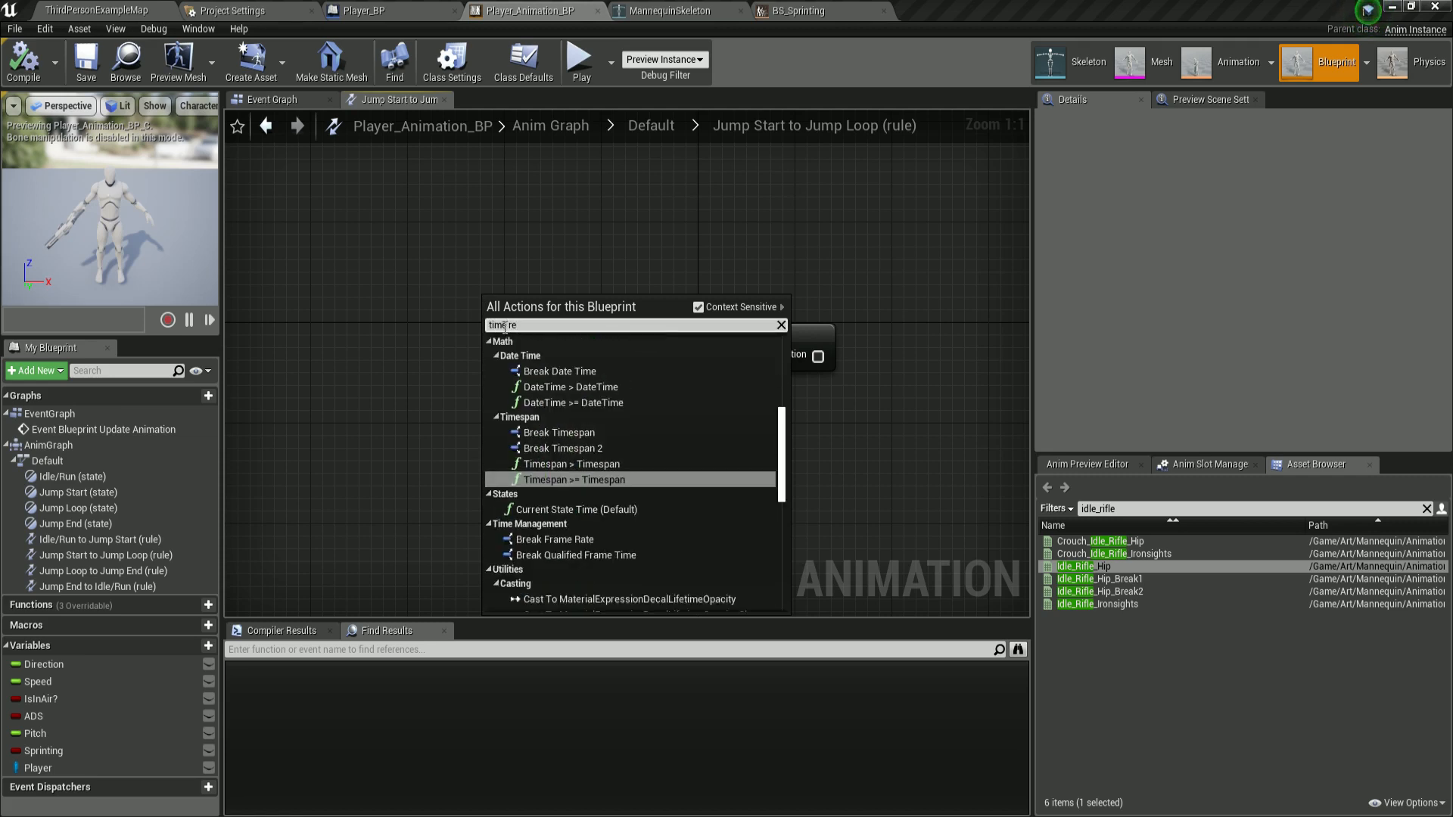
text(maining)
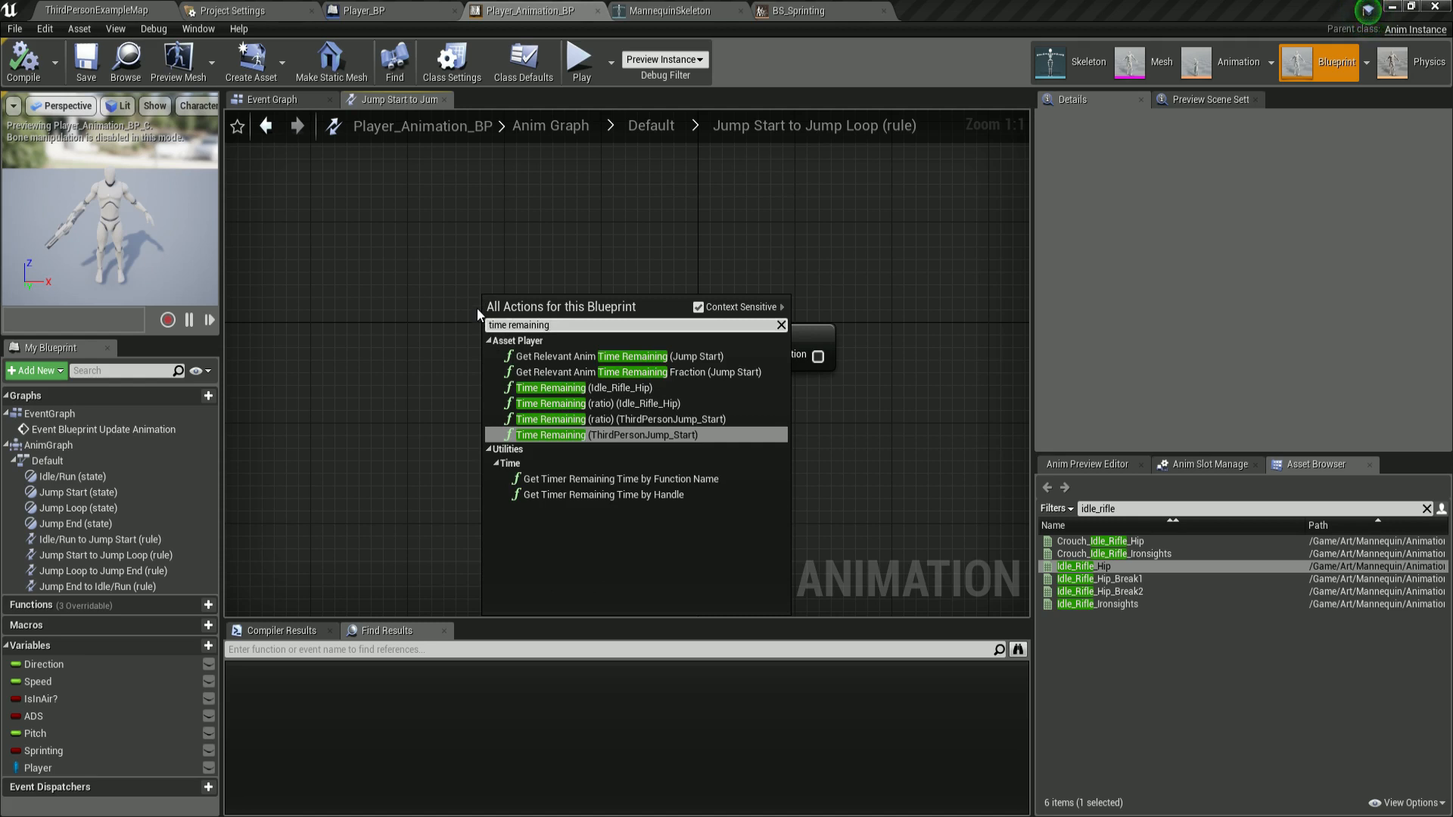
click(597, 434)
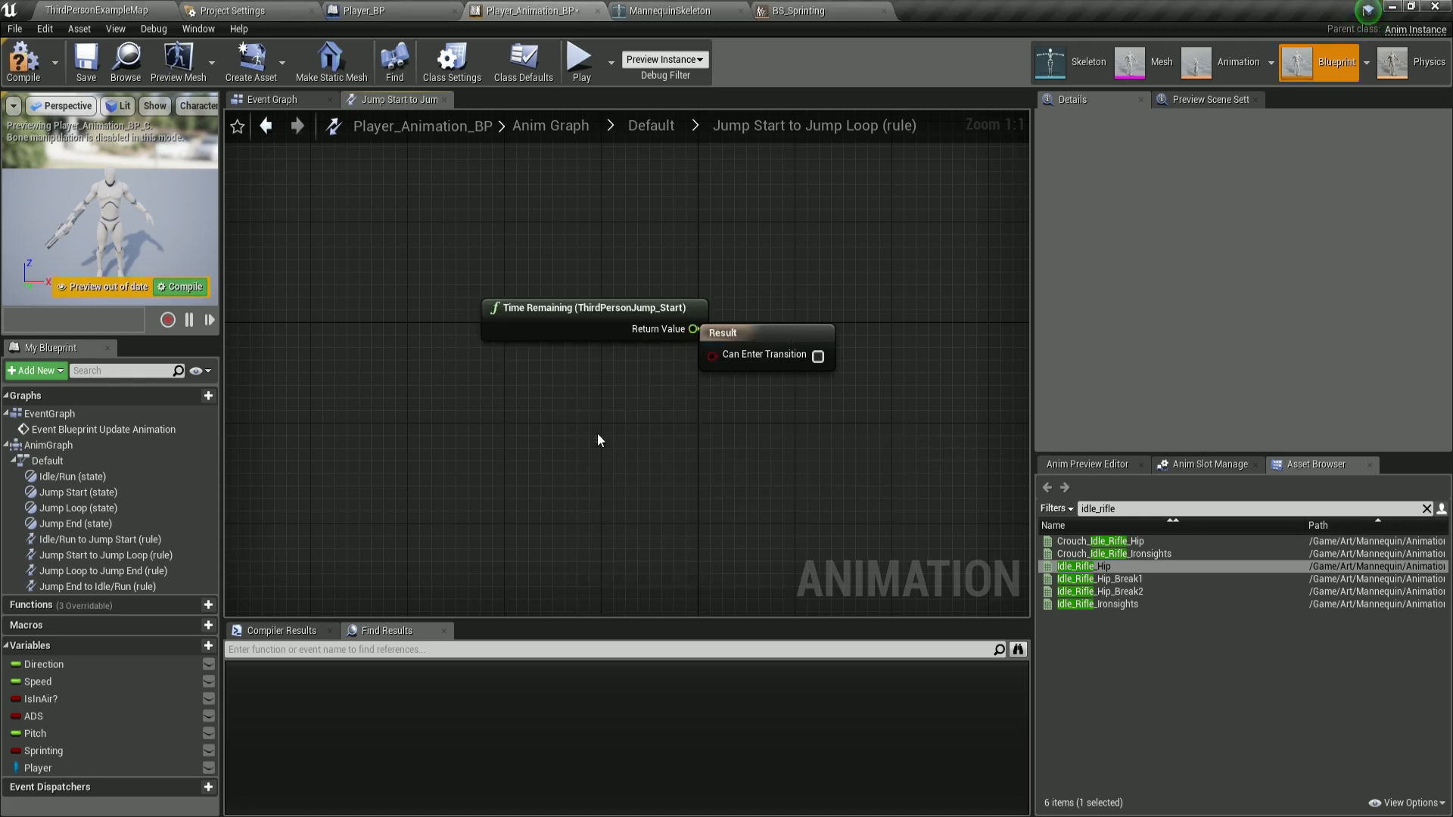
drag(568, 325, 447, 313)
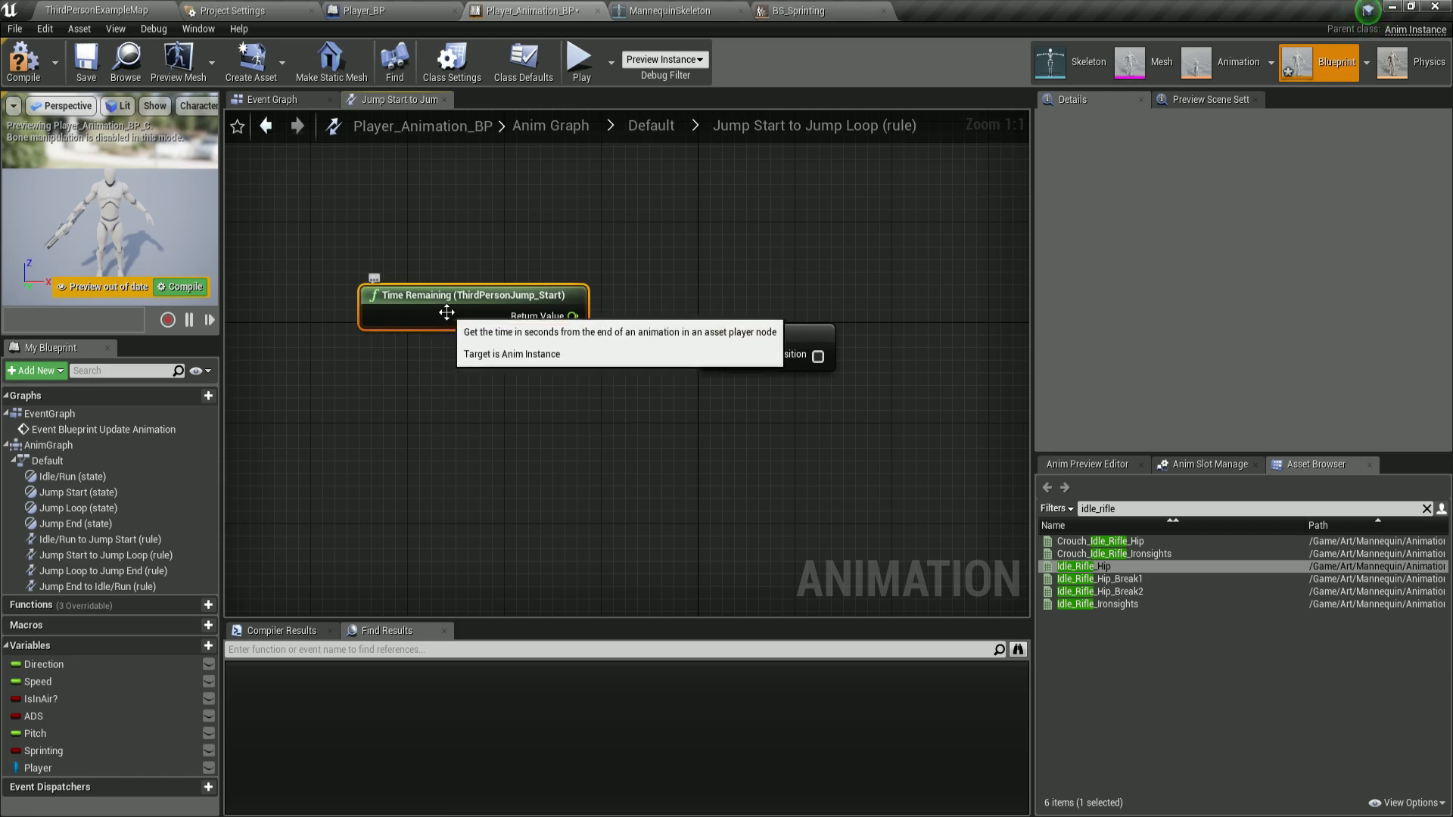
right_drag(446, 313, 374, 298)
drag(718, 336, 791, 322)
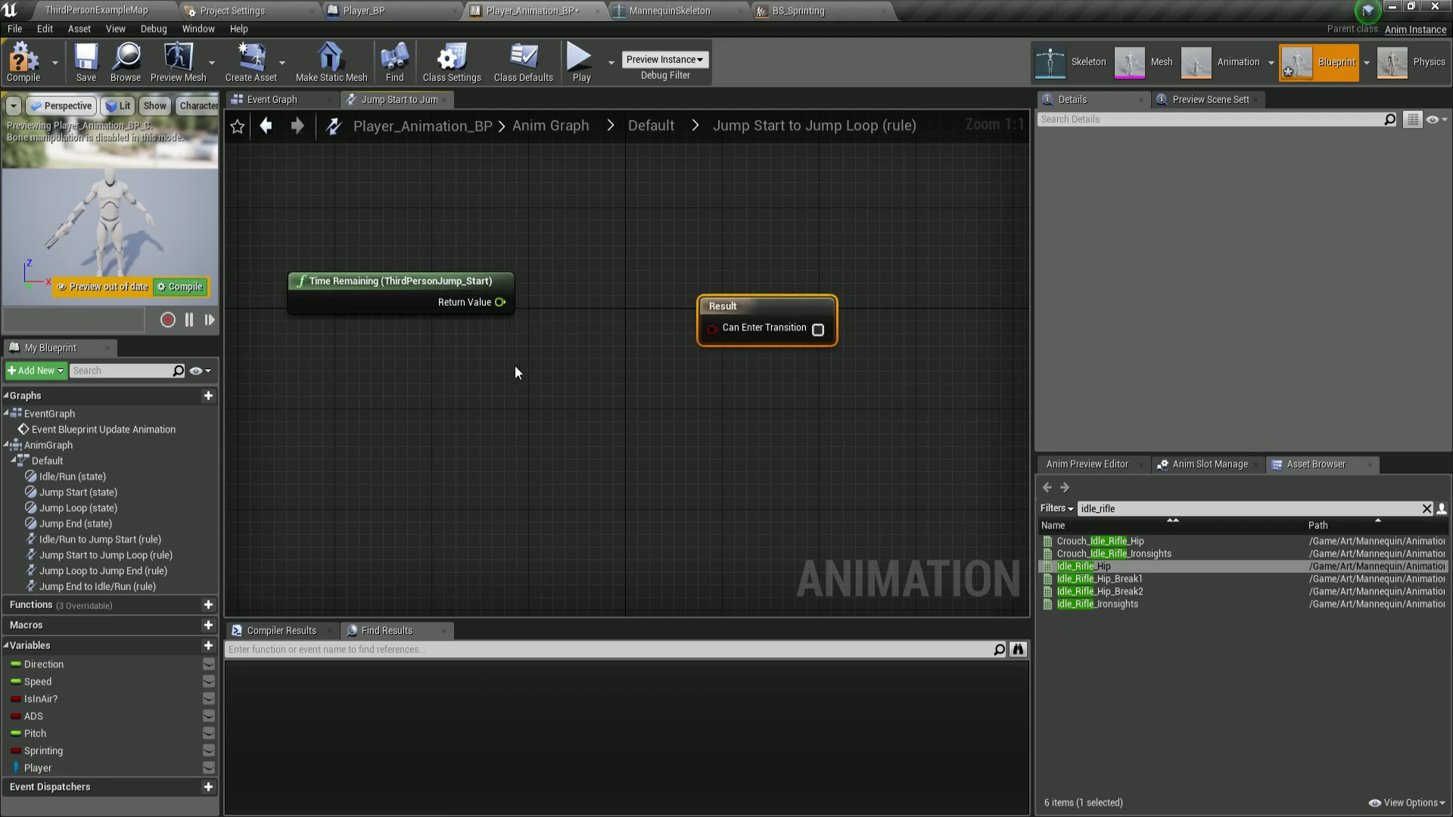
Add a float < float node and feed the Time Remaining return value into its first input.
right_click(570, 319)
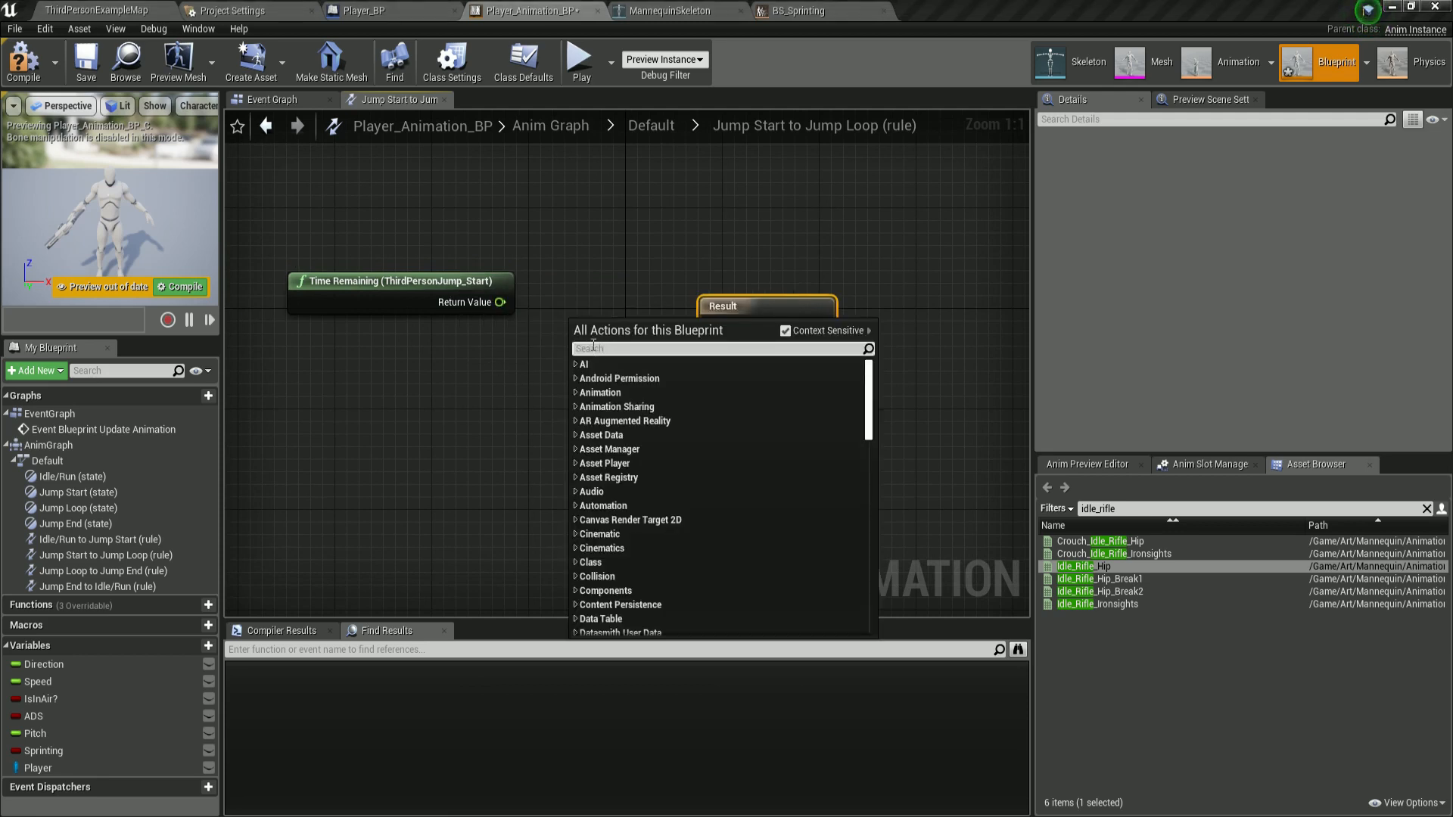
text(float <)
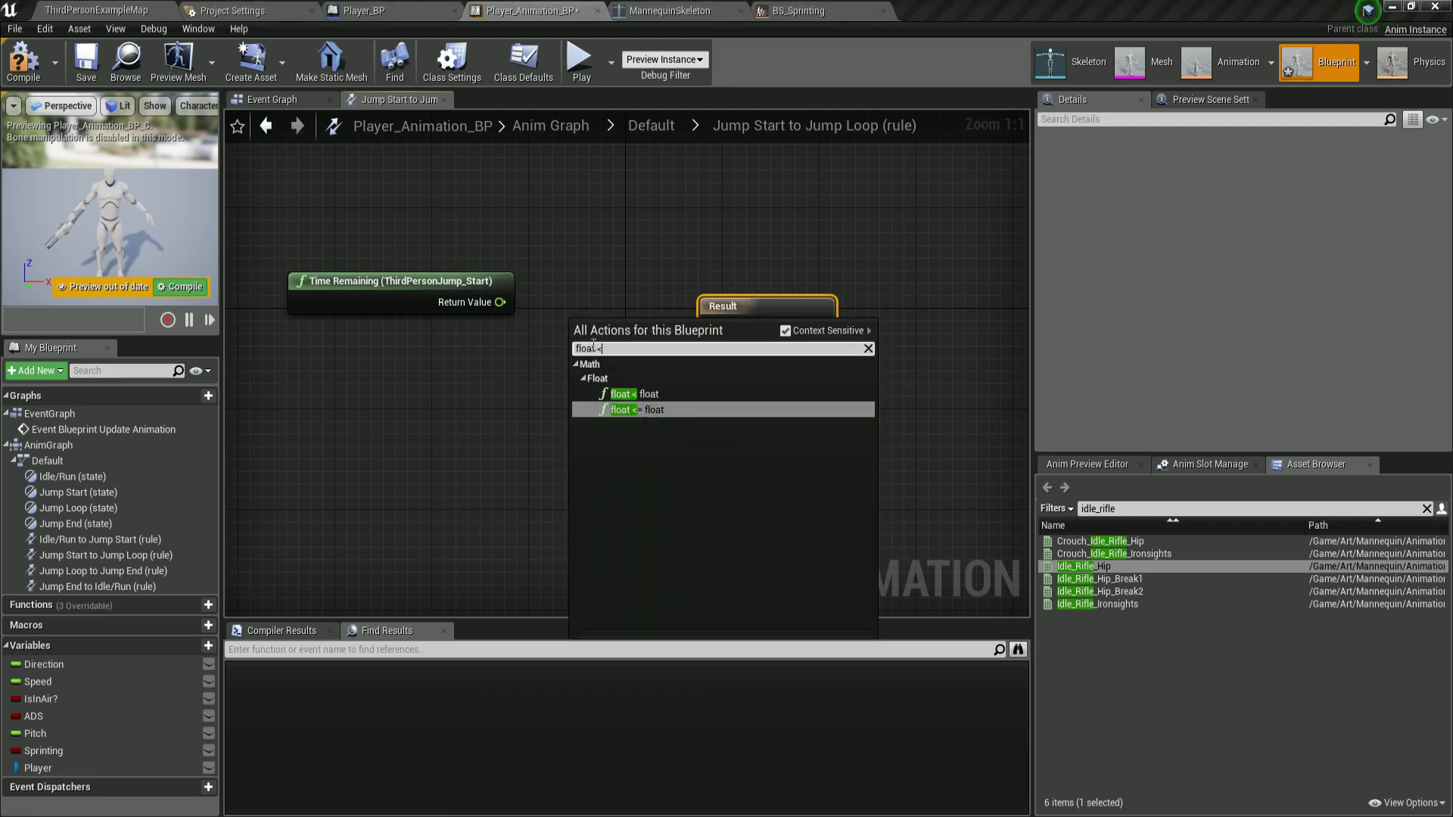
click(635, 392)
drag(760, 308, 797, 295)
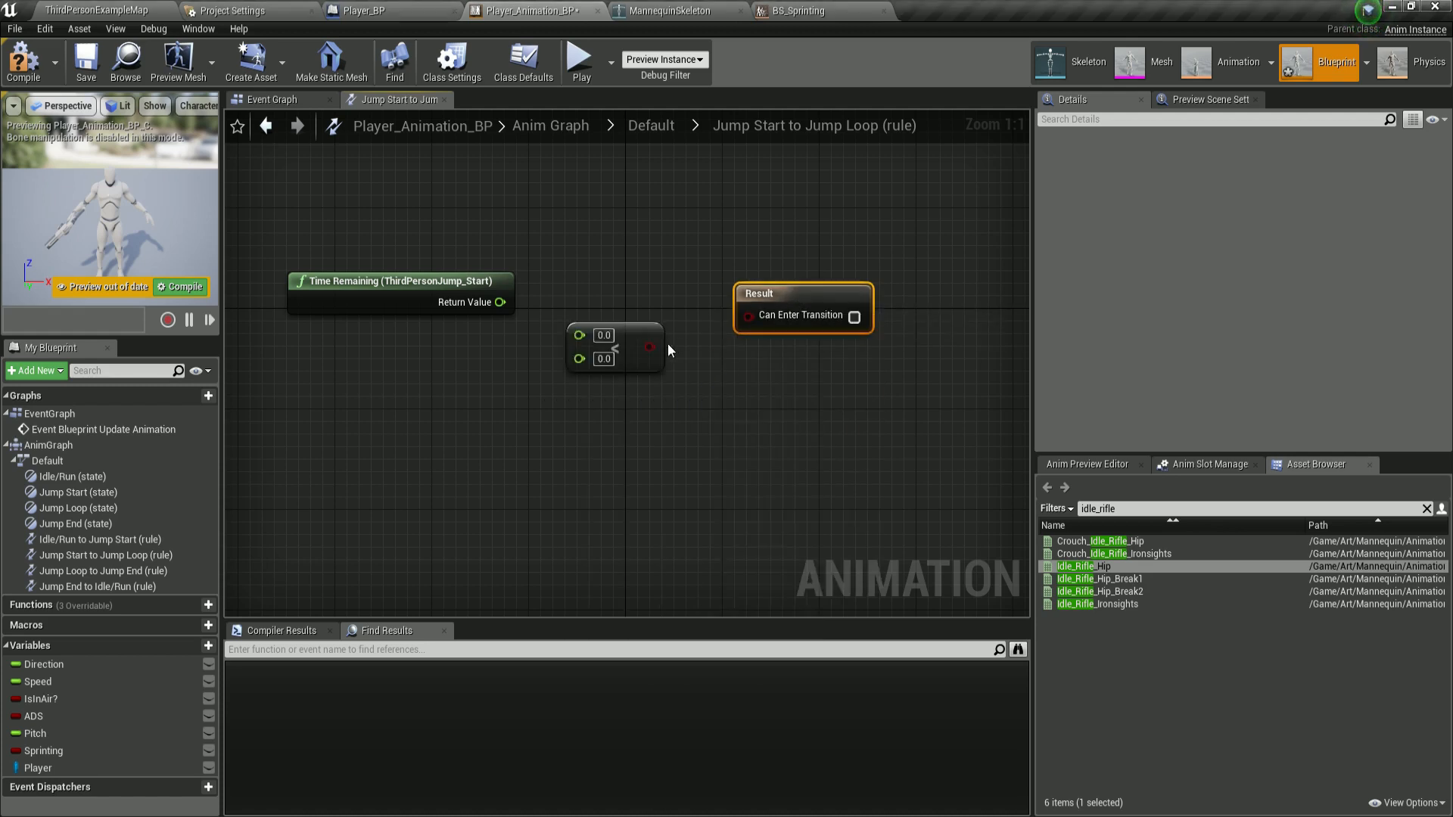
drag(630, 338, 629, 325)
drag(500, 302, 579, 324)
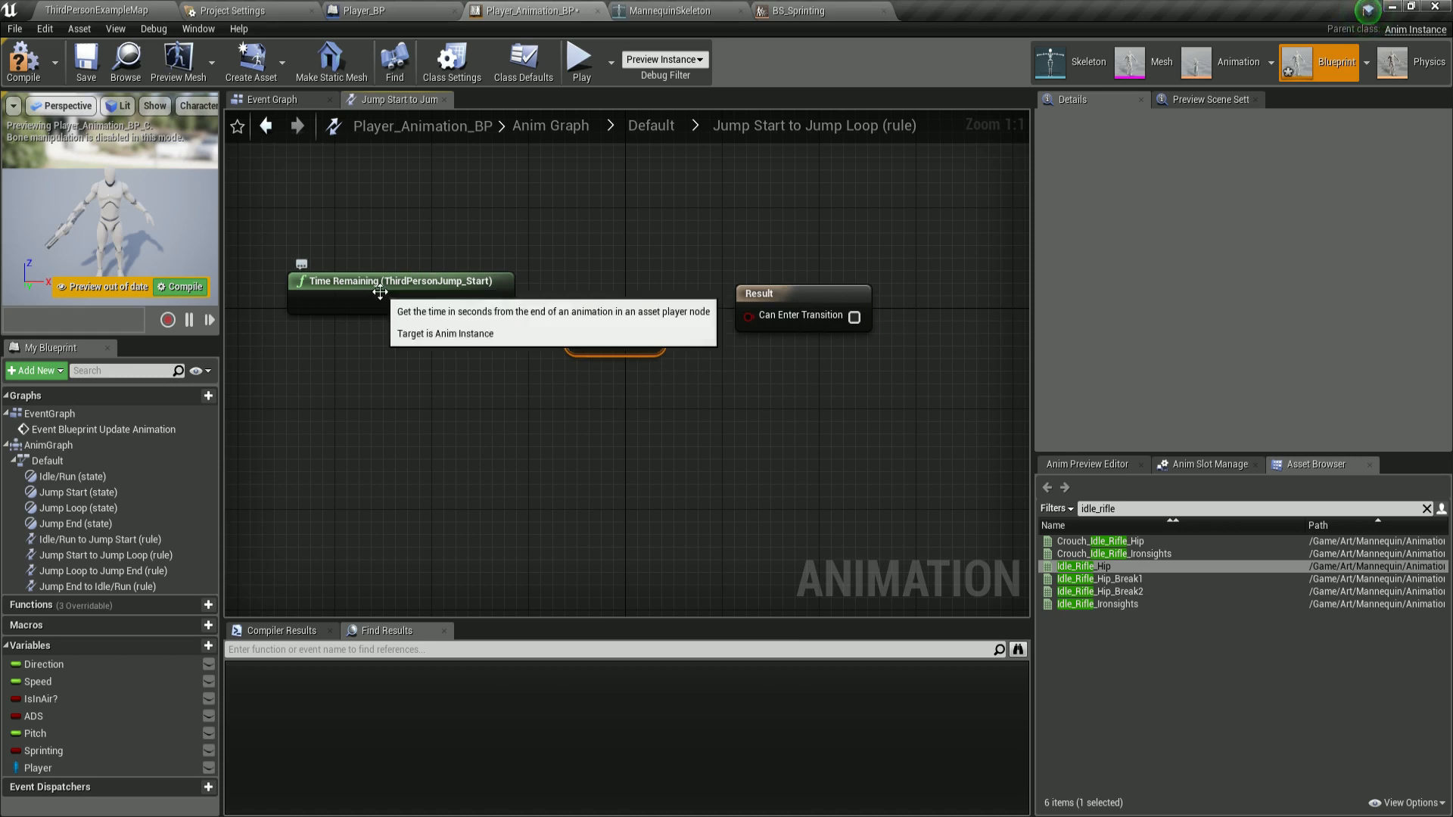
Set the comparison threshold to 0.1, connect the result to Can Enter Transition, and save.
click(605, 342)
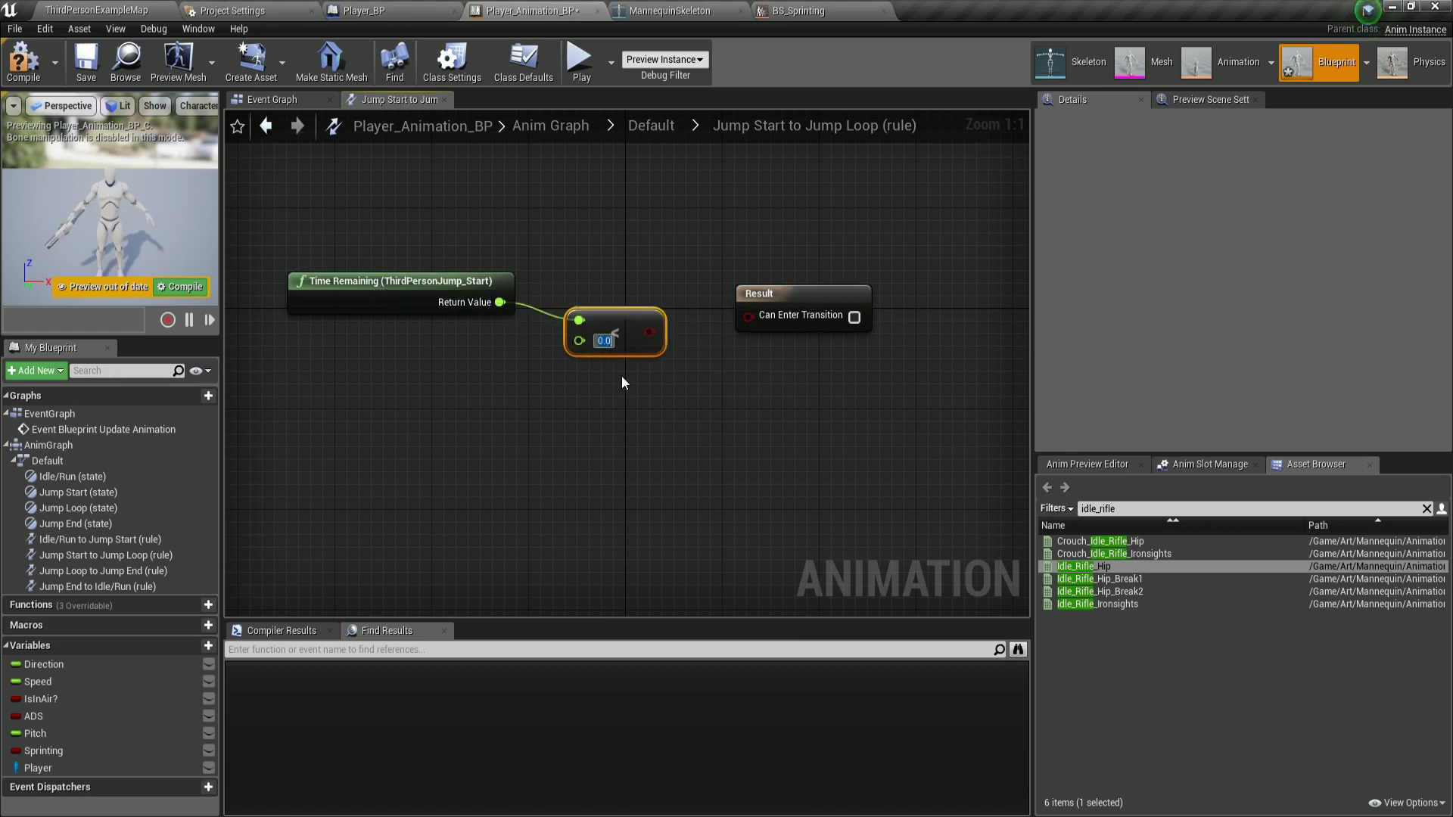
text(0.1)
key(Return)
drag(650, 332, 748, 316)
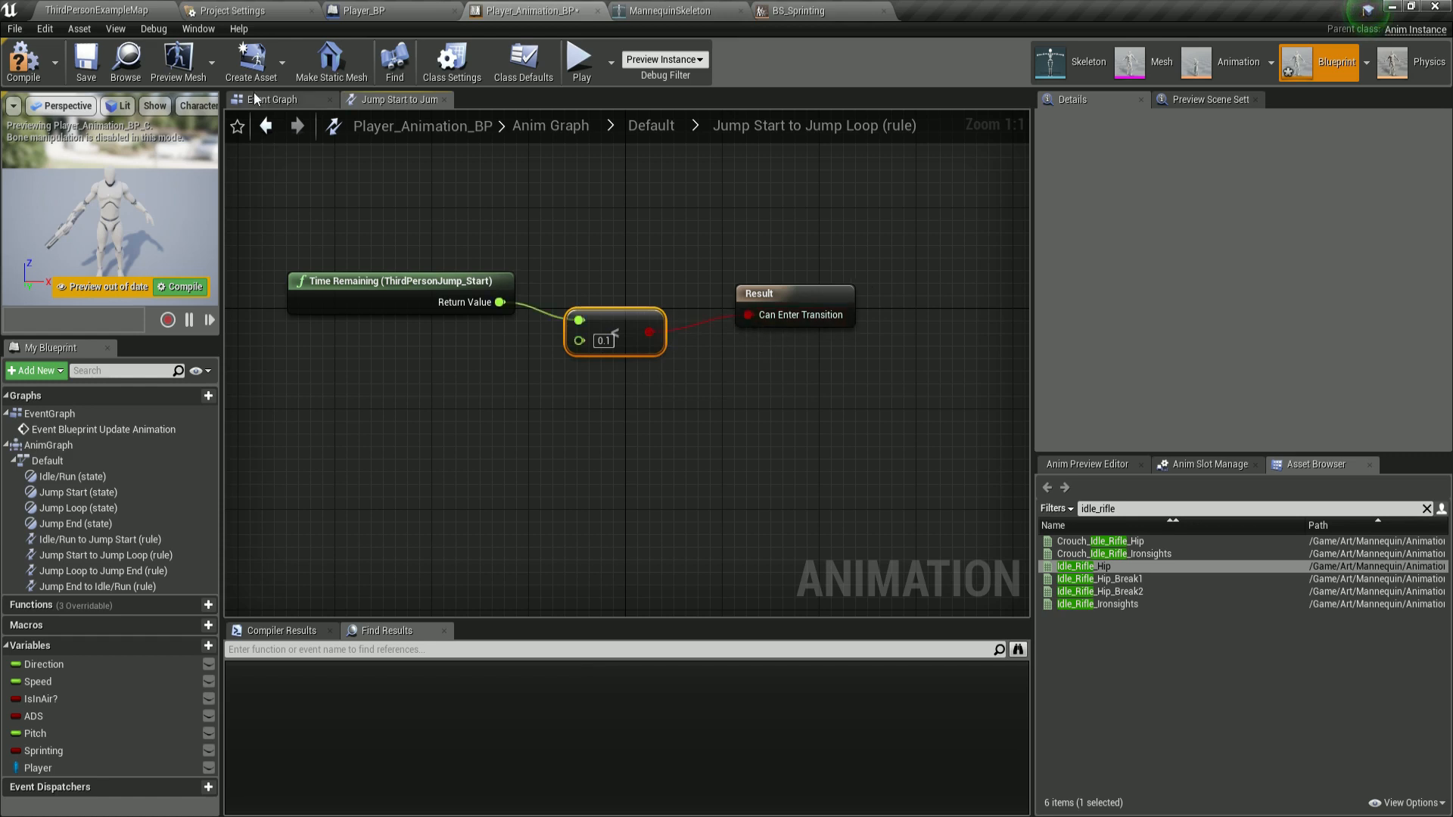
click(76, 71)
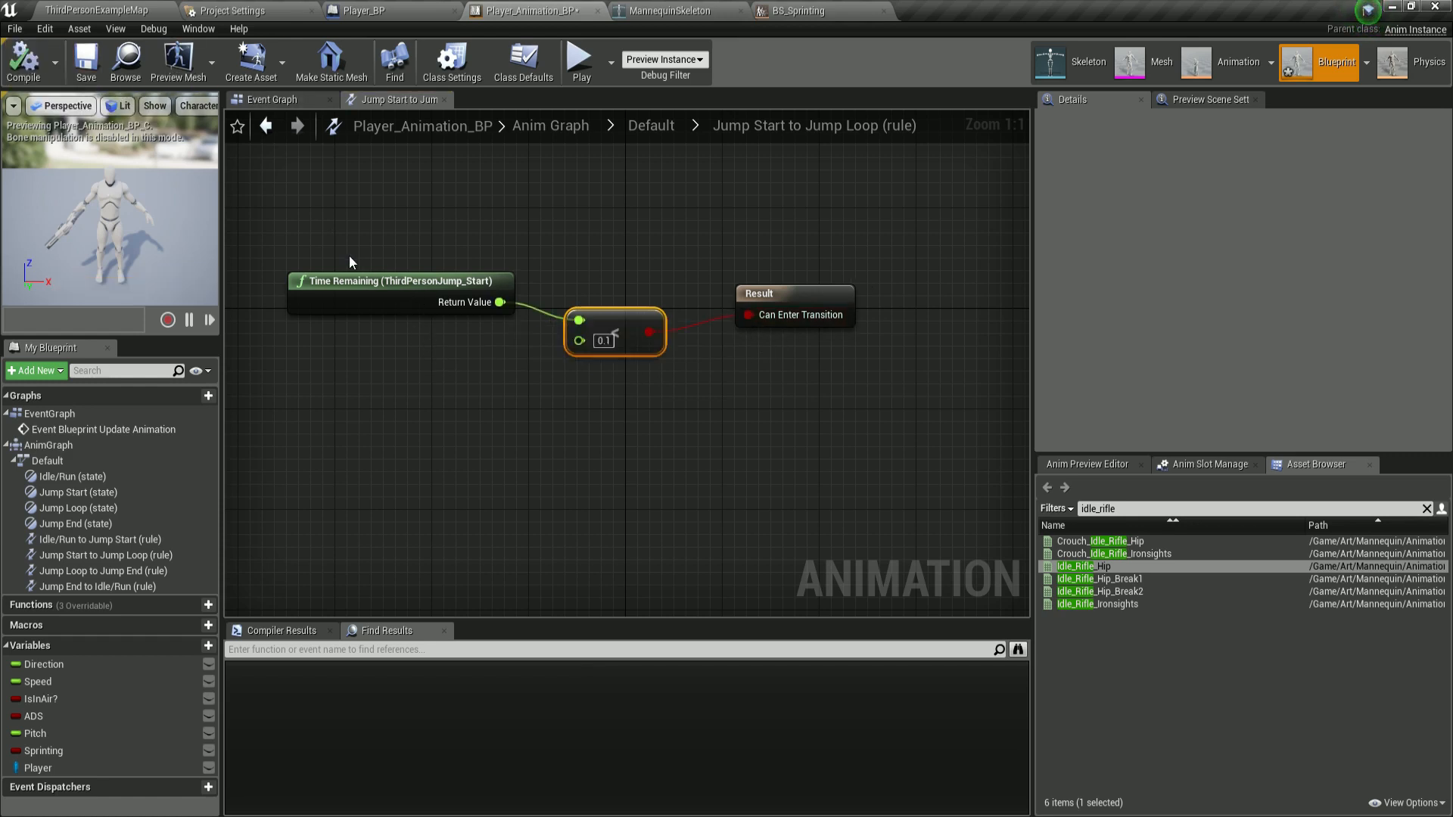
mouse_move(509, 258)
mouse_down()
mouse_move(433, 249)
mouse_move(428, 334)
mouse_move(398, 228)
mouse_up()
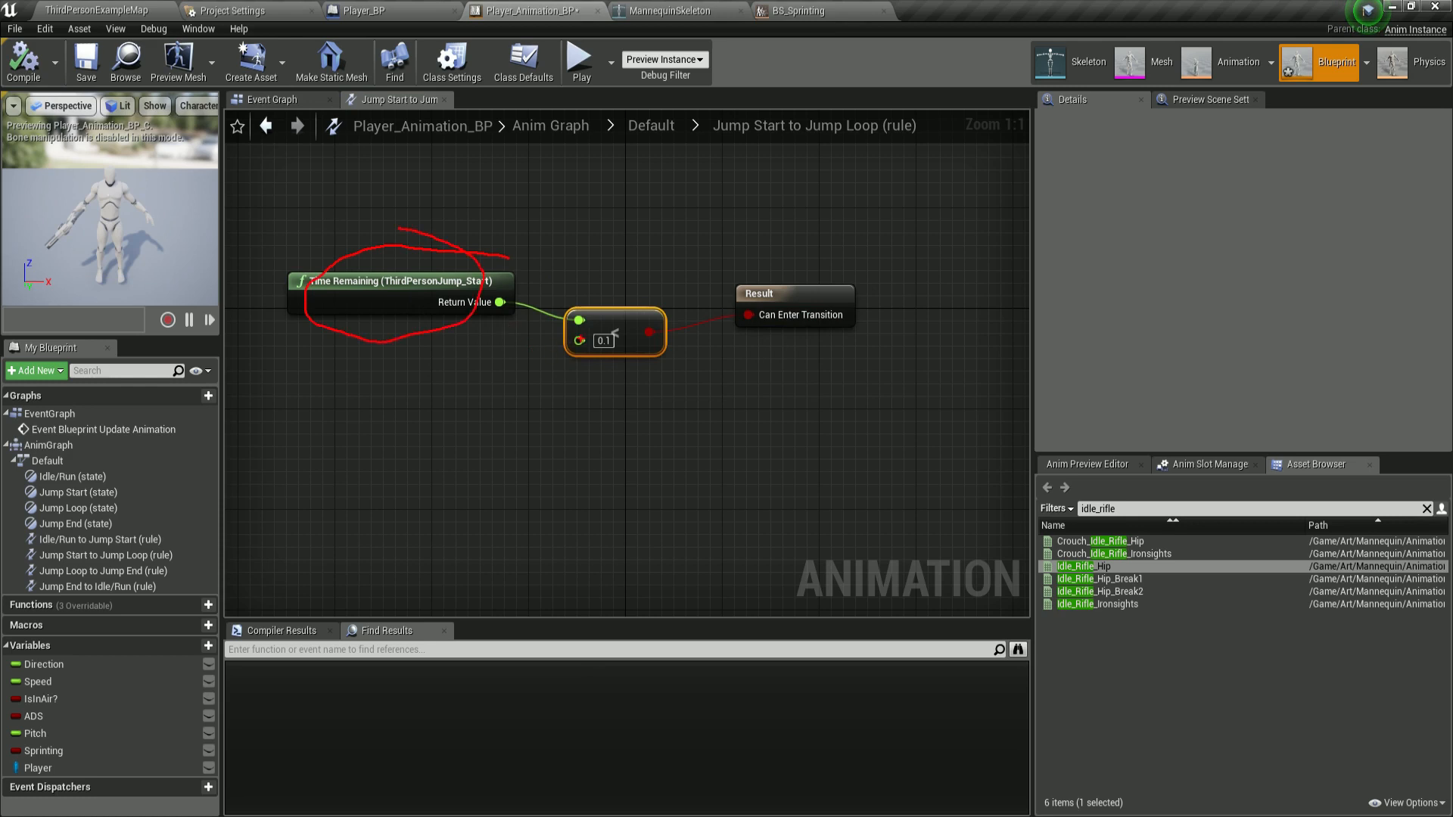
drag(551, 359, 632, 362)
mouse_move(638, 339)
mouse_down()
mouse_move(859, 292)
mouse_move(709, 294)
mouse_up()
key(Escape)
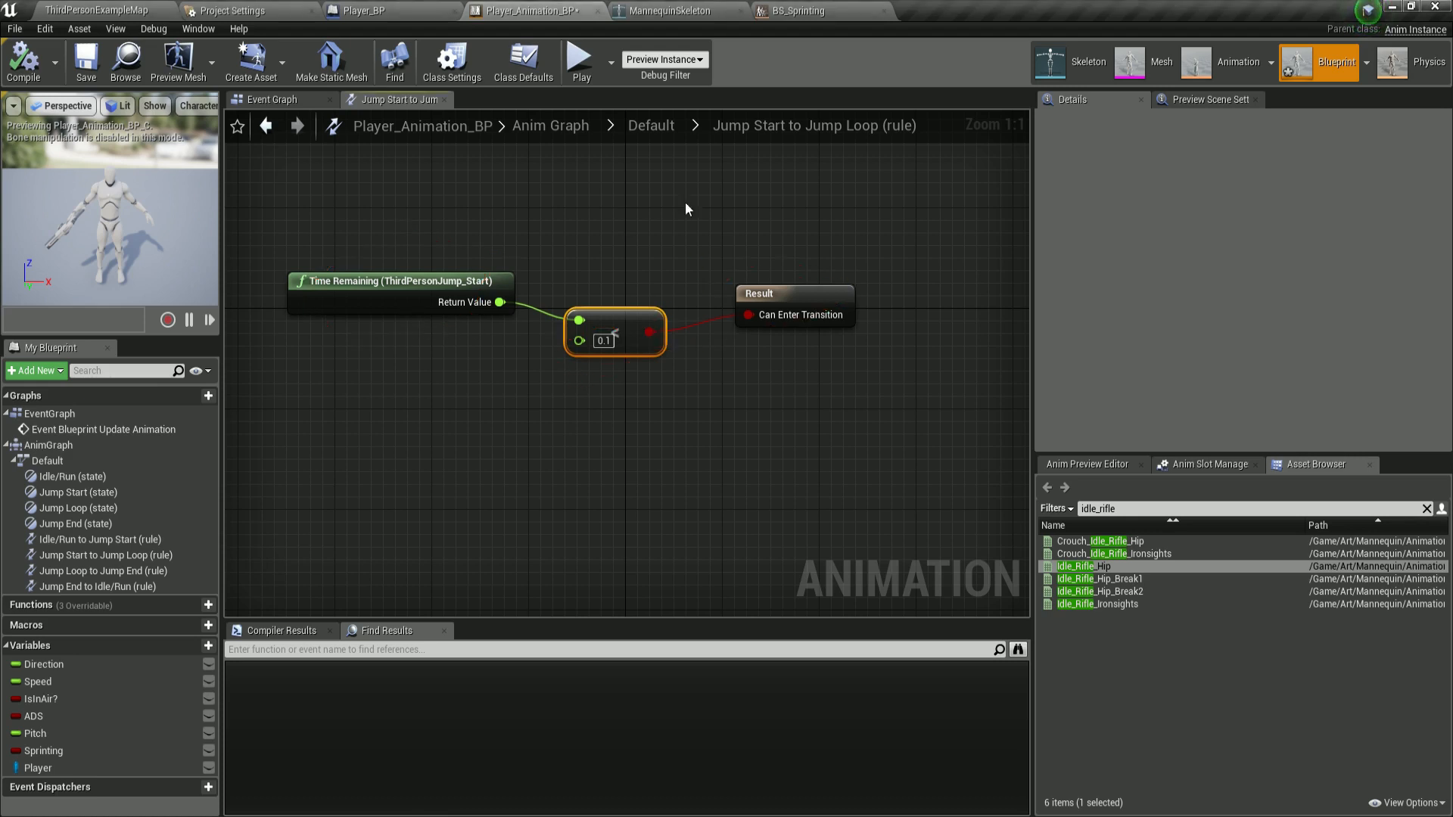
Open the Jump Loop to Jump End rule and add an IsInAir? getter.
click(656, 130)
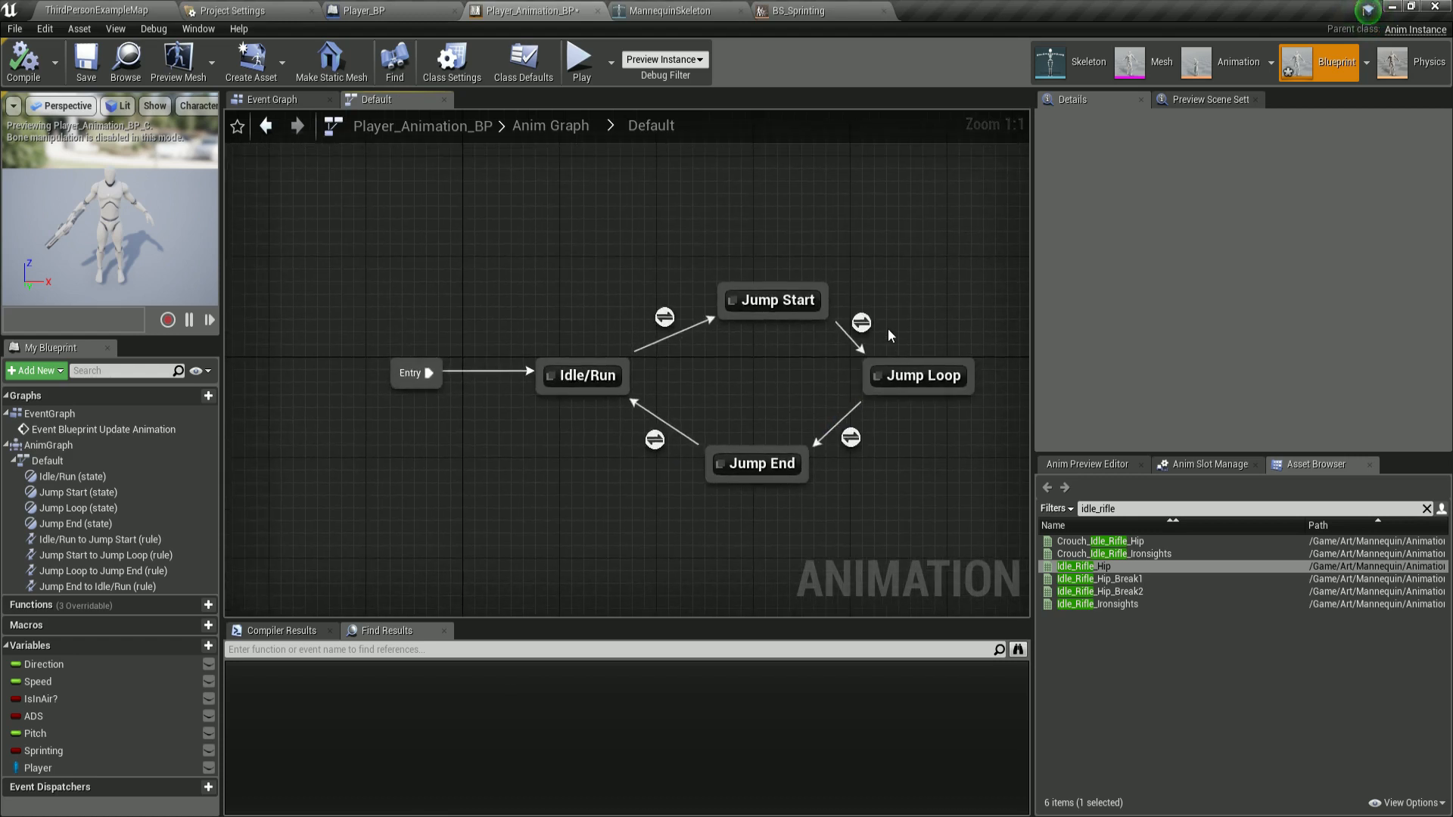
mouse_move(852, 437)
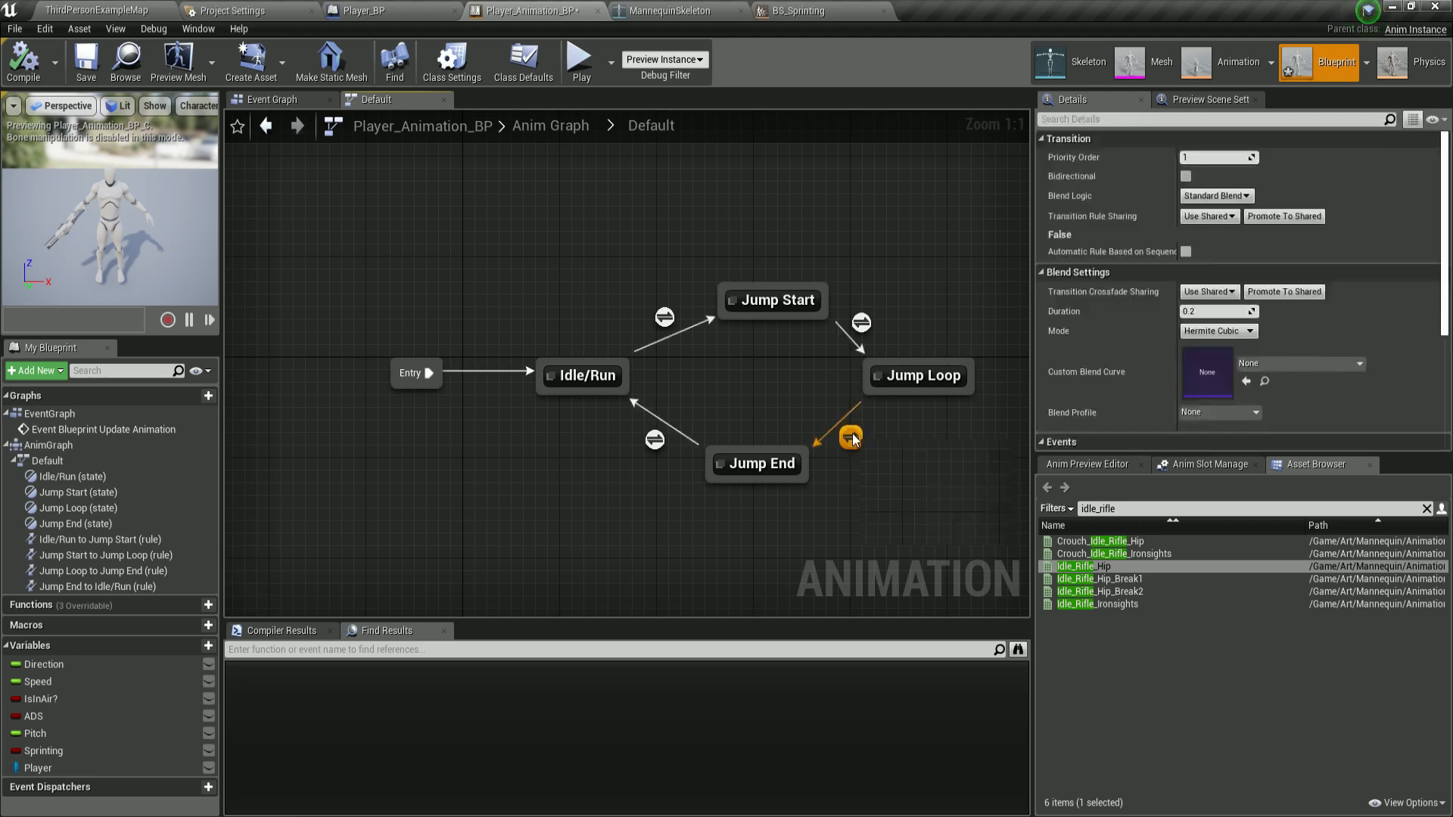
double_click(851, 437)
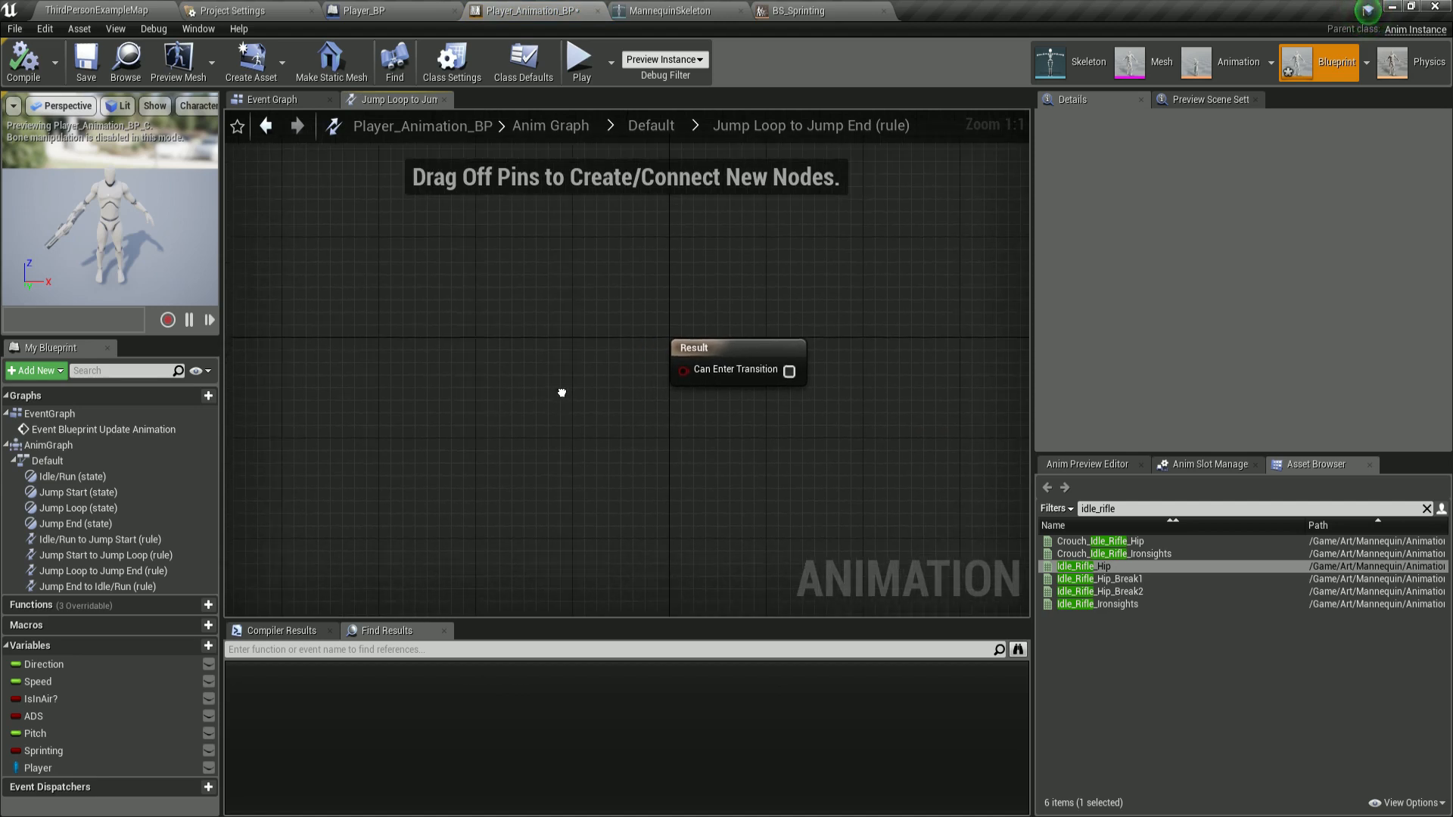
ctrl+drag(47, 697, 269, 363)
click(384, 348)
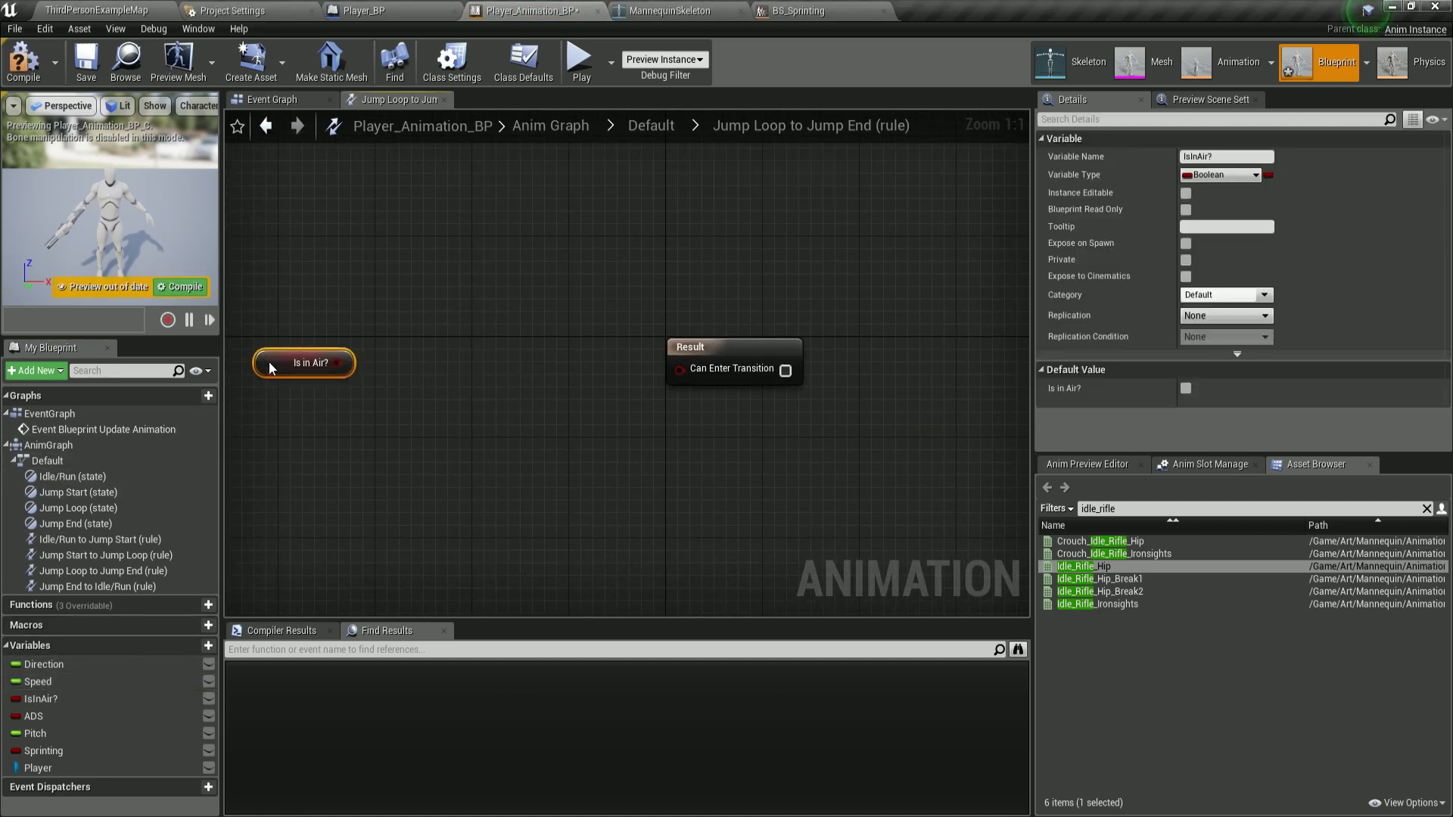
Add a NOT Boolean node between IsInAir? and Can Enter Transition and wire them together.
right_click(445, 374)
text(bool not)
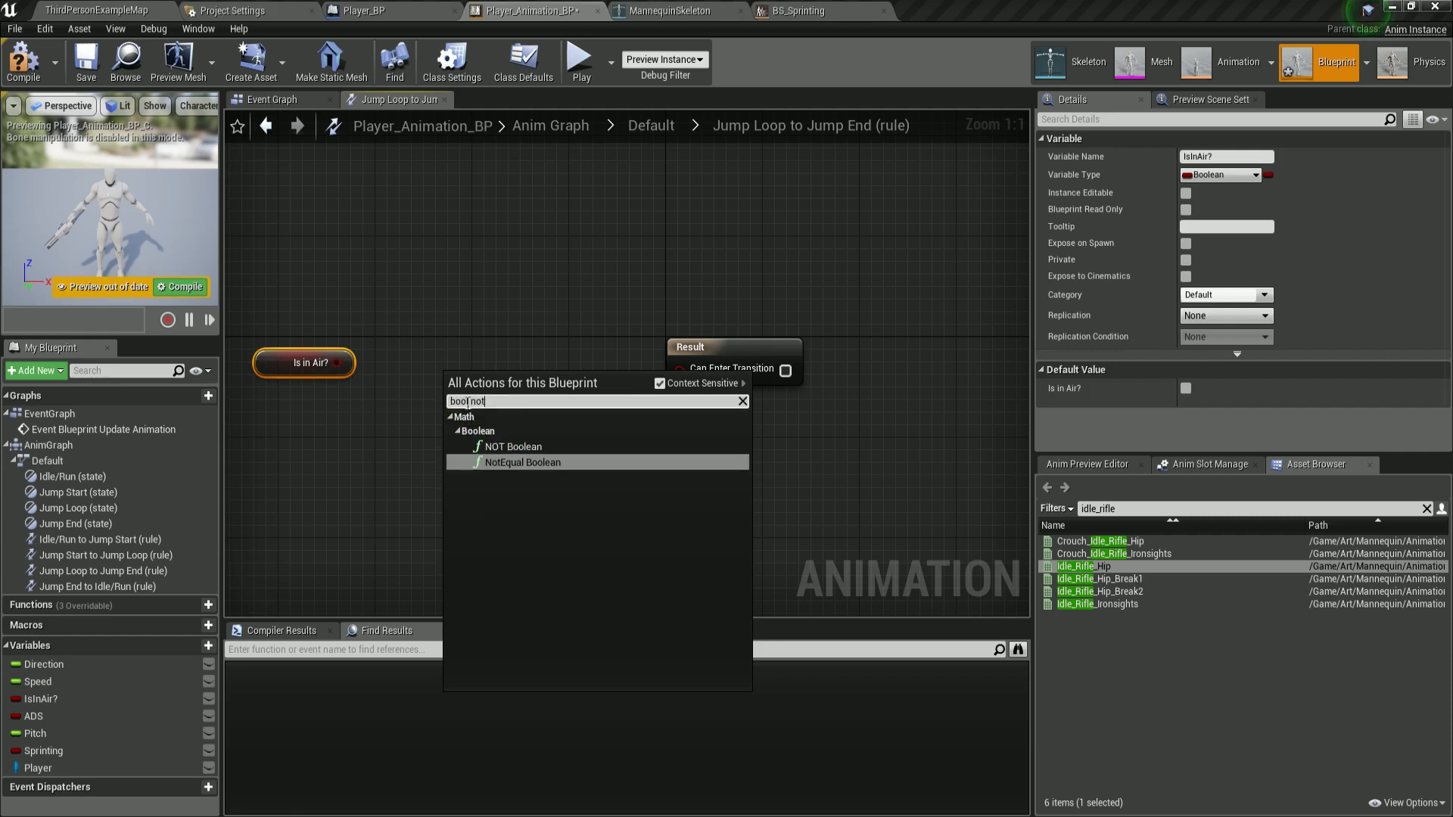
click(503, 446)
drag(502, 392, 476, 369)
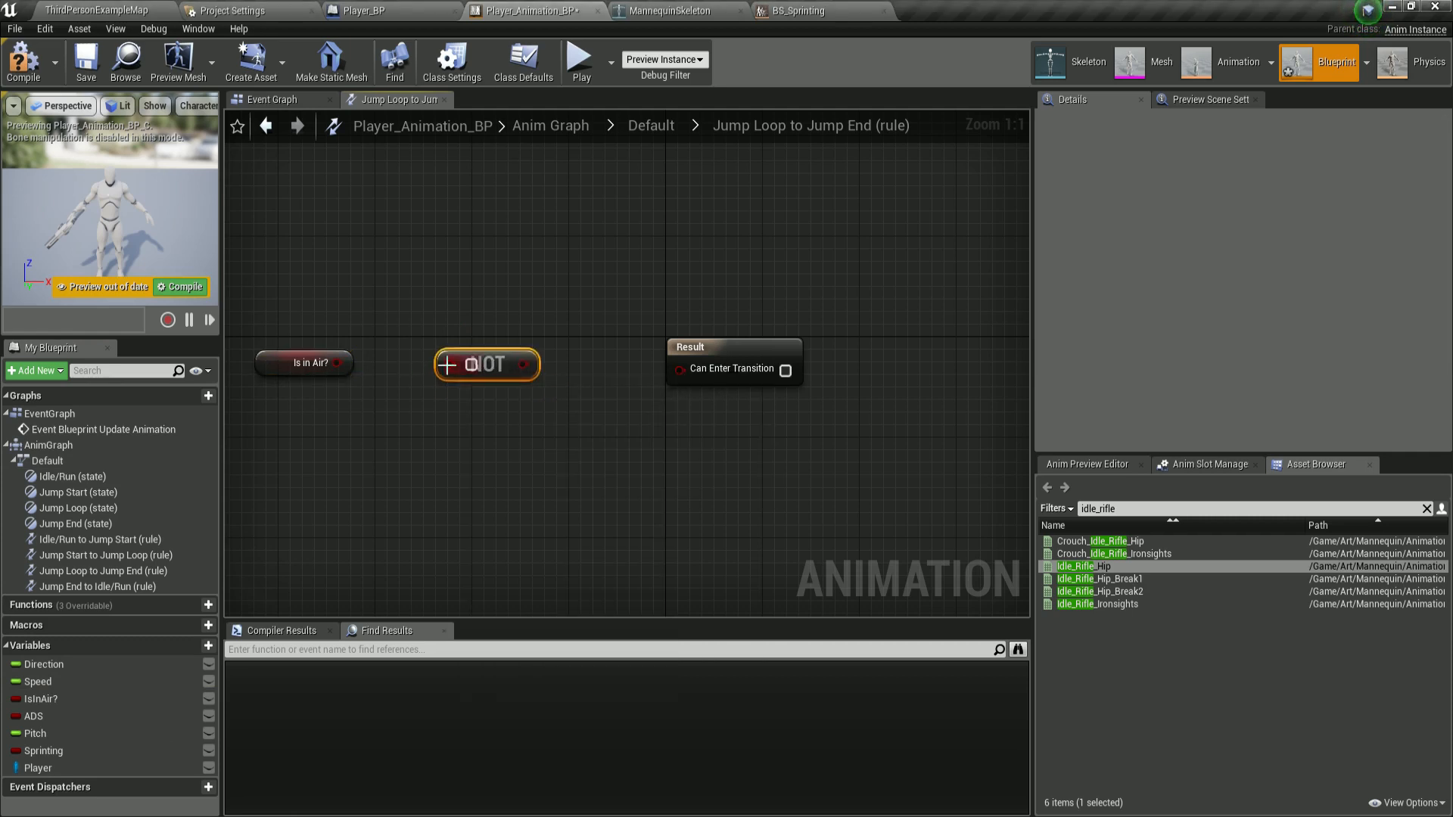
drag(337, 363, 452, 365)
drag(523, 365, 684, 374)
Compile the blueprint and reopen the Jump Loop to Jump End rule to review its logic.
click(26, 70)
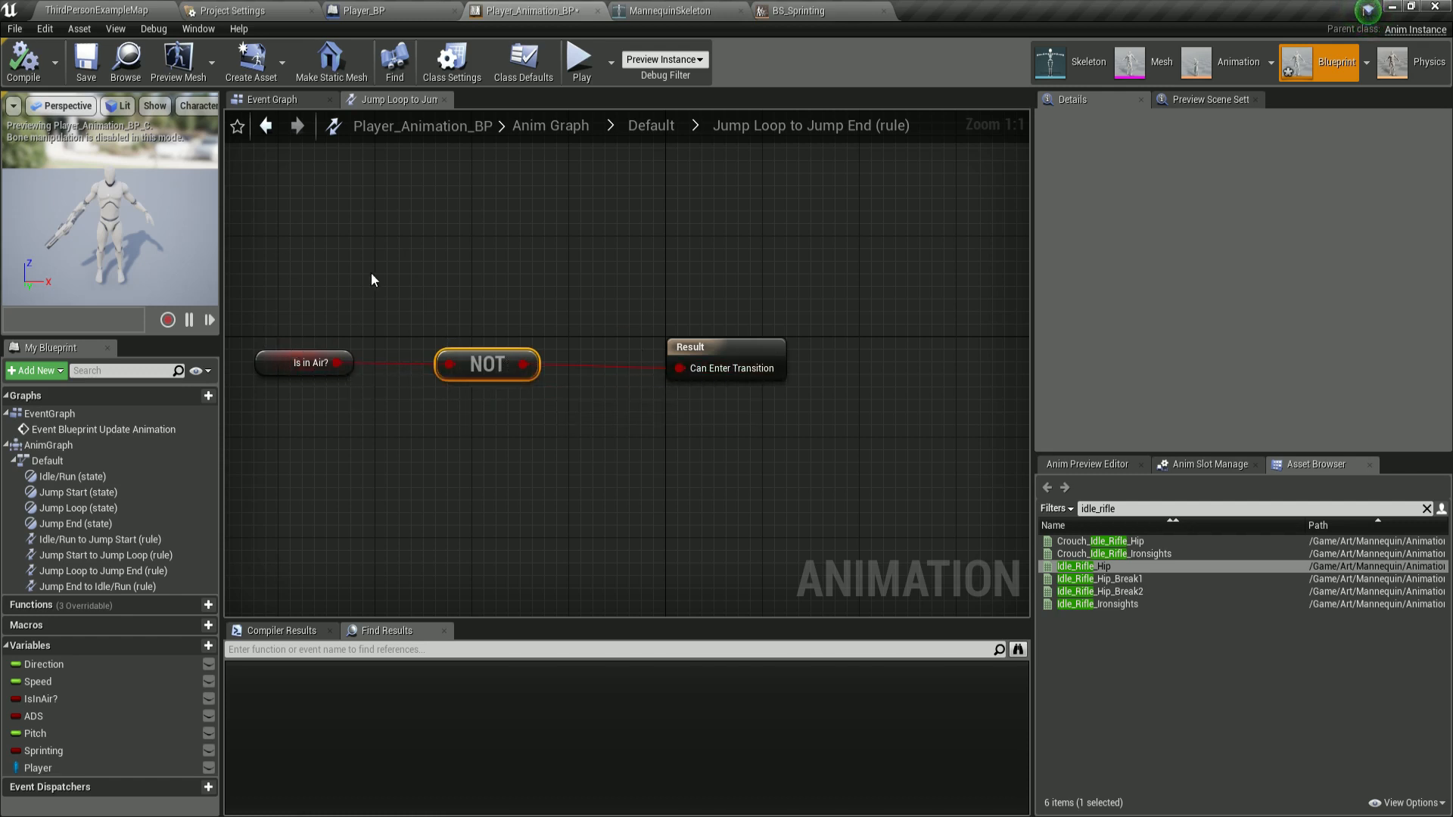
right_drag(371, 273, 460, 266)
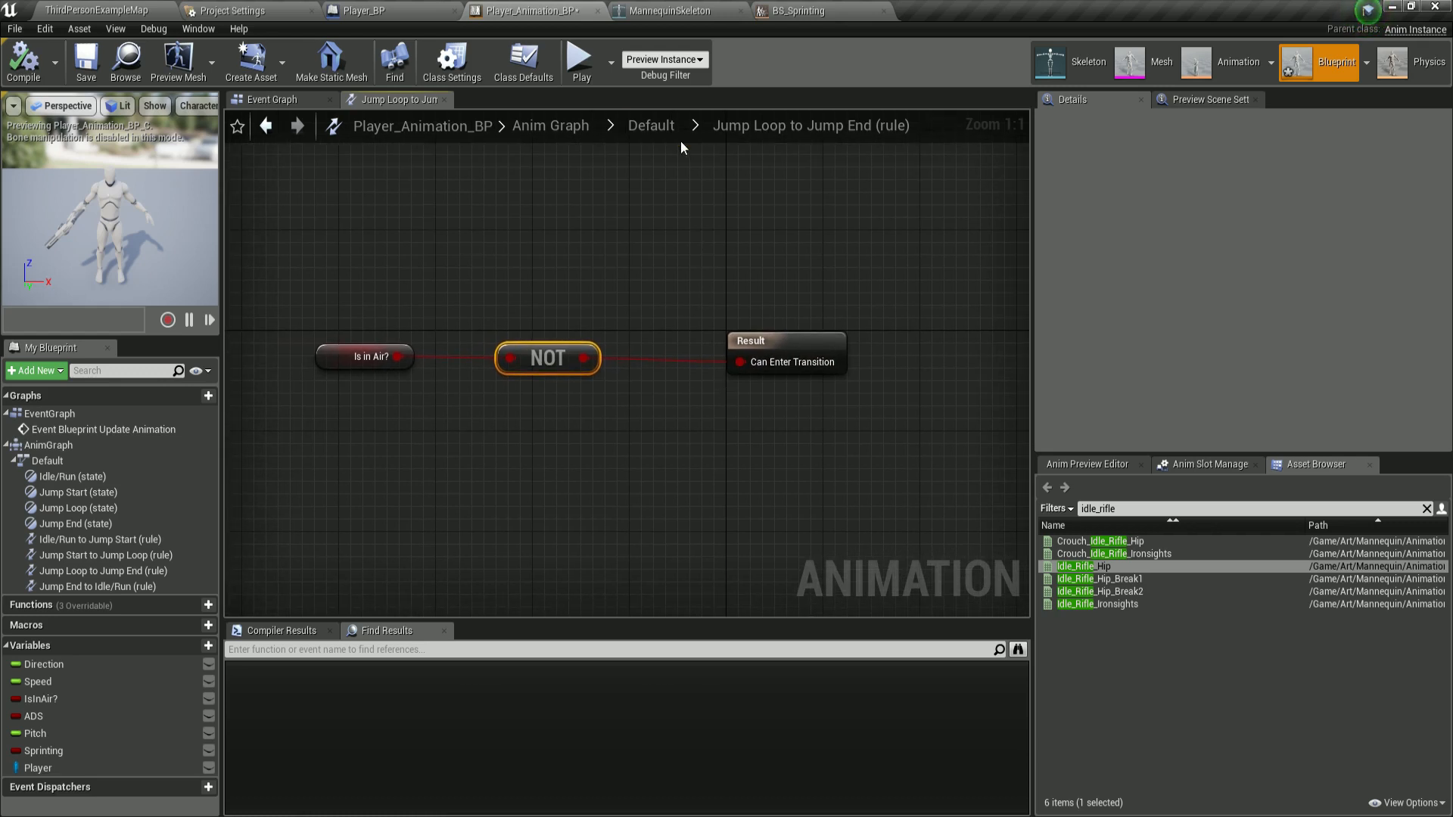
click(652, 127)
click(791, 462)
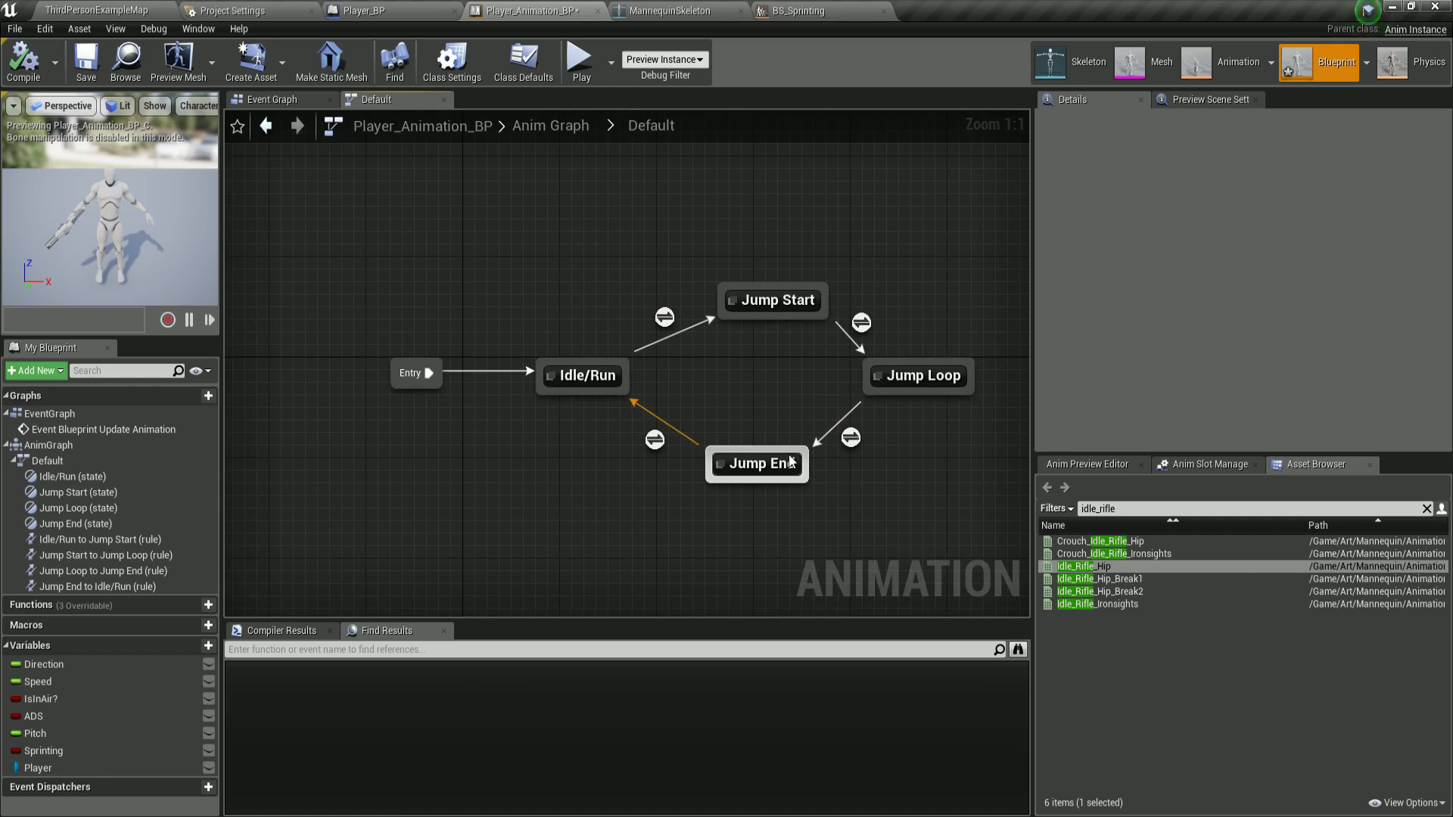
double_click(850, 439)
right_drag(502, 401, 431, 375)
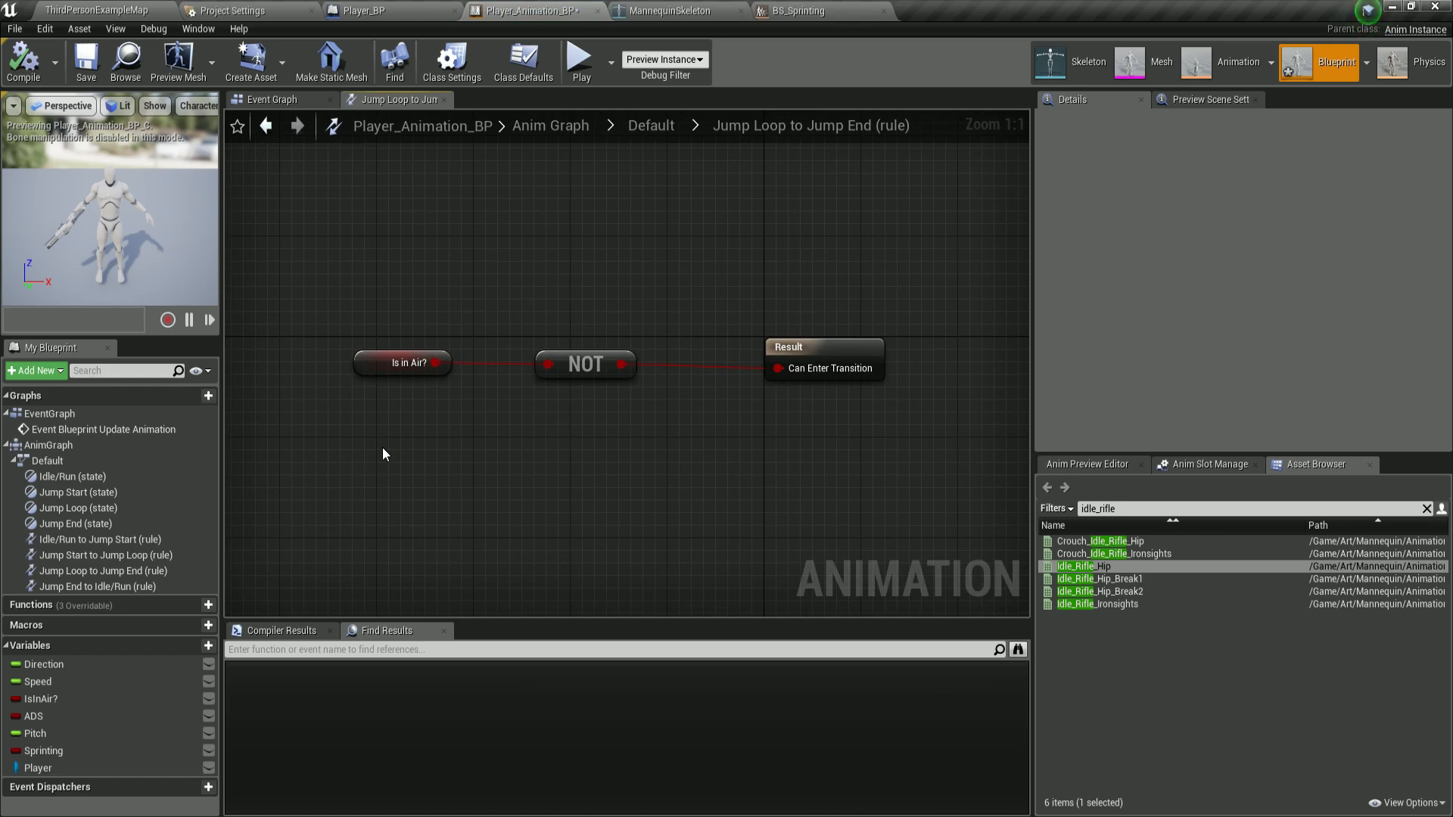
click(642, 131)
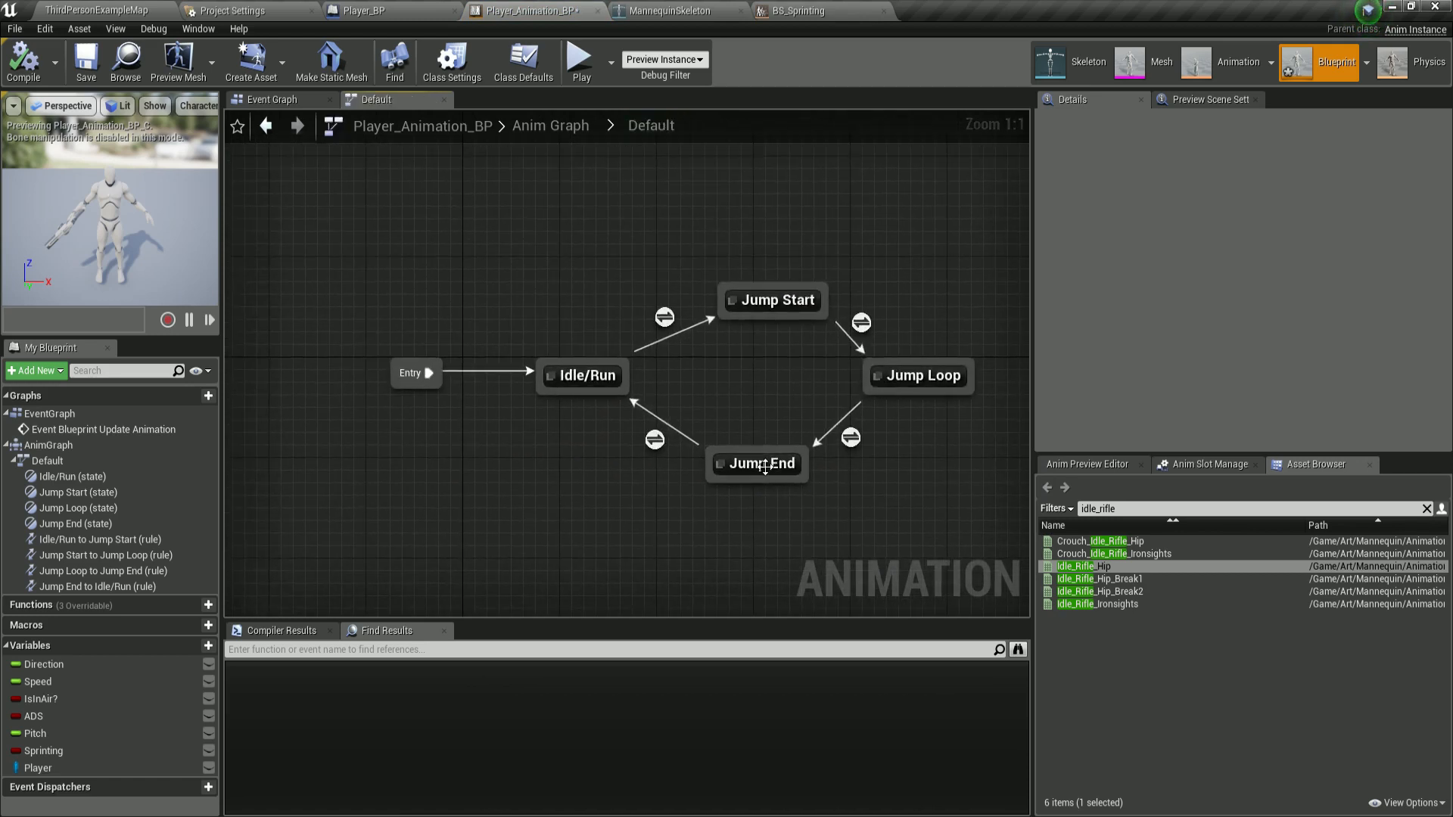
Open the Jump End to Idle/Run rule and add a Time Remaining (ThirdPerson_Jump) getter.
click(656, 442)
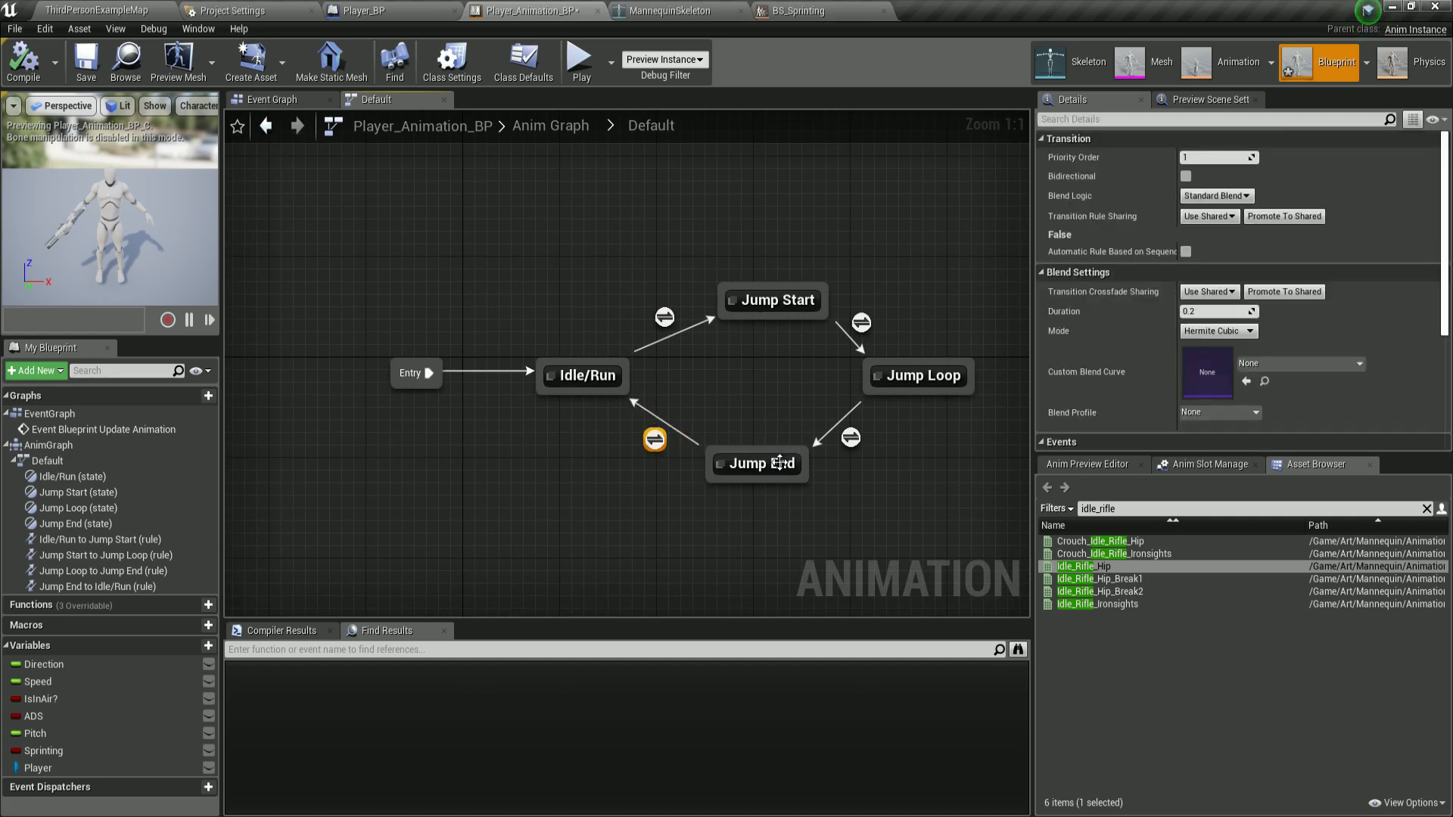
double_click(654, 439)
right_drag(702, 438, 708, 441)
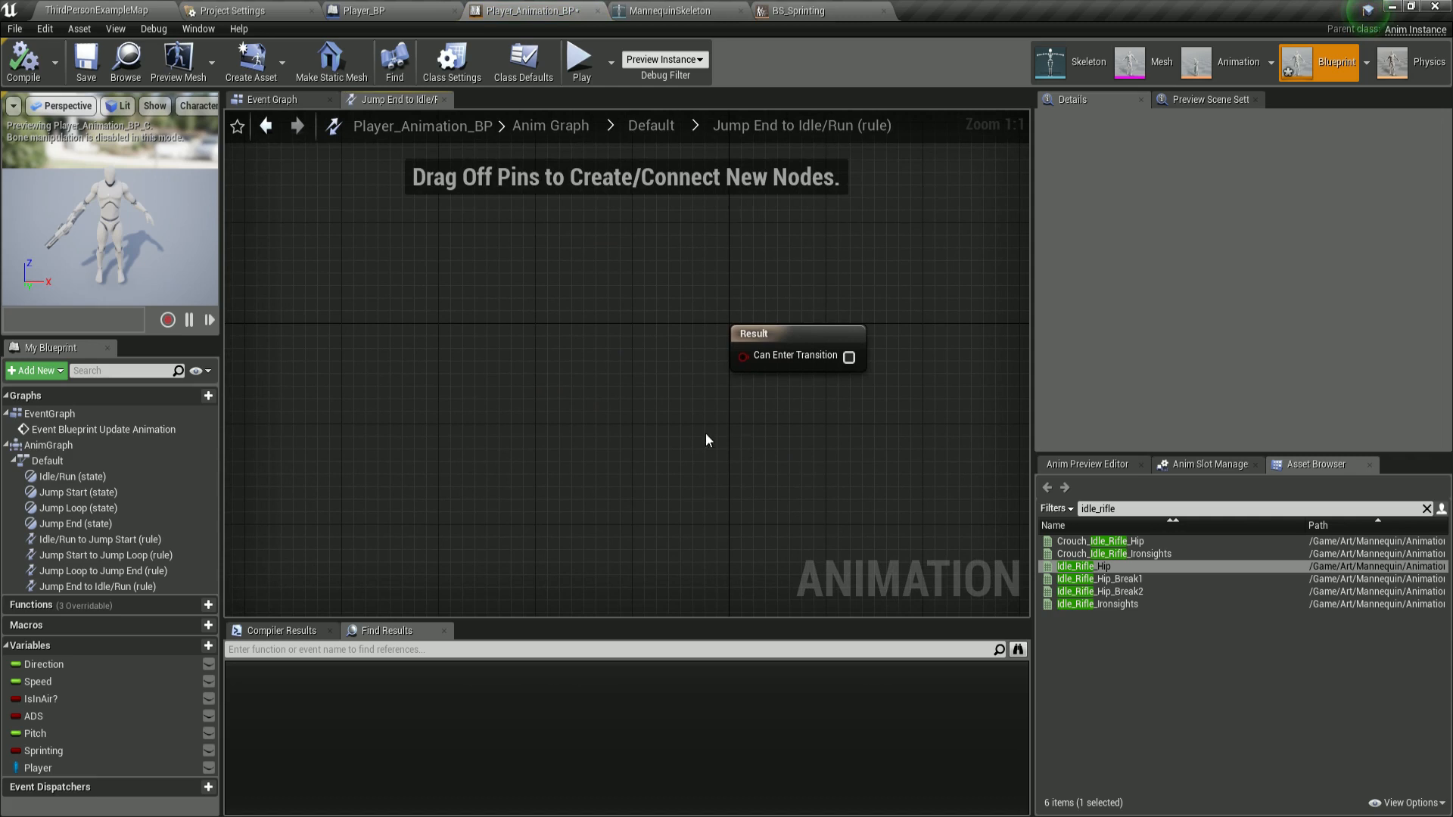
right_click(446, 282)
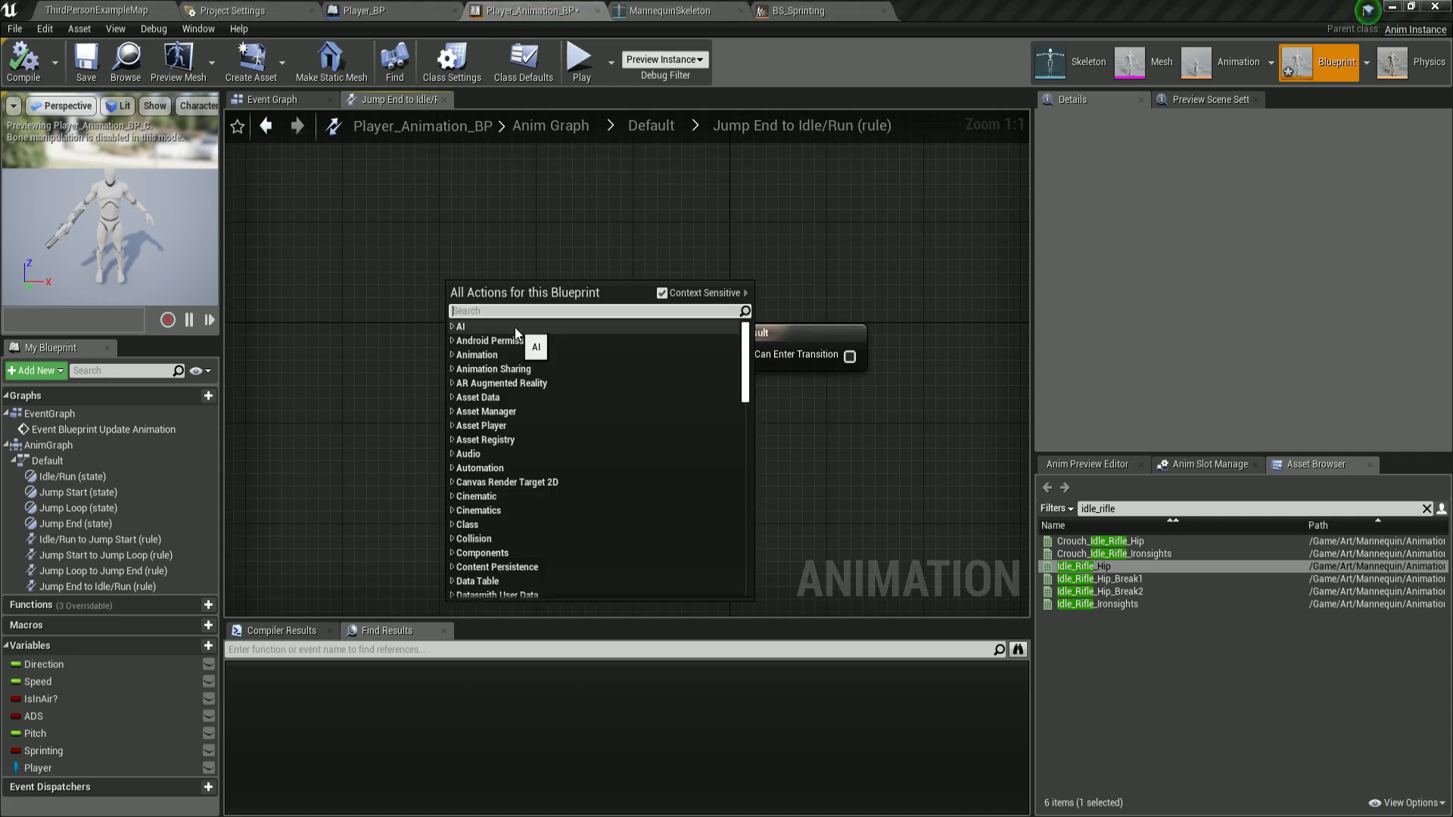
text(time re)
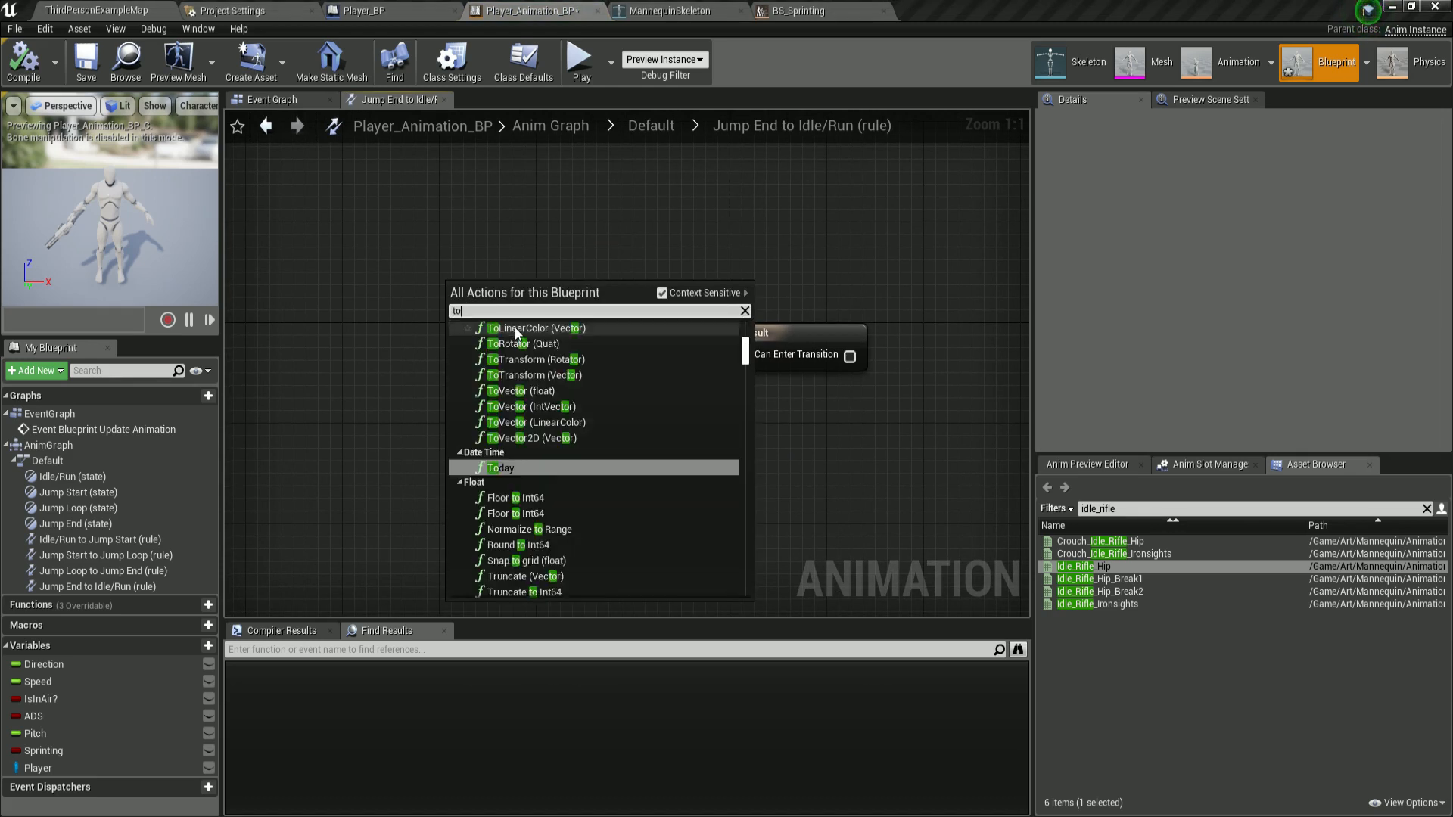
text(maining)
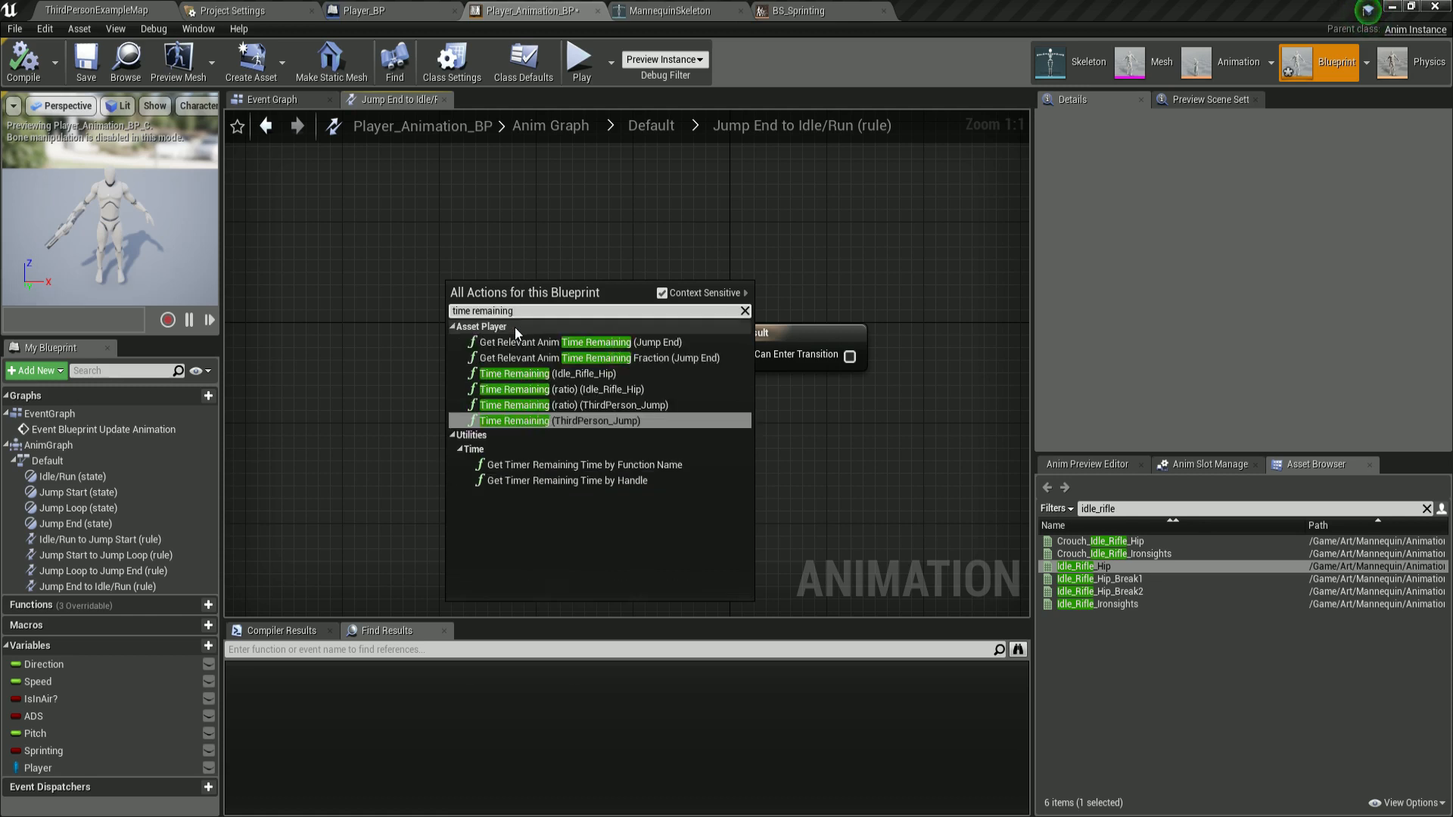
click(584, 420)
drag(534, 318, 374, 319)
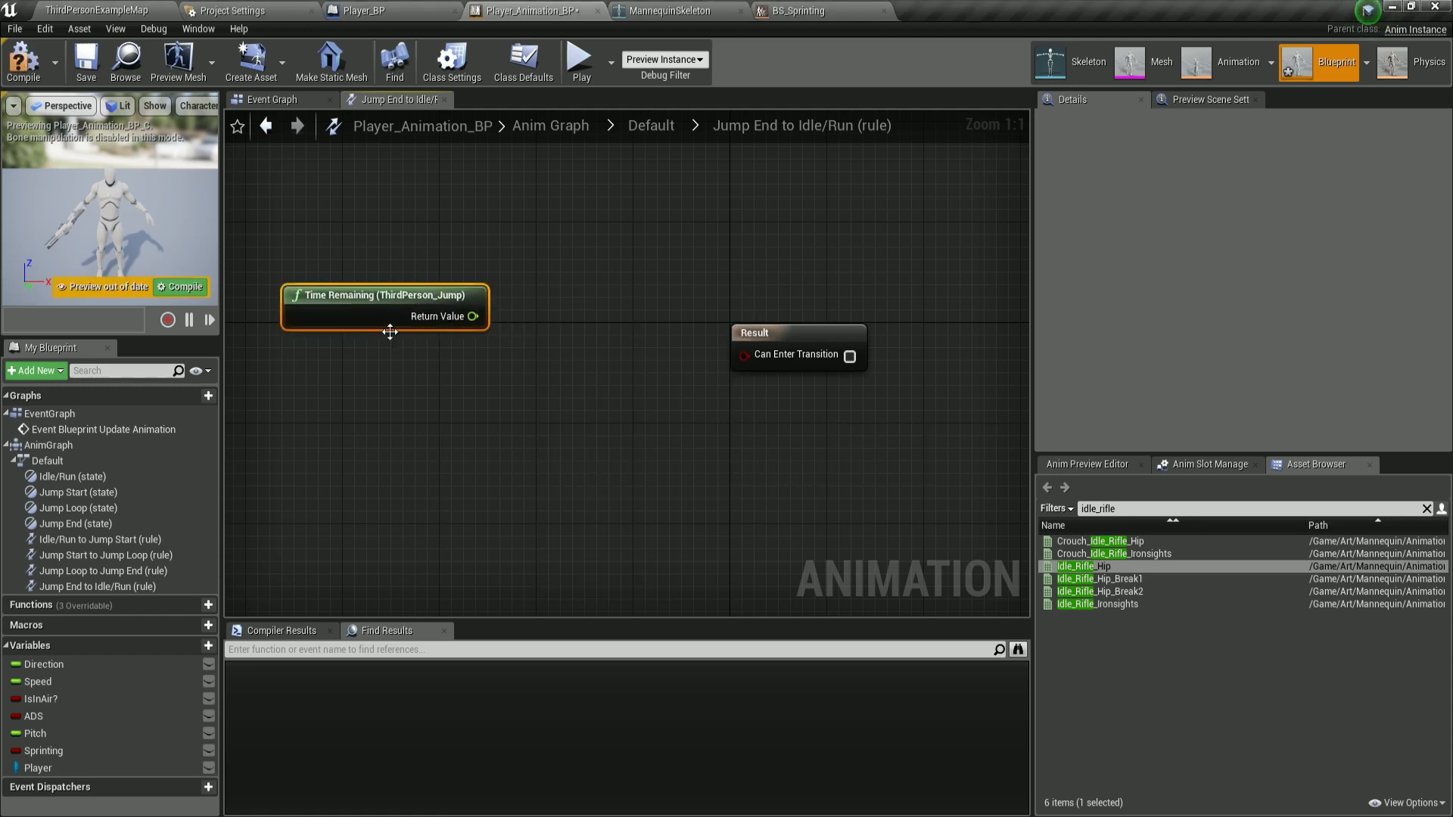
Add a float < float comparison and connect Time Remaining's return value to its first input.
right_click(555, 306)
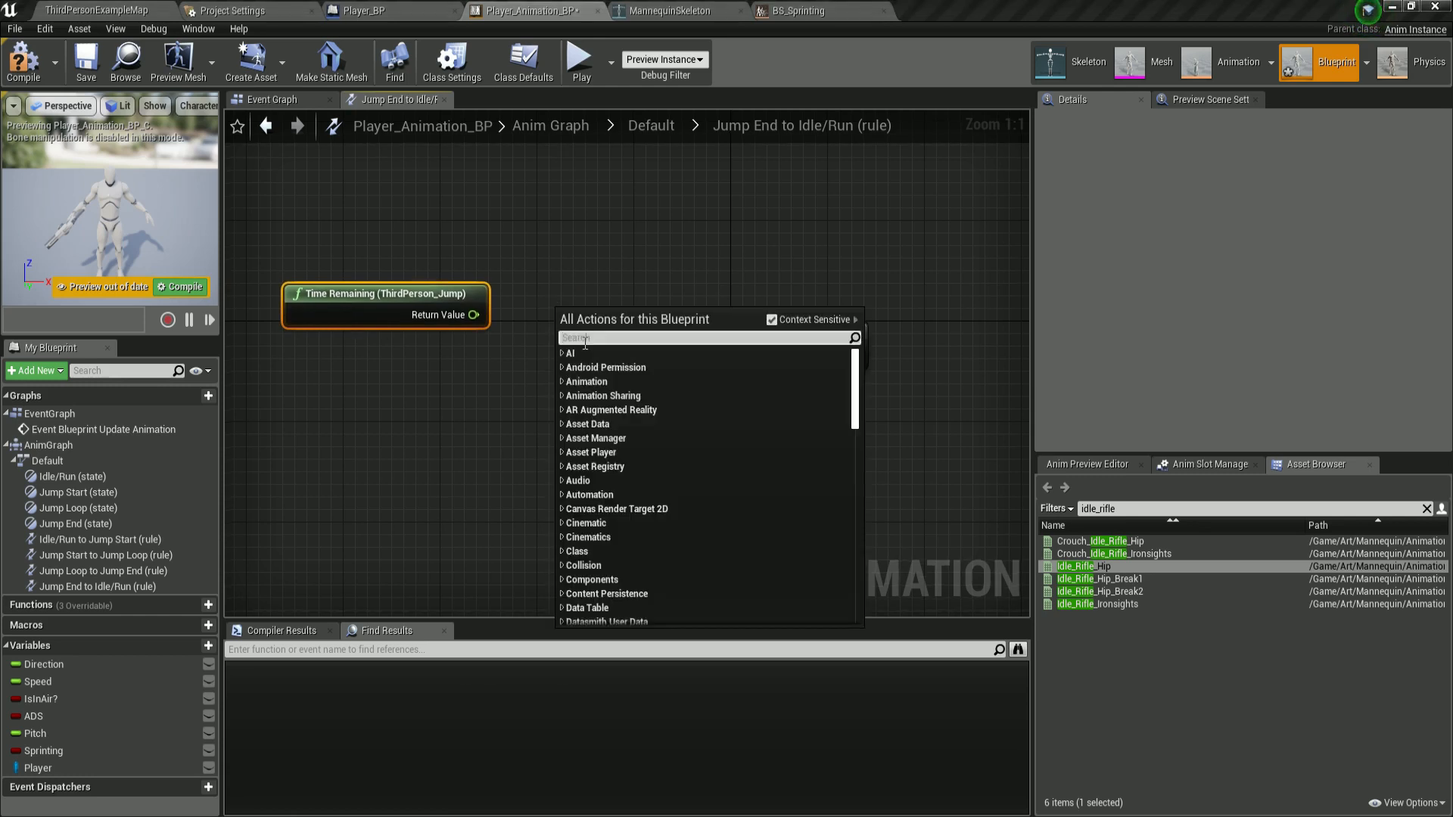
text(float <)
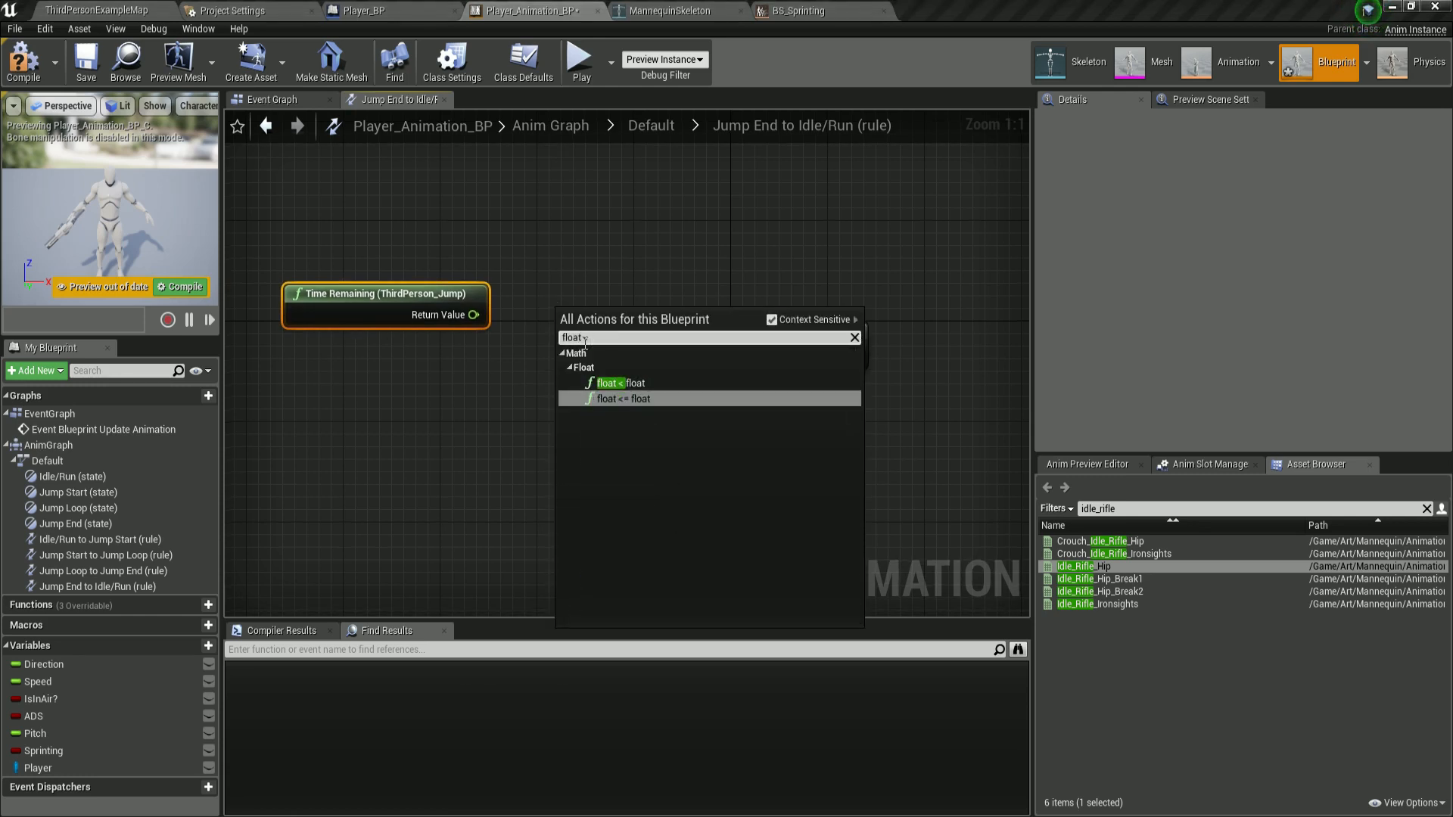
click(629, 382)
click(802, 319)
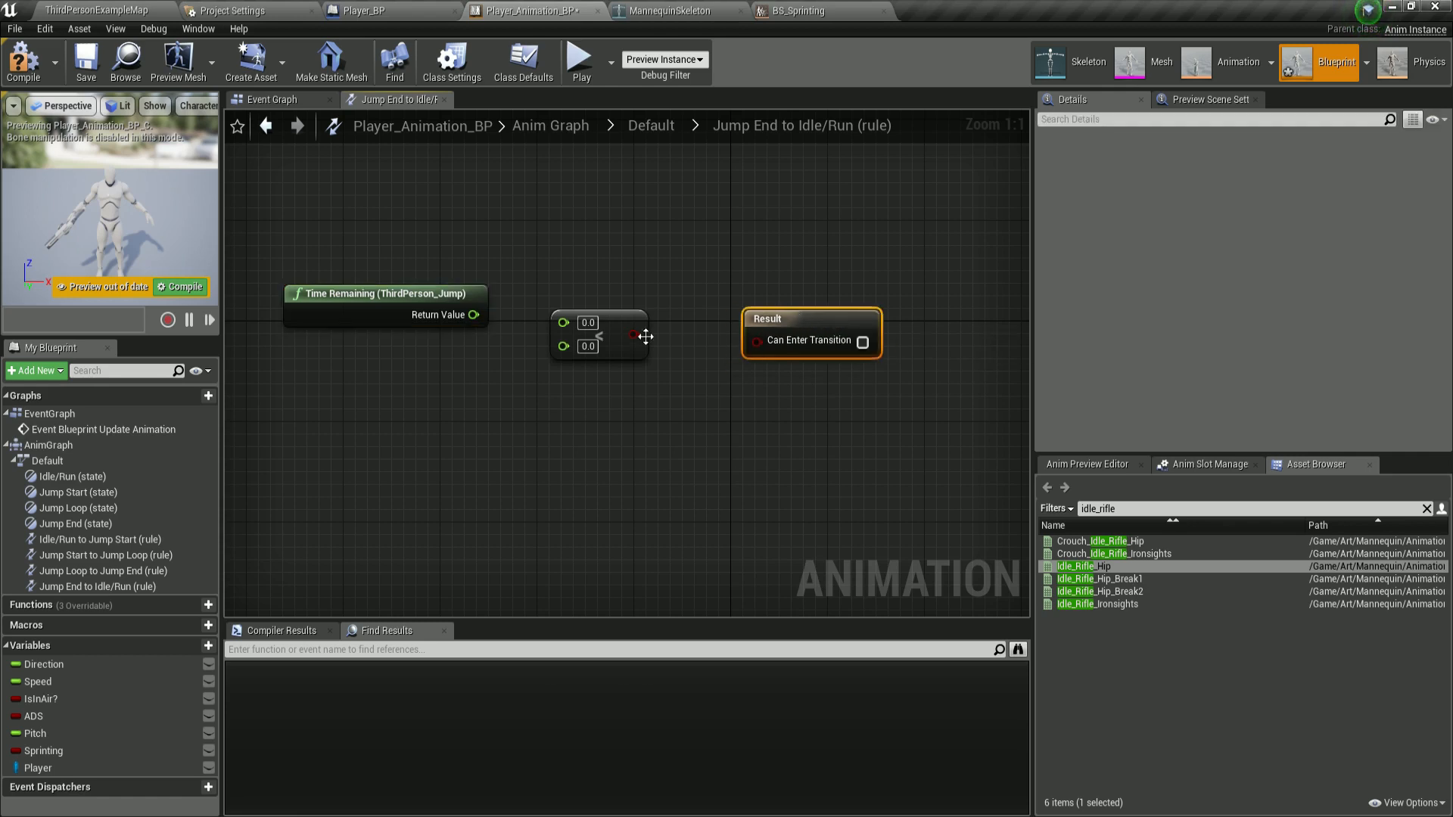
drag(474, 315, 611, 316)
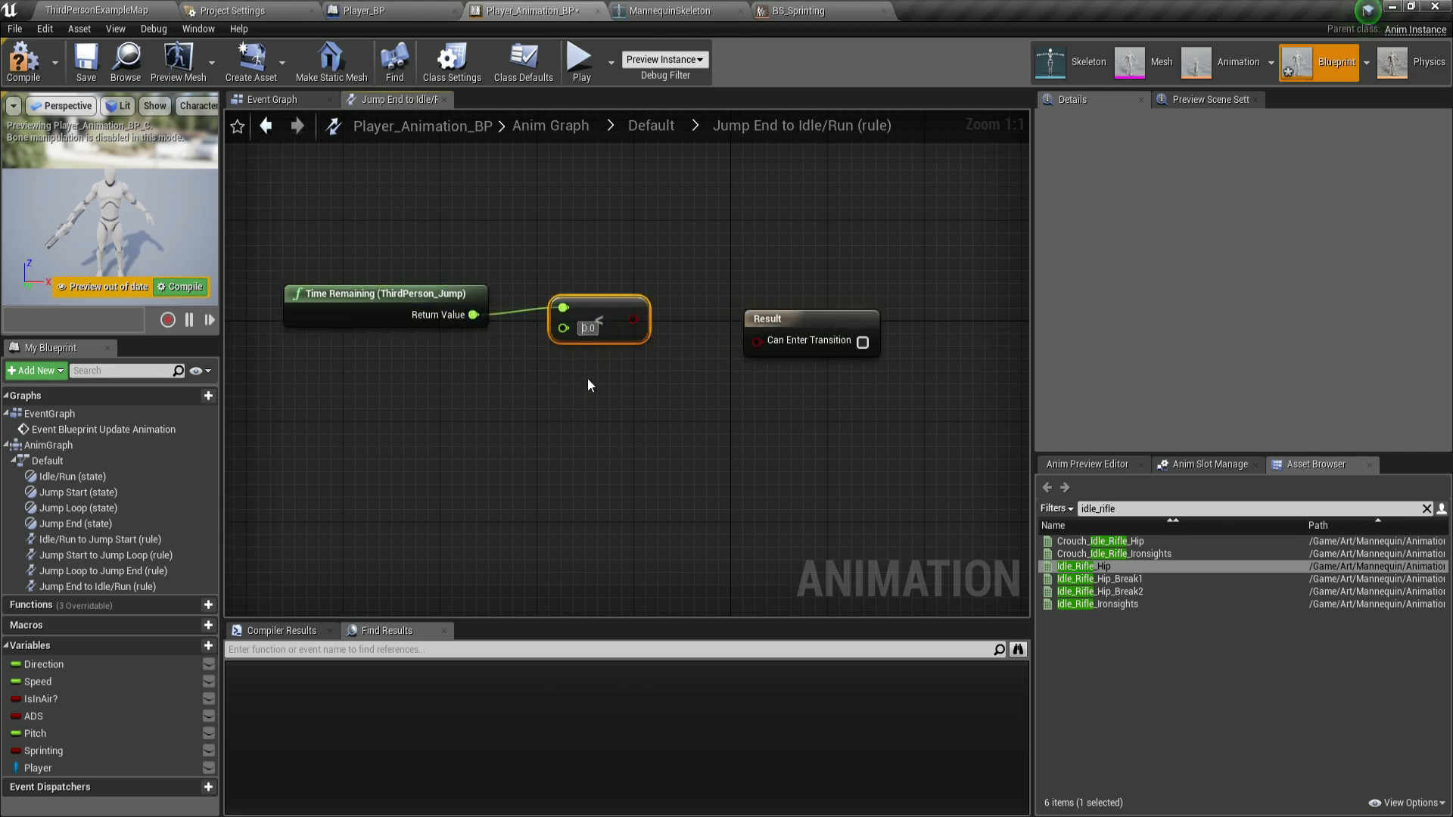
Set the comparison threshold to 0.1 and connect the result to Can Enter Transition.
text(1)
key(BackSpace)
click(590, 329)
drag(637, 319, 754, 339)
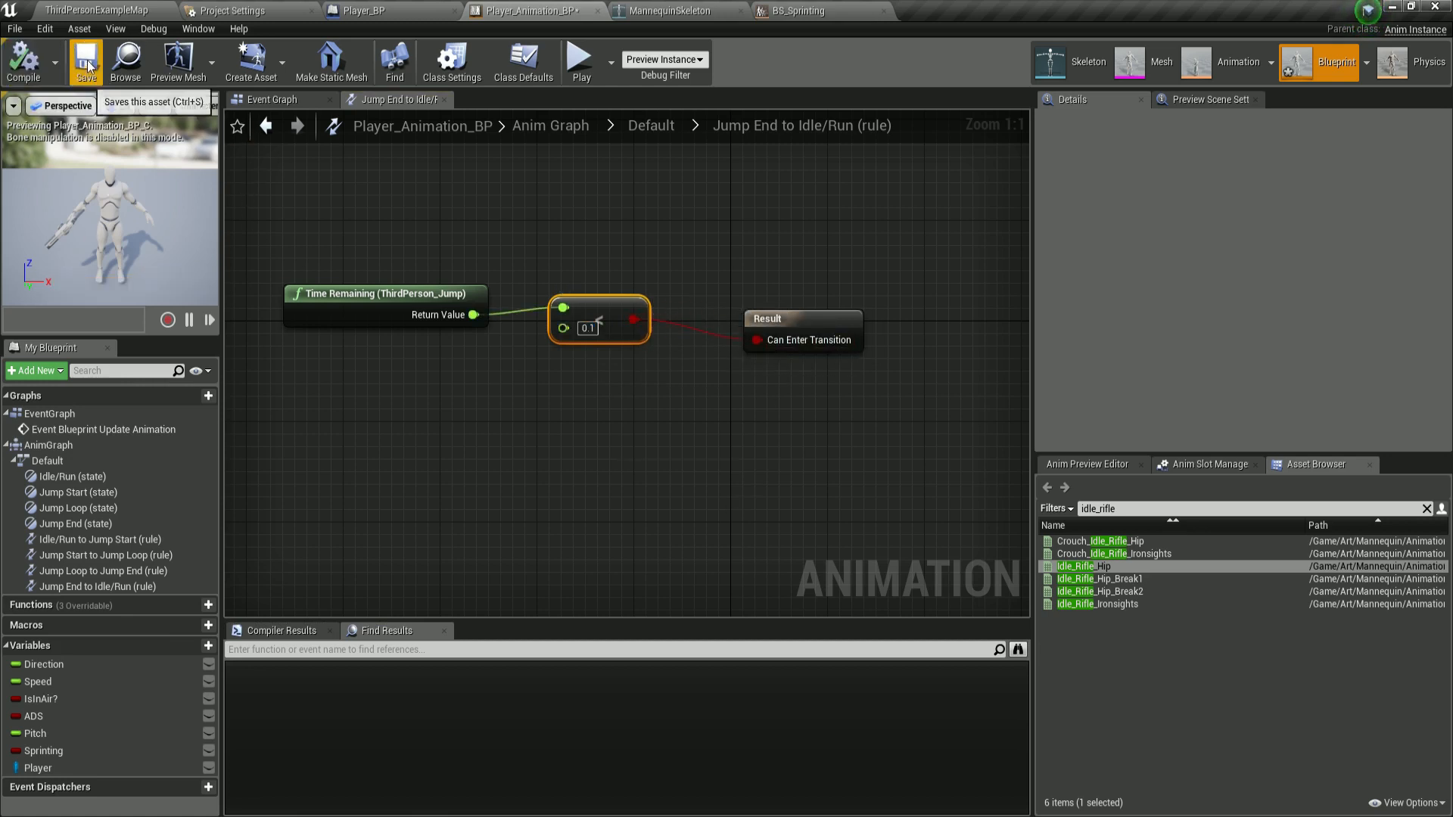
drag(258, 230, 869, 429)
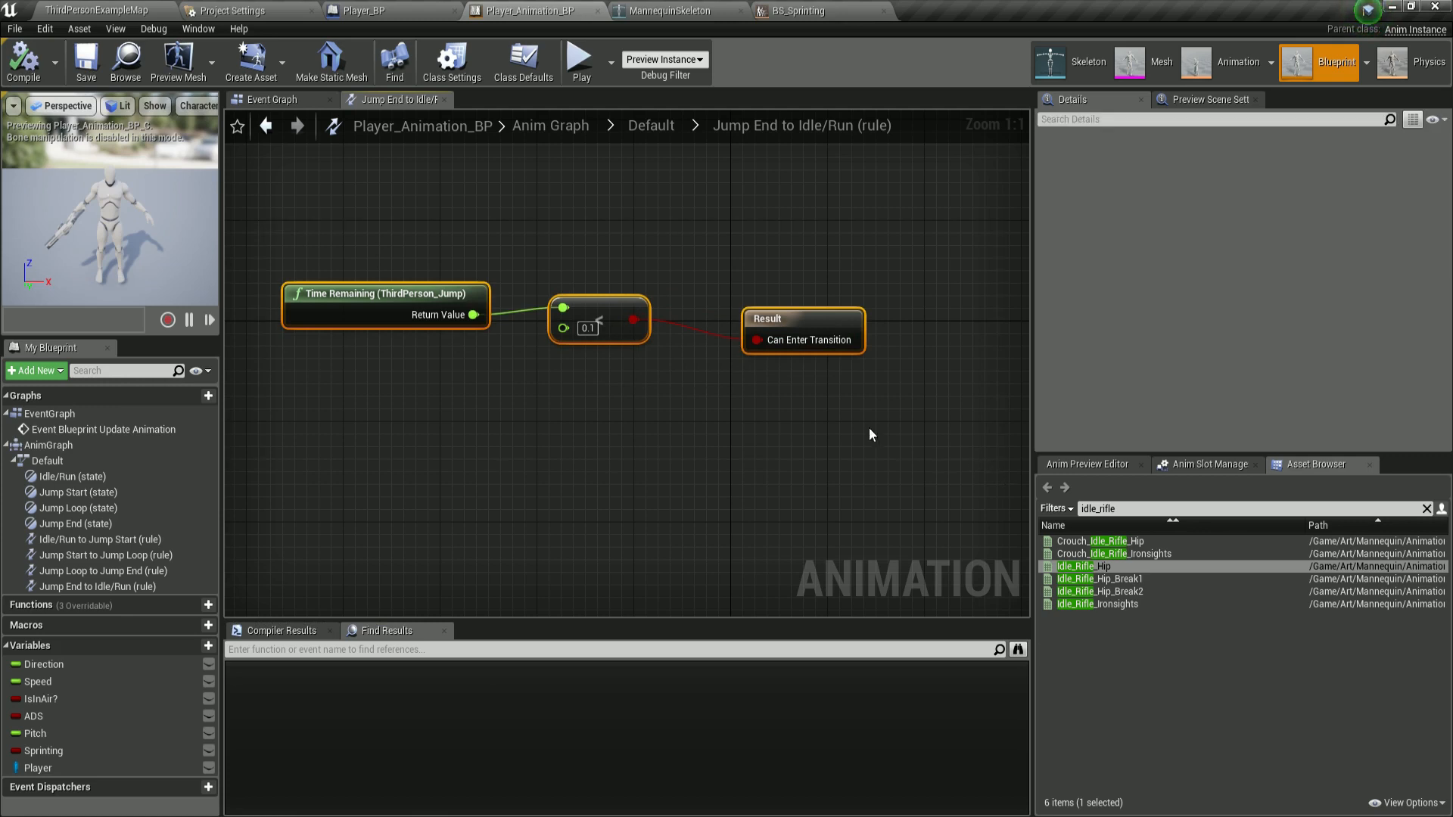
click(863, 416)
Return to the main Anim Graph and add a new cached pose node.
click(649, 126)
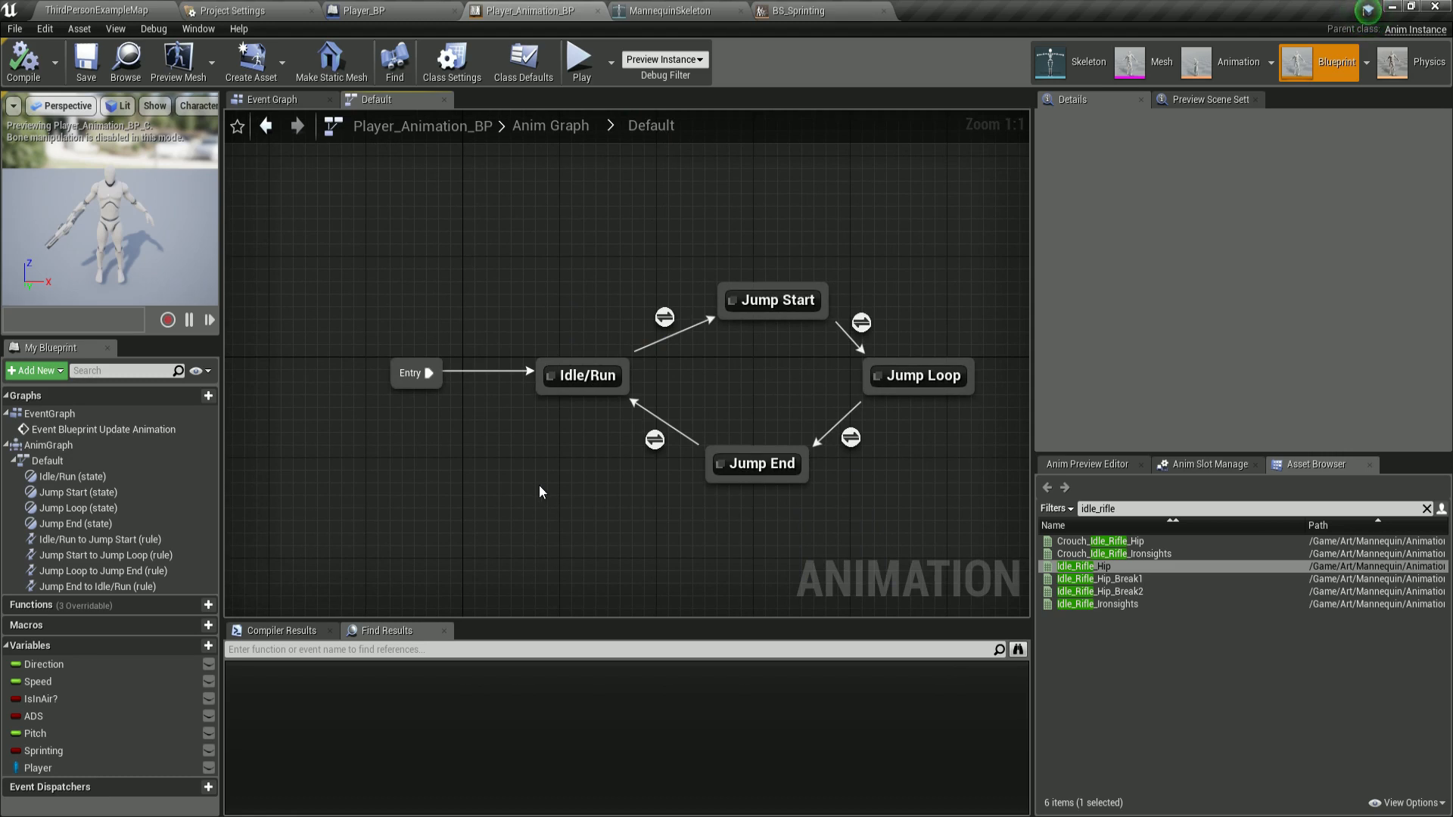
click(552, 126)
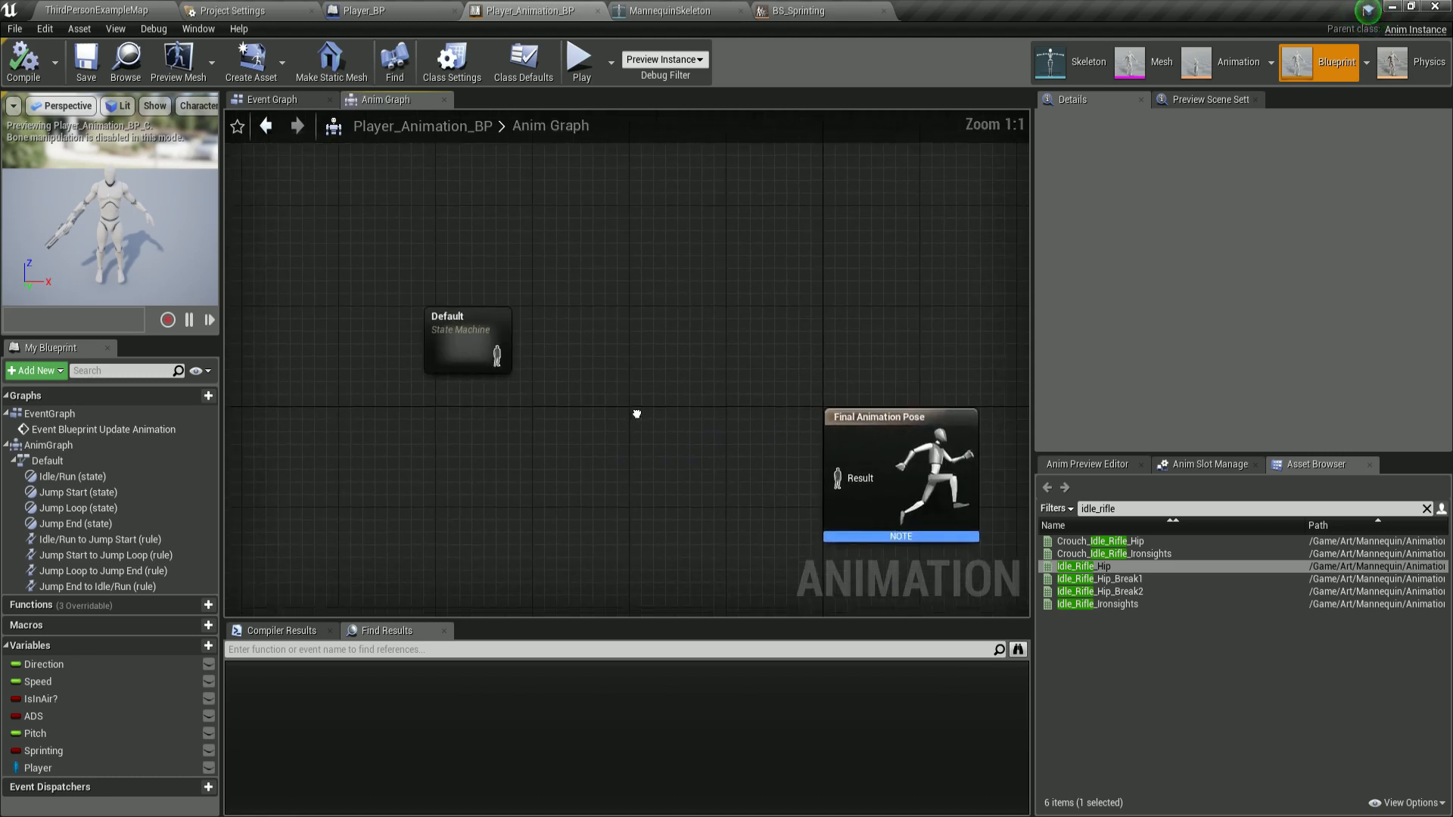
click(430, 288)
right_click(563, 286)
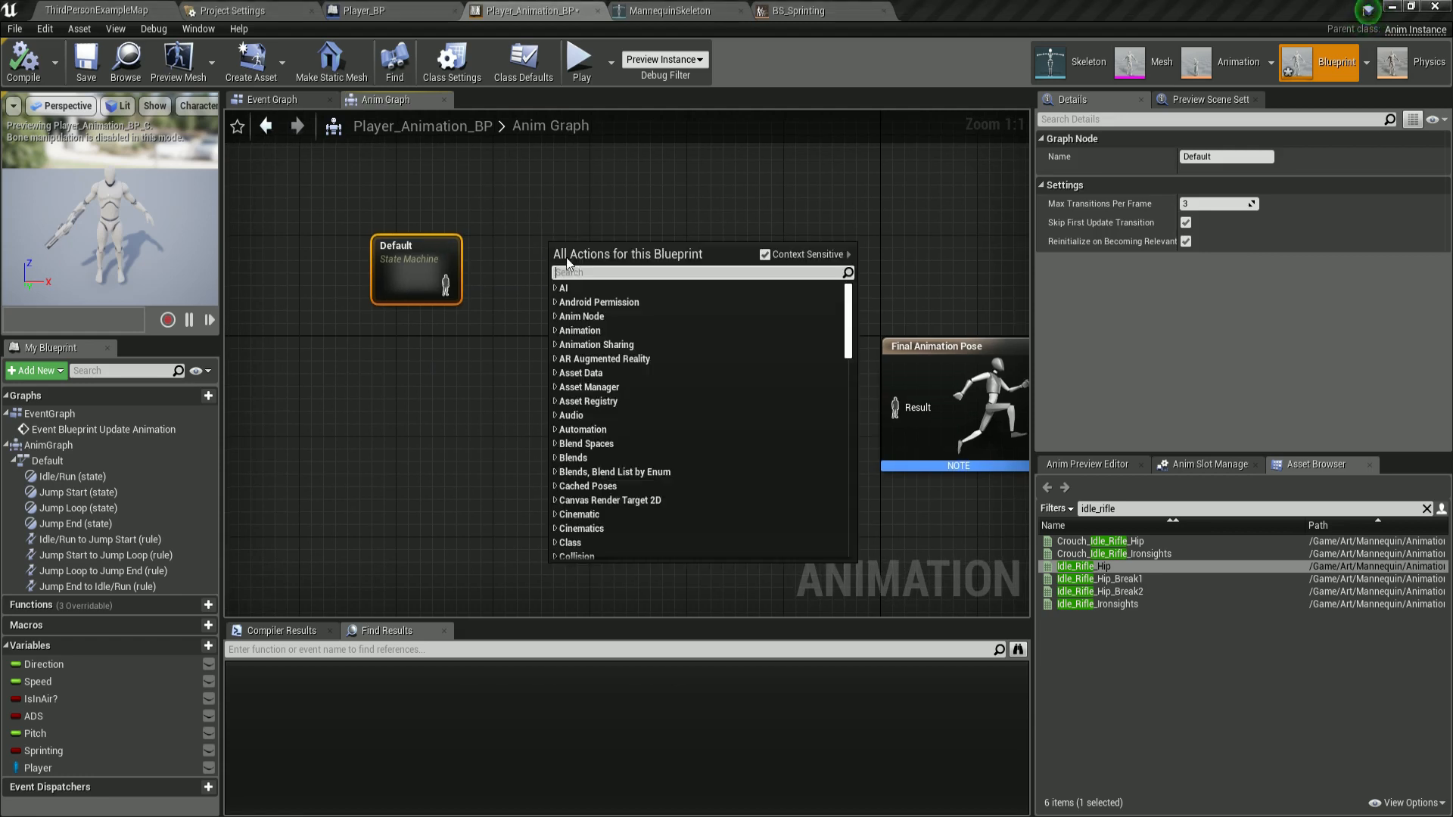
text(ca)
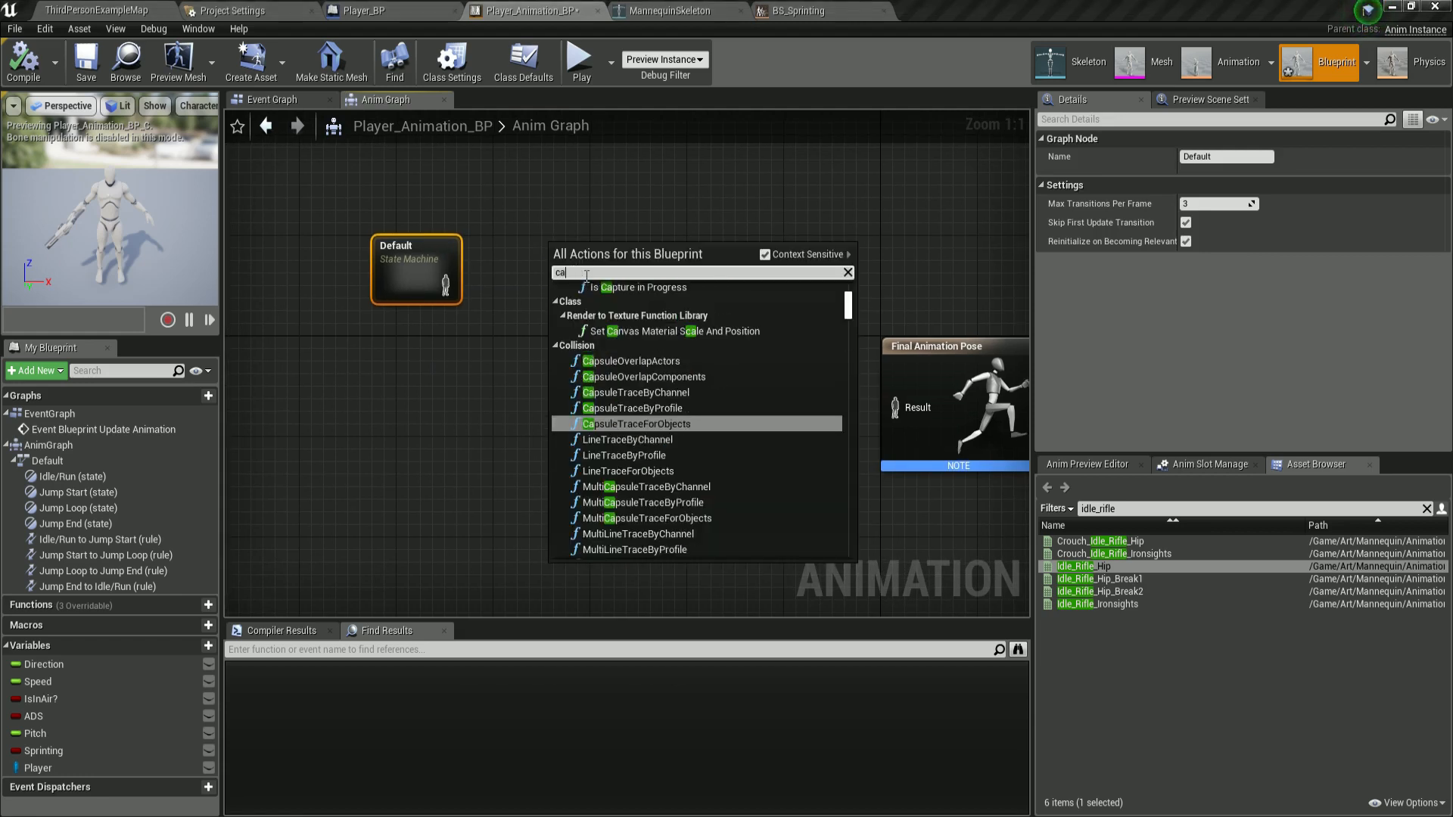
text(che)
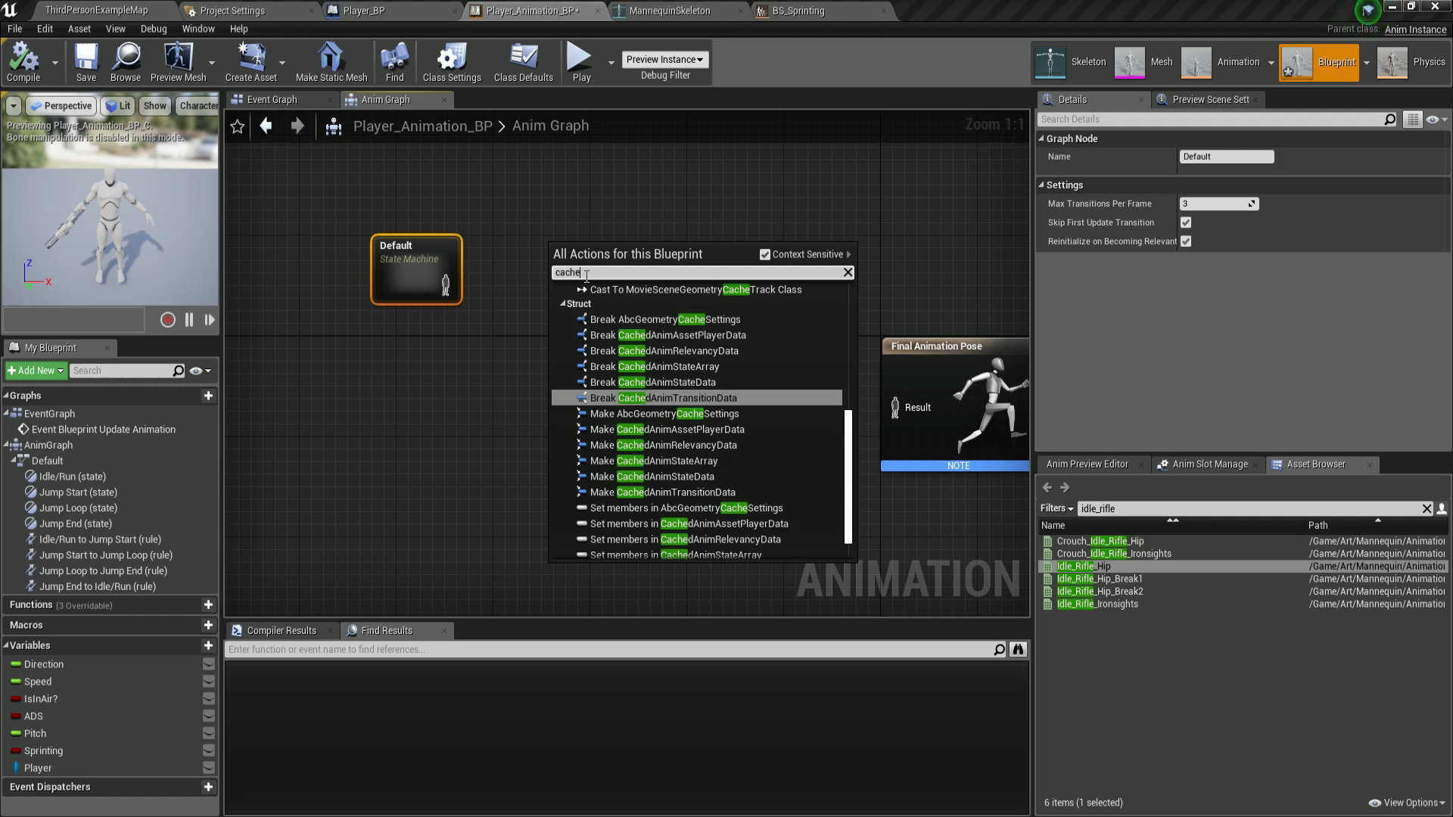
text( stat)
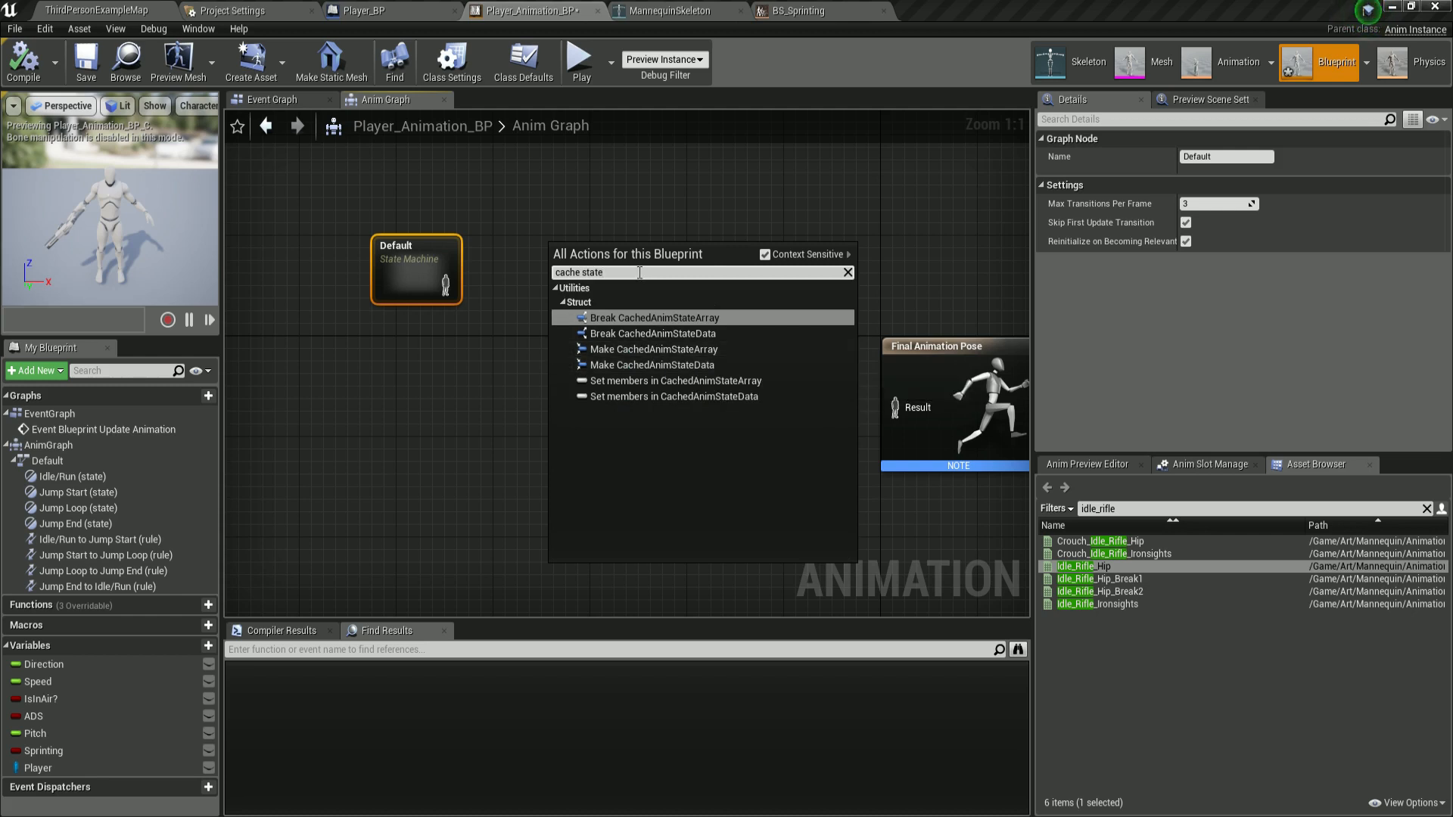
text(e)
key(BackSpace)
key(BackSpace)
key(BackSpace)
key(BackSpace)
key(BackSpace)
text(pose)
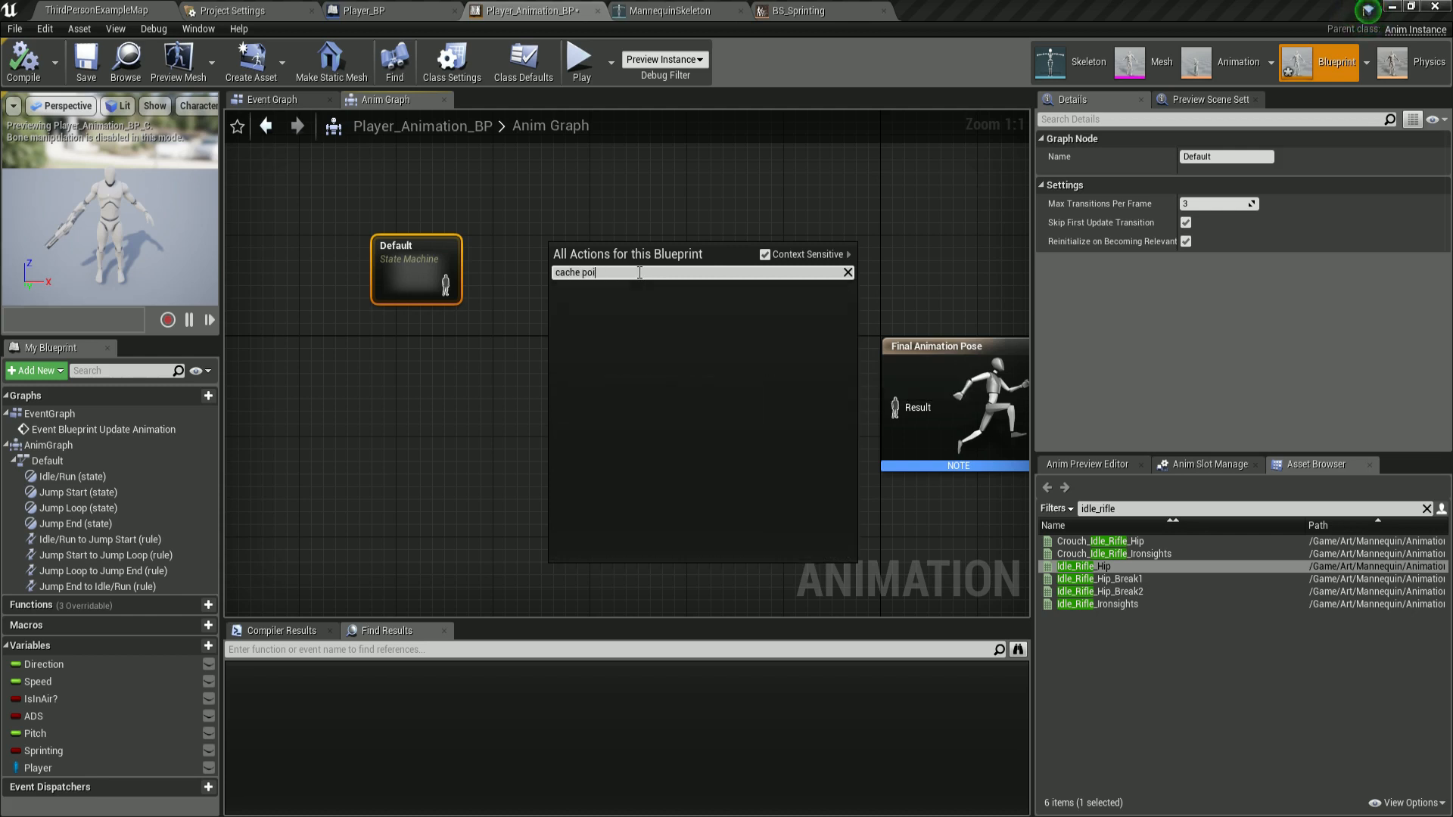
click(626, 303)
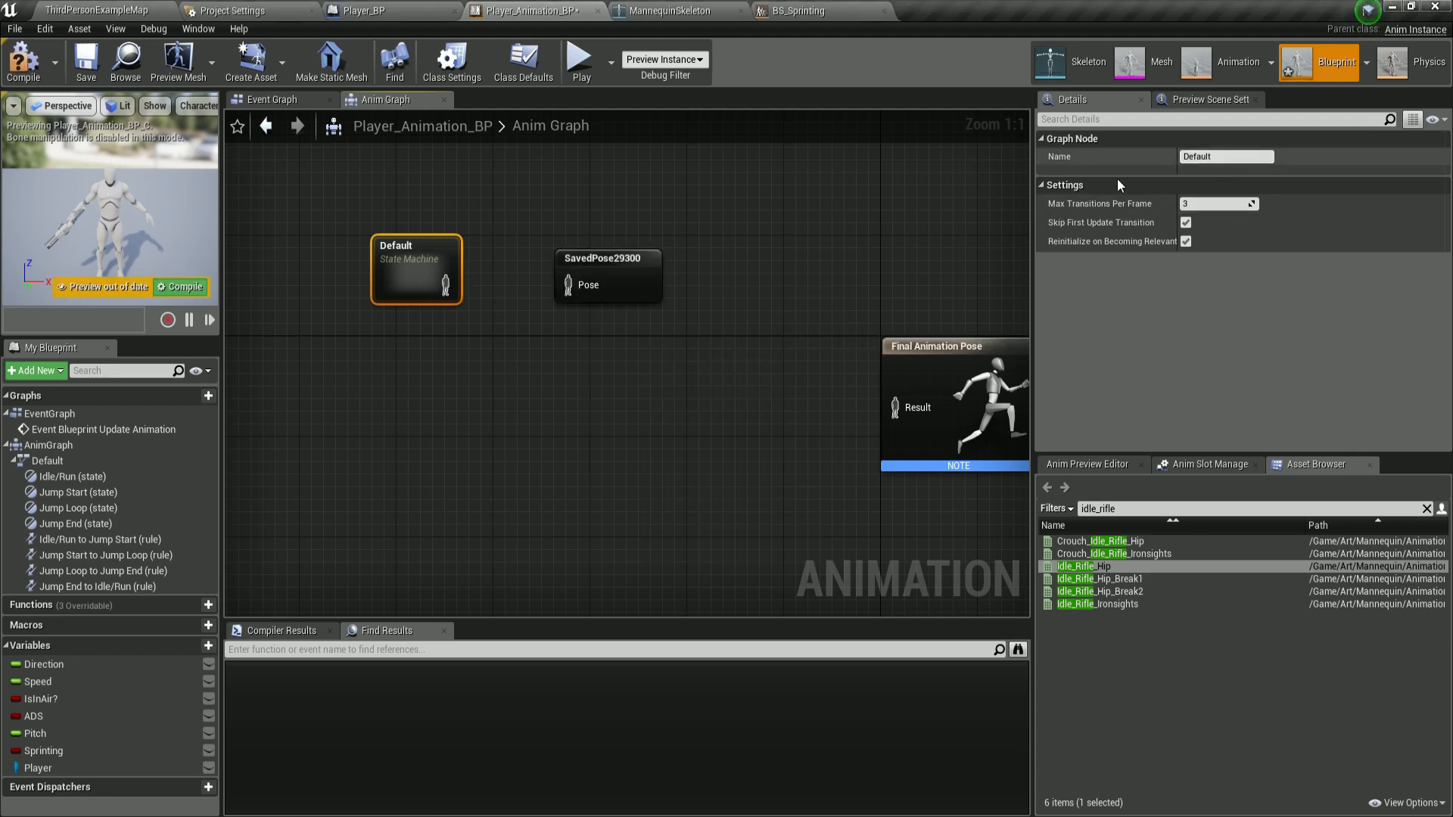
Rename the cached pose node to Default Movement.
click(1205, 152)
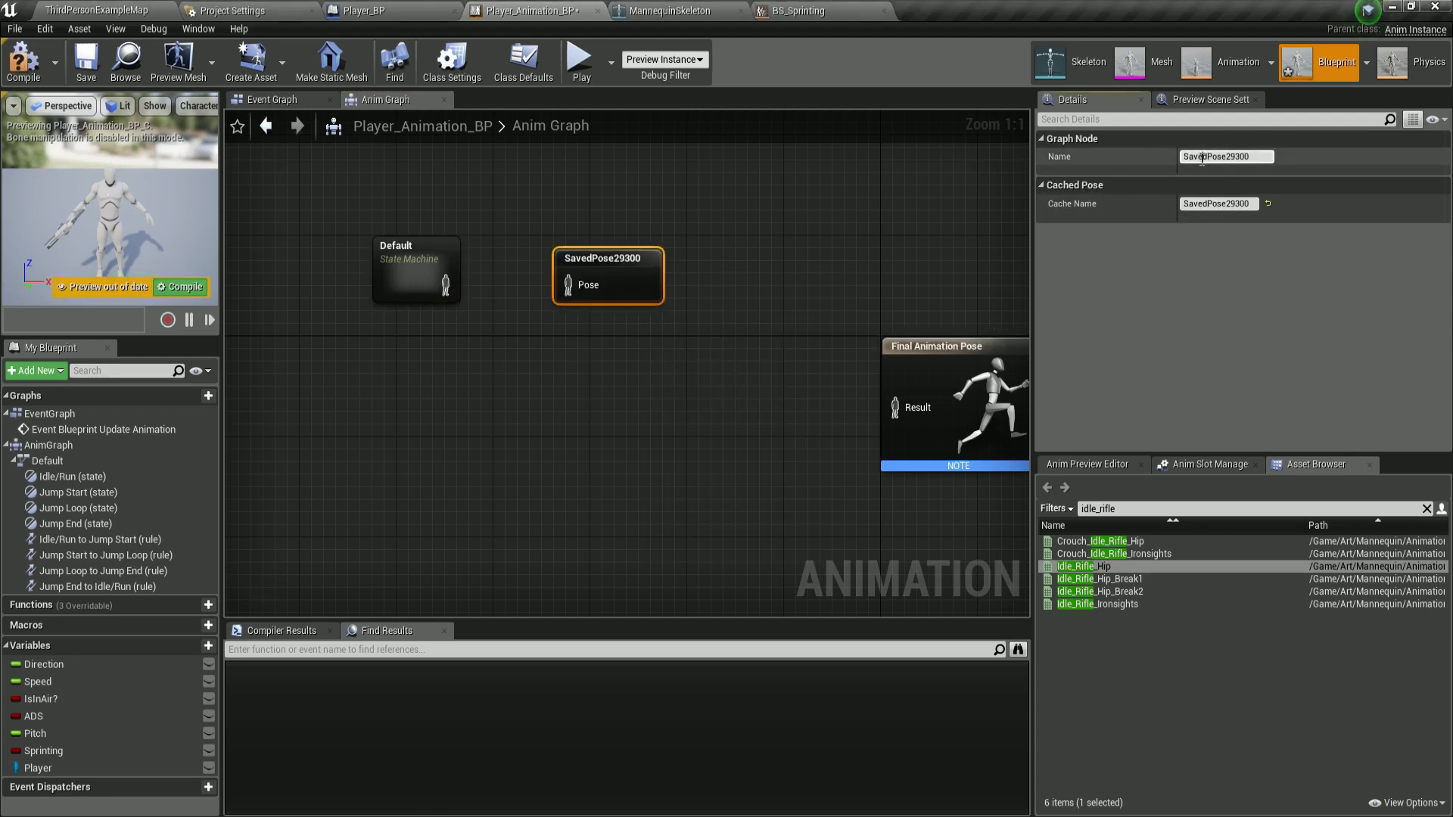
click(1202, 158)
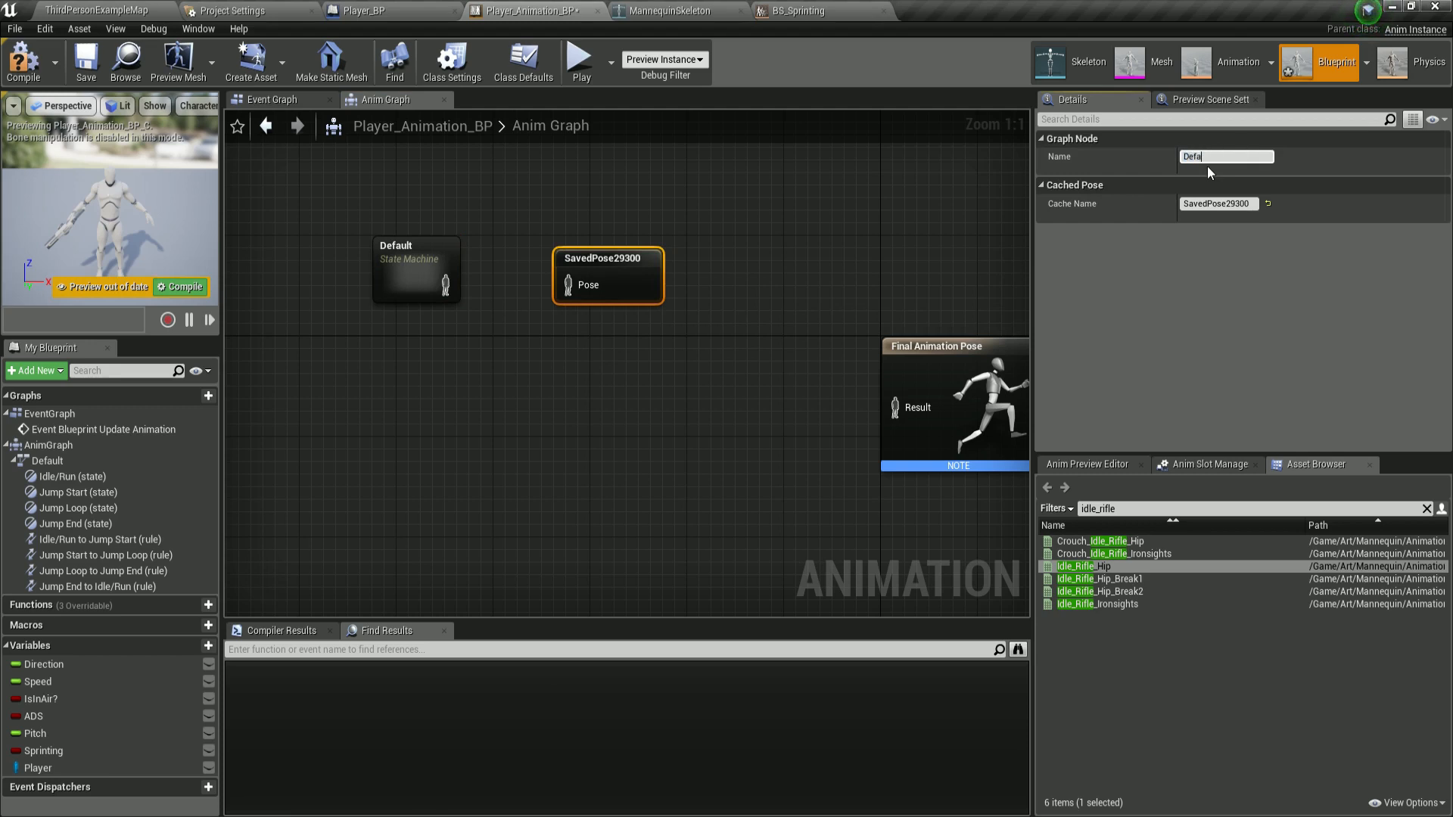
text(Default Movement)
key(Return)
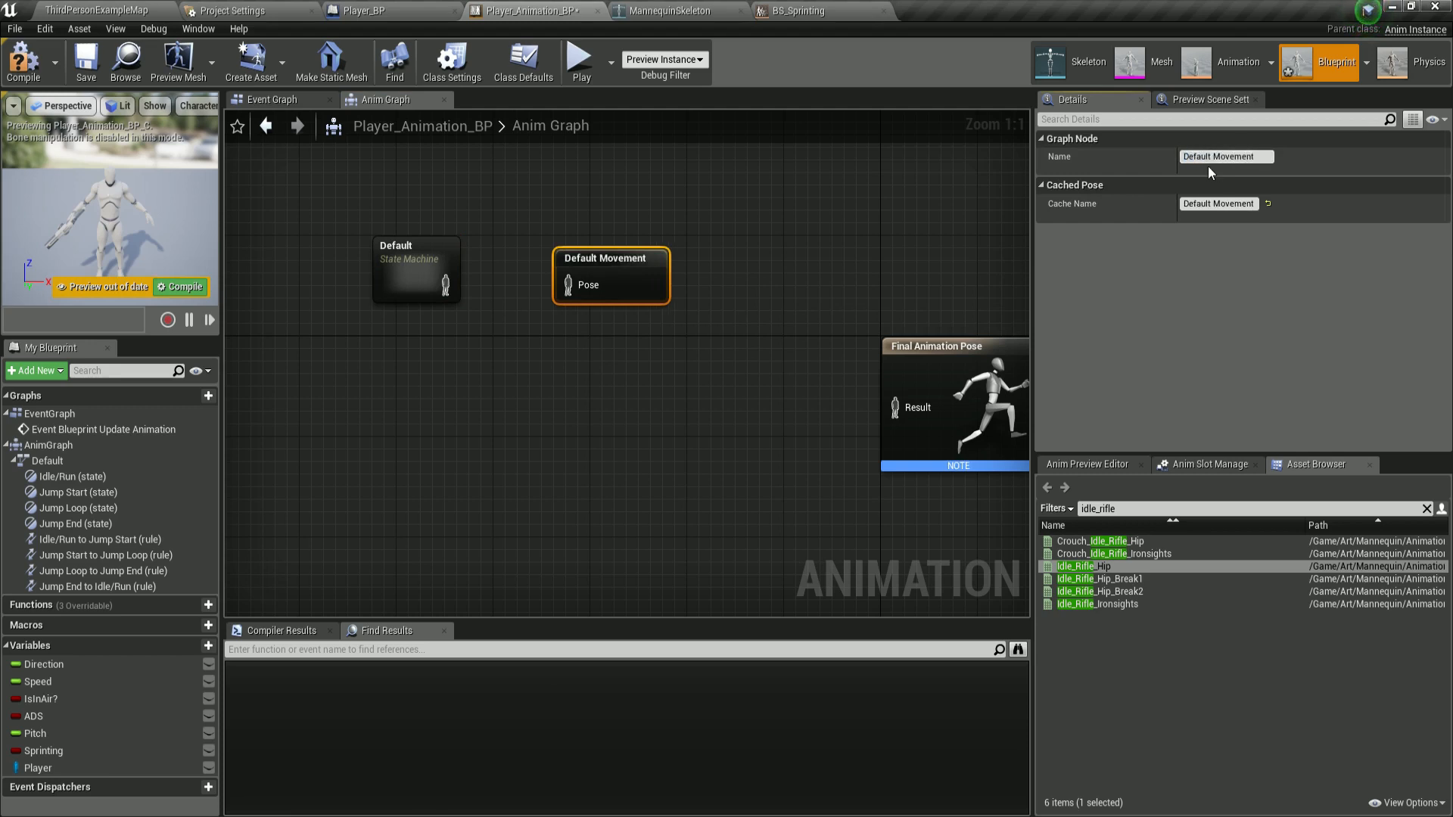
Connect the Default state machine into the Default Movement cache and compile.
drag(445, 286, 569, 285)
scroll(642, 460, down, 2)
right_drag(640, 431, 647, 405)
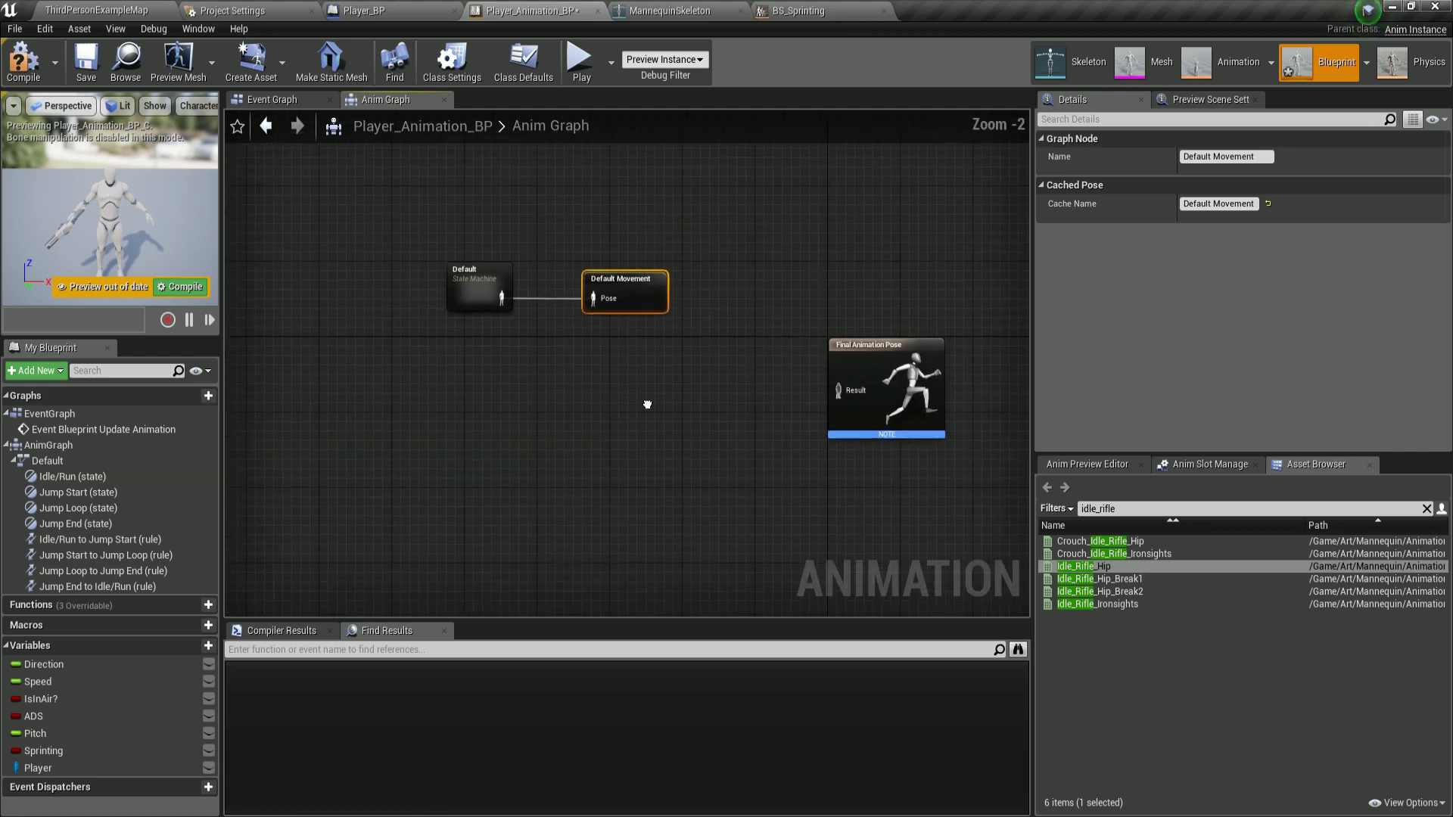
click(43, 62)
scroll(624, 331, up, 2)
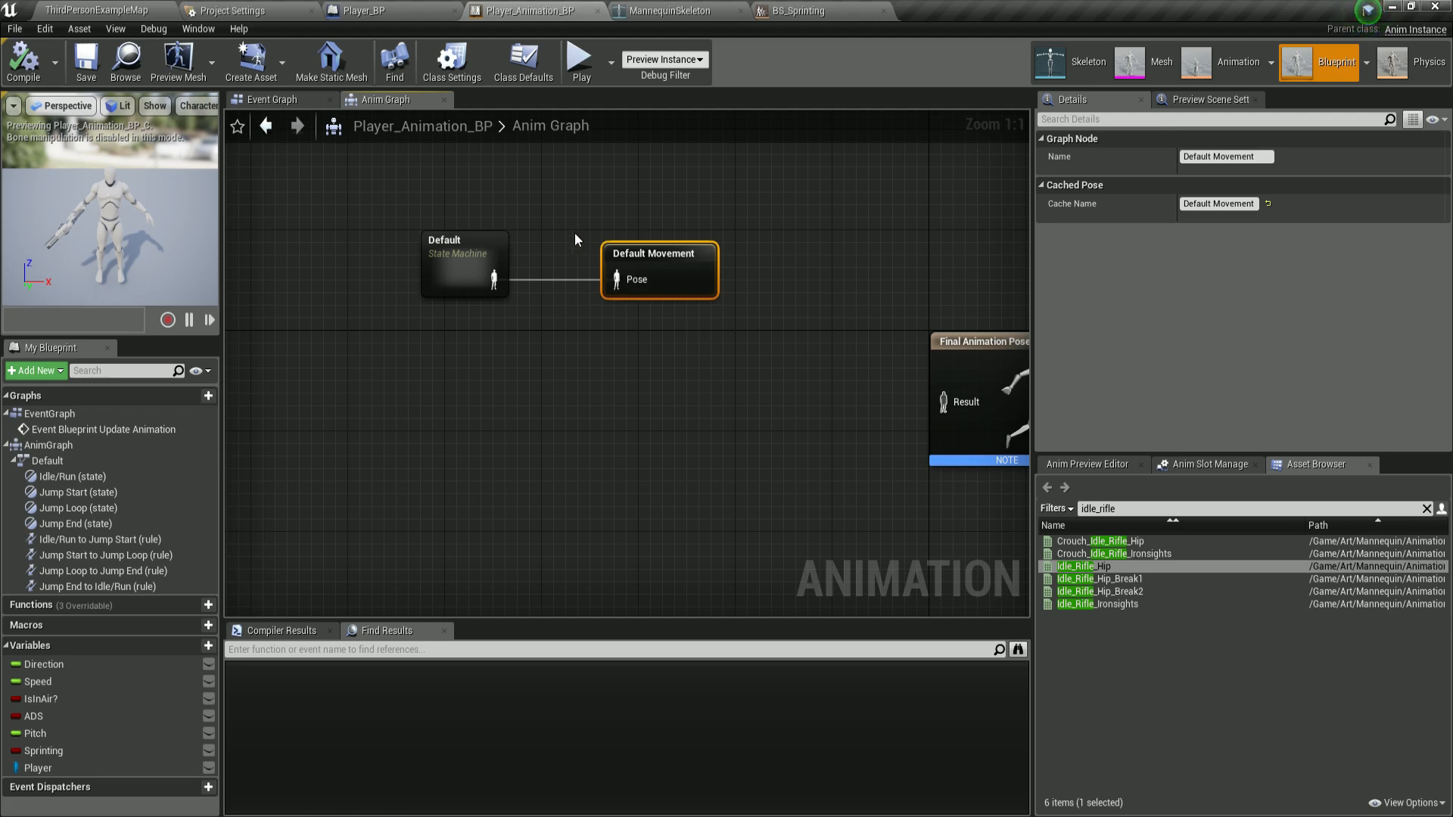
Rewire the Default state machine directly into Final Animation Pose, separate the Default Movement cache, then compile and save.
drag(729, 316, 733, 315)
drag(551, 199, 710, 311)
right_click(611, 276)
click(651, 311)
drag(496, 276, 564, 376)
right_drag(664, 415, 552, 333)
drag(439, 261, 806, 321)
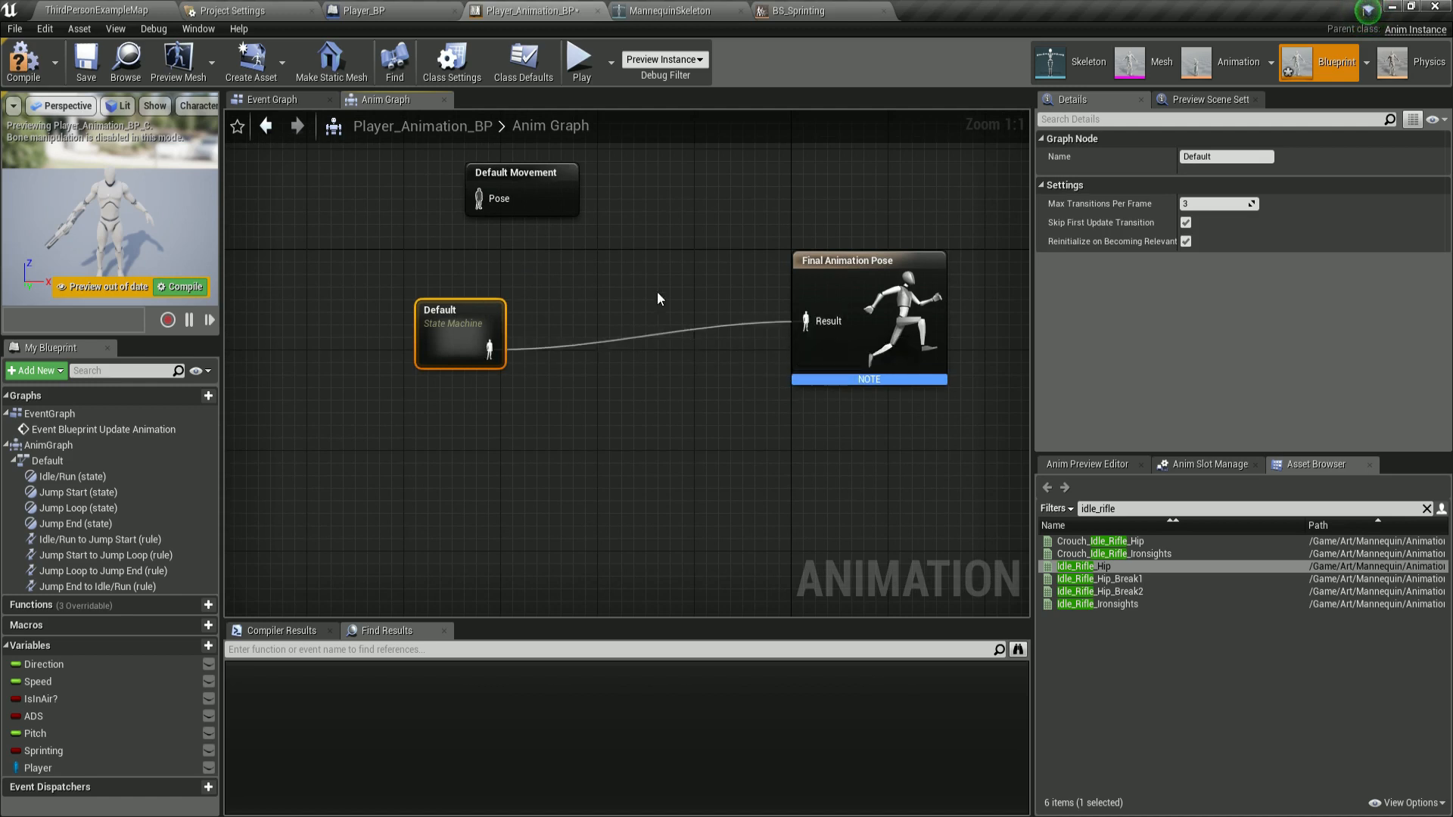
click(23, 61)
click(85, 60)
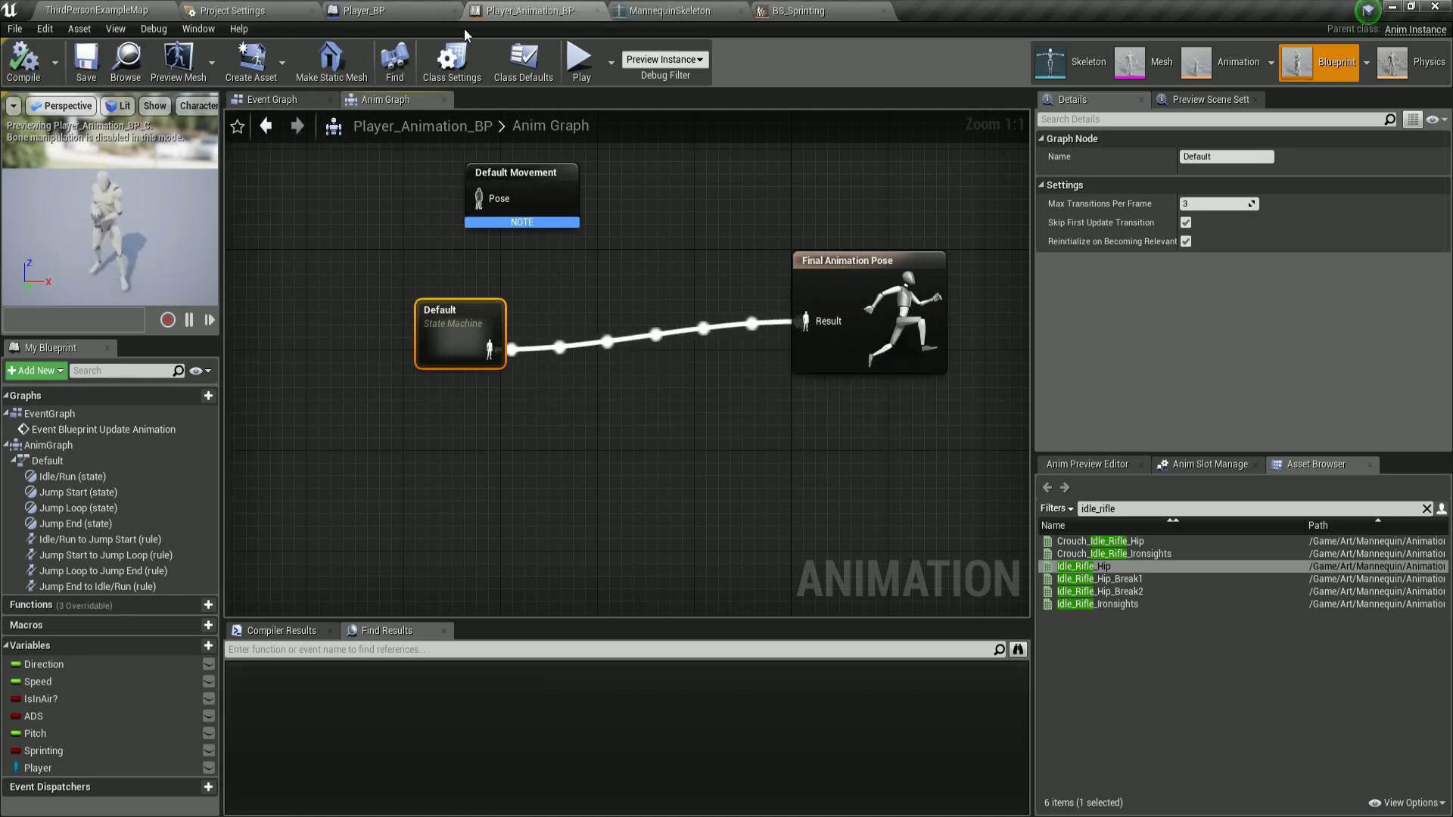
Switch to the level and play-test the character's movement in the editor.
click(379, 12)
right_drag(484, 318, 531, 262)
key(w)
key(s)
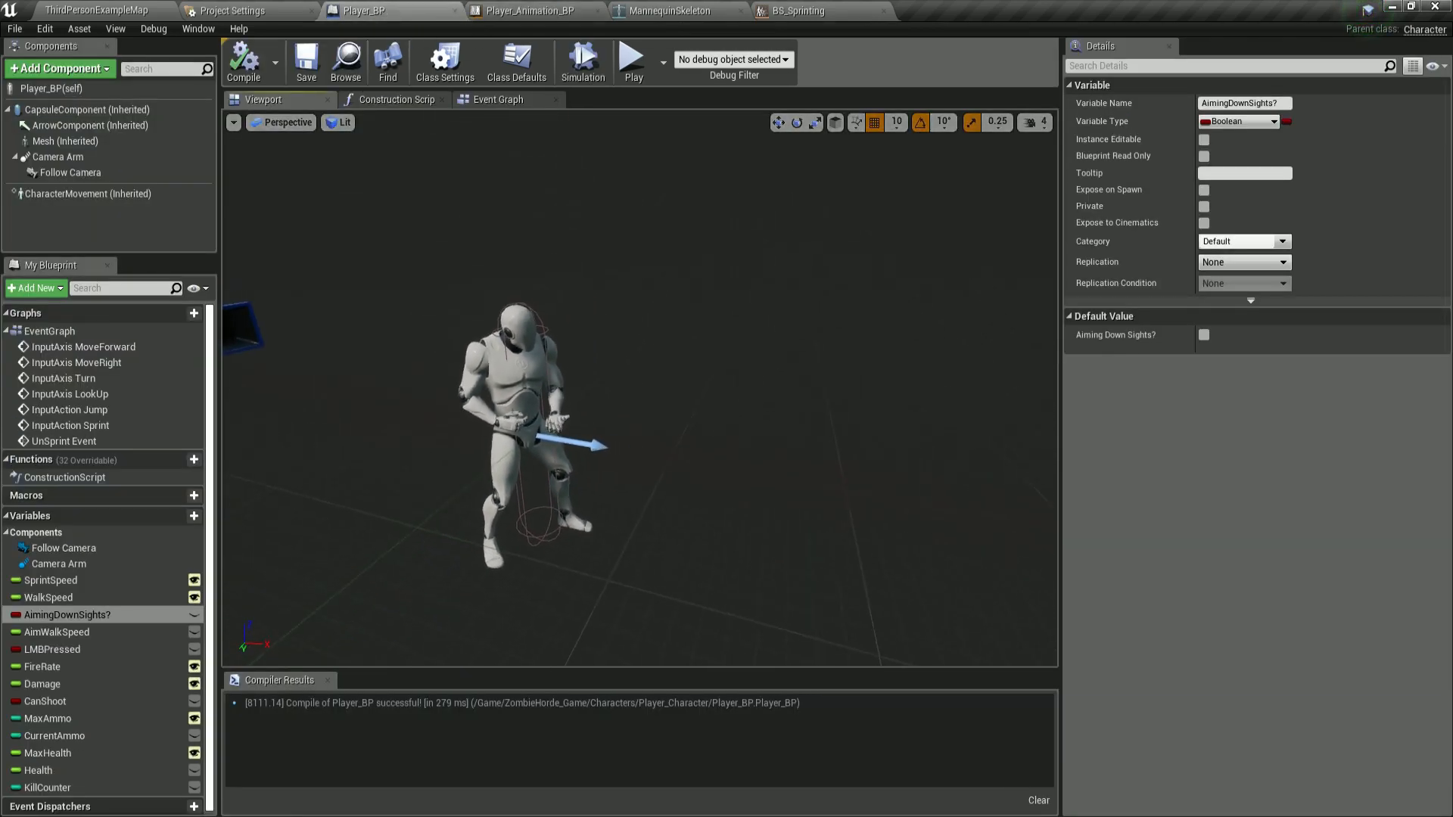
click(97, 10)
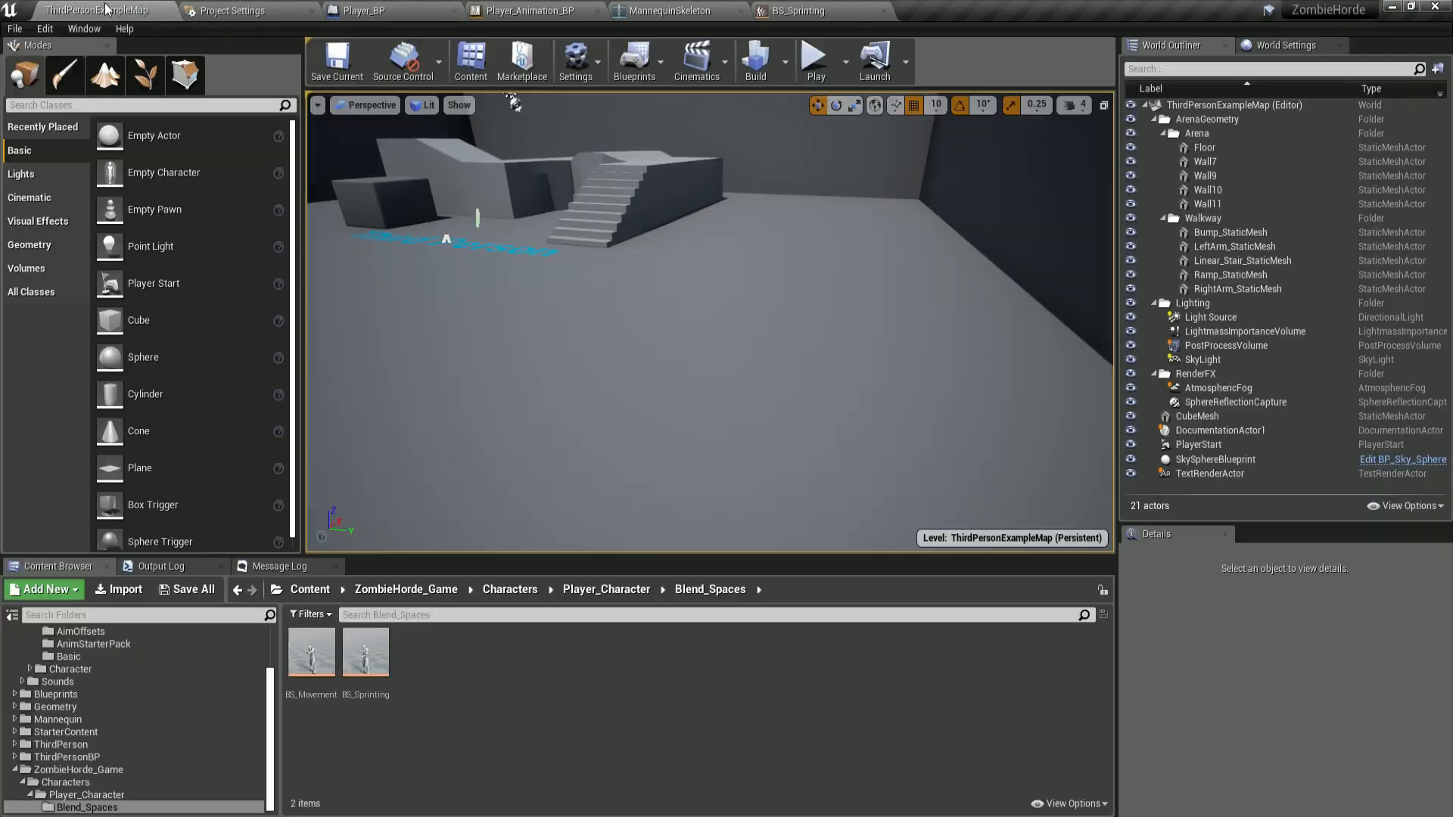
click(815, 62)
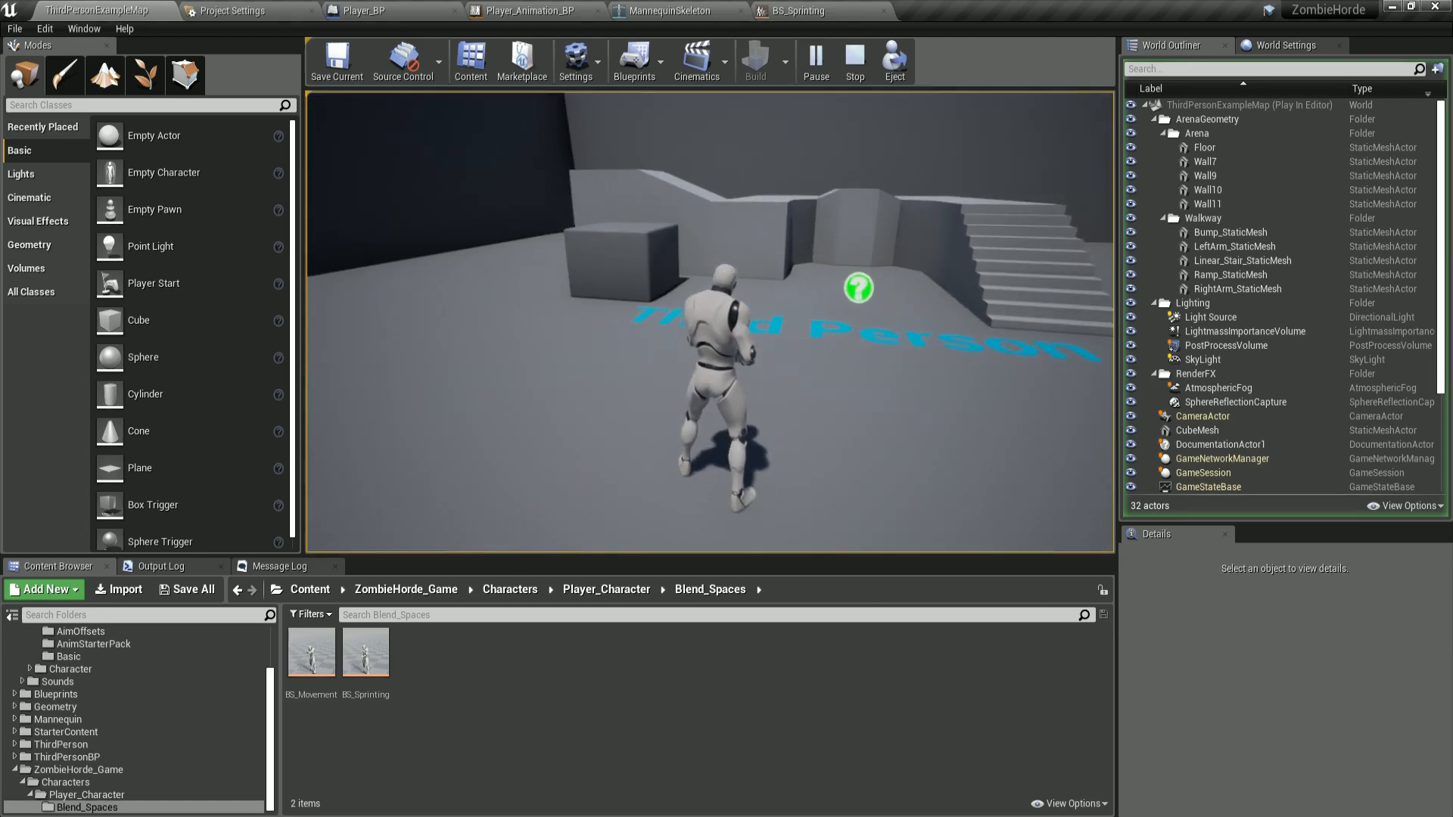
key(Escape)
Examine the BS_Sprinting blend space, the mannequin skeleton and the anim blueprint's Speed variable.
click(798, 11)
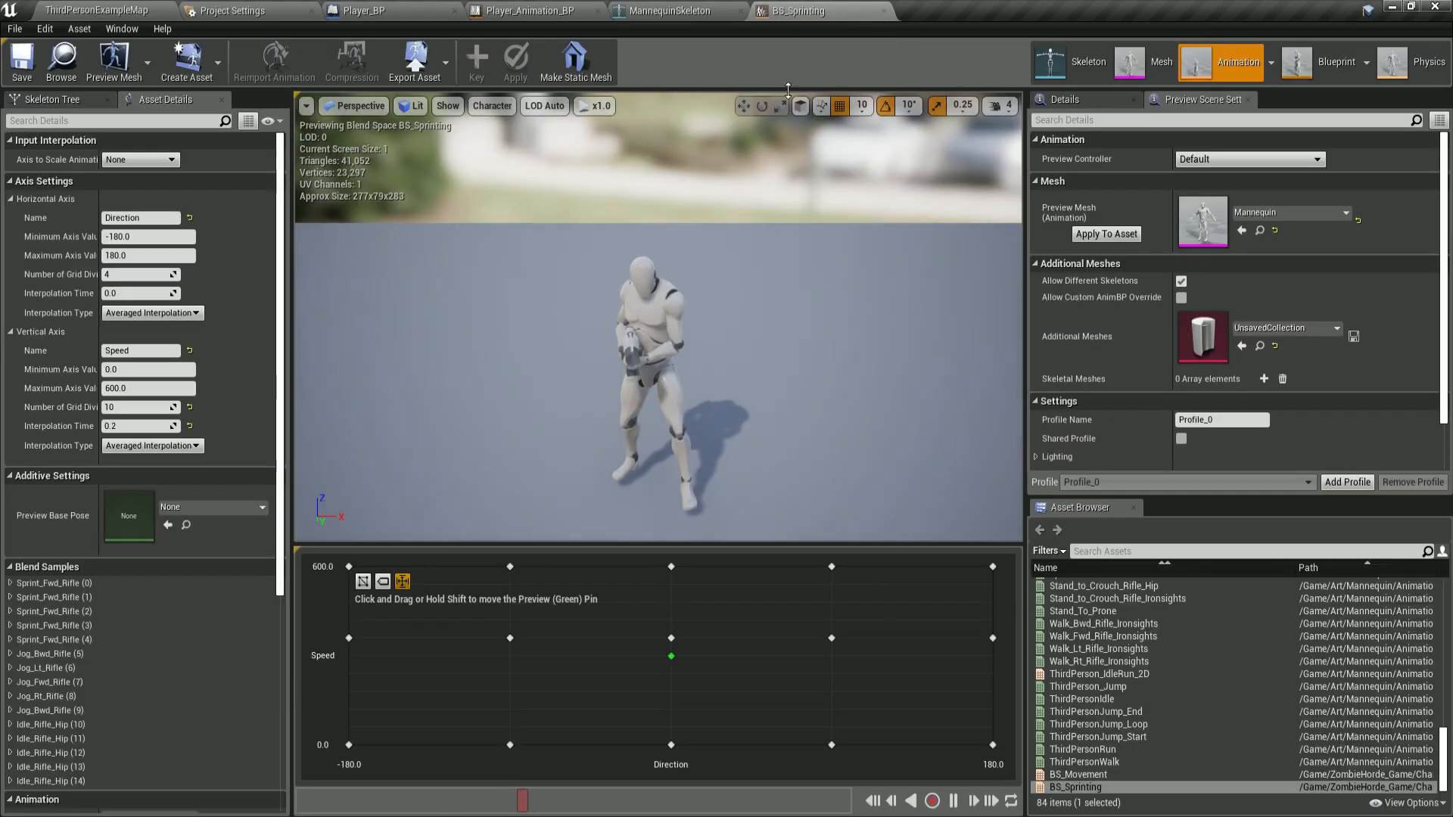
click(667, 12)
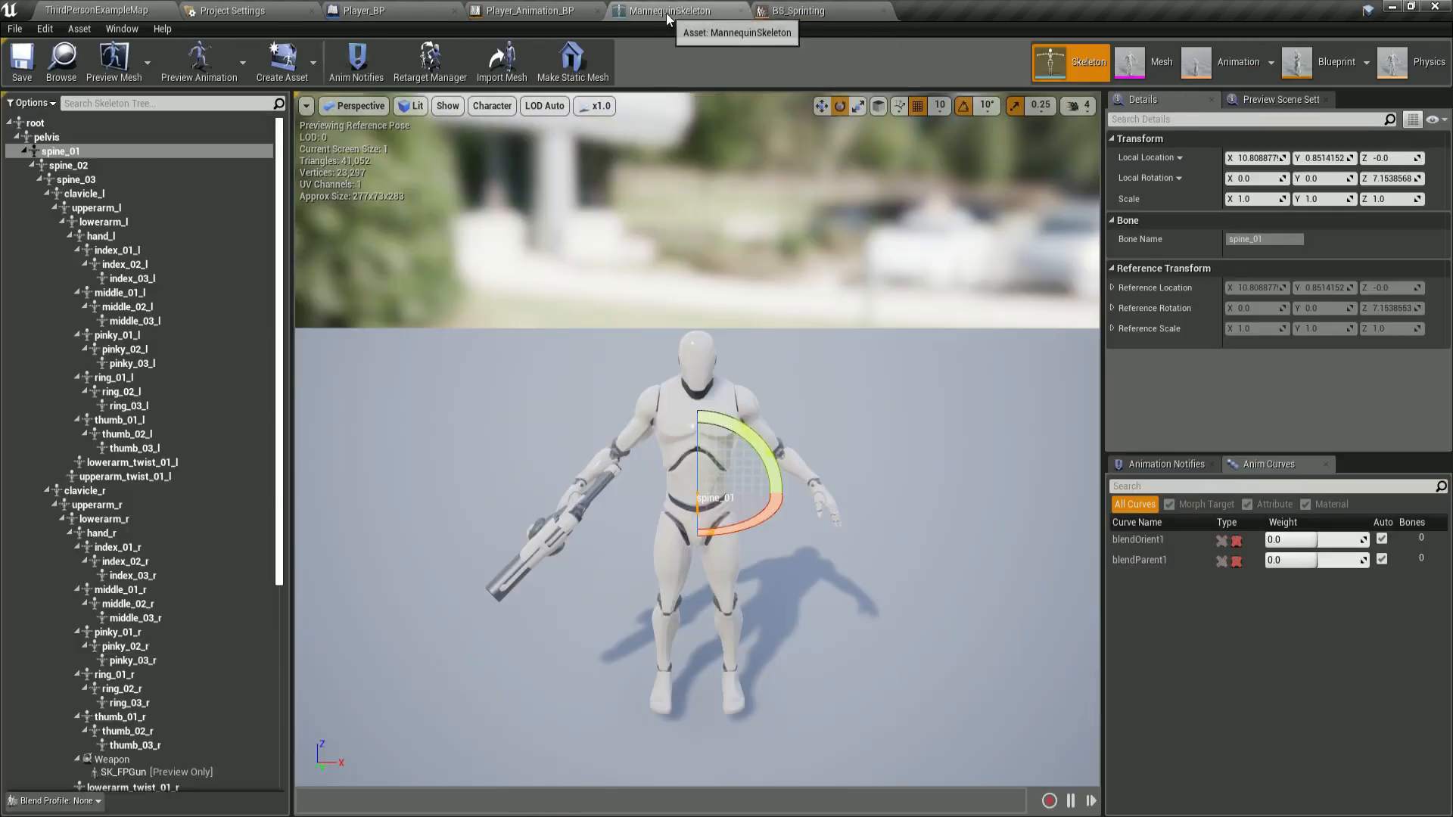
click(540, 12)
click(377, 288)
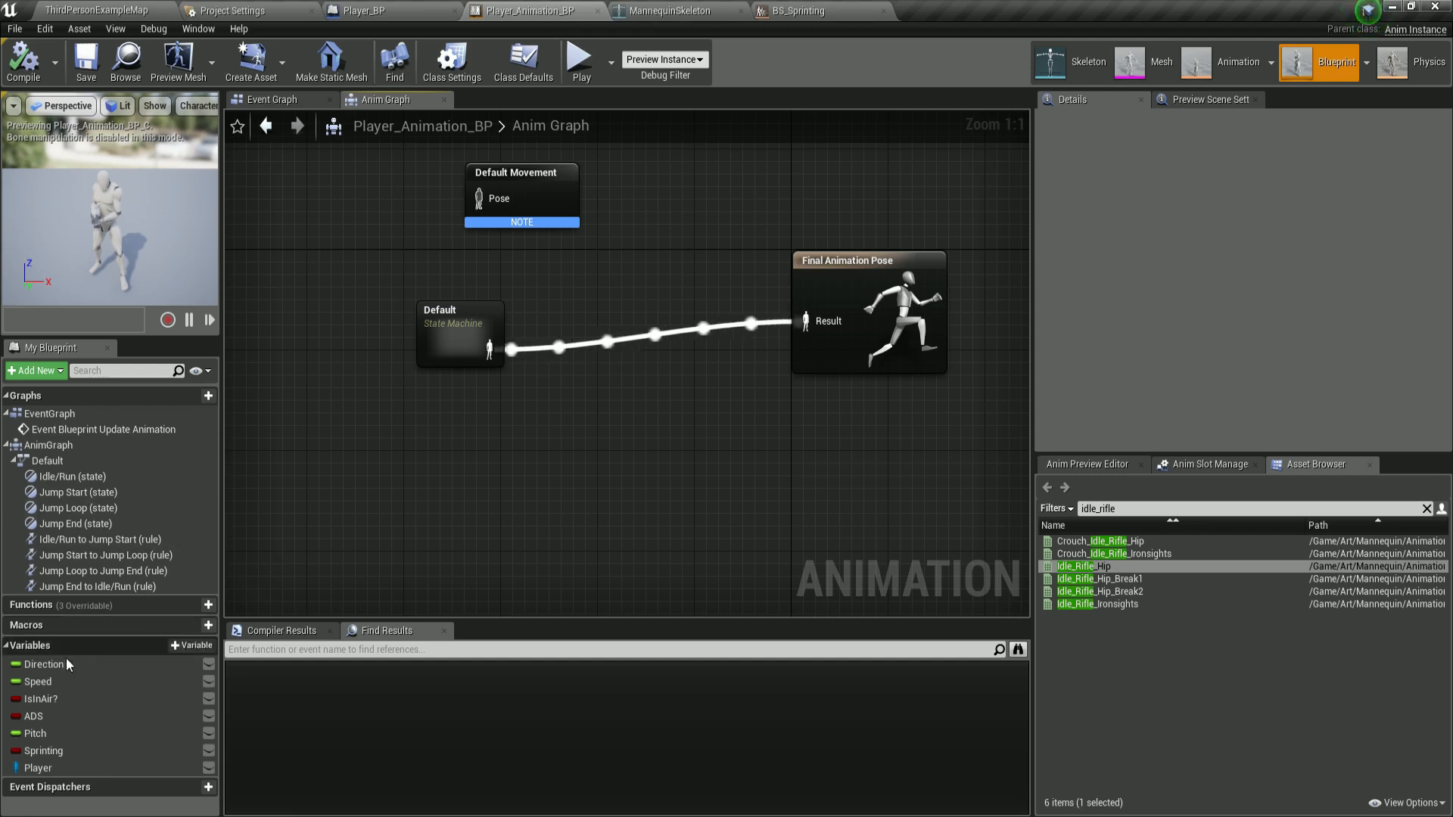
click(59, 682)
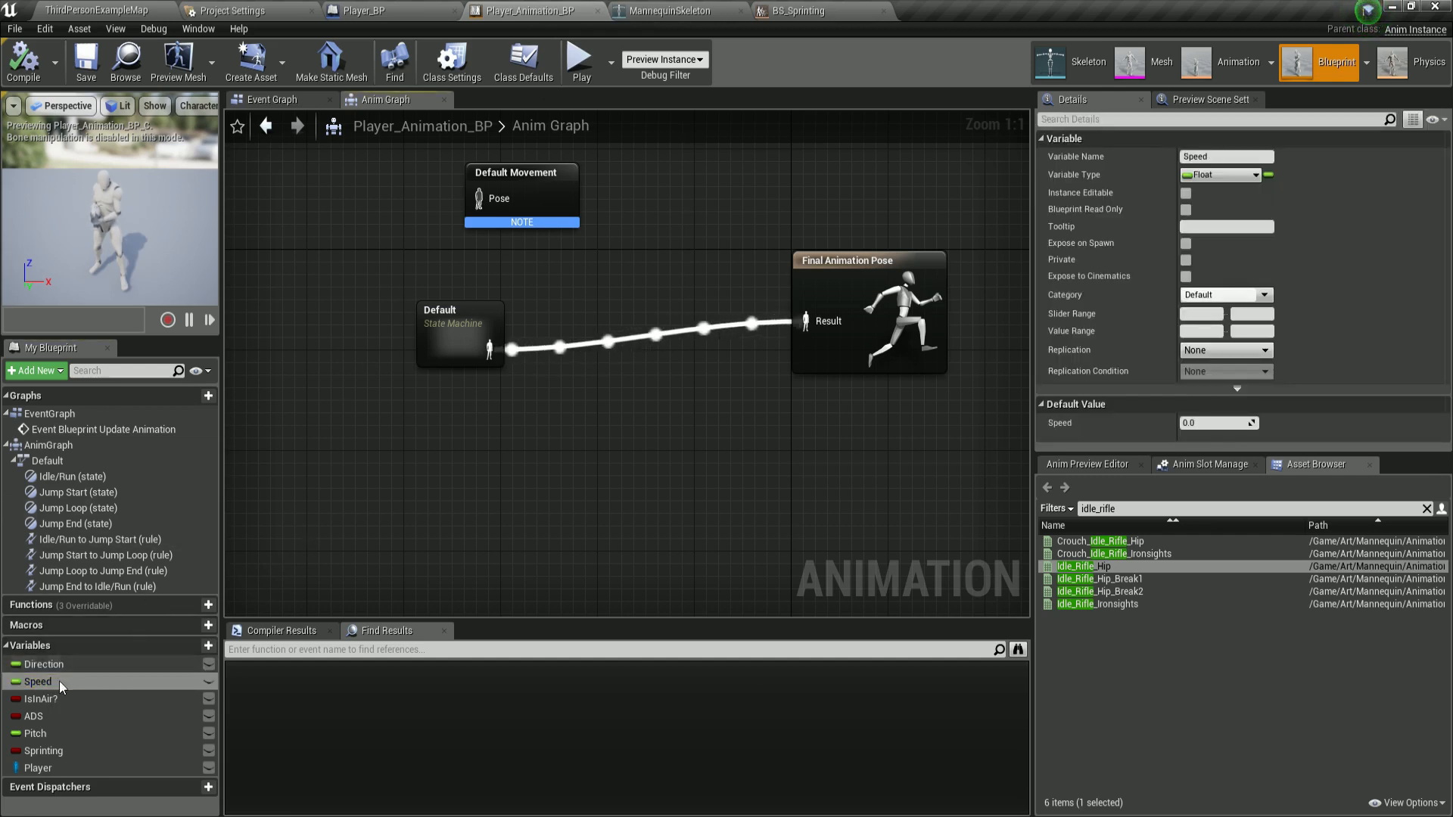